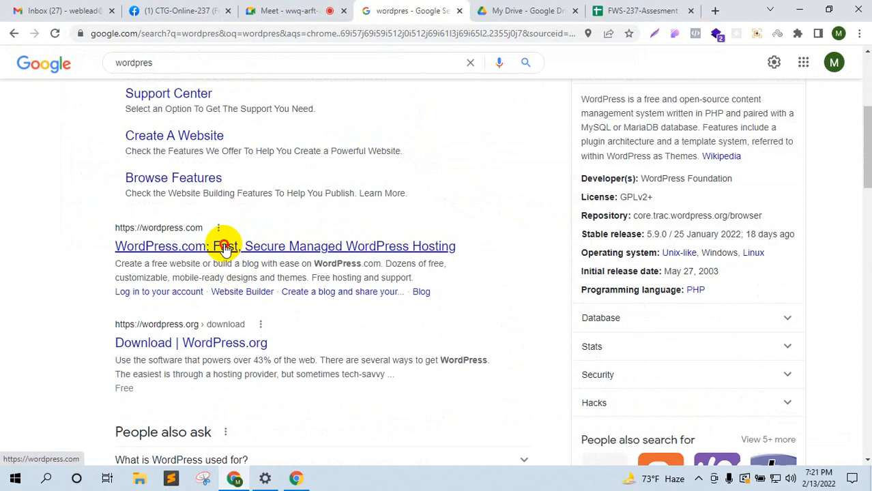
Step: Open the WordPress.com and WordPress.org search results in new background tabs
{"action": "middle_click", "coordinate": [225, 246]}
{"action": "scroll", "coordinate": [273, 307], "scroll_direction": "down", "scroll_amount": 3}
{"action": "scroll", "coordinate": [230, 350], "scroll_direction": "down", "scroll_amount": 2}
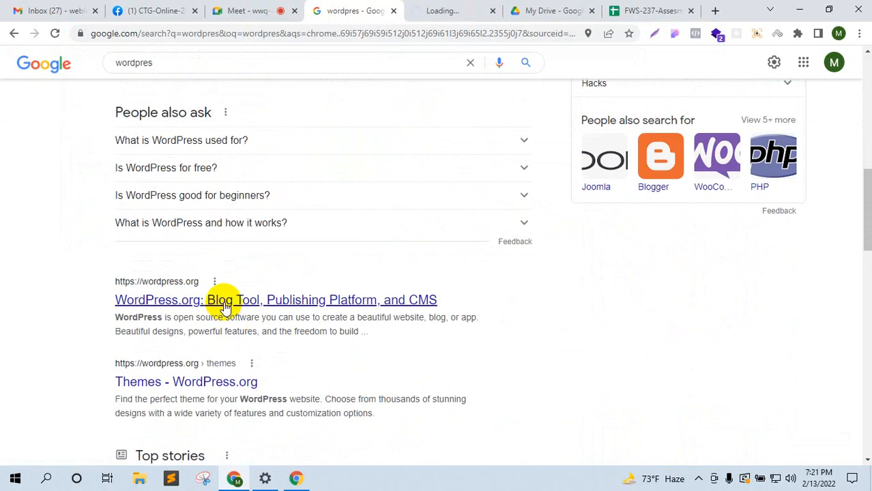
{"action": "middle_click", "coordinate": [224, 301]}
Step: View WordPress.org, move its tab ahead of the search results, and return to the class call
{"action": "left_click", "coordinate": [355, 5]}
{"action": "left_click_drag", "start_coordinate": [355, 5], "coordinate": [323, 5]}
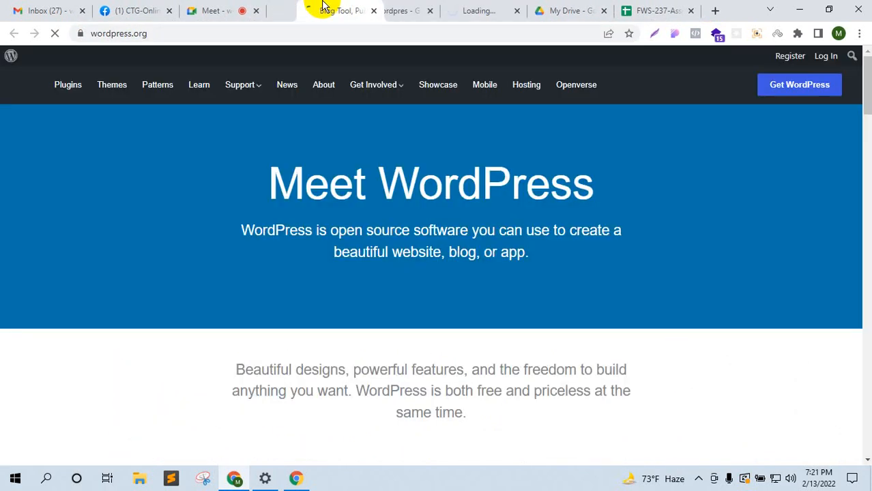
{"action": "left_click", "coordinate": [233, 7]}
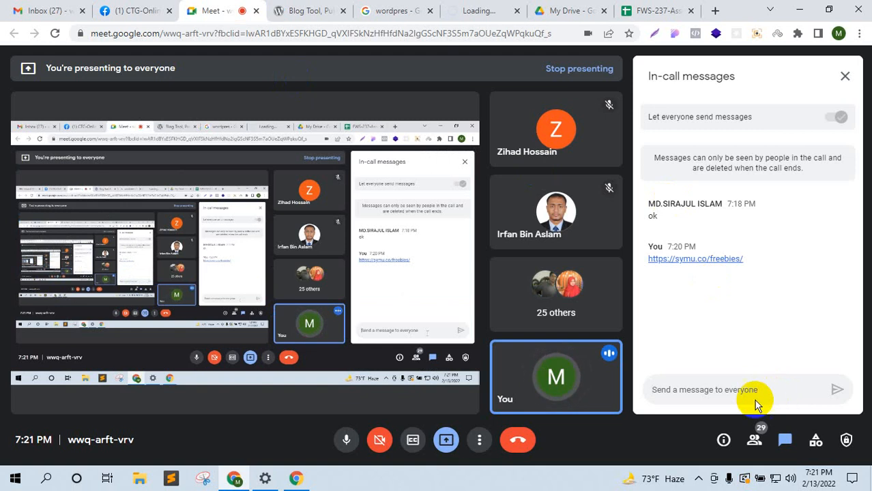
Step: Switch the Meet side panel from chat to the list of people in the call
{"action": "left_click", "coordinate": [754, 440]}
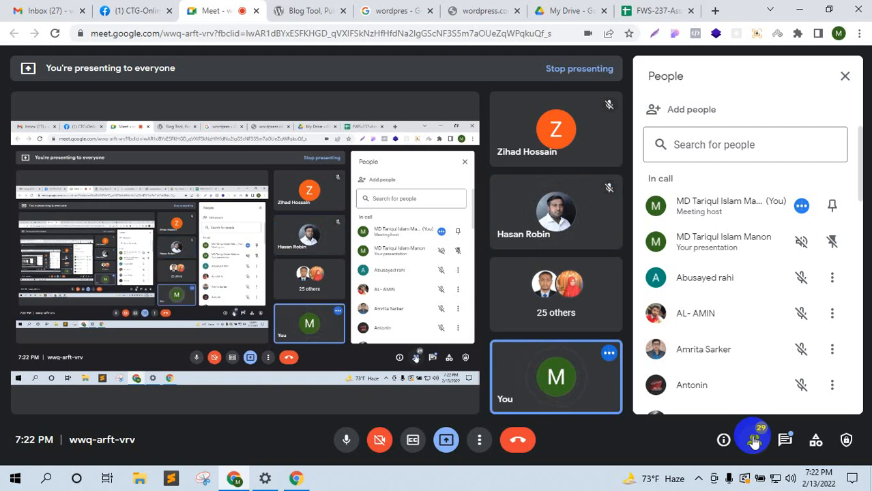
{"action": "left_click", "coordinate": [784, 439]}
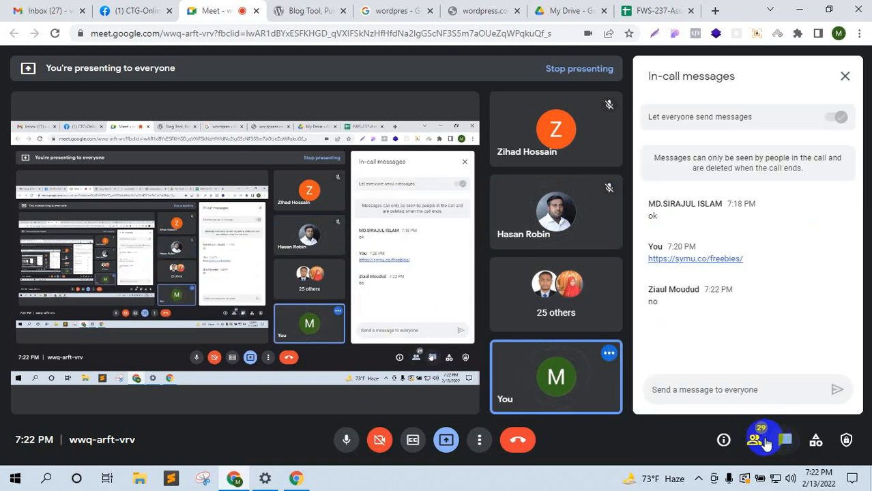
{"action": "left_click", "coordinate": [755, 442]}
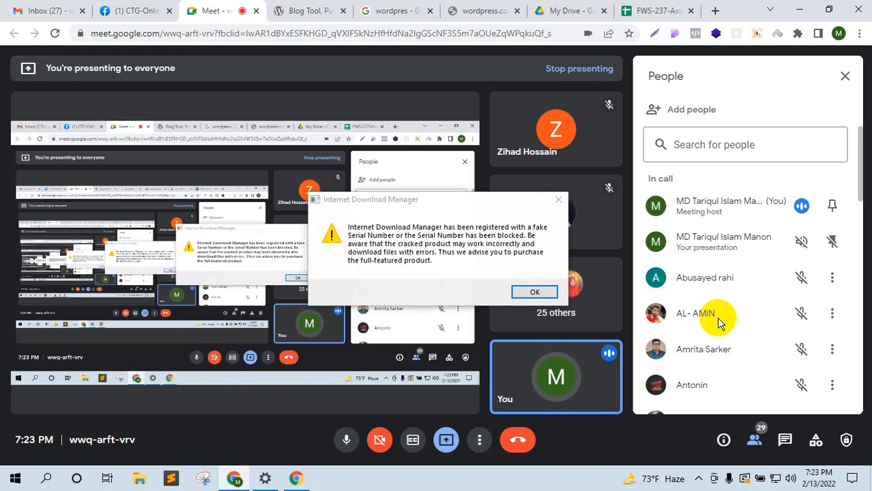
Step: Dismiss the Internet Download Manager warning and bring the in-call chat back
{"action": "left_click", "coordinate": [558, 200]}
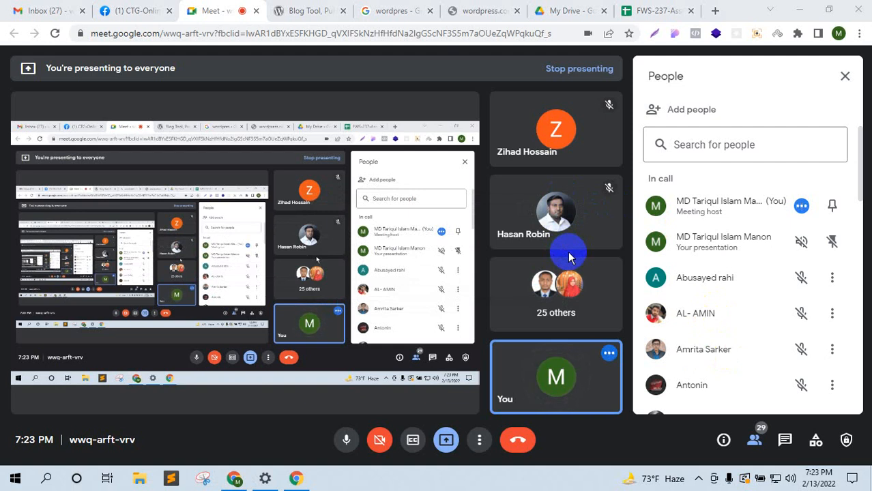
{"action": "mouse_move", "coordinate": [580, 346]}
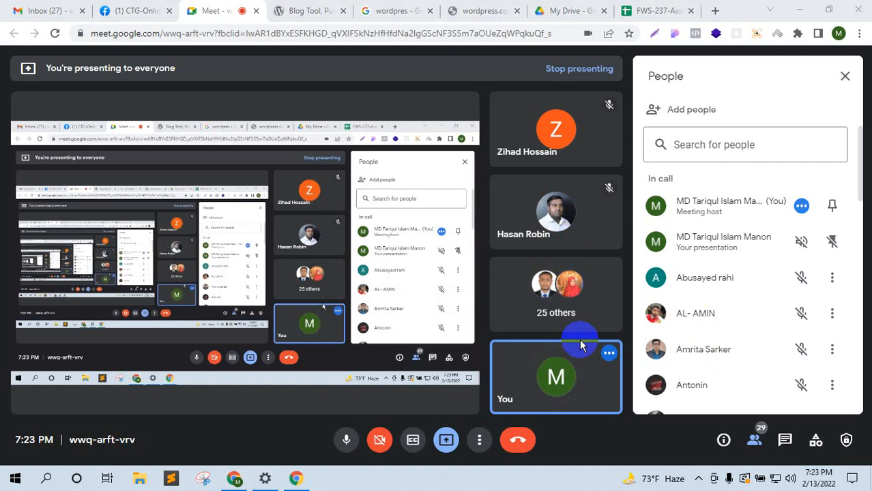
{"action": "left_click", "coordinate": [786, 441]}
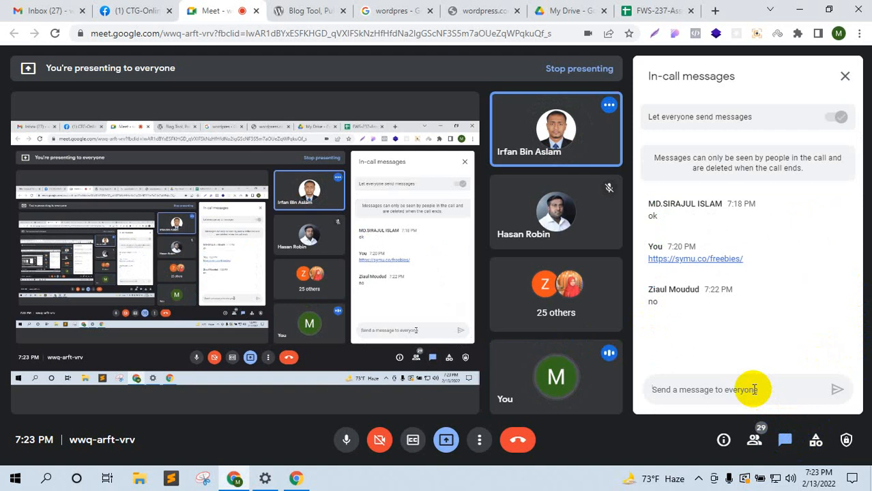
Step: Put the cursor in the 'Send a message to everyone' chat field
{"action": "left_click", "coordinate": [755, 390]}
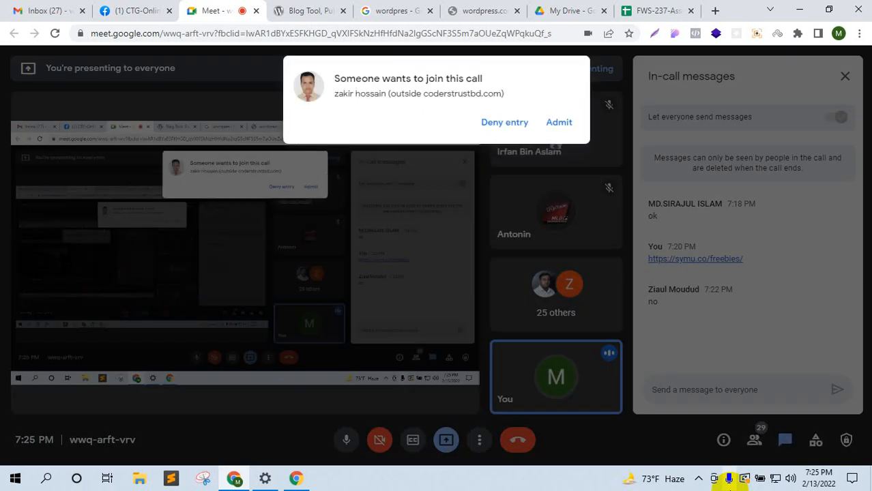
Step: Admit each person waiting to join the call, three requests in turn
{"action": "left_click", "coordinate": [558, 122]}
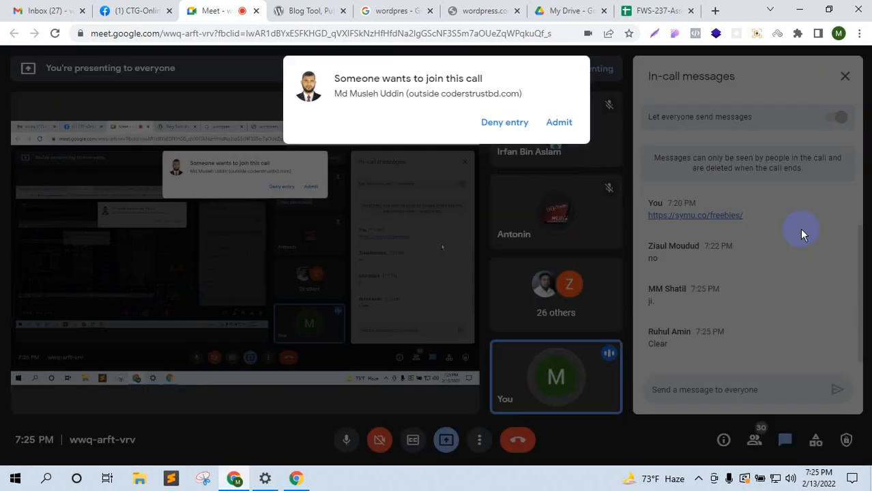
{"action": "left_click", "coordinate": [554, 122]}
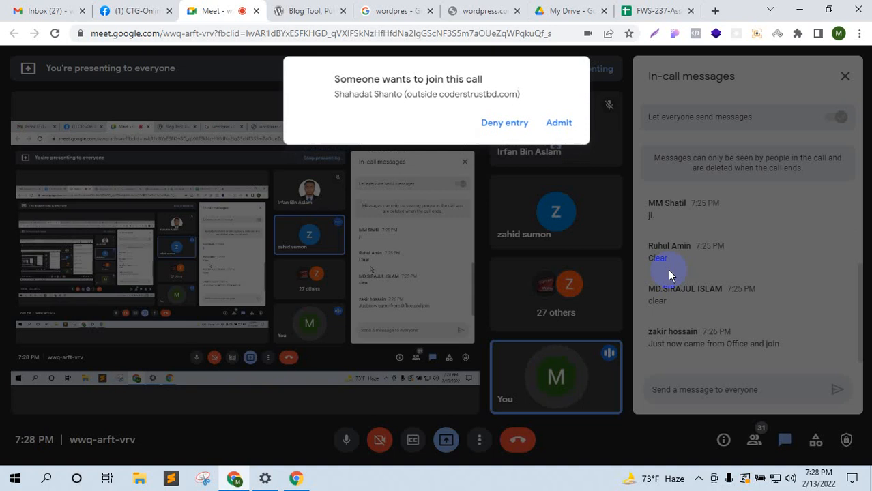
{"action": "left_click", "coordinate": [559, 121]}
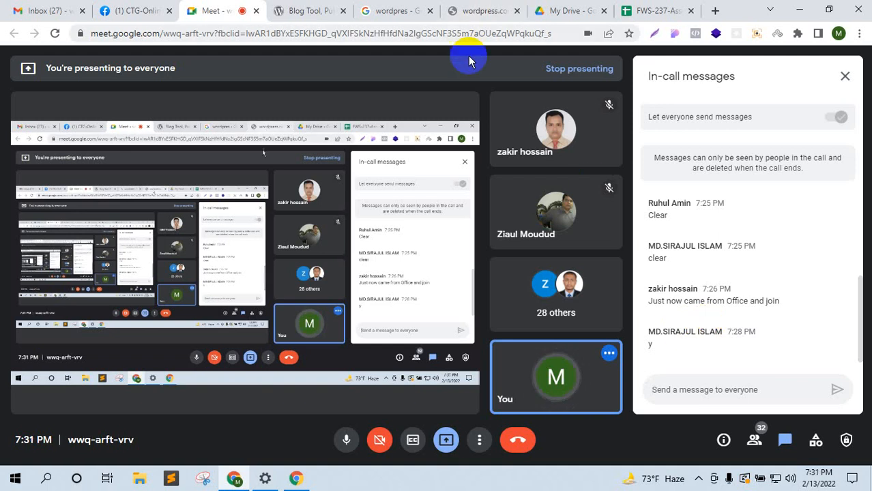
Step: Bring the wordpress.org 'Meet WordPress' homepage tab to the front of the presented browser
{"action": "left_click", "coordinate": [335, 8]}
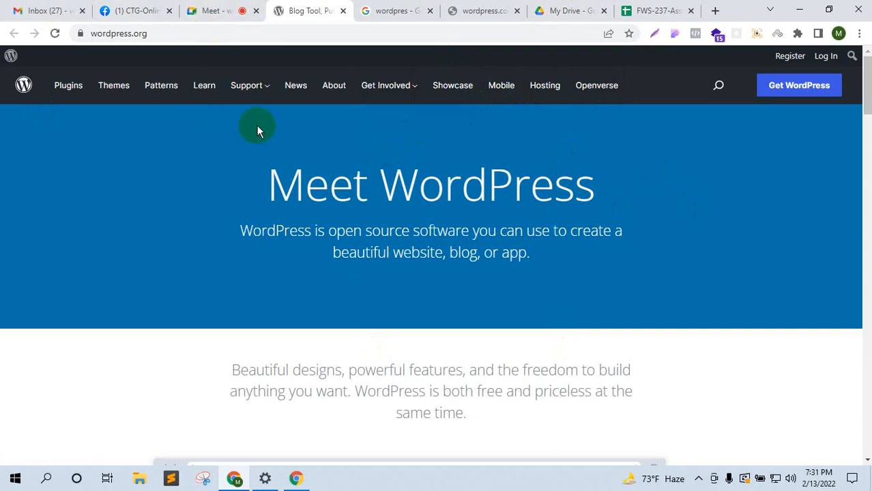
Step: Move from the call through the Google results back to the wordpress.org homepage
{"action": "left_click", "coordinate": [217, 10]}
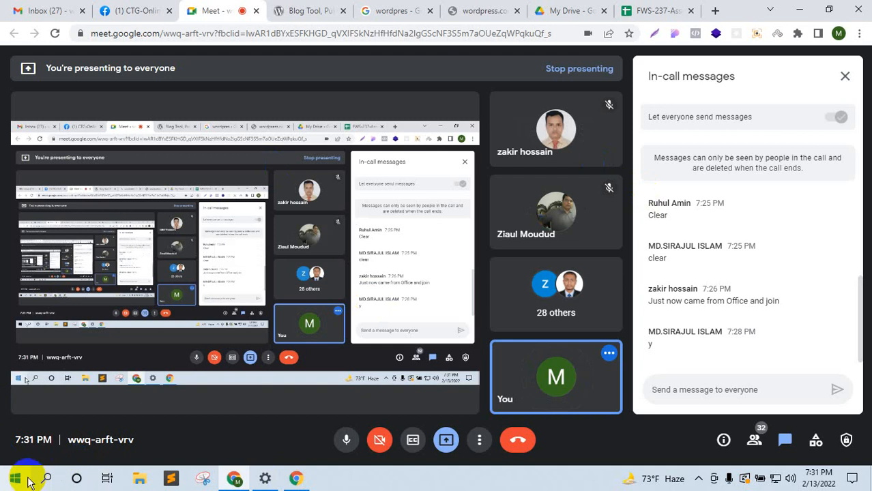
{"action": "left_click", "coordinate": [405, 8]}
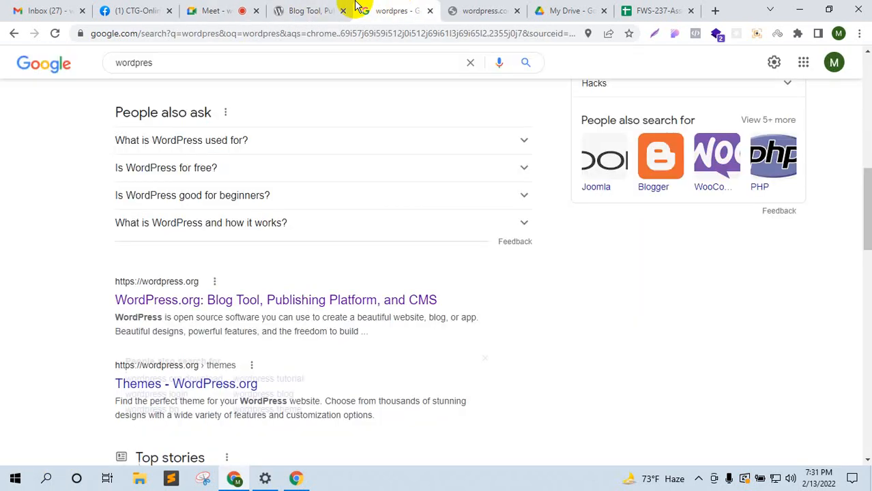
{"action": "left_click", "coordinate": [331, 10]}
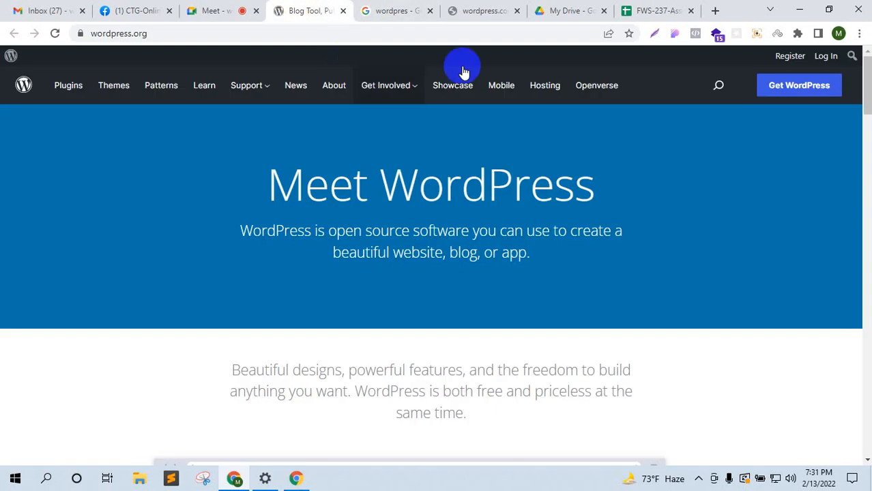
Step: Highlight the wordpress.org address for the class, then switch to the wordpress.com tab
{"action": "left_click", "coordinate": [159, 33]}
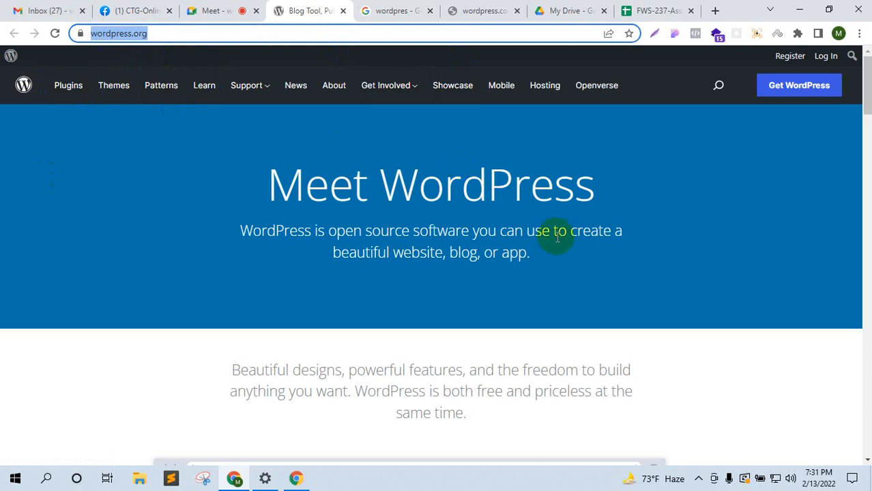
{"action": "left_click", "coordinate": [436, 192]}
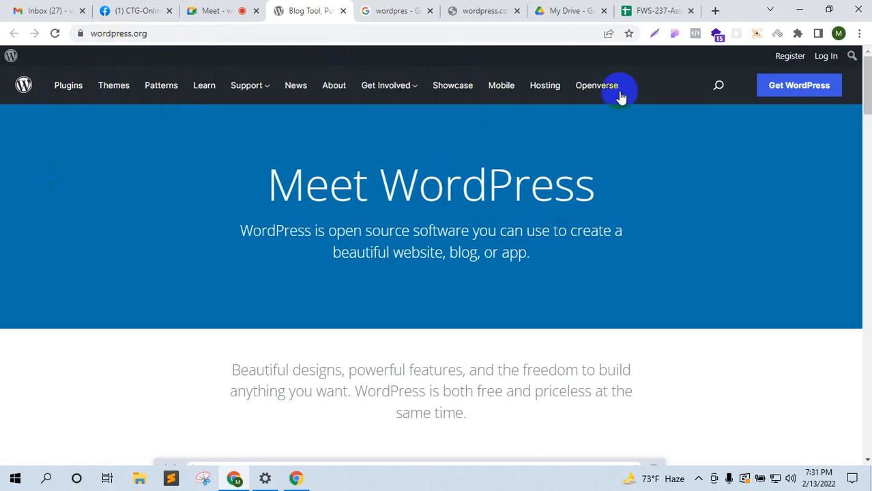
{"action": "left_click", "coordinate": [805, 99]}
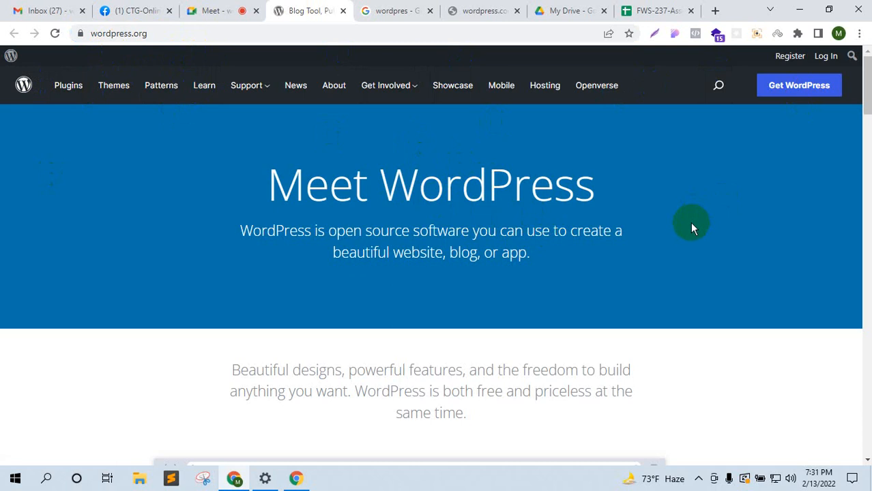
{"action": "left_click", "coordinate": [485, 7]}
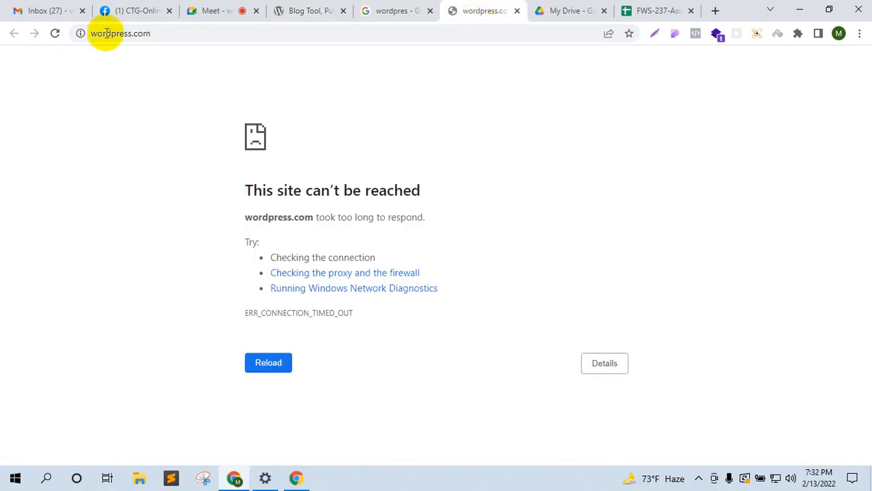
Step: Retry wordpress.com, place its tab beside wordpress.org, and compare the two sites
{"action": "left_click", "coordinate": [54, 33]}
{"action": "left_click_drag", "start_coordinate": [475, 5], "coordinate": [382, 7]}
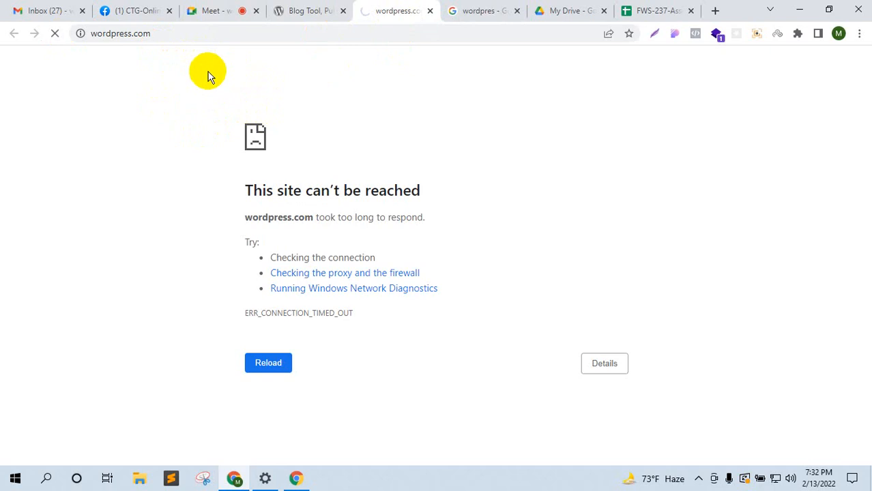
{"action": "left_click", "coordinate": [293, 10]}
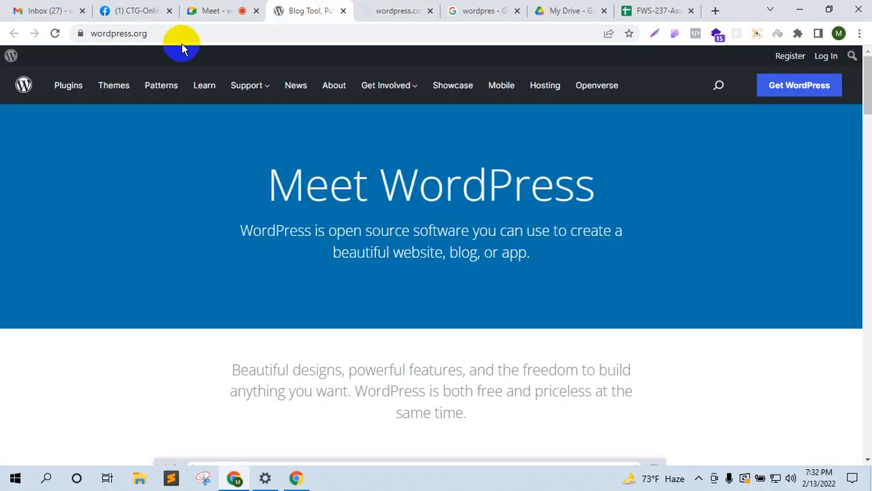
{"action": "mouse_move", "coordinate": [266, 73]}
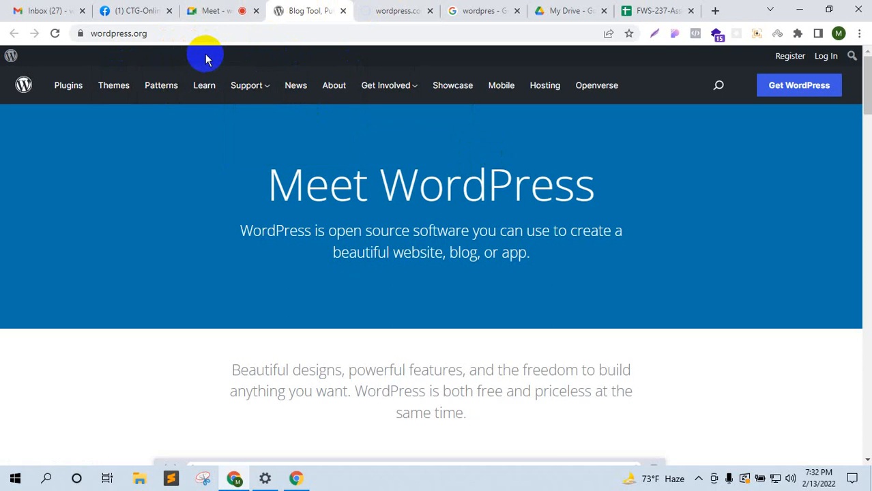
{"action": "left_click", "coordinate": [388, 10]}
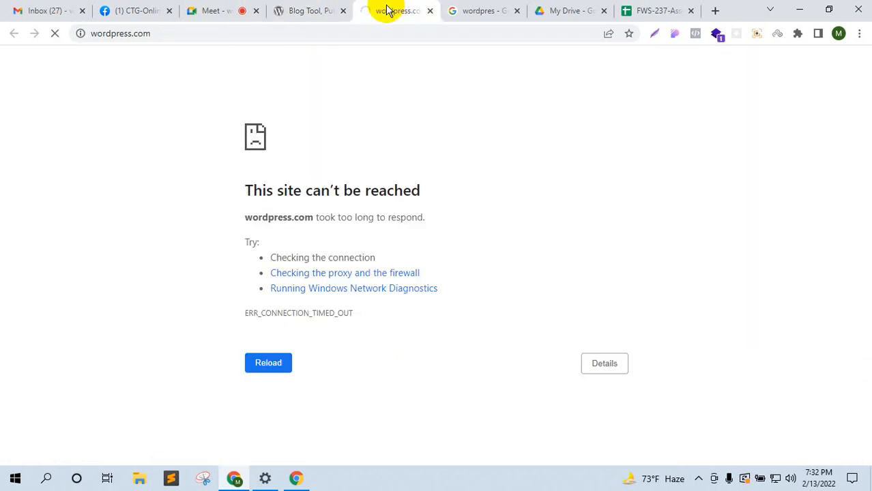
{"action": "left_click", "coordinate": [318, 11]}
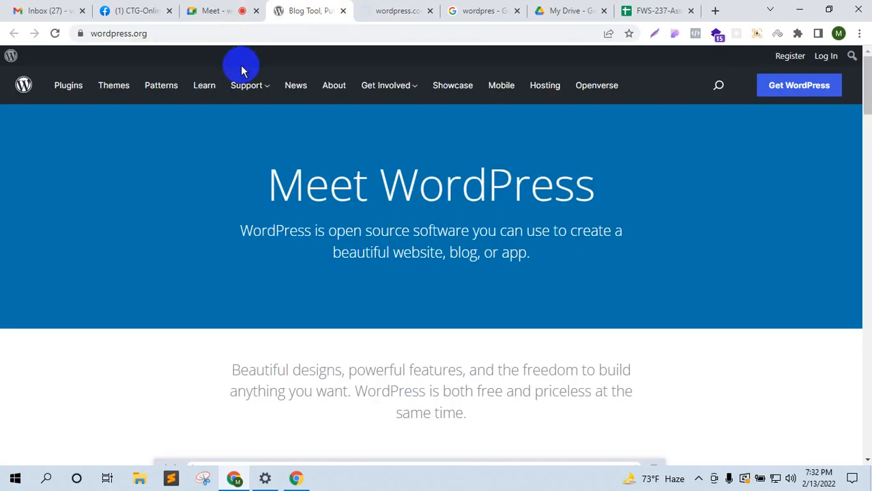
{"action": "left_click", "coordinate": [380, 6]}
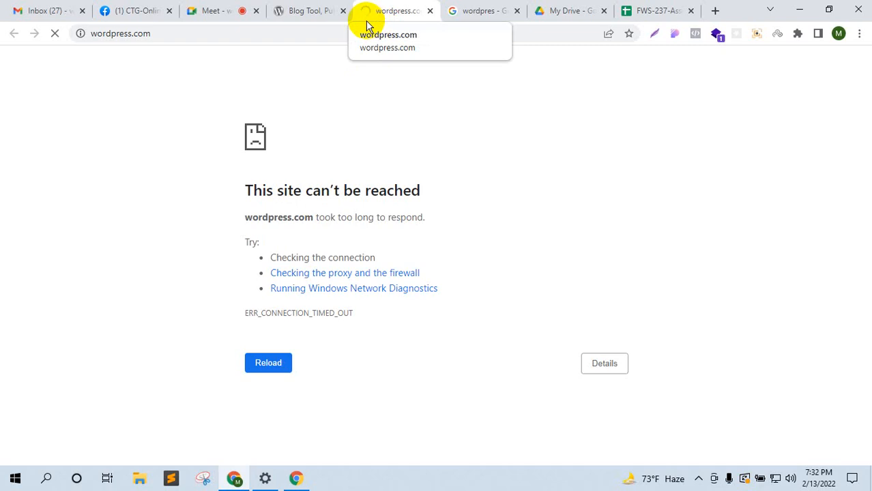
{"action": "left_click", "coordinate": [334, 8]}
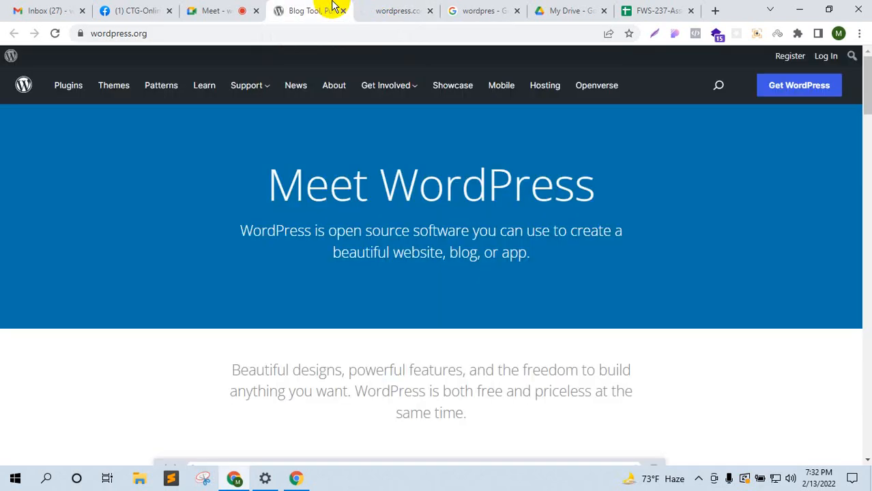
Step: Pass through the call and wordpress.com, then scroll the Google 'wordpres' results to WordPress.org entries
{"action": "left_click", "coordinate": [208, 9]}
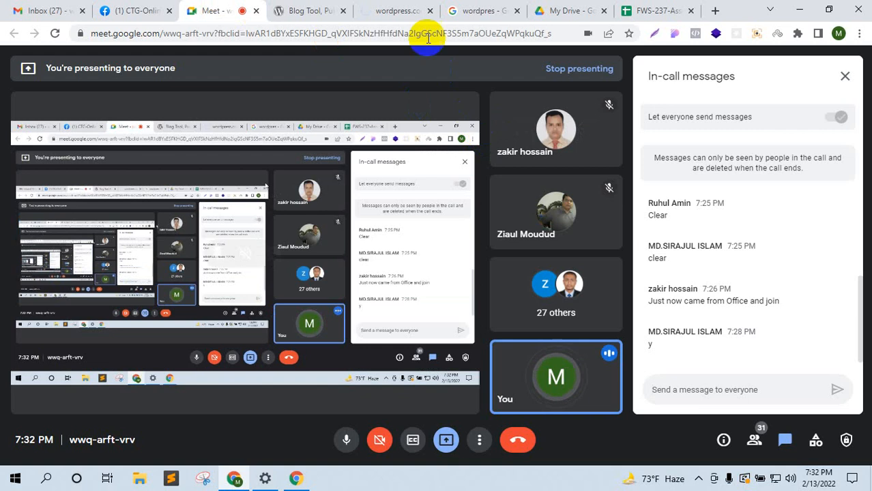
{"action": "left_click", "coordinate": [421, 11]}
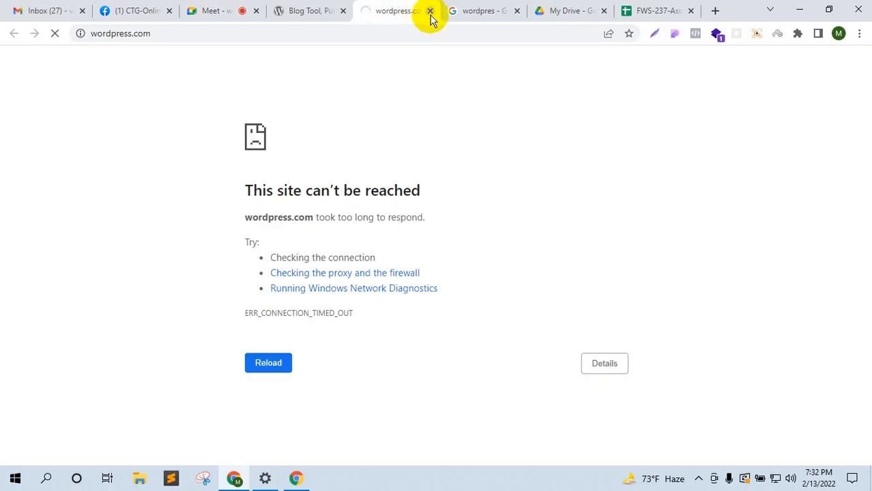
{"action": "left_click", "coordinate": [458, 9]}
{"action": "scroll", "coordinate": [341, 178], "scroll_direction": "down", "scroll_amount": 3}
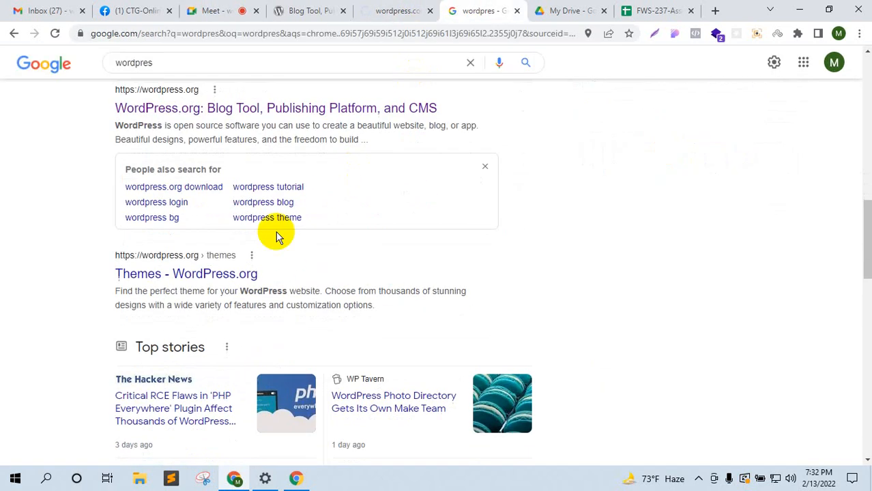
Step: Open the WordPress.org Themes result then close it, and open the About Us page in the background
{"action": "middle_click", "coordinate": [239, 279]}
{"action": "left_click", "coordinate": [536, 11]}
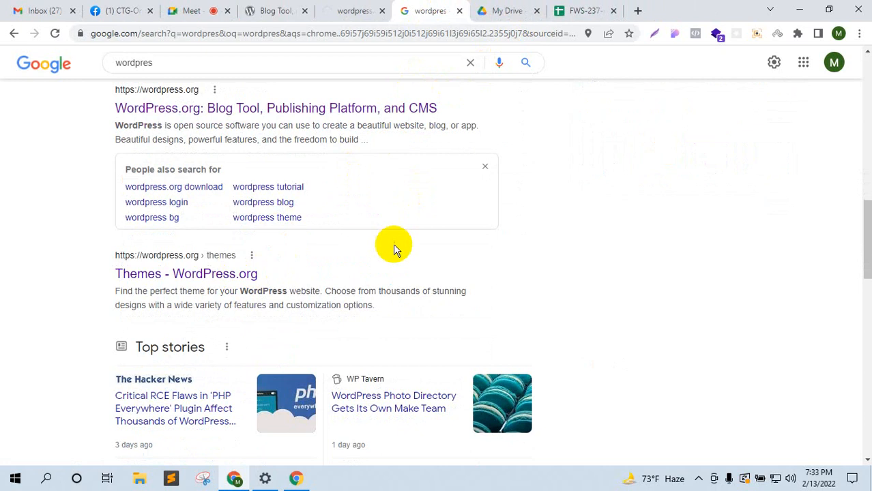
{"action": "scroll", "coordinate": [393, 249], "scroll_direction": "down", "scroll_amount": 5}
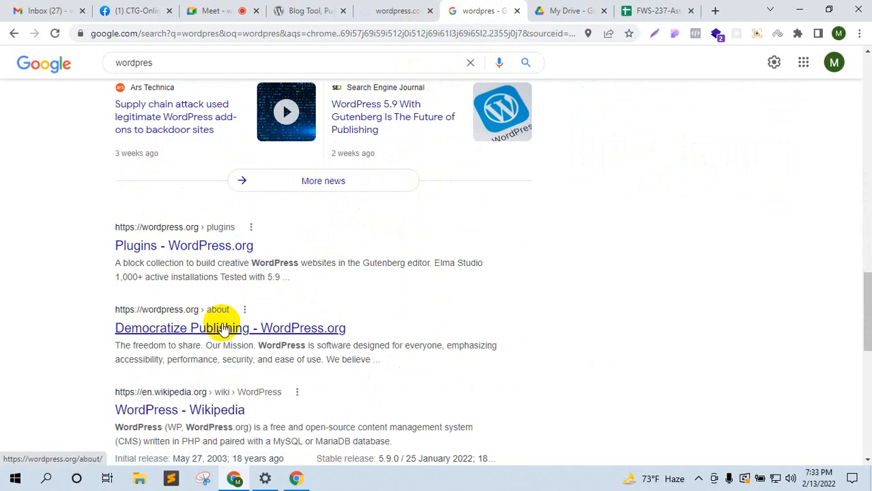
{"action": "middle_click", "coordinate": [223, 330]}
Step: Replace the 'wordpres' search query with 'difference'
{"action": "scroll", "coordinate": [311, 313], "scroll_direction": "up", "scroll_amount": 10}
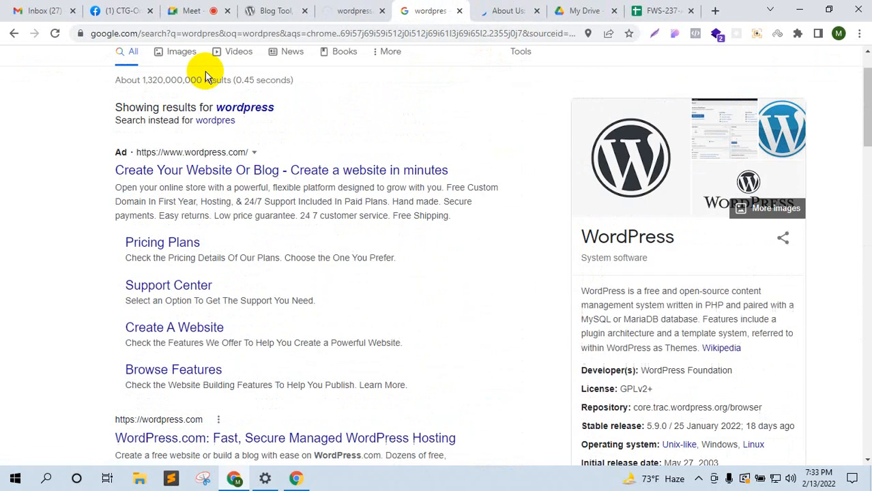
{"action": "scroll", "coordinate": [197, 59], "scroll_direction": "up", "scroll_amount": 1}
{"action": "left_click_drag", "start_coordinate": [195, 74], "coordinate": [72, 66]}
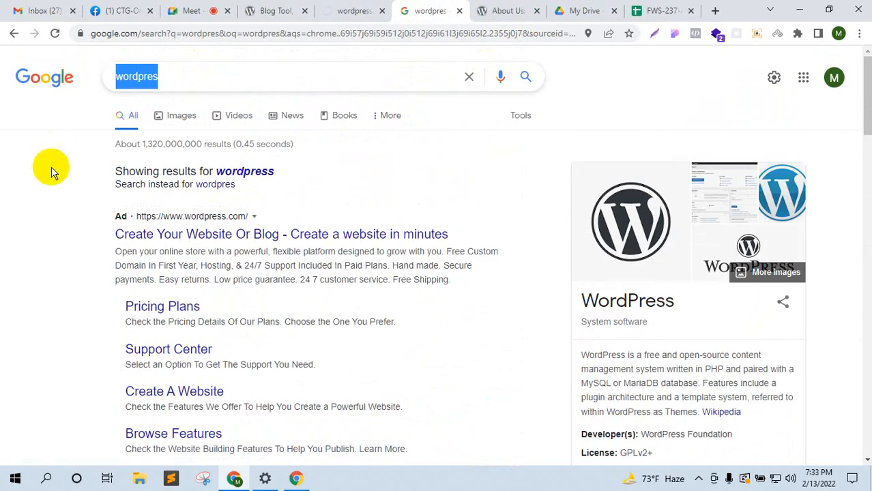
{"action": "type", "text": "differ"}
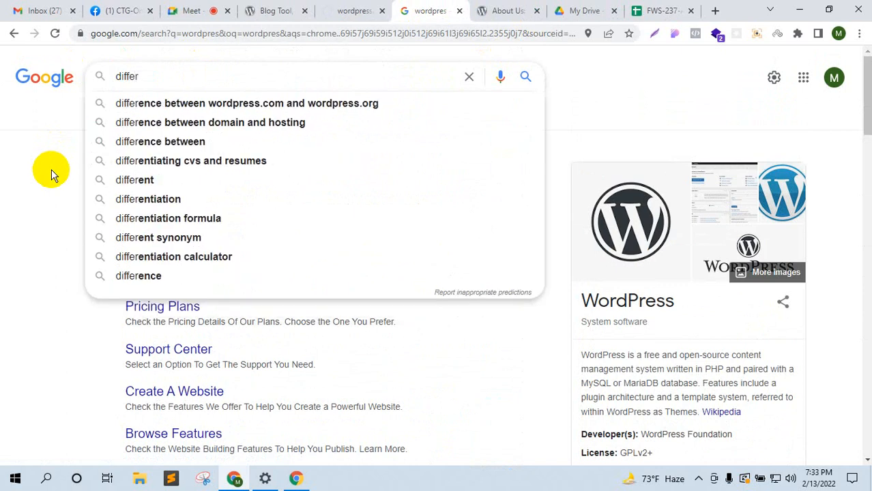
{"action": "type", "text": "ence"}
Step: Search 'difference between wordpress.com and wordpress.org' and open the wpbeginner comparison article in a new tab
{"action": "key", "text": "Down"}
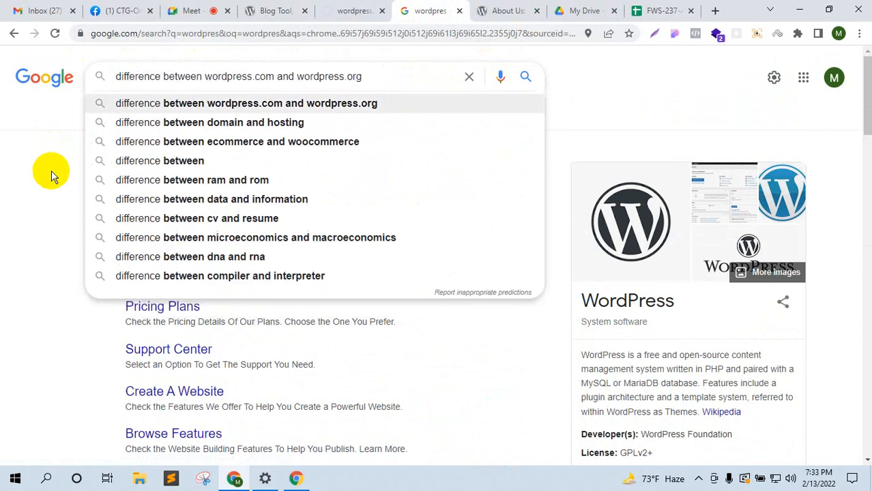
{"action": "left_click", "coordinate": [170, 108]}
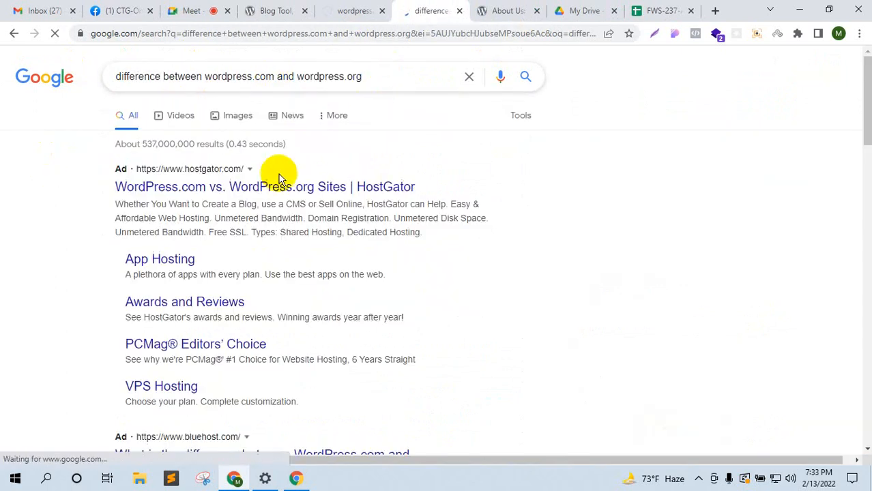
{"action": "scroll", "coordinate": [269, 201], "scroll_direction": "down", "scroll_amount": 10}
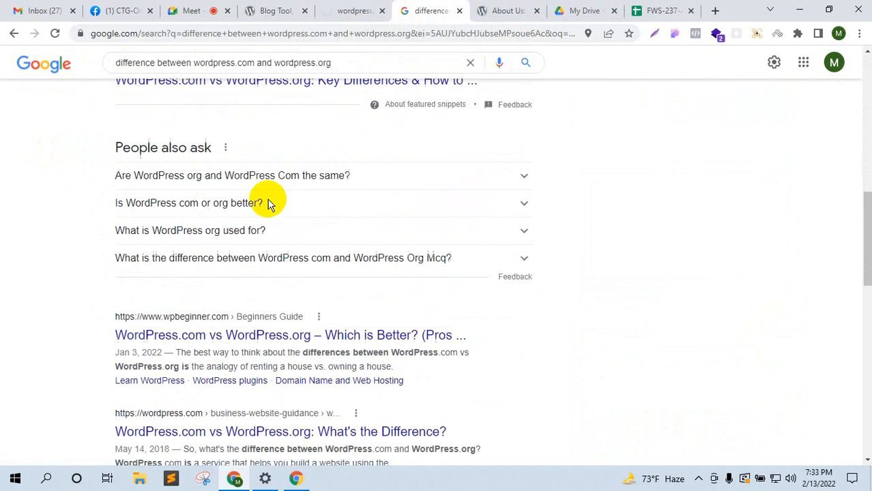
{"action": "middle_click", "coordinate": [266, 242]}
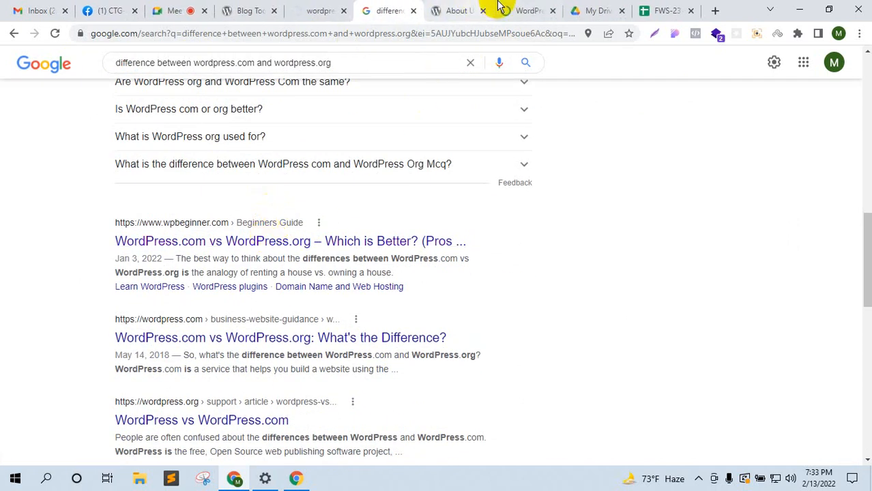
Step: Post the wpbeginner article link in the Meet chat and move its tab next to the call
{"action": "left_click", "coordinate": [461, 8]}
{"action": "left_click", "coordinate": [171, 10]}
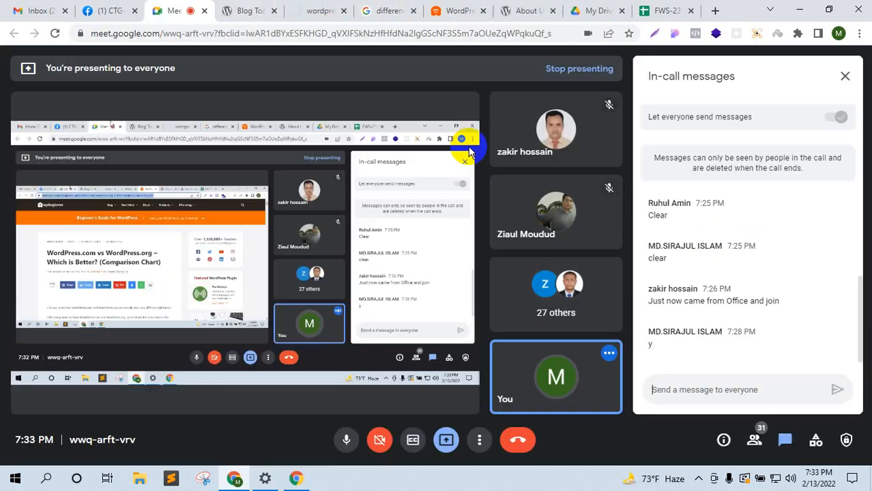
{"action": "type", "text": "https://www.wpbeginner.com/beginners-guide/self-hosted-wordpress-org-vs-free-wordpress-com-infograph/"}
{"action": "key", "text": "Return"}
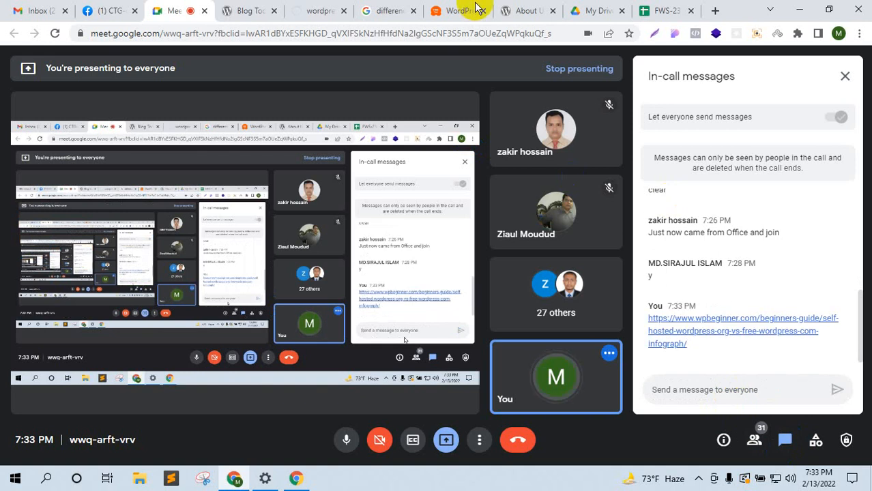
{"action": "left_click_drag", "start_coordinate": [474, 5], "coordinate": [246, 9]}
{"action": "scroll", "coordinate": [181, 276], "scroll_direction": "down", "scroll_amount": 14}
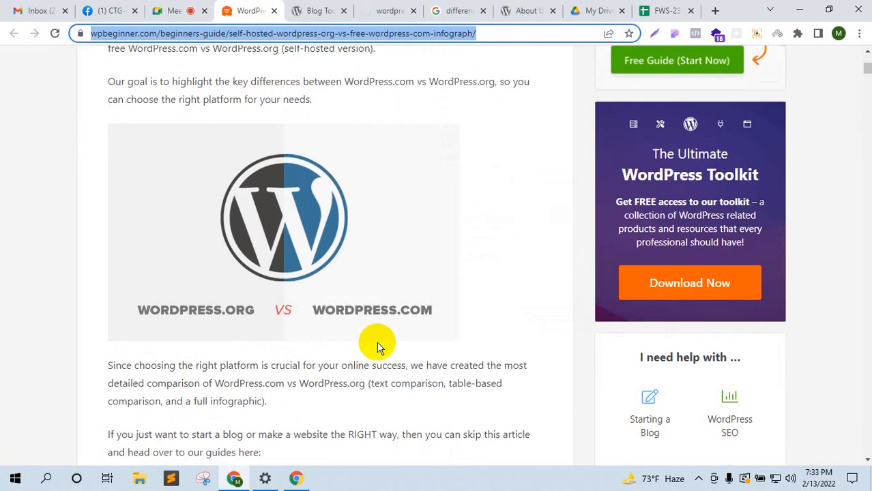
{"action": "scroll", "coordinate": [244, 274], "scroll_direction": "up", "scroll_amount": 4}
{"action": "scroll", "coordinate": [447, 259], "scroll_direction": "down", "scroll_amount": 10}
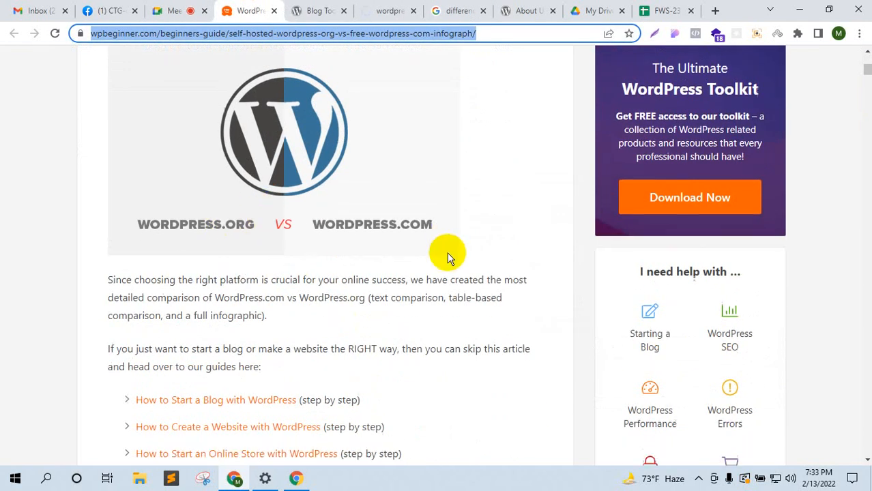
{"action": "scroll", "coordinate": [451, 271], "scroll_direction": "down", "scroll_amount": 3}
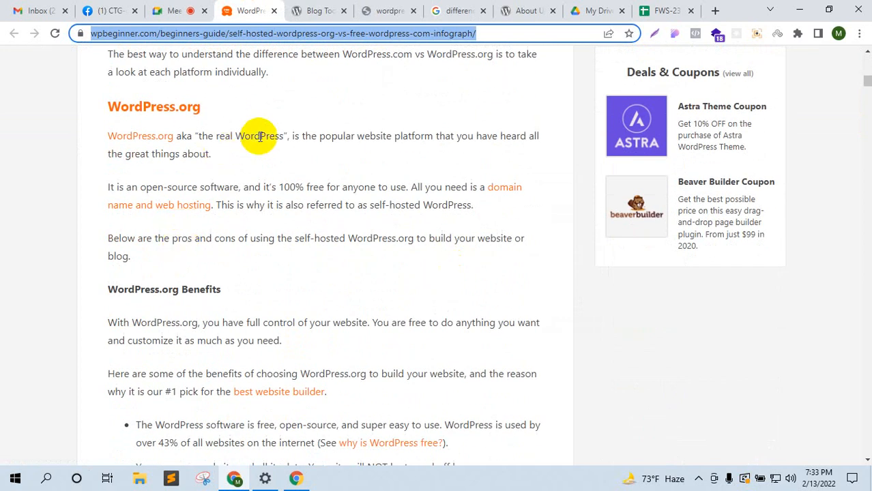
{"action": "scroll", "coordinate": [142, 153], "scroll_direction": "down", "scroll_amount": 3}
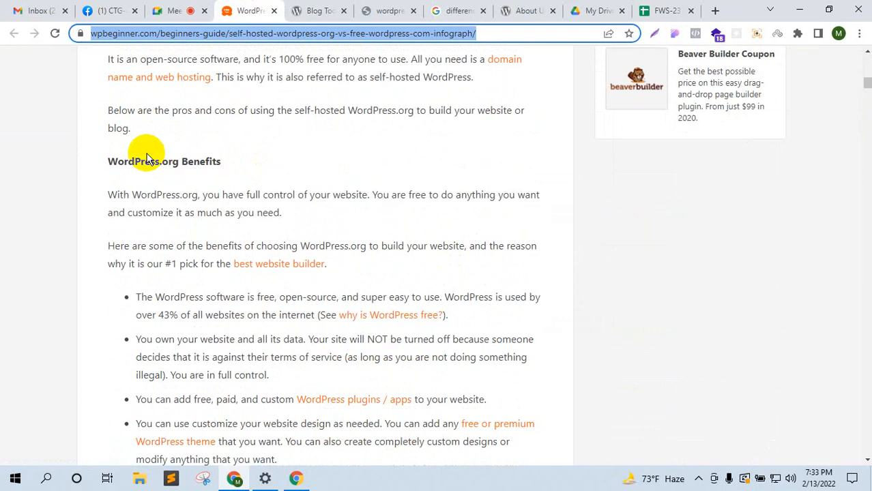
{"action": "left_click_drag", "start_coordinate": [206, 233], "coordinate": [490, 237]}
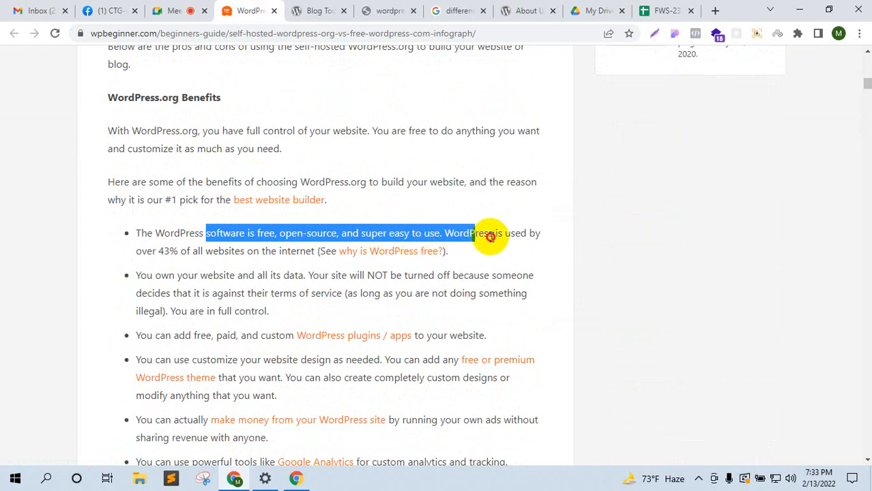
{"action": "left_click_drag", "start_coordinate": [154, 275], "coordinate": [442, 292]}
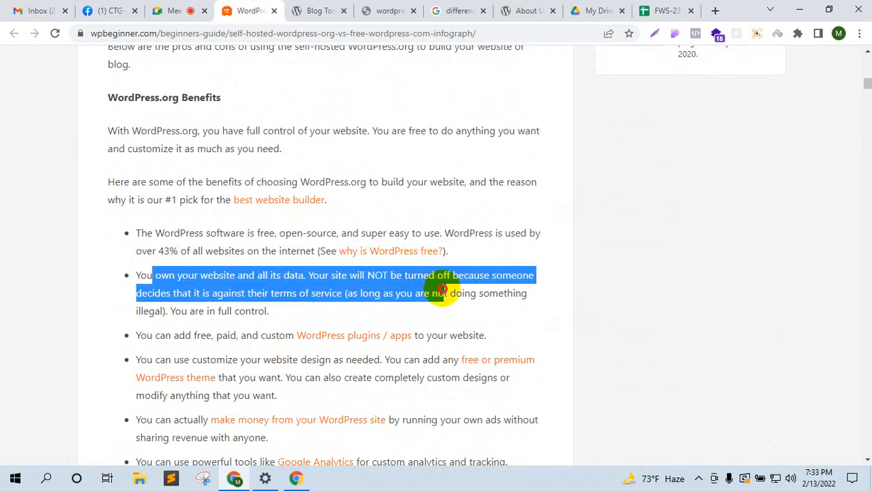
{"action": "scroll", "coordinate": [442, 292], "scroll_direction": "down", "scroll_amount": 1}
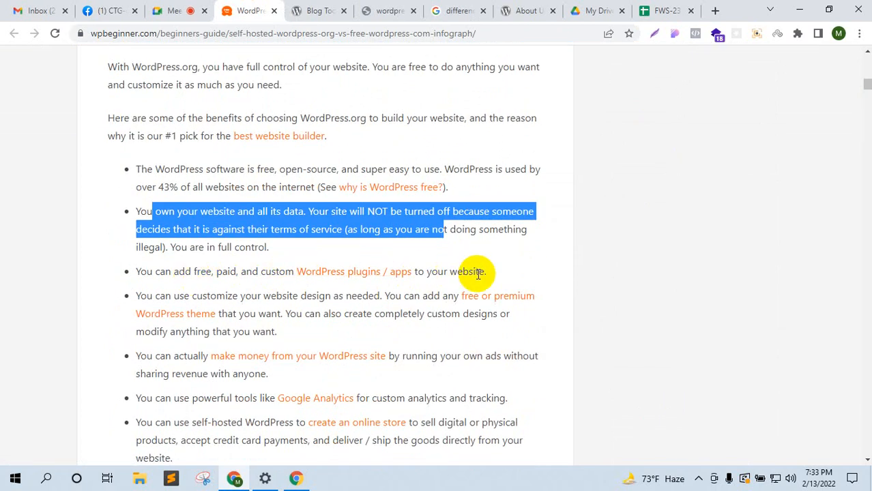
{"action": "scroll", "coordinate": [477, 273], "scroll_direction": "down", "scroll_amount": 2}
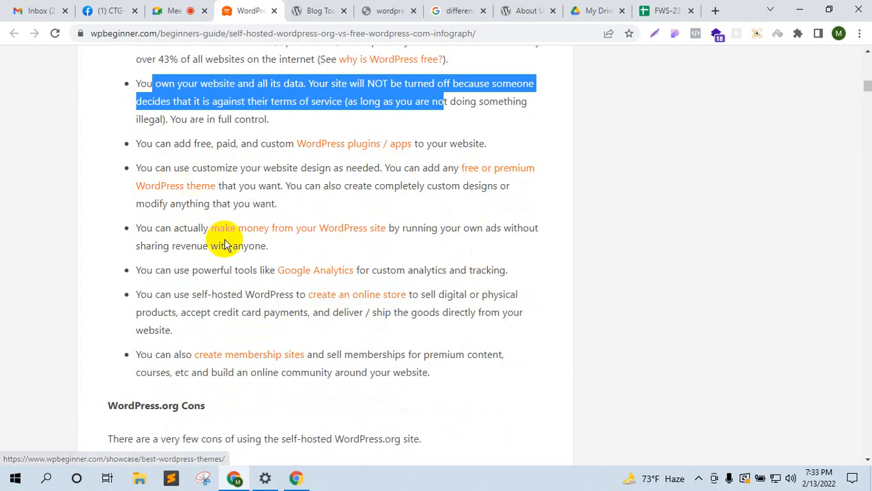
{"action": "scroll", "coordinate": [273, 253], "scroll_direction": "down", "scroll_amount": 1}
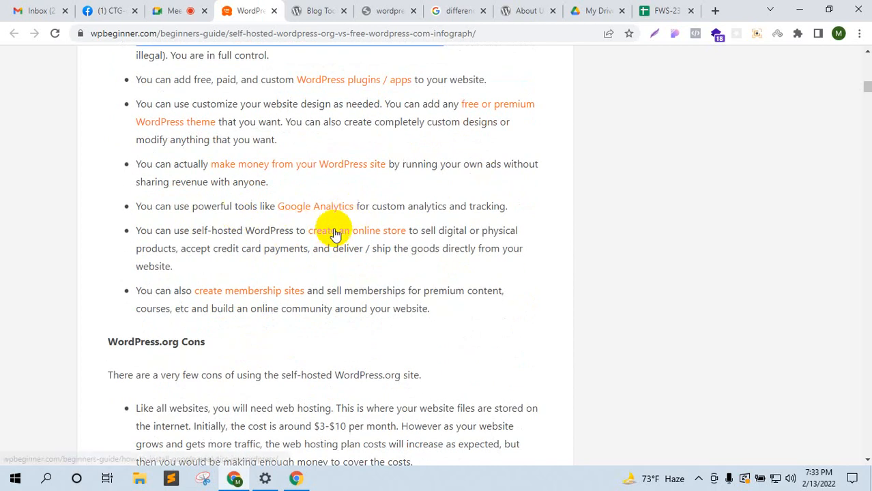
{"action": "scroll", "coordinate": [262, 292], "scroll_direction": "down", "scroll_amount": 2}
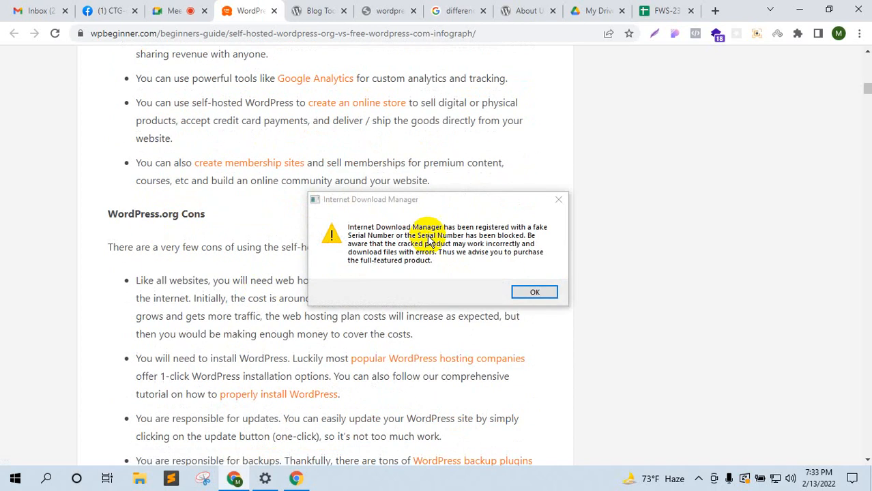
{"action": "left_click", "coordinate": [558, 199]}
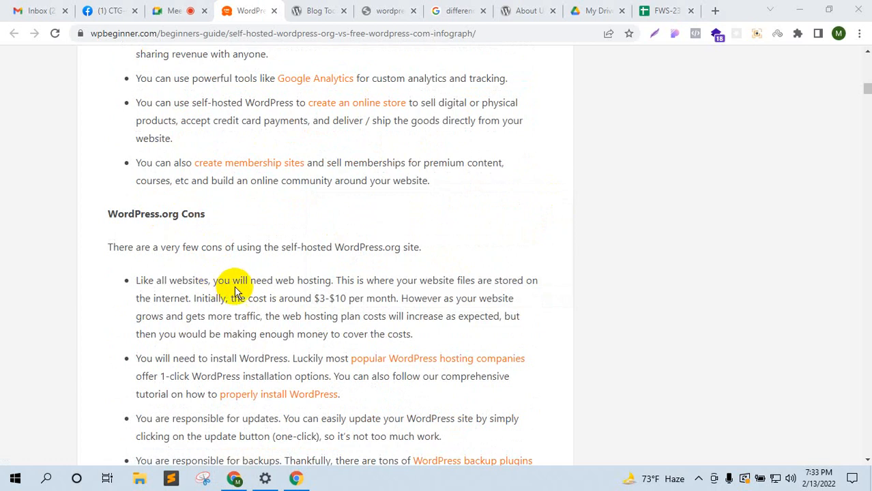
{"action": "double_click", "coordinate": [204, 215]}
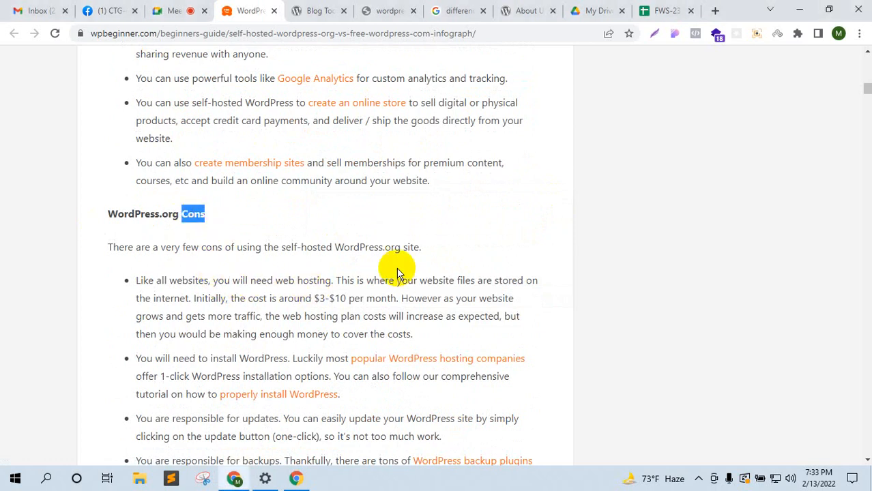
{"action": "scroll", "coordinate": [409, 293], "scroll_direction": "down", "scroll_amount": 3}
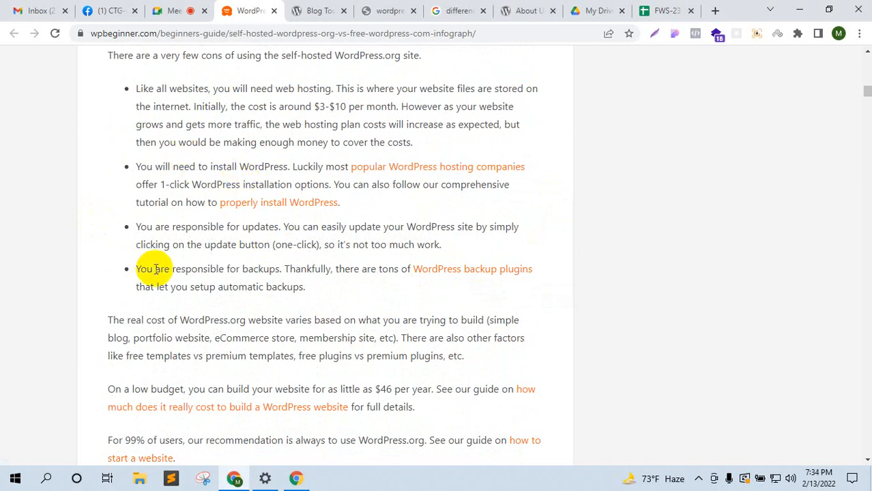
{"action": "scroll", "coordinate": [177, 270], "scroll_direction": "down", "scroll_amount": 5}
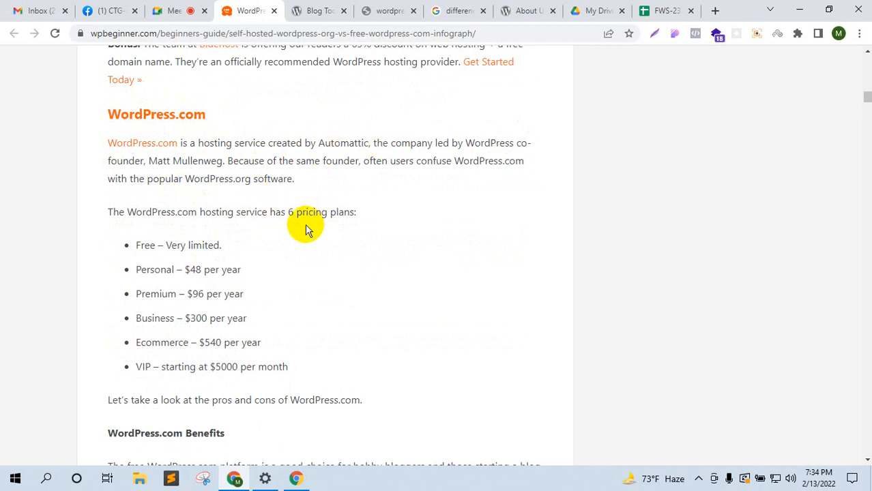
Step: Highlight the 'Very limited' Free plan line and the updates-and-backups note in the article
{"action": "left_click_drag", "start_coordinate": [176, 245], "coordinate": [220, 246]}
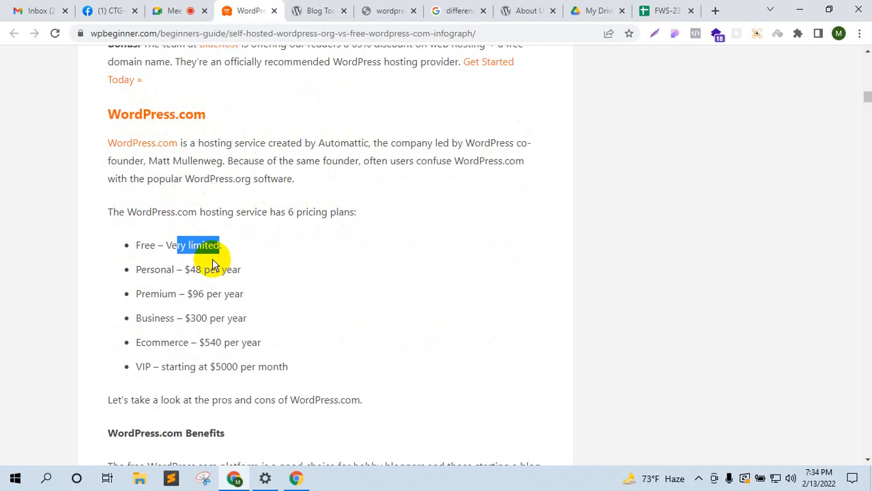
{"action": "scroll", "coordinate": [214, 264], "scroll_direction": "down", "scroll_amount": 3}
{"action": "scroll", "coordinate": [210, 246], "scroll_direction": "down", "scroll_amount": 1}
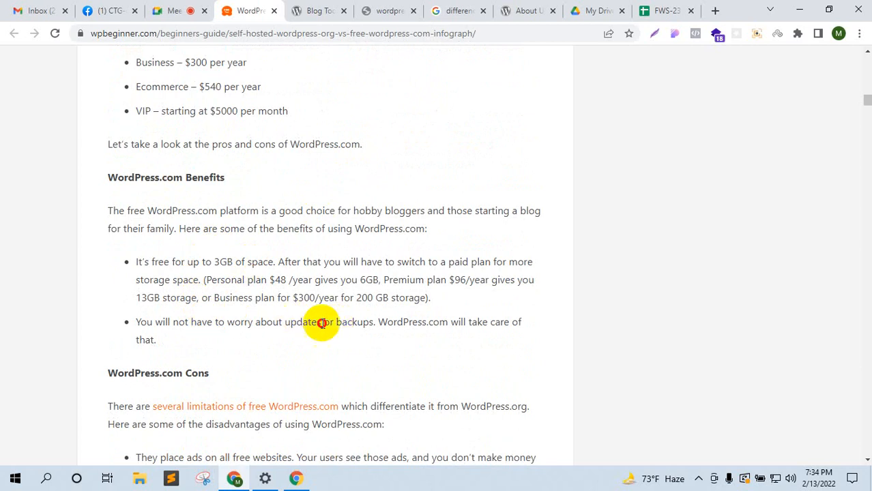
{"action": "left_click_drag", "start_coordinate": [312, 323], "coordinate": [440, 322]}
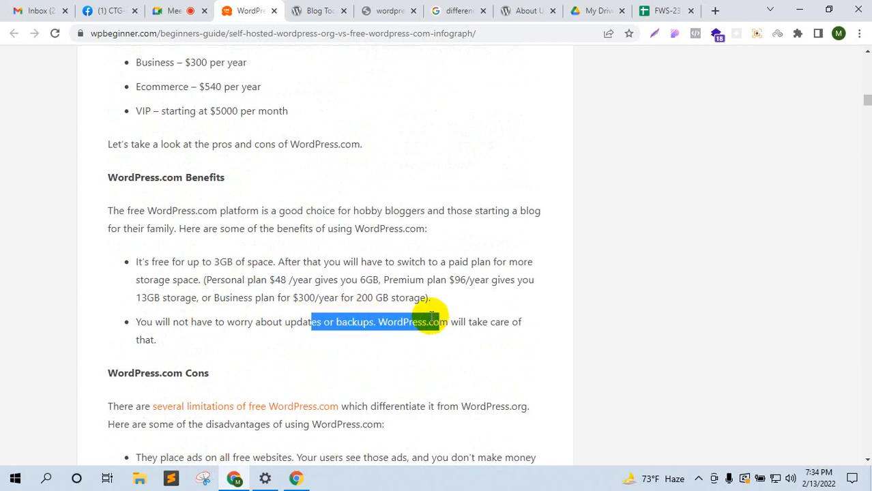
{"action": "scroll", "coordinate": [253, 218], "scroll_direction": "down", "scroll_amount": 3}
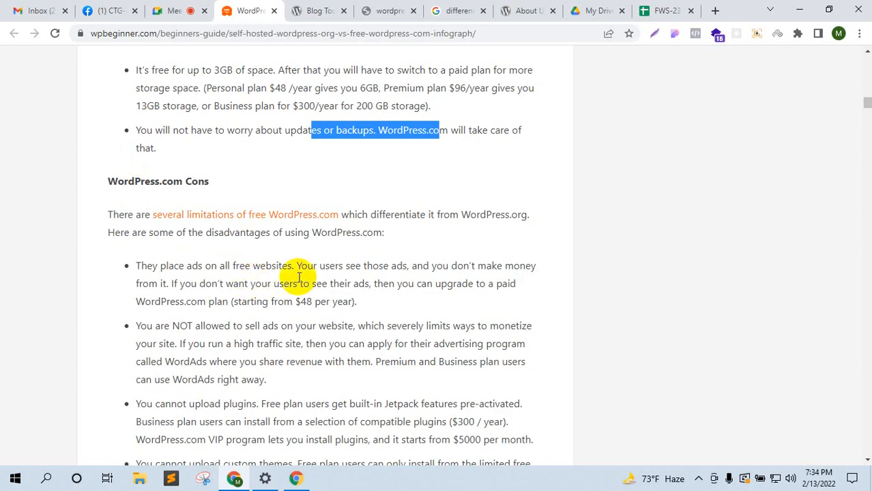
{"action": "scroll", "coordinate": [292, 273], "scroll_direction": "down", "scroll_amount": 1}
Step: Highlight further WordPress.com cons, including no plugin uploads, then return to the Meet call
{"action": "left_click_drag", "start_coordinate": [257, 237], "coordinate": [350, 237]}
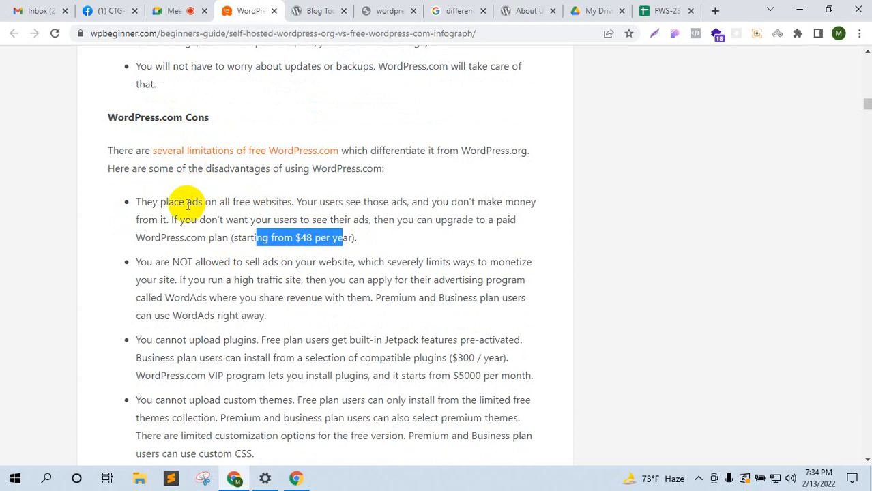
{"action": "scroll", "coordinate": [226, 247], "scroll_direction": "down", "scroll_amount": 2}
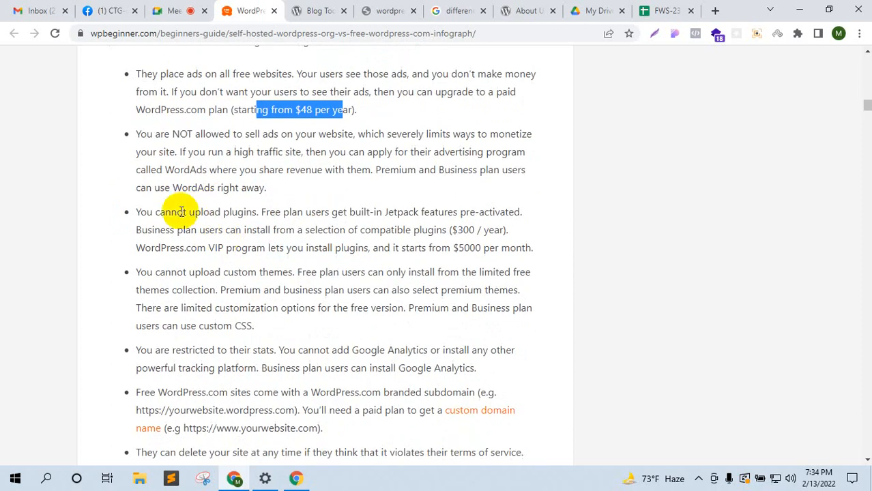
{"action": "left_click_drag", "start_coordinate": [184, 213], "coordinate": [279, 213]}
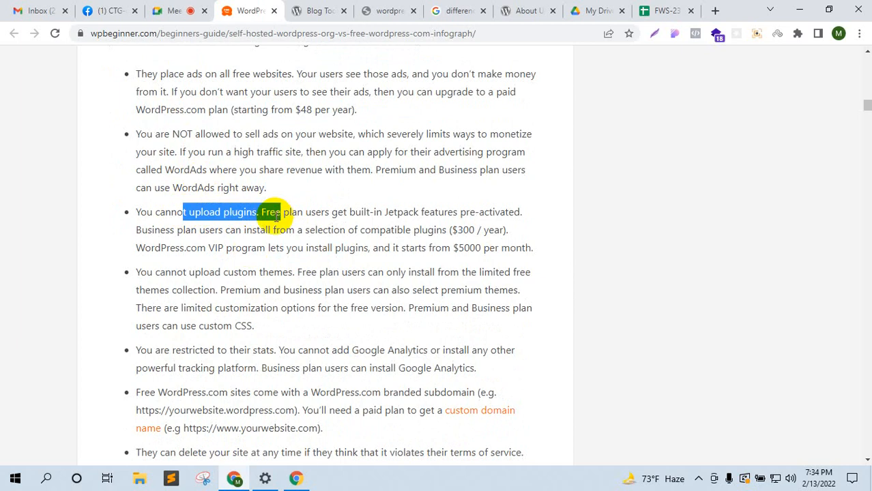
{"action": "scroll", "coordinate": [278, 254], "scroll_direction": "down", "scroll_amount": 2}
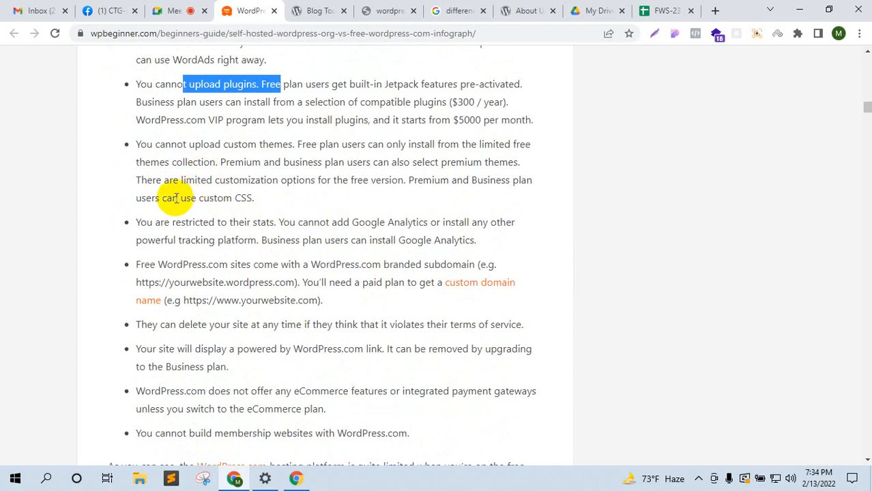
{"action": "left_click_drag", "start_coordinate": [178, 197], "coordinate": [257, 199]}
{"action": "scroll", "coordinate": [282, 279], "scroll_direction": "down", "scroll_amount": 3}
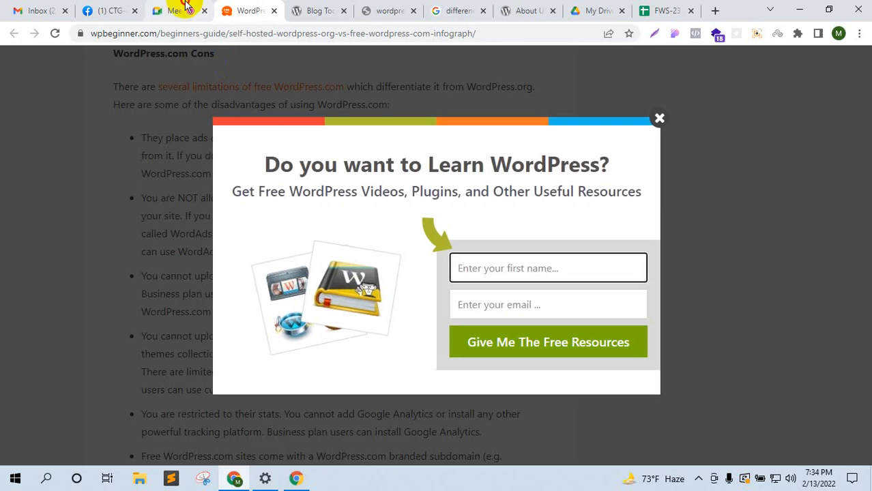
{"action": "left_click", "coordinate": [174, 11]}
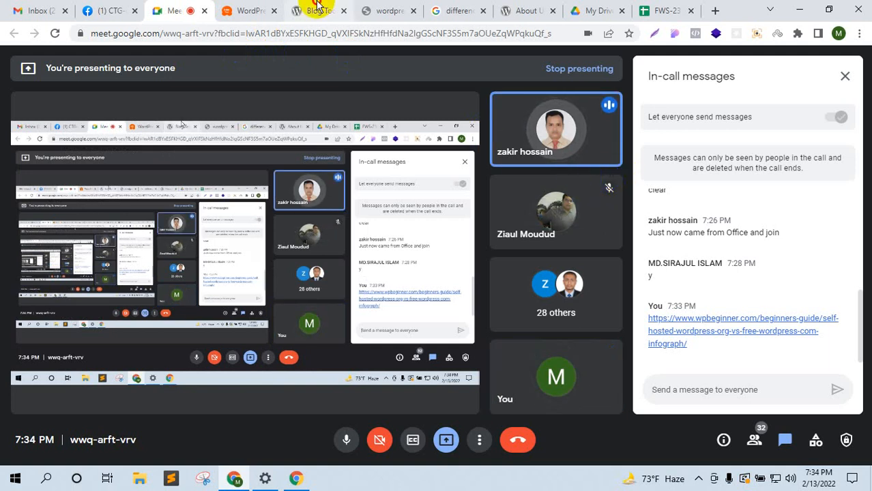
Step: Move the wordpress.org tab earlier and bring its 'Meet WordPress' homepage back into view
{"action": "left_click_drag", "start_coordinate": [317, 5], "coordinate": [244, 10]}
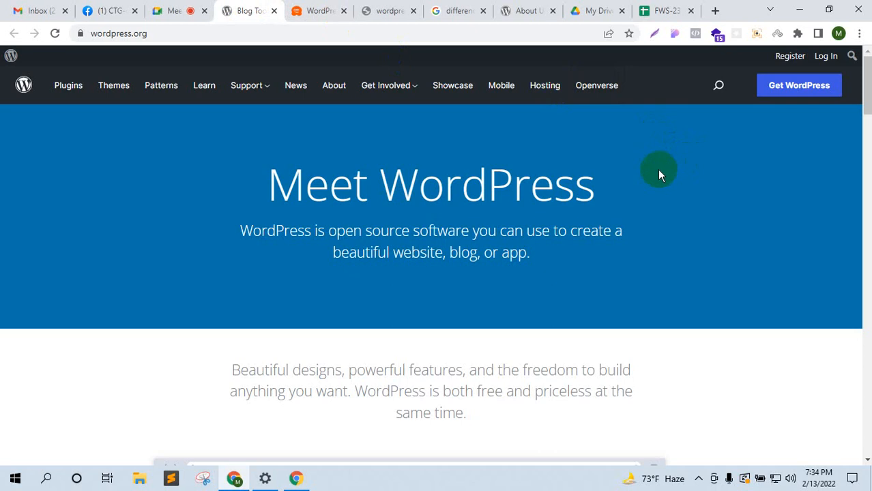
{"action": "left_click", "coordinate": [409, 9]}
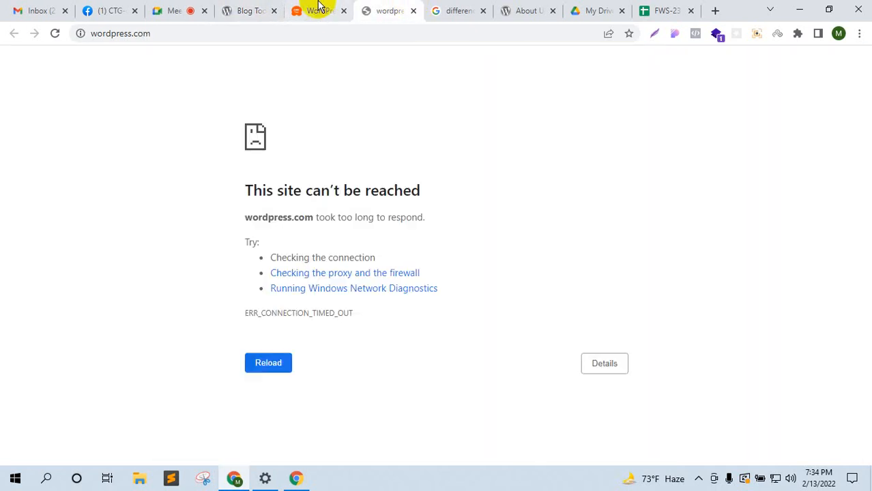
{"action": "left_click", "coordinate": [271, 9]}
{"action": "left_click", "coordinate": [150, 8]}
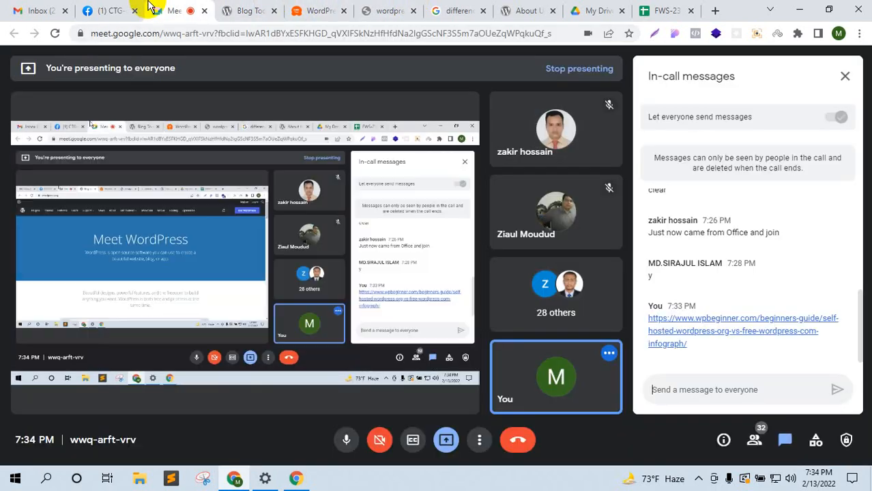
{"action": "left_click", "coordinate": [229, 11]}
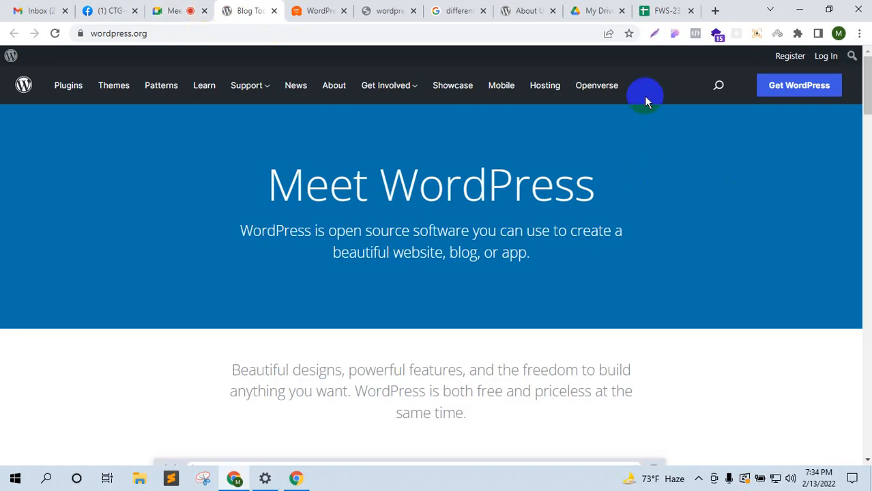
Step: Move the Google results tab ahead of wordpress.org and clear the old search query
{"action": "left_click_drag", "start_coordinate": [440, 8], "coordinate": [308, 9]}
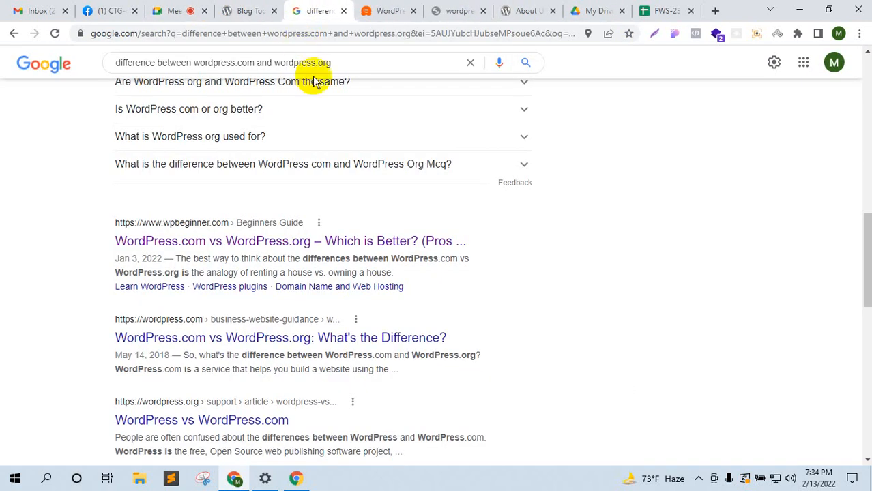
{"action": "scroll", "coordinate": [313, 81], "scroll_direction": "up", "scroll_amount": 10}
{"action": "left_click_drag", "start_coordinate": [376, 75], "coordinate": [39, 64]}
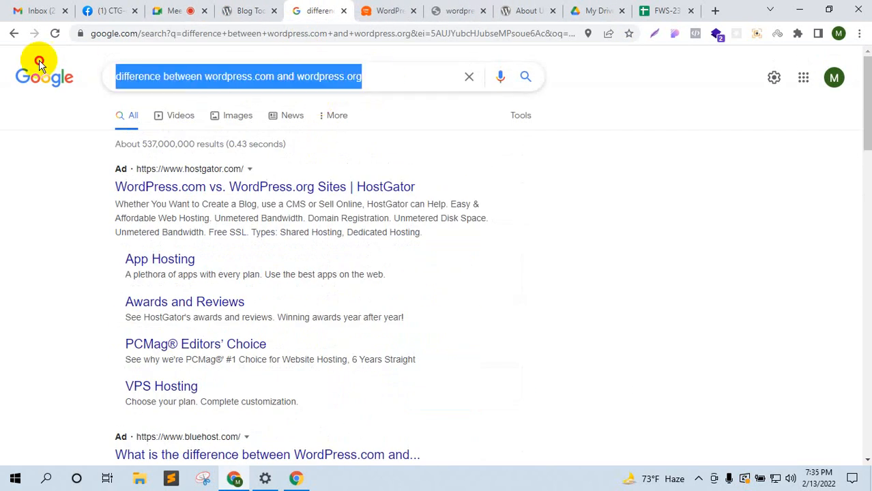
{"action": "key", "text": "BackSpace"}
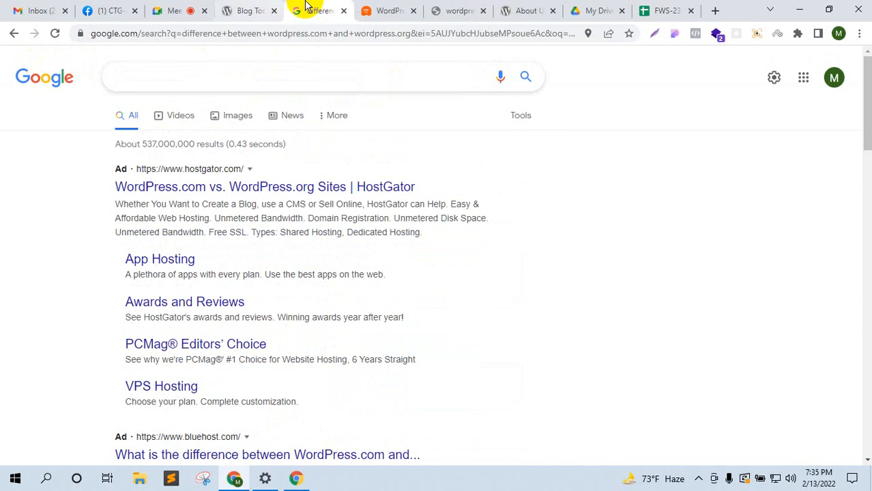
{"action": "left_click_drag", "start_coordinate": [307, 7], "coordinate": [248, 6]}
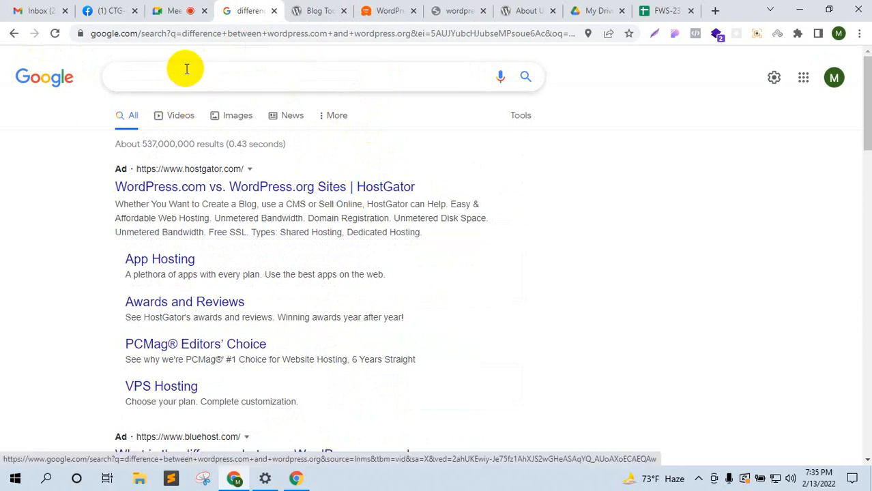
Step: Check the Meet call, return to the results, and open the Google homepage in a background tab
{"action": "left_click", "coordinate": [173, 9]}
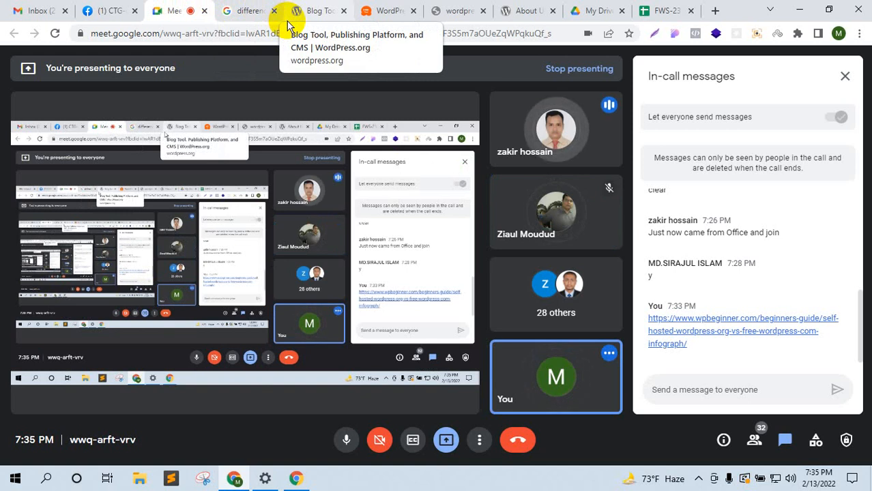
{"action": "left_click", "coordinate": [272, 5]}
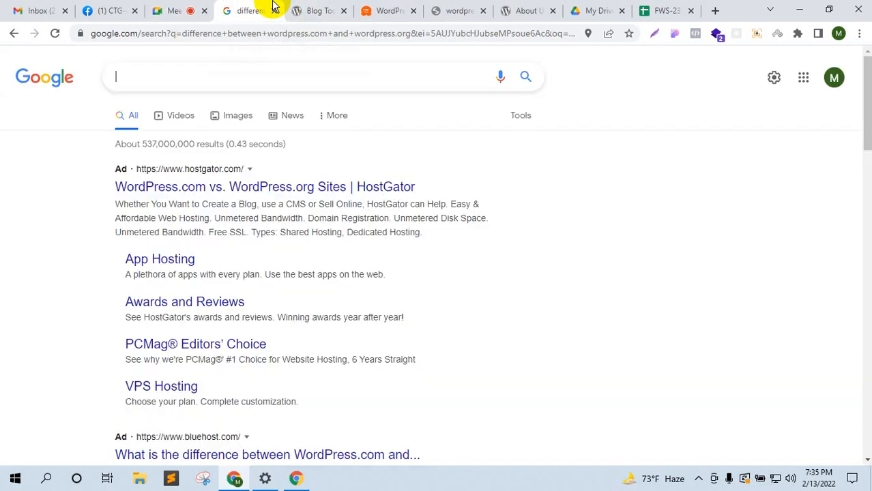
{"action": "left_click", "coordinate": [200, 8]}
{"action": "left_click", "coordinate": [235, 8]}
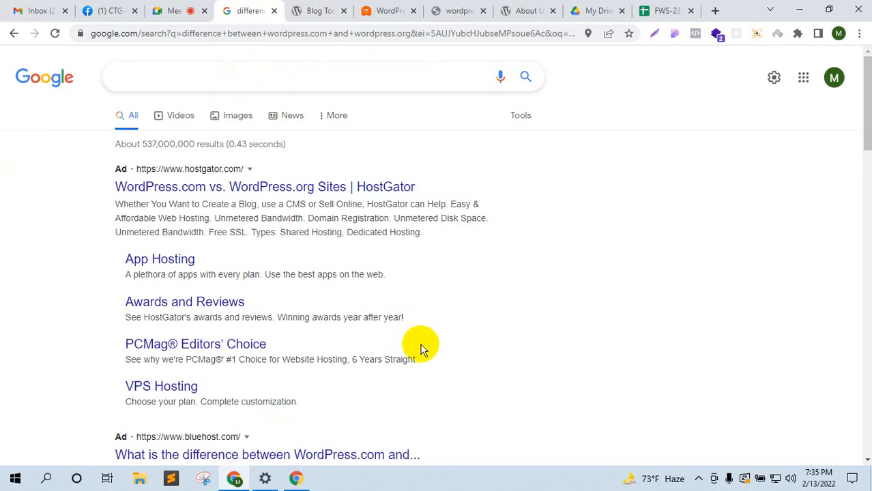
{"action": "middle_click", "coordinate": [32, 80]}
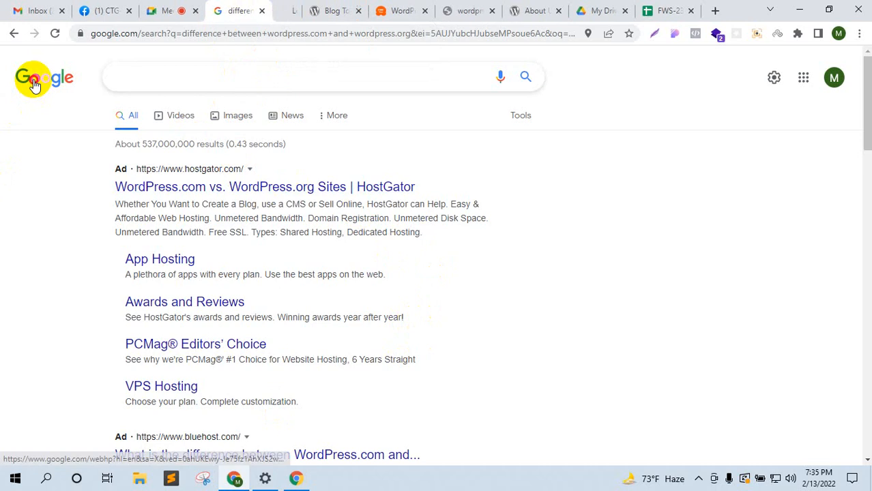
Step: Open another Google homepage tab and search for 'xampp'
{"action": "middle_click", "coordinate": [33, 80]}
{"action": "middle_click", "coordinate": [33, 80]}
{"action": "left_click", "coordinate": [162, 75]}
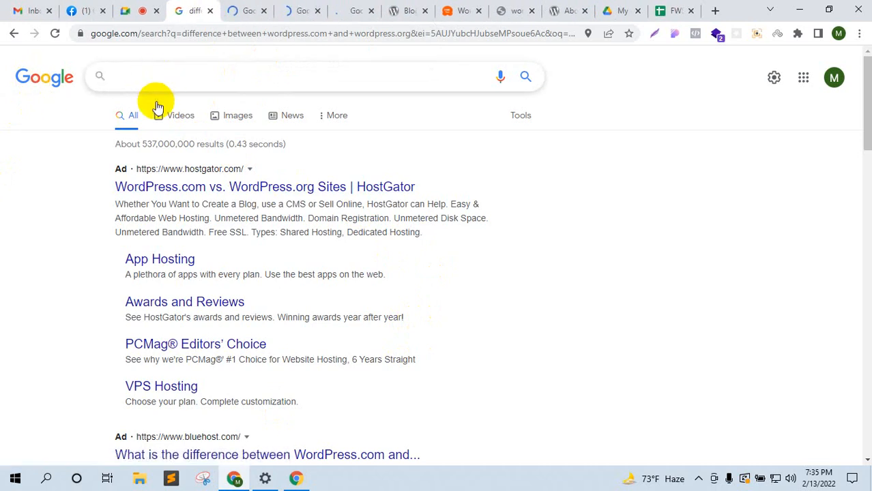
{"action": "type", "text": "xampp"}
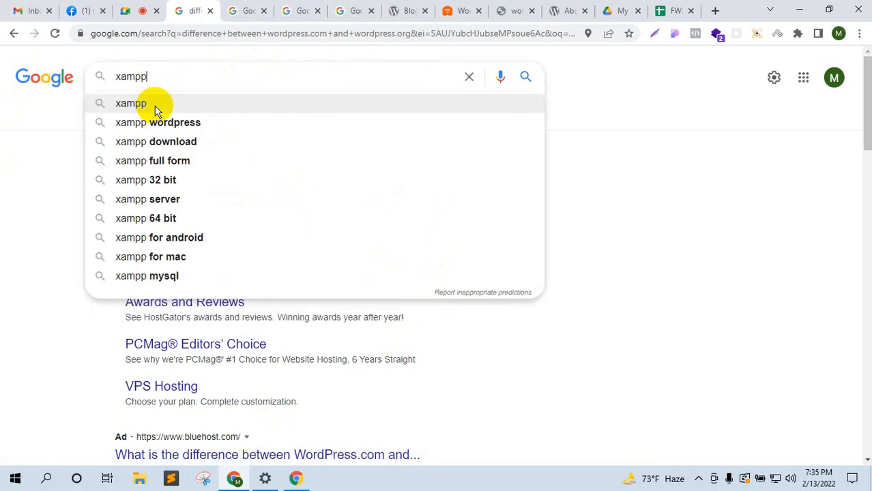
{"action": "left_click", "coordinate": [156, 111]}
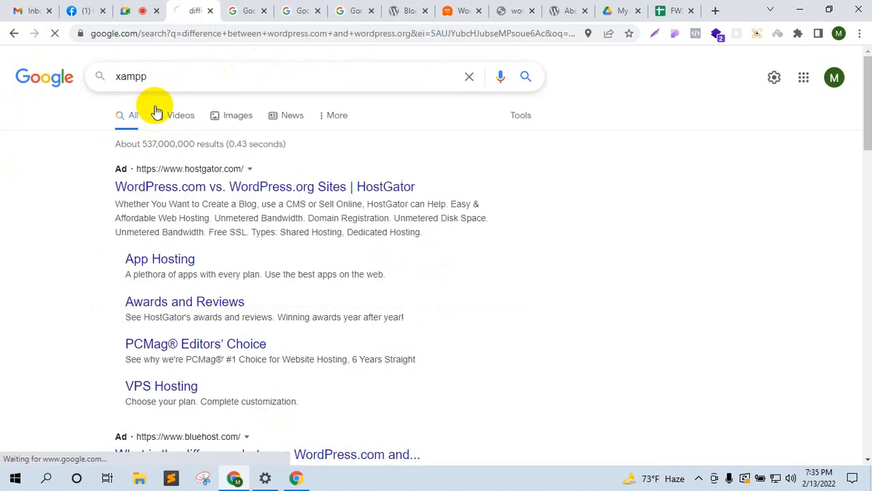
Step: In the new Google tab, search for 'lamp wordpress'
{"action": "left_click", "coordinate": [231, 10]}
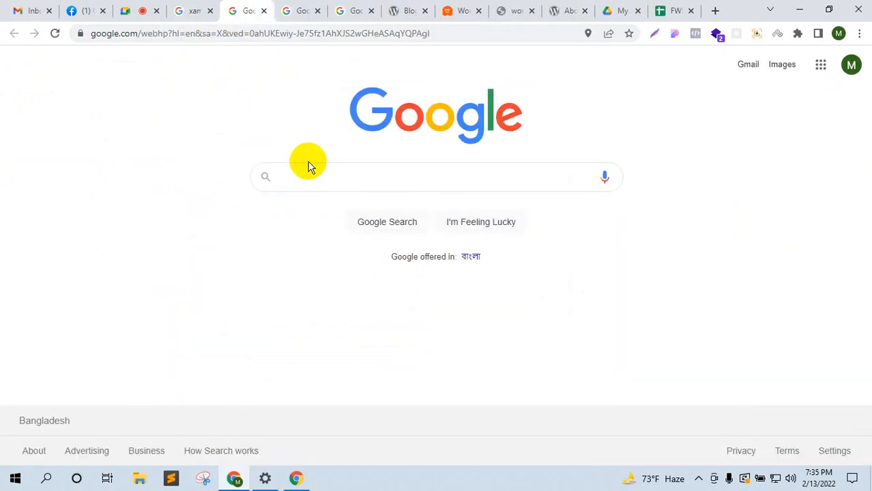
{"action": "type", "text": "lam"}
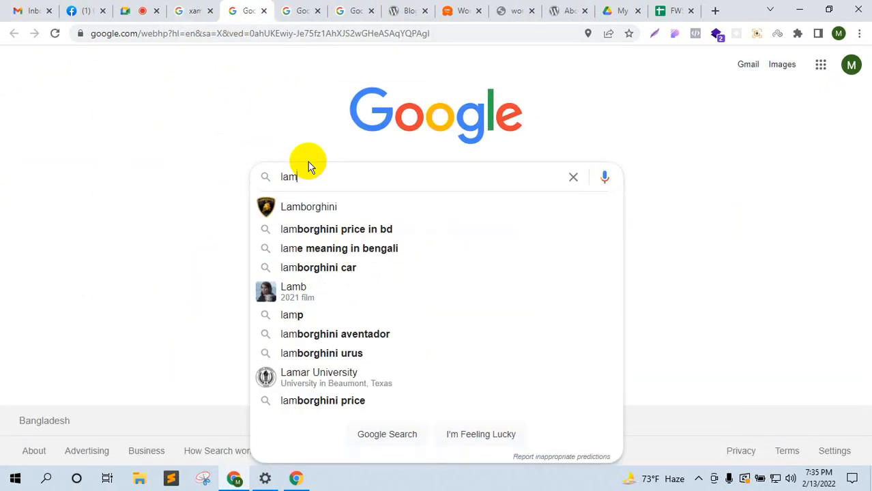
{"action": "type", "text": "pp"}
{"action": "key", "text": "BackSpace"}
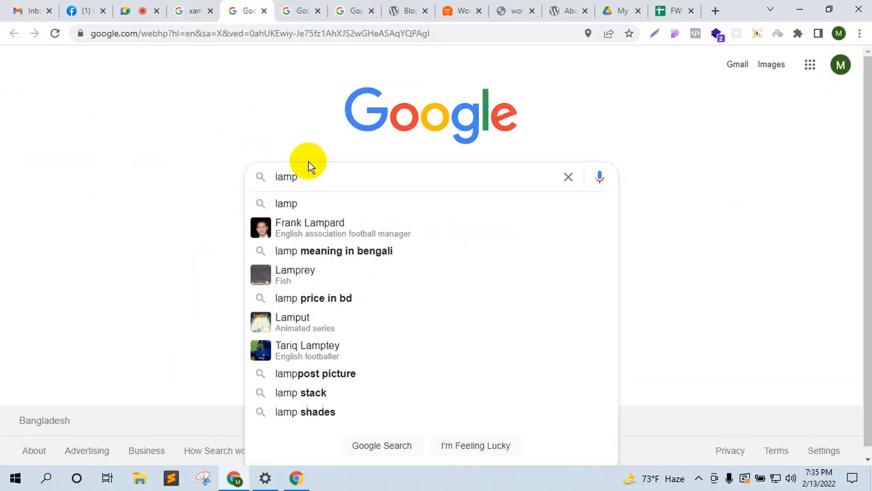
{"action": "type", "text": "p"}
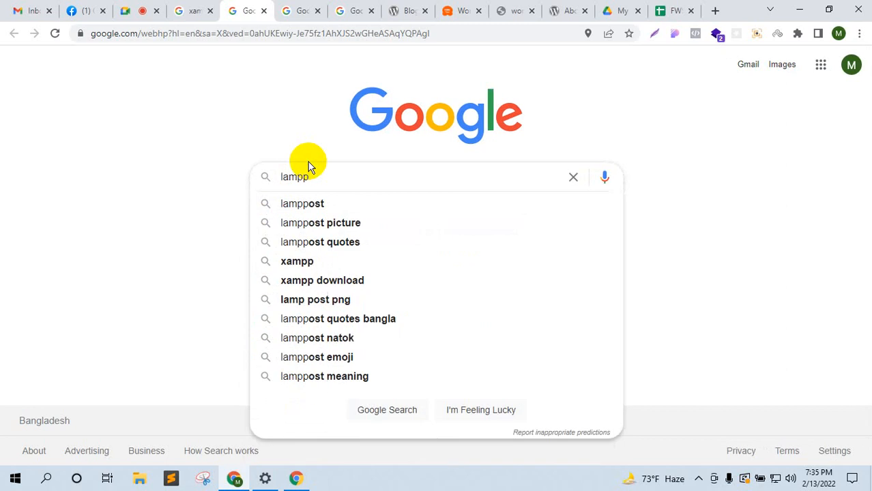
{"action": "key", "text": "Down"}
{"action": "key", "text": "BackSpace"}
{"action": "key", "text": "BackSpace"}
{"action": "key", "text": "BackSpace"}
{"action": "key", "text": "BackSpace"}
{"action": "type", "text": "wordpress"}
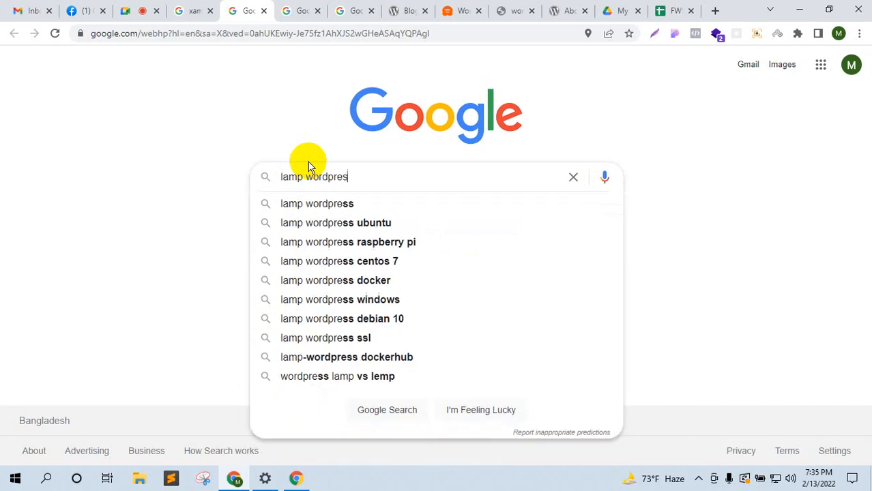
{"action": "key", "text": "Return"}
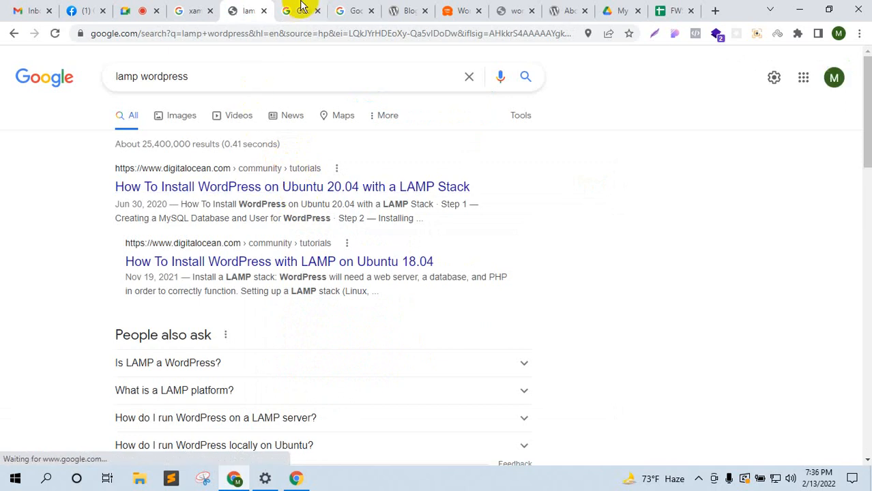
Step: In the remaining Google homepage tab, search for 'wamp'
{"action": "left_click", "coordinate": [293, 8]}
{"action": "left_click", "coordinate": [316, 170]}
{"action": "type", "text": "a"}
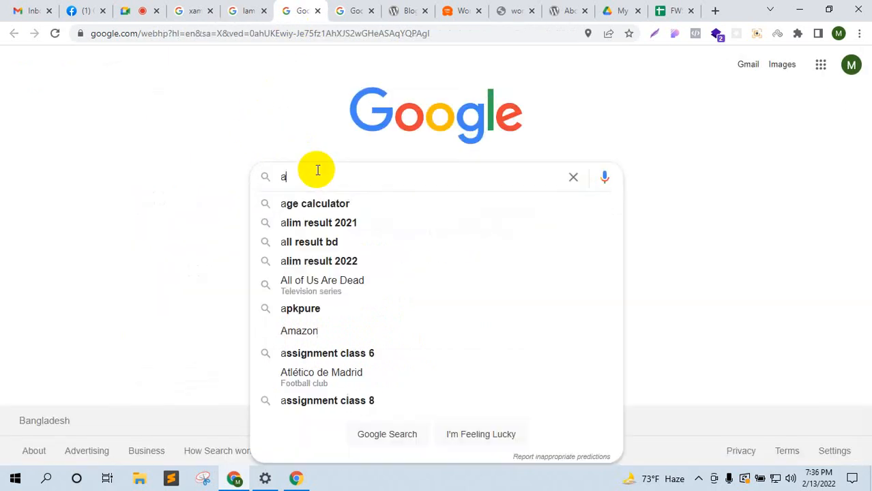
{"action": "key", "text": "BackSpace"}
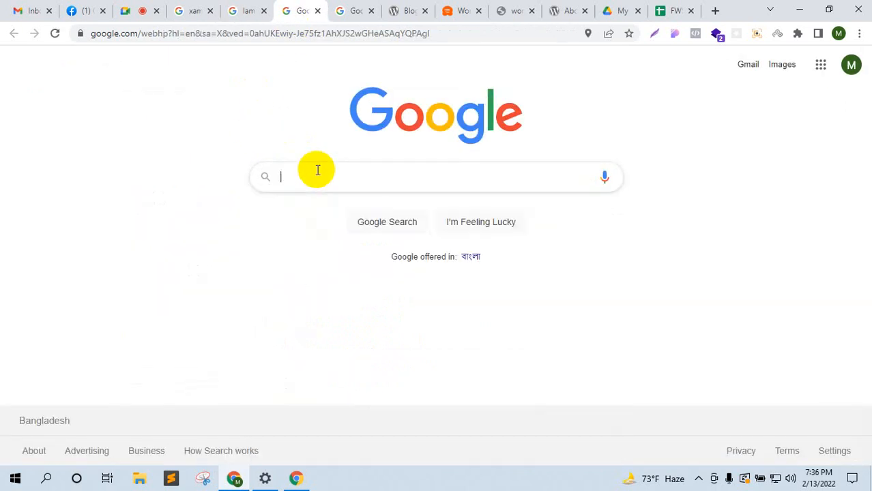
{"action": "type", "text": "wamp"}
{"action": "key", "text": "Return"}
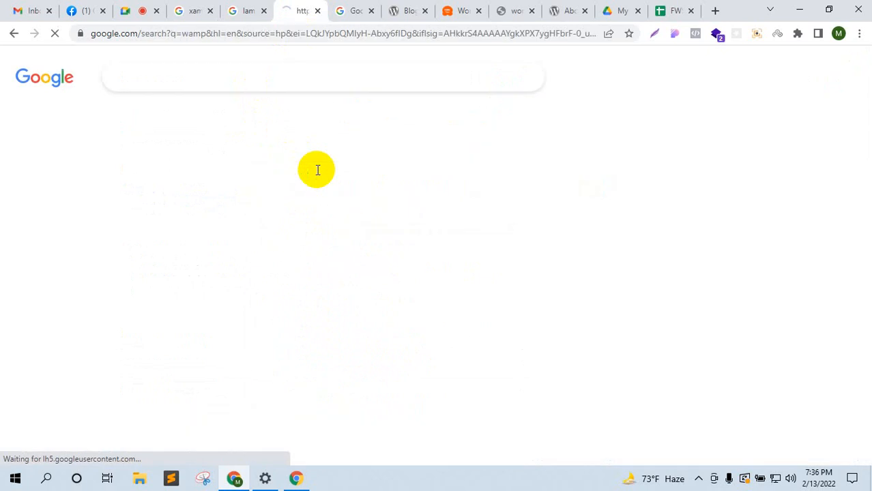
Step: Change the 'lamp wordpress' search to 'lamp server', glance at WampServer, then show the xampp results
{"action": "left_click", "coordinate": [235, 10]}
{"action": "left_click_drag", "start_coordinate": [190, 77], "coordinate": [146, 74]}
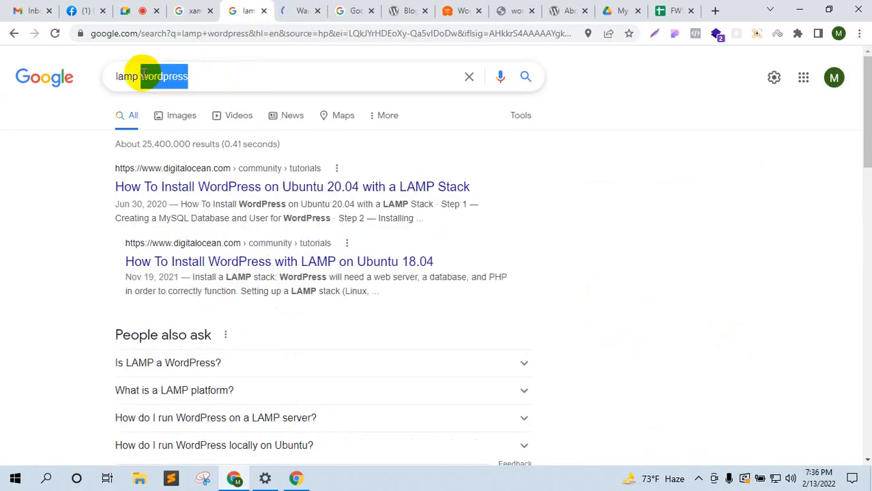
{"action": "type", "text": "server"}
{"action": "key", "text": "Return"}
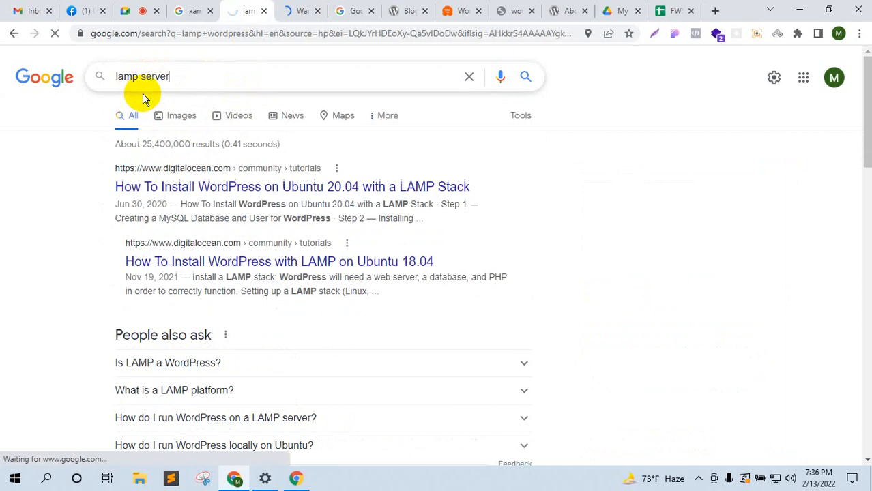
{"action": "left_click", "coordinate": [300, 8]}
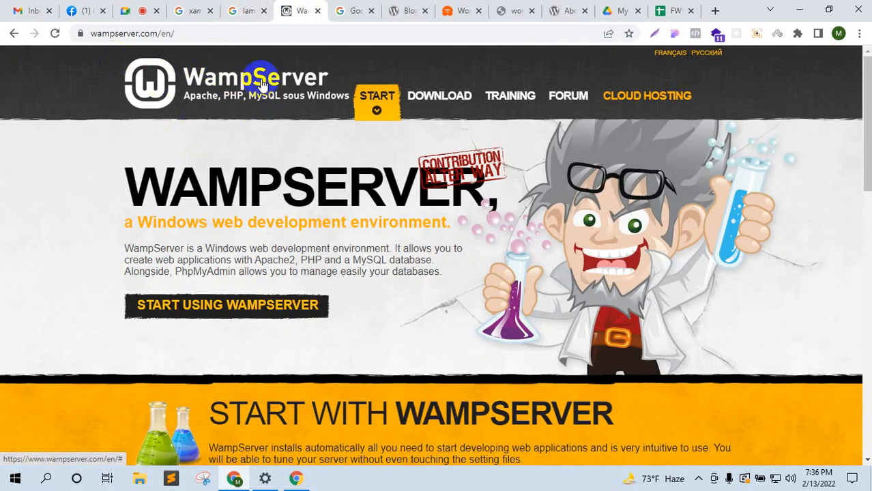
{"action": "left_click", "coordinate": [225, 11]}
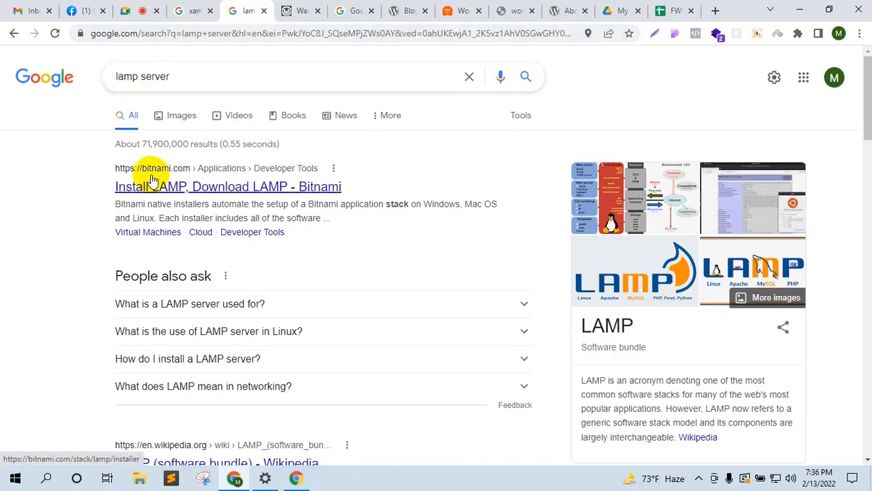
{"action": "left_click", "coordinate": [187, 11]}
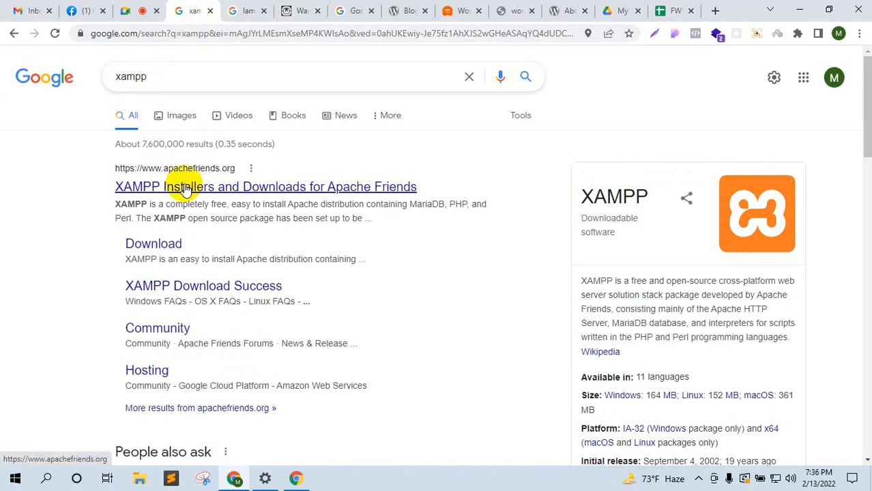
Step: Open the apachefriends.org XAMPP page, then add a fresh Google homepage tab beside it
{"action": "left_click", "coordinate": [184, 188]}
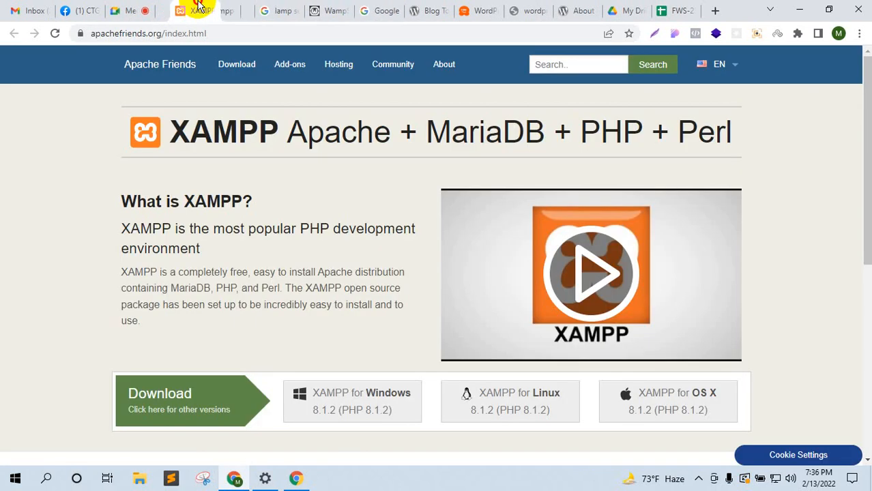
{"action": "scroll", "coordinate": [362, 304], "scroll_direction": "down", "scroll_amount": 1}
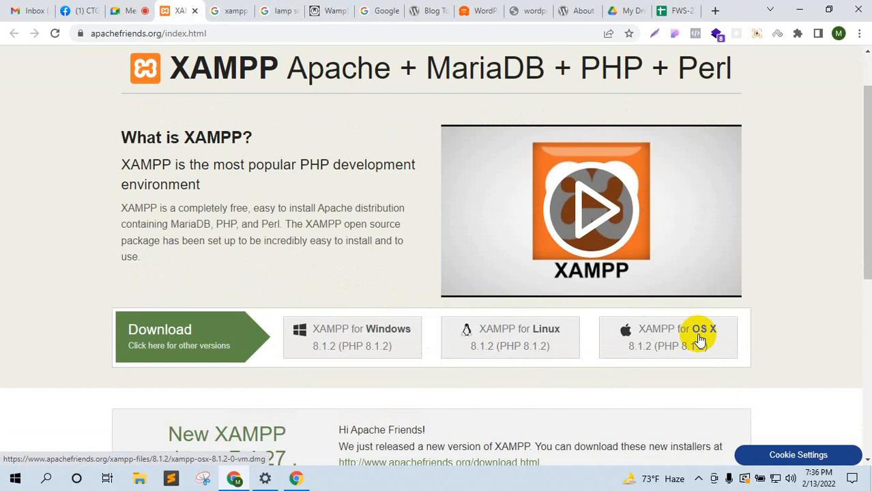
{"action": "left_click", "coordinate": [250, 9]}
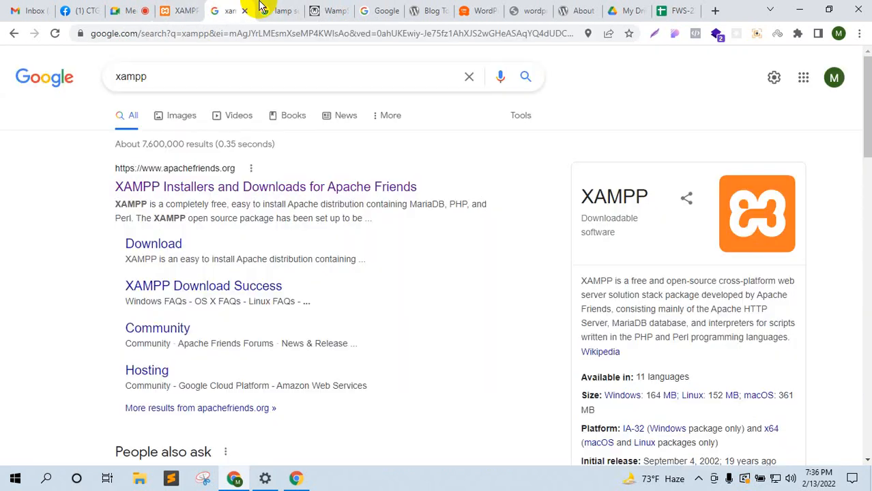
{"action": "left_click_drag", "start_coordinate": [74, 82], "coordinate": [392, 11]}
{"action": "left_click_drag", "start_coordinate": [285, 6], "coordinate": [219, 16]}
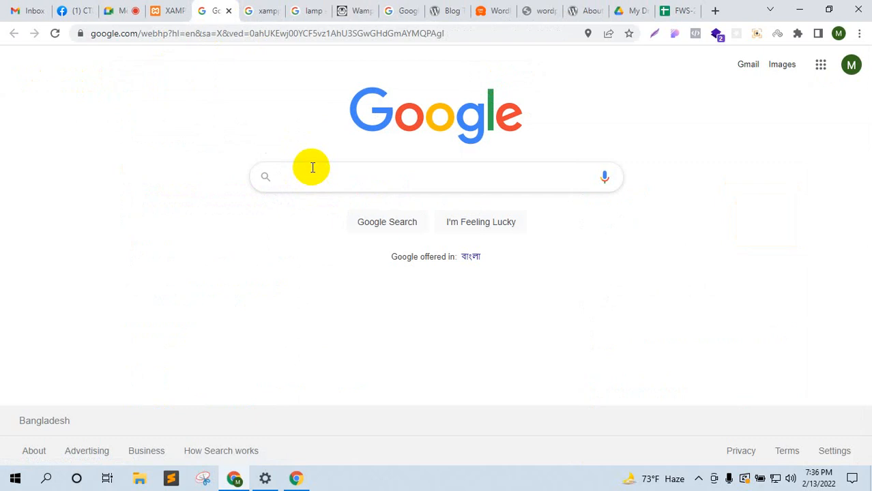
Step: Search 'mamp server', open the MAMP local web development page, then return to XAMPP
{"action": "type", "text": "mamp"}
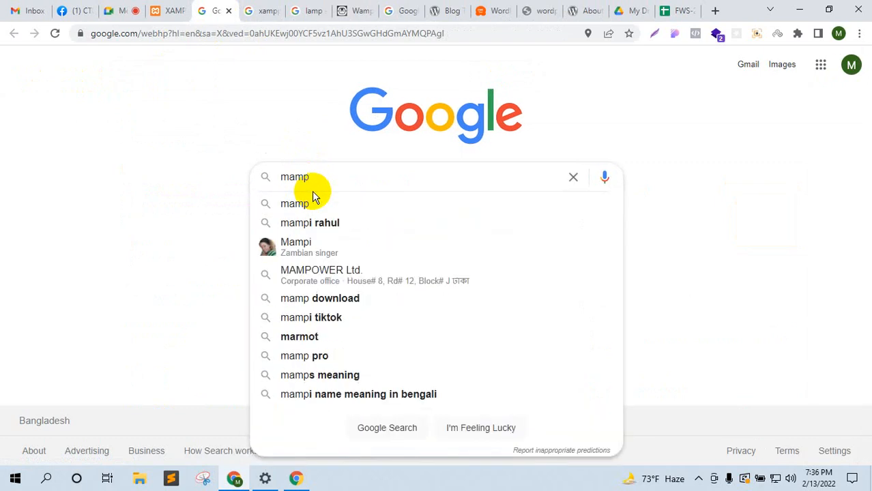
{"action": "type", "text": " server"}
{"action": "key", "text": "Return"}
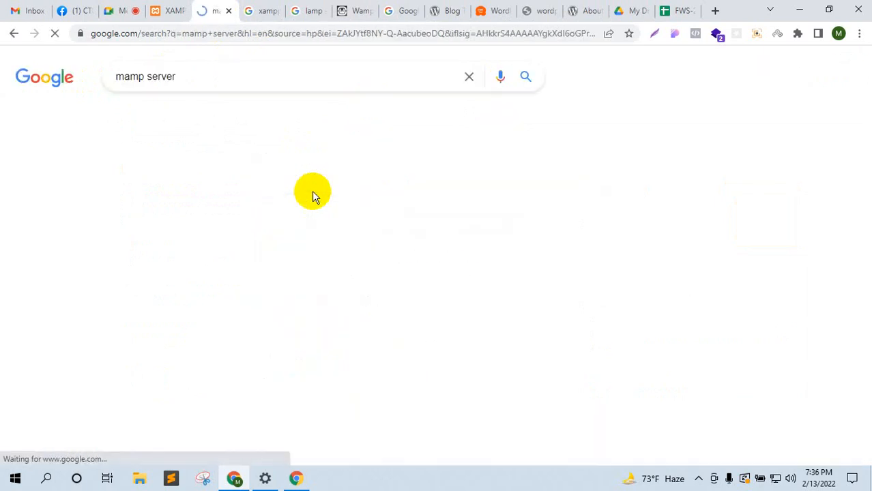
{"action": "left_click", "coordinate": [230, 197]}
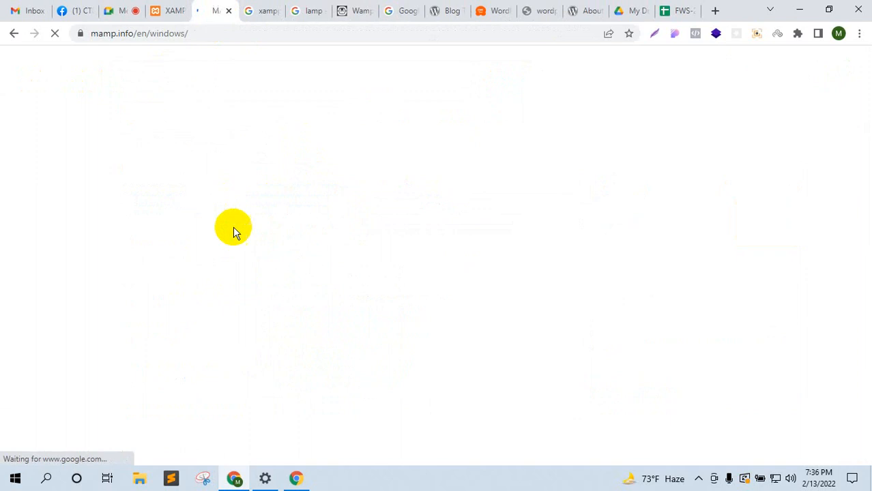
{"action": "left_click", "coordinate": [12, 33]}
{"action": "scroll", "coordinate": [235, 260], "scroll_direction": "down", "scroll_amount": 3}
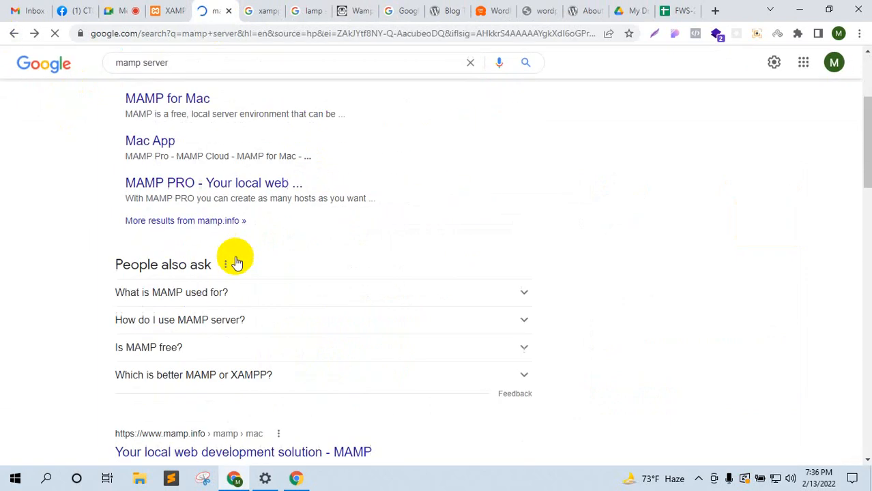
{"action": "scroll", "coordinate": [215, 309], "scroll_direction": "down", "scroll_amount": 2}
{"action": "left_click", "coordinate": [214, 317]}
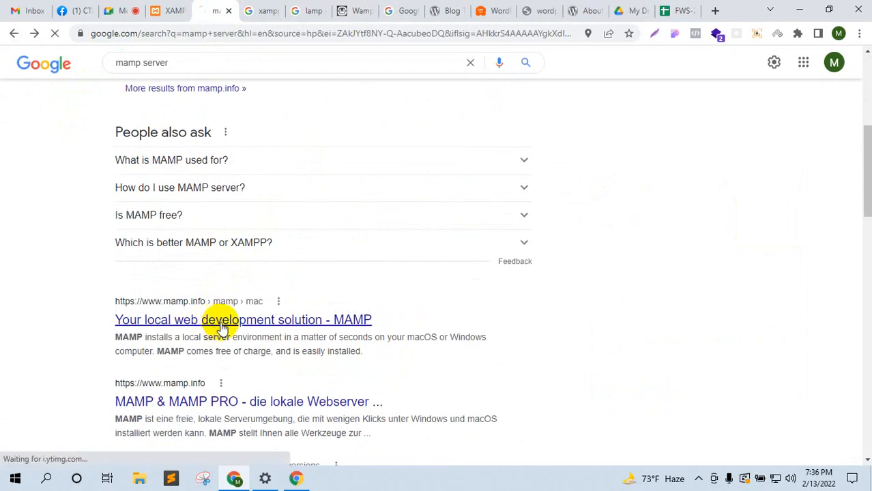
{"action": "left_click", "coordinate": [165, 8]}
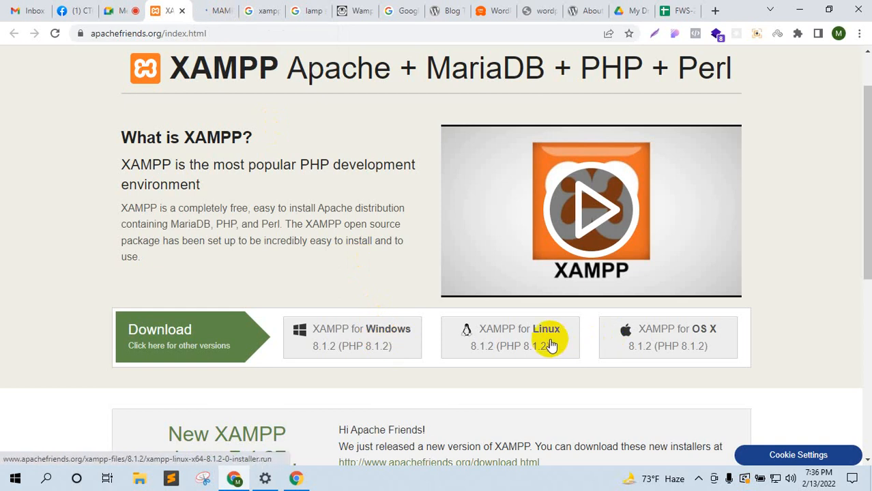
{"action": "left_click_drag", "start_coordinate": [176, 68], "coordinate": [746, 66]}
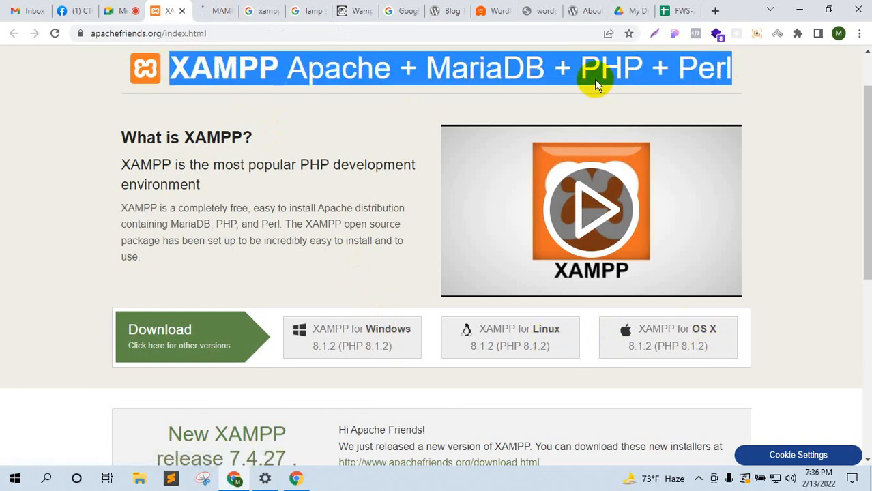
{"action": "left_click", "coordinate": [244, 133]}
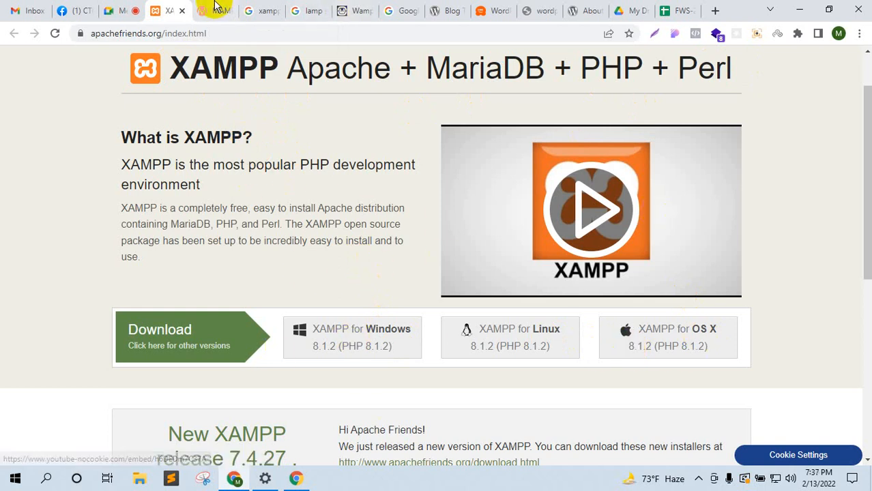
{"action": "left_click", "coordinate": [308, 10]}
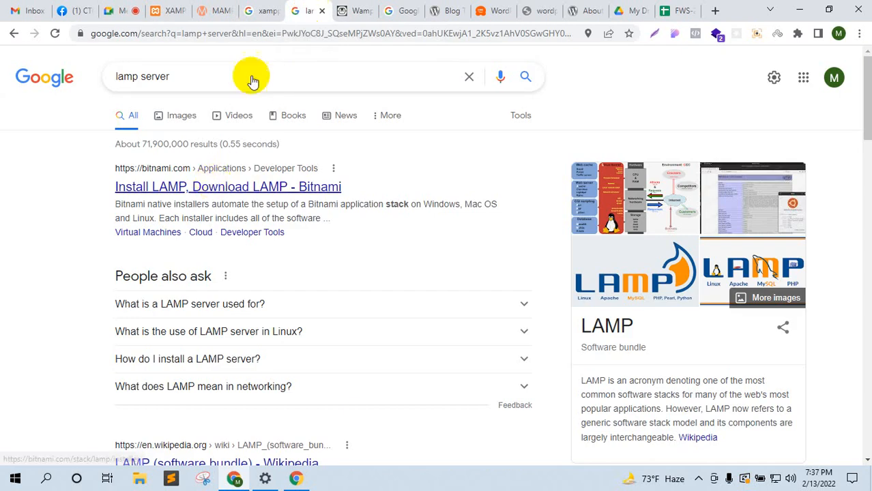
{"action": "left_click", "coordinate": [221, 11]}
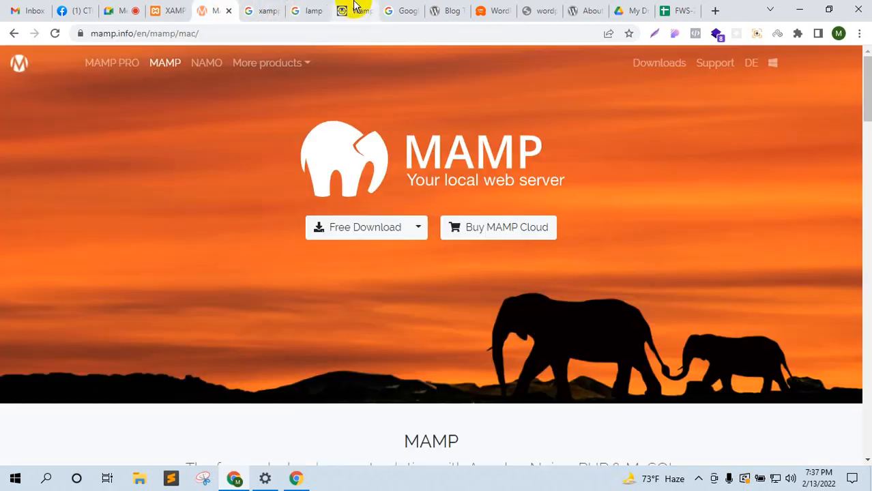
{"action": "left_click", "coordinate": [351, 10]}
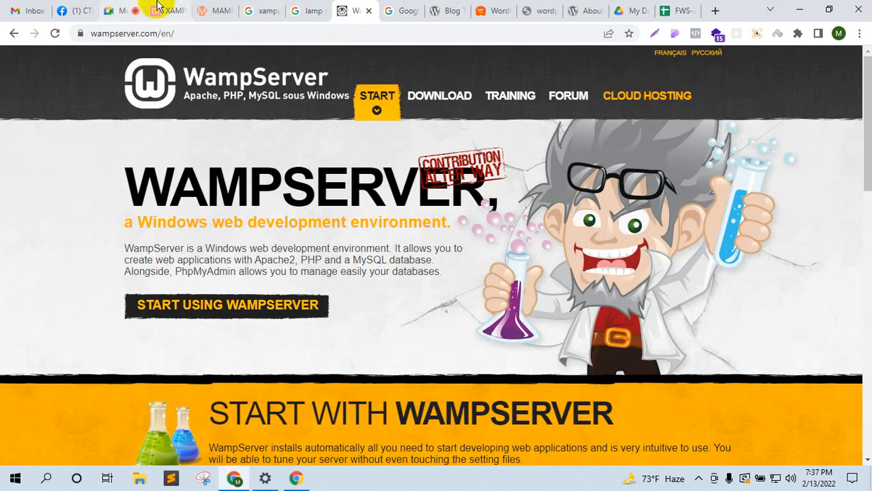
{"action": "left_click", "coordinate": [158, 8]}
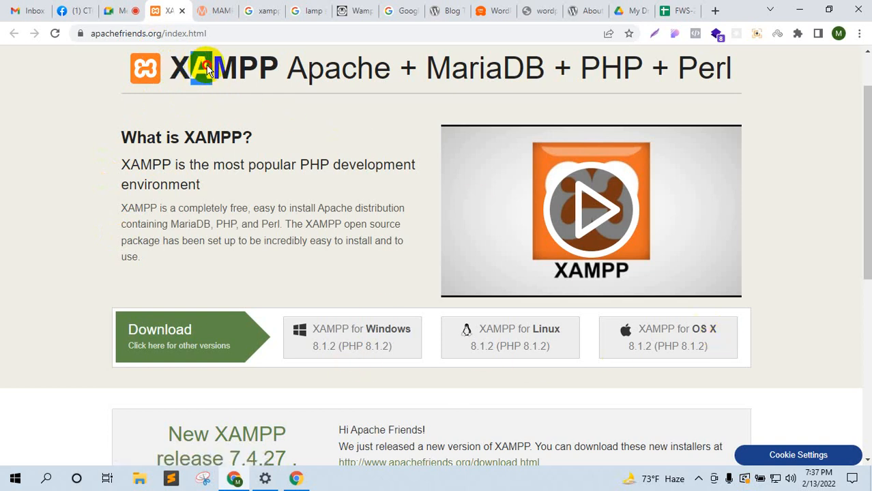
{"action": "left_click_drag", "start_coordinate": [218, 74], "coordinate": [232, 73]}
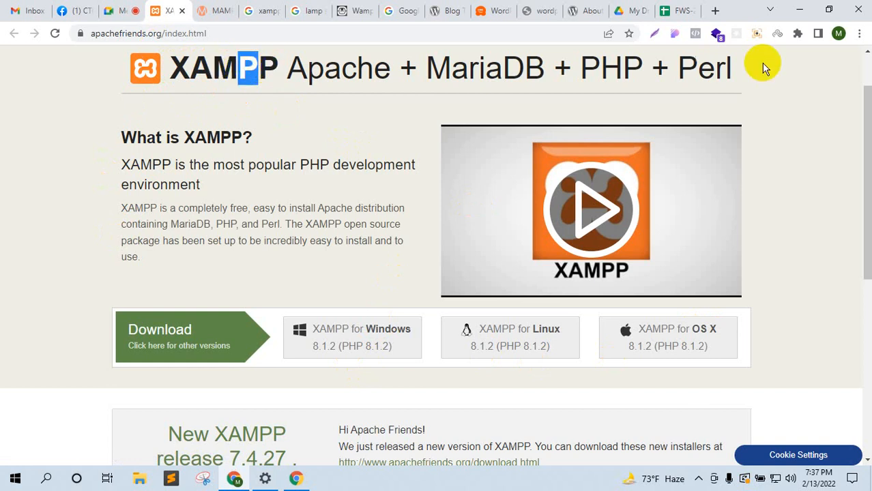
Step: Highlight parts of the XAMPP heading, then start the XAMPP 8.1.2 Windows download
{"action": "left_click_drag", "start_coordinate": [729, 68], "coordinate": [278, 73]}
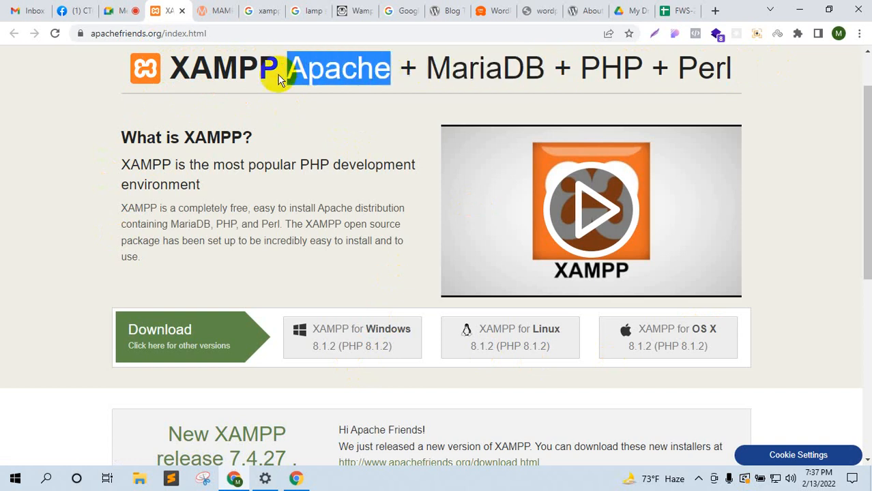
{"action": "left_click", "coordinate": [190, 61]}
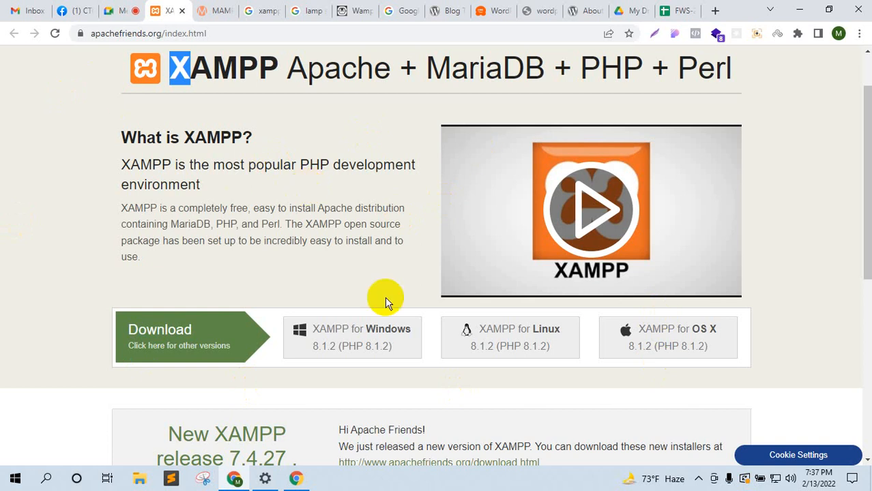
{"action": "left_click", "coordinate": [301, 179]}
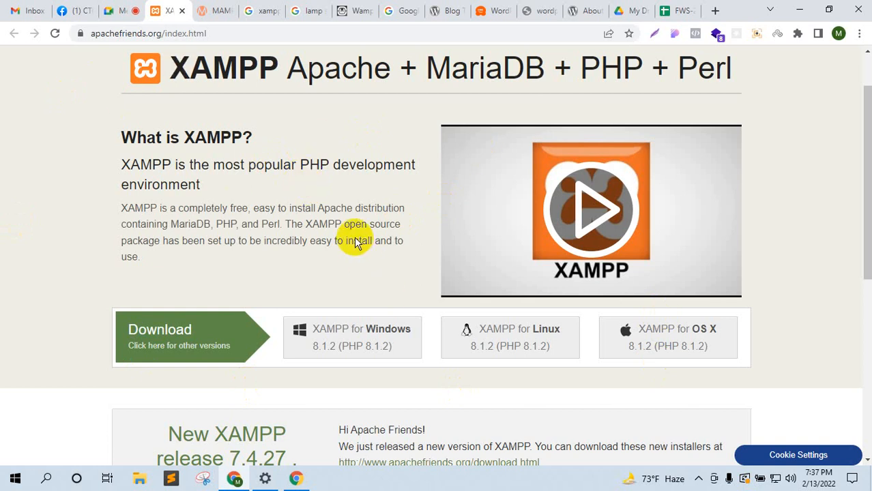
{"action": "left_click", "coordinate": [372, 339]}
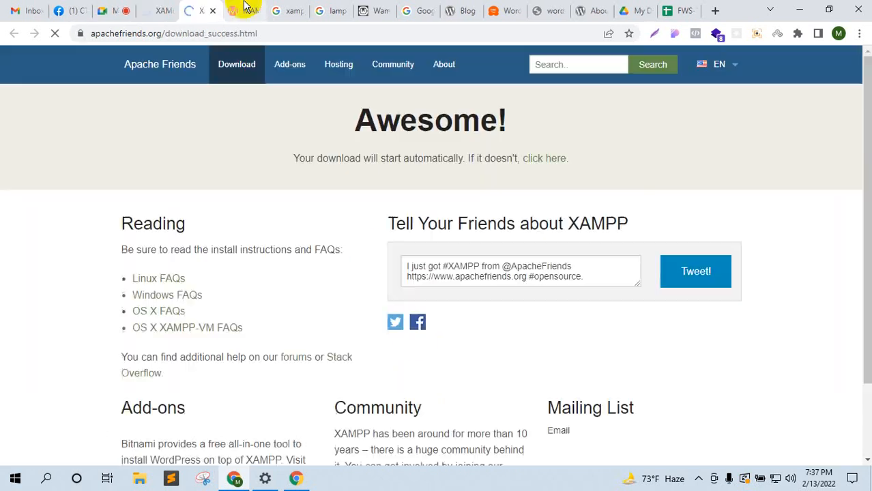
Step: Close the MAMP, xampp and lamp server tabs, then cancel the installer download from Meet
{"action": "left_click", "coordinate": [247, 11]}
{"action": "left_click", "coordinate": [254, 11]}
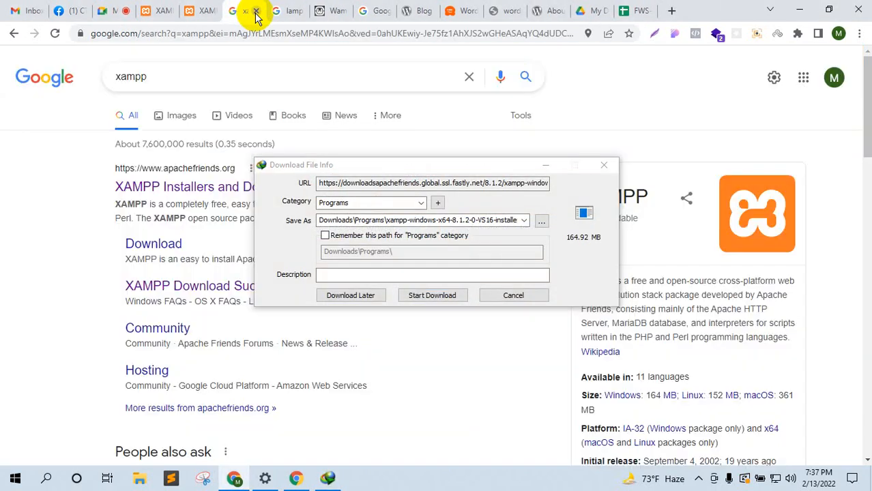
{"action": "left_click", "coordinate": [255, 11]}
{"action": "left_click", "coordinate": [255, 11]}
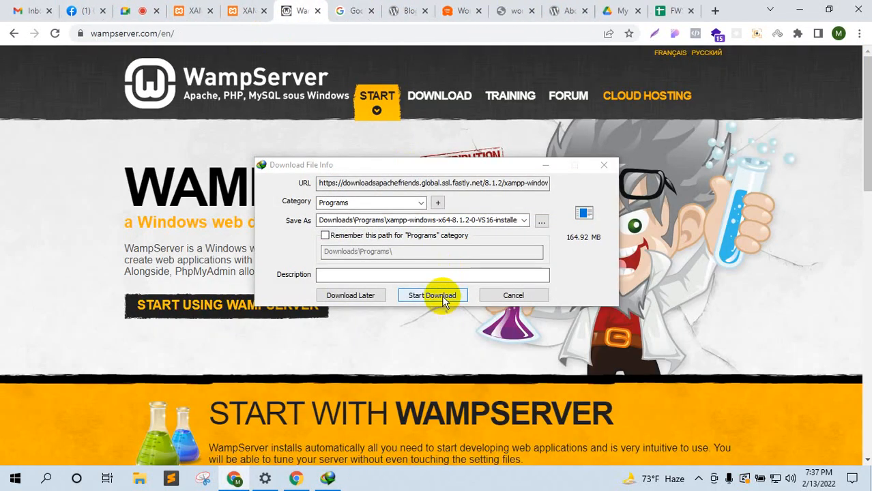
{"action": "left_click", "coordinate": [133, 9]}
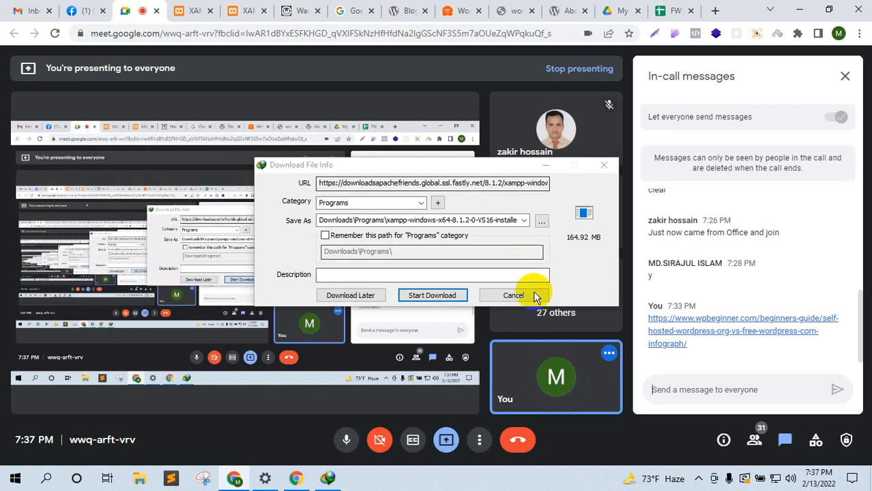
{"action": "left_click", "coordinate": [514, 295]}
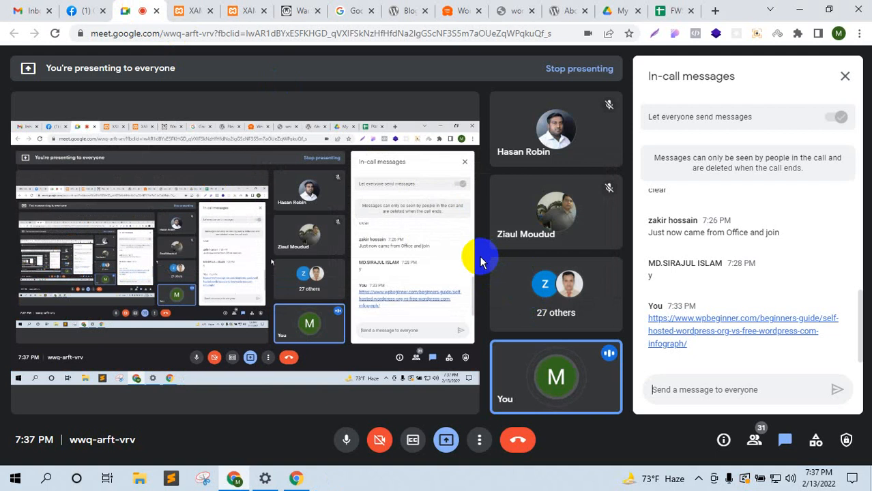
Step: Paste the XAMPP homepage link into the Meet chat and send it
{"action": "left_click", "coordinate": [195, 10]}
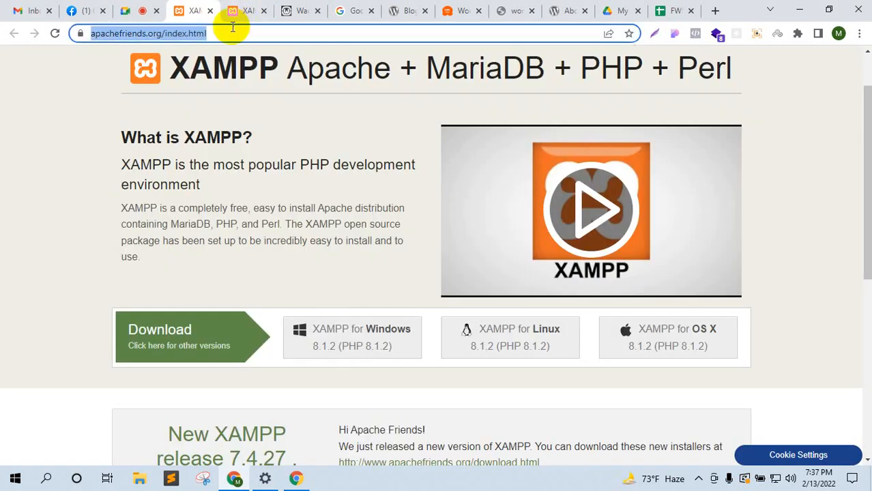
{"action": "left_click", "coordinate": [141, 10]}
{"action": "left_click", "coordinate": [789, 399]}
{"action": "type", "text": "https://www.apachefriends.org/index.html"}
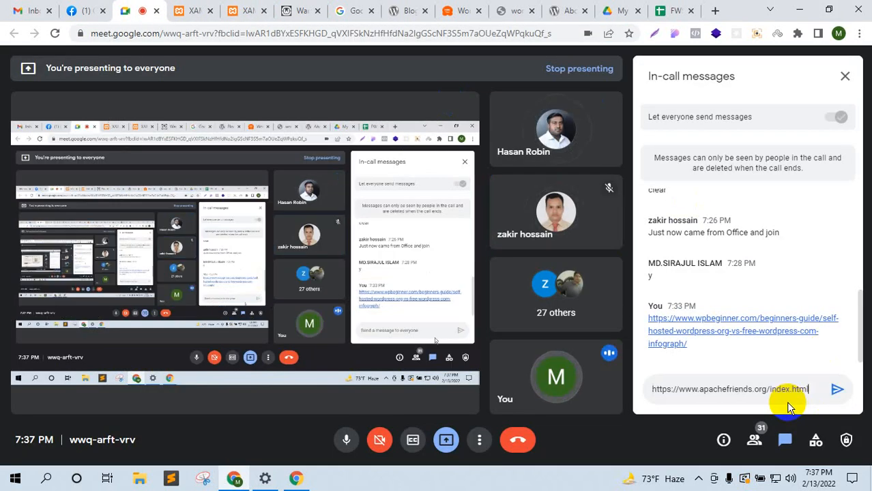
{"action": "key", "text": "Return"}
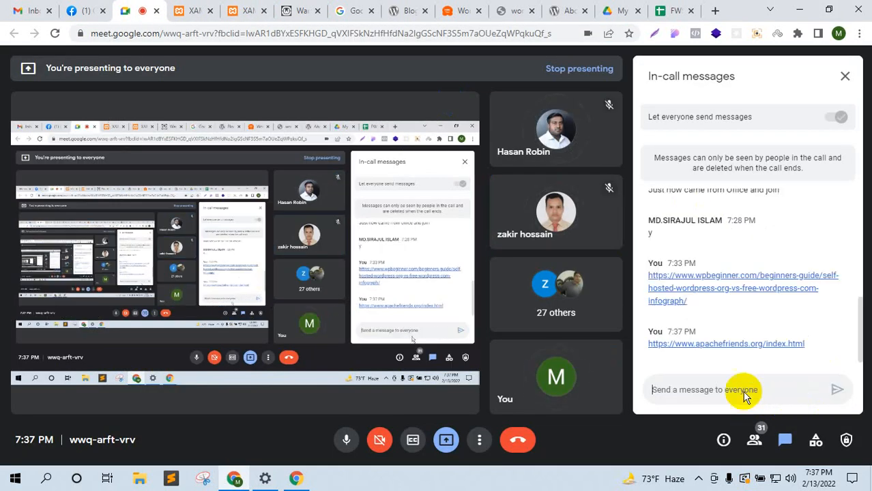
Step: Close the XAMPP download, WampServer, Google search and WordPress tabs, leaving the XAMPP homepage
{"action": "left_click", "coordinate": [265, 12]}
{"action": "left_click", "coordinate": [265, 11]}
{"action": "left_click", "coordinate": [264, 10]}
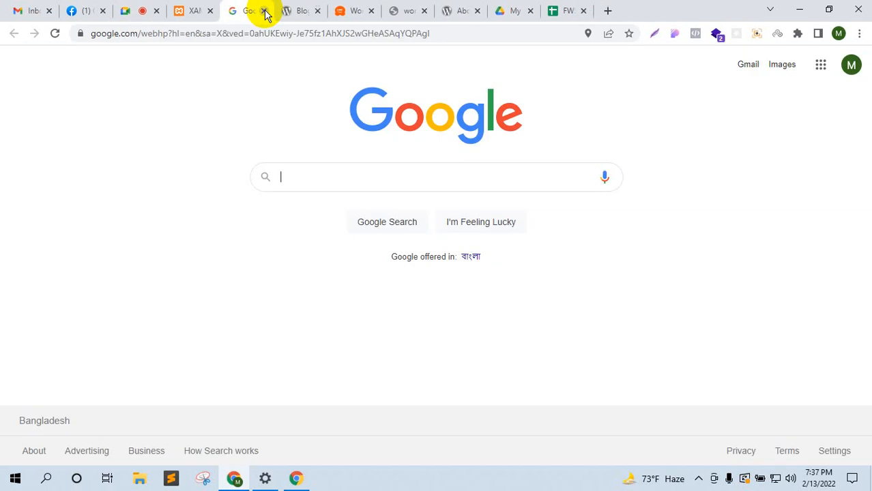
{"action": "left_click", "coordinate": [265, 11]}
{"action": "left_click", "coordinate": [264, 11]}
{"action": "left_click", "coordinate": [202, 7]}
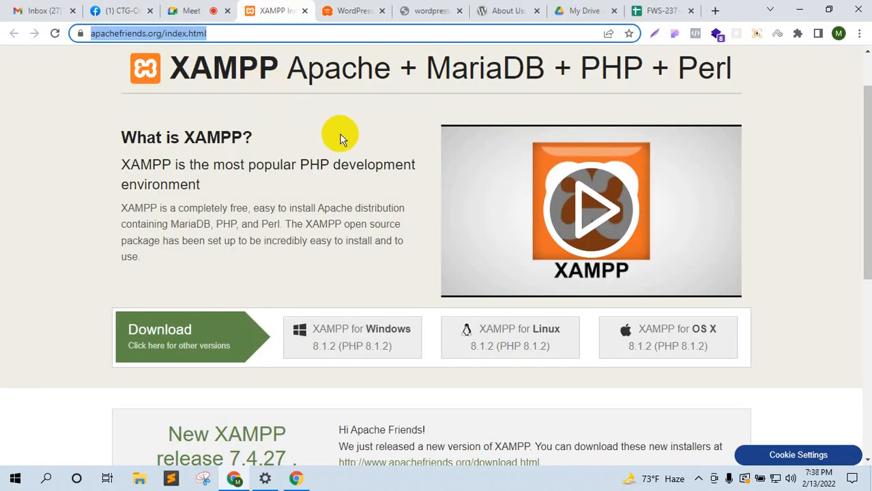
{"action": "left_click", "coordinate": [83, 115]}
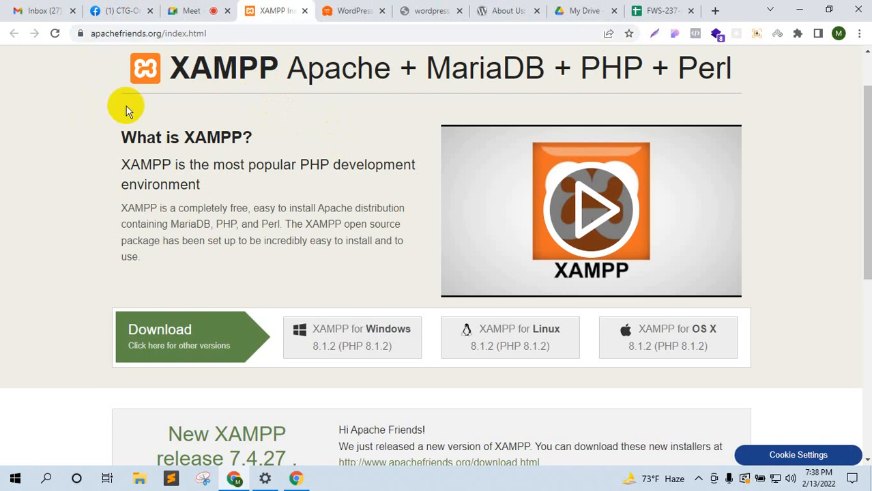
Step: Check the Meet participants and chat, then open File Explorer from the taskbar
{"action": "left_click", "coordinate": [166, 8]}
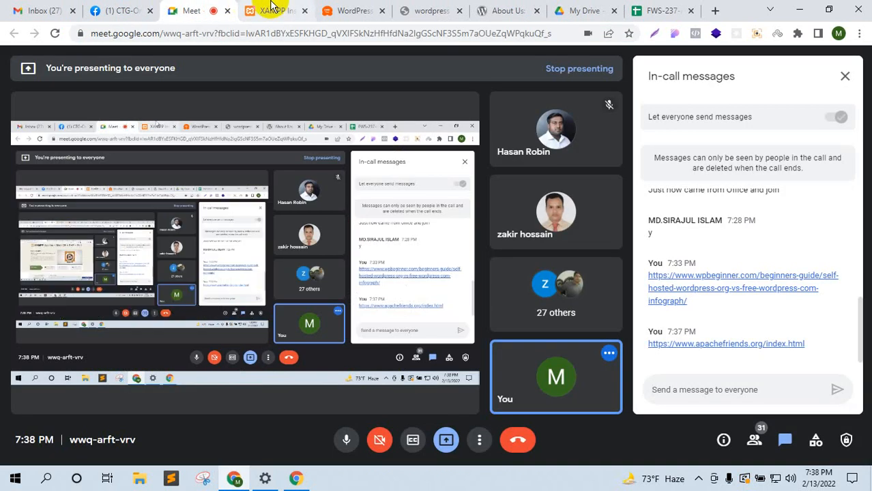
{"action": "left_click", "coordinate": [272, 9]}
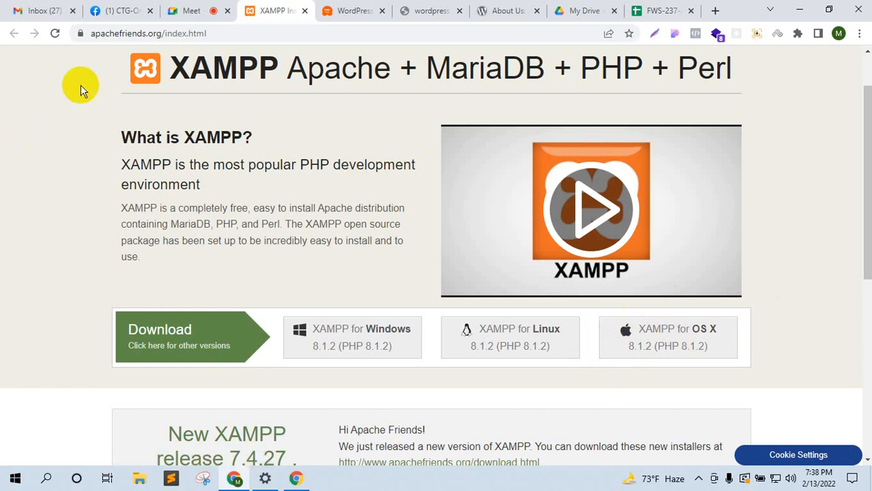
{"action": "left_click", "coordinate": [196, 8]}
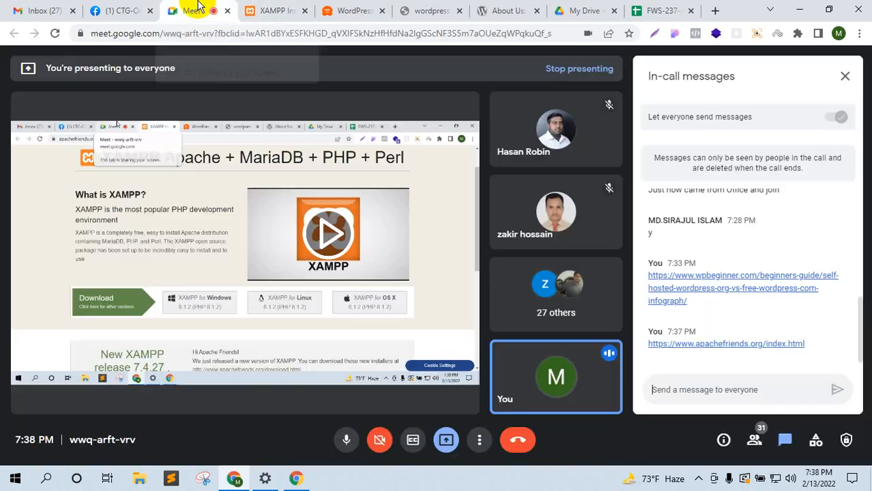
{"action": "left_click", "coordinate": [754, 440]}
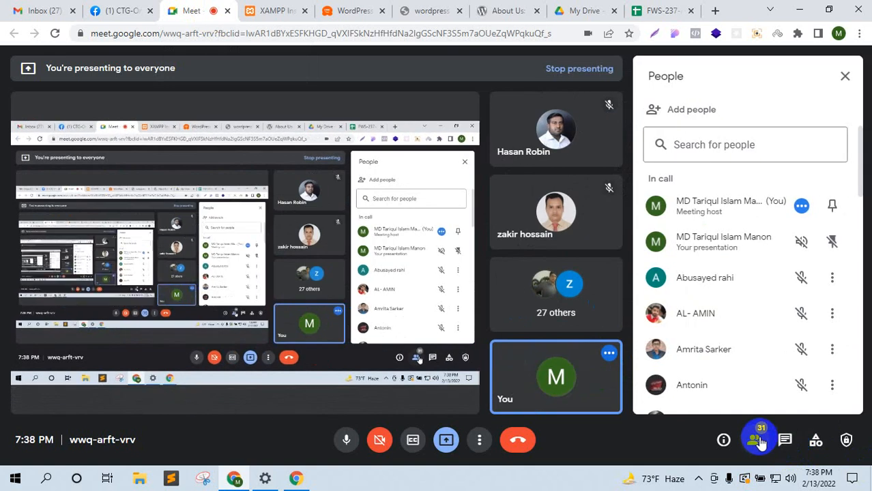
{"action": "left_click", "coordinate": [786, 439]}
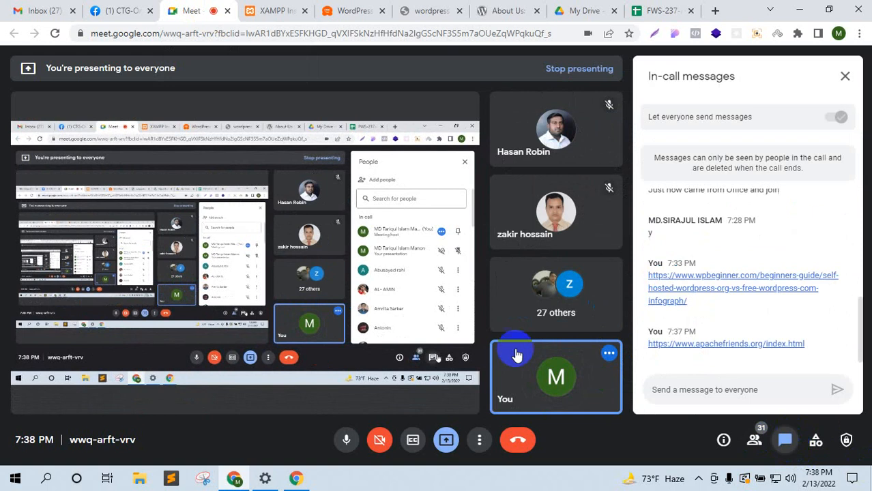
{"action": "left_click", "coordinate": [277, 8]}
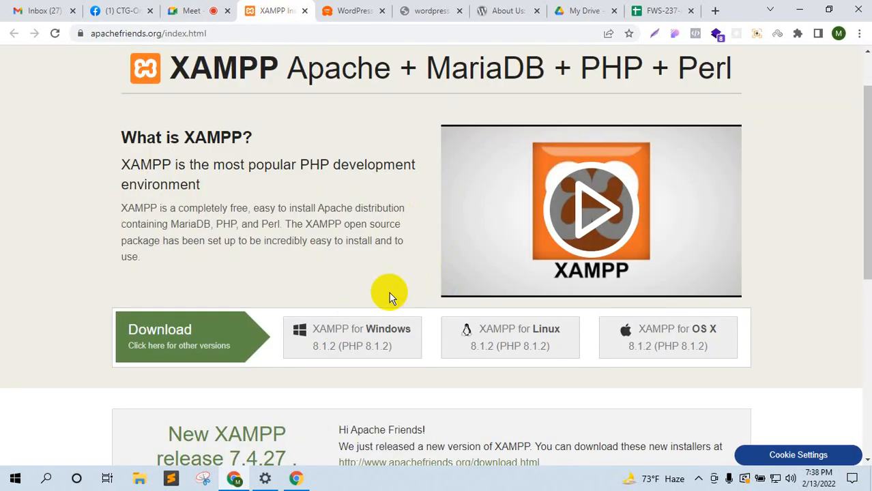
{"action": "left_click", "coordinate": [139, 479]}
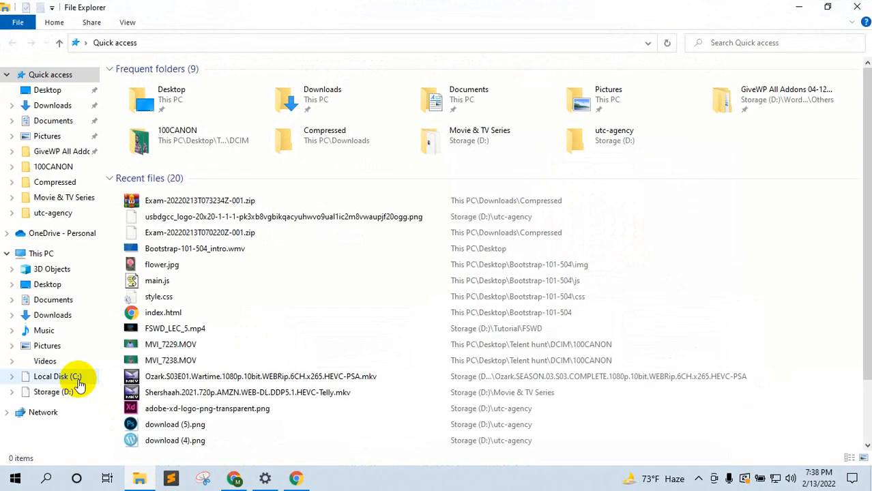
Step: View Local Disk (C:) and its xampp folder, then return to the Meet call
{"action": "left_click", "coordinate": [58, 377]}
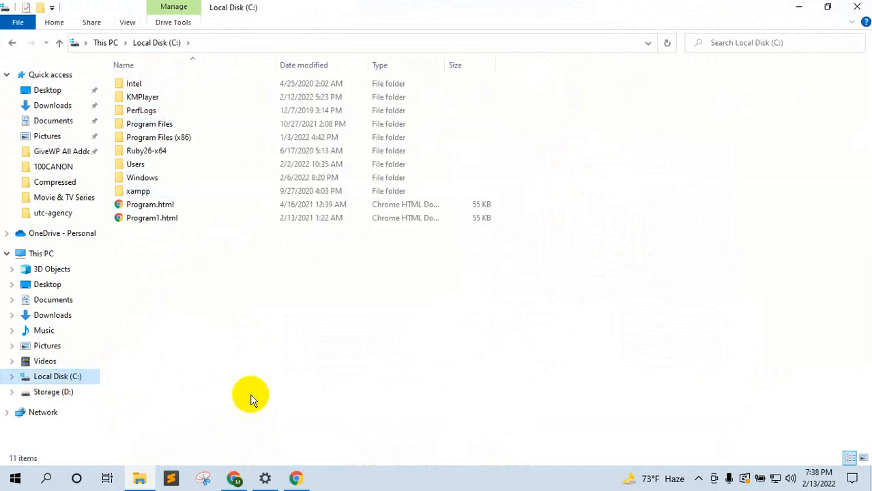
{"action": "left_click", "coordinate": [235, 481]}
{"action": "left_click", "coordinate": [223, 10]}
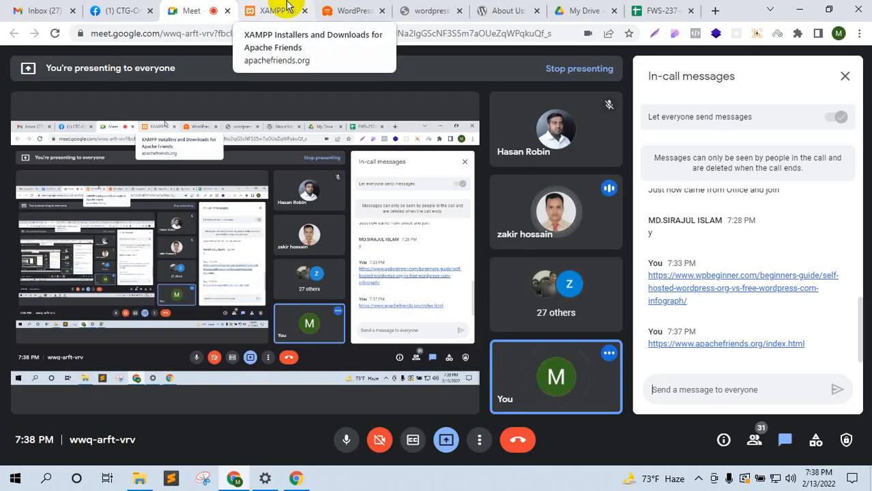
Step: Launch XAMPP Control Panel from the Start menu's XAMPP folder and move its window lower right
{"action": "left_click", "coordinate": [3, 485]}
{"action": "scroll", "coordinate": [156, 249], "scroll_direction": "down", "scroll_amount": 10}
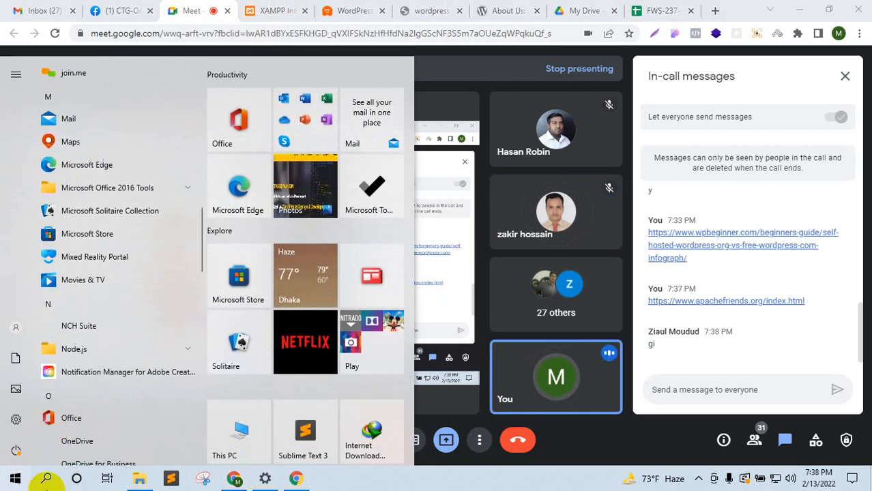
{"action": "scroll", "coordinate": [150, 292], "scroll_direction": "down", "scroll_amount": 10}
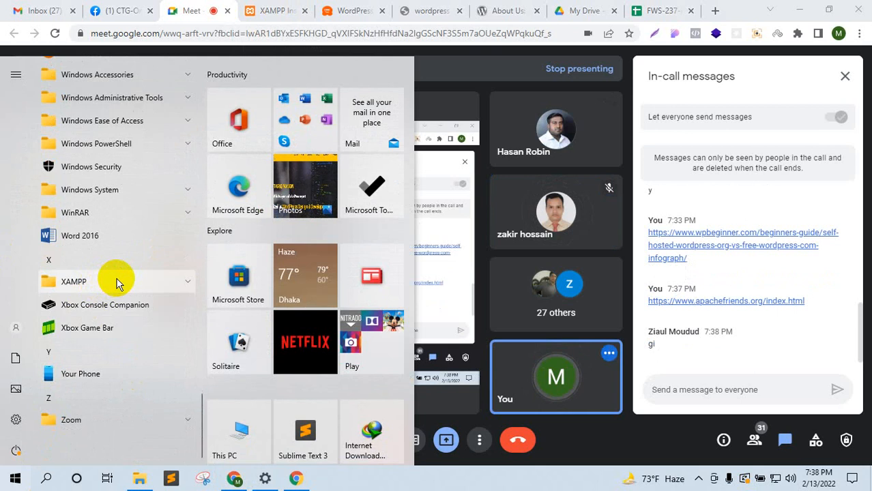
{"action": "left_click", "coordinate": [116, 282]}
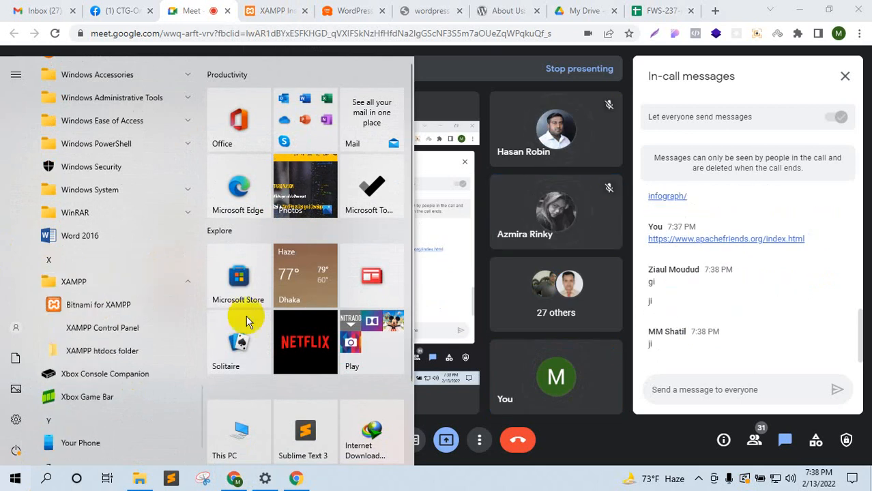
{"action": "left_click", "coordinate": [102, 329]}
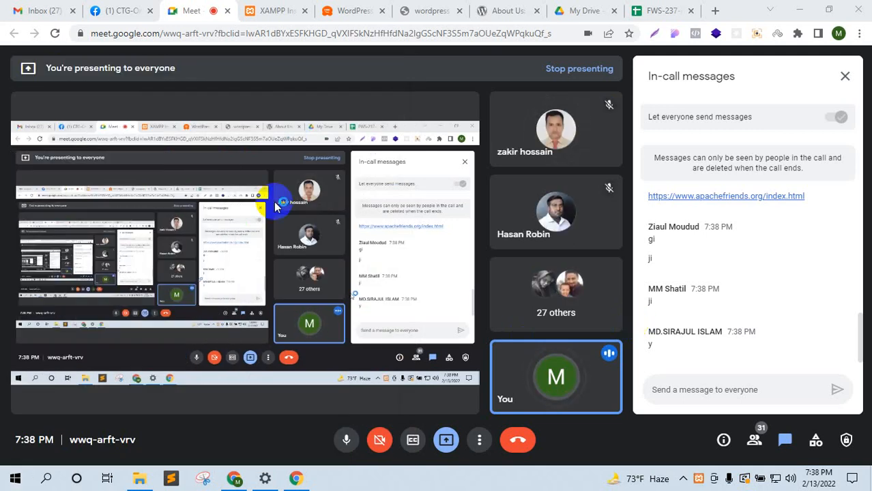
{"action": "left_click_drag", "start_coordinate": [307, 36], "coordinate": [557, 132]}
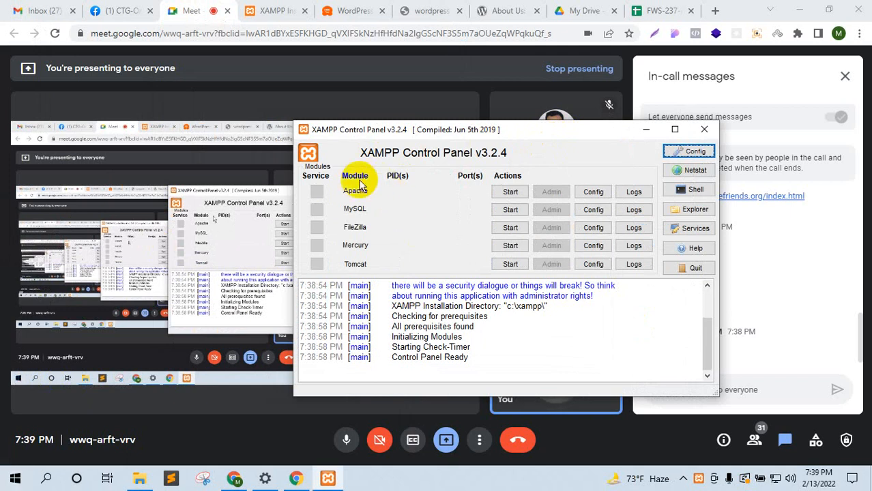
Step: Start Apache and MySQL, then list Apache's configuration files
{"action": "left_click", "coordinate": [513, 192]}
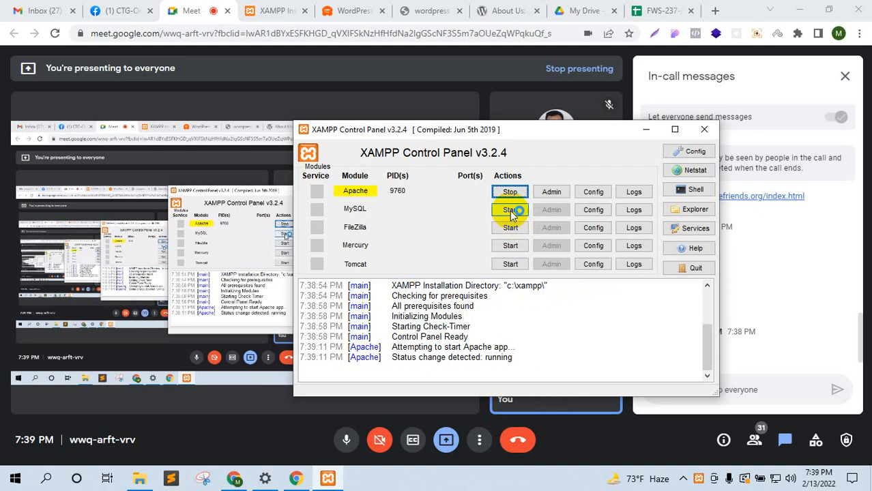
{"action": "left_click", "coordinate": [513, 210]}
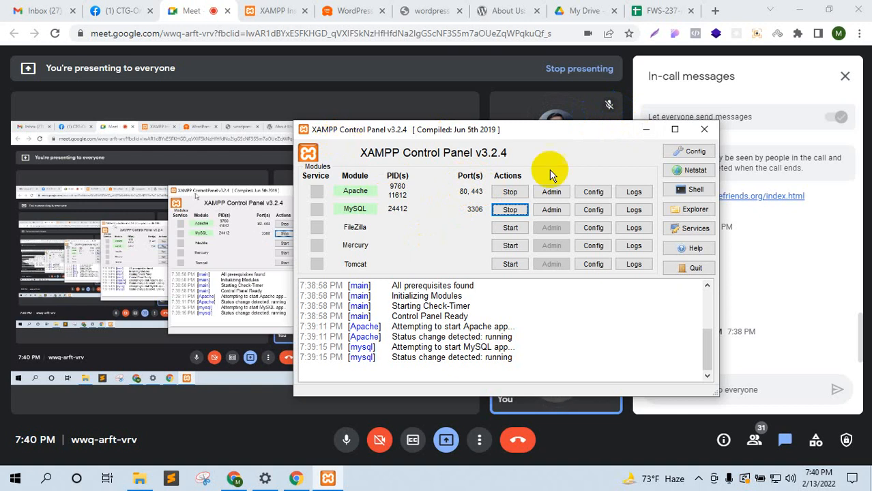
{"action": "left_click", "coordinate": [594, 191]}
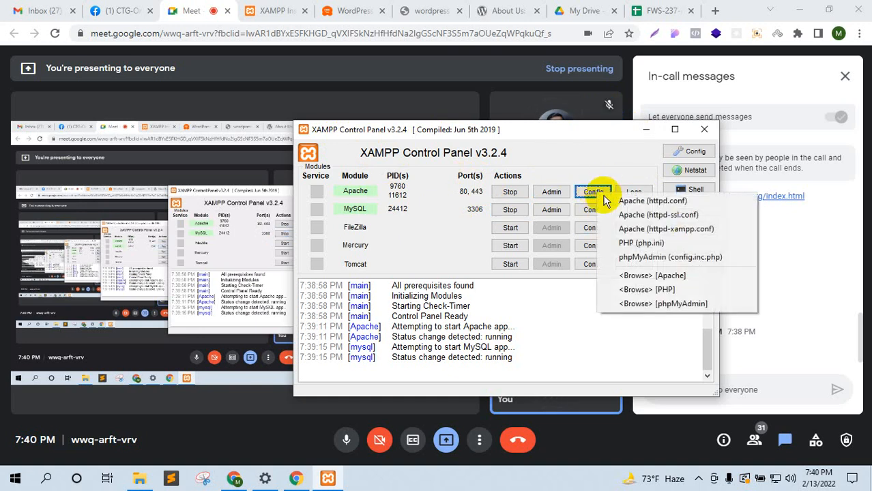
Step: Open httpd.conf in Notepad and search it for '81', which is not found
{"action": "left_click", "coordinate": [678, 204]}
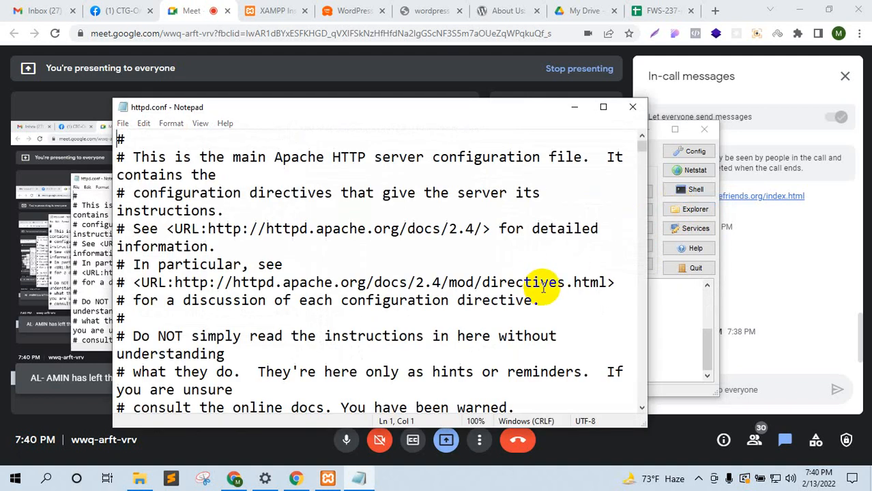
{"action": "key", "text": "ctrl+f"}
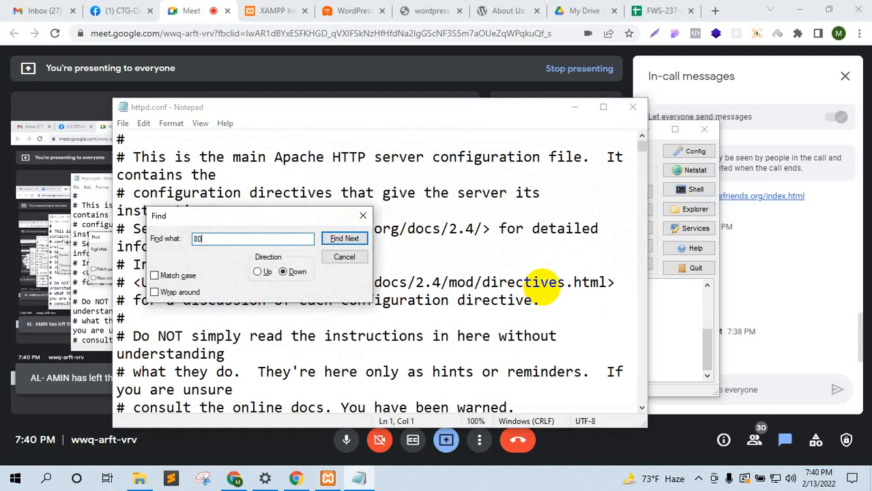
{"action": "left_click", "coordinate": [343, 238]}
{"action": "left_click_drag", "start_coordinate": [324, 215], "coordinate": [573, 174]}
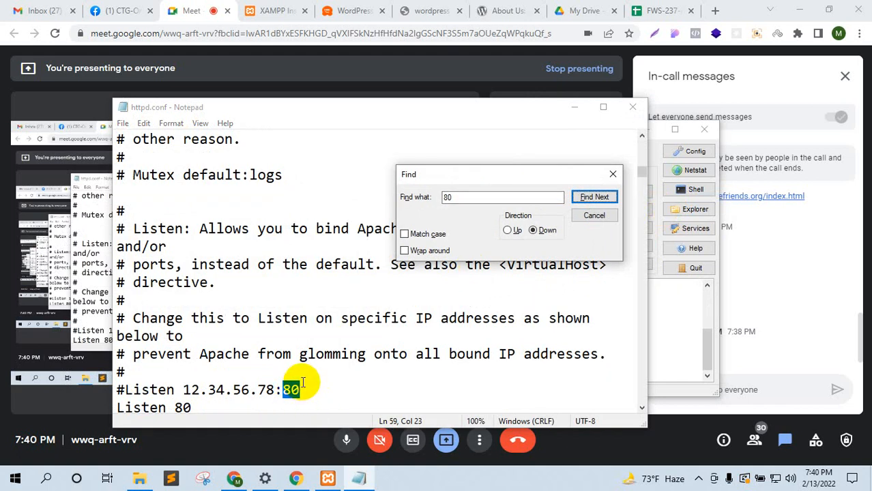
{"action": "left_click", "coordinate": [459, 197]}
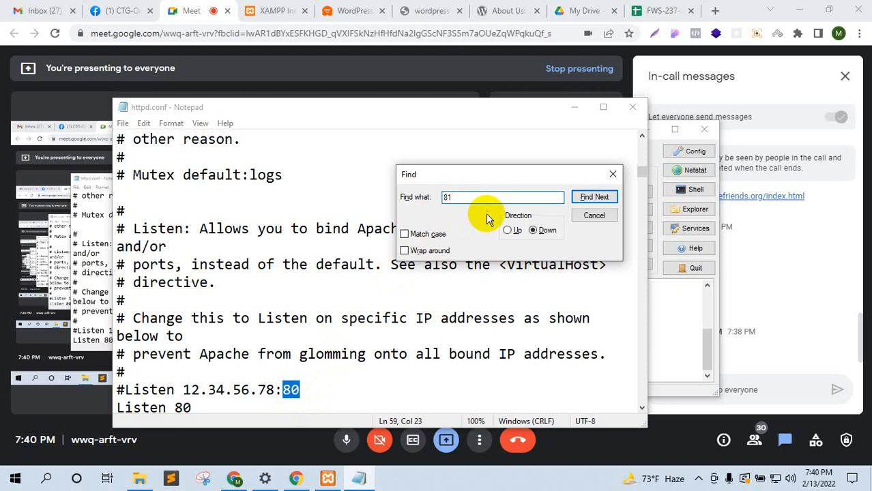
{"action": "left_click", "coordinate": [586, 199]}
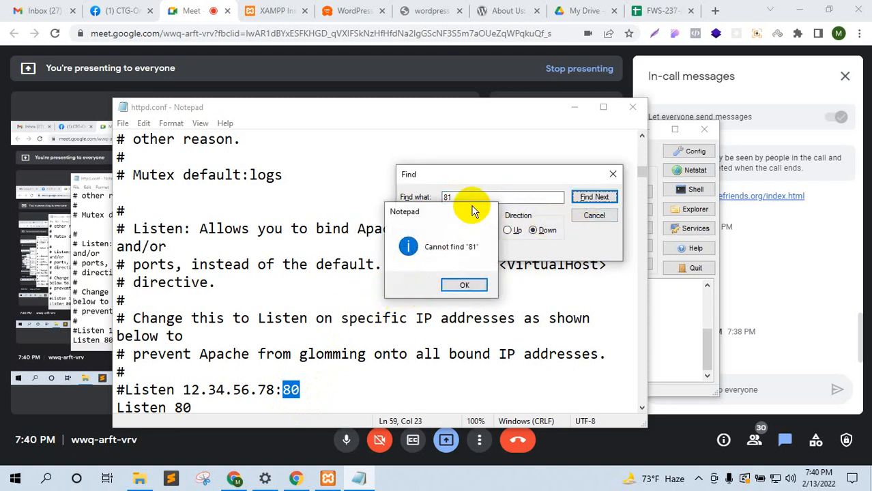
{"action": "left_click", "coordinate": [482, 212]}
Step: Step through the occurrences of '80' in httpd.conf until none remain
{"action": "key", "text": "BackSpace"}
{"action": "type", "text": "0"}
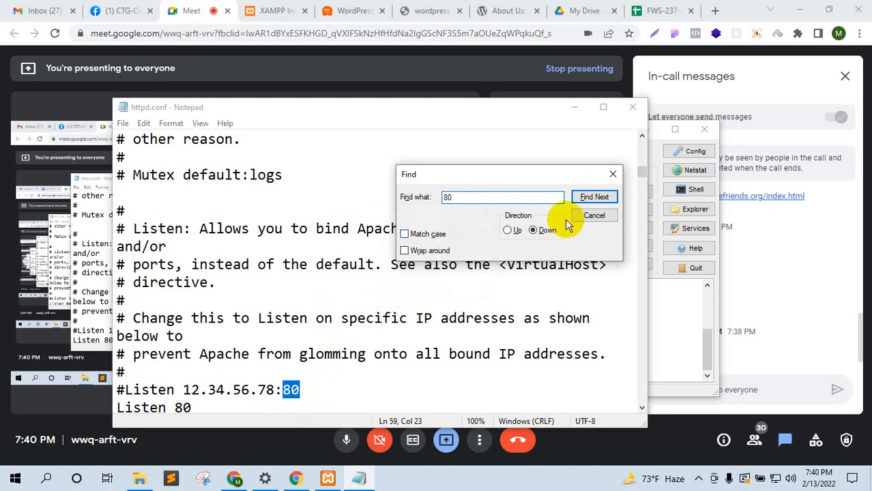
{"action": "left_click", "coordinate": [591, 199]}
{"action": "left_click", "coordinate": [591, 202]}
{"action": "left_click", "coordinate": [590, 201]}
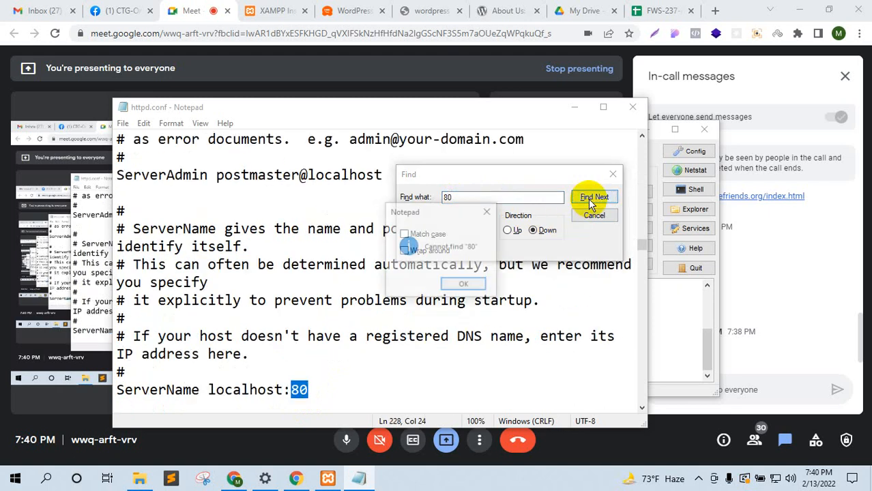
{"action": "left_click", "coordinate": [461, 281]}
{"action": "left_click", "coordinate": [591, 199]}
{"action": "left_click", "coordinate": [489, 210]}
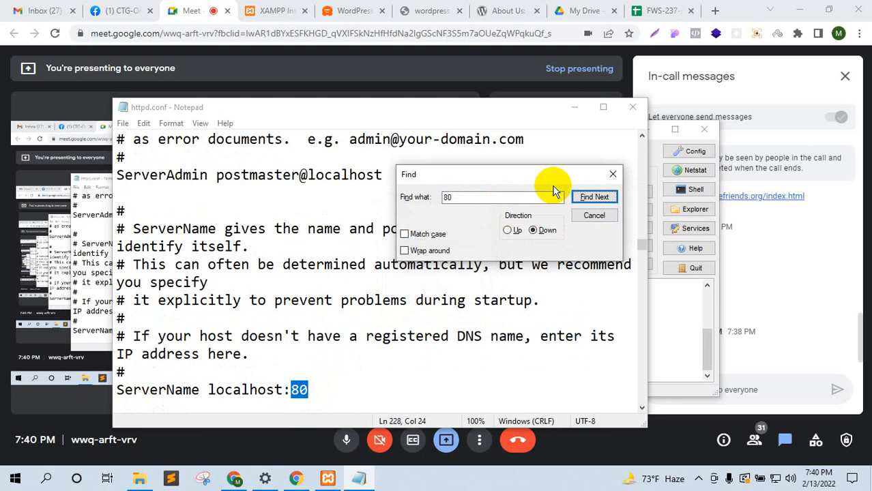
{"action": "left_click", "coordinate": [612, 174]}
Step: Change ServerName localhost:80 to 81, then close httpd.conf without saving
{"action": "left_click_drag", "start_coordinate": [308, 390], "coordinate": [298, 388]}
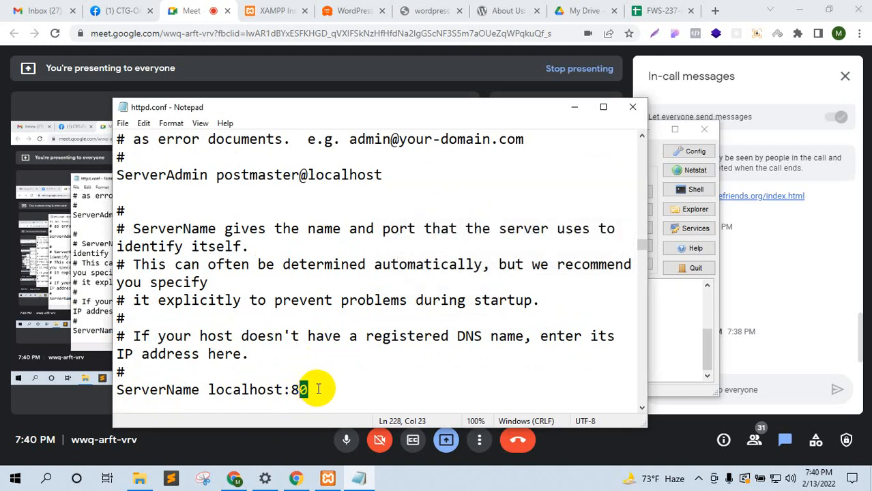
{"action": "type", "text": "1"}
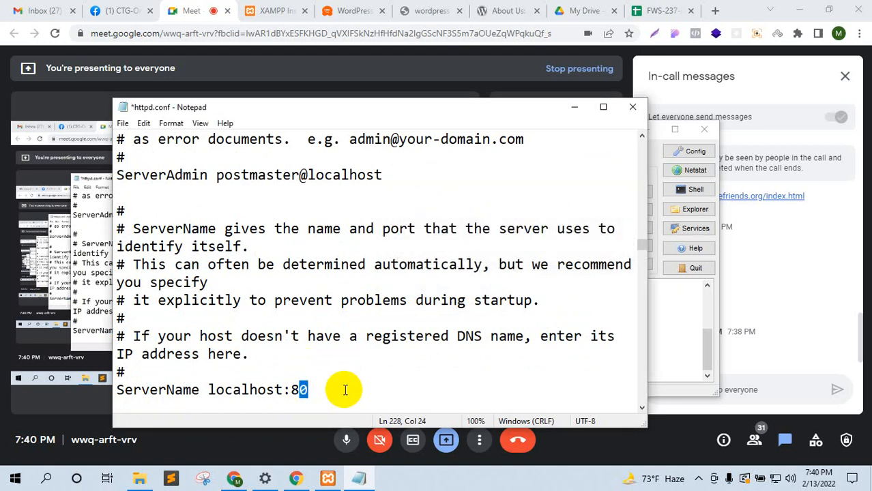
{"action": "scroll", "coordinate": [344, 389], "scroll_direction": "down", "scroll_amount": 4}
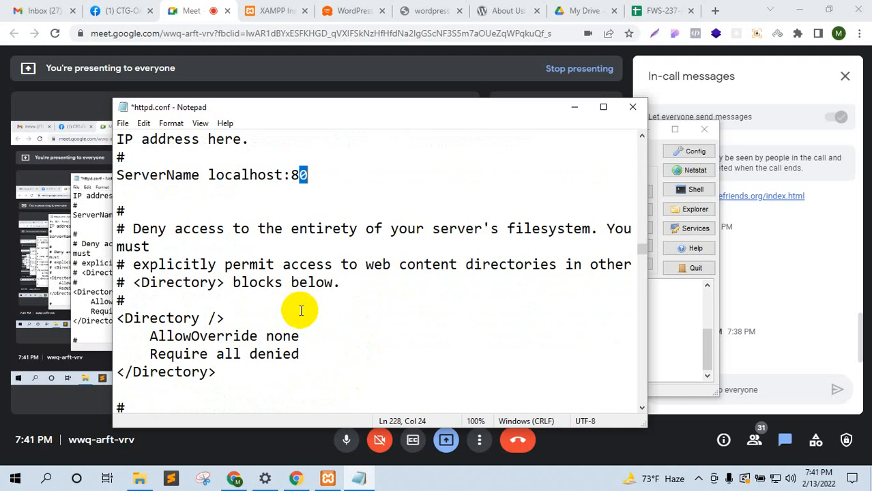
{"action": "scroll", "coordinate": [304, 236], "scroll_direction": "up", "scroll_amount": 10}
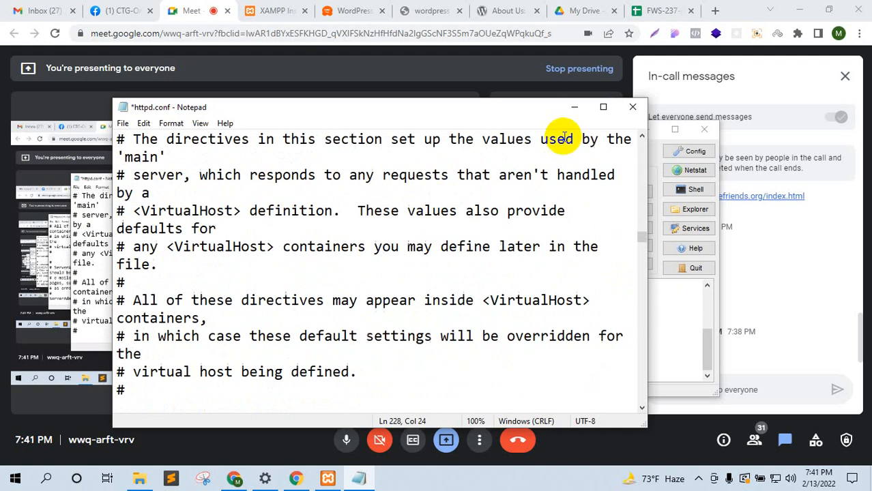
{"action": "left_click", "coordinate": [632, 107]}
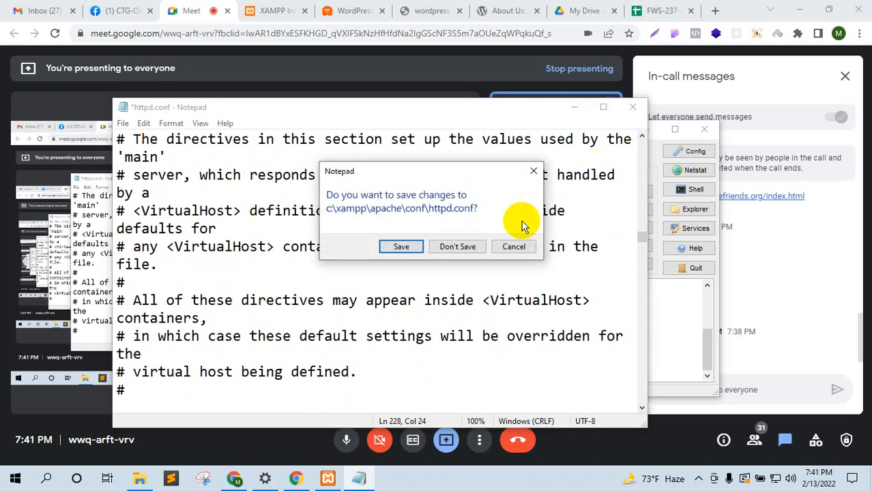
{"action": "left_click", "coordinate": [513, 247]}
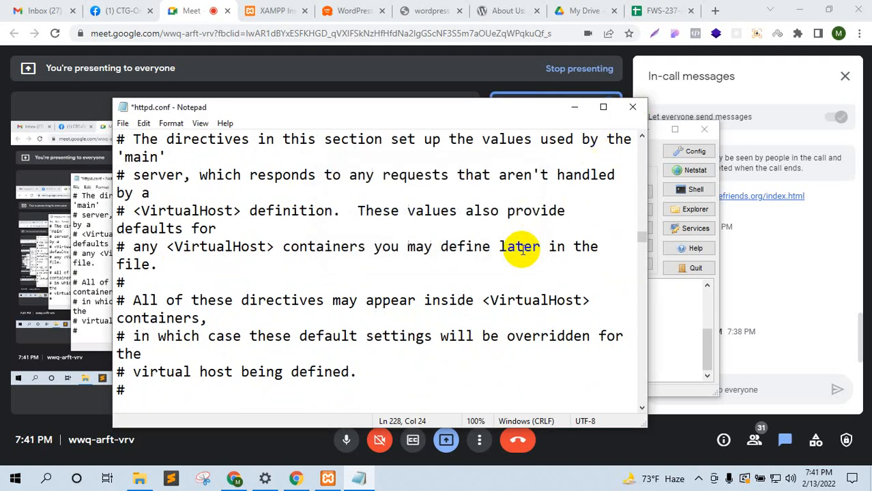
{"action": "left_click", "coordinate": [632, 107]}
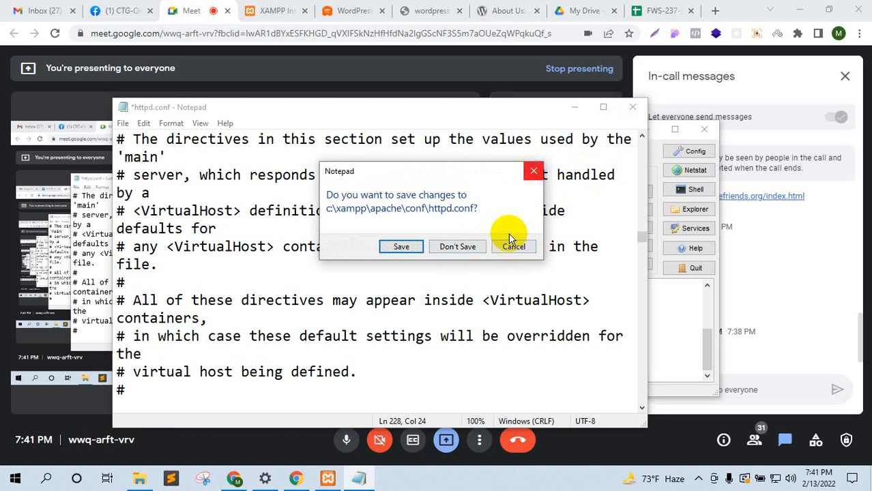
{"action": "left_click", "coordinate": [457, 247]}
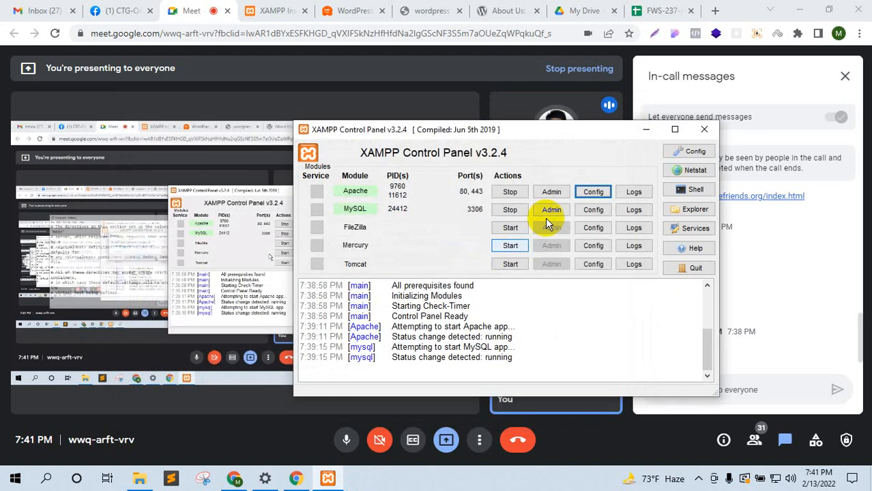
Step: Minimize the XAMPP Control Panel and switch to the wordpress.com tab
{"action": "left_click", "coordinate": [644, 131]}
{"action": "left_click", "coordinate": [698, 251]}
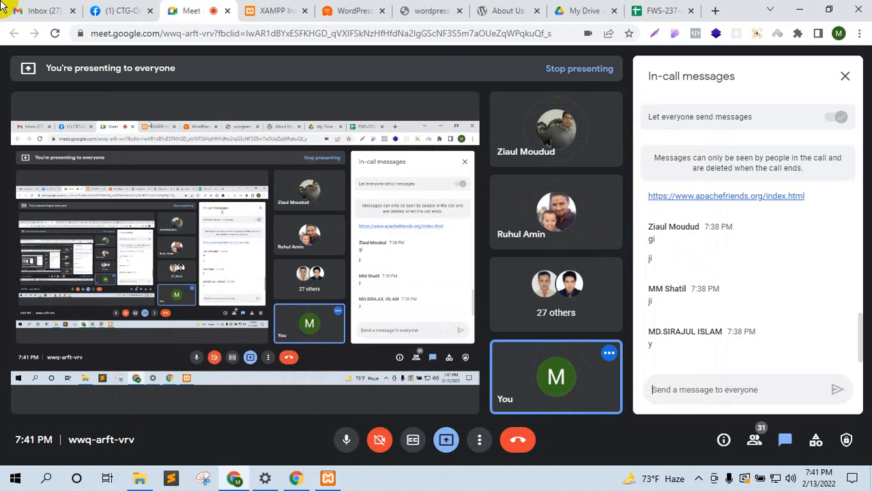
{"action": "left_click", "coordinate": [329, 479]}
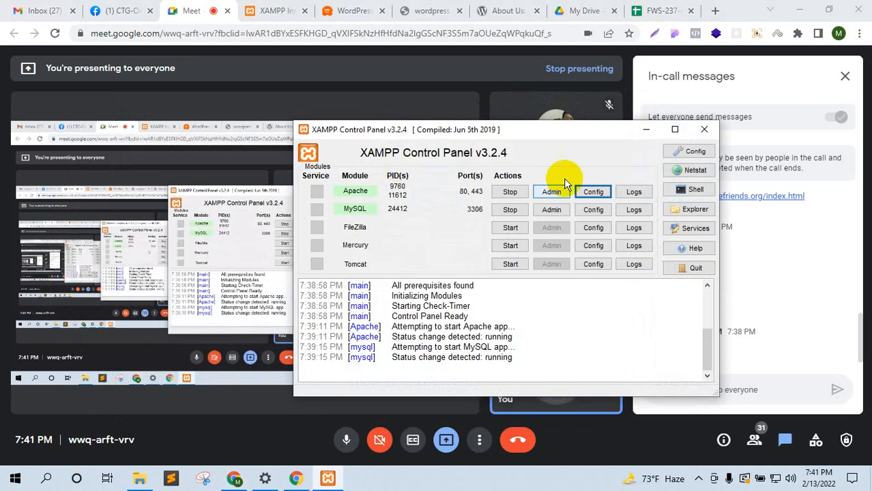
{"action": "left_click", "coordinate": [645, 130]}
{"action": "left_click", "coordinate": [430, 10]}
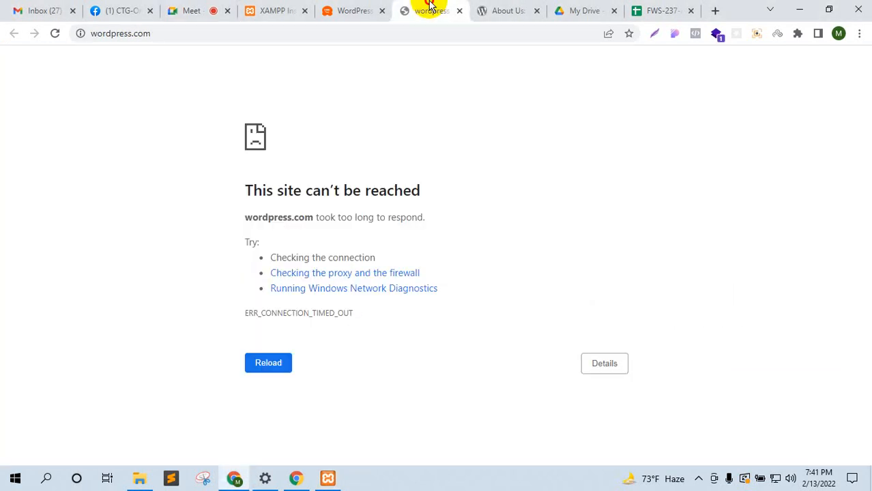
Step: Start downloading wordpress-5.9.zip from the WordPress.org download page, overwriting the earlier download
{"action": "left_click_drag", "start_coordinate": [485, 10], "coordinate": [272, 9]}
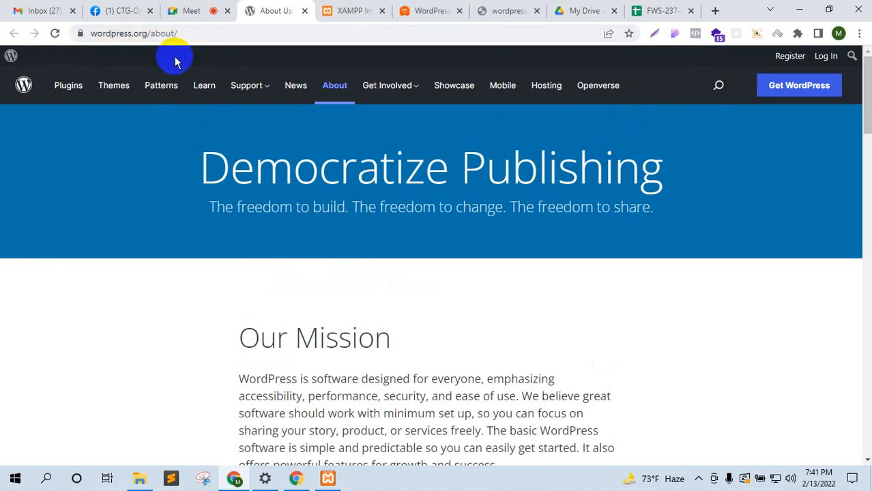
{"action": "left_click", "coordinate": [799, 93]}
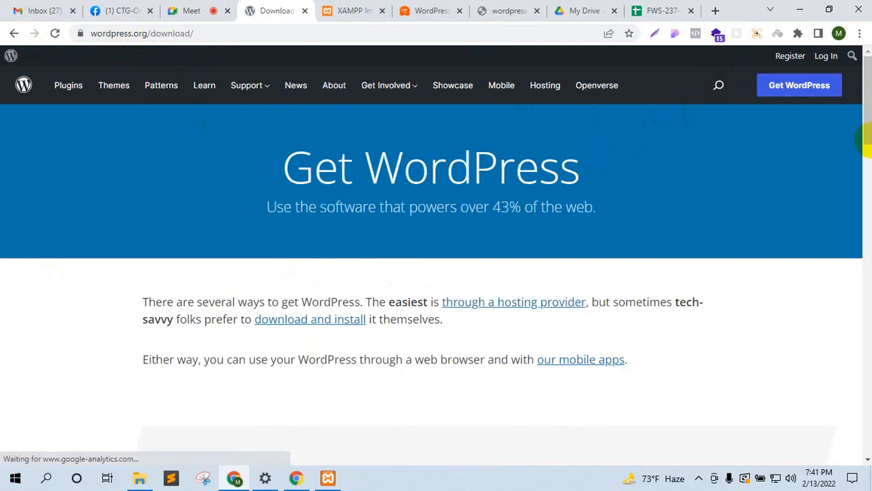
{"action": "scroll", "coordinate": [461, 229], "scroll_direction": "down", "scroll_amount": 10}
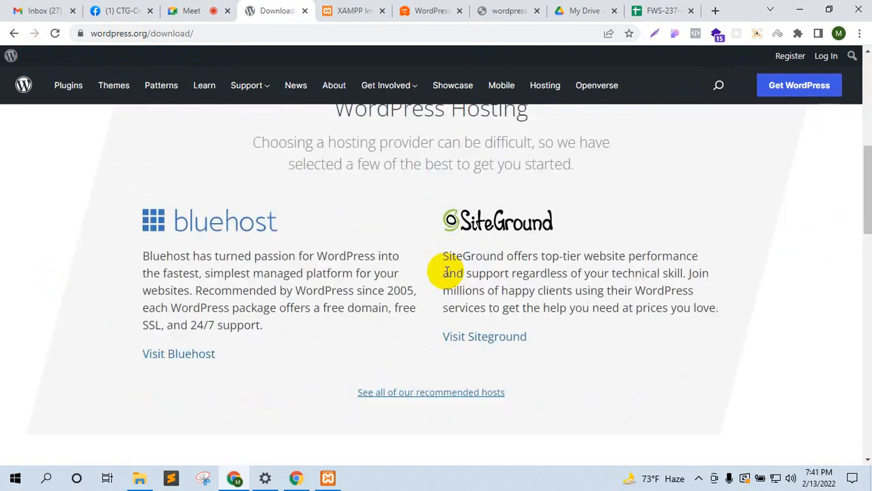
{"action": "scroll", "coordinate": [451, 213], "scroll_direction": "up", "scroll_amount": 1}
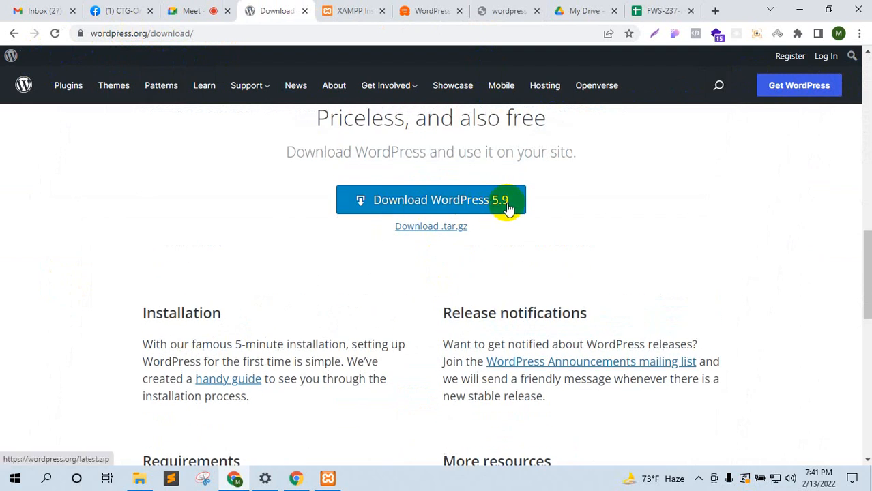
{"action": "left_click", "coordinate": [452, 209]}
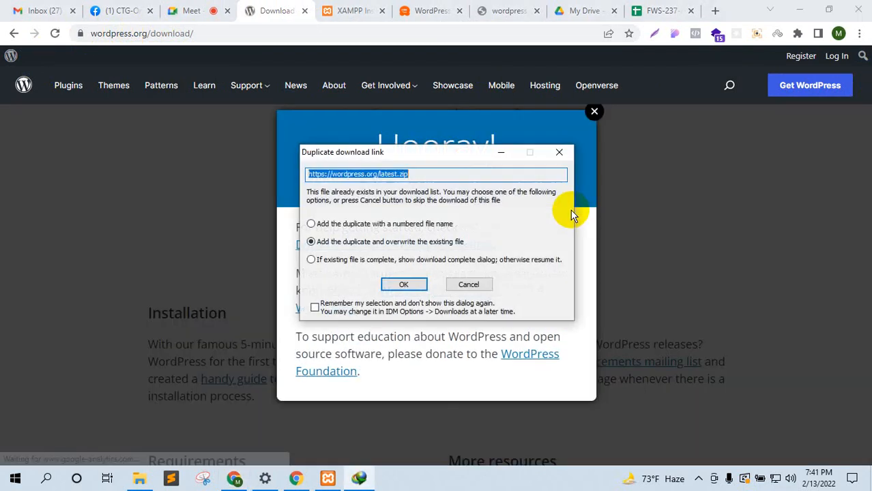
{"action": "left_click", "coordinate": [403, 284]}
{"action": "left_click", "coordinate": [435, 295]}
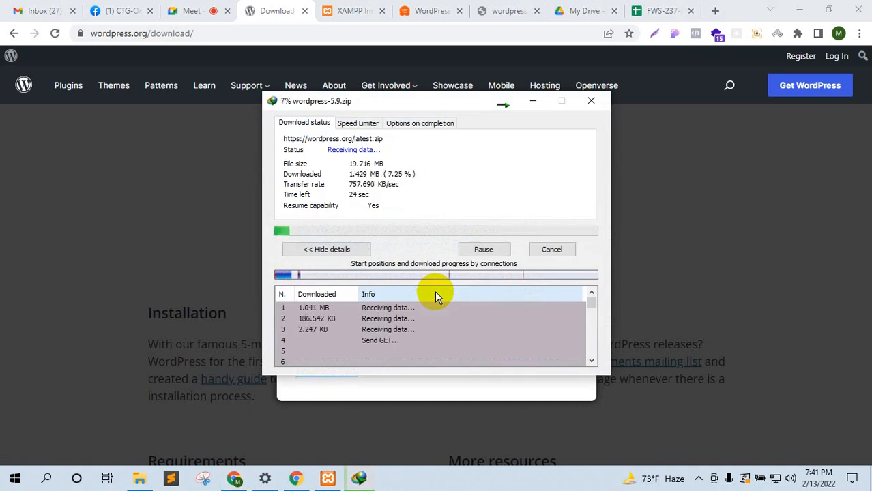
Step: Paste the download page address into the Meet chat box
{"action": "left_click", "coordinate": [196, 33]}
{"action": "key", "text": "ctrl+c"}
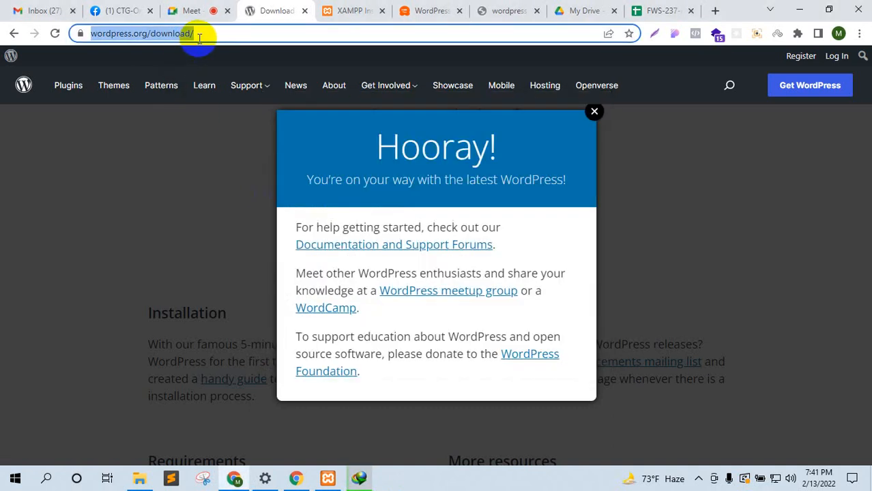
{"action": "left_click", "coordinate": [181, 11]}
{"action": "left_click", "coordinate": [685, 395]}
{"action": "key", "text": "ctrl+v"}
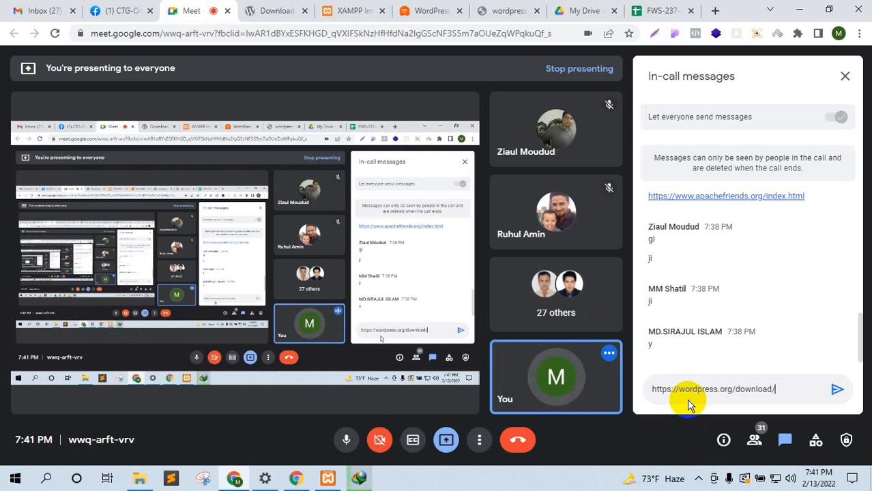
Step: Send the WordPress download link in Meet chat, check the download progress, and open File Explorer
{"action": "key", "text": "Return"}
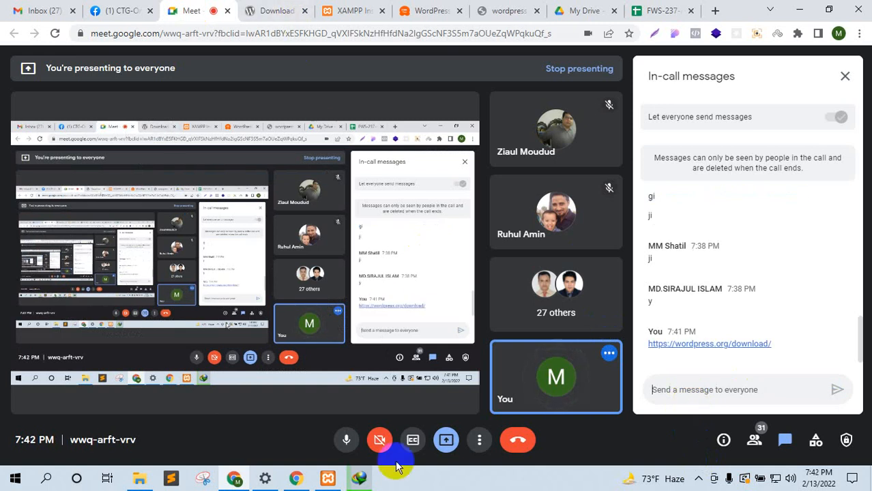
{"action": "left_click", "coordinate": [362, 480]}
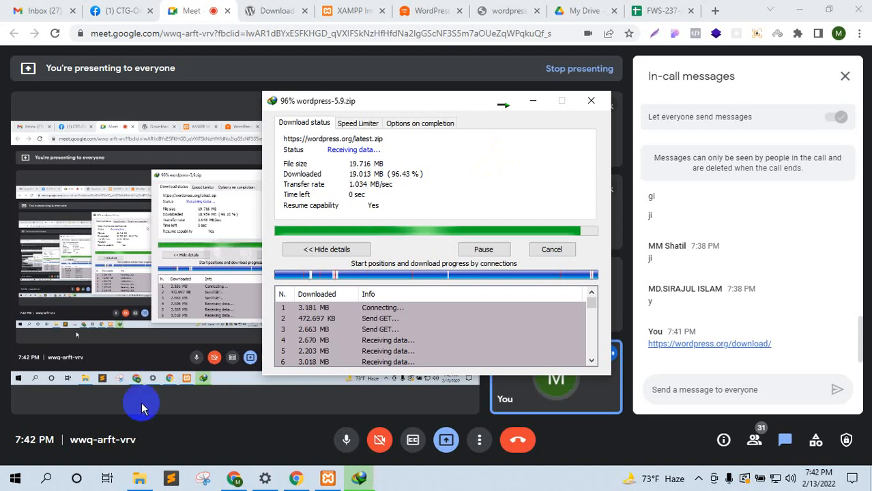
{"action": "left_click", "coordinate": [139, 478]}
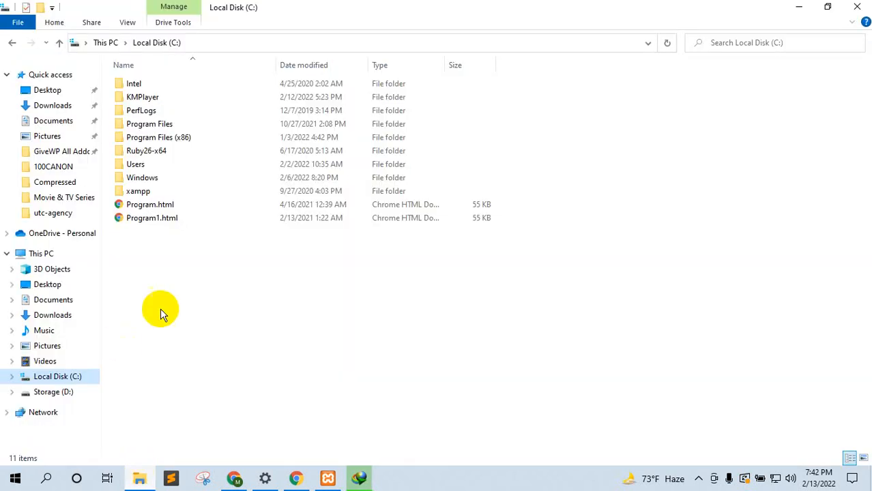
Step: Navigate File Explorer to C:\xampp\htdocs
{"action": "left_click", "coordinate": [234, 479]}
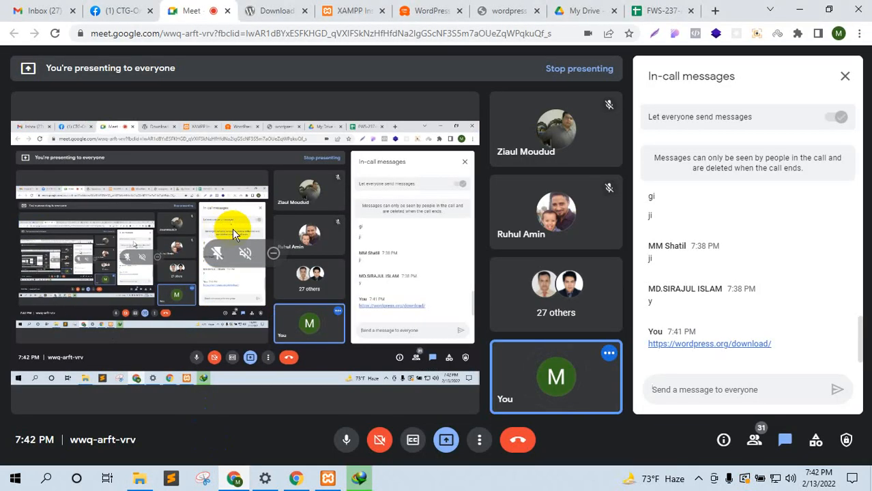
{"action": "left_click", "coordinate": [139, 478]}
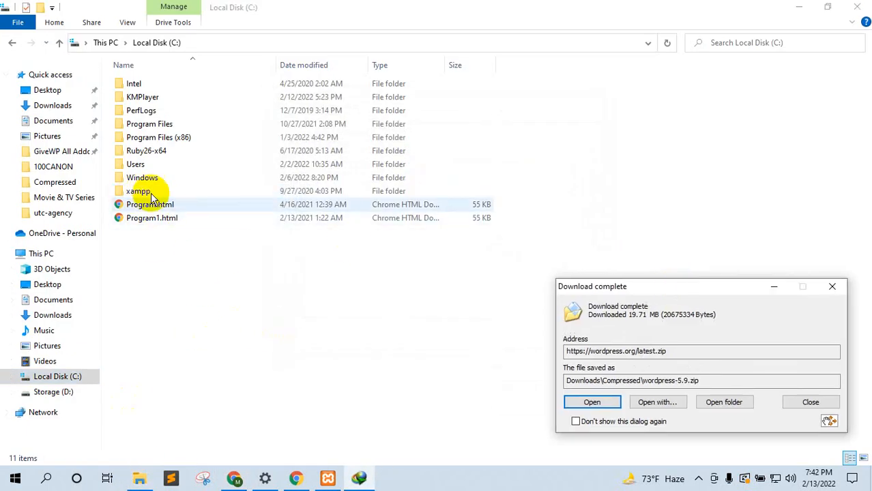
{"action": "left_click", "coordinate": [54, 392]}
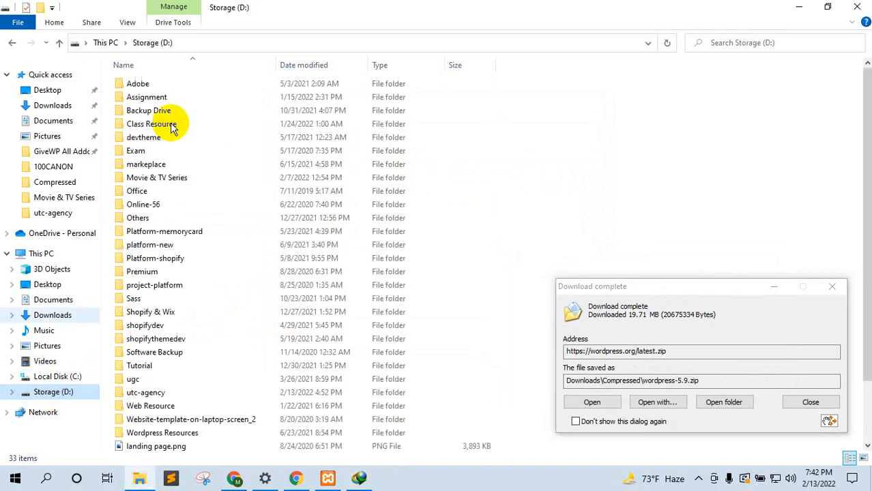
{"action": "left_click", "coordinate": [52, 380]}
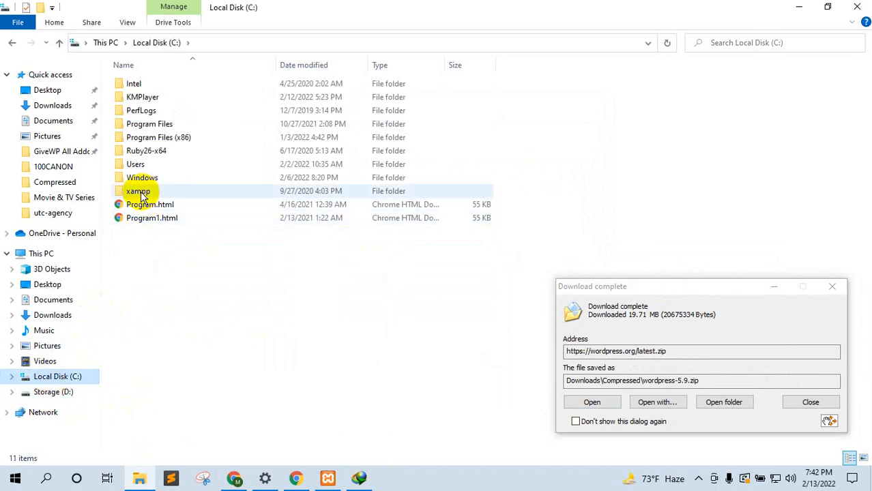
{"action": "double_click", "coordinate": [143, 192]}
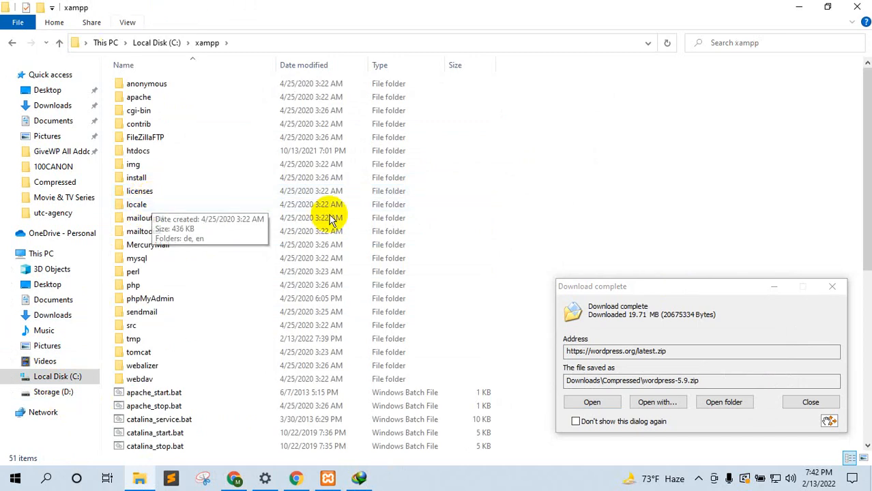
{"action": "double_click", "coordinate": [143, 154]}
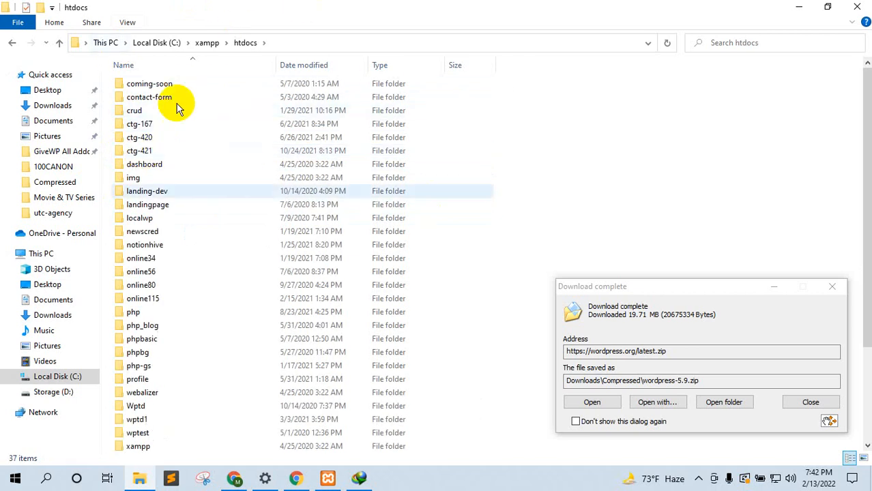
Step: Clear the other windows away and bring the htdocs folder window to the front
{"action": "left_click", "coordinate": [476, 6]}
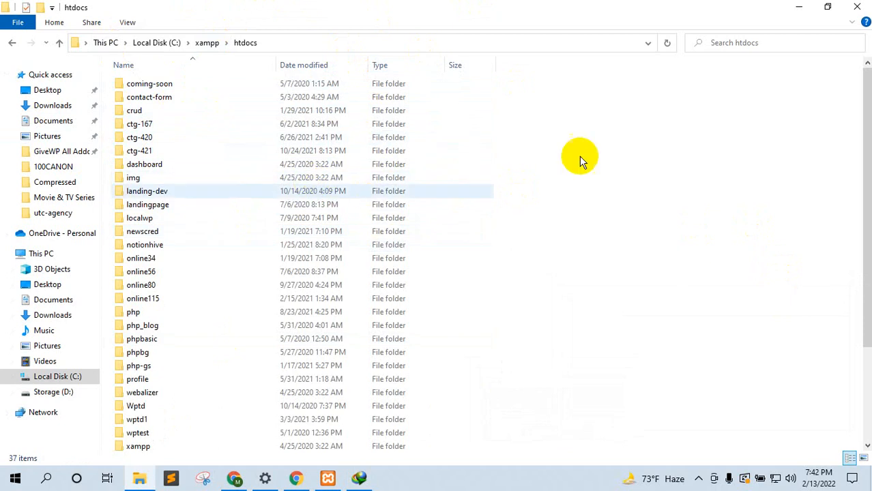
{"action": "left_click", "coordinate": [794, 6]}
{"action": "left_click", "coordinate": [794, 6]}
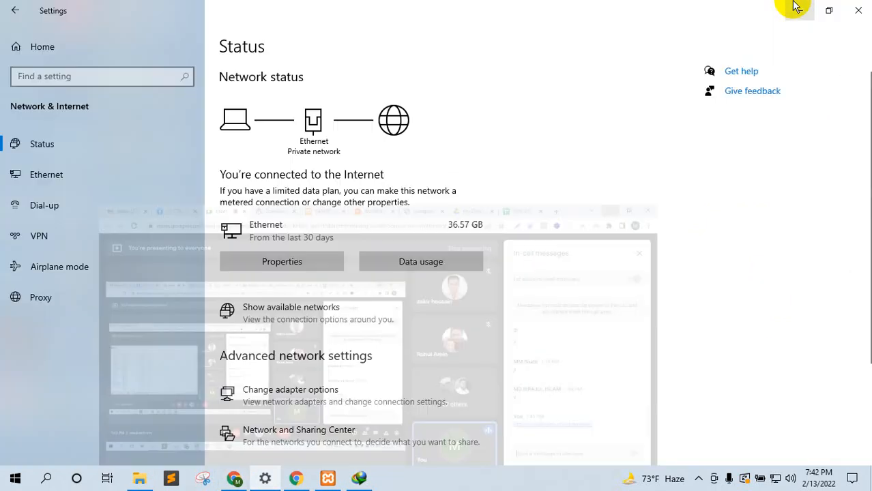
{"action": "left_click", "coordinate": [794, 6]}
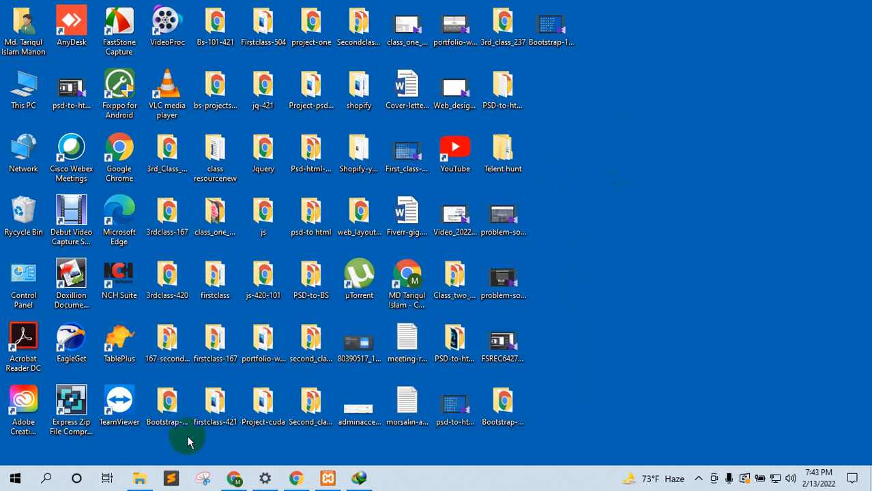
{"action": "left_click", "coordinate": [139, 478]}
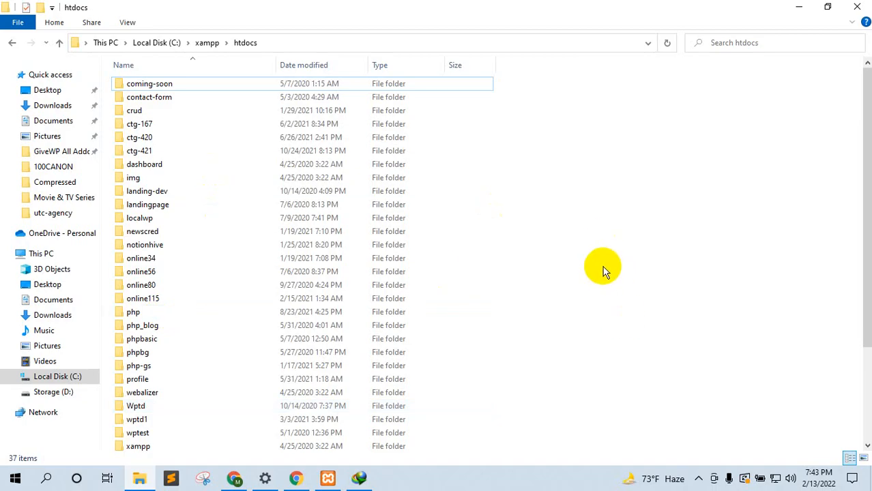
Step: Add a new folder named ctg-237 inside htdocs
{"action": "right_click", "coordinate": [595, 174]}
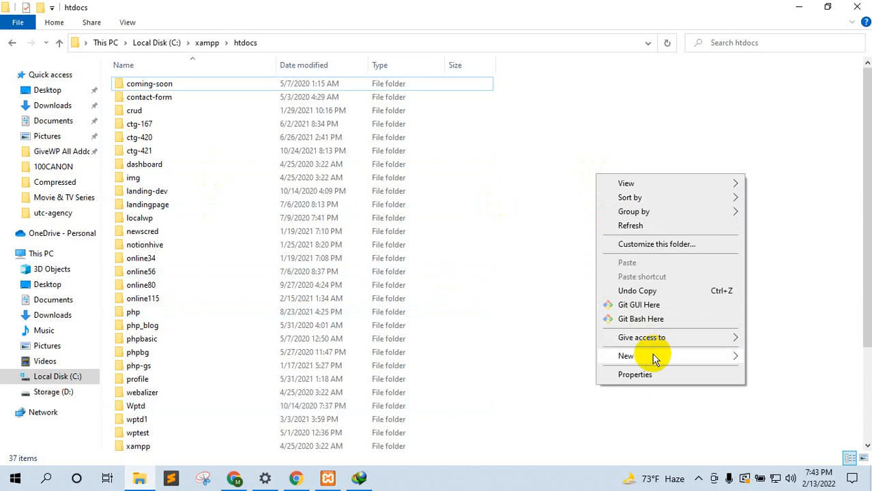
{"action": "mouse_move", "coordinate": [653, 356]}
{"action": "left_click", "coordinate": [440, 223]}
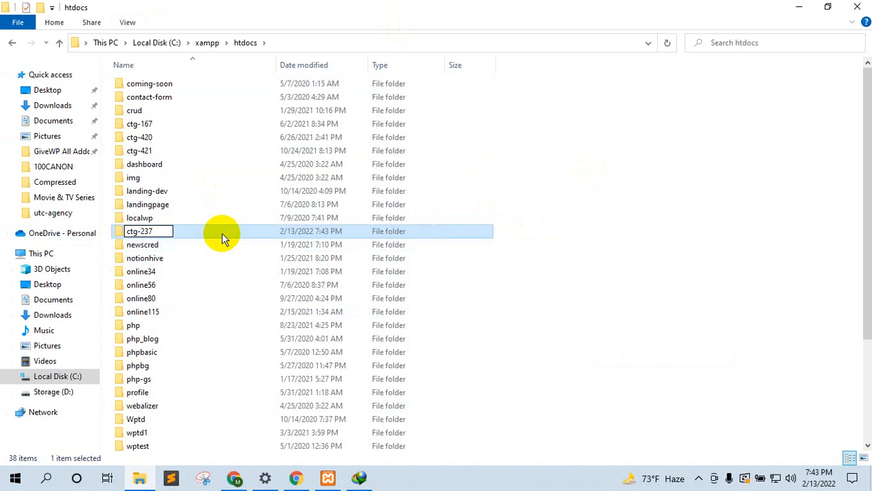
{"action": "key", "text": "Return"}
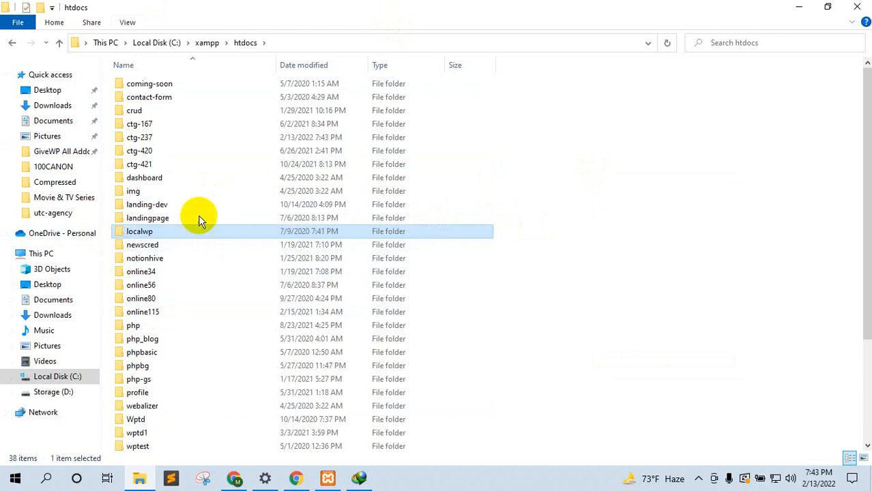
Step: Create a new text document in ctg-237 and rename it index.php, accepting the extension change
{"action": "double_click", "coordinate": [158, 138]}
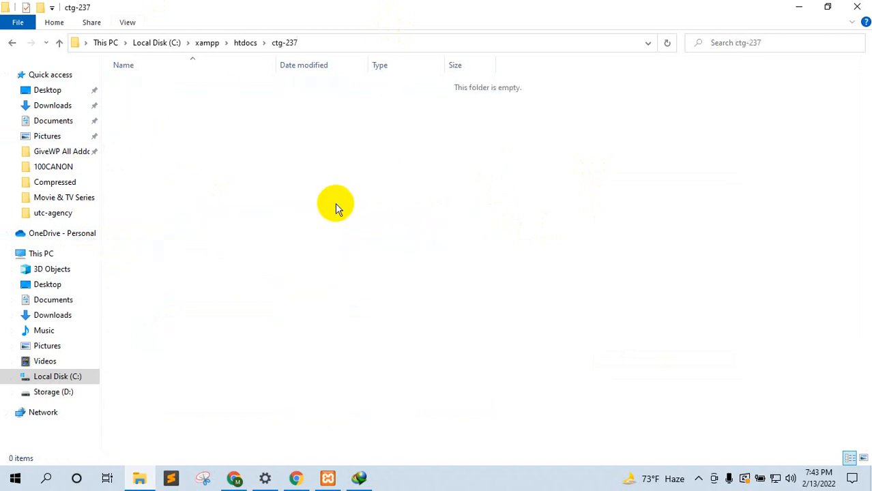
{"action": "right_click", "coordinate": [279, 188]}
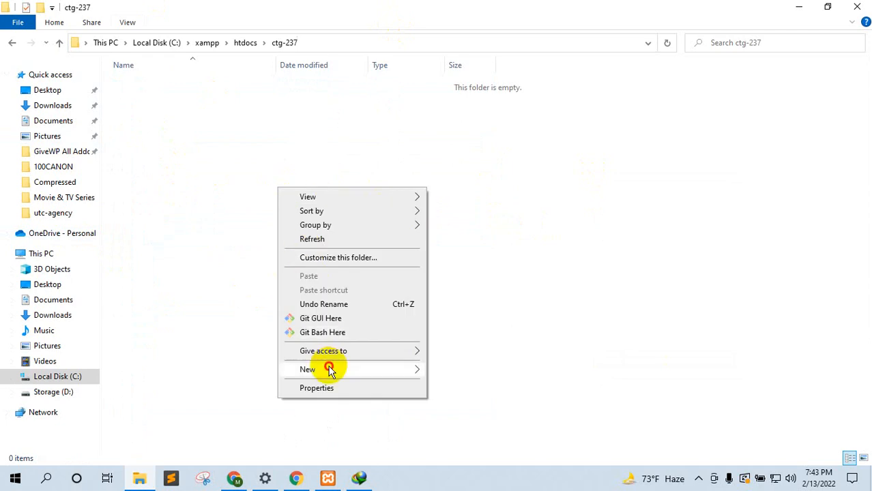
{"action": "mouse_move", "coordinate": [330, 369]}
{"action": "left_click", "coordinate": [471, 339]}
{"action": "key", "text": "ctrl+a"}
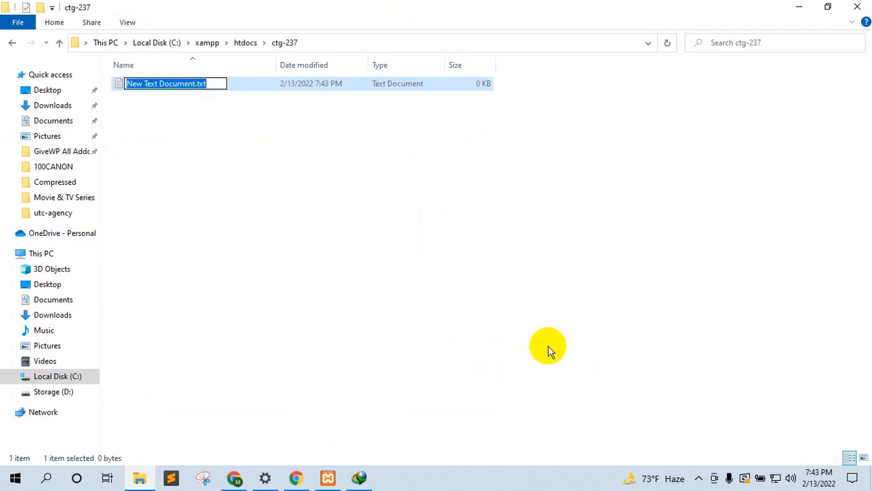
{"action": "type", "text": "index."}
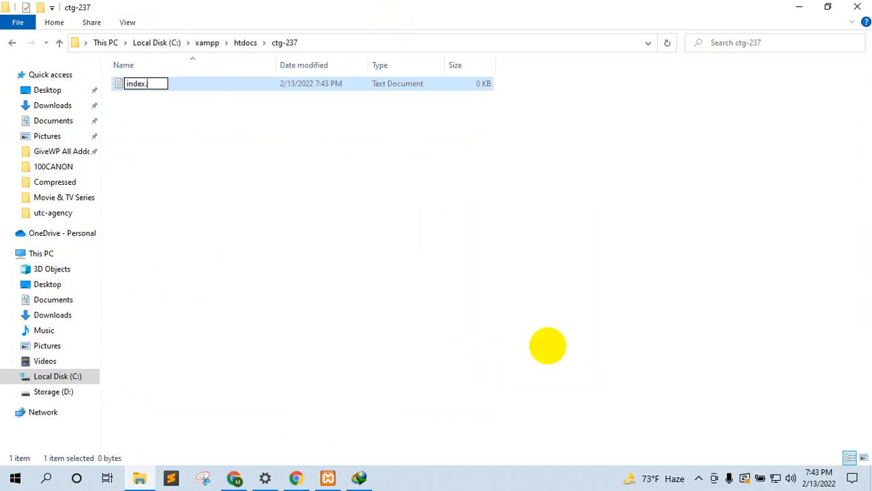
{"action": "type", "text": "php"}
{"action": "key", "text": "Return"}
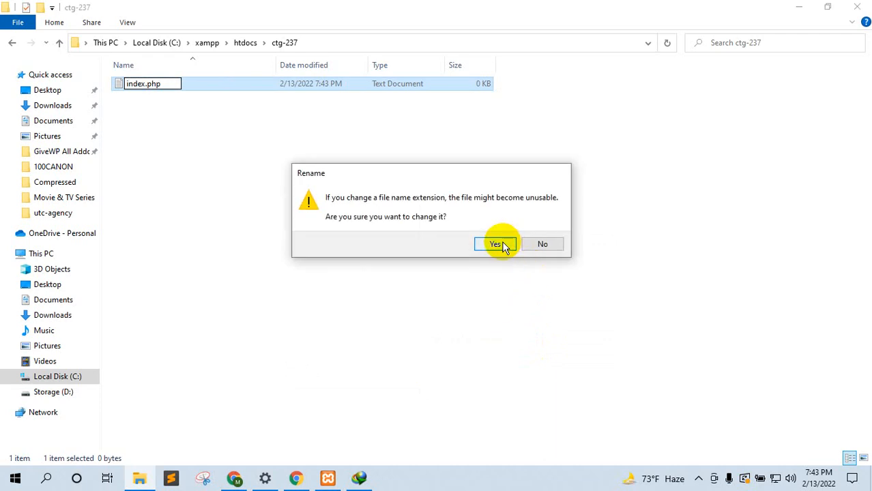
{"action": "left_click", "coordinate": [498, 244]}
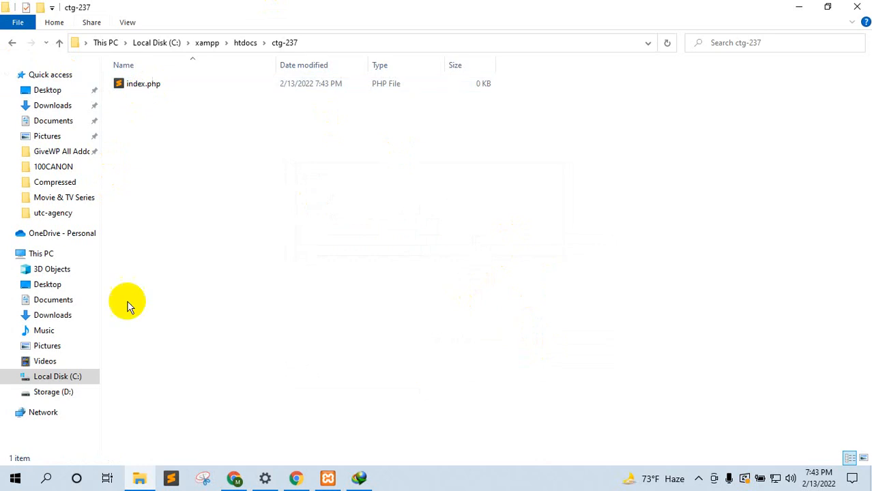
{"action": "left_click", "coordinate": [170, 477]}
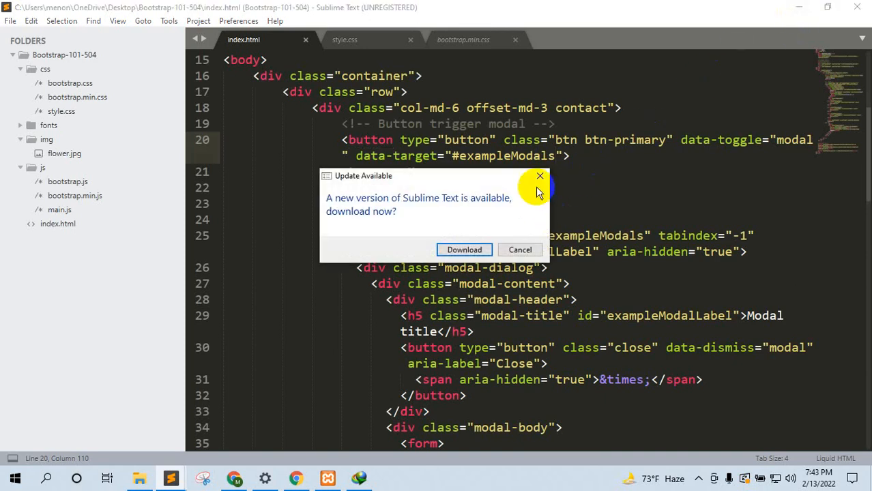
Step: Dismiss Sublime Text's update notice and open index.php in the editor
{"action": "left_click", "coordinate": [538, 178]}
{"action": "left_click", "coordinate": [798, 7]}
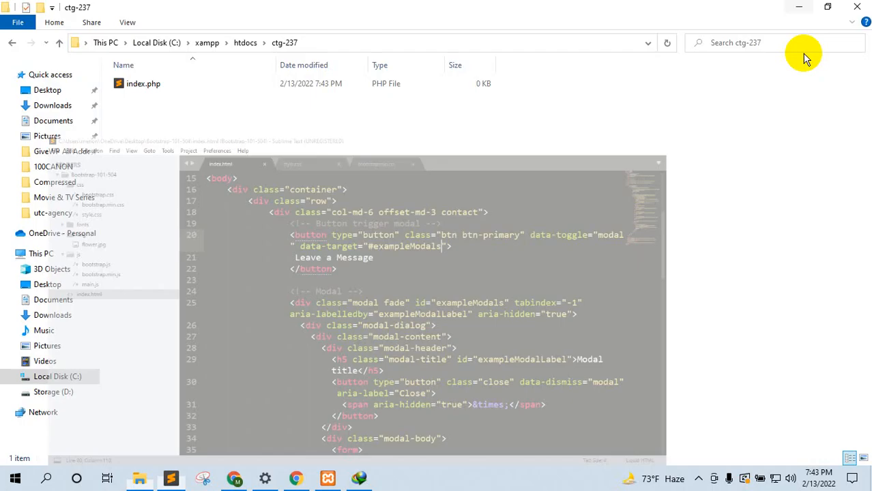
{"action": "left_click", "coordinate": [128, 92]}
{"action": "left_click_drag", "start_coordinate": [126, 86], "coordinate": [364, 169]}
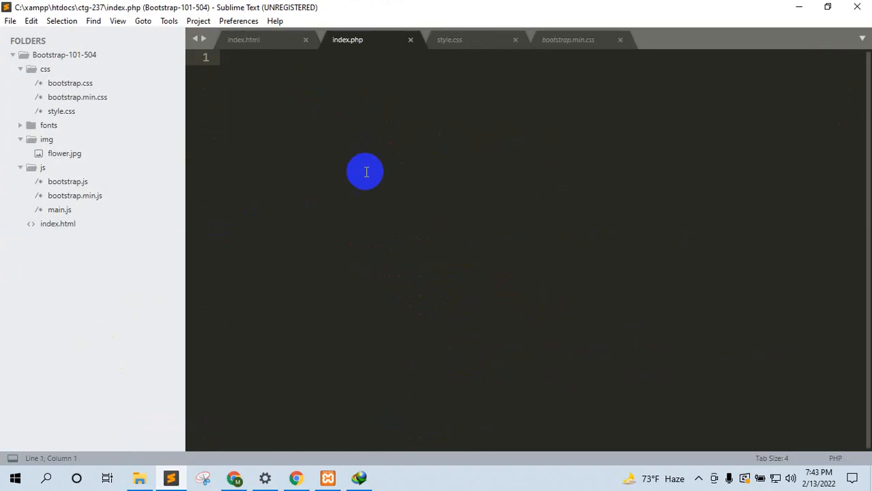
Step: Start index.php with an opening <?php tag followed by a blank line
{"action": "type", "text": "<"}
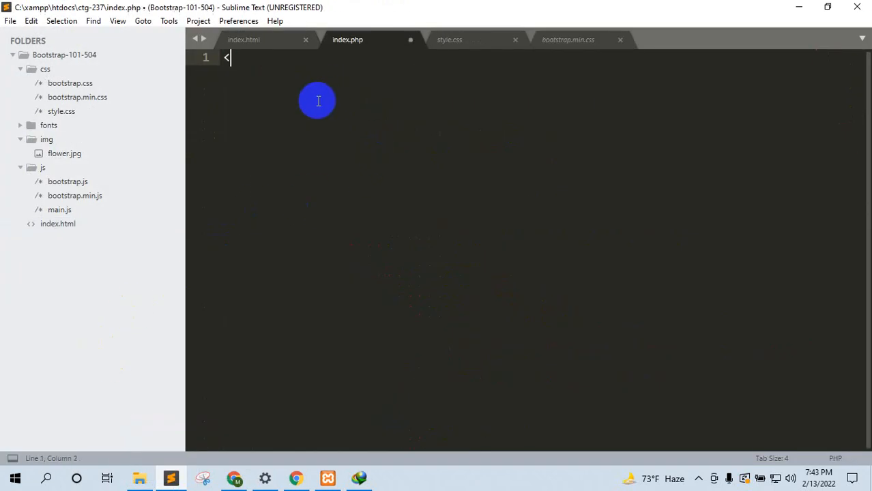
{"action": "type", "text": "?php"}
{"action": "key", "text": "Escape"}
{"action": "key", "text": "Return"}
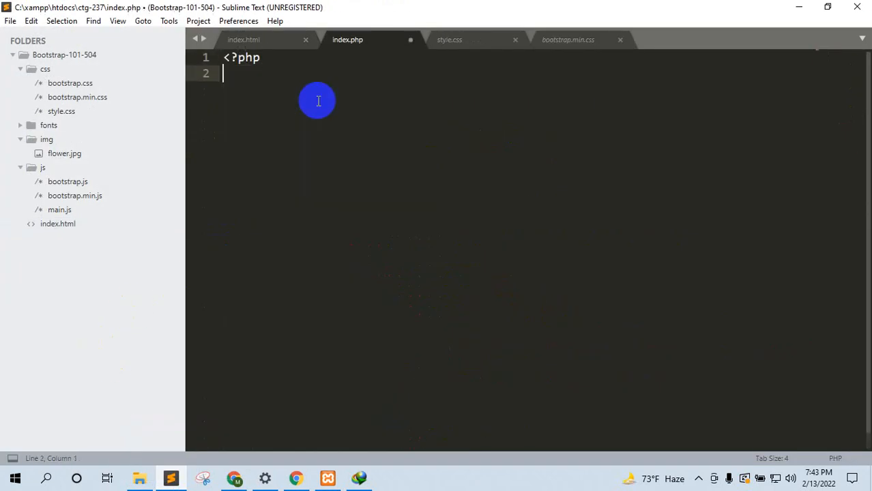
{"action": "key", "text": "Return"}
{"action": "key", "text": "Return"}
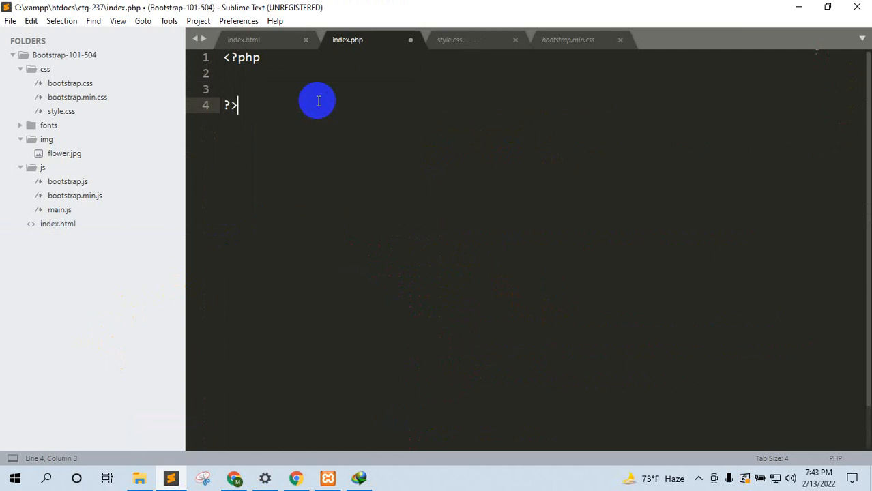
{"action": "key", "text": "Up"}
{"action": "key", "text": "Up"}
{"action": "key", "text": "Down"}
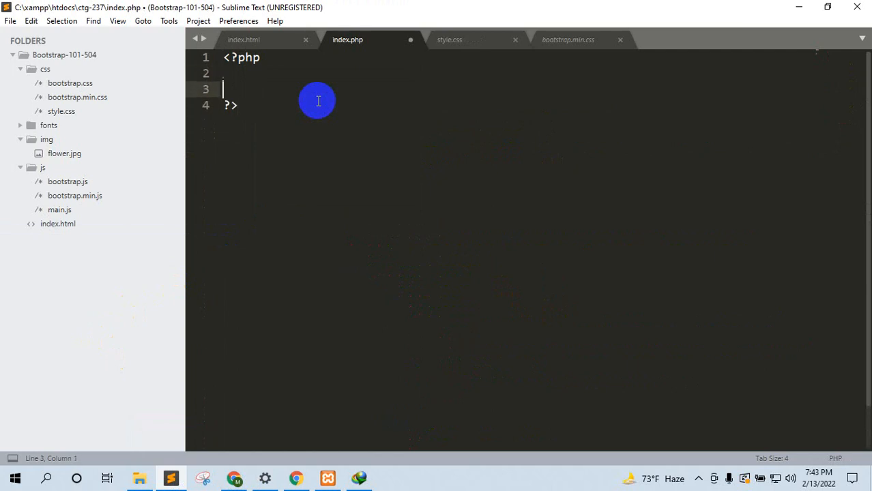
{"action": "key", "text": "BackSpace"}
Step: Add echo "Hello World"; to index.php and save the file
{"action": "type", "text": "echo"}
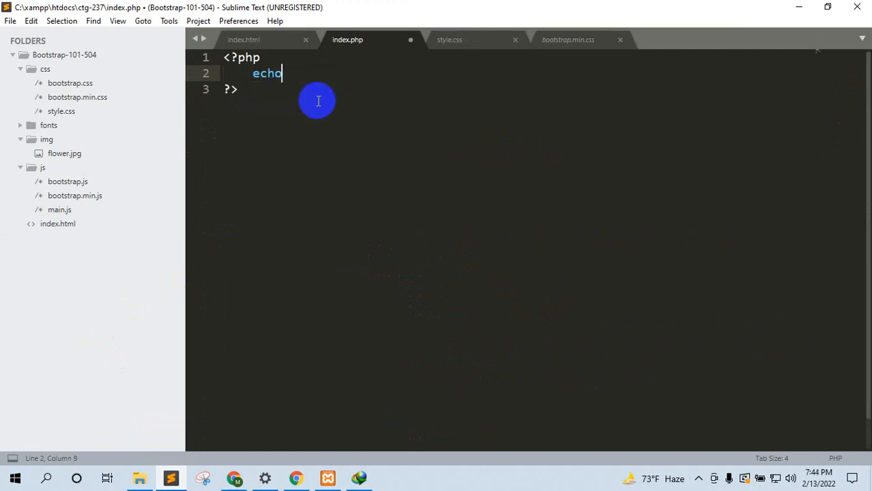
{"action": "key", "text": "Tab"}
{"action": "type", "text": "Hello WOrl"}
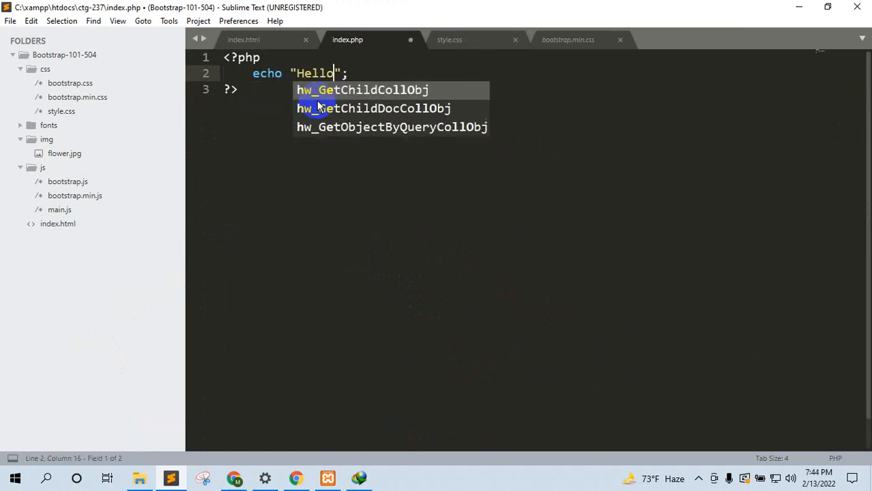
{"action": "key", "text": "BackSpace"}
{"action": "key", "text": "BackSpace"}
{"action": "key", "text": "BackSpace"}
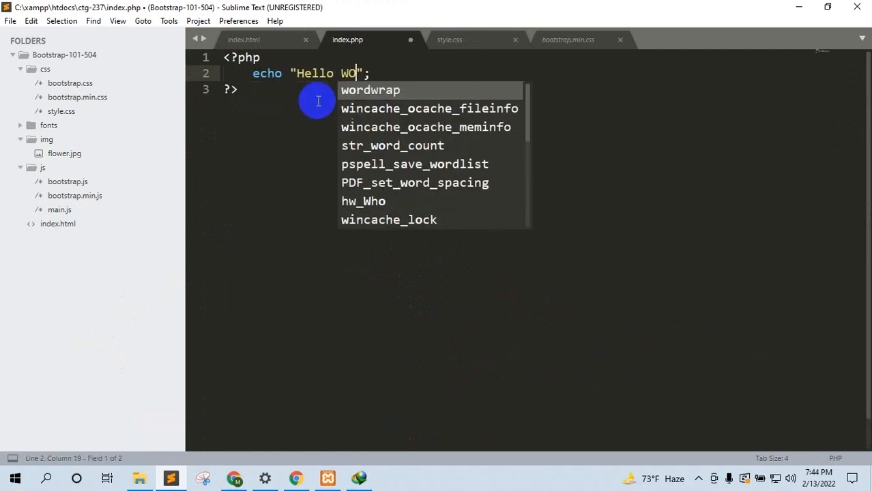
{"action": "type", "text": "orld"}
{"action": "key", "text": "ctrl+s"}
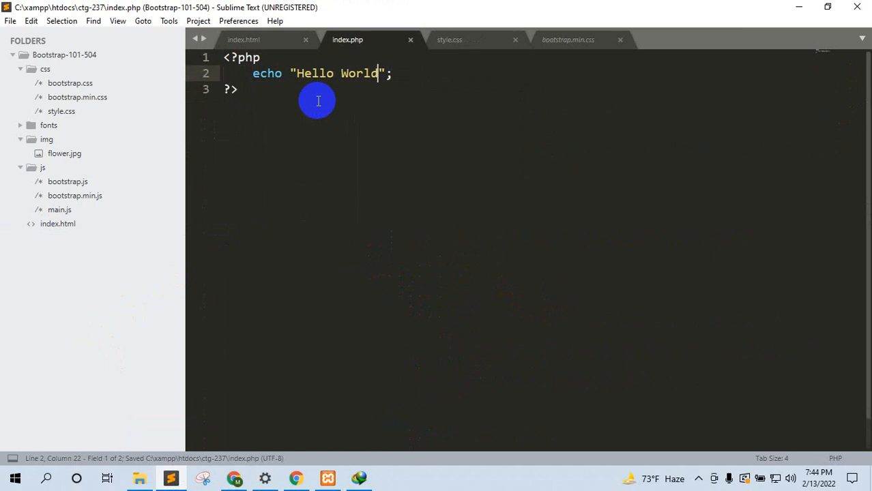
{"action": "left_click", "coordinate": [233, 478]}
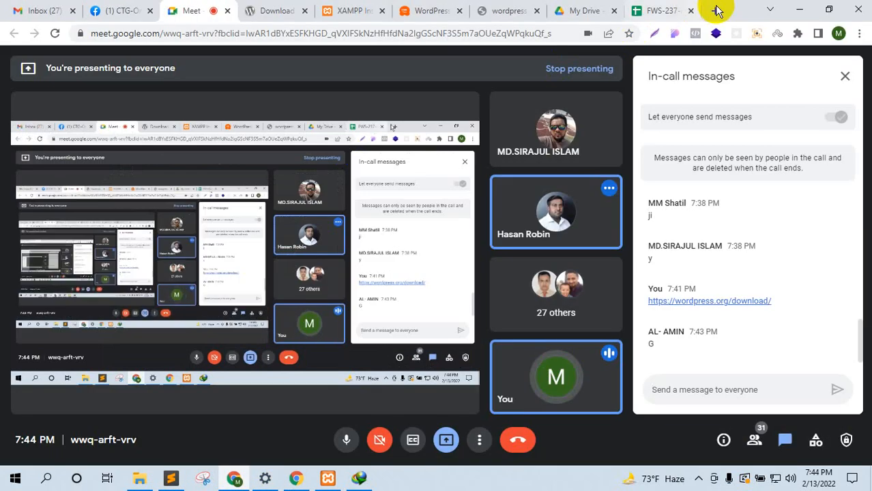
Step: Load localhost/ctg237 in a new Chrome tab placed beside Meet
{"action": "left_click", "coordinate": [715, 10]}
{"action": "left_click_drag", "start_coordinate": [671, 10], "coordinate": [260, 10]}
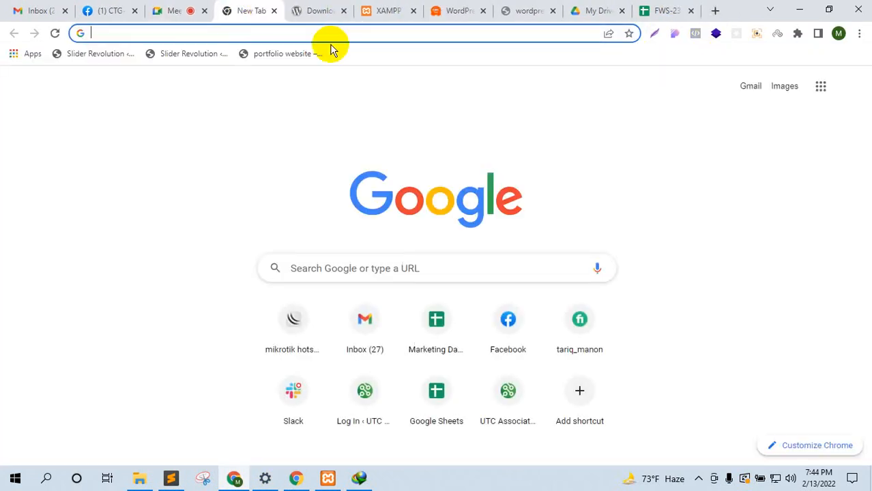
{"action": "type", "text": "local"}
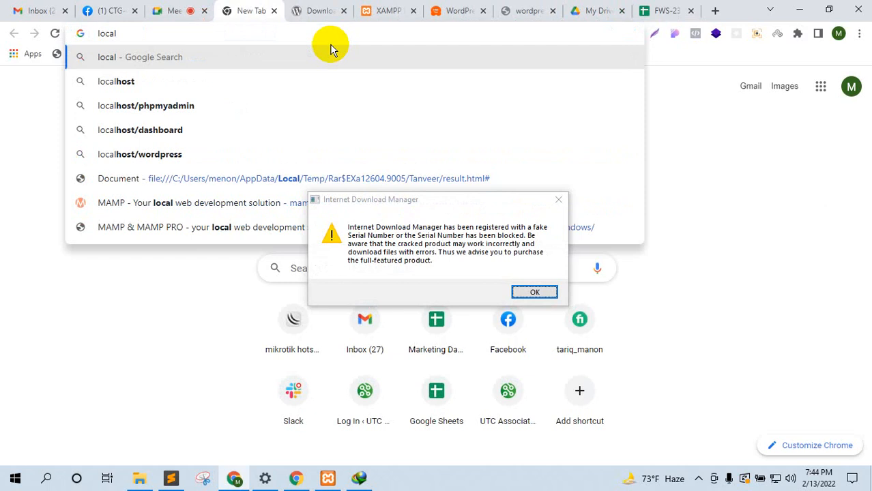
{"action": "type", "text": "host"}
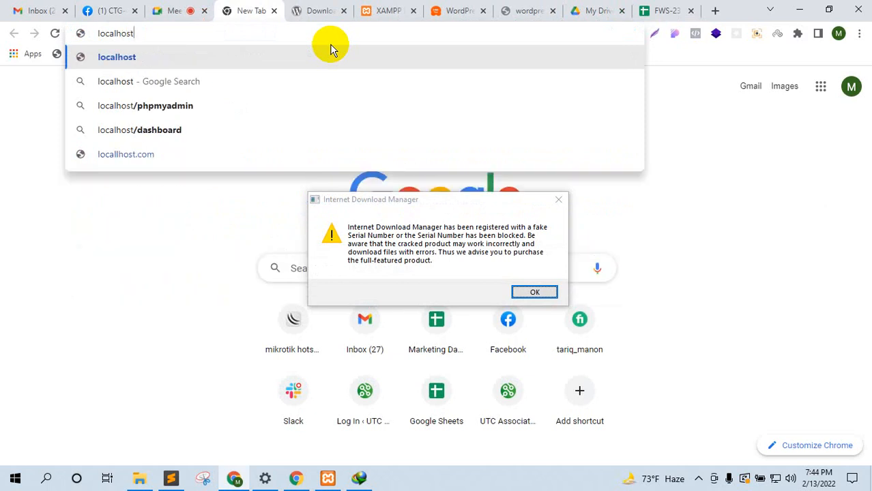
{"action": "type", "text": "/"}
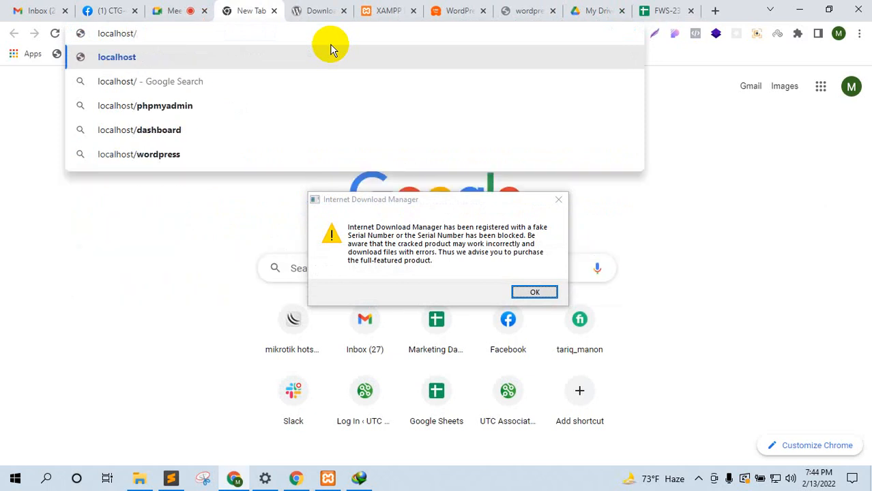
{"action": "left_click", "coordinate": [558, 199]}
{"action": "left_click", "coordinate": [215, 33]}
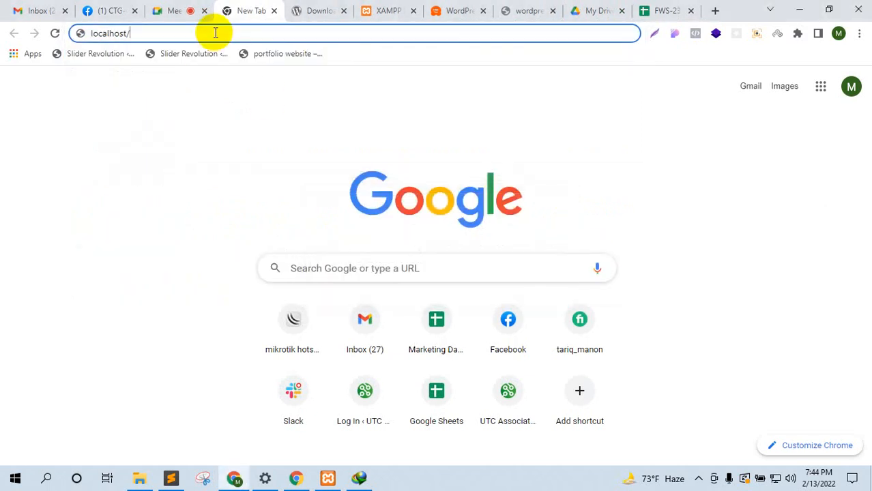
{"action": "type", "text": "ctg237"}
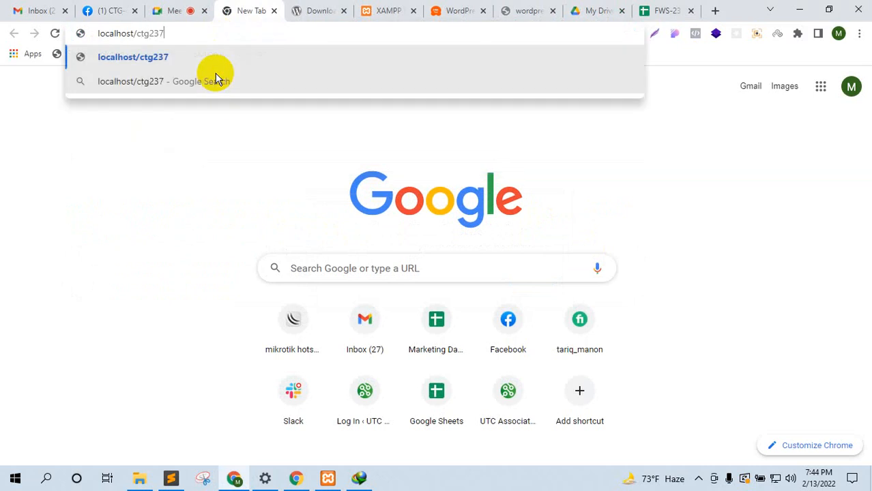
{"action": "key", "text": "Return"}
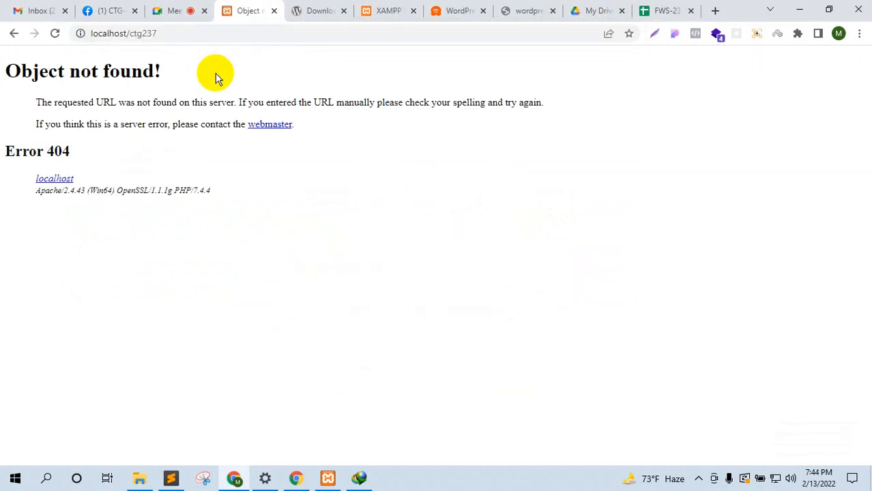
Step: Retry with localhost:80/ctg237, still a 404, then check the ctg-237 folder name
{"action": "left_click_drag", "start_coordinate": [160, 30], "coordinate": [127, 31]}
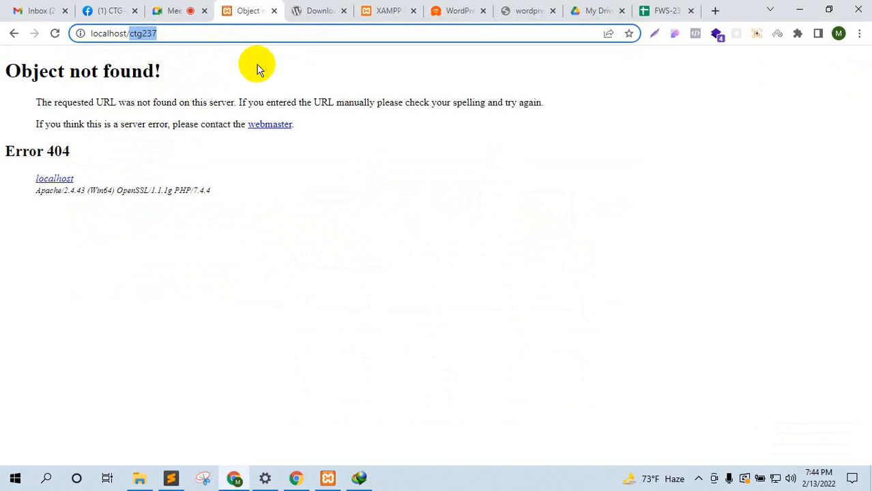
{"action": "key", "text": "BackSpace"}
{"action": "key", "text": "BackSpace"}
{"action": "type", "text": ":80"}
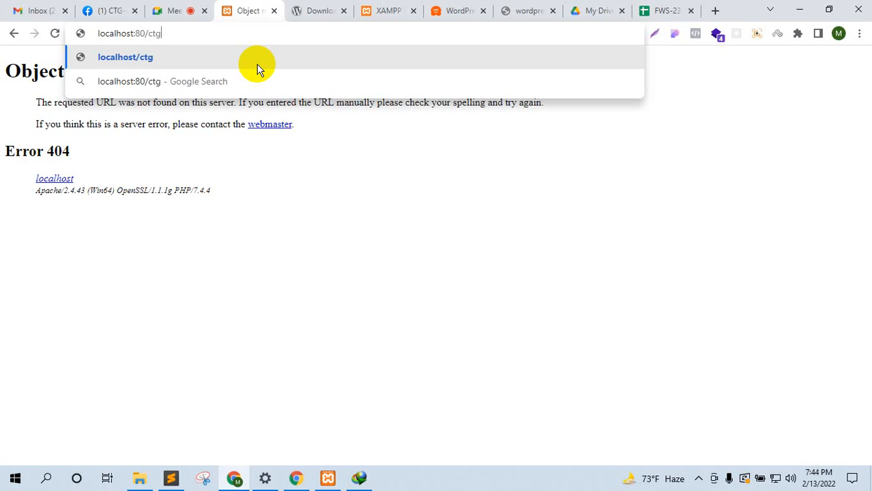
{"action": "type", "text": "/ctg237"}
{"action": "key", "text": "Return"}
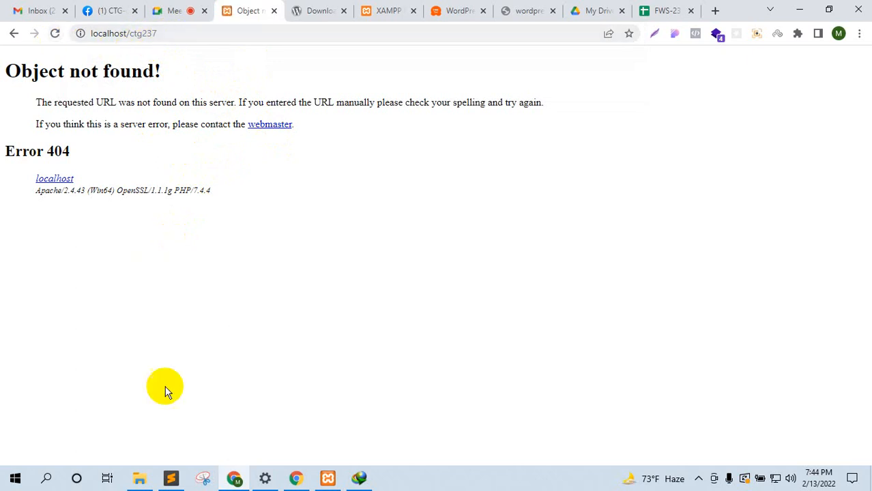
{"action": "left_click", "coordinate": [143, 479]}
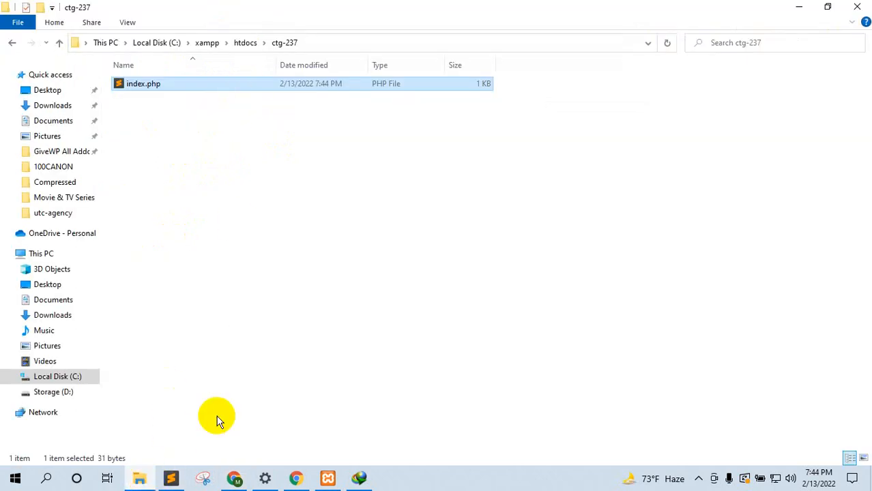
Step: Correct the address to localhost/ctg-237 so the page shows Hello World
{"action": "left_click", "coordinate": [232, 478]}
{"action": "left_click", "coordinate": [144, 32]}
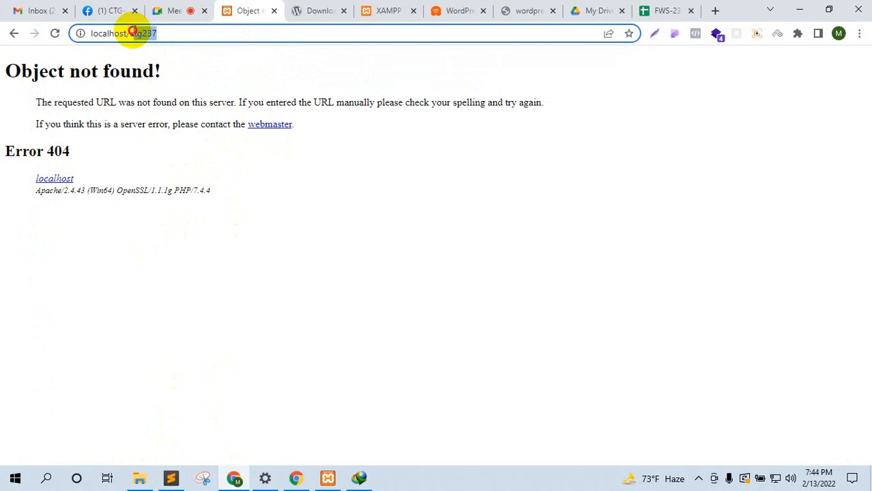
{"action": "type", "text": "ctg-"}
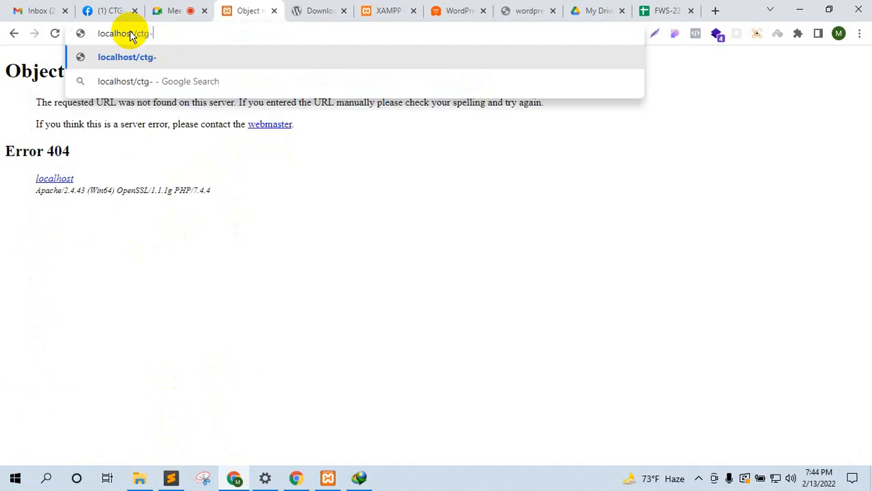
{"action": "type", "text": "237"}
{"action": "key", "text": "Return"}
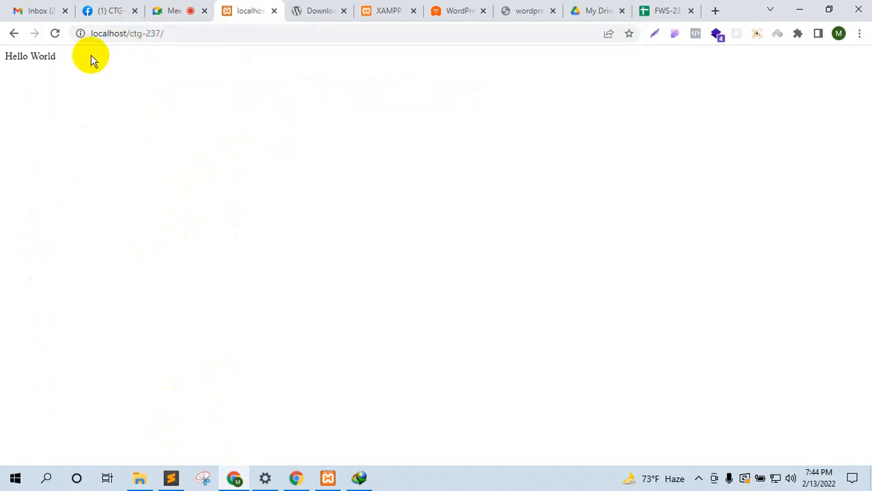
{"action": "left_click_drag", "start_coordinate": [90, 56], "coordinate": [5, 61]}
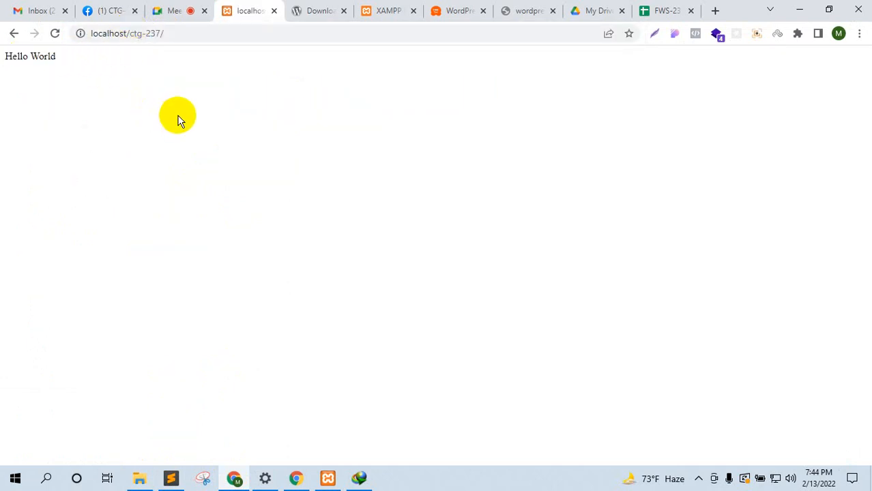
Step: Compare with the editor and ctg-237 folder, then highlight Hello World on the page
{"action": "left_click", "coordinate": [162, 486]}
{"action": "left_click", "coordinate": [161, 484]}
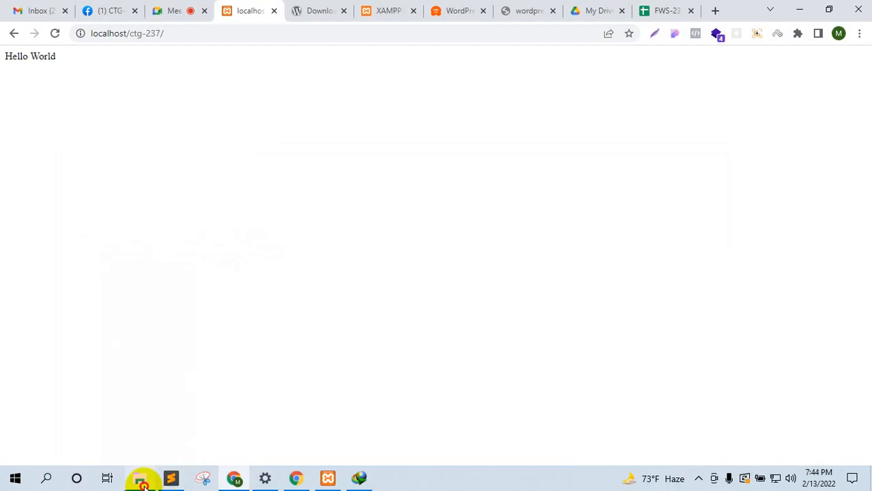
{"action": "left_click", "coordinate": [141, 481]}
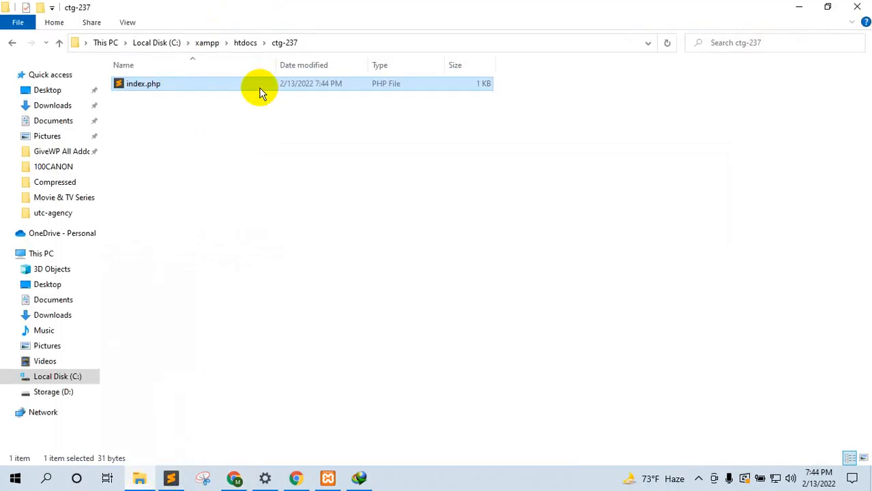
{"action": "left_click", "coordinate": [234, 477]}
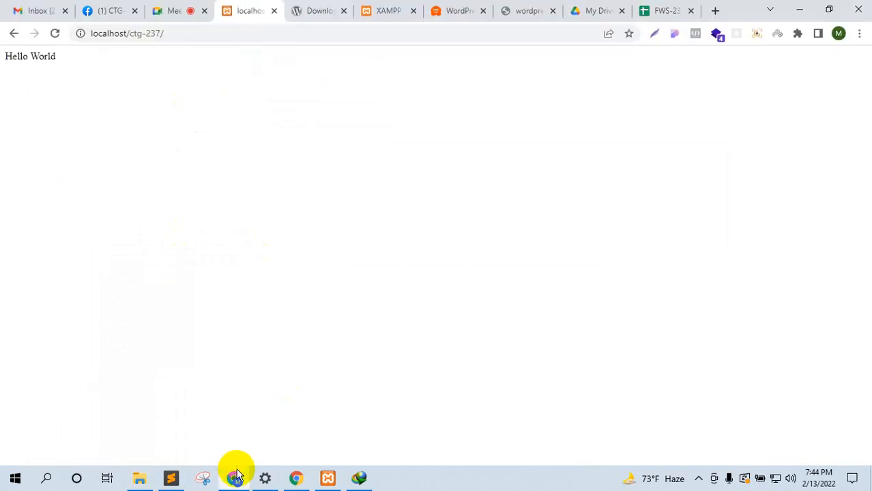
{"action": "left_click_drag", "start_coordinate": [62, 58], "coordinate": [4, 56]}
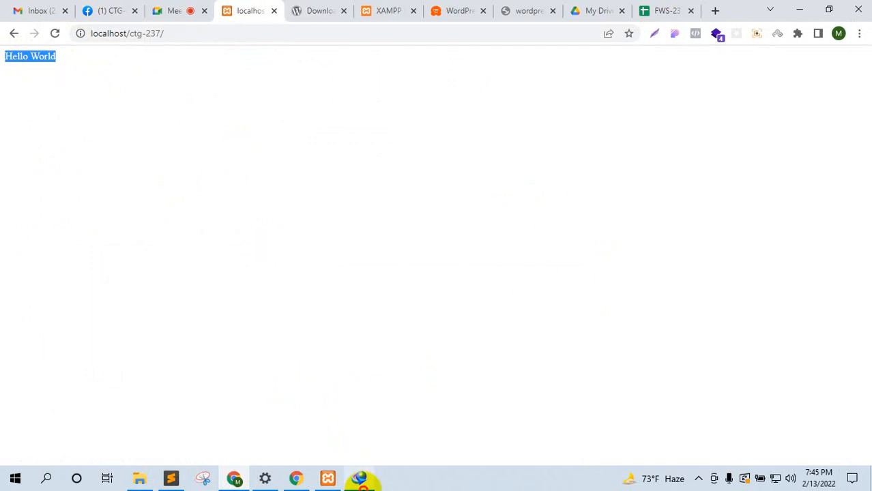
Step: Paste the downloaded wordpress-5.9.zip into the ctg-237 folder
{"action": "left_click", "coordinate": [360, 477]}
{"action": "left_click", "coordinate": [724, 402]}
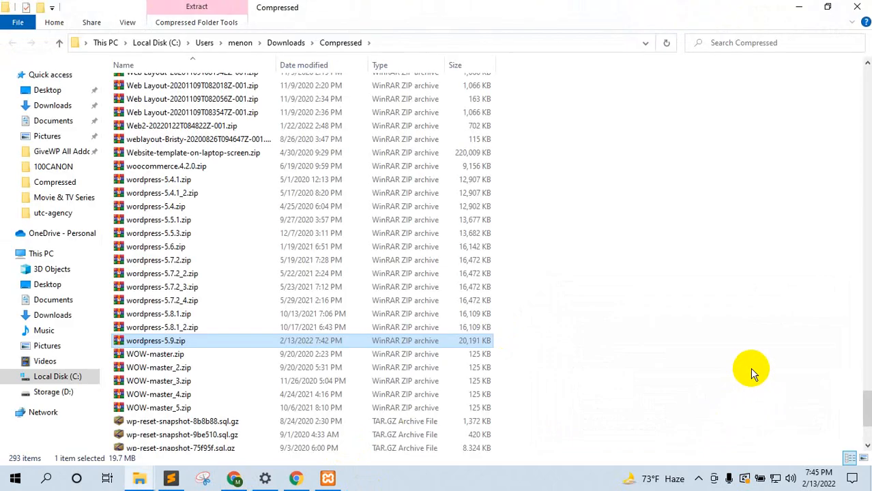
{"action": "left_click", "coordinate": [861, 5]}
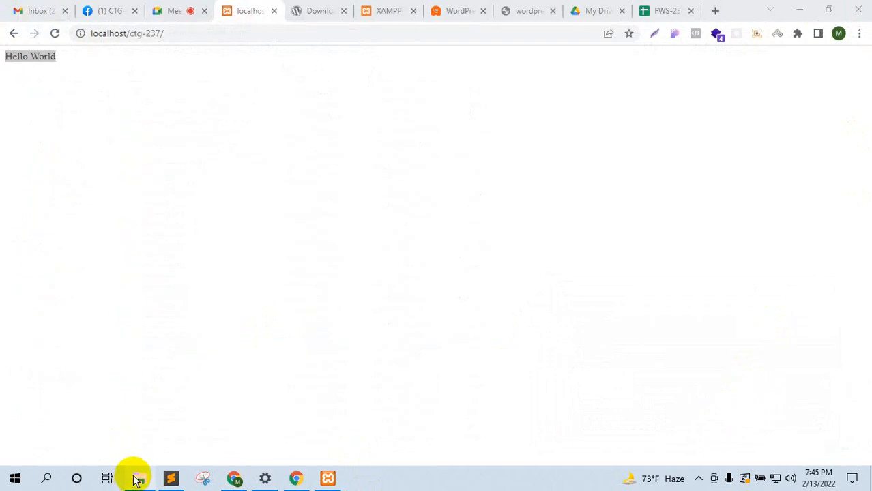
{"action": "left_click", "coordinate": [139, 478]}
{"action": "key", "text": "ctrl+v"}
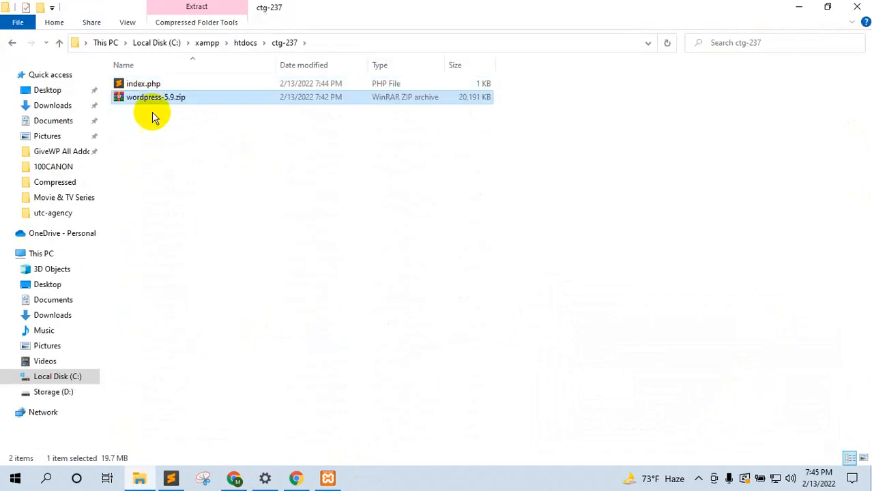
Step: Permanently delete index.php from ctg-237 and select wordpress-5.9.zip
{"action": "left_click", "coordinate": [141, 85]}
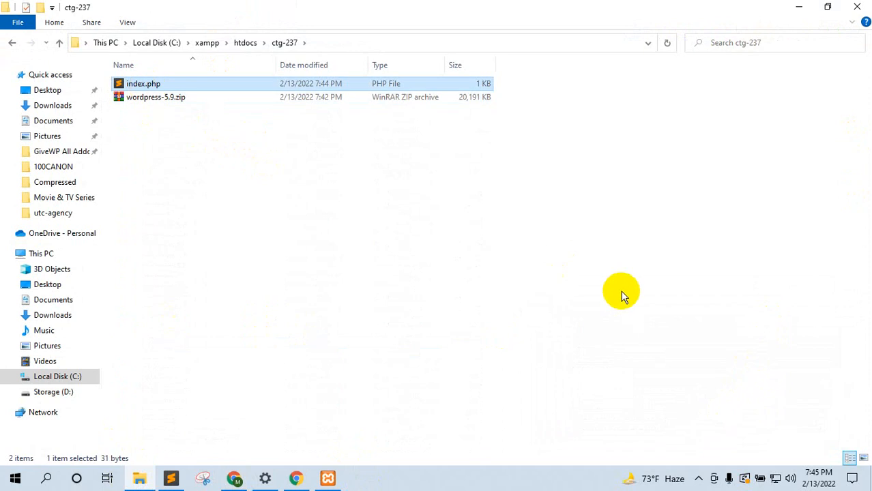
{"action": "key", "text": "shift+Delete"}
{"action": "key", "text": "Return"}
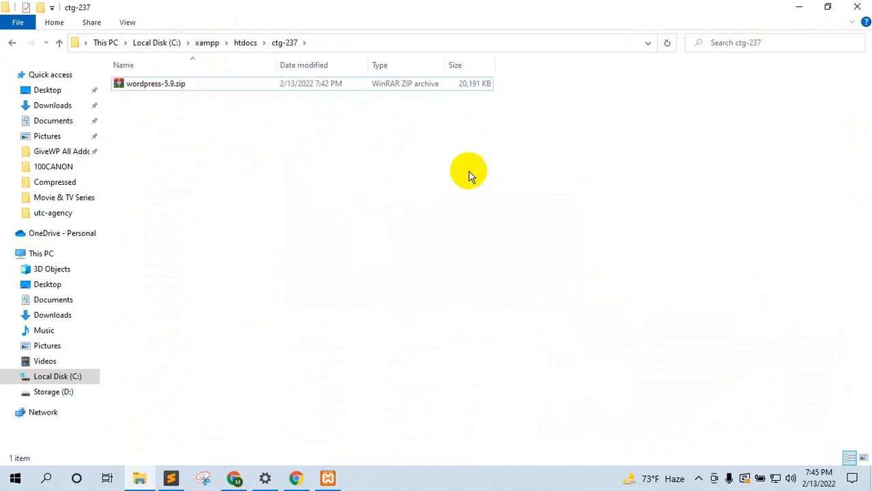
{"action": "left_click", "coordinate": [176, 86]}
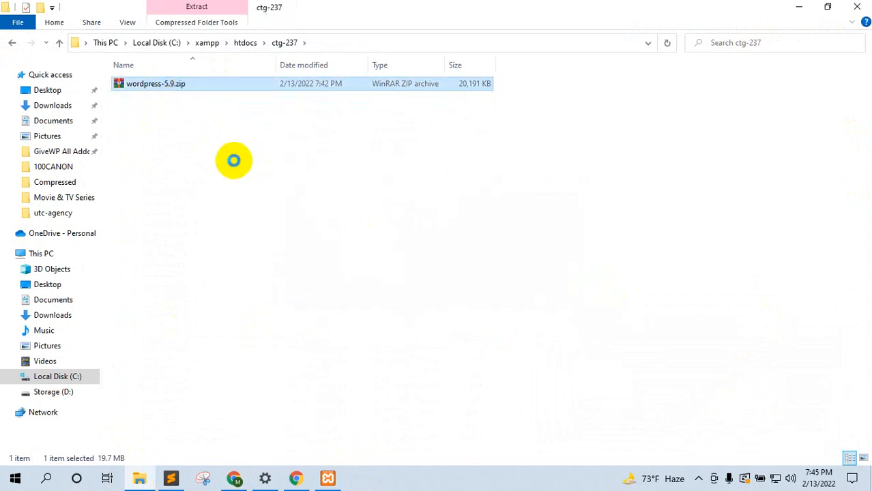
{"action": "key", "text": "shift+F10"}
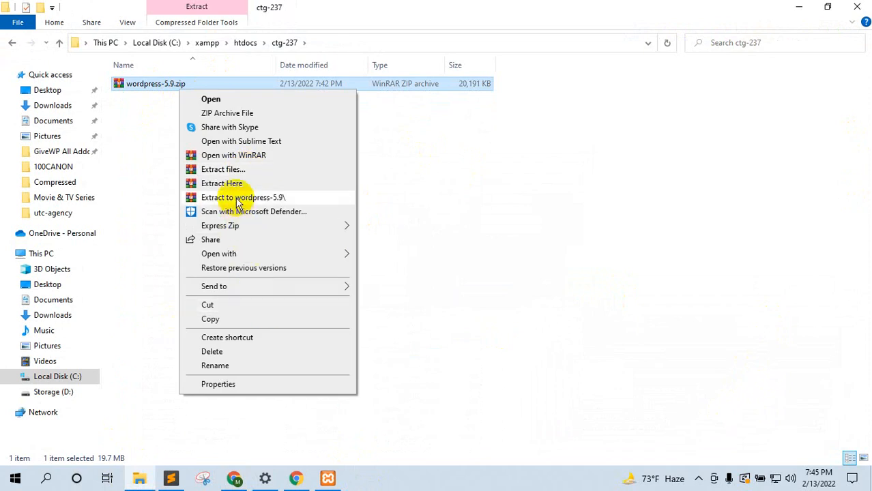
Step: Extract the WordPress archive and move its 19 files directly into ctg-237
{"action": "left_click", "coordinate": [233, 184]}
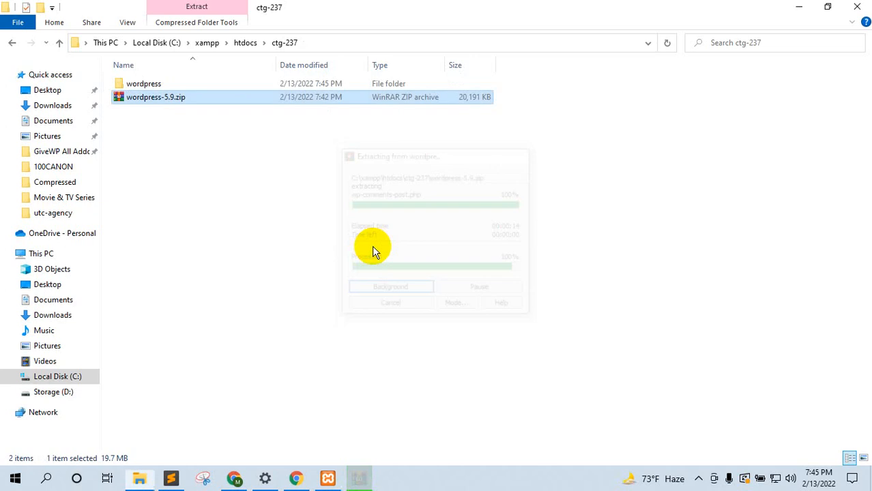
{"action": "double_click", "coordinate": [136, 84]}
{"action": "left_click_drag", "start_coordinate": [196, 358], "coordinate": [179, 69]}
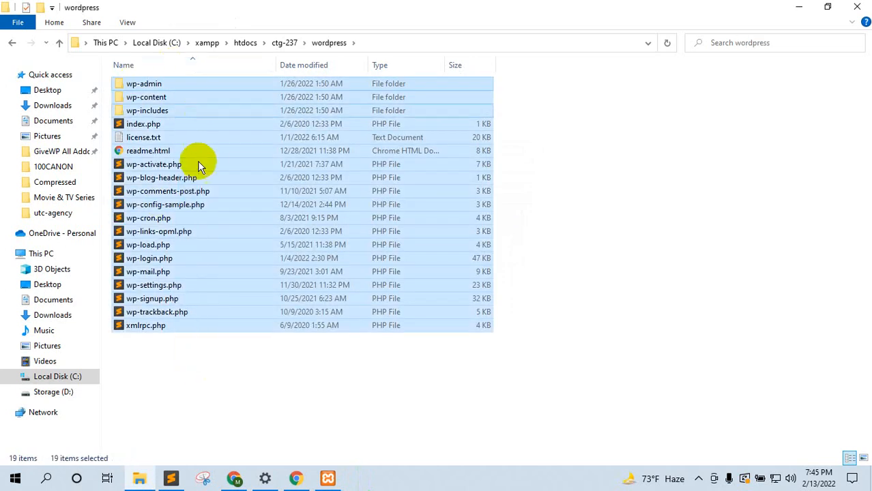
{"action": "left_click", "coordinate": [59, 42]}
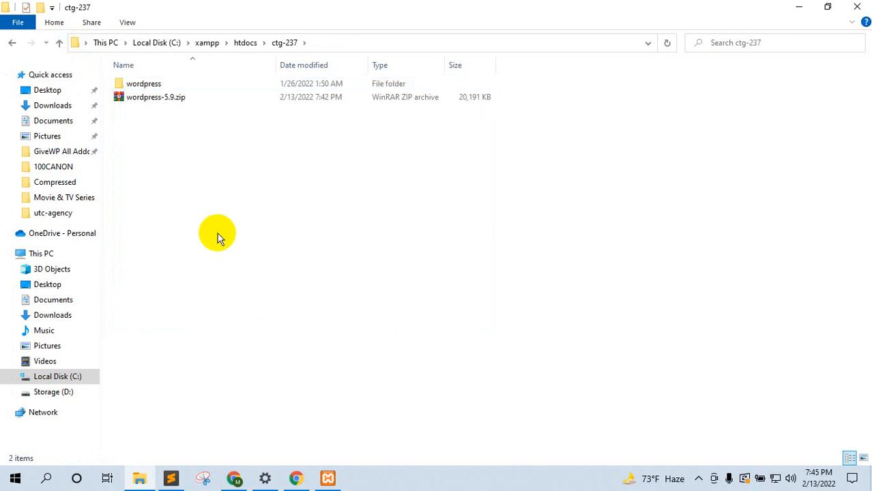
{"action": "key", "text": "ctrl+v"}
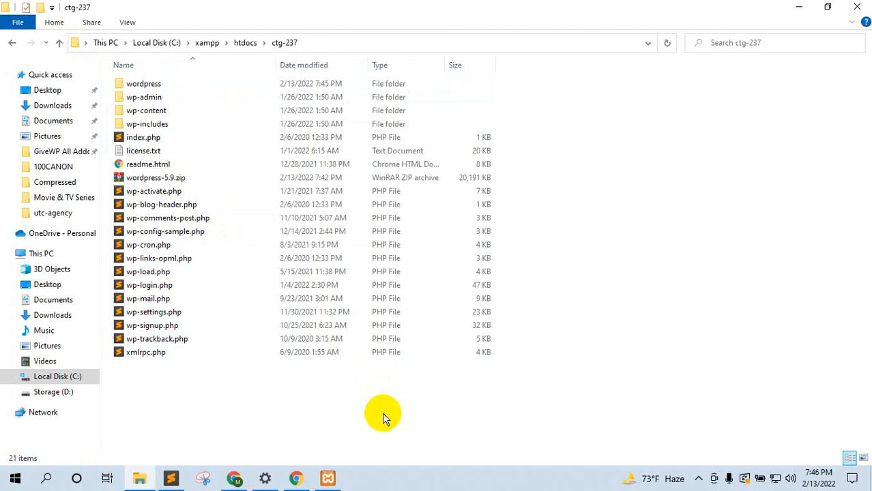
{"action": "left_click", "coordinate": [235, 479]}
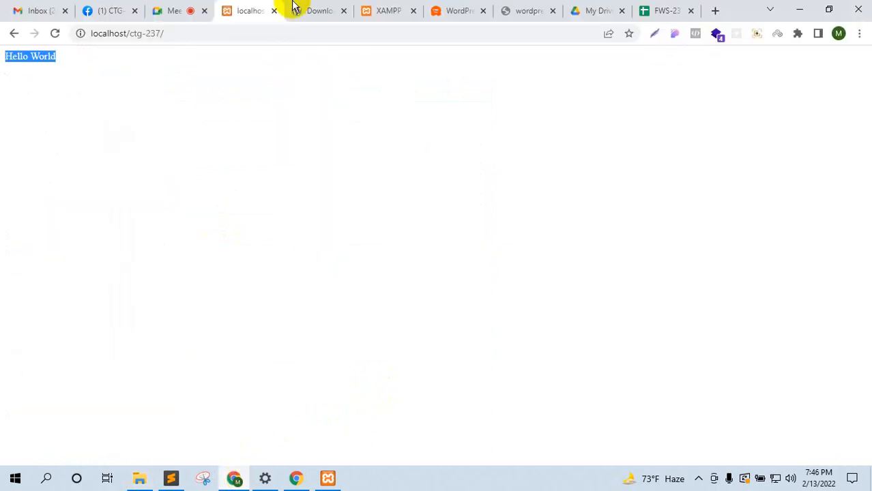
{"action": "left_click", "coordinate": [196, 8]}
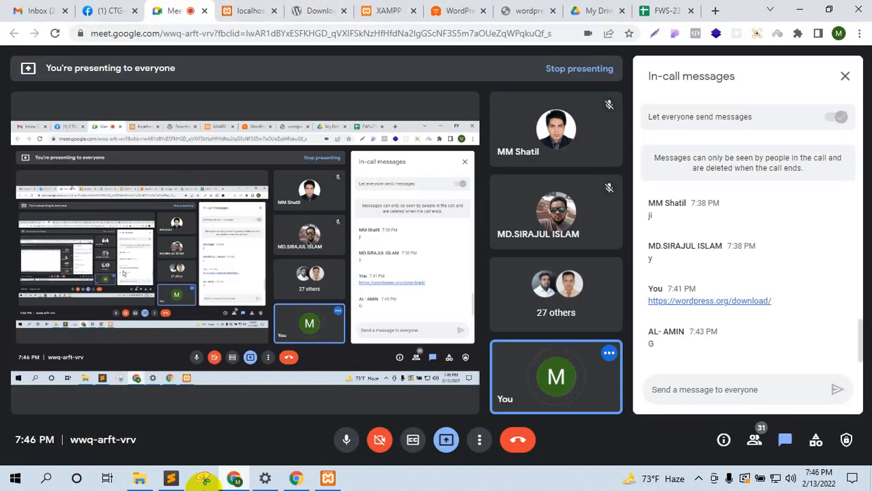
{"action": "left_click", "coordinate": [139, 478]}
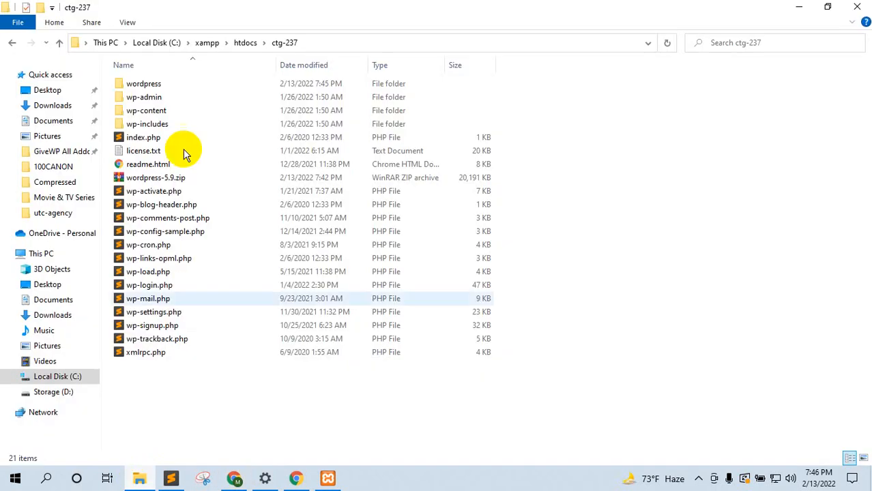
Step: Permanently delete the empty wordpress folder and wordpress-5.9.zip, then return to localhost/ctg-237 in Chrome
{"action": "left_click", "coordinate": [141, 84]}
{"action": "left_click", "coordinate": [164, 184], "text": "ctrl"}
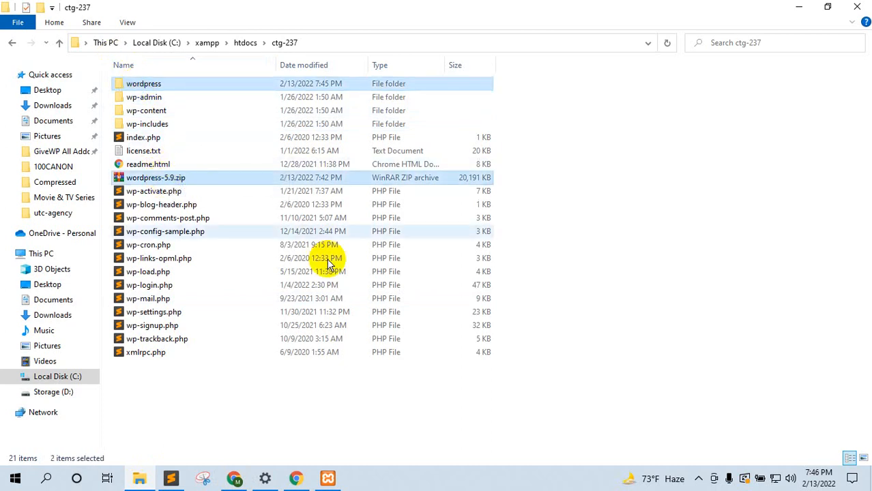
{"action": "double_click", "coordinate": [151, 85]}
{"action": "left_click", "coordinate": [59, 43]}
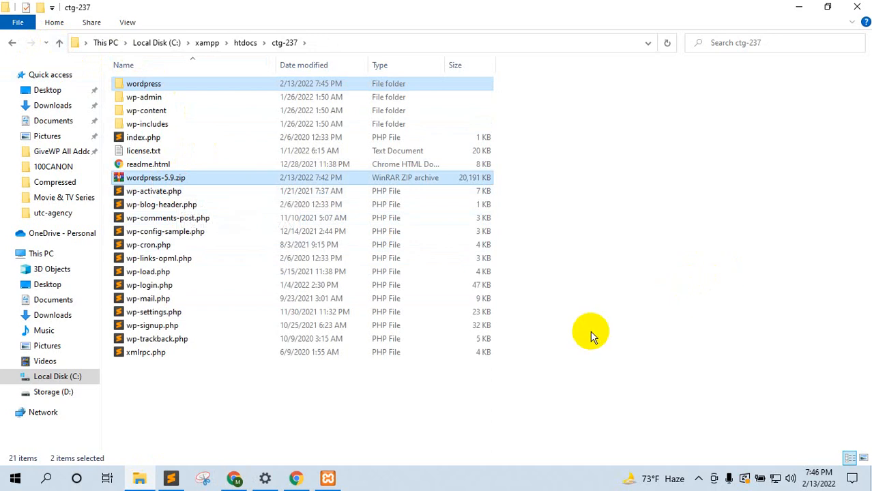
{"action": "key", "text": "shift+Delete"}
{"action": "key", "text": "Return"}
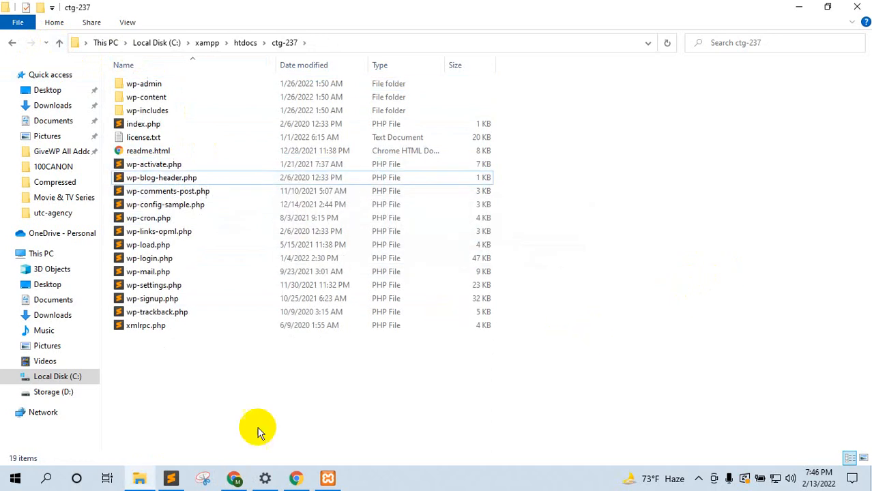
{"action": "left_click", "coordinate": [234, 478]}
{"action": "left_click", "coordinate": [235, 11]}
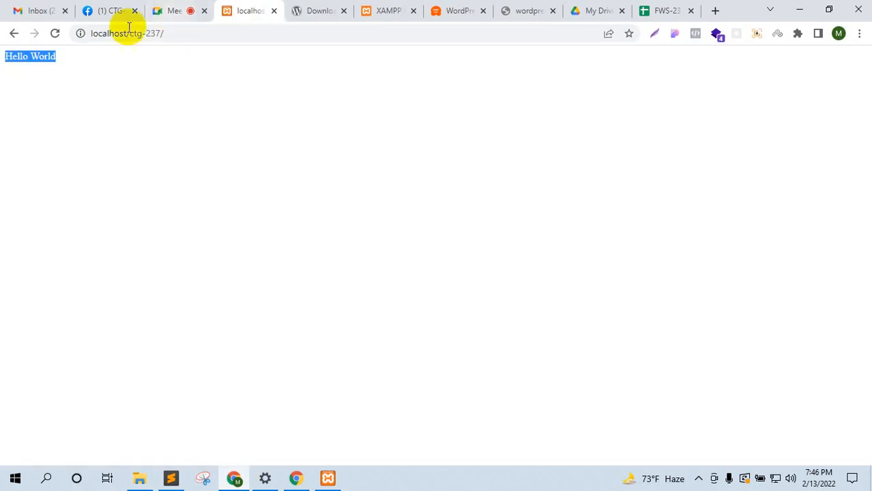
Step: Reload localhost/ctg-237 to reach the WordPress setup language page, then view the wordpress.org download tab
{"action": "left_click", "coordinate": [65, 34]}
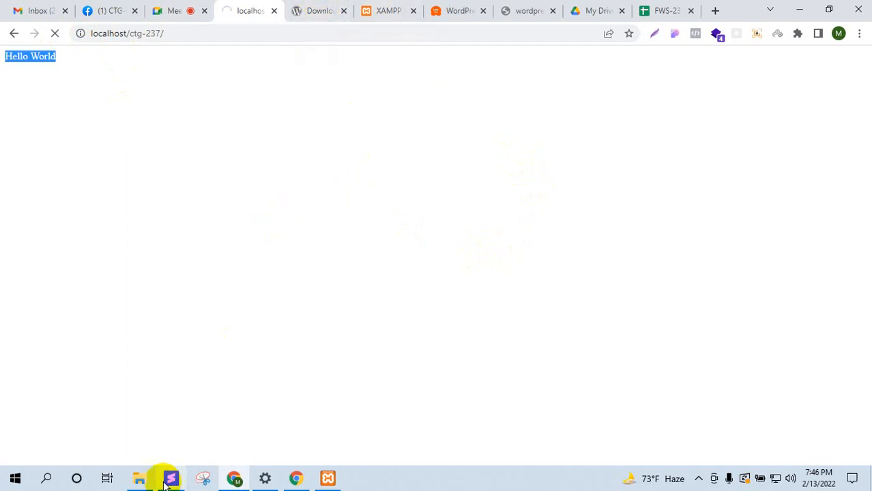
{"action": "left_click", "coordinate": [139, 478]}
{"action": "left_click", "coordinate": [145, 484]}
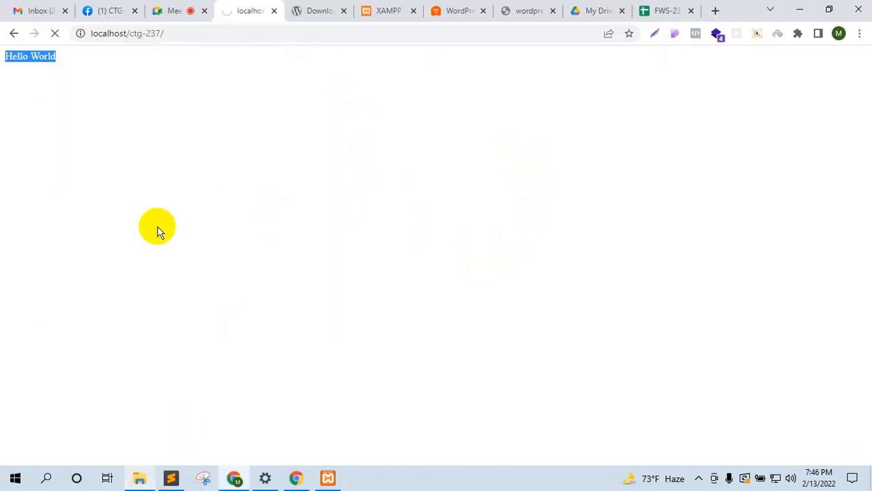
{"action": "left_click", "coordinate": [175, 9]}
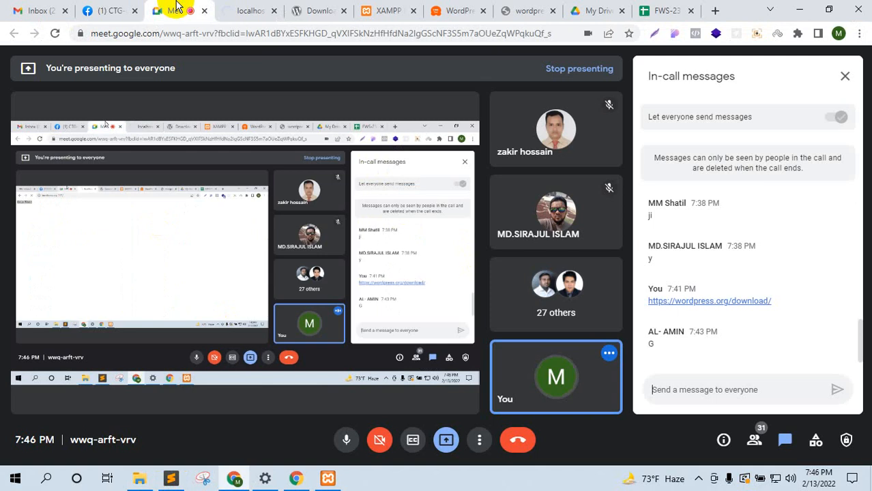
{"action": "left_click", "coordinate": [244, 7]}
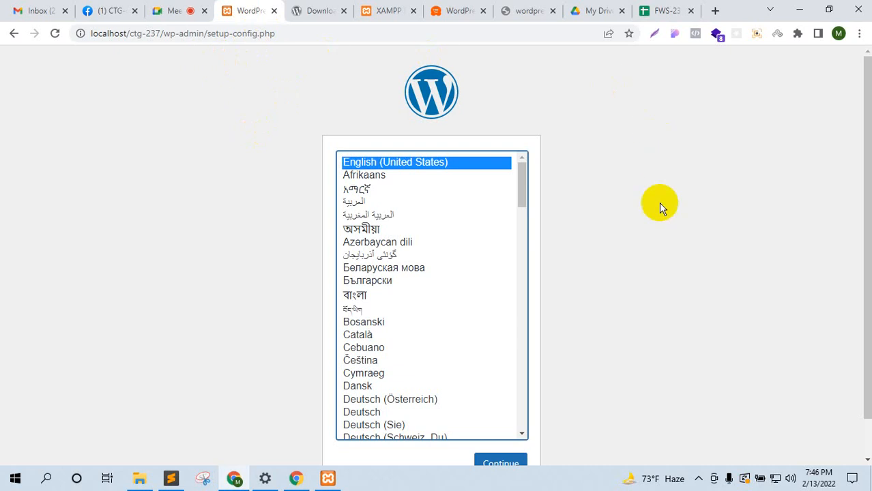
{"action": "scroll", "coordinate": [663, 225], "scroll_direction": "down", "scroll_amount": 1}
{"action": "scroll", "coordinate": [669, 246], "scroll_direction": "up", "scroll_amount": 1}
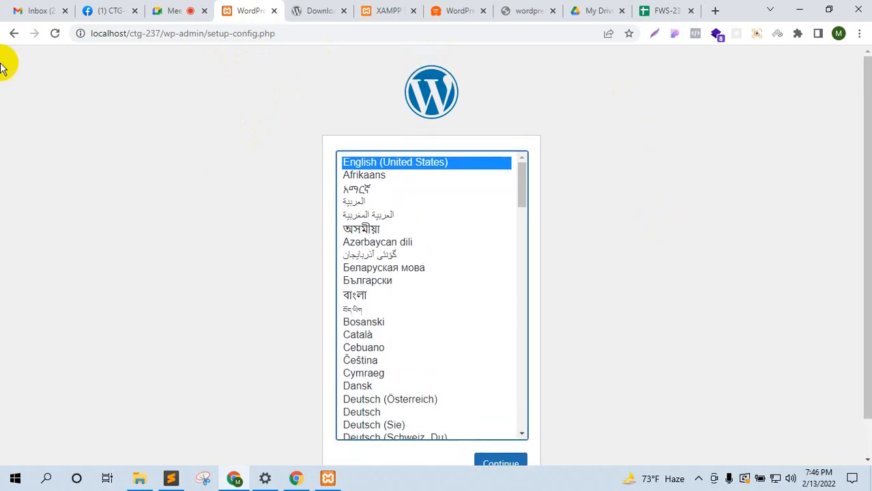
{"action": "left_click", "coordinate": [189, 7]}
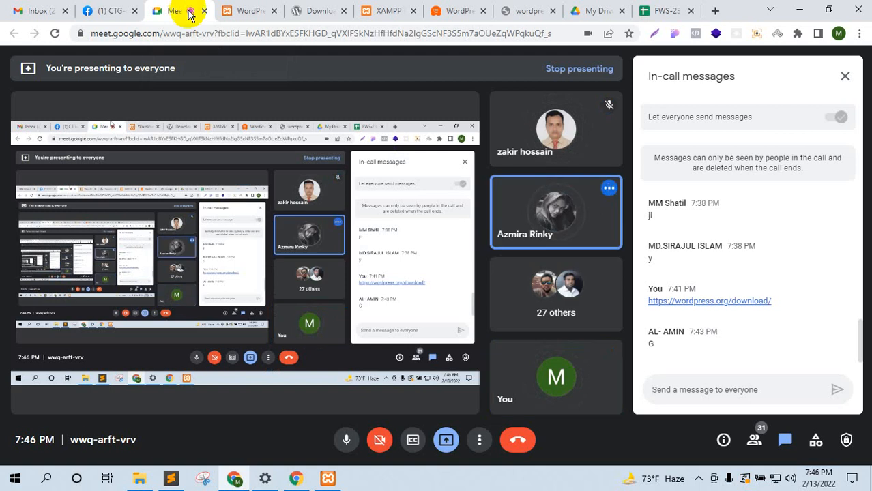
{"action": "left_click", "coordinate": [247, 8]}
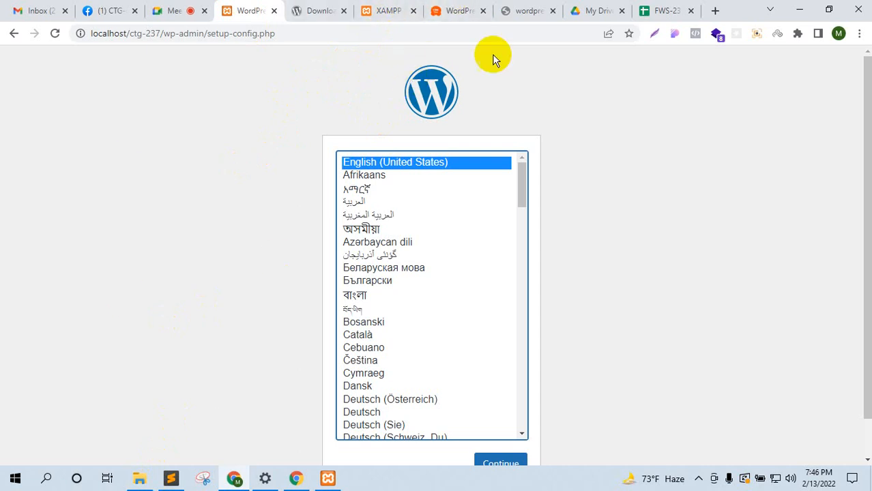
{"action": "left_click", "coordinate": [340, 9]}
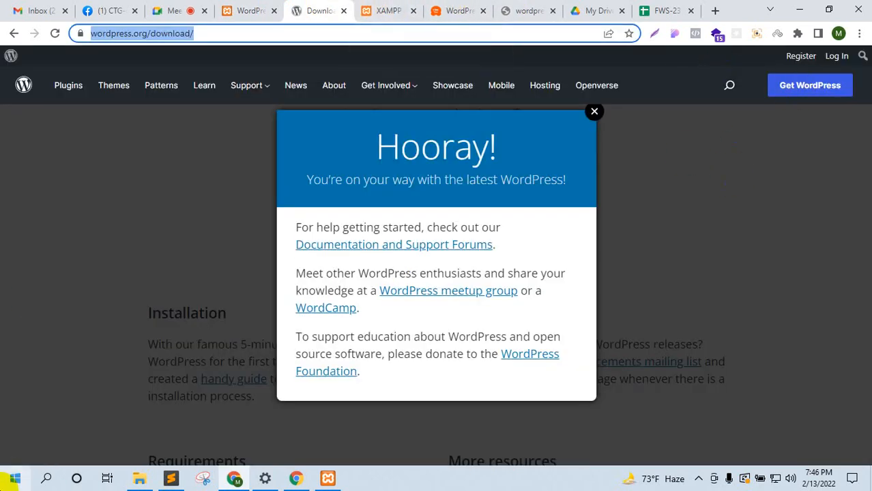
Step: Bring back the ctg-237 folder and the WordPress setup page in Chrome
{"action": "left_click", "coordinate": [11, 478]}
{"action": "left_click", "coordinate": [11, 477]}
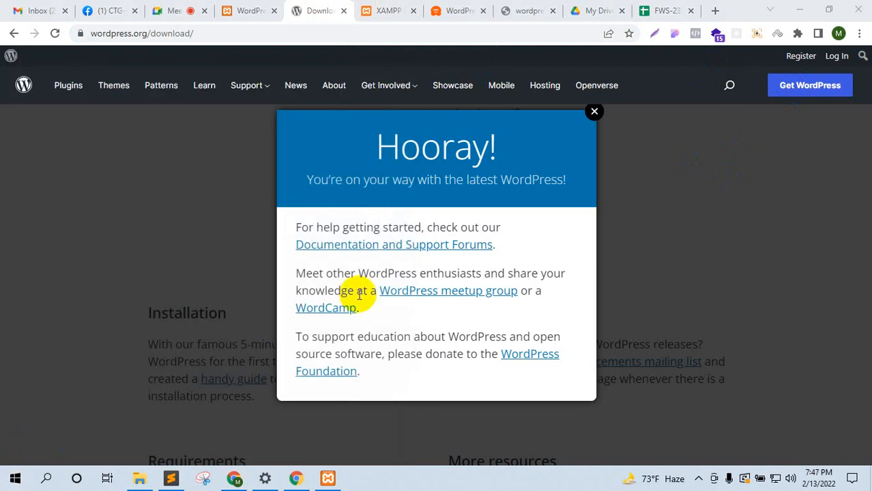
{"action": "left_click", "coordinate": [138, 478]}
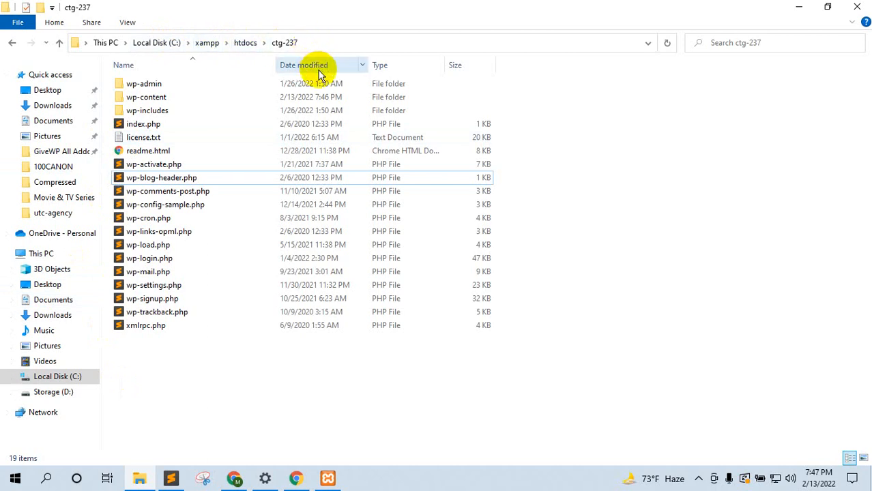
{"action": "left_click", "coordinate": [234, 478]}
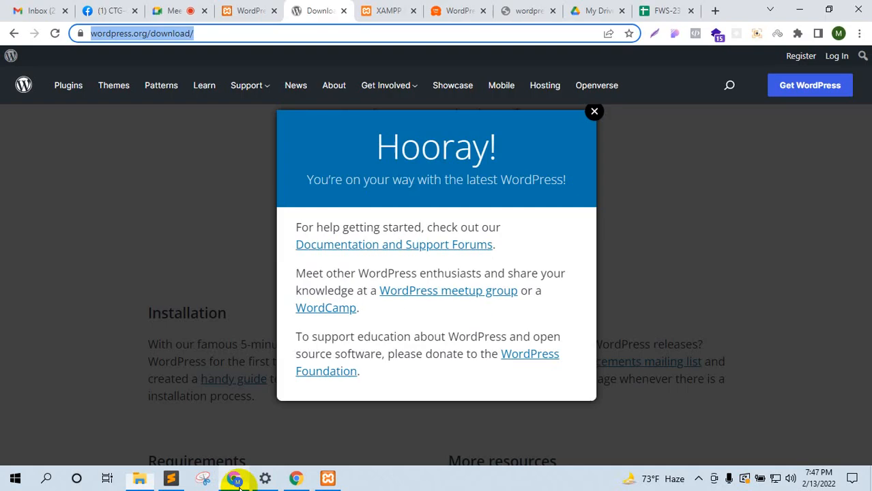
{"action": "left_click", "coordinate": [242, 10]}
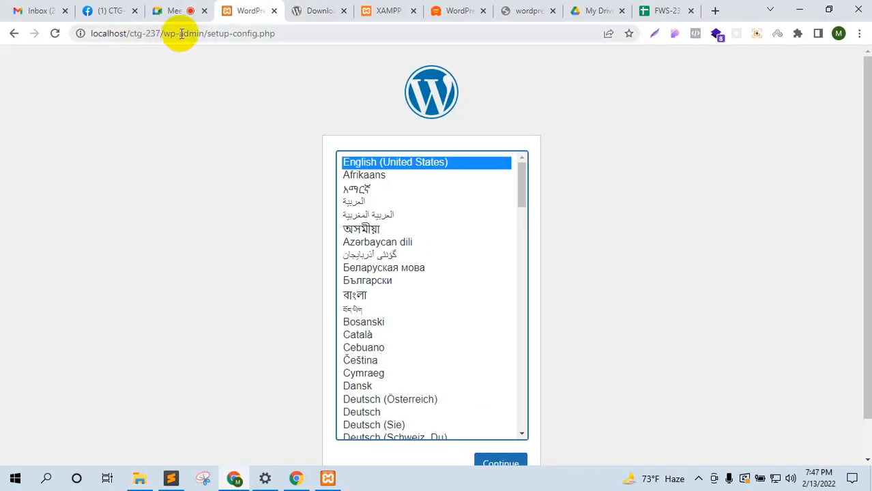
Step: Confirm in the XAMPP Control Panel that Apache and MySQL are running, then return to Google Meet
{"action": "left_click", "coordinate": [328, 478]}
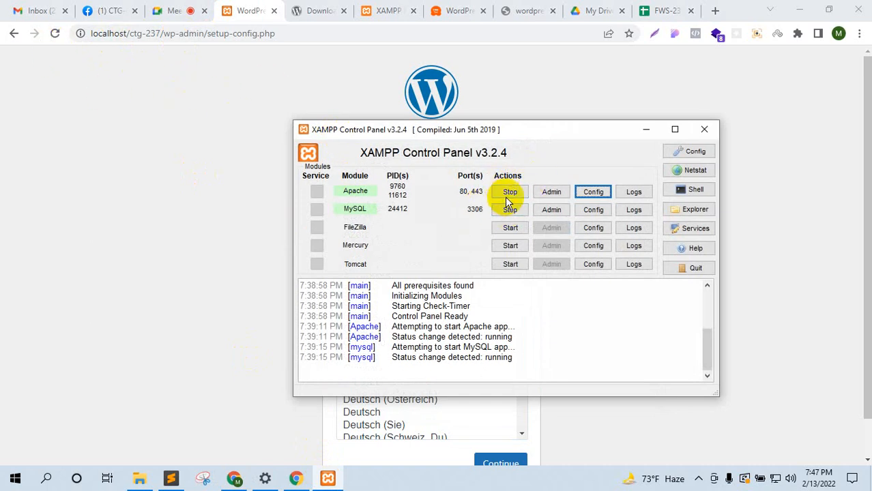
{"action": "left_click", "coordinate": [181, 7]}
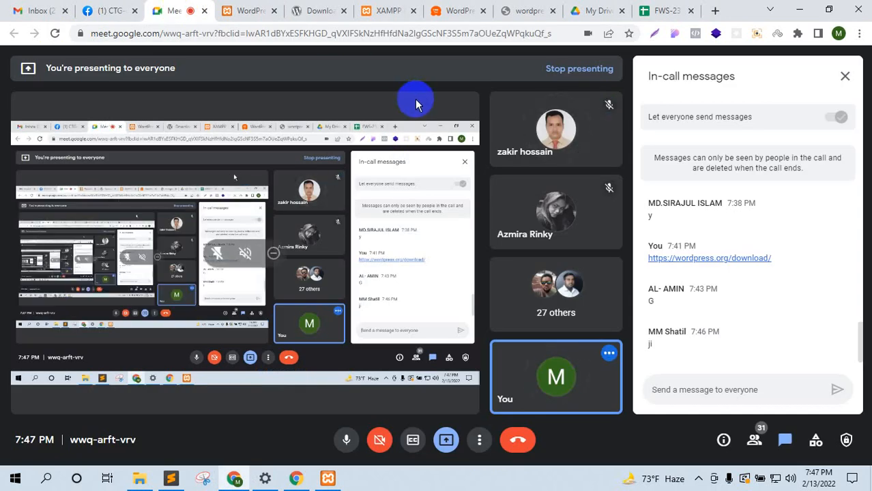
{"action": "left_click", "coordinate": [327, 478]}
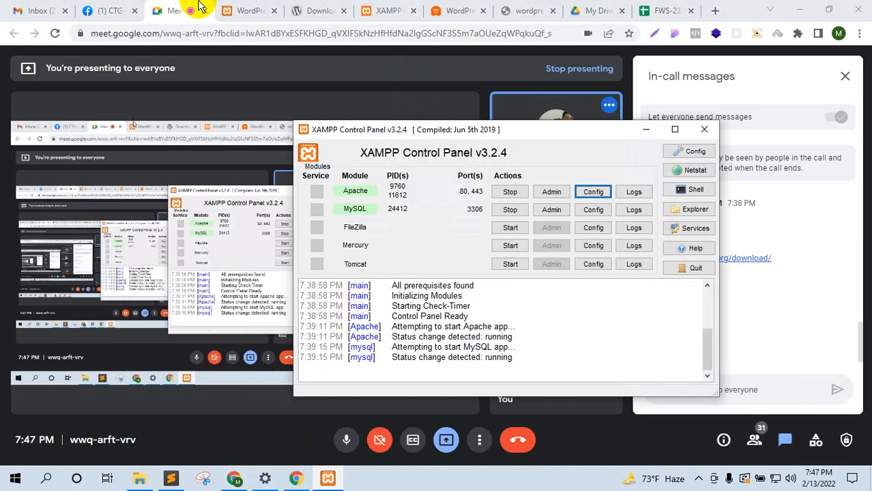
{"action": "left_click", "coordinate": [230, 7]}
{"action": "left_click", "coordinate": [322, 476]}
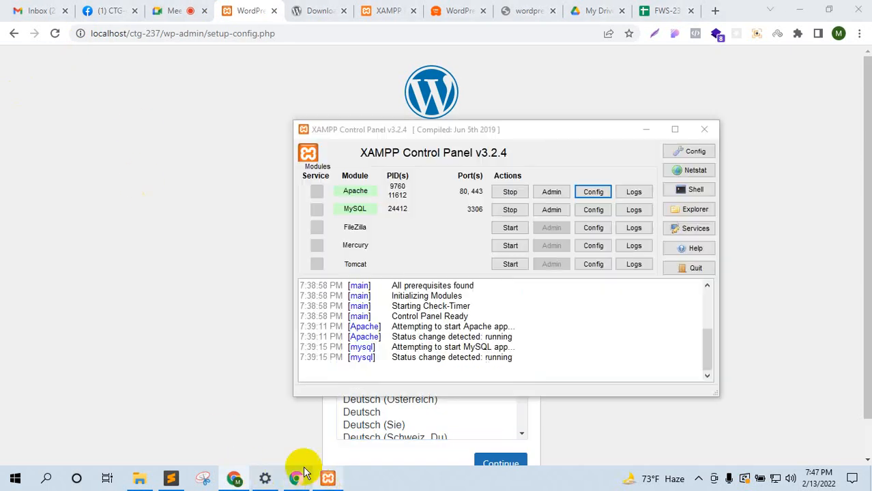
{"action": "left_click", "coordinate": [182, 101]}
{"action": "left_click", "coordinate": [176, 10]}
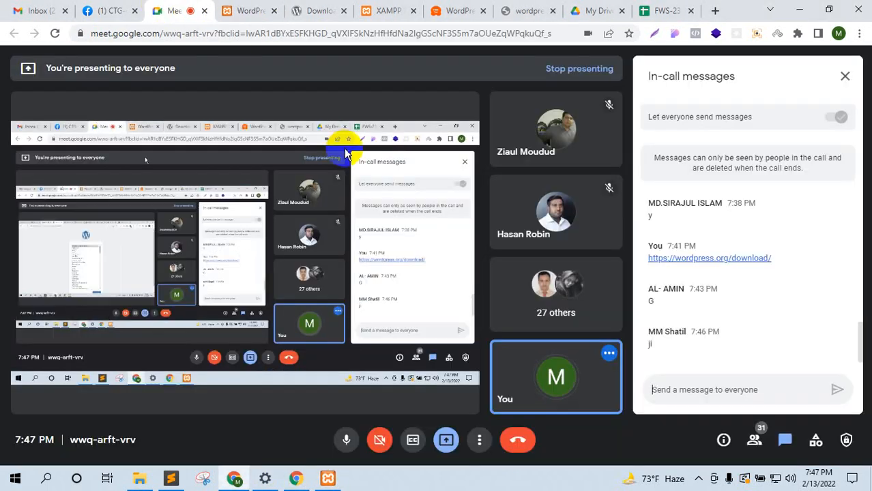
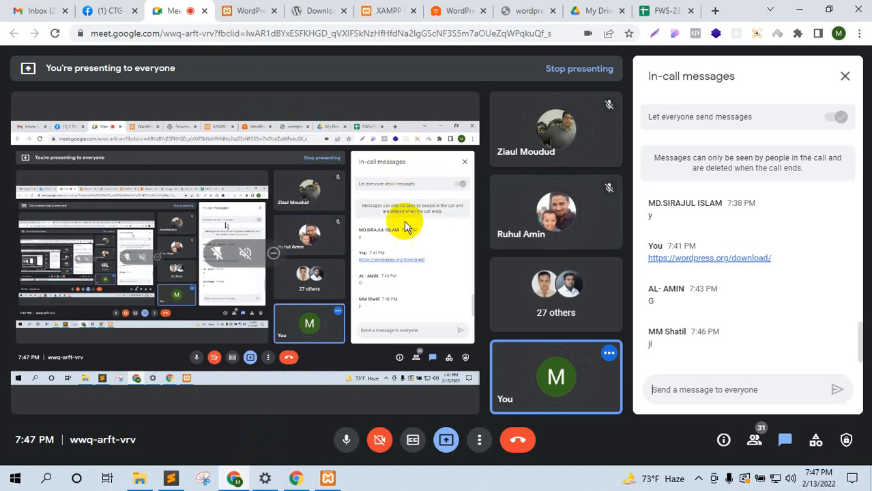
Step: Keep English (United States) as the WordPress install language and continue to the database welcome page
{"action": "left_click", "coordinate": [259, 8]}
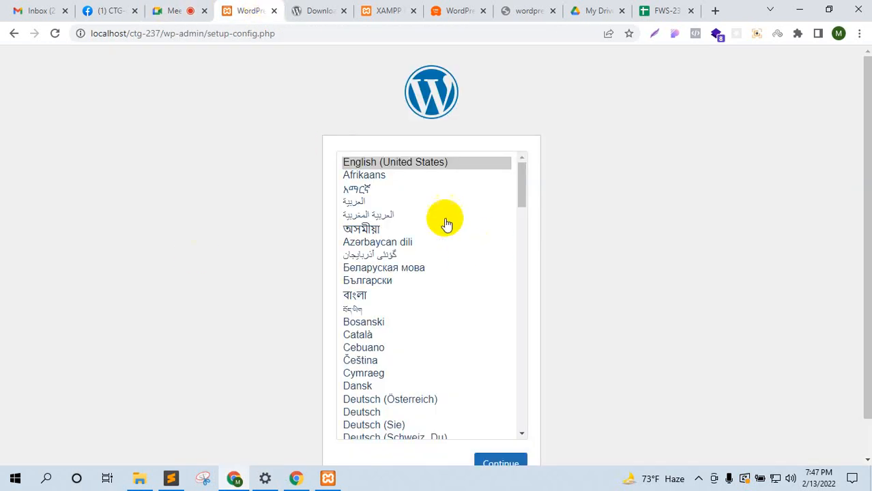
{"action": "scroll", "coordinate": [686, 273], "scroll_direction": "down", "scroll_amount": 1}
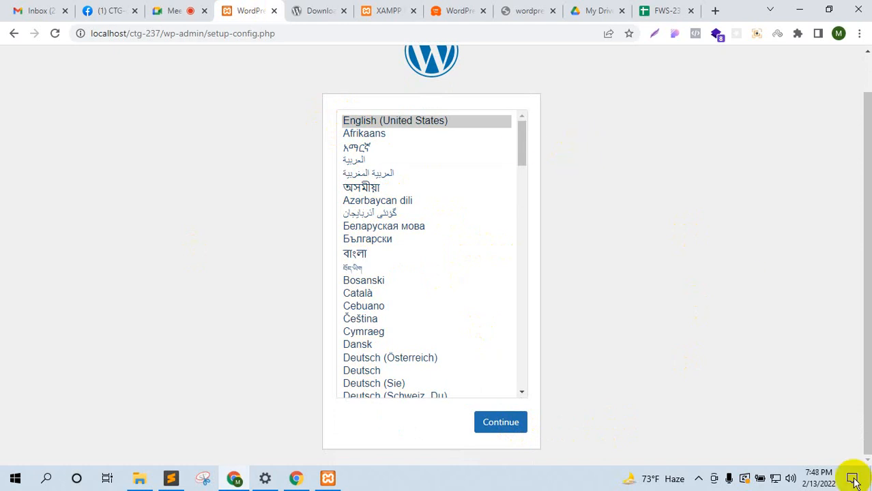
{"action": "left_click", "coordinate": [698, 481]}
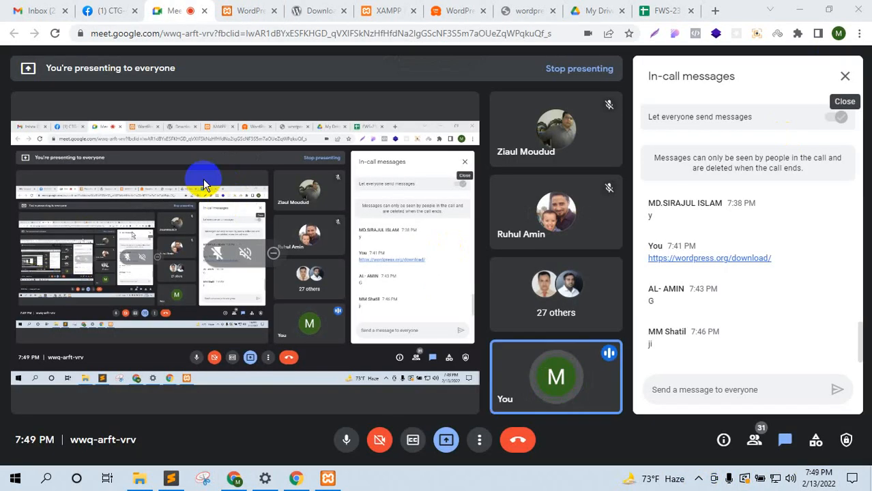
{"action": "left_click", "coordinate": [235, 9]}
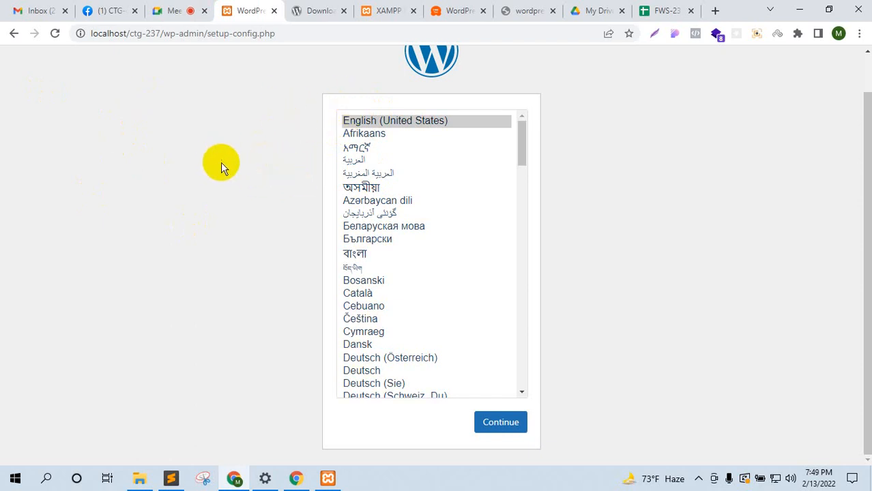
{"action": "scroll", "coordinate": [344, 91], "scroll_direction": "up", "scroll_amount": 1}
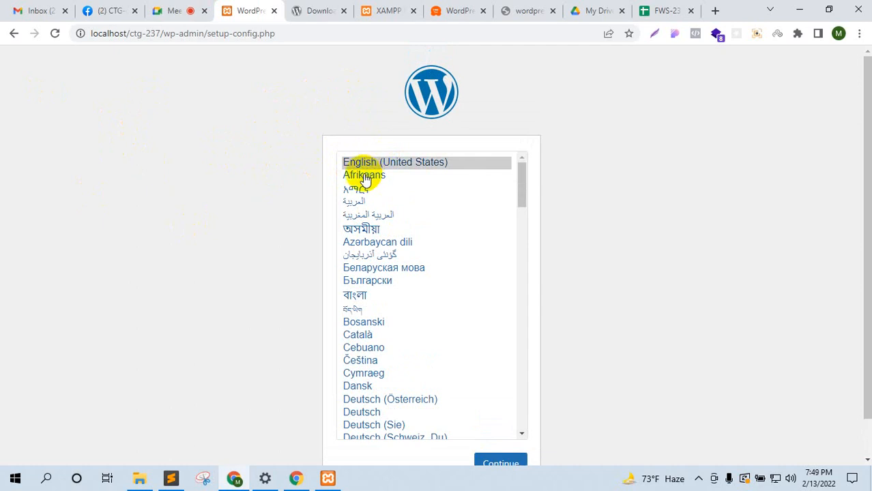
{"action": "scroll", "coordinate": [613, 286], "scroll_direction": "down", "scroll_amount": 1}
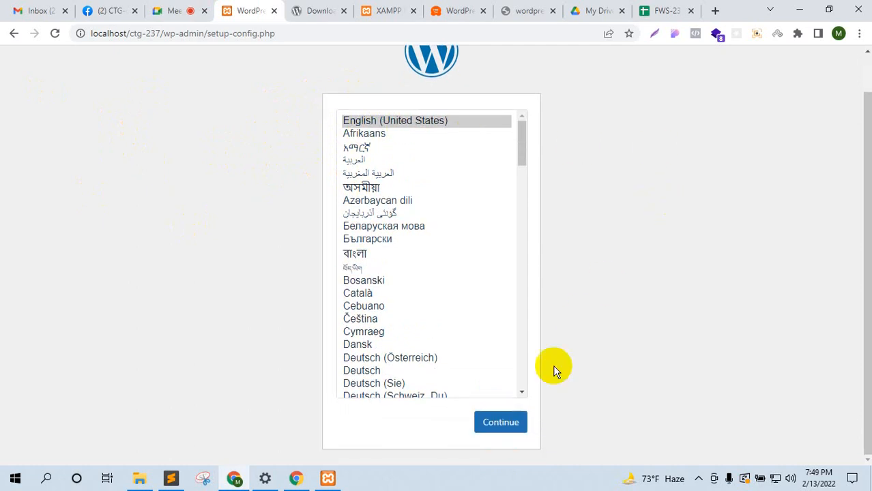
{"action": "left_click", "coordinate": [511, 420]}
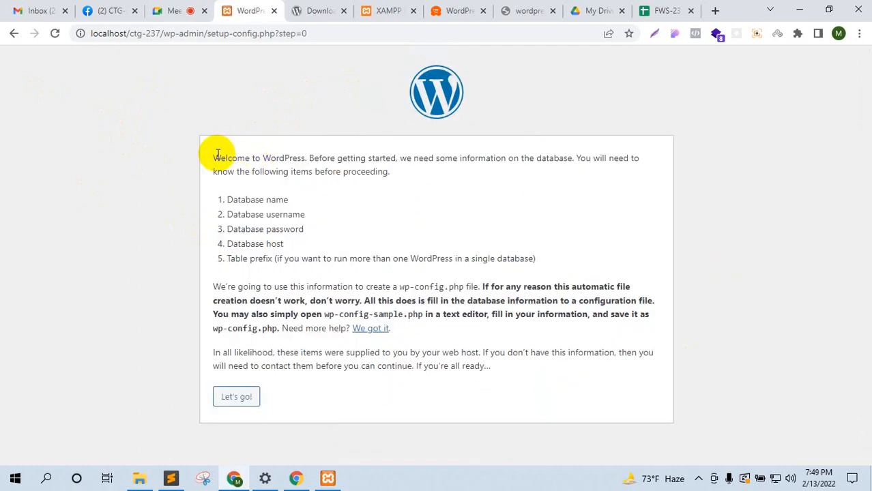
{"action": "left_click_drag", "start_coordinate": [211, 156], "coordinate": [501, 171]}
{"action": "left_click_drag", "start_coordinate": [526, 254], "coordinate": [501, 243]}
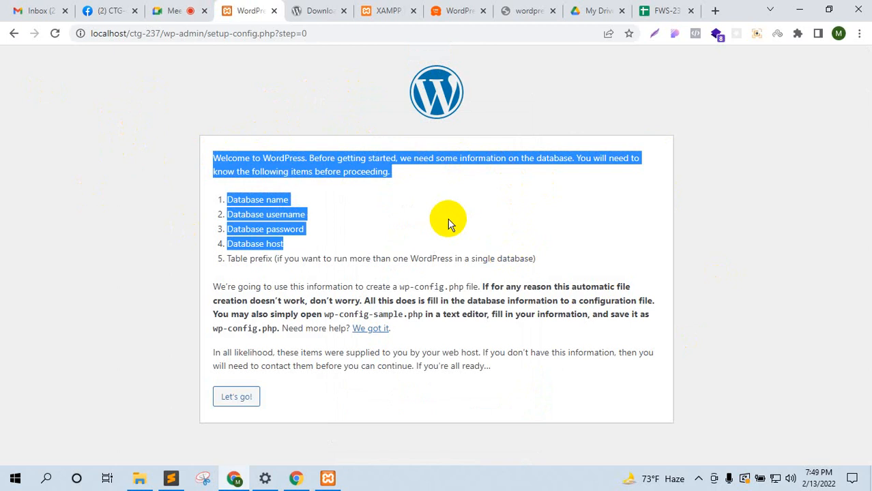
{"action": "left_click", "coordinate": [442, 217]}
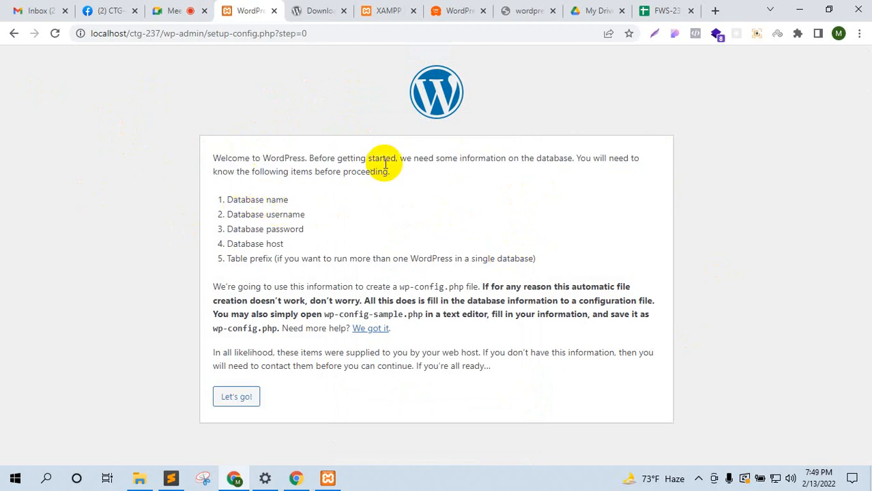
{"action": "left_click_drag", "start_coordinate": [224, 200], "coordinate": [311, 198]}
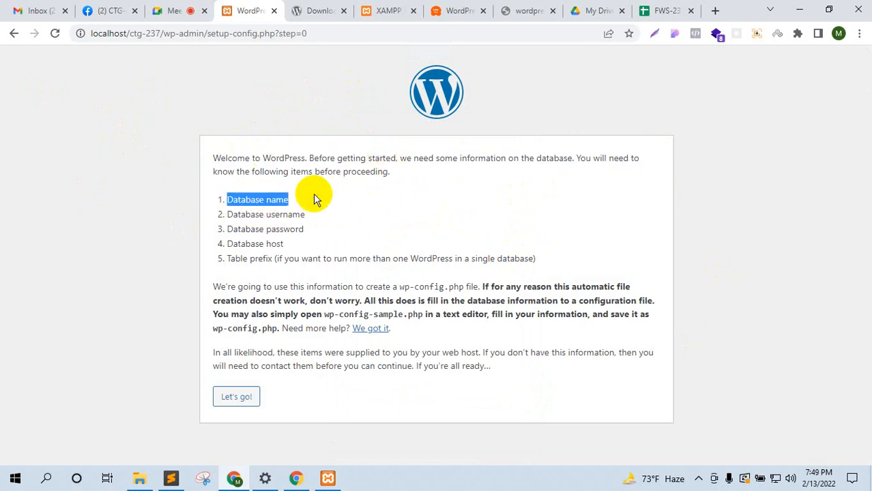
{"action": "left_click_drag", "start_coordinate": [233, 214], "coordinate": [306, 216]}
{"action": "left_click_drag", "start_coordinate": [244, 230], "coordinate": [311, 244]}
{"action": "left_click_drag", "start_coordinate": [234, 255], "coordinate": [366, 252]}
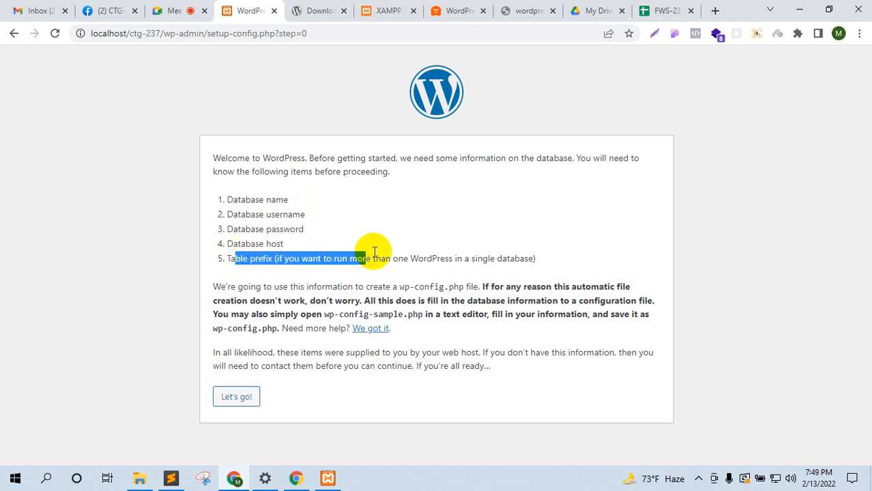
{"action": "left_click", "coordinate": [578, 130]}
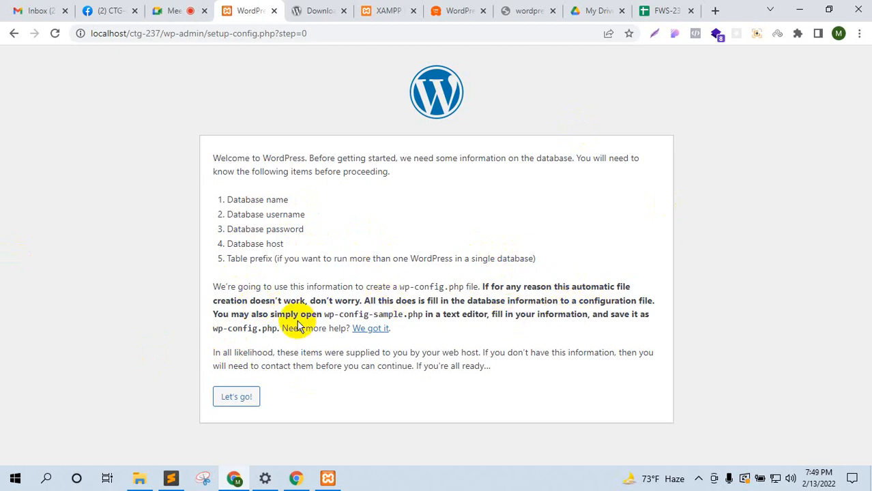
Step: Show the ctg-237 folder under xampp\htdocs and select wp-config-sample.php
{"action": "left_click", "coordinate": [139, 479]}
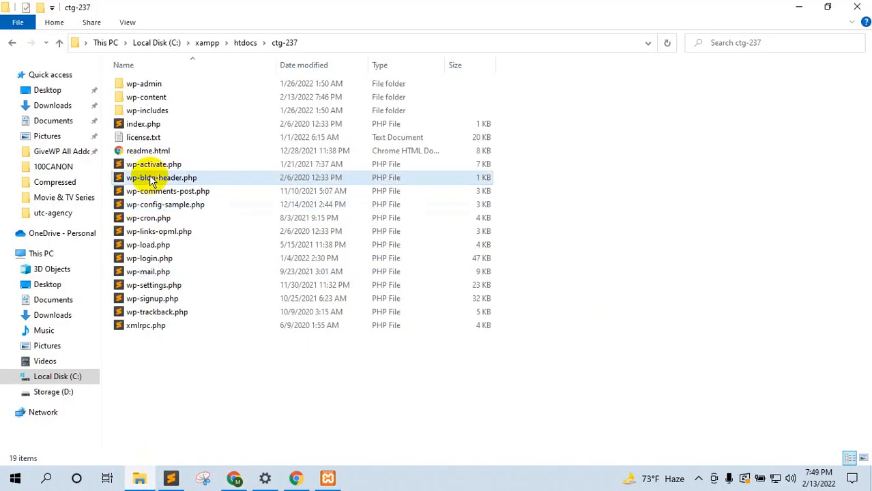
{"action": "left_click", "coordinate": [161, 209]}
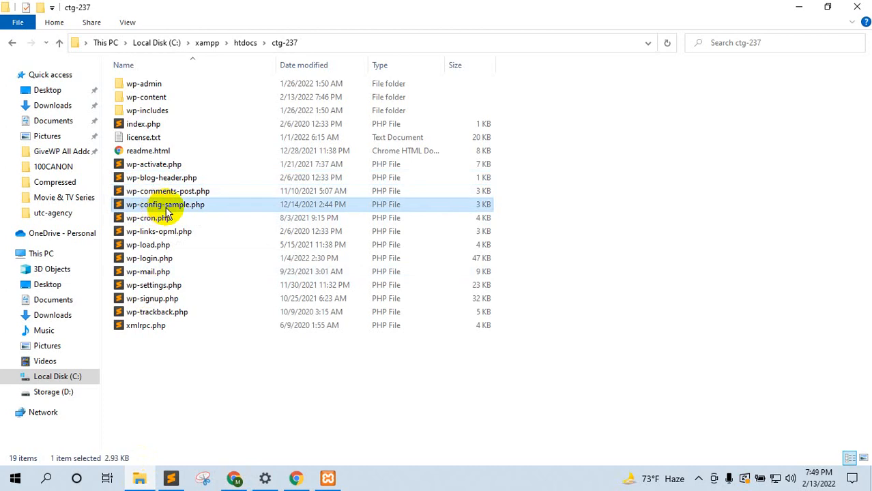
{"action": "left_click", "coordinate": [234, 477]}
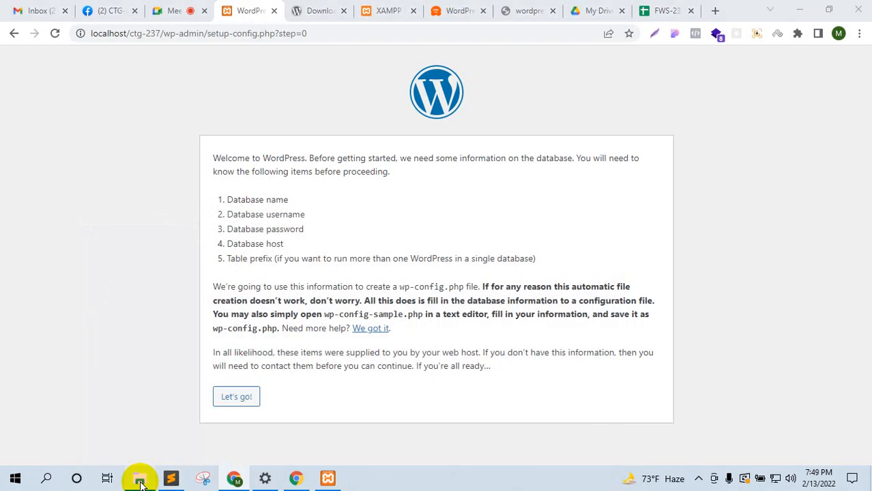
{"action": "left_click", "coordinate": [139, 478]}
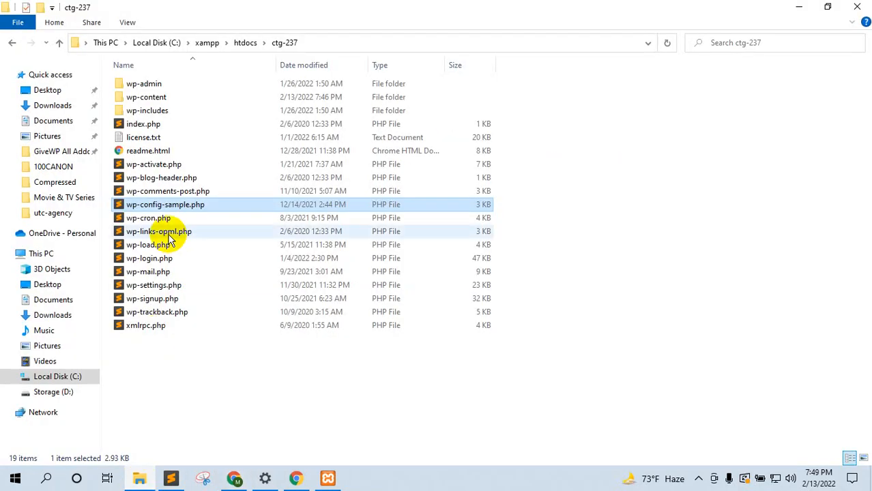
Step: Open wp-config-sample.php in Sublime Text and review DB_NAME, DB_USER, DB_PASSWORD, DB_HOST and the wp_ prefix
{"action": "double_click", "coordinate": [161, 208]}
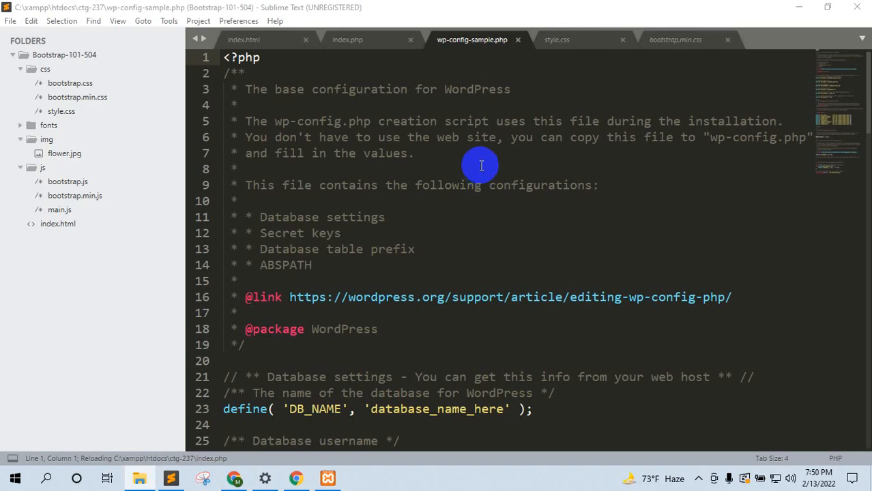
{"action": "scroll", "coordinate": [390, 295], "scroll_direction": "down", "scroll_amount": 4}
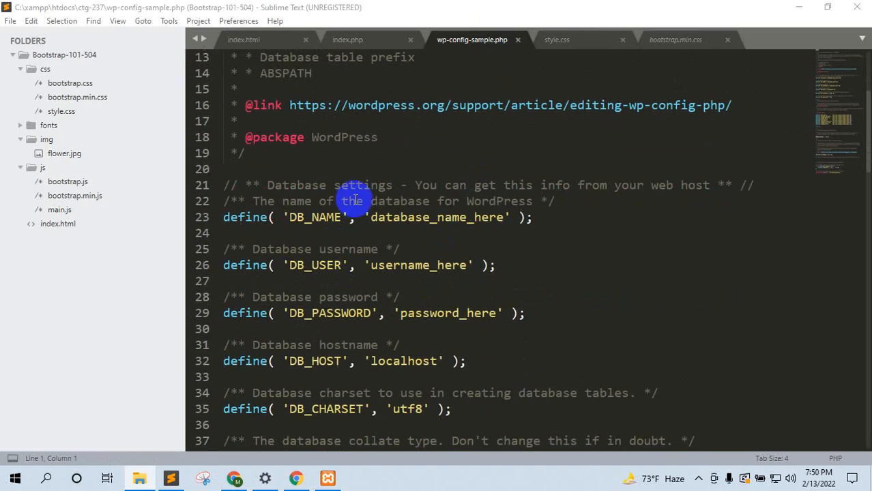
{"action": "left_click_drag", "start_coordinate": [370, 217], "coordinate": [503, 217]}
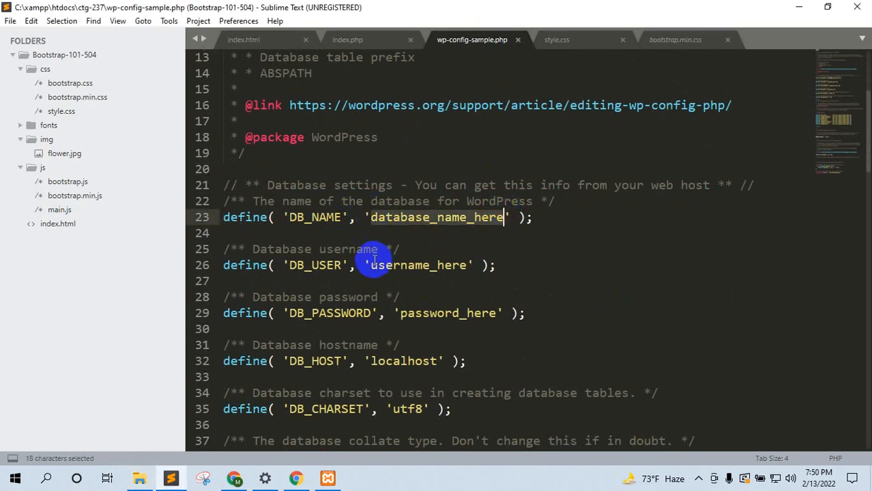
{"action": "left_click_drag", "start_coordinate": [371, 265], "coordinate": [468, 265]}
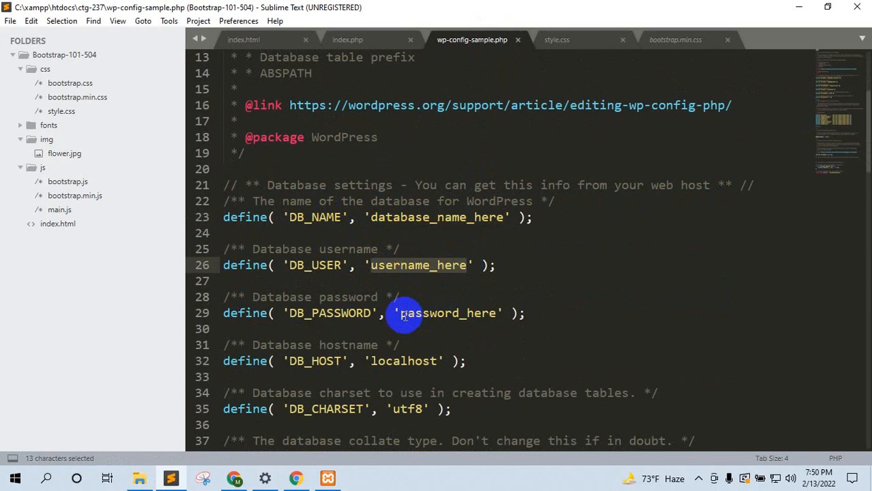
{"action": "left_click_drag", "start_coordinate": [401, 313], "coordinate": [487, 313]}
{"action": "left_click_drag", "start_coordinate": [371, 361], "coordinate": [440, 360]}
{"action": "scroll", "coordinate": [462, 292], "scroll_direction": "down", "scroll_amount": 17}
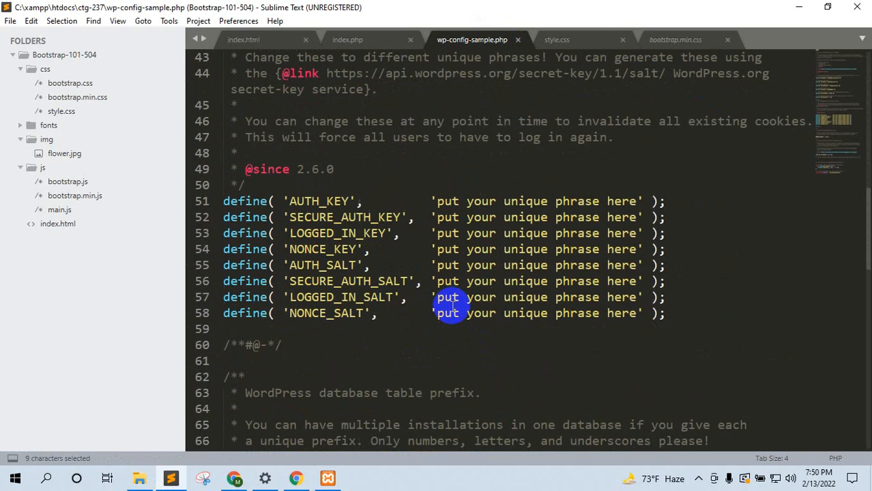
{"action": "left_click_drag", "start_coordinate": [348, 137], "coordinate": [369, 137]}
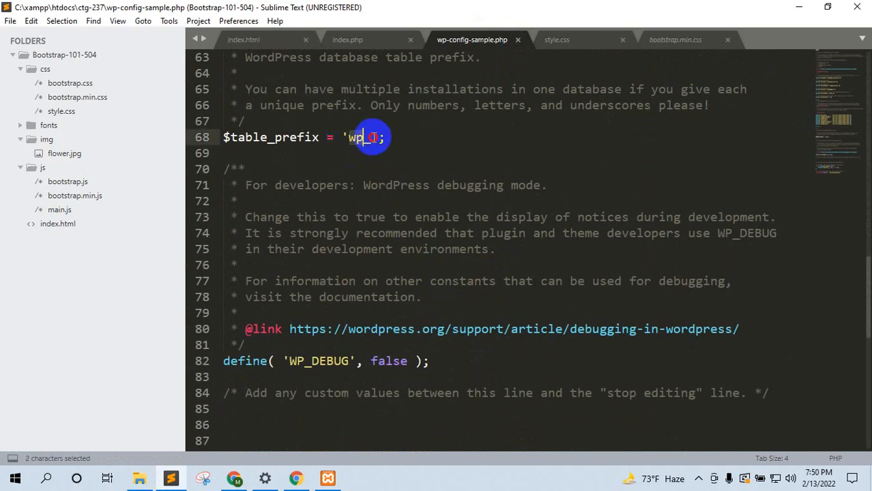
{"action": "left_click", "coordinate": [233, 480]}
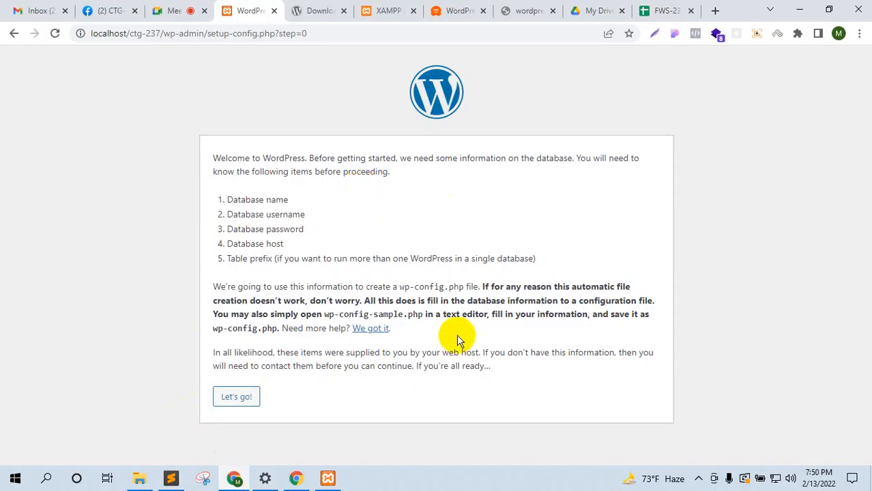
Step: Load localhost/phpmyadmin in a new tab beside Meet, confirming XAMPP's servers are running
{"action": "left_click", "coordinate": [174, 7]}
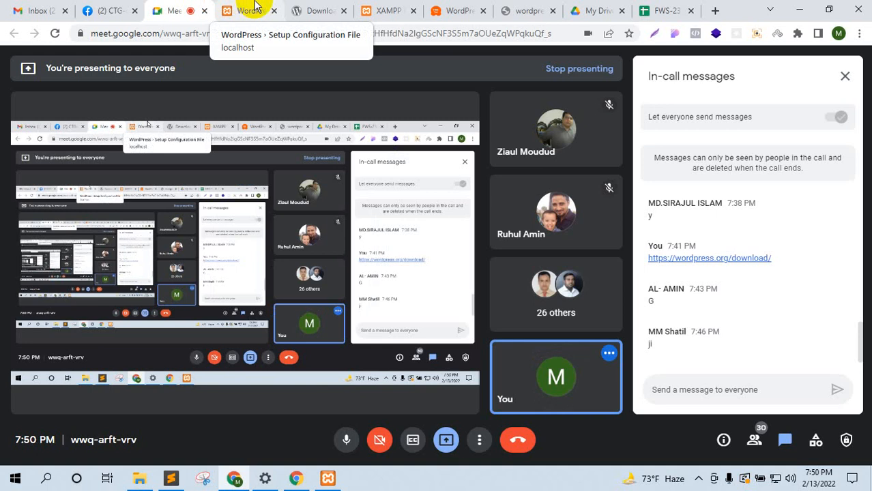
{"action": "left_click", "coordinate": [255, 7]}
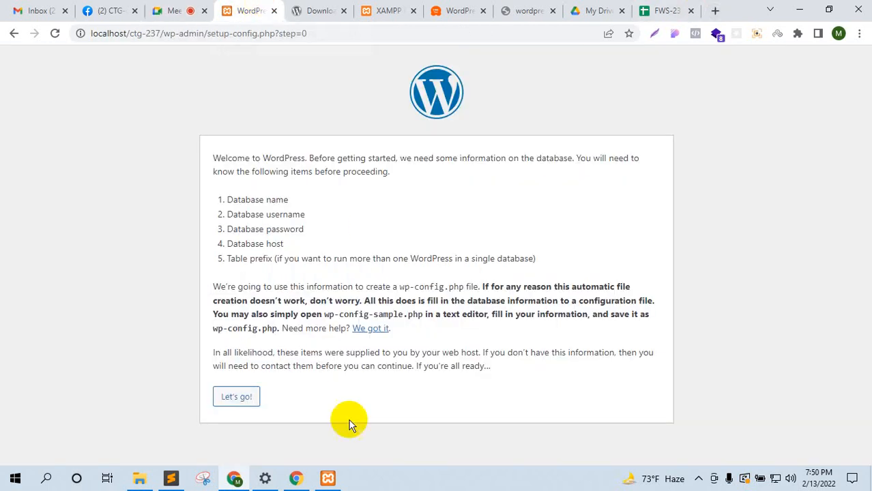
{"action": "left_click", "coordinate": [714, 9]}
{"action": "left_click_drag", "start_coordinate": [687, 7], "coordinate": [256, 9]}
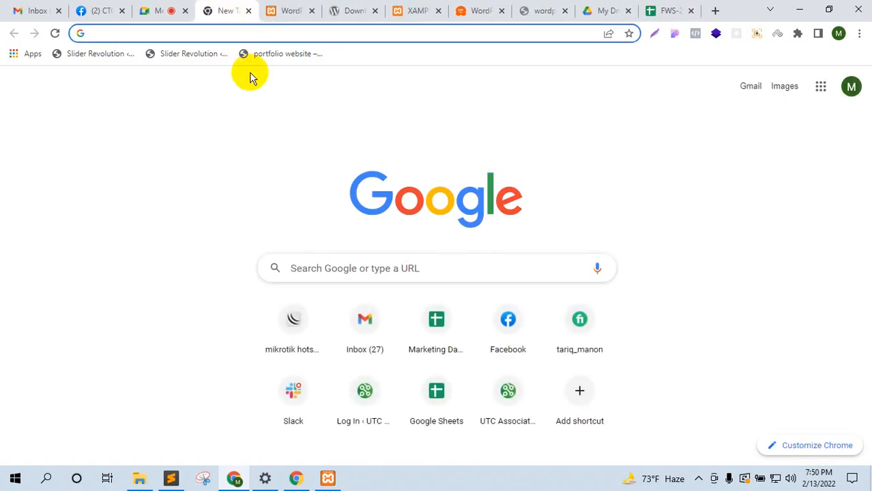
{"action": "type", "text": "localhost"}
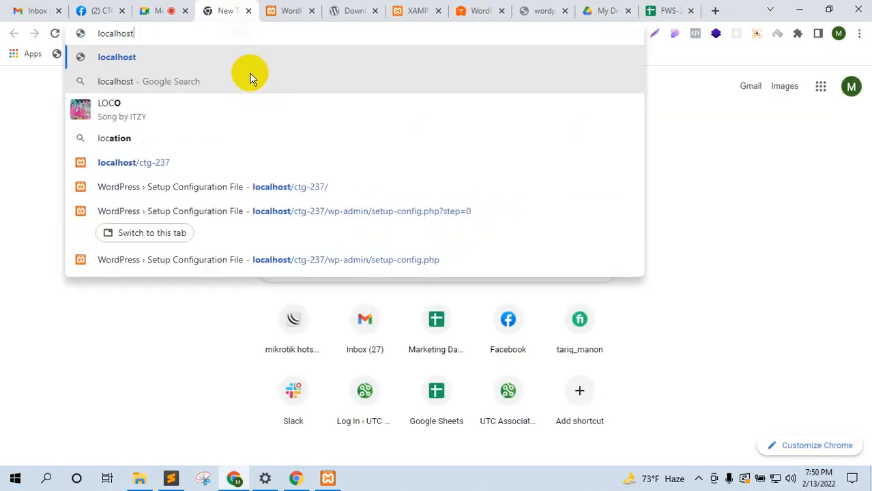
{"action": "type", "text": "/phpmyadmin"}
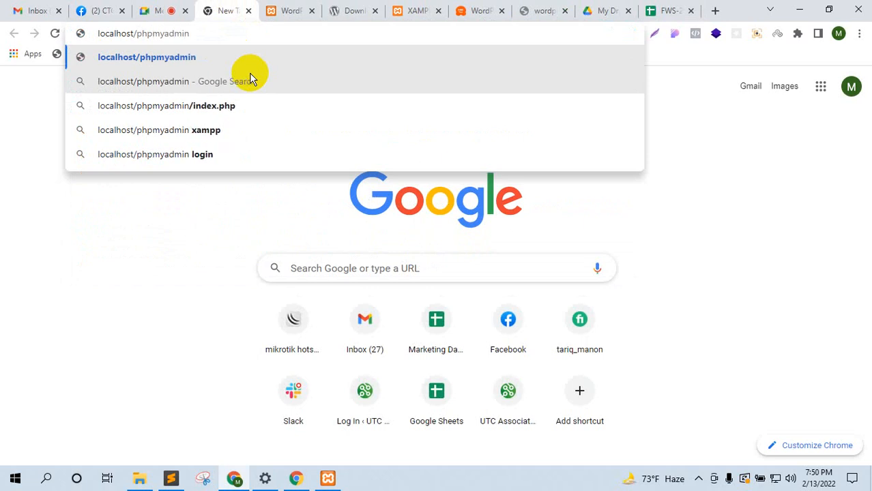
{"action": "key", "text": "Return"}
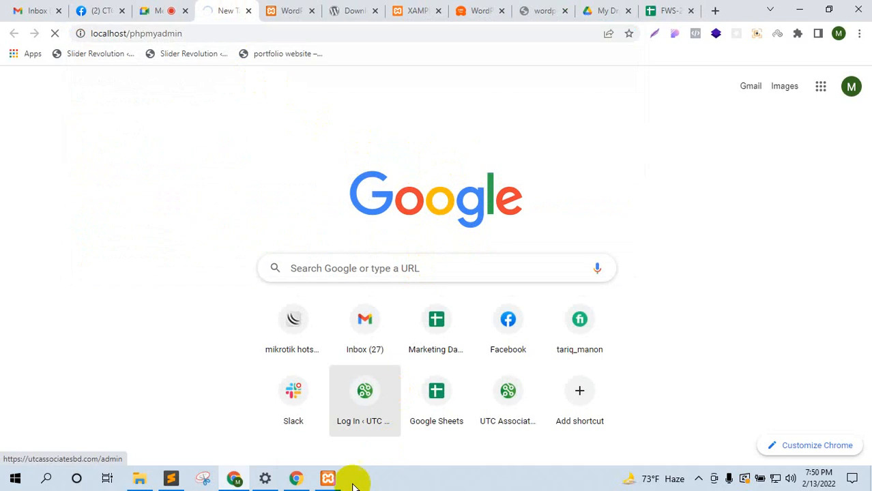
{"action": "left_click", "coordinate": [330, 478]}
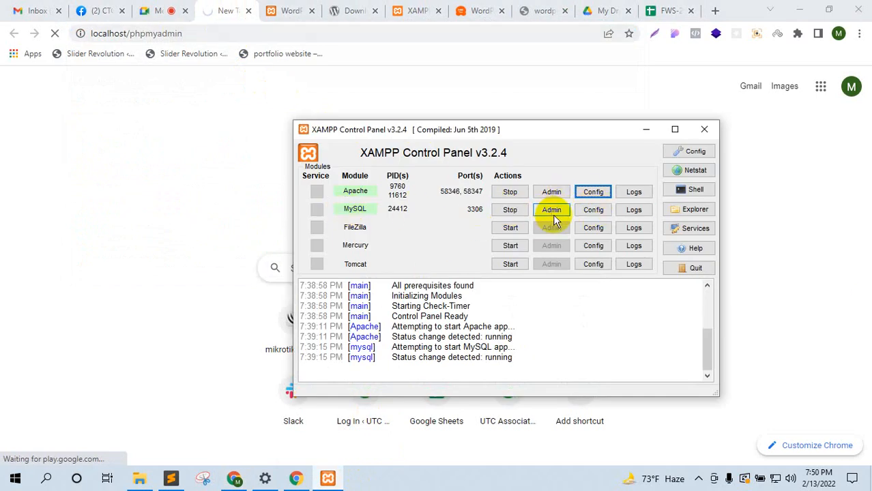
{"action": "left_click", "coordinate": [158, 239]}
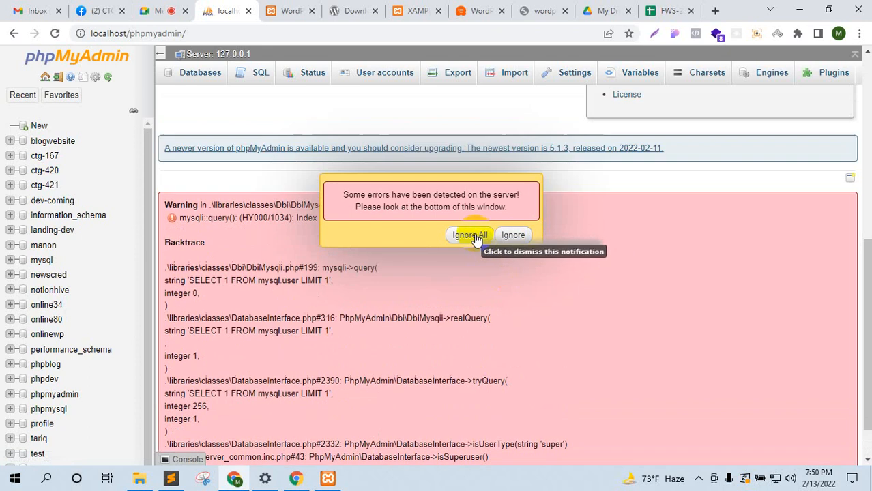
Step: Dismiss the server errors and enter ctg237 as the new database name
{"action": "left_click", "coordinate": [470, 235]}
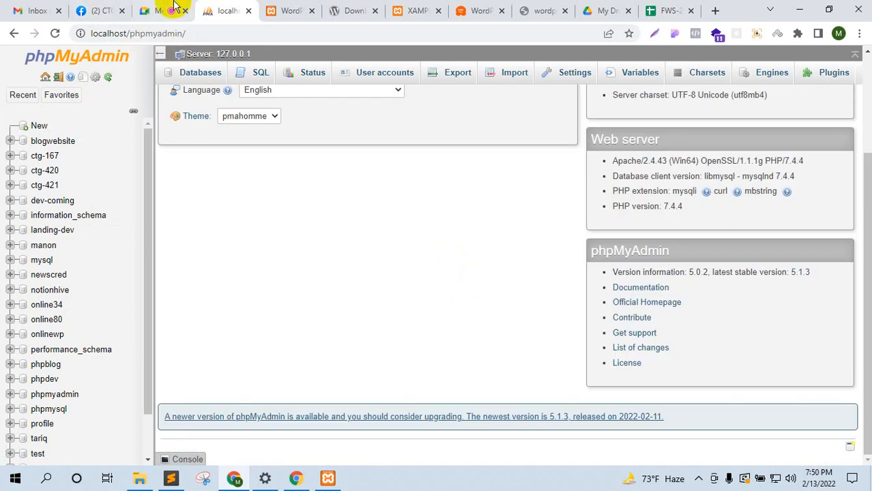
{"action": "left_click", "coordinate": [44, 130]}
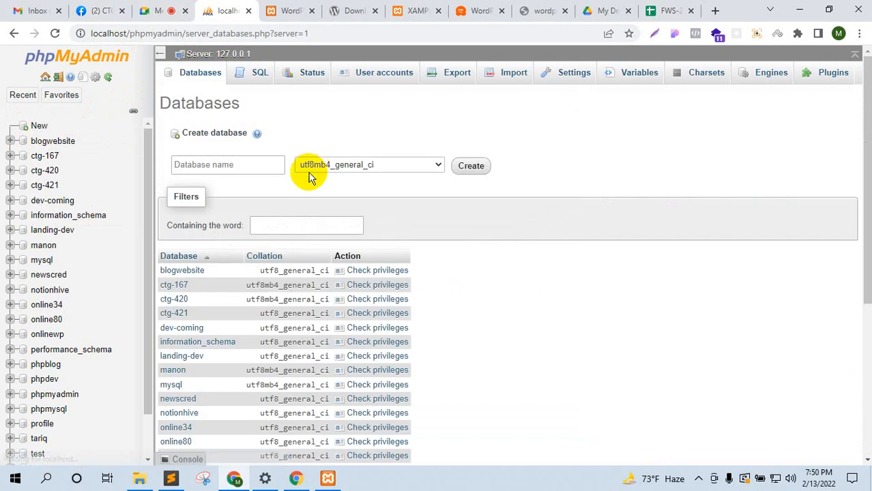
{"action": "left_click", "coordinate": [201, 165]}
{"action": "type", "text": "ctg"}
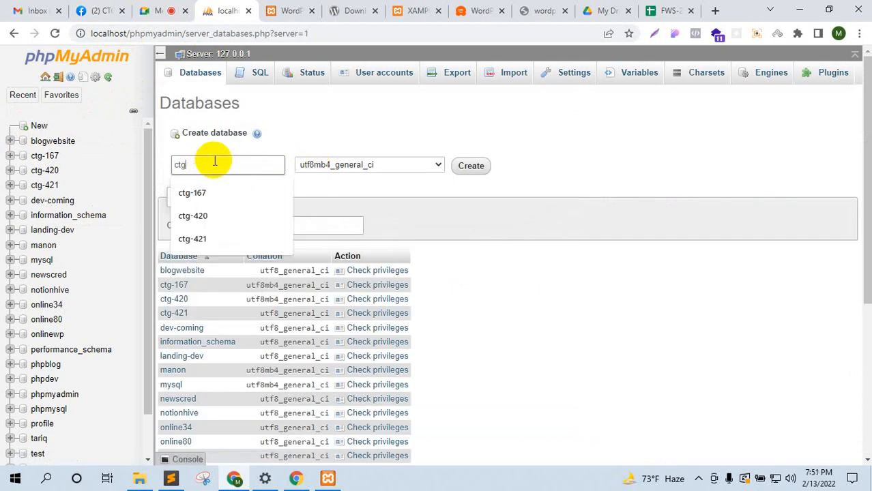
{"action": "type", "text": "23"}
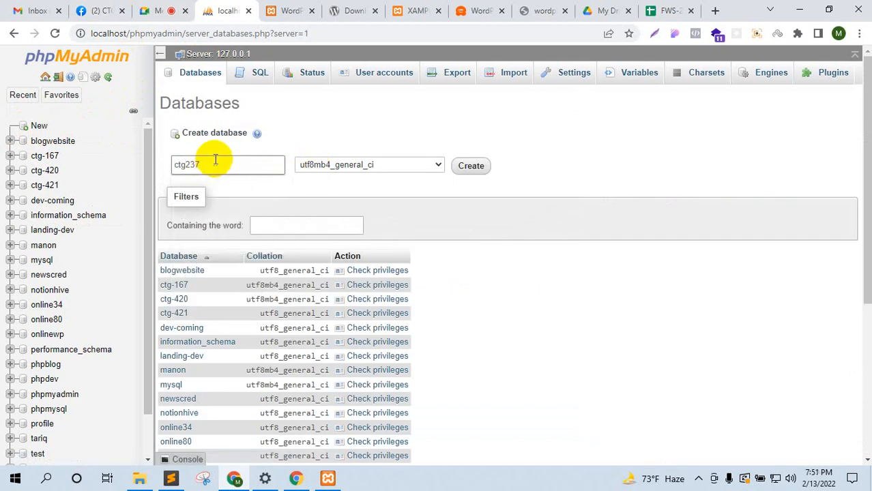
{"action": "type", "text": "7"}
{"action": "left_click_drag", "start_coordinate": [204, 163], "coordinate": [161, 169]}
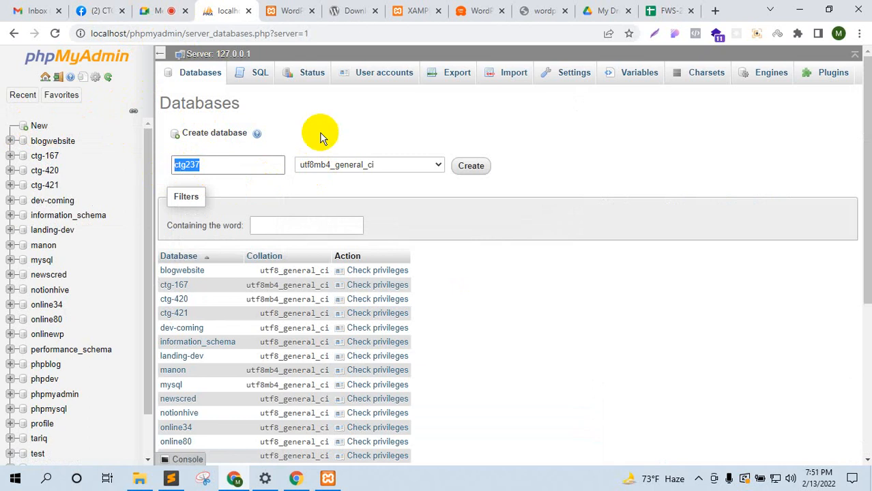
{"action": "left_click", "coordinate": [345, 128]}
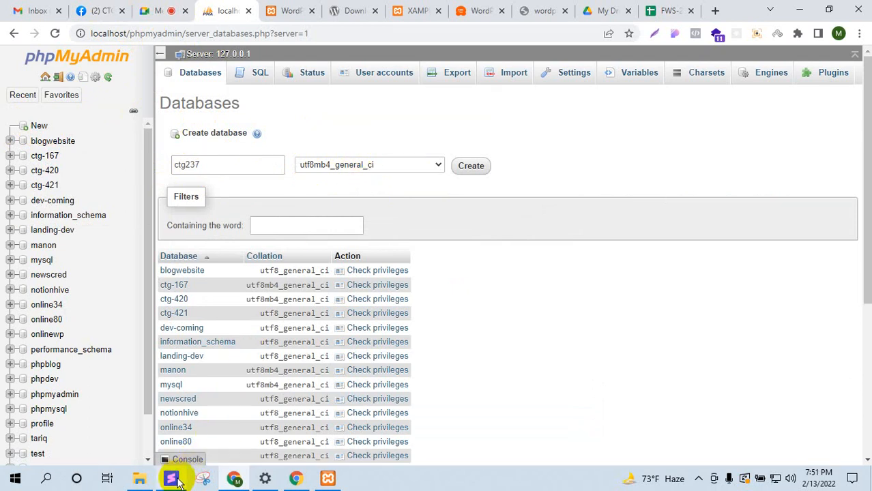
{"action": "left_click", "coordinate": [171, 478]}
Step: Check the charset="utf-8" attribute on line 5 of index.html, then minimize Sublime Text
{"action": "left_click", "coordinate": [259, 39]}
{"action": "scroll", "coordinate": [356, 173], "scroll_direction": "up", "scroll_amount": 5}
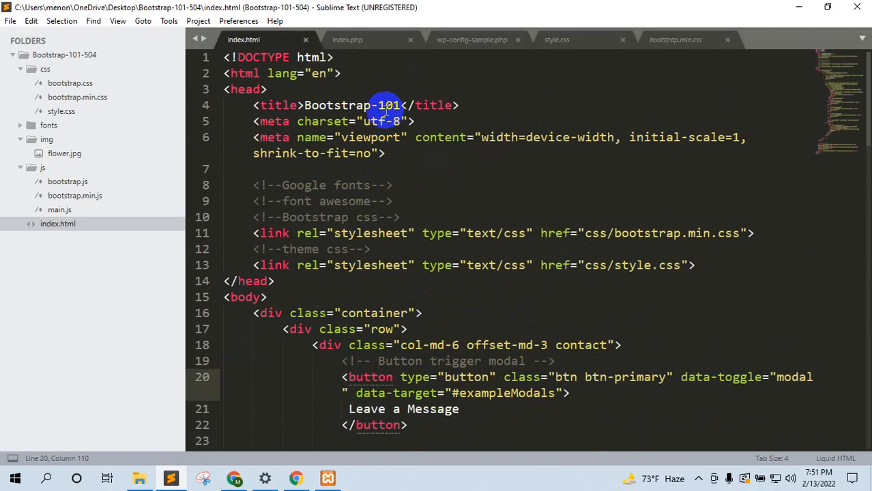
{"action": "left_click_drag", "start_coordinate": [402, 122], "coordinate": [297, 122]}
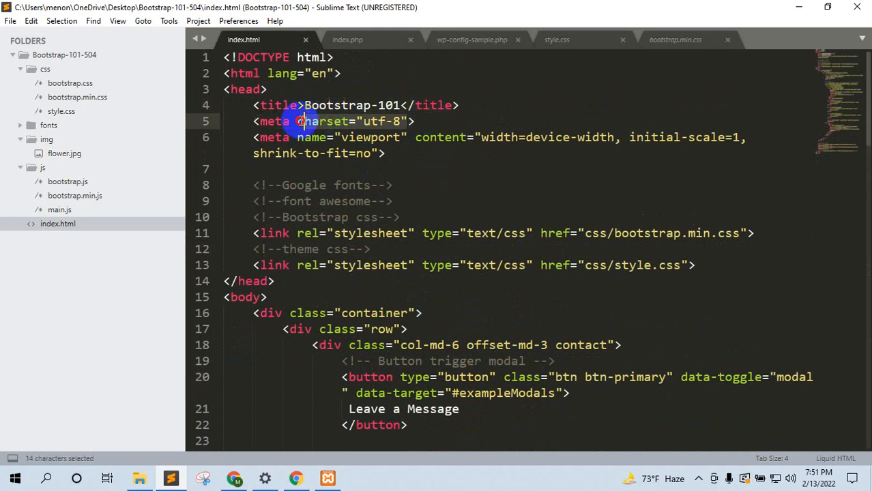
{"action": "left_click", "coordinate": [793, 7]}
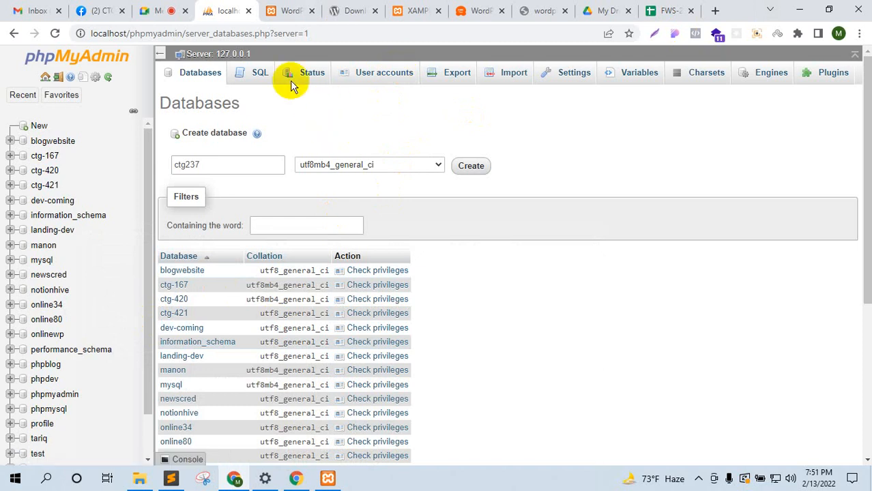
Step: Choose utf8_general_ci as the collation for the ctg237 database
{"action": "left_click", "coordinate": [379, 168]}
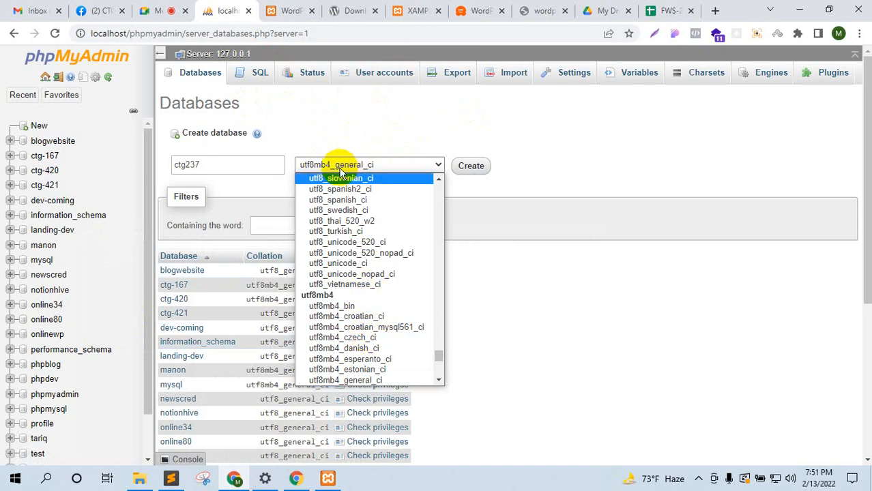
{"action": "scroll", "coordinate": [382, 355], "scroll_direction": "down", "scroll_amount": 2}
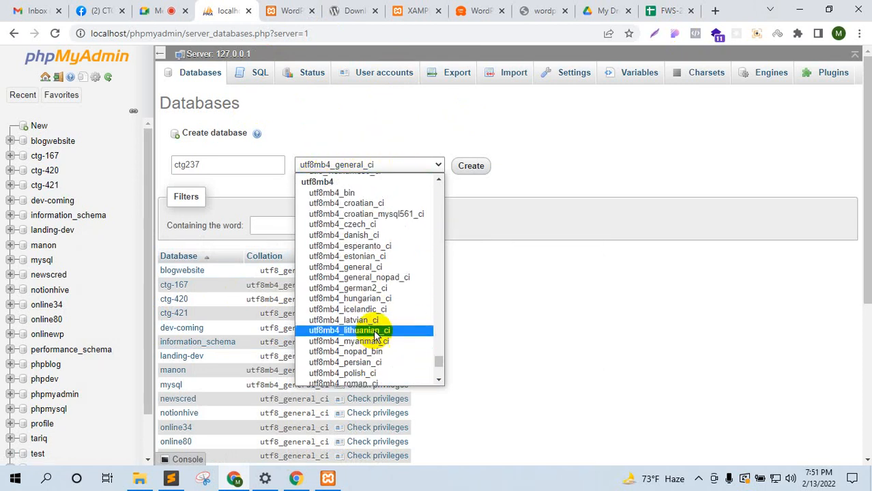
{"action": "scroll", "coordinate": [372, 319], "scroll_direction": "up", "scroll_amount": 4}
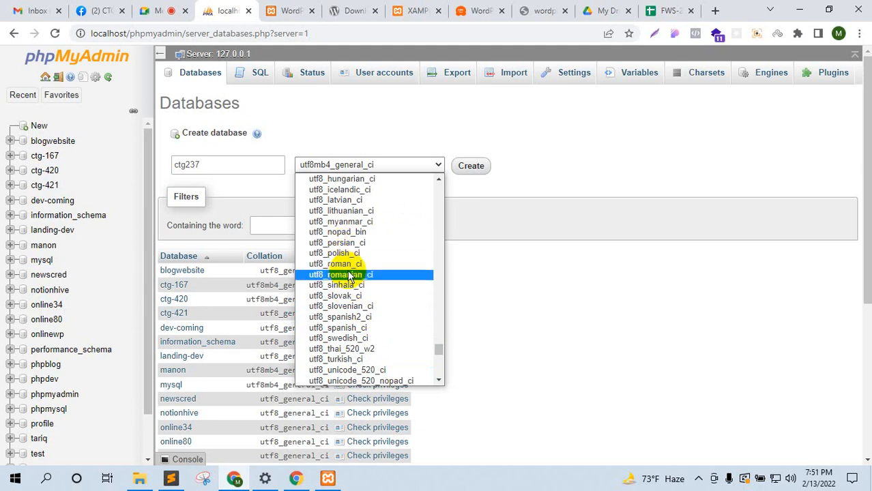
{"action": "scroll", "coordinate": [348, 269], "scroll_direction": "up", "scroll_amount": 4}
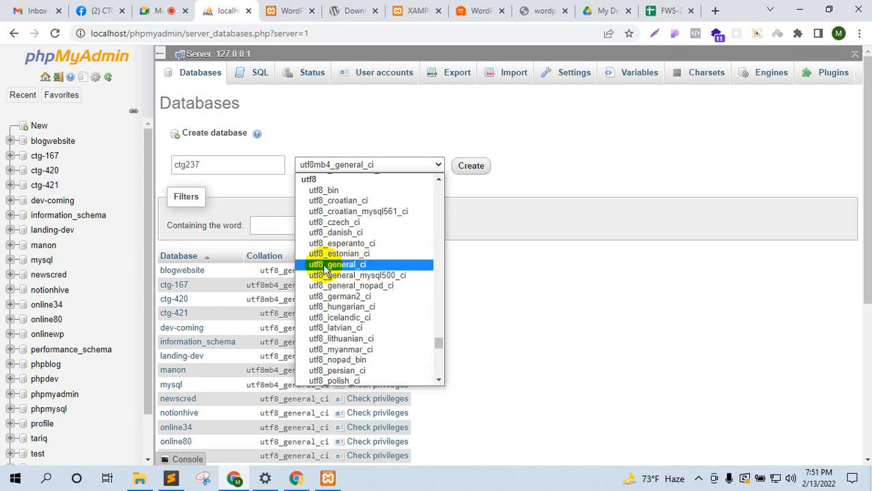
{"action": "left_click", "coordinate": [340, 266]}
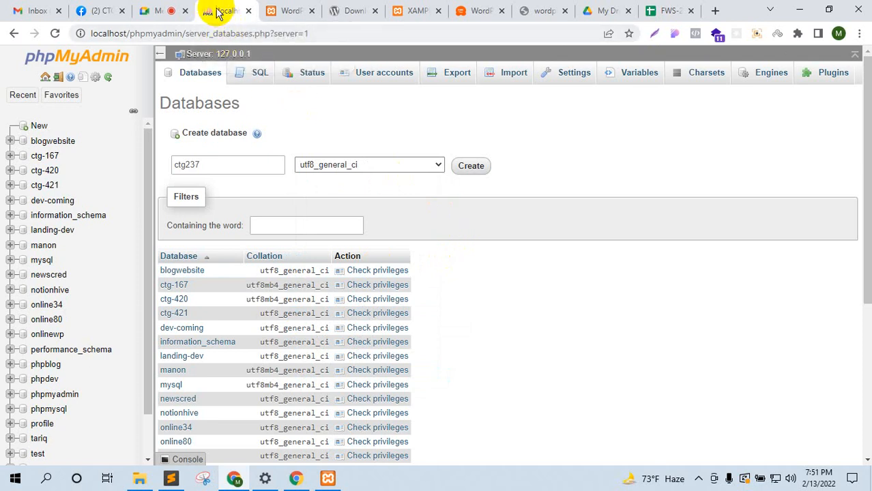
{"action": "left_click", "coordinate": [181, 4]}
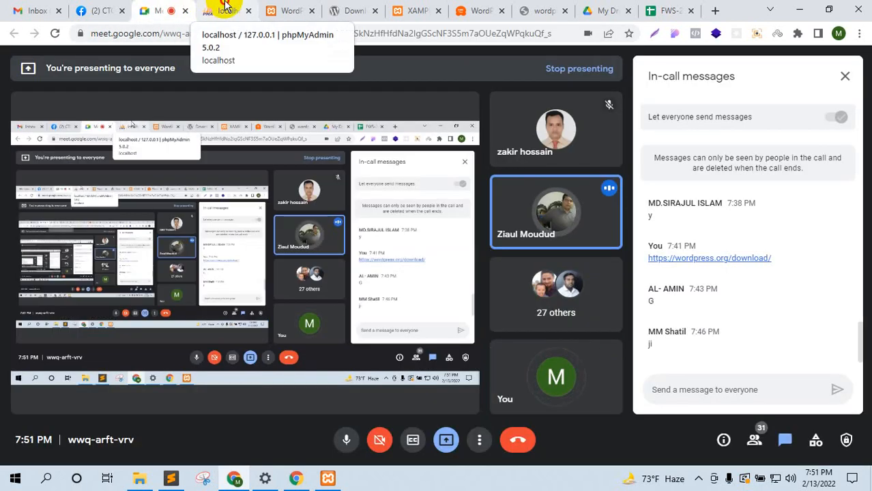
{"action": "left_click", "coordinate": [227, 9]}
Step: Replace the Meet chat panel with the participant list, then return to phpMyAdmin
{"action": "left_click", "coordinate": [176, 6]}
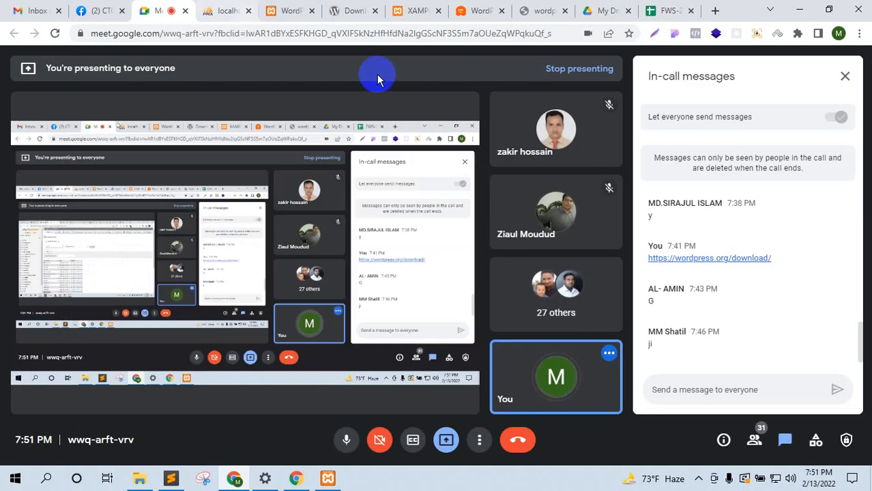
{"action": "left_click", "coordinate": [790, 450]}
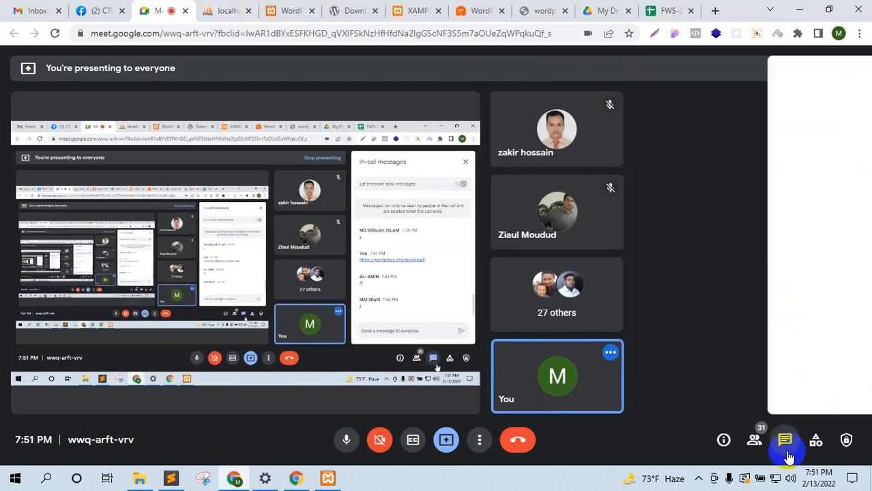
{"action": "left_click", "coordinate": [753, 442]}
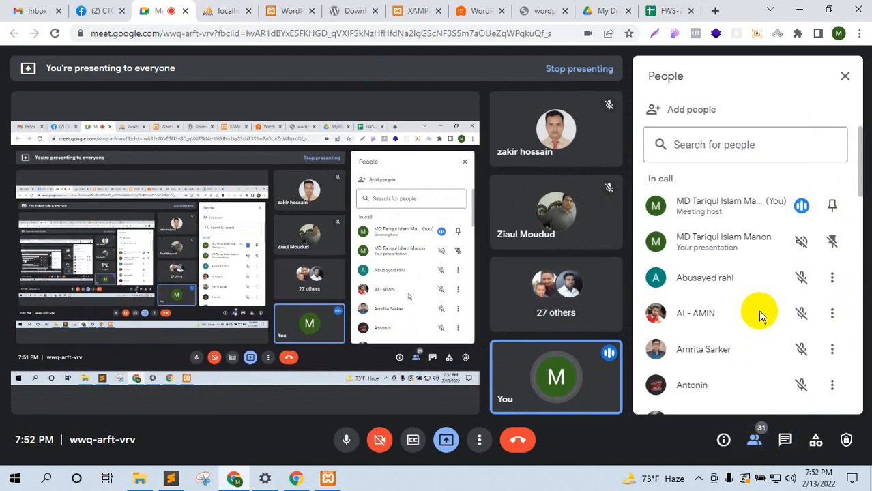
{"action": "scroll", "coordinate": [762, 334], "scroll_direction": "down", "scroll_amount": 5}
{"action": "scroll", "coordinate": [762, 344], "scroll_direction": "down", "scroll_amount": 5}
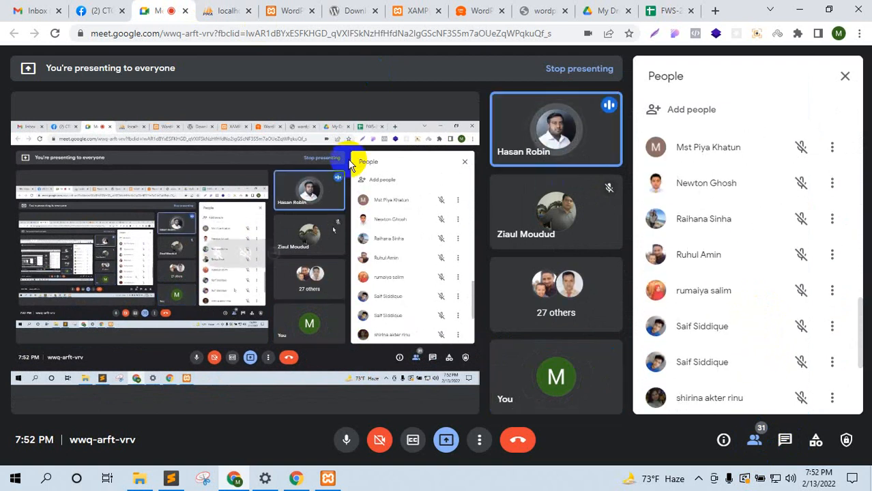
{"action": "left_click", "coordinate": [227, 10]}
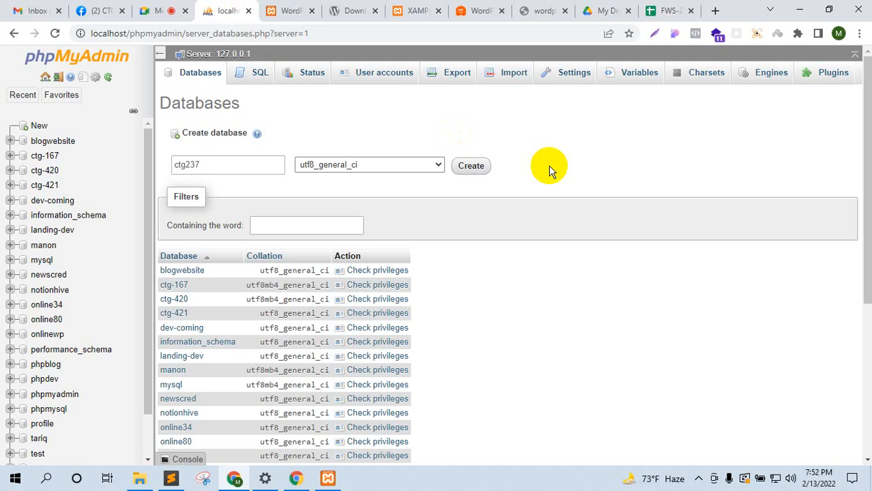
Step: Create the ctg237 database in phpMyAdmin
{"action": "left_click", "coordinate": [162, 9]}
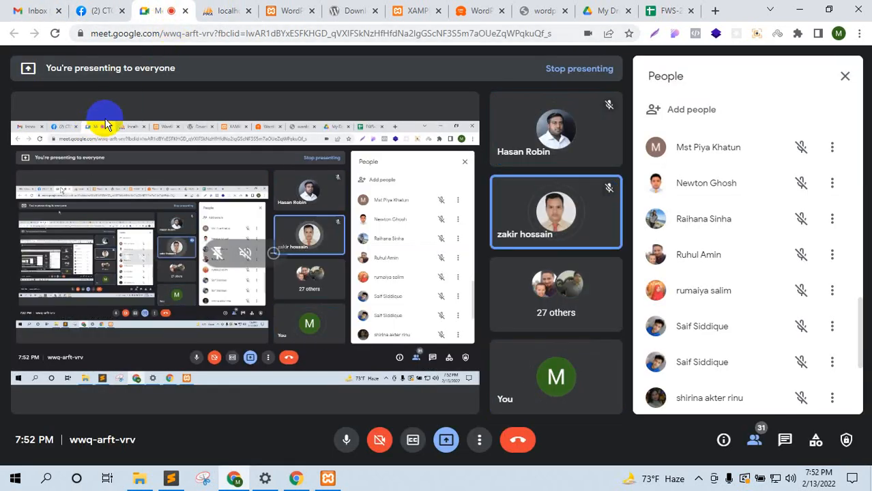
{"action": "left_click", "coordinate": [230, 10]}
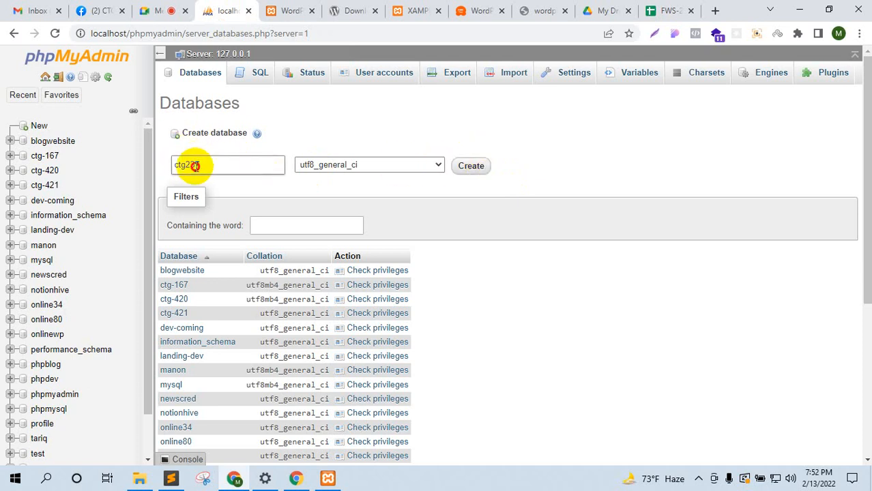
{"action": "left_click_drag", "start_coordinate": [195, 165], "coordinate": [165, 165]}
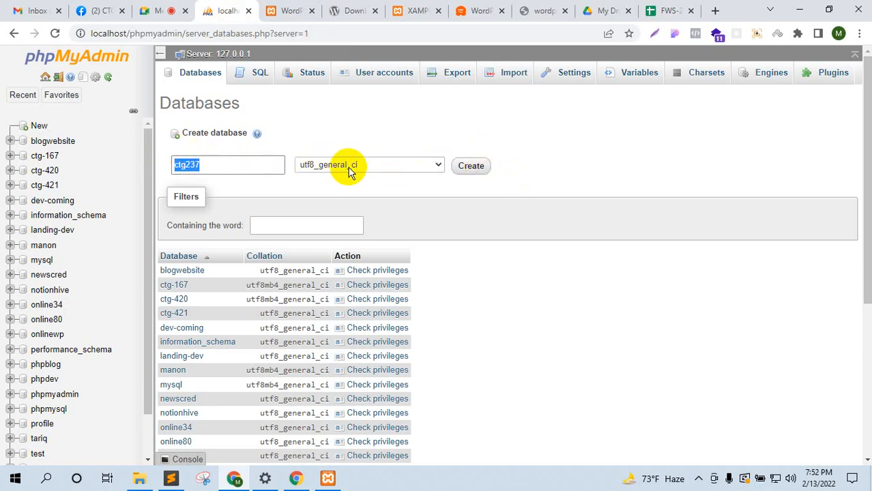
{"action": "left_click", "coordinate": [460, 166]}
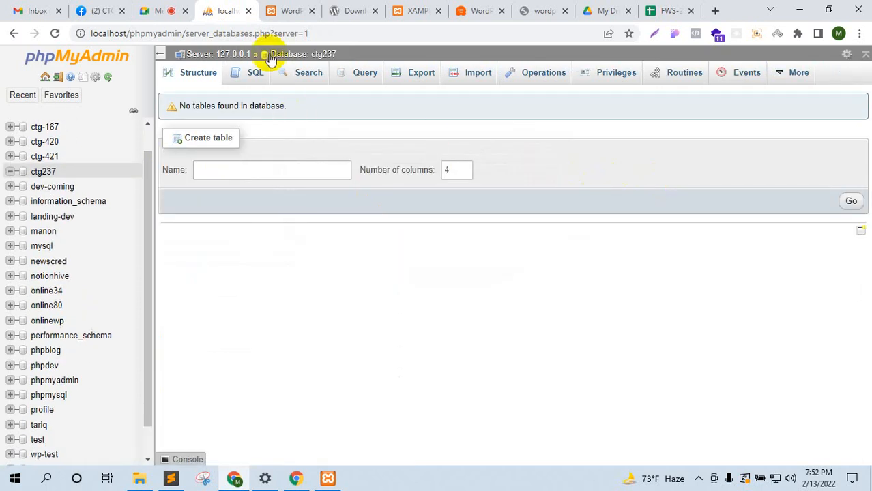
{"action": "left_click", "coordinate": [170, 11]}
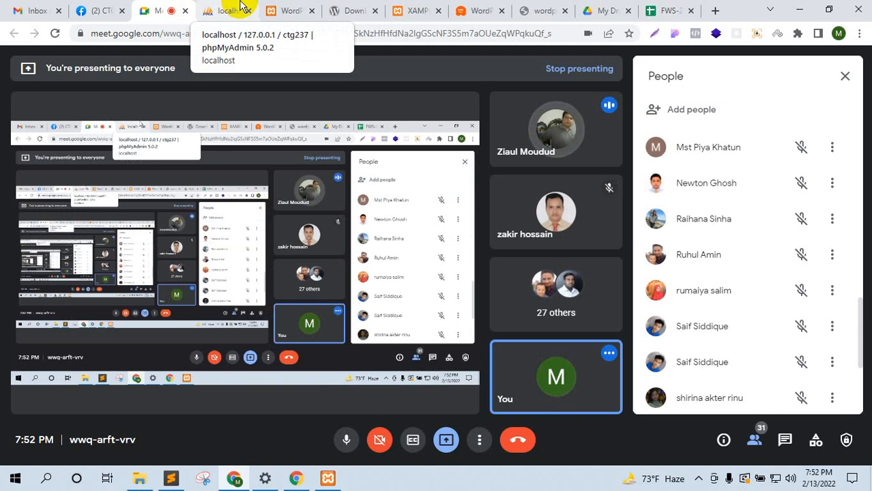
{"action": "left_click", "coordinate": [229, 11]}
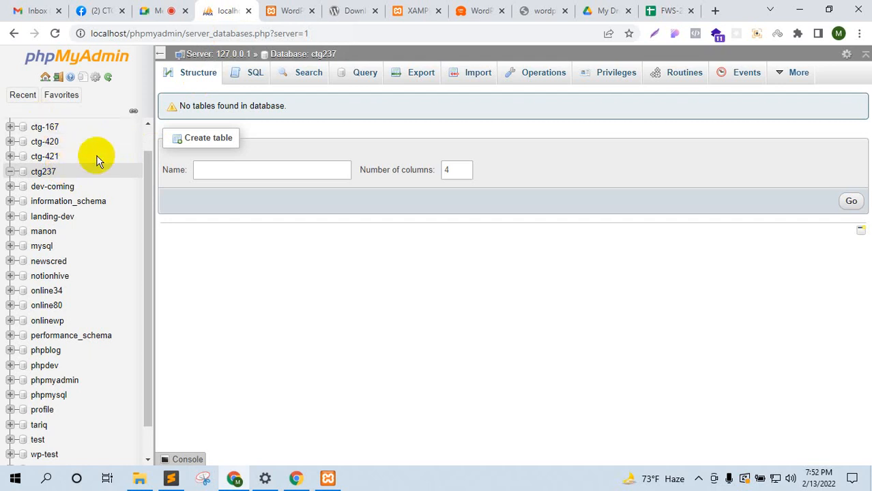
Step: Go back to phpMyAdmin's New database page from the database list
{"action": "left_click", "coordinate": [154, 10]}
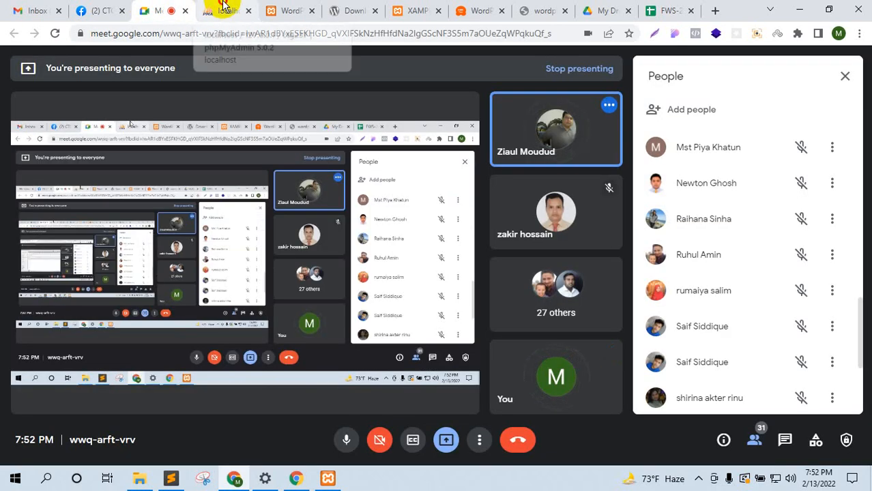
{"action": "left_click", "coordinate": [227, 8]}
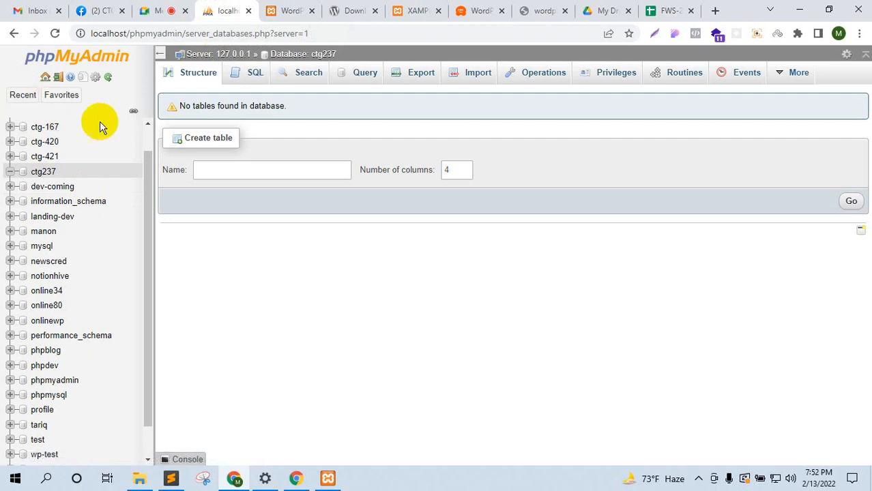
{"action": "scroll", "coordinate": [99, 174], "scroll_direction": "up", "scroll_amount": 1}
{"action": "left_click", "coordinate": [39, 128]}
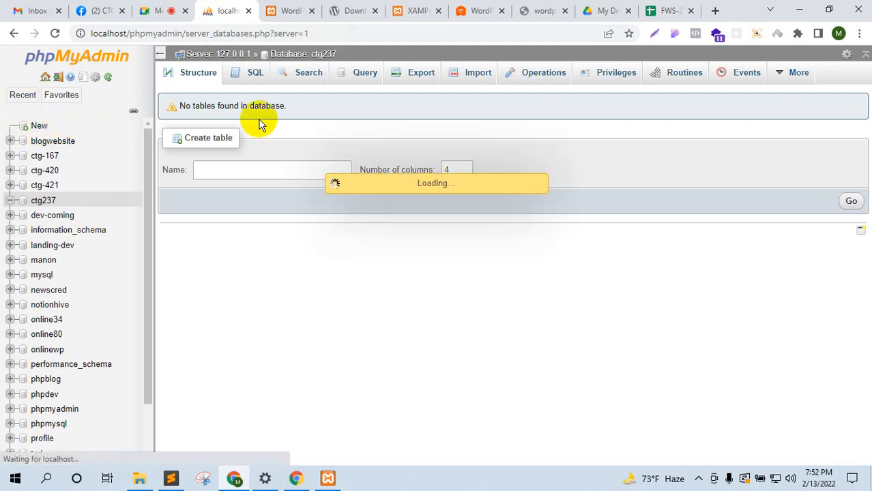
Step: Create a database named fws-237 with utf8_general_ci collation
{"action": "left_click", "coordinate": [228, 158]}
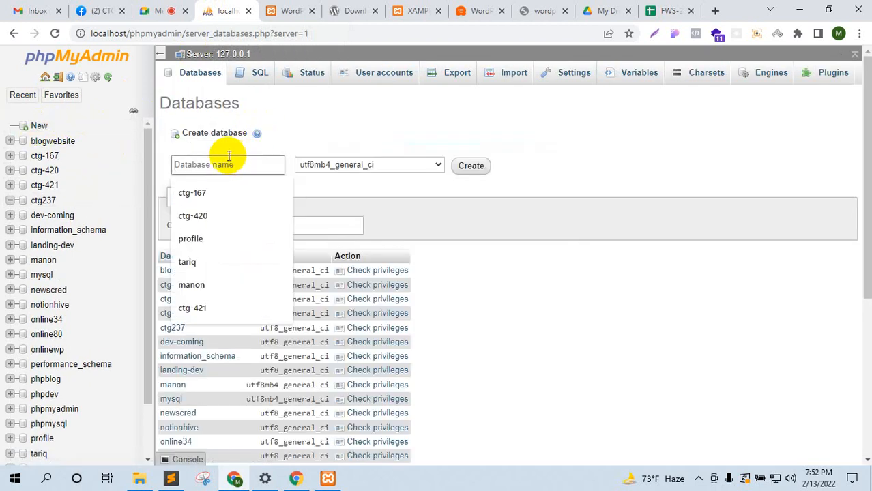
{"action": "type", "text": "fws-237"}
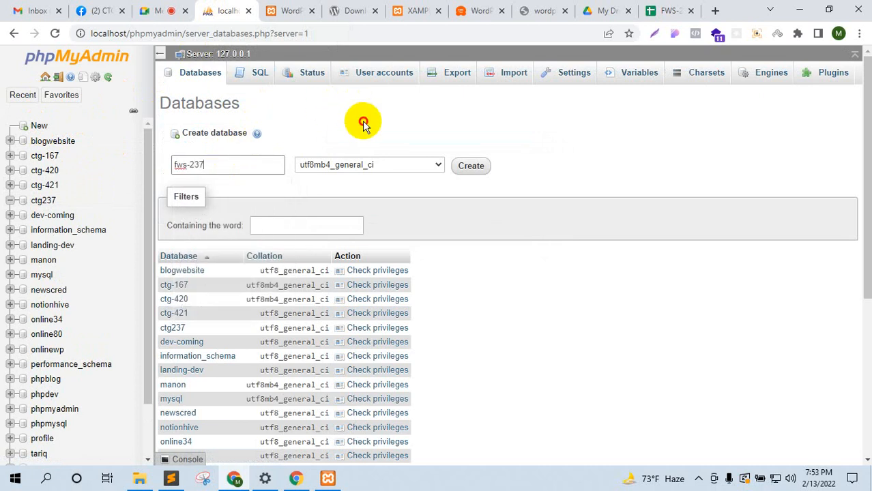
{"action": "left_click", "coordinate": [369, 165]}
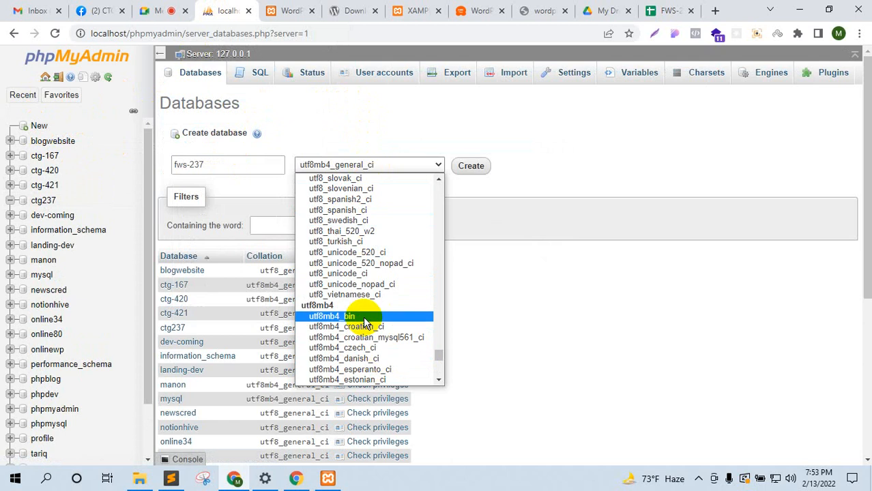
{"action": "scroll", "coordinate": [362, 307], "scroll_direction": "up", "scroll_amount": 2}
{"action": "scroll", "coordinate": [360, 287], "scroll_direction": "up", "scroll_amount": 2}
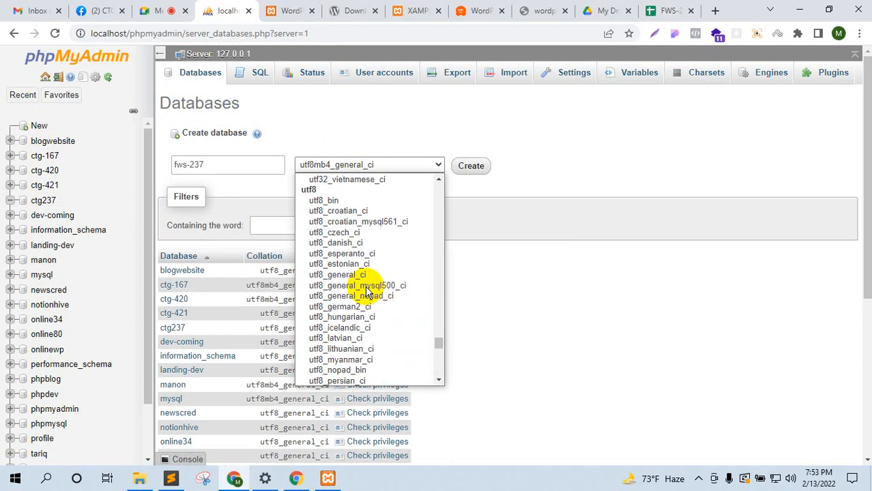
{"action": "left_click", "coordinate": [345, 275]}
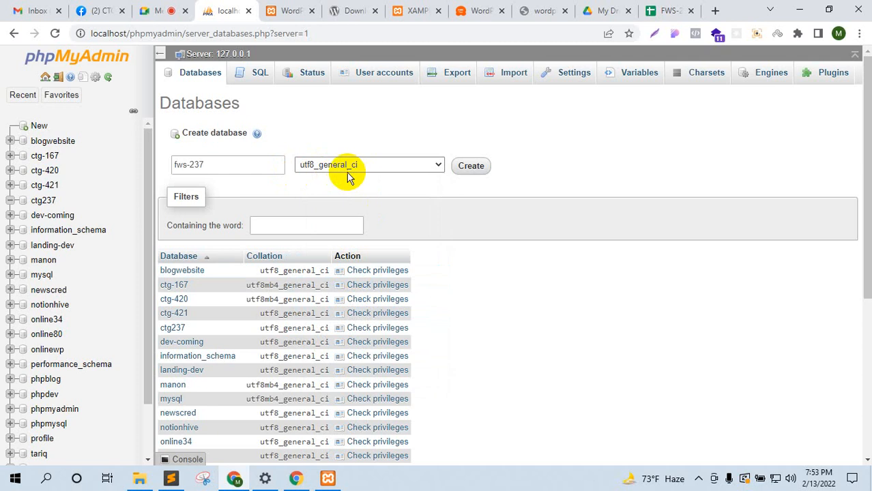
{"action": "left_click", "coordinate": [162, 10]}
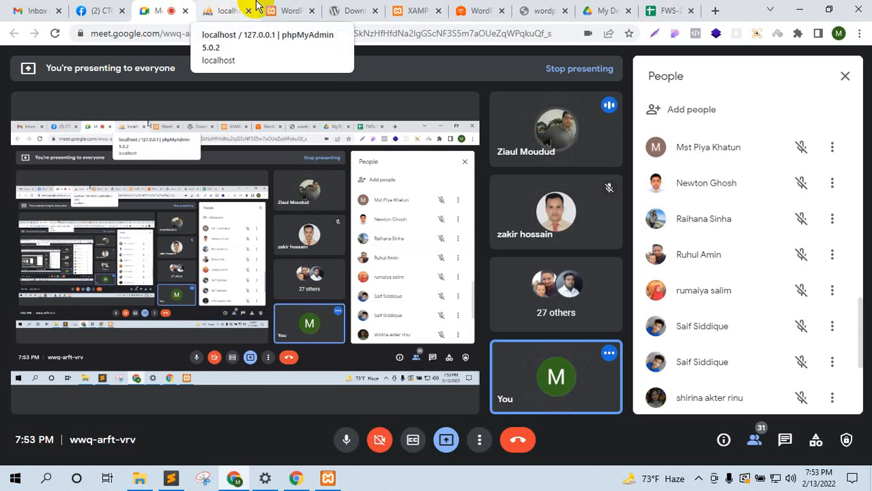
{"action": "left_click", "coordinate": [256, 7]}
{"action": "left_click", "coordinate": [471, 166]}
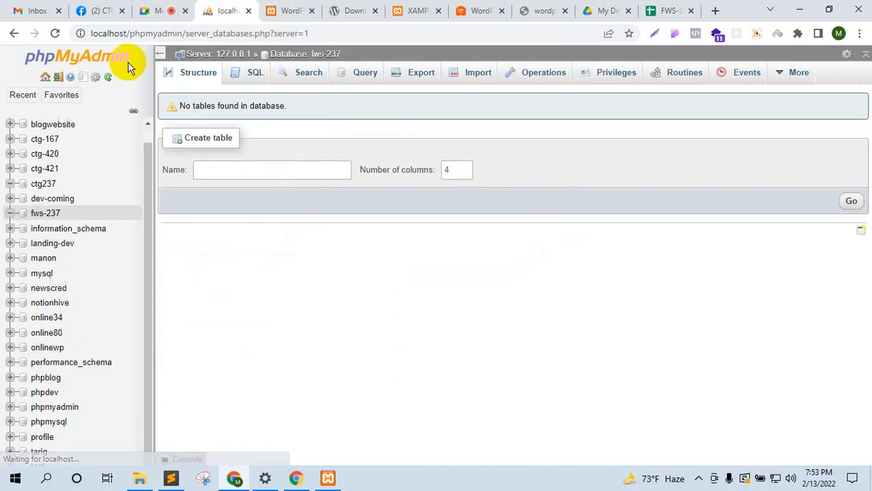
{"action": "left_click", "coordinate": [154, 8]}
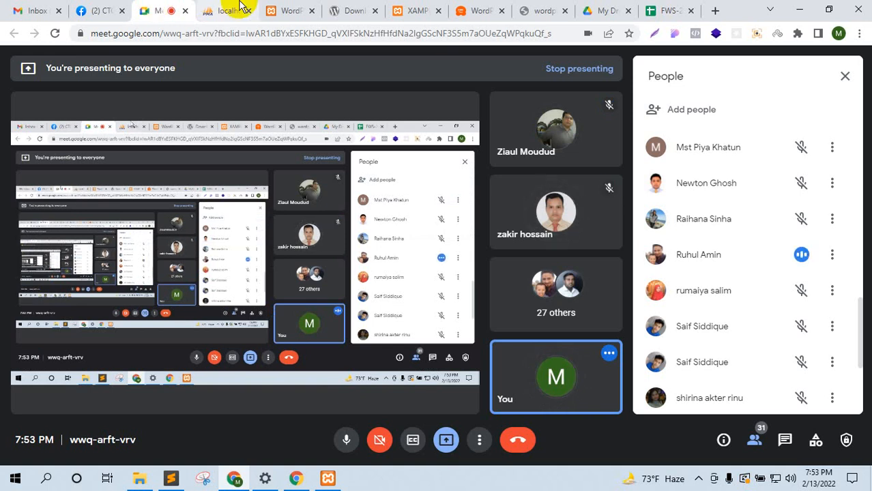
Step: Put the setup tab first and highlight the required database details and wp-config file names
{"action": "left_click_drag", "start_coordinate": [290, 10], "coordinate": [233, 7]}
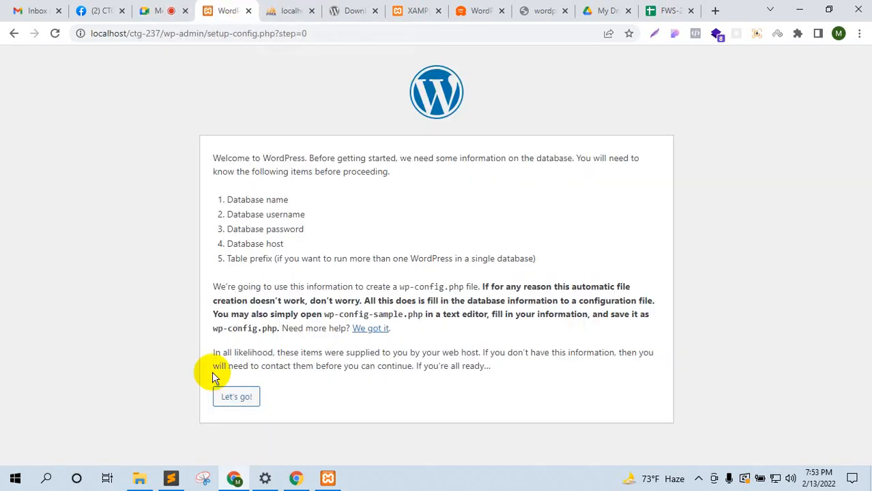
{"action": "left_click", "coordinate": [149, 474]}
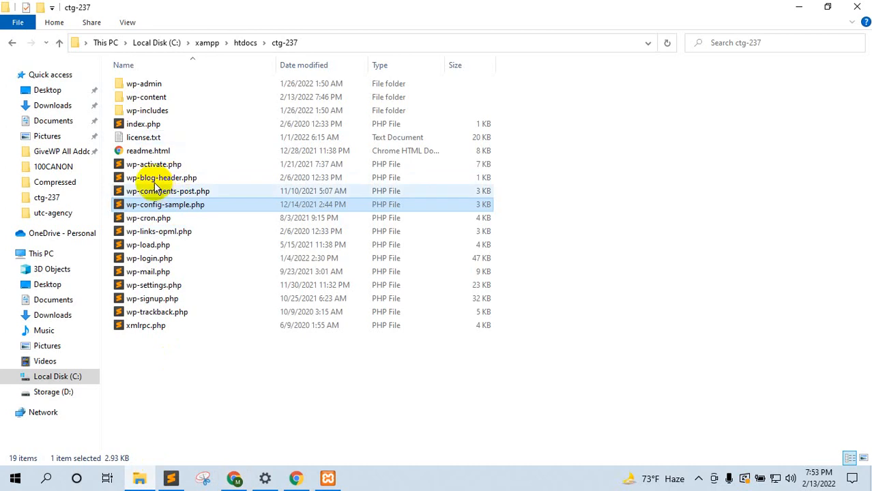
{"action": "left_click", "coordinate": [232, 476]}
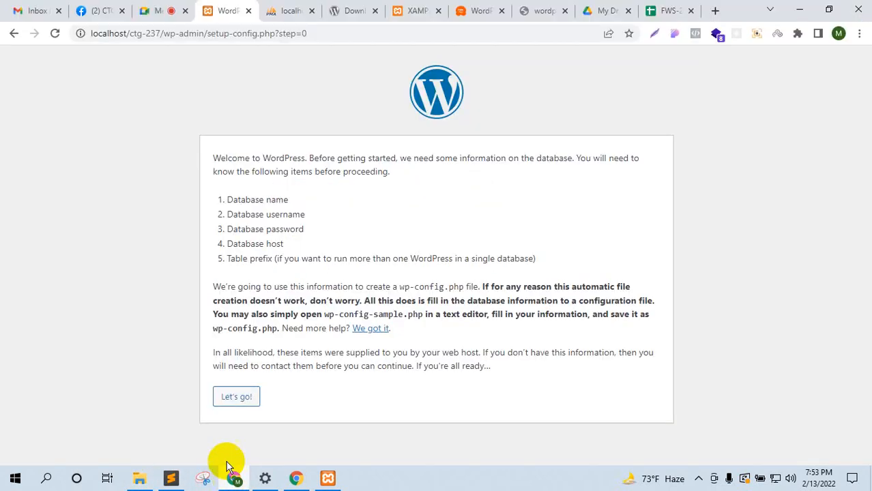
{"action": "left_click_drag", "start_coordinate": [197, 193], "coordinate": [386, 259]}
{"action": "left_click_drag", "start_coordinate": [322, 314], "coordinate": [424, 317]}
{"action": "left_click_drag", "start_coordinate": [216, 329], "coordinate": [278, 339]}
{"action": "left_click_drag", "start_coordinate": [226, 199], "coordinate": [308, 261]}
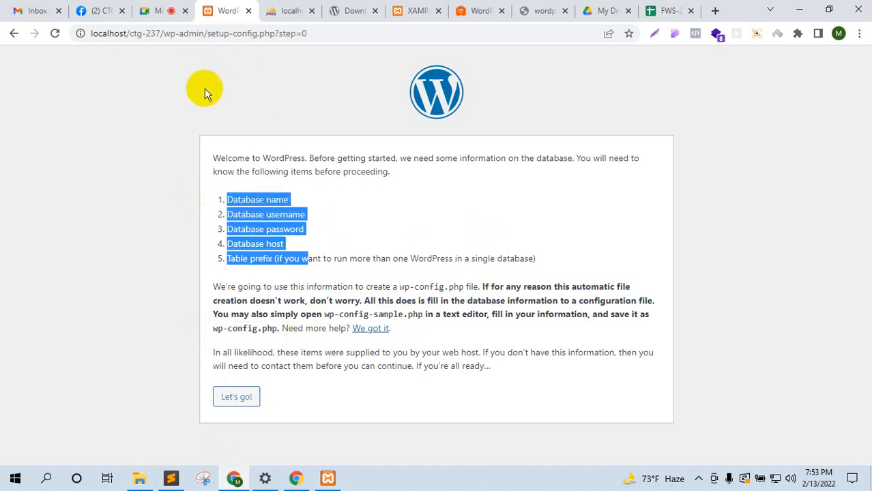
Step: Highlight the paragraph on automatic wp-config.php creation, then proceed with Let's go!
{"action": "left_click", "coordinate": [486, 287]}
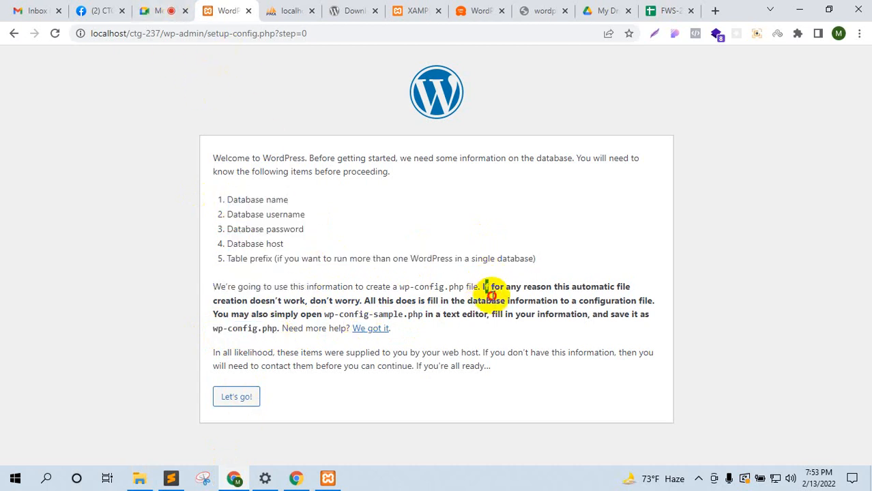
{"action": "left_click_drag", "start_coordinate": [486, 287], "coordinate": [502, 333]}
{"action": "left_click", "coordinate": [171, 234]}
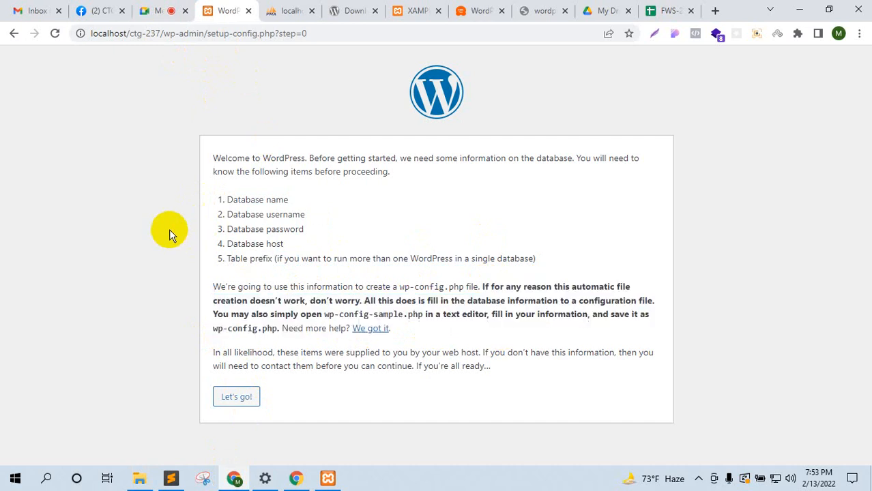
{"action": "left_click", "coordinate": [166, 12]}
{"action": "left_click", "coordinate": [227, 8]}
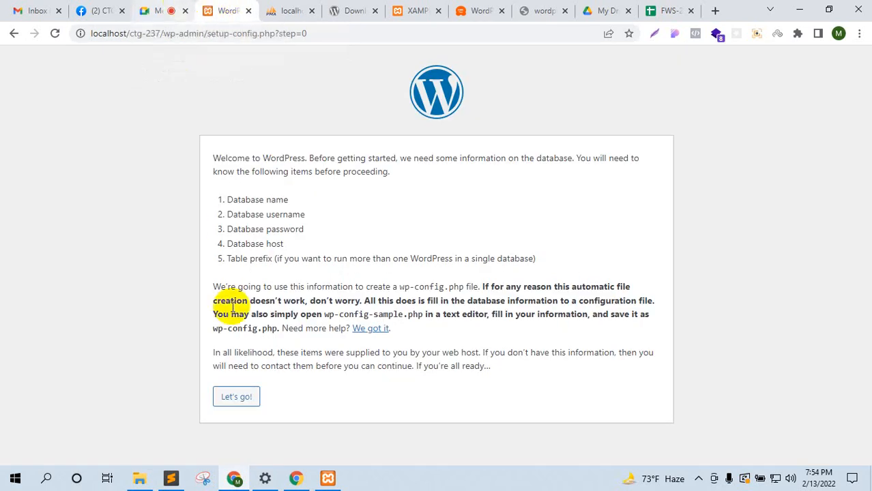
{"action": "left_click", "coordinate": [236, 397]}
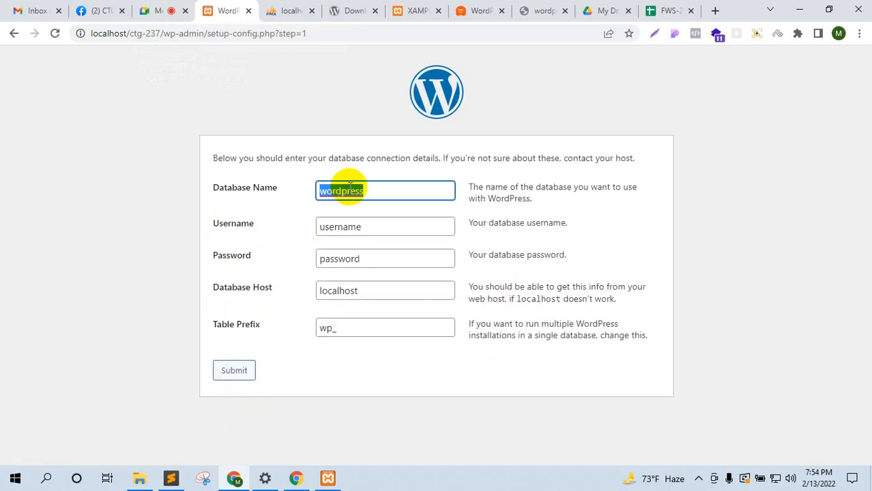
Step: Replace the default database name with fws-237 copied from phpMyAdmin's sidebar
{"action": "key", "text": "BackSpace"}
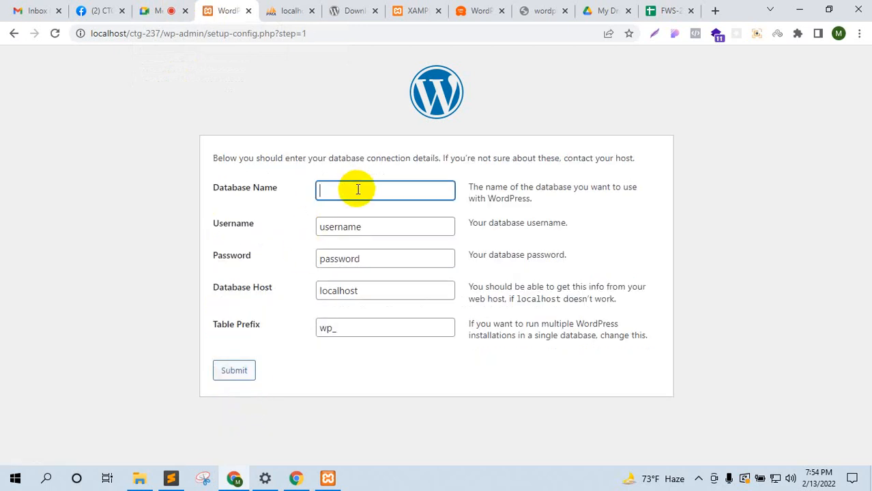
{"action": "left_click", "coordinate": [292, 10]}
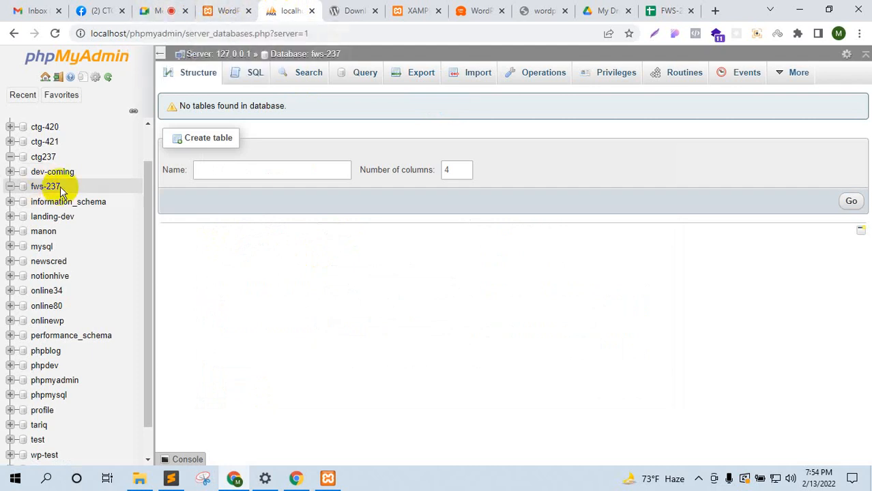
{"action": "left_click_drag", "start_coordinate": [54, 186], "coordinate": [34, 186]}
{"action": "key", "text": "ctrl+c"}
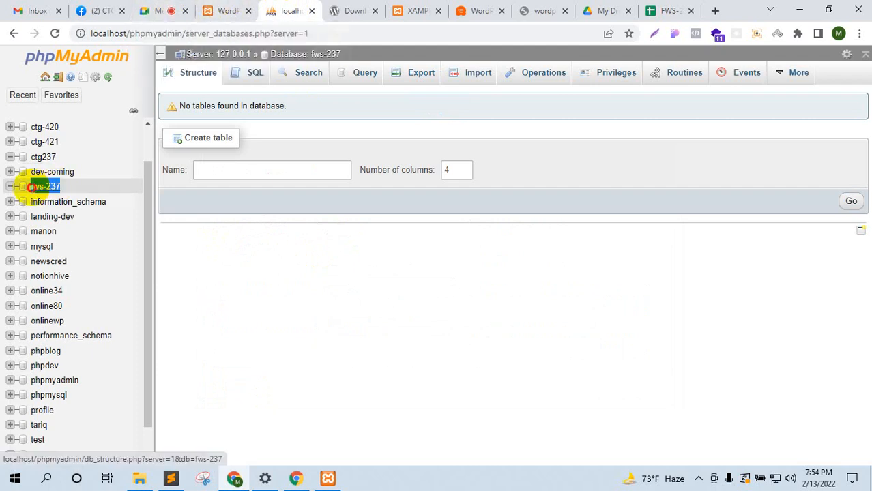
{"action": "left_click", "coordinate": [236, 10]}
{"action": "key", "text": "ctrl+v"}
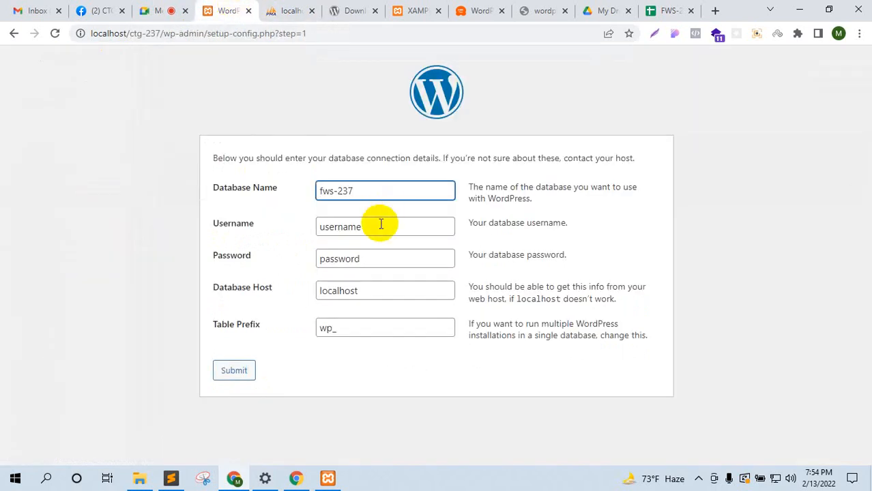
Step: Replace the placeholder username with root
{"action": "double_click", "coordinate": [380, 224]}
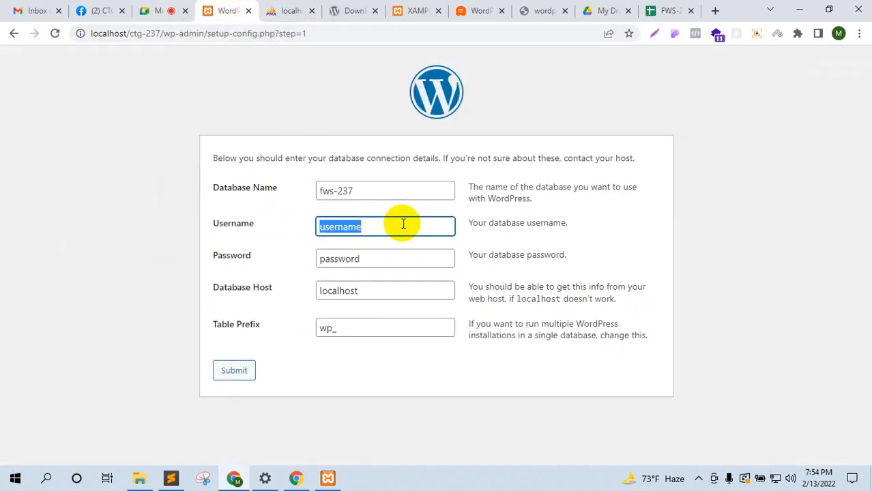
{"action": "type", "text": "root"}
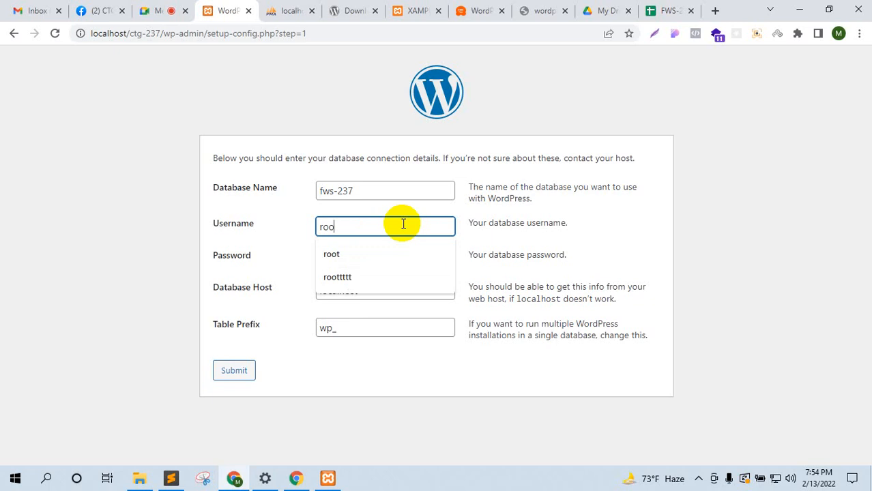
{"action": "left_click", "coordinate": [524, 228]}
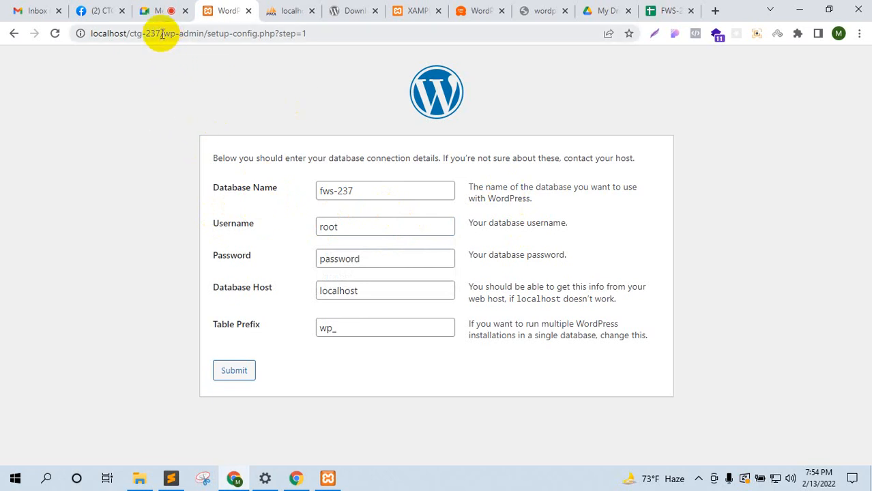
{"action": "left_click_drag", "start_coordinate": [160, 33], "coordinate": [90, 34]}
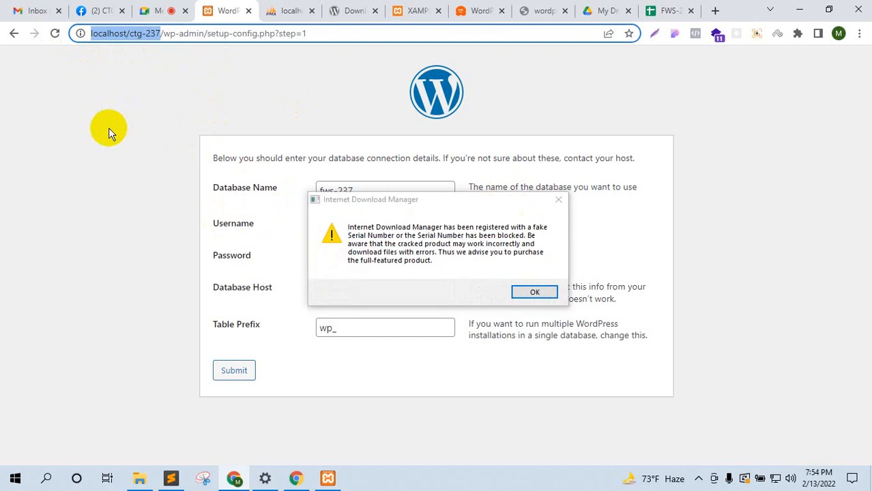
Step: Review the username and password rows, leaving the database password blank
{"action": "left_click", "coordinate": [558, 199]}
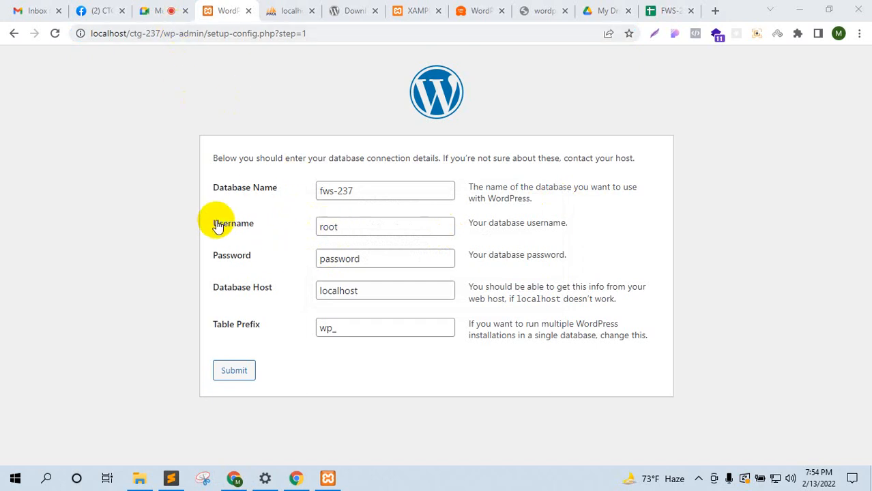
{"action": "left_click_drag", "start_coordinate": [213, 219], "coordinate": [256, 259]}
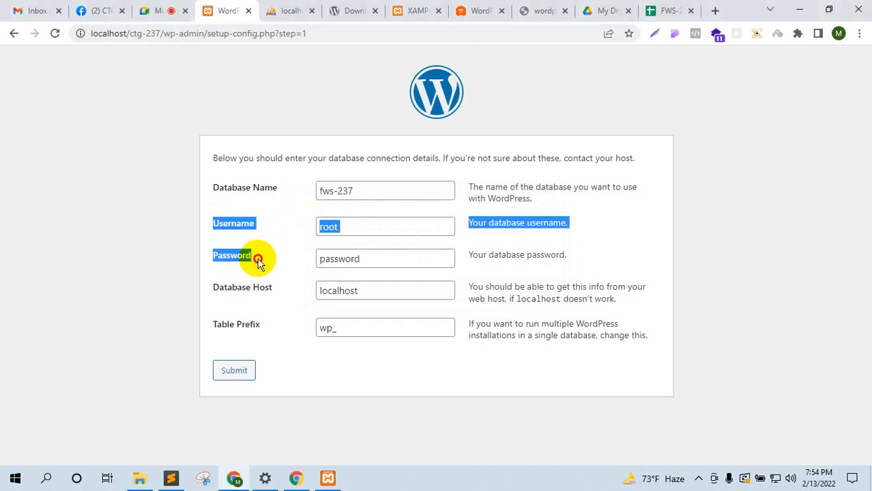
{"action": "left_click", "coordinate": [125, 208]}
{"action": "left_click", "coordinate": [161, 11]}
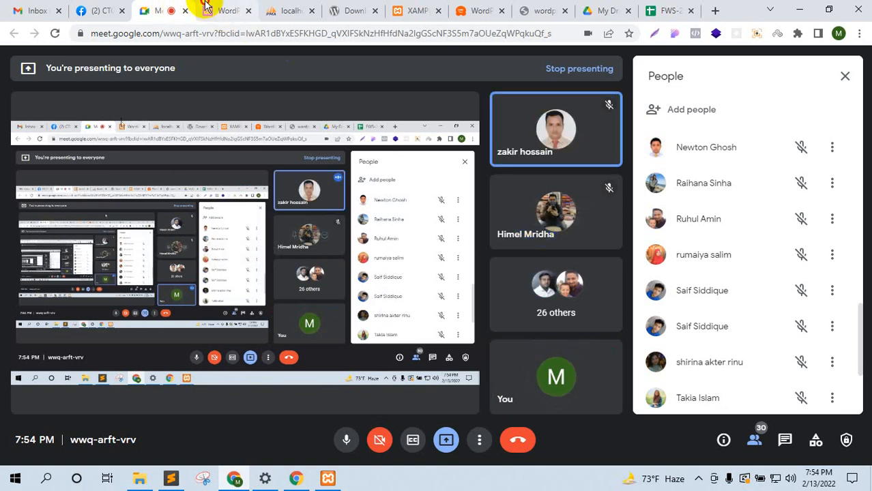
{"action": "left_click", "coordinate": [229, 10]}
{"action": "double_click", "coordinate": [383, 258]}
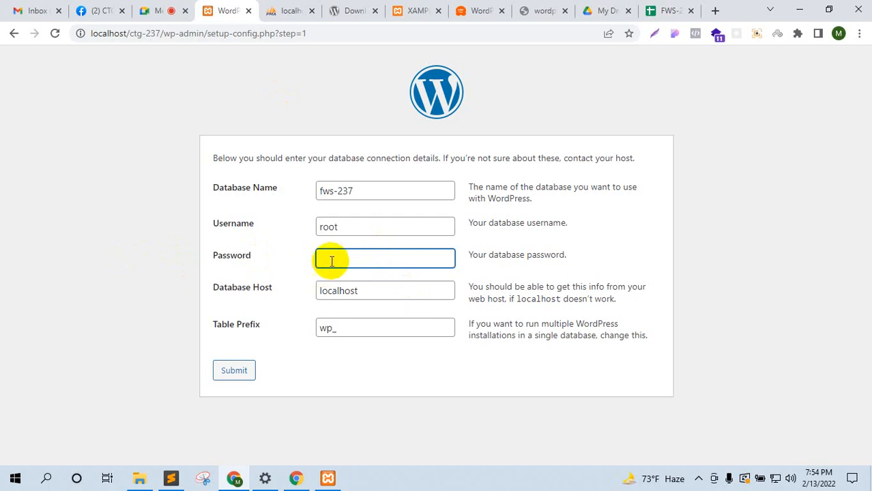
{"action": "left_click", "coordinate": [128, 236]}
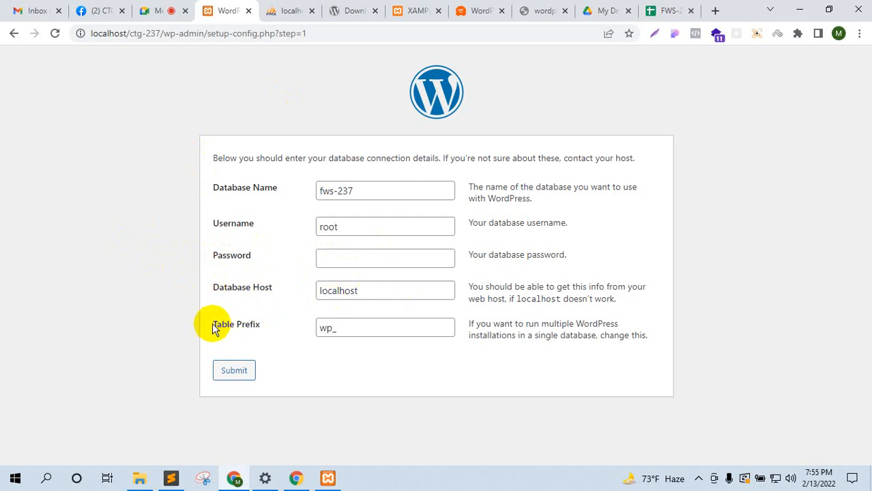
Step: Submit the database details fws-237, root, blank password, localhost and wp_ prefix
{"action": "left_click_drag", "start_coordinate": [213, 326], "coordinate": [249, 327]}
{"action": "left_click", "coordinate": [325, 332]}
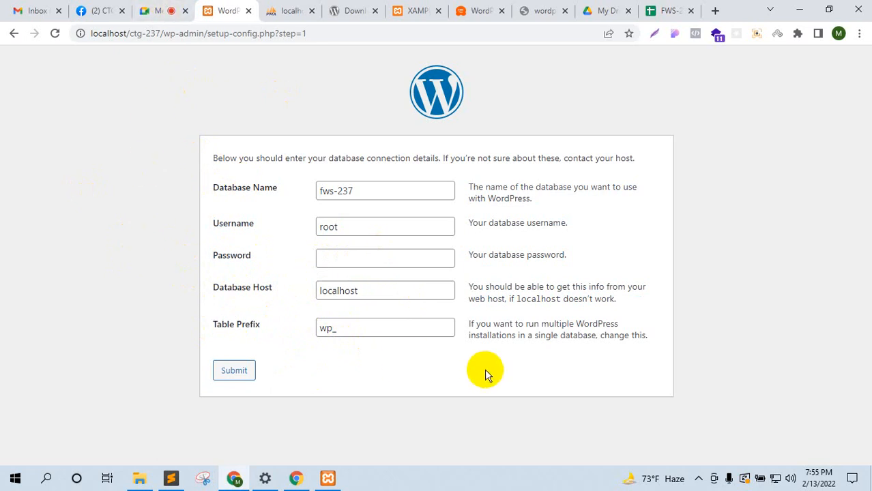
{"action": "left_click", "coordinate": [152, 11]}
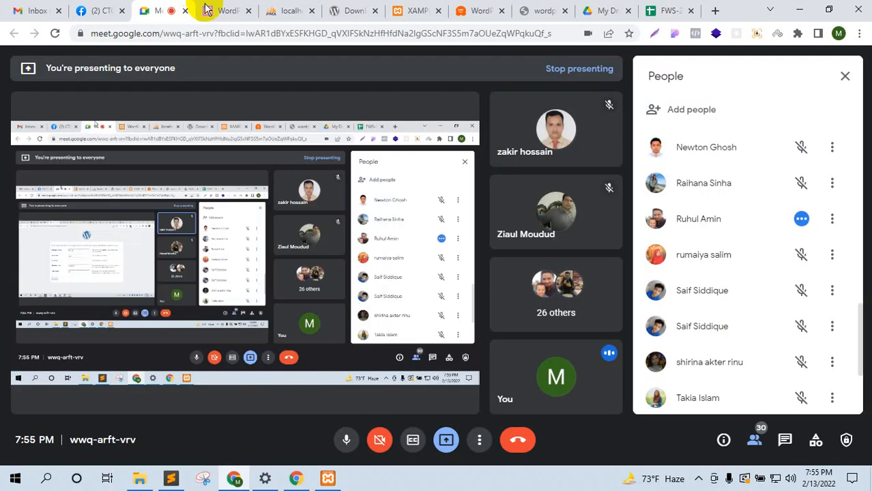
{"action": "left_click", "coordinate": [784, 440]}
{"action": "left_click", "coordinate": [753, 444]}
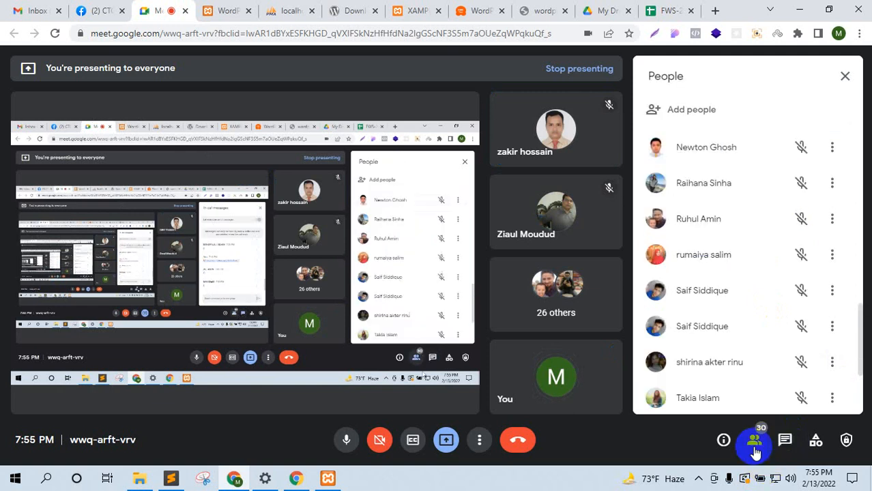
{"action": "left_click", "coordinate": [228, 10]}
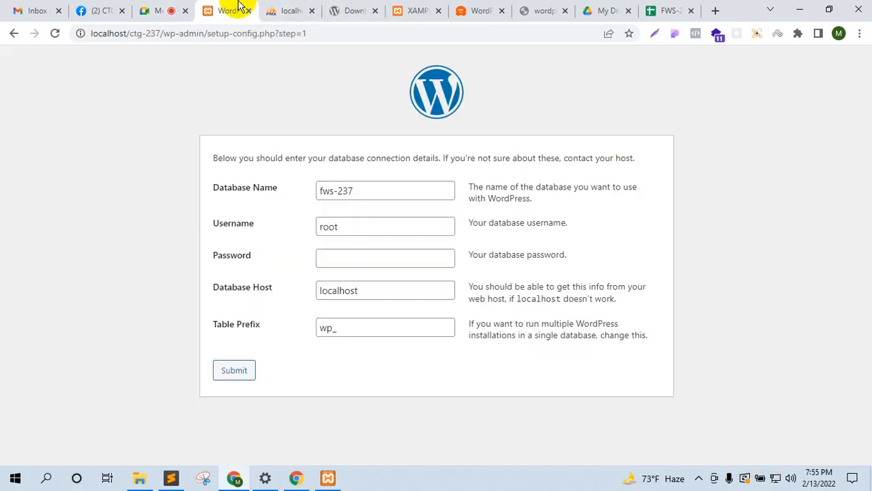
{"action": "left_click", "coordinate": [234, 370]}
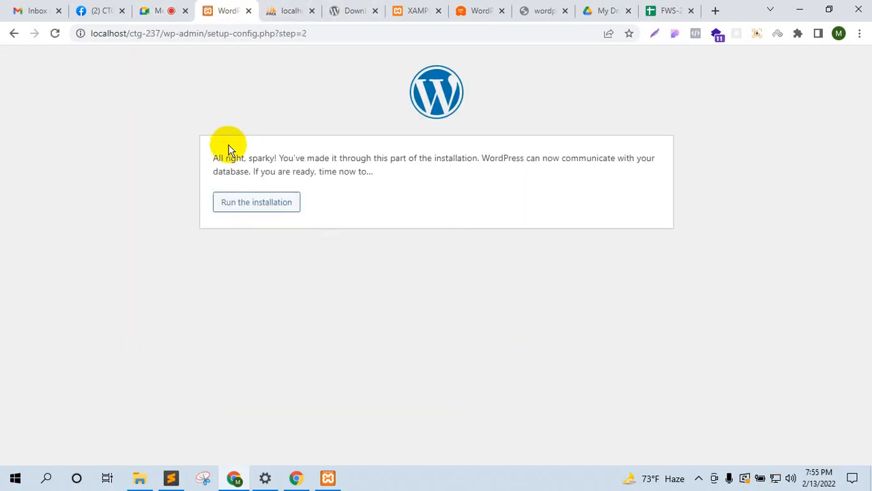
Step: Highlight the 'All right, sparky!' database confirmation and bring up the ctg-237 folder window
{"action": "left_click_drag", "start_coordinate": [213, 158], "coordinate": [651, 178]}
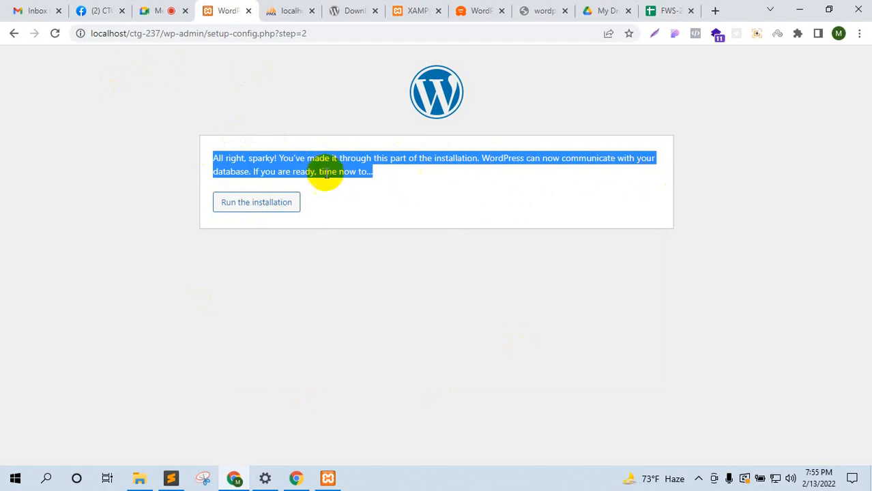
{"action": "left_click", "coordinate": [107, 185]}
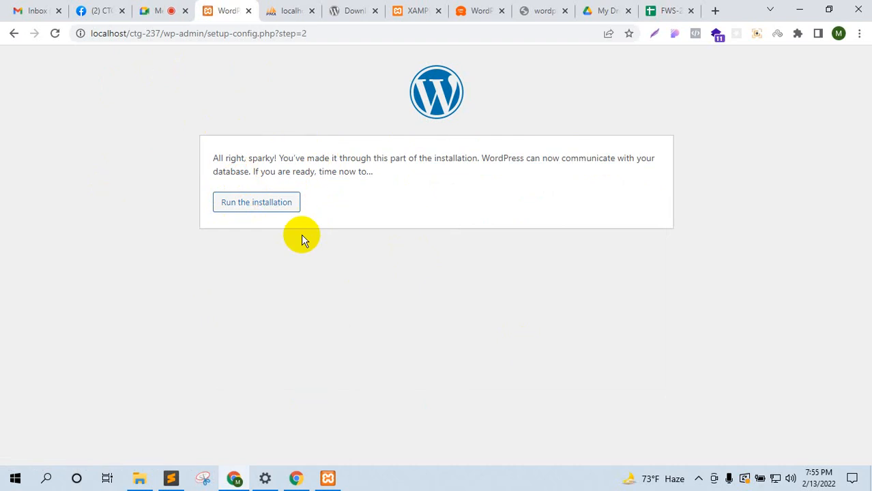
{"action": "left_click", "coordinate": [155, 11]}
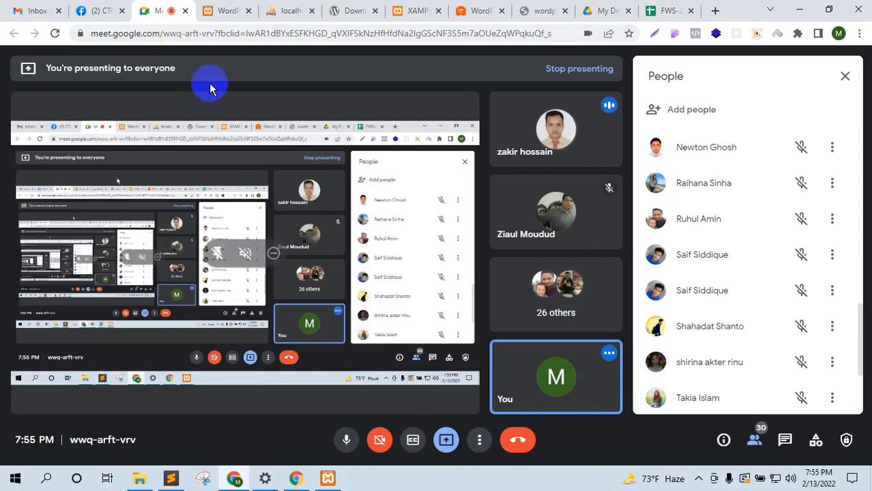
{"action": "left_click", "coordinate": [225, 9]}
{"action": "mouse_move", "coordinate": [145, 483]}
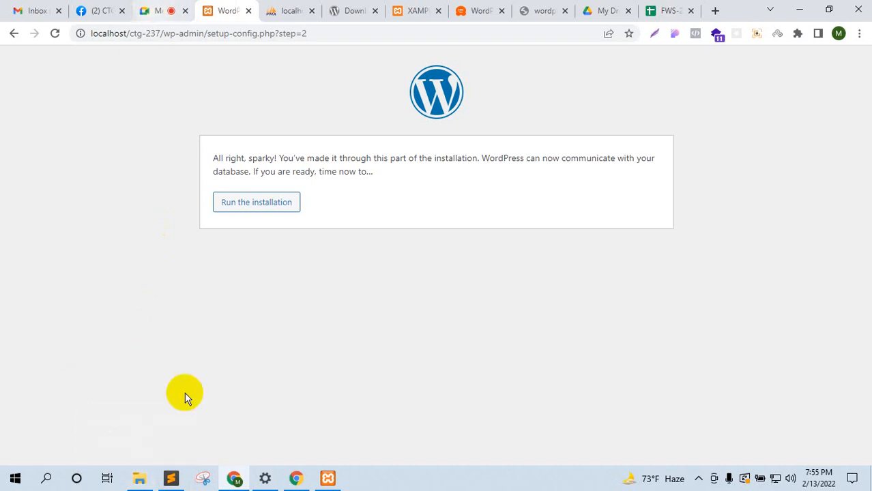
{"action": "left_click", "coordinate": [141, 475]}
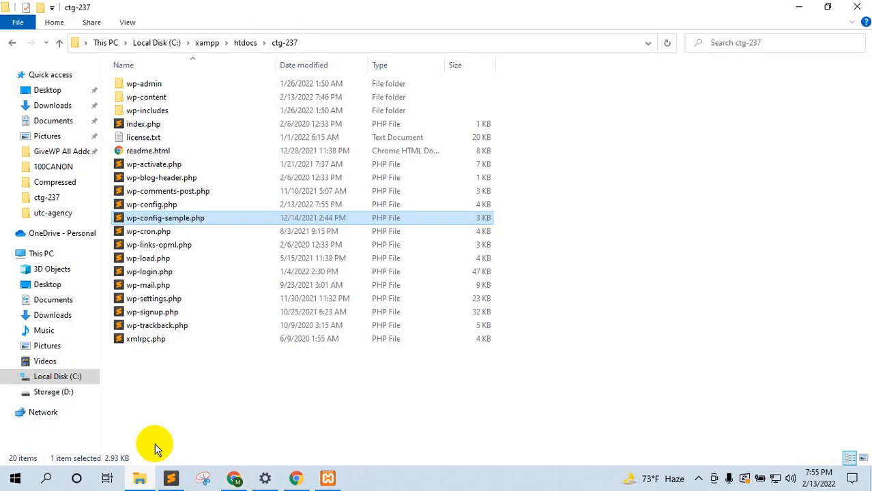
Step: Compare wp-config.php with wp-config-sample.php and open wp-config.php in Sublime Text
{"action": "left_click", "coordinate": [151, 209]}
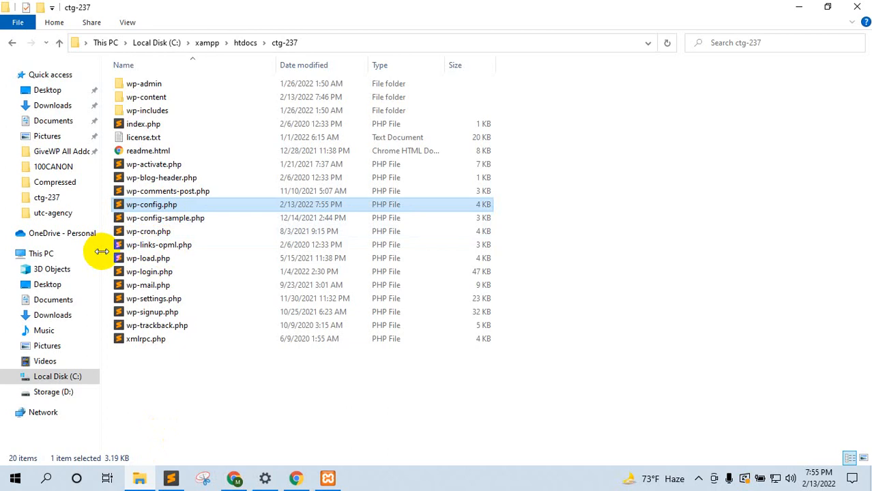
{"action": "left_click", "coordinate": [179, 219]}
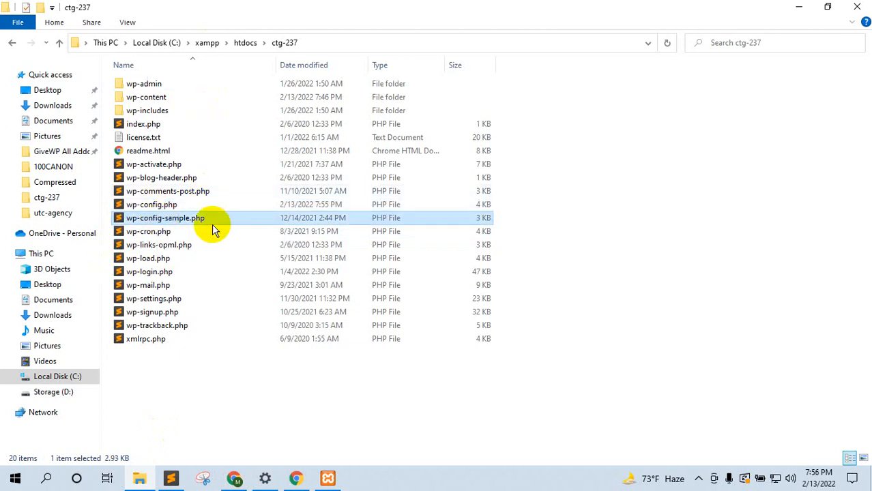
{"action": "left_click", "coordinate": [174, 207]}
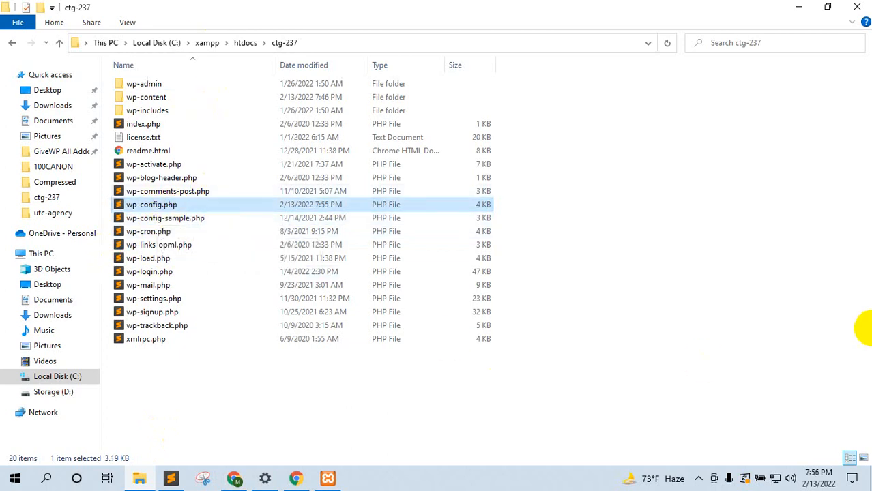
{"action": "double_click", "coordinate": [171, 205]}
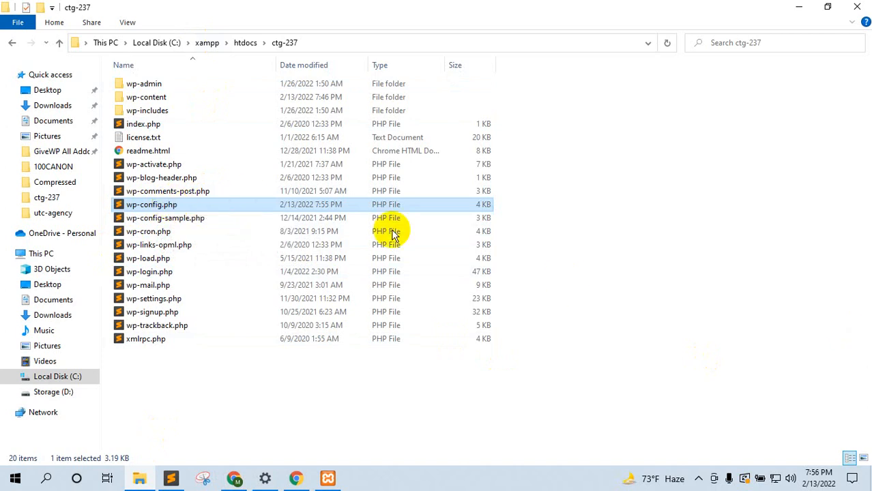
{"action": "scroll", "coordinate": [510, 196], "scroll_direction": "down", "scroll_amount": 5}
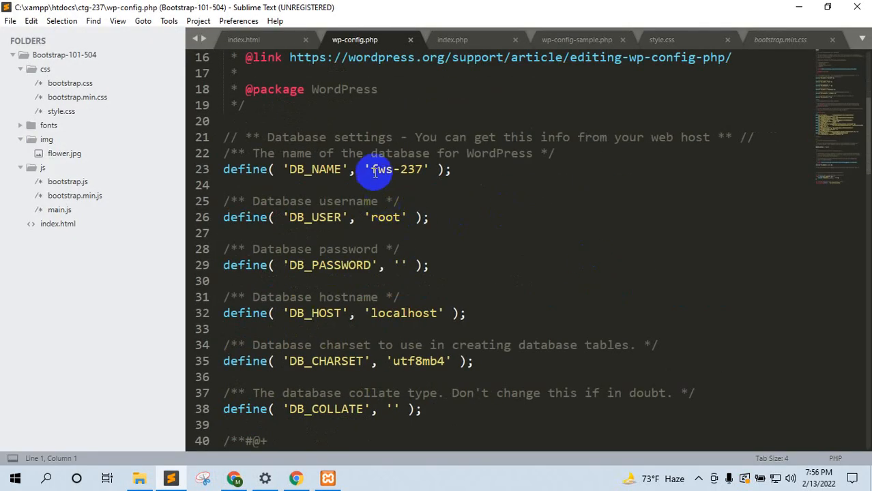
Step: Highlight DB_NAME fws-237, DB_USER root, empty password, localhost and wp_ prefix, then return to Chrome
{"action": "left_click_drag", "start_coordinate": [372, 169], "coordinate": [423, 170]}
{"action": "left_click_drag", "start_coordinate": [371, 217], "coordinate": [400, 217]}
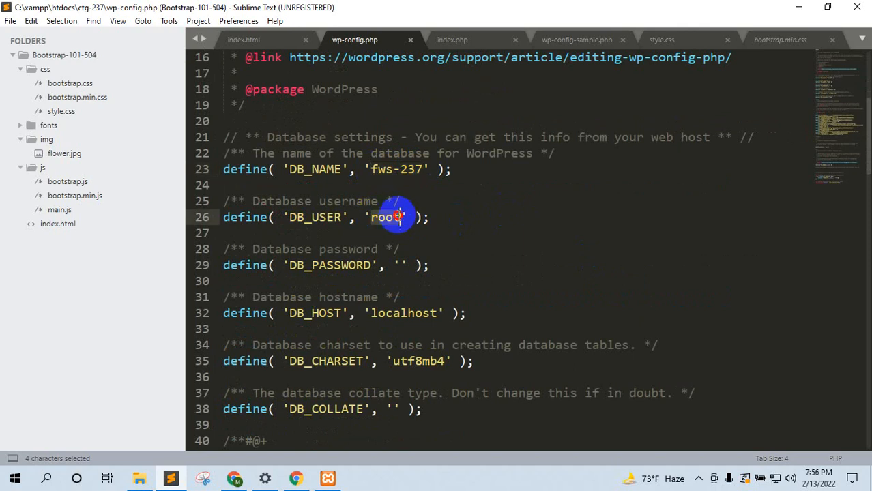
{"action": "left_click", "coordinate": [400, 265]}
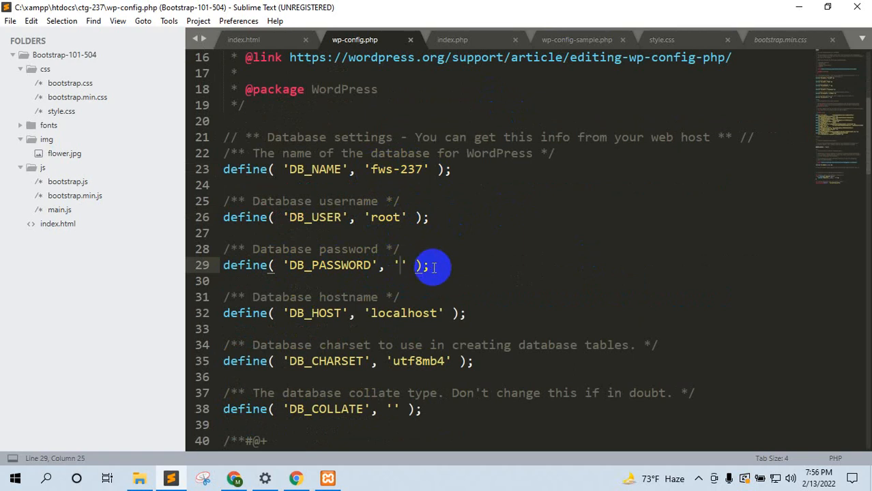
{"action": "scroll", "coordinate": [433, 280], "scroll_direction": "down", "scroll_amount": 1}
{"action": "scroll", "coordinate": [437, 287], "scroll_direction": "down", "scroll_amount": 1}
{"action": "double_click", "coordinate": [426, 263]}
{"action": "scroll", "coordinate": [409, 320], "scroll_direction": "down", "scroll_amount": 8}
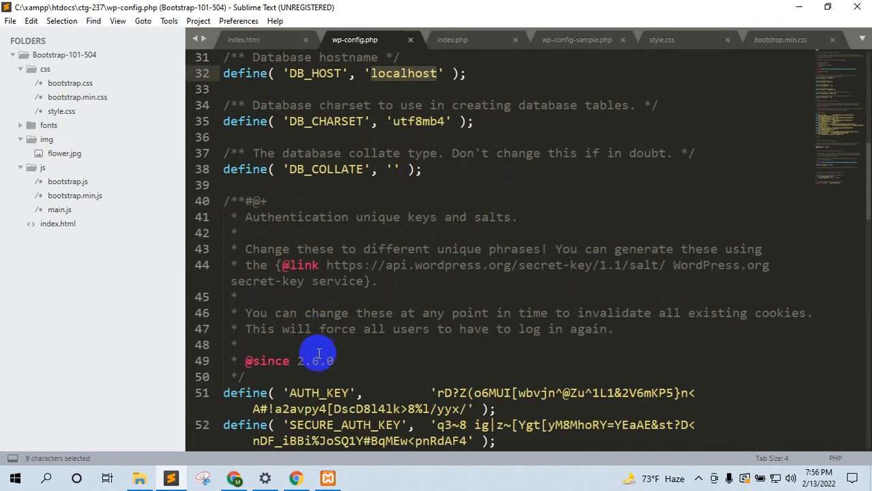
{"action": "scroll", "coordinate": [345, 361], "scroll_direction": "down", "scroll_amount": 3}
{"action": "double_click", "coordinate": [358, 409]}
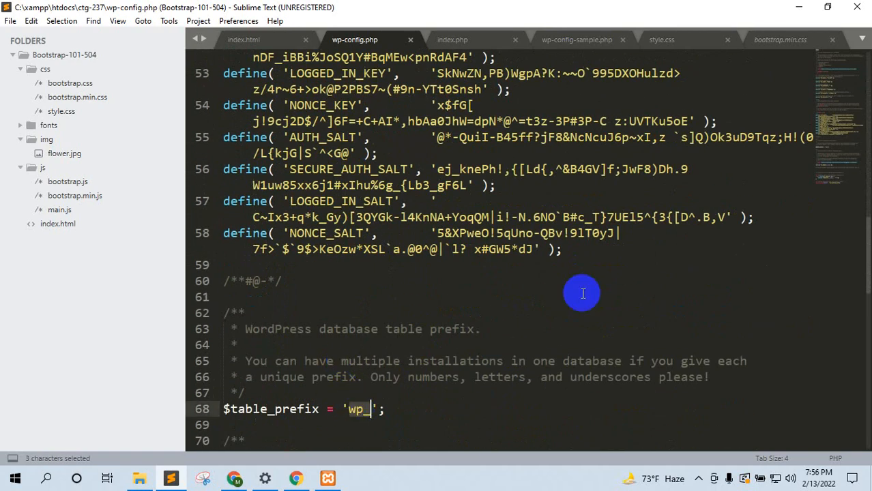
{"action": "left_click", "coordinate": [804, 7]}
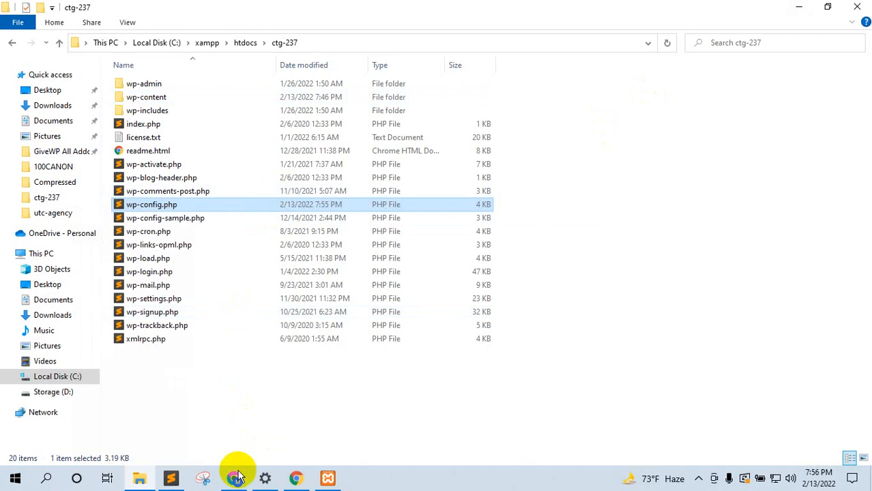
{"action": "left_click", "coordinate": [234, 477]}
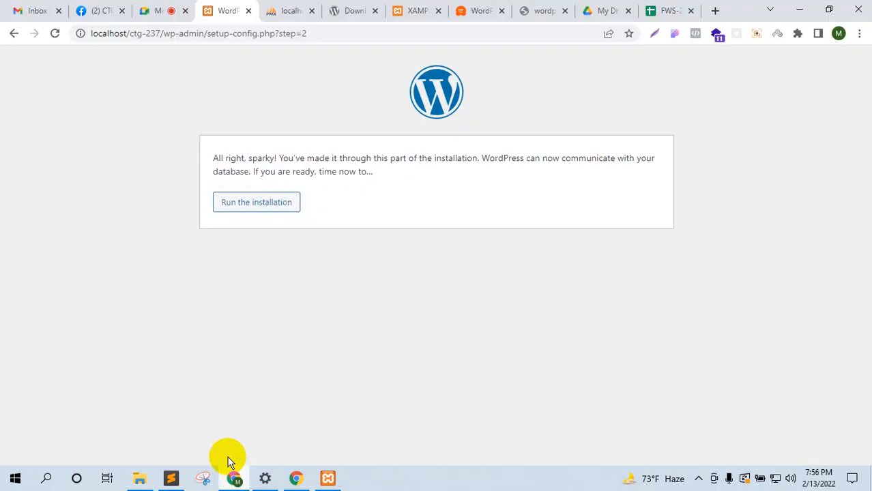
Step: Run the installation and set the Site Title to 'Blogging Website' from autofill
{"action": "left_click", "coordinate": [253, 203]}
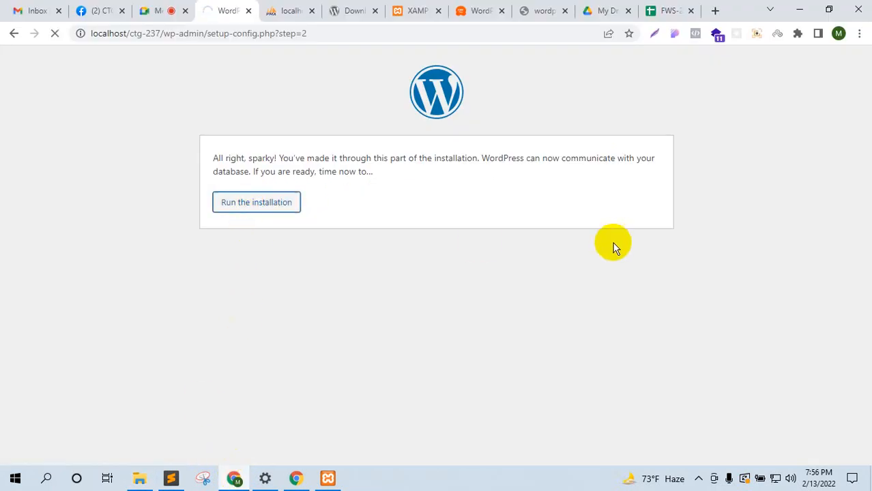
{"action": "scroll", "coordinate": [614, 231], "scroll_direction": "down", "scroll_amount": 2}
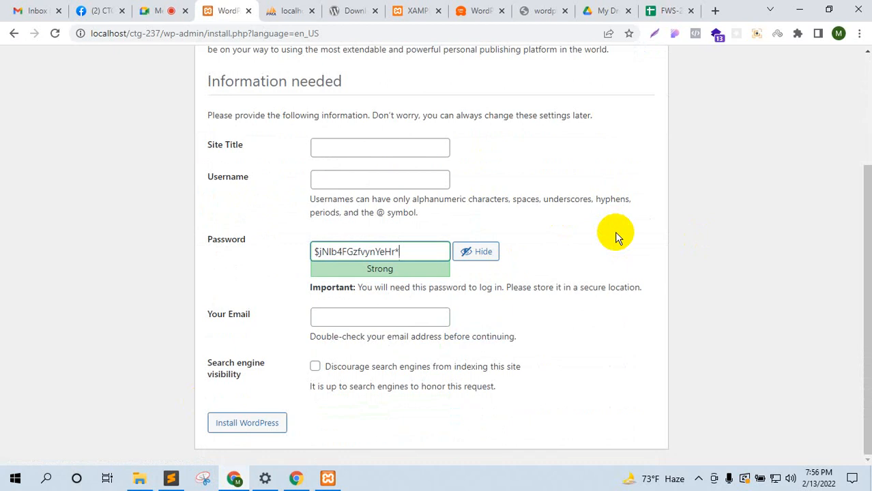
{"action": "scroll", "coordinate": [615, 231], "scroll_direction": "up", "scroll_amount": 2}
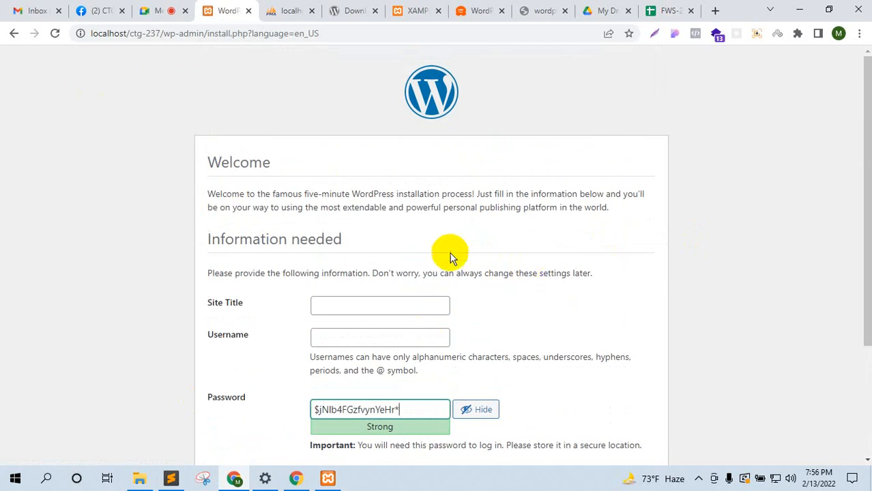
{"action": "scroll", "coordinate": [269, 148], "scroll_direction": "down", "scroll_amount": 2}
{"action": "scroll", "coordinate": [319, 189], "scroll_direction": "up", "scroll_amount": 1}
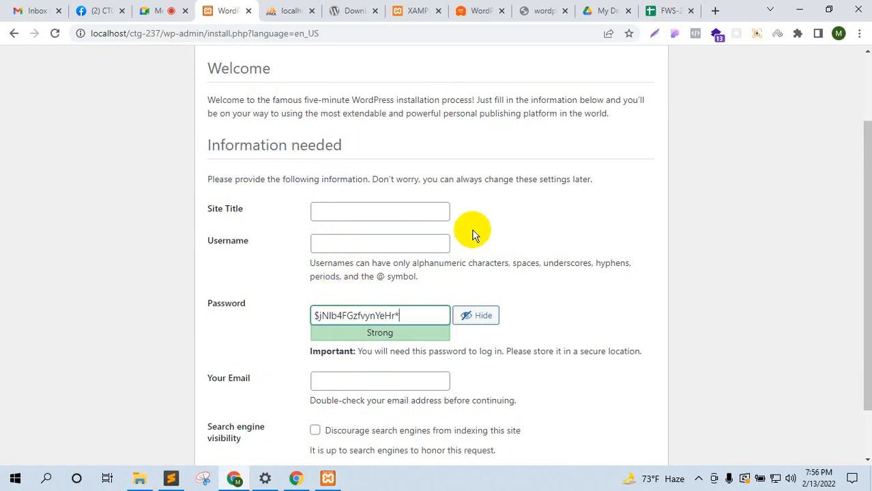
{"action": "left_click", "coordinate": [384, 211]}
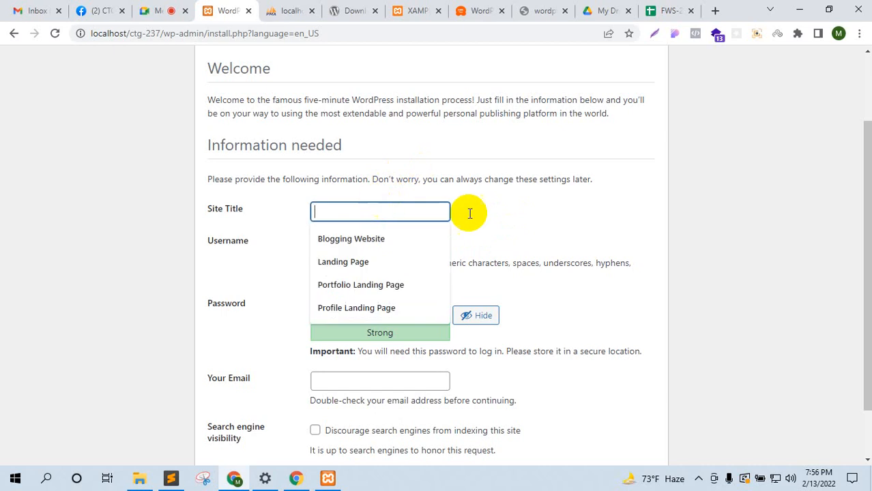
{"action": "left_click", "coordinate": [587, 205]}
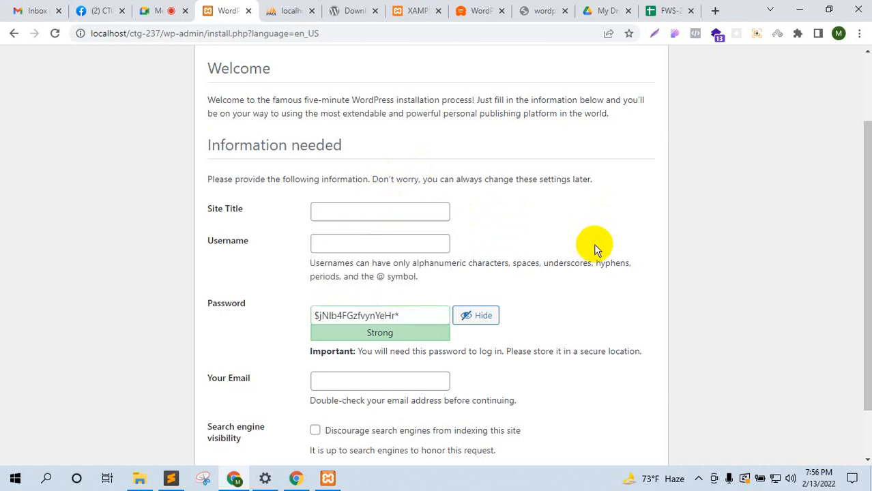
{"action": "left_click", "coordinate": [412, 215]}
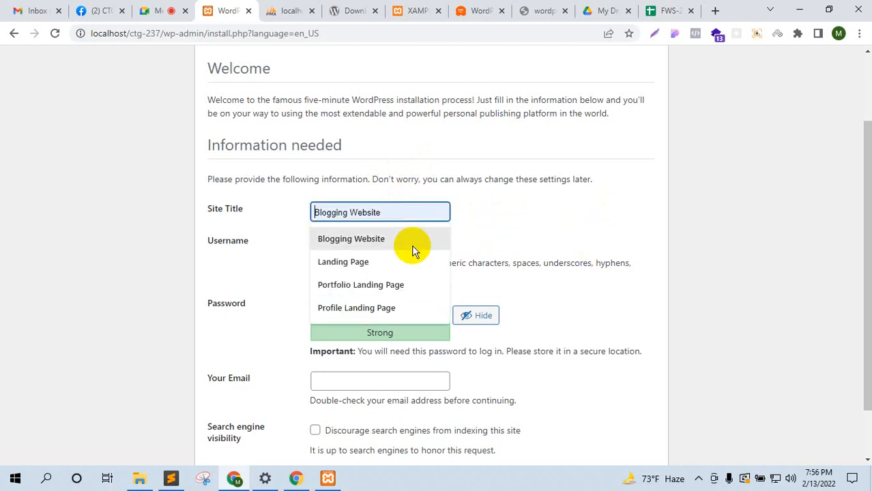
{"action": "left_click", "coordinate": [412, 248]}
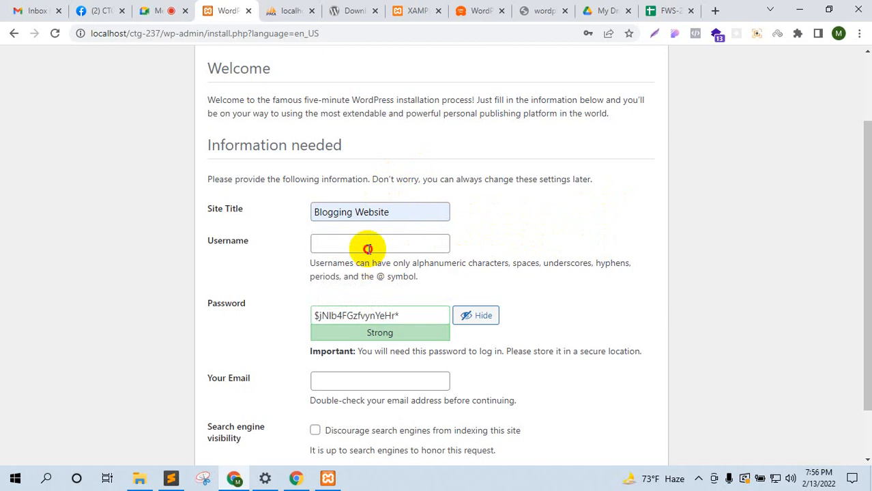
Step: Enter username admin and a short password, confirming use of the weak password
{"action": "left_click", "coordinate": [369, 249]}
{"action": "key", "text": "Tab"}
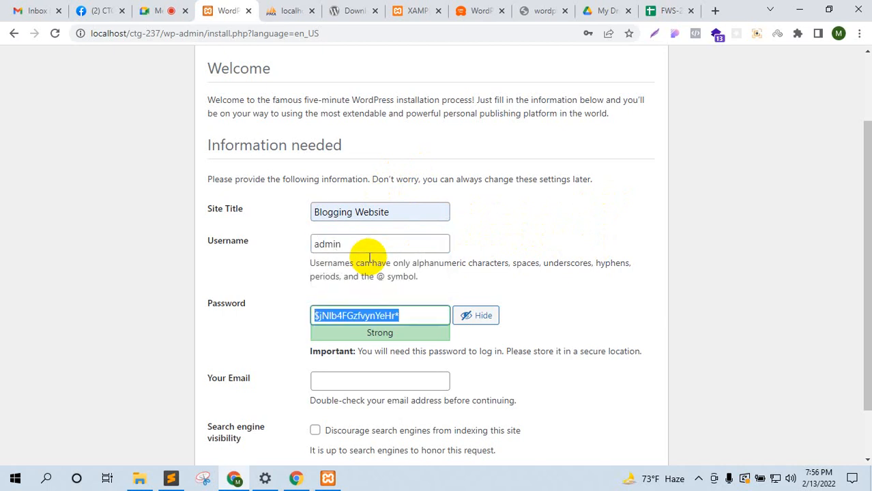
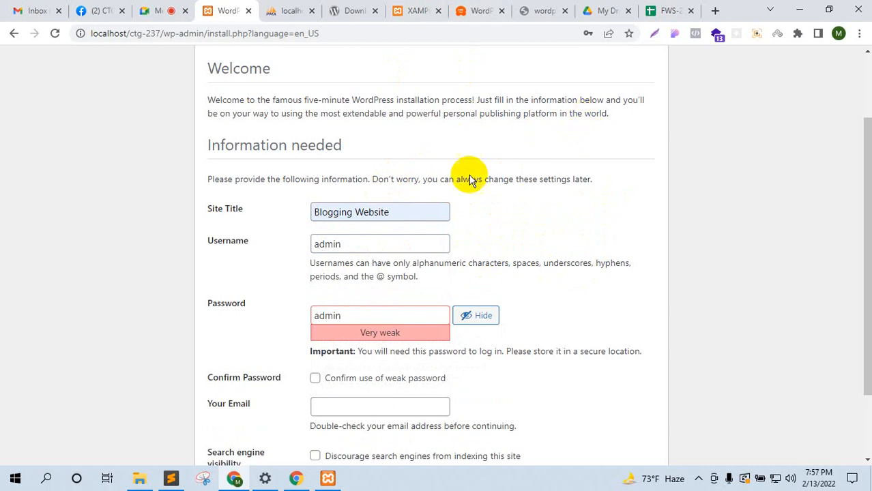
{"action": "left_click", "coordinate": [315, 378]}
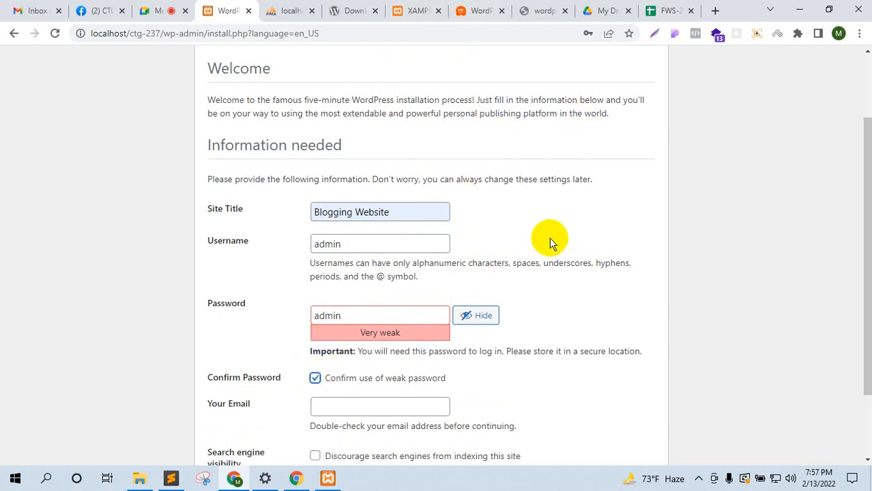
Step: Fill in a saved contact email and leave search engine indexing allowed
{"action": "scroll", "coordinate": [549, 242], "scroll_direction": "down", "scroll_amount": 1}
{"action": "left_click", "coordinate": [356, 320]}
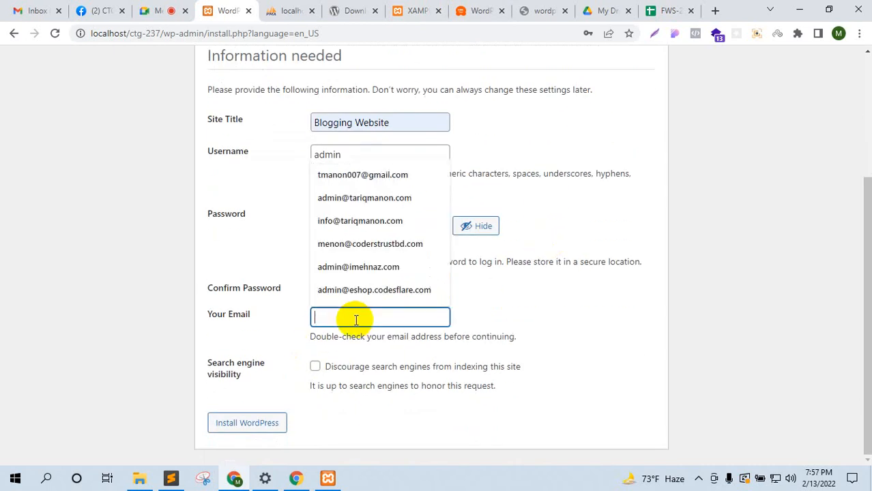
{"action": "left_click", "coordinate": [582, 298]}
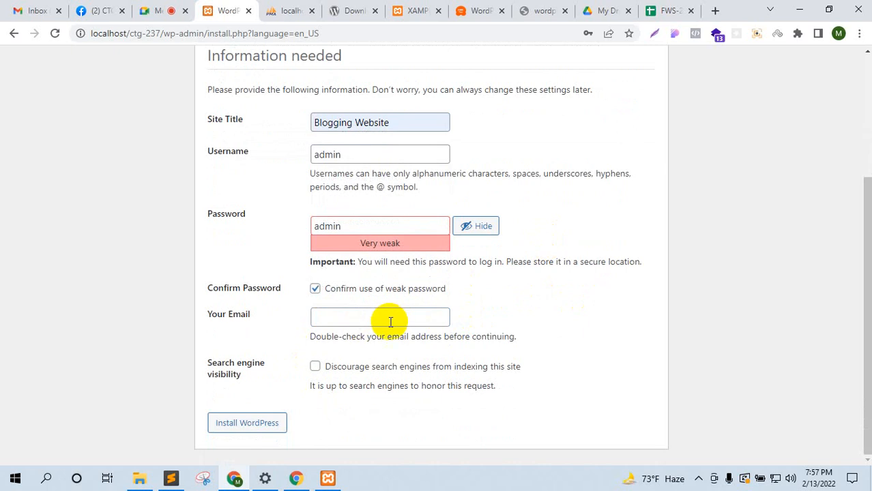
{"action": "left_click", "coordinate": [390, 318]}
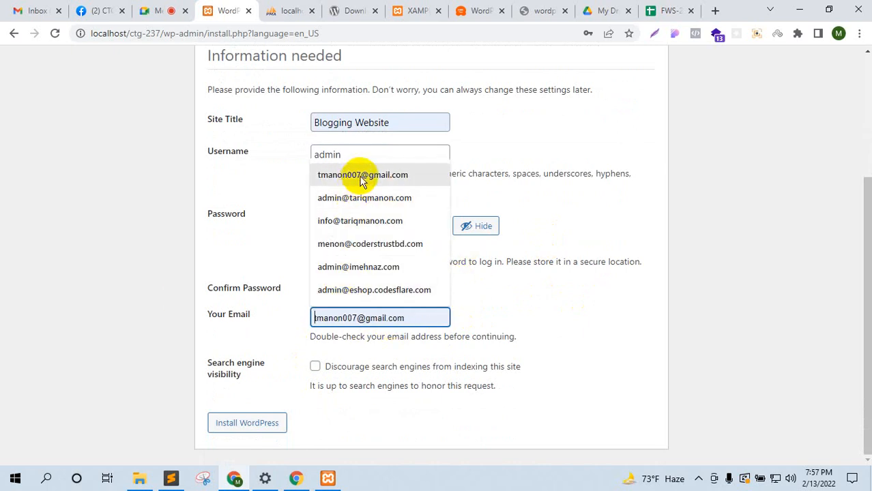
{"action": "left_click", "coordinate": [359, 220]}
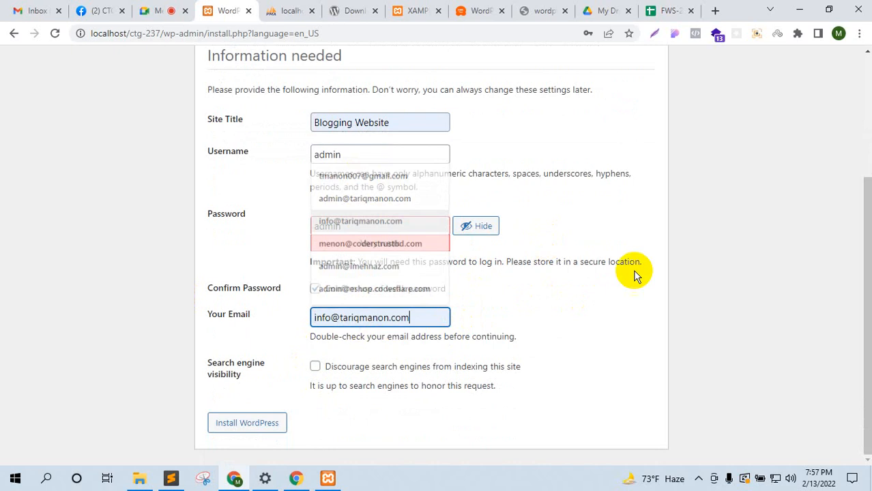
{"action": "left_click", "coordinate": [314, 366]}
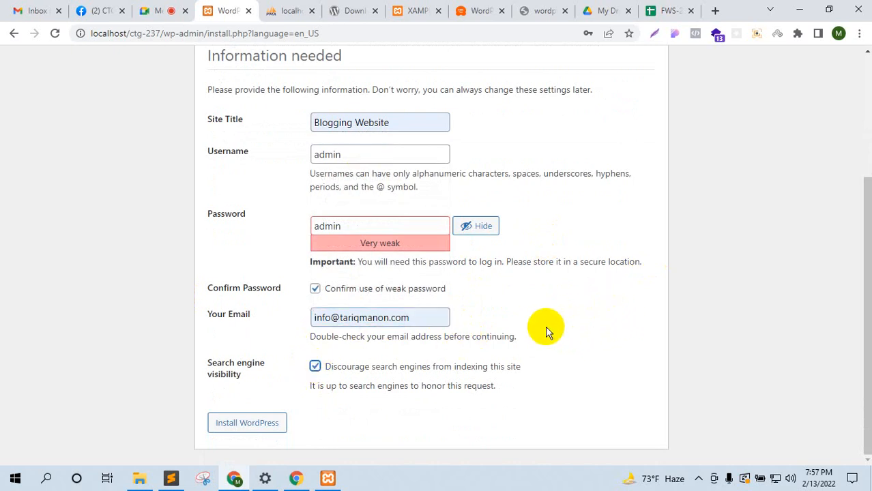
{"action": "left_click", "coordinate": [315, 366]}
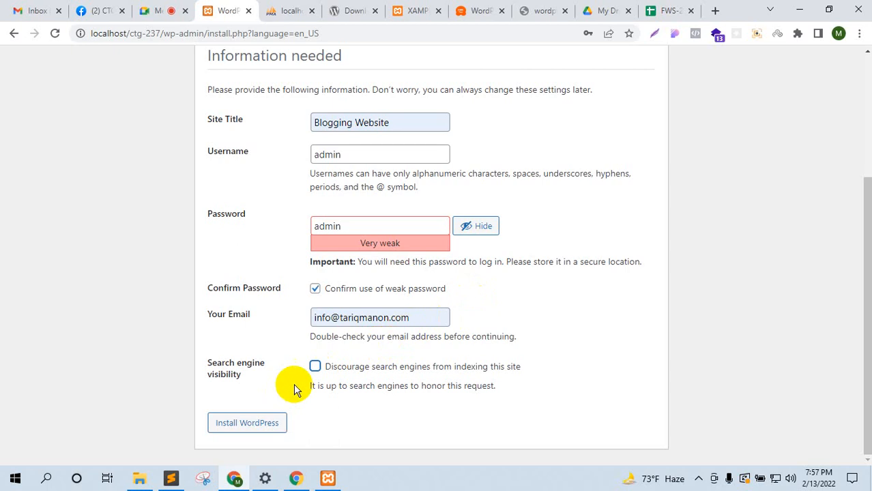
Step: Toggle the 'Discourage search engines from indexing this site' checkbox repeatedly, ending checked
{"action": "left_click", "coordinate": [313, 366]}
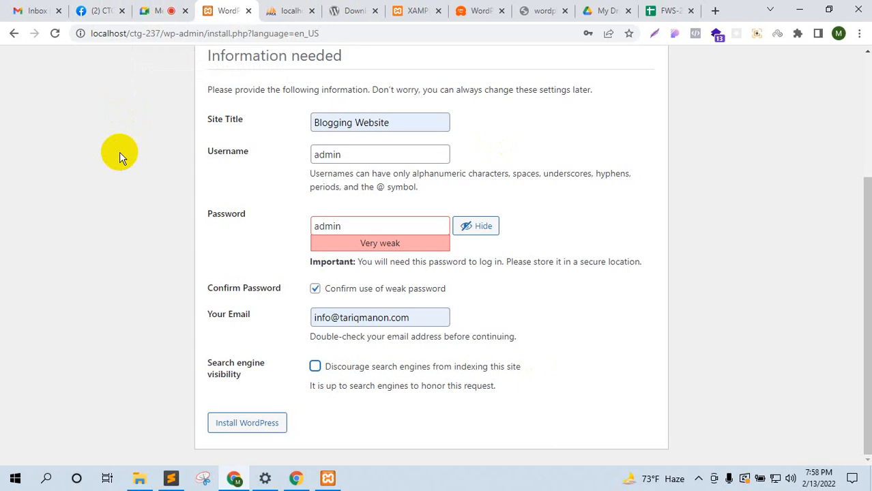
{"action": "left_click", "coordinate": [314, 368]}
{"action": "left_click", "coordinate": [314, 366]}
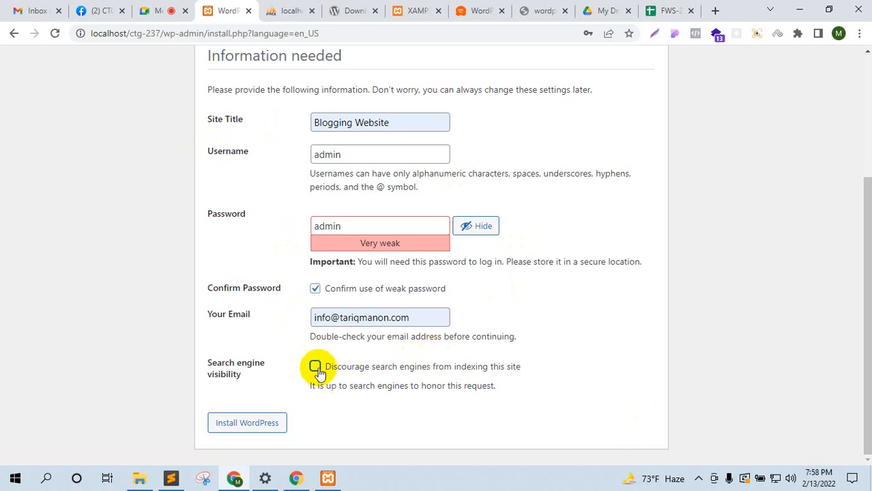
{"action": "left_click", "coordinate": [315, 366]}
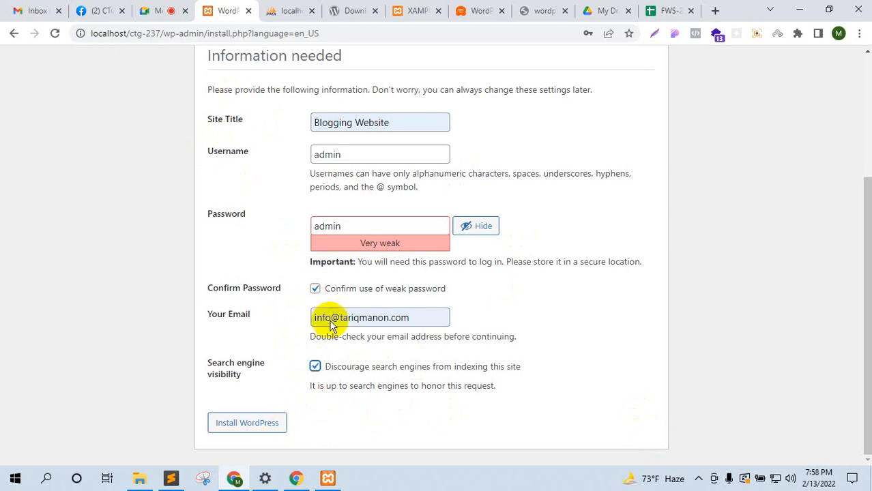
{"action": "left_click", "coordinate": [314, 366]}
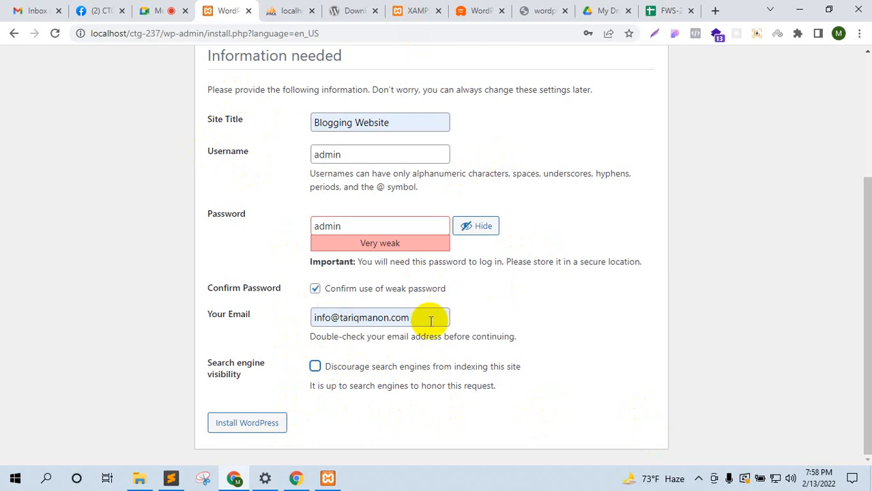
{"action": "left_click", "coordinate": [315, 368]}
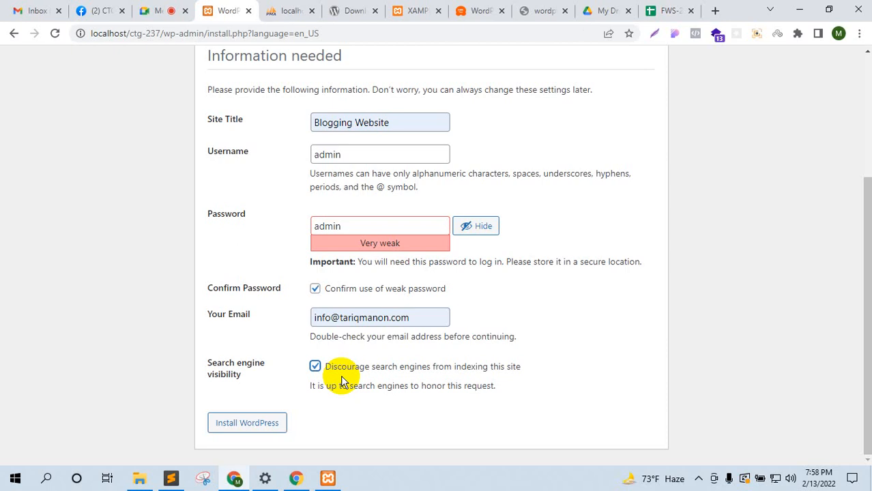
Step: Install WordPress, briefly unmuting and re-muting the Google Meet microphone meanwhile
{"action": "left_click", "coordinate": [267, 426]}
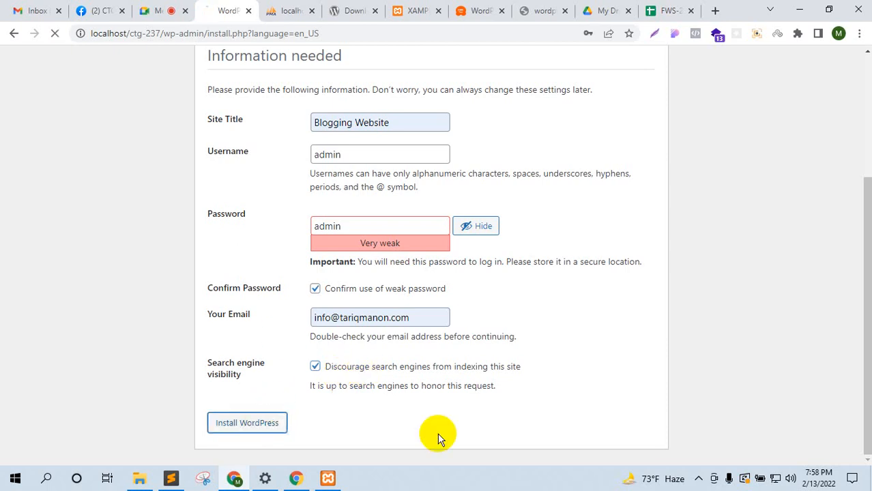
{"action": "left_click", "coordinate": [164, 11]}
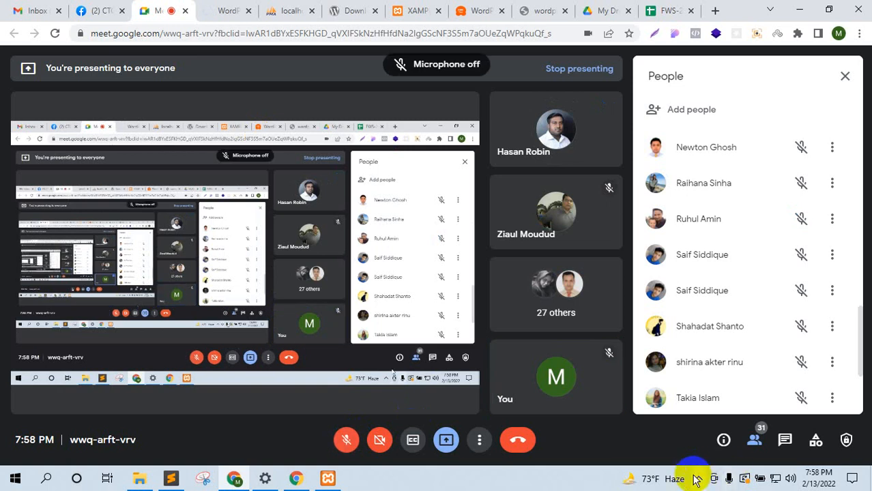
{"action": "left_click", "coordinate": [342, 438]}
{"action": "left_click", "coordinate": [227, 10]}
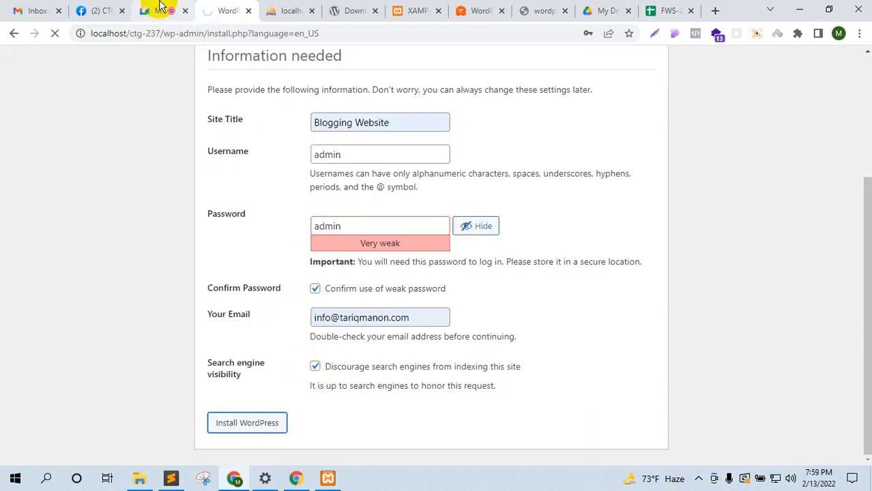
{"action": "left_click", "coordinate": [160, 7]}
{"action": "left_click", "coordinate": [346, 439]}
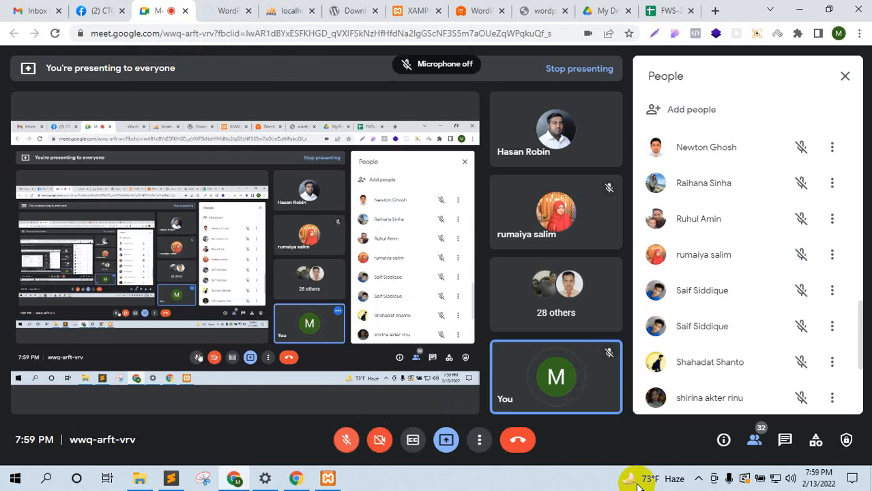
{"action": "left_click", "coordinate": [698, 478]}
{"action": "left_click", "coordinate": [235, 15]}
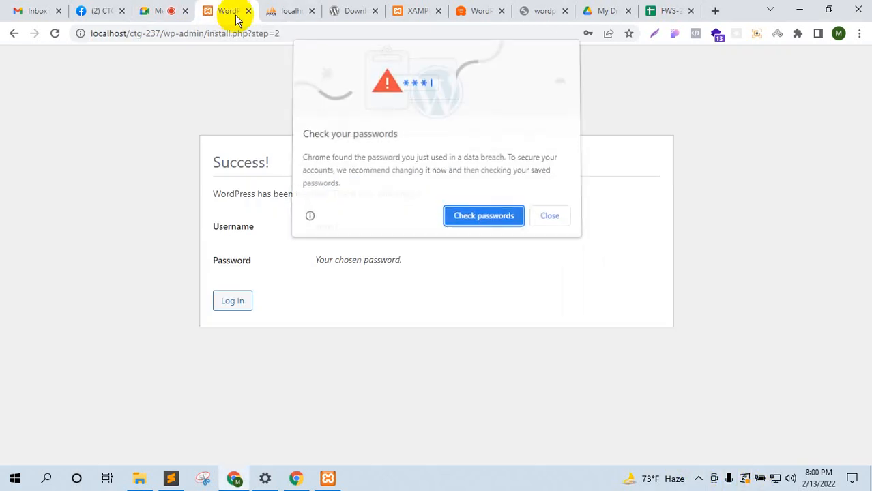
Step: Dismiss Chrome's password breach warning and decline saving the password, then show the call
{"action": "left_click", "coordinate": [550, 216]}
{"action": "left_click", "coordinate": [628, 52]}
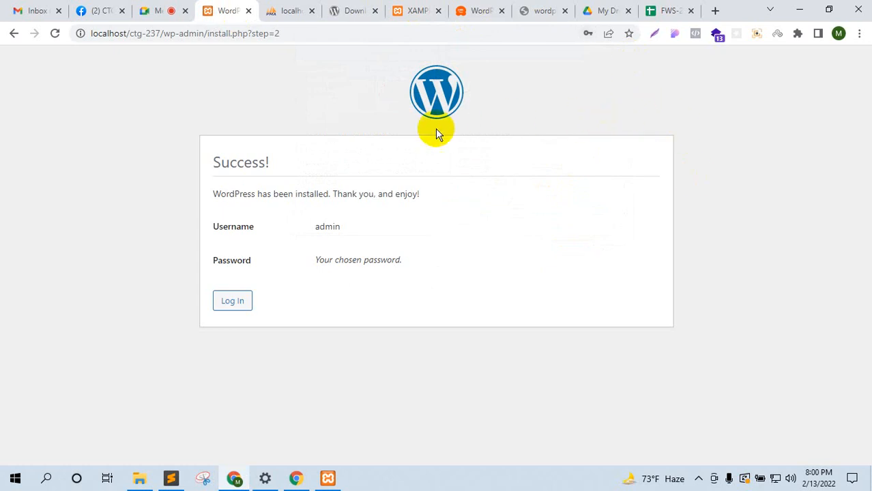
{"action": "left_click", "coordinate": [158, 11]}
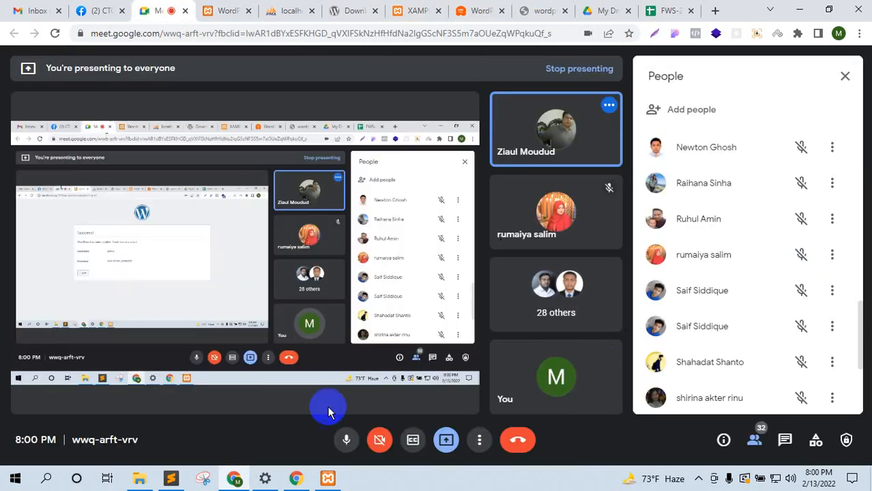
{"action": "left_click", "coordinate": [347, 437]}
{"action": "left_click", "coordinate": [446, 439]}
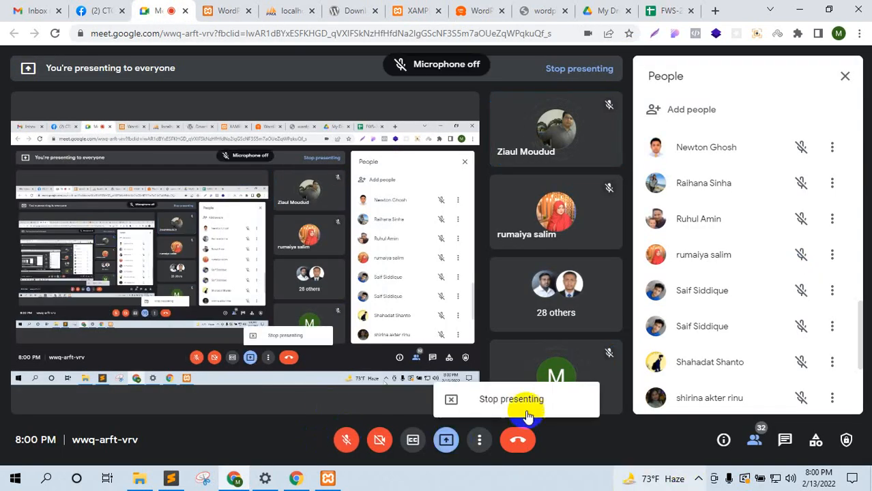
{"action": "left_click", "coordinate": [519, 406]}
{"action": "left_click", "coordinate": [698, 478]}
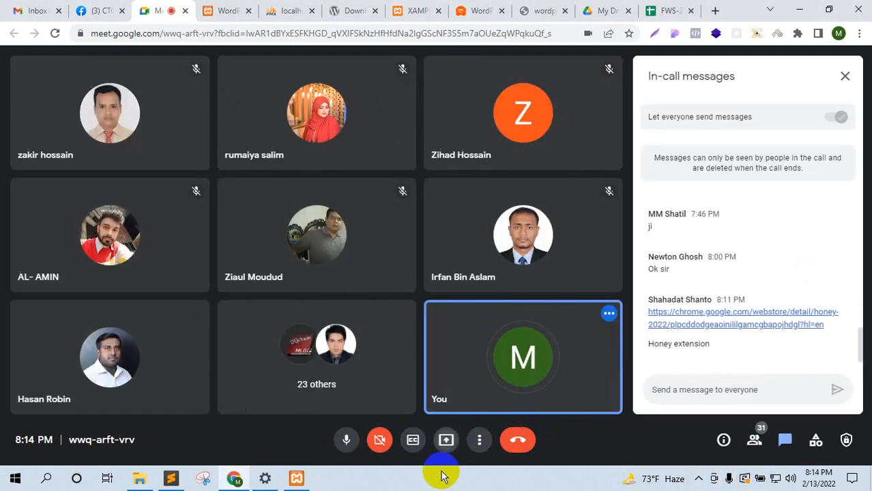
{"action": "left_click", "coordinate": [445, 439]}
{"action": "left_click", "coordinate": [454, 351]}
{"action": "left_click", "coordinate": [374, 188]}
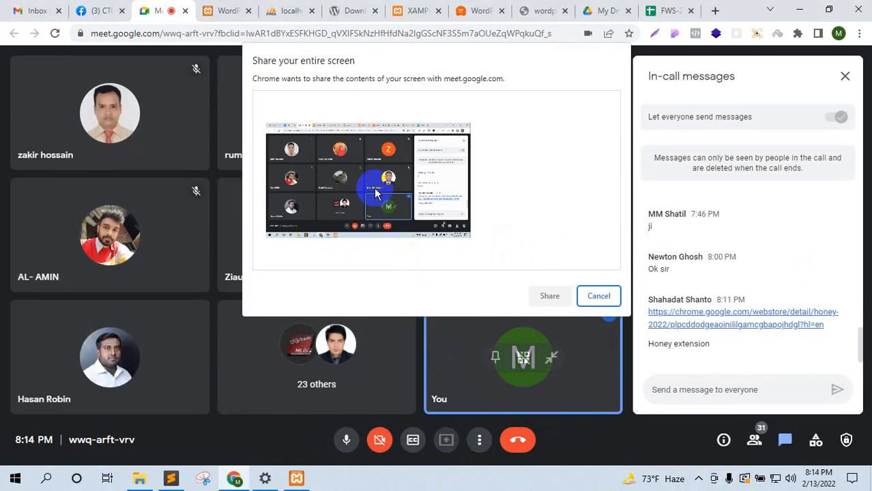
{"action": "left_click", "coordinate": [554, 296]}
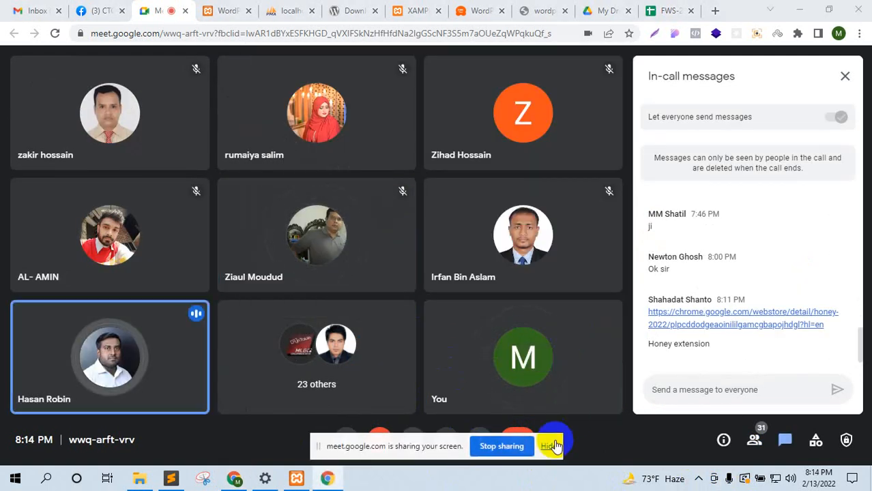
{"action": "left_click", "coordinate": [548, 446]}
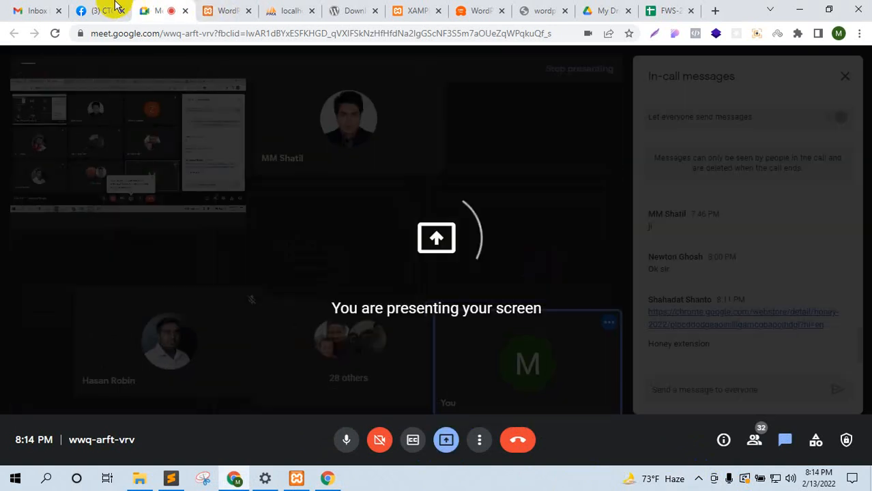
{"action": "left_click", "coordinate": [116, 8]}
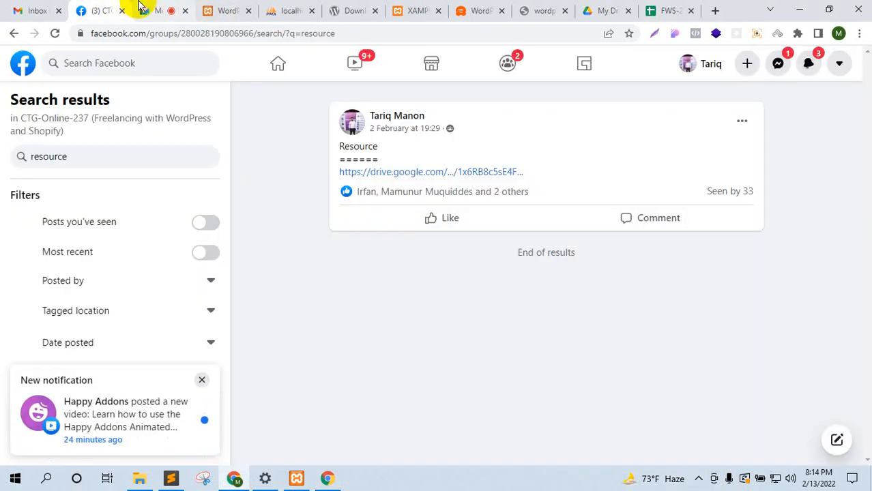
{"action": "left_click", "coordinate": [139, 10]}
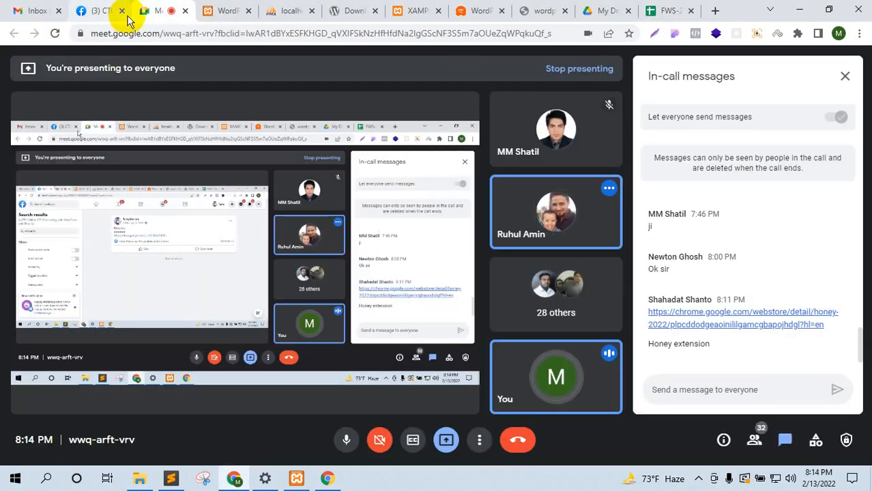
{"action": "left_click", "coordinate": [220, 11]}
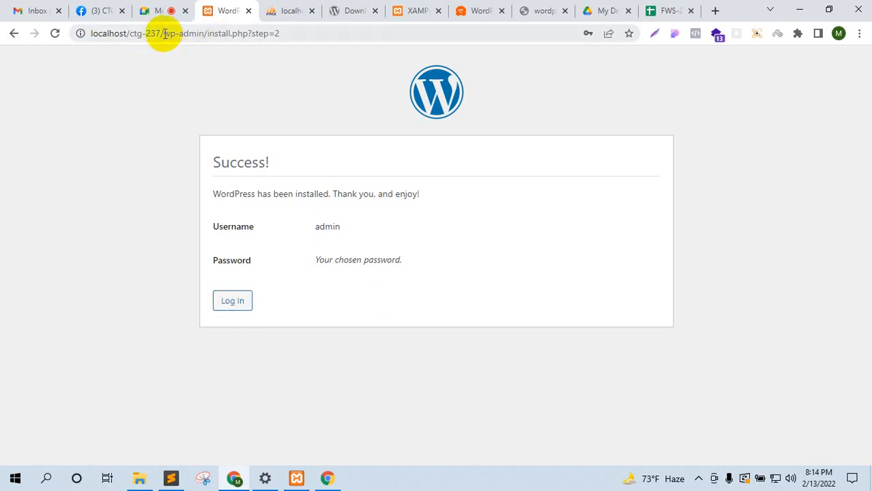
Step: Go to the login page and load localhost/ctg-237/ in a new tab
{"action": "left_click", "coordinate": [230, 301]}
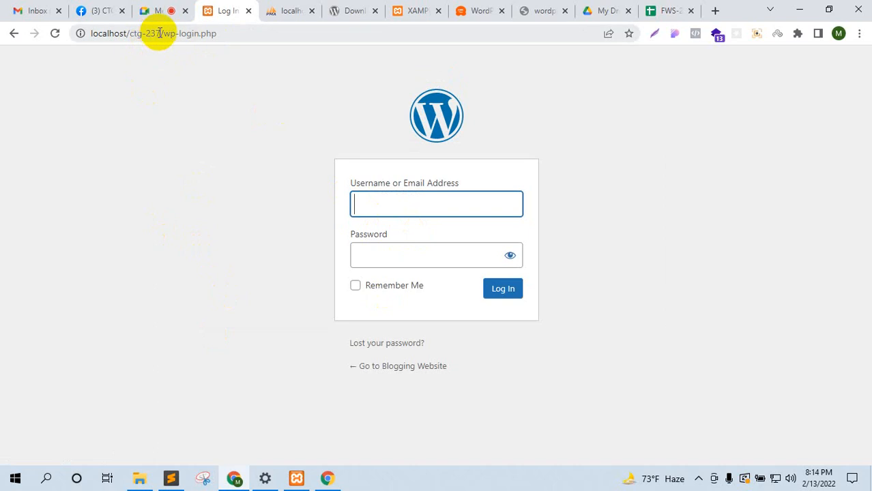
{"action": "left_click_drag", "start_coordinate": [162, 33], "coordinate": [86, 49]}
{"action": "key", "text": "ctrl+c"}
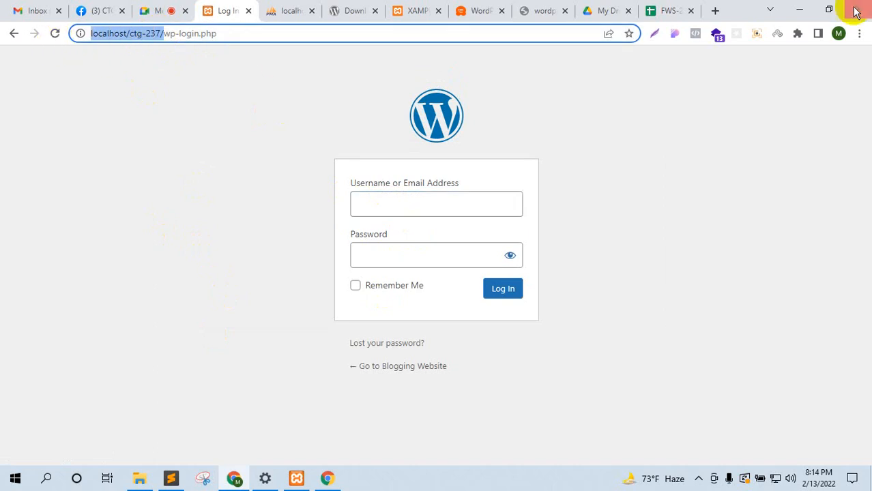
{"action": "left_click", "coordinate": [712, 10]}
{"action": "key", "text": "ctrl+v"}
{"action": "key", "text": "Return"}
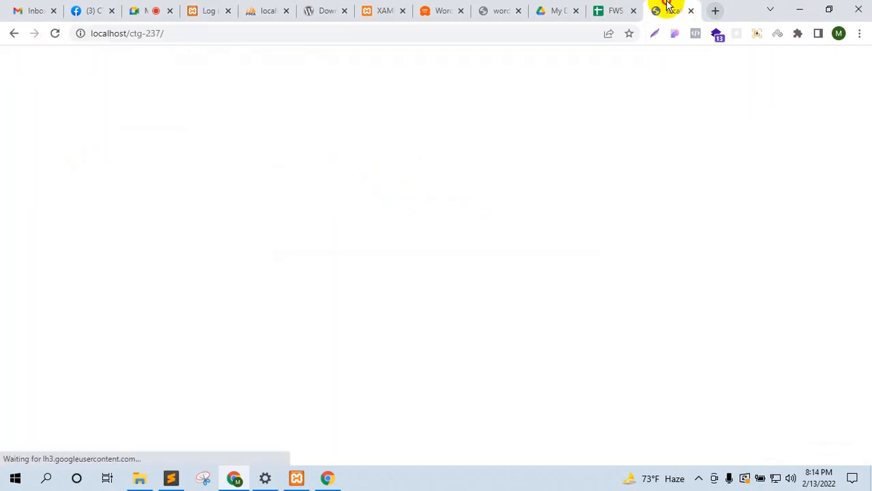
Step: Look over the Blogging Website front page, then return to the login tab, placed first
{"action": "left_click_drag", "start_coordinate": [669, 8], "coordinate": [170, 17]}
{"action": "scroll", "coordinate": [164, 215], "scroll_direction": "down", "scroll_amount": 5}
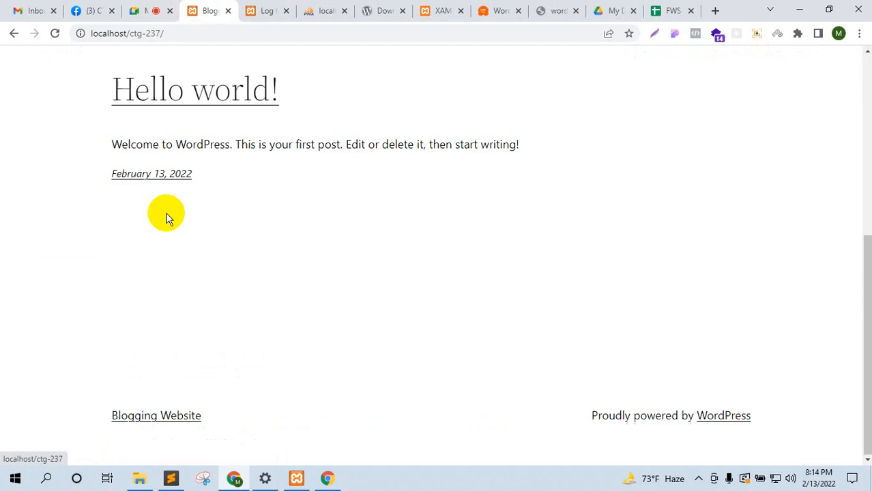
{"action": "scroll", "coordinate": [282, 214], "scroll_direction": "up", "scroll_amount": 5}
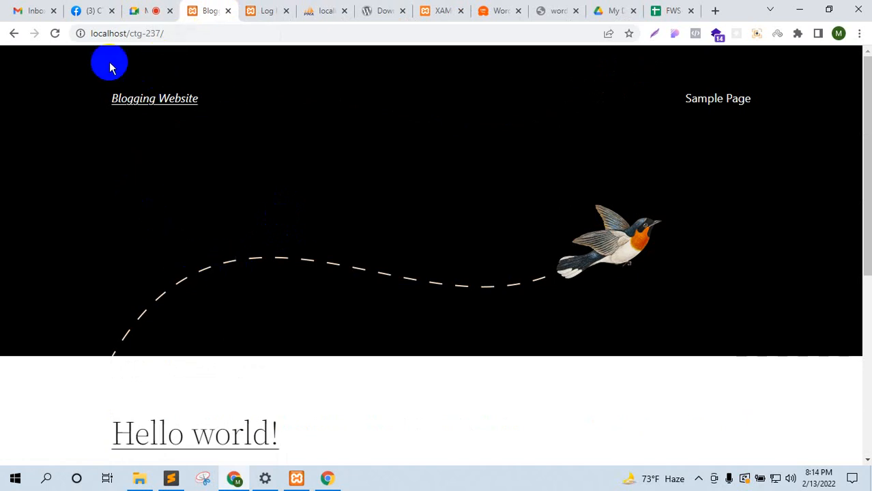
{"action": "scroll", "coordinate": [466, 275], "scroll_direction": "down", "scroll_amount": 5}
{"action": "scroll", "coordinate": [293, 256], "scroll_direction": "up", "scroll_amount": 5}
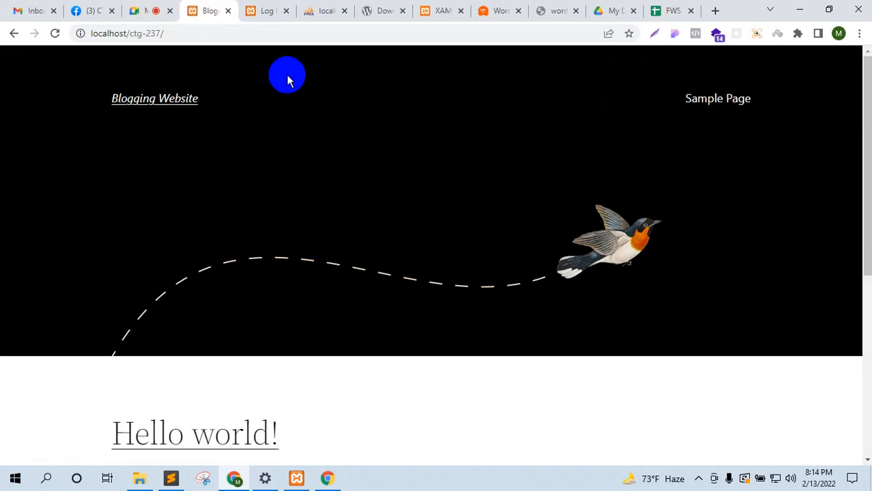
{"action": "left_click", "coordinate": [276, 9]}
{"action": "left_click_drag", "start_coordinate": [259, 6], "coordinate": [223, 5]}
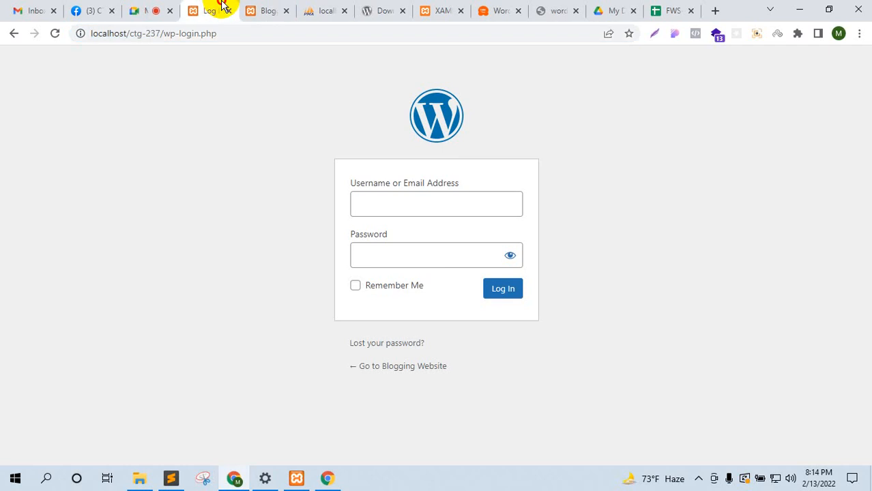
Step: Try the wp-admin and /admin addresses, which redirect to the login page
{"action": "left_click_drag", "start_coordinate": [244, 34], "coordinate": [172, 36]}
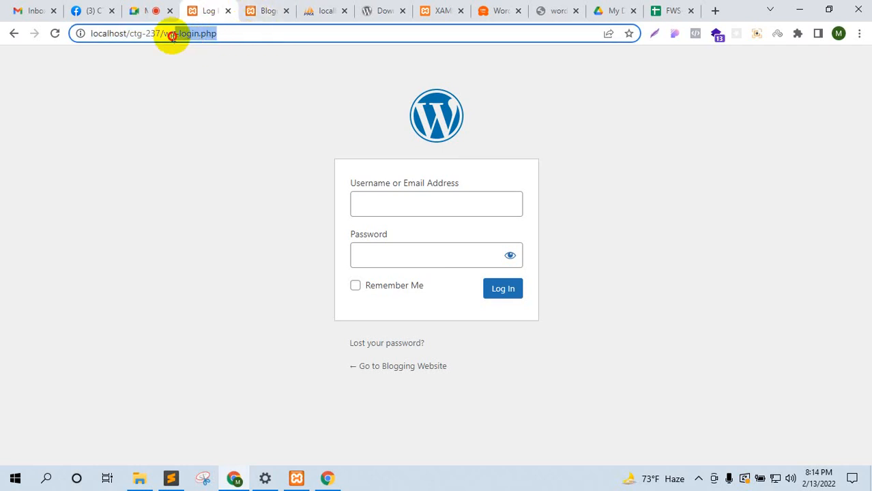
{"action": "type", "text": "wp-am"}
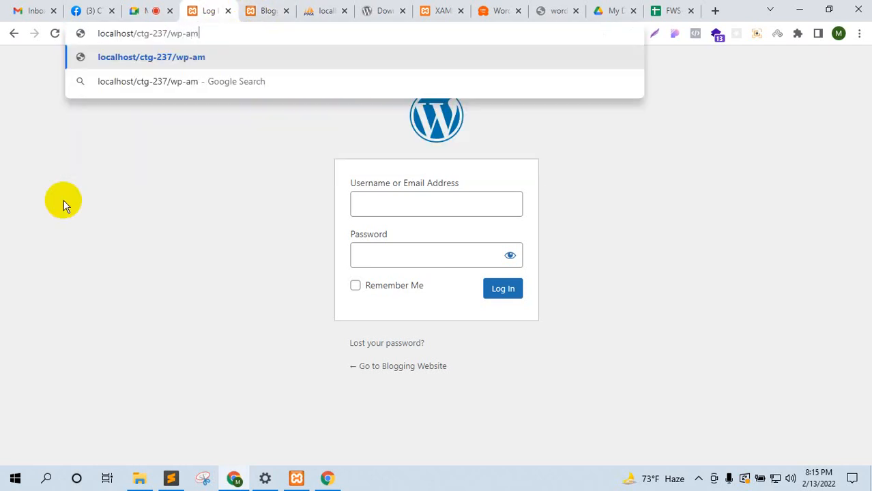
{"action": "key", "text": "BackSpace"}
{"action": "type", "text": "dmin"}
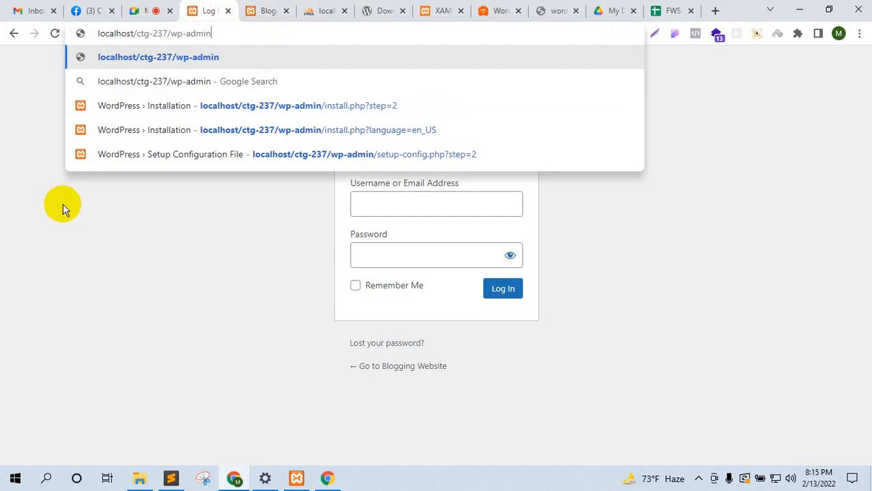
{"action": "key", "text": "Return"}
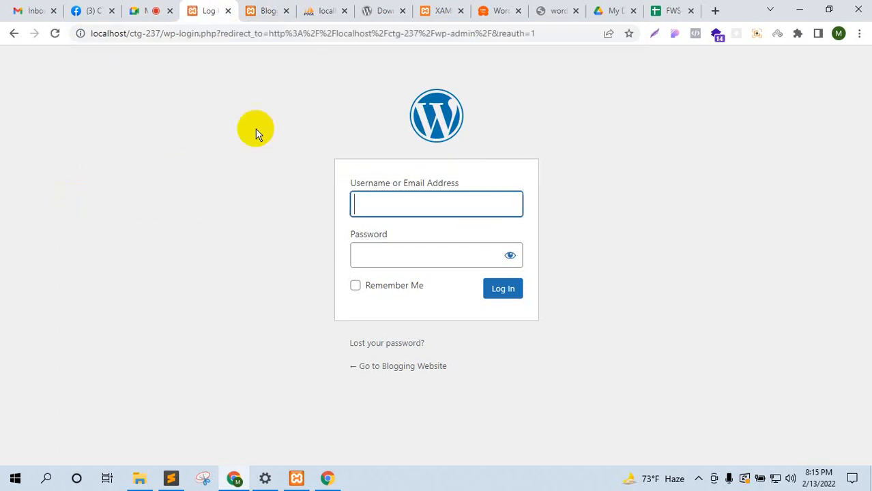
{"action": "left_click_drag", "start_coordinate": [164, 33], "coordinate": [745, 3]}
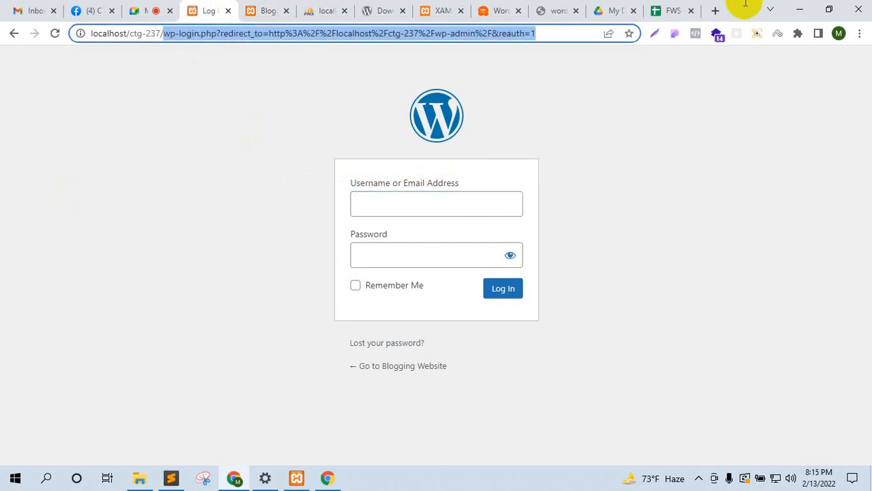
{"action": "type", "text": "admin"}
{"action": "key", "text": "Return"}
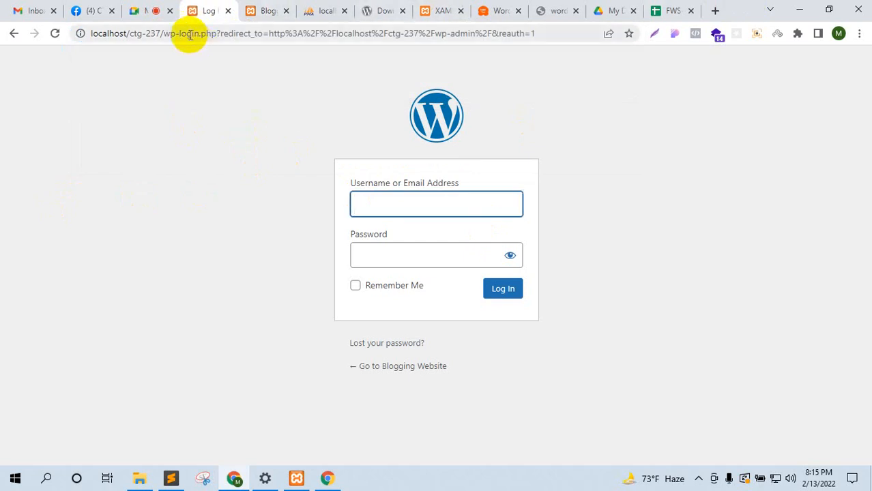
Step: Load the plain wp-login.php page, then return to the Google Meet call
{"action": "left_click_drag", "start_coordinate": [164, 37], "coordinate": [759, 8]}
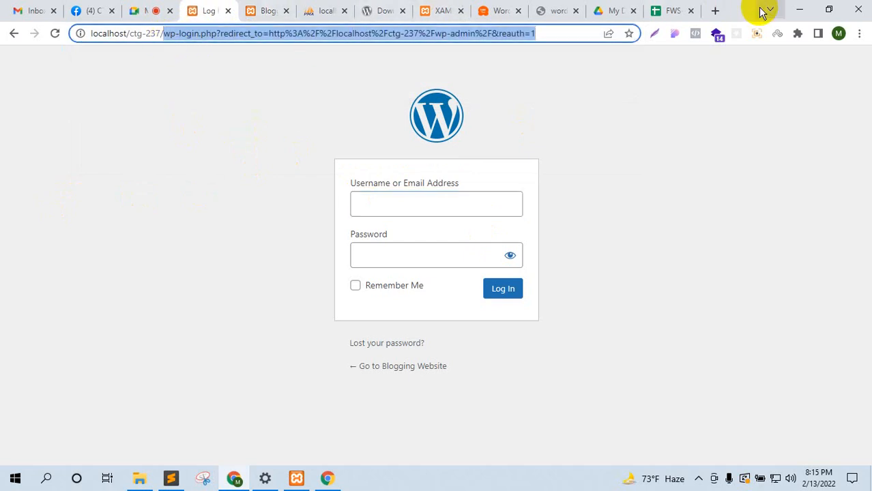
{"action": "type", "text": "wp-login"}
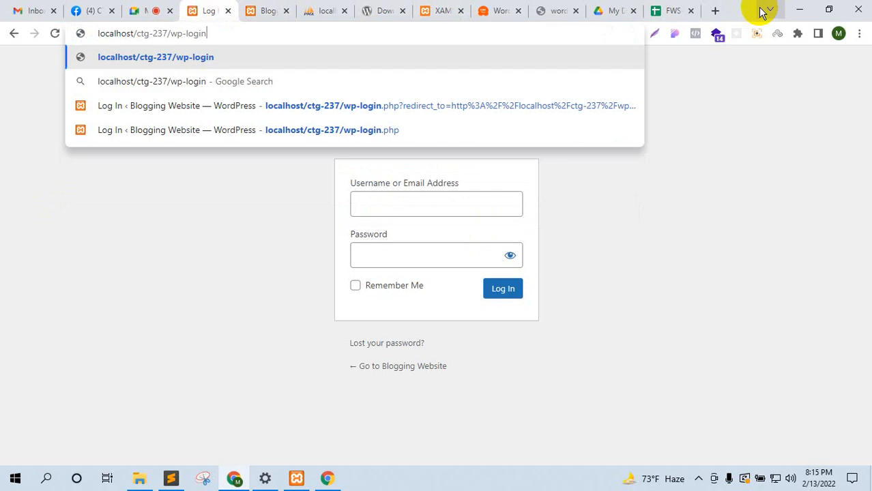
{"action": "type", "text": ".php"}
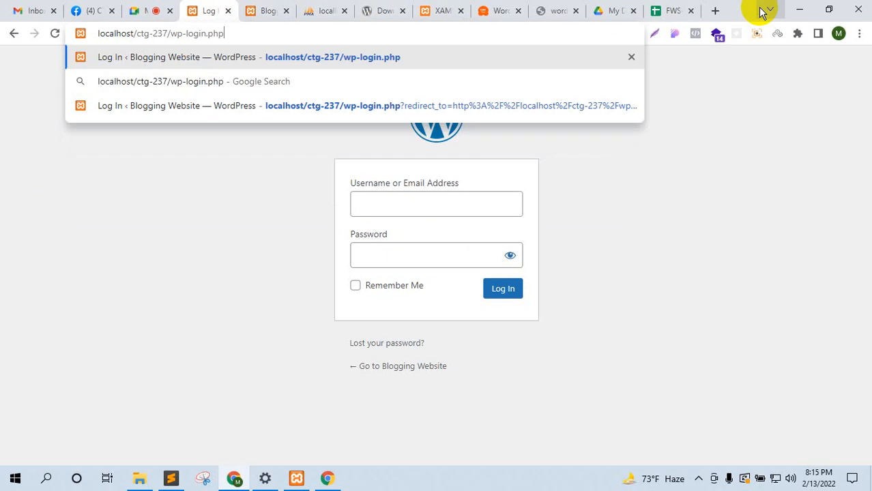
{"action": "key", "text": "Return"}
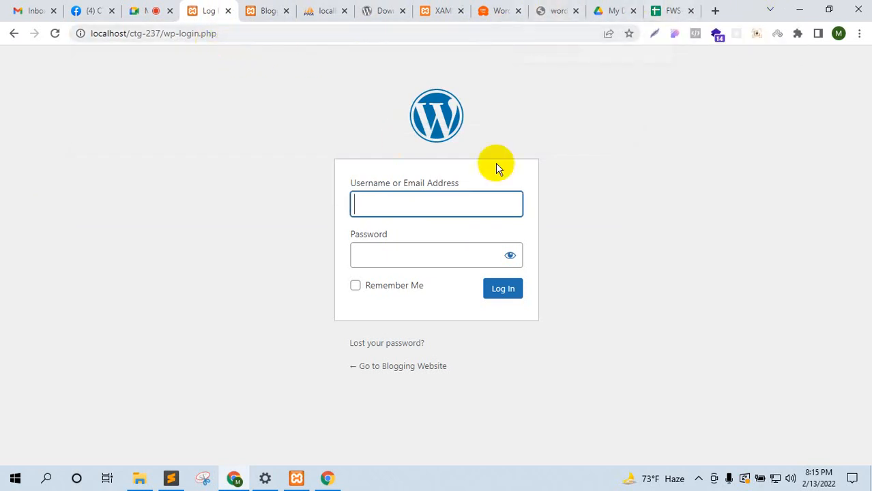
{"action": "left_click", "coordinate": [164, 34]}
{"action": "left_click", "coordinate": [231, 34]}
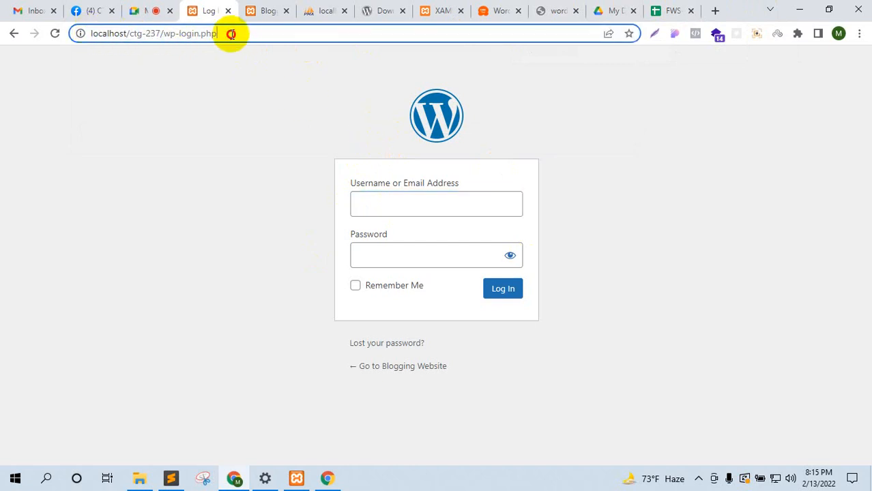
{"action": "left_click_drag", "start_coordinate": [231, 34], "coordinate": [166, 34]}
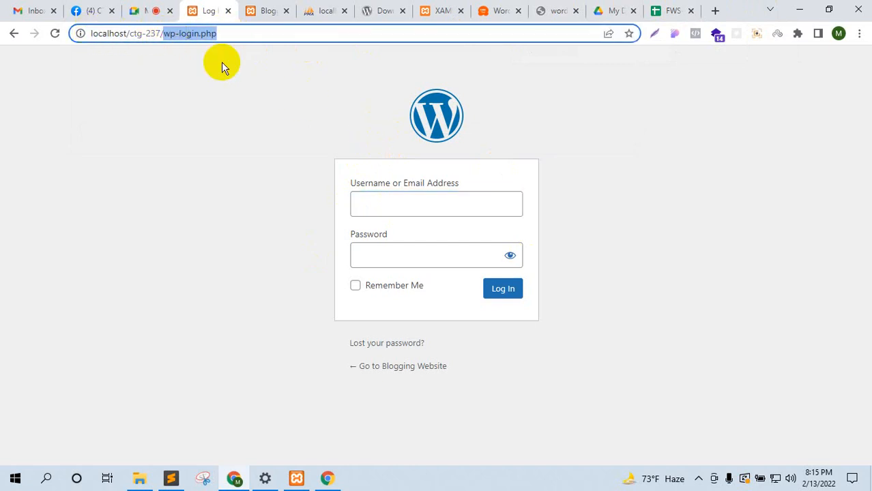
{"action": "left_click", "coordinate": [142, 8]}
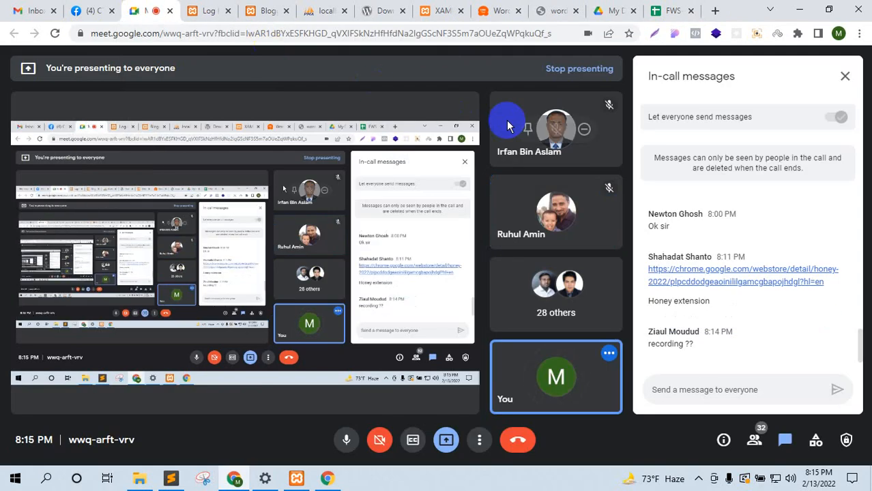
Step: Enter 'admin' as the username on the WordPress login form
{"action": "left_click", "coordinate": [217, 9]}
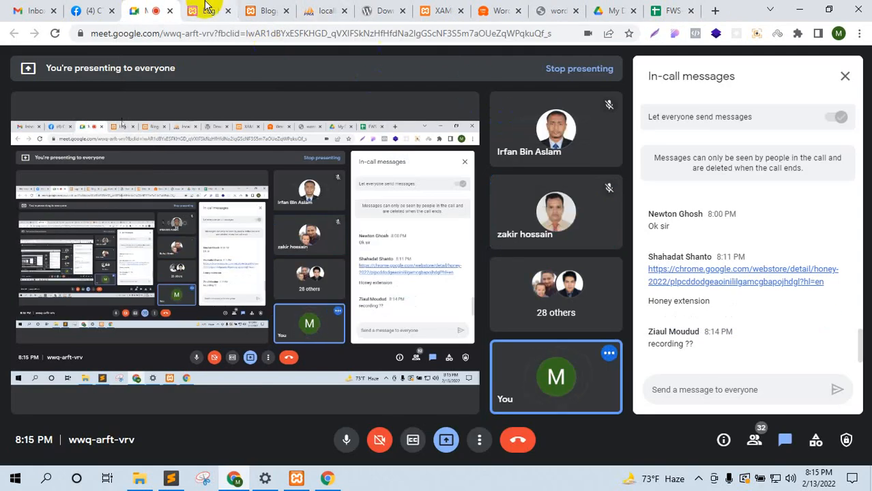
{"action": "left_click", "coordinate": [384, 205]}
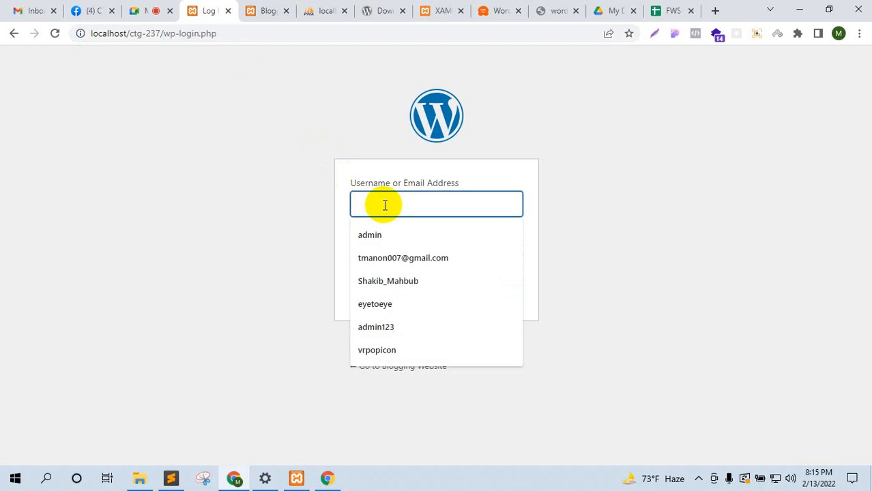
{"action": "type", "text": "a"}
{"action": "key", "text": "BackSpace"}
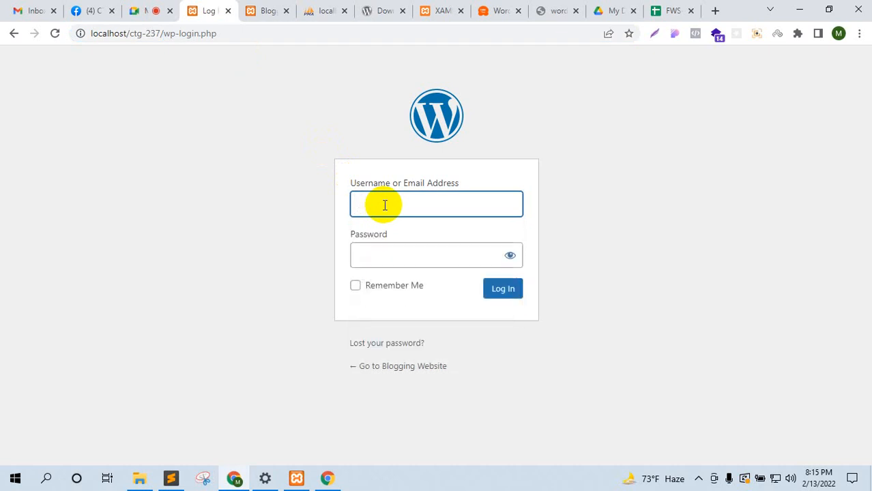
{"action": "type", "text": "ad"}
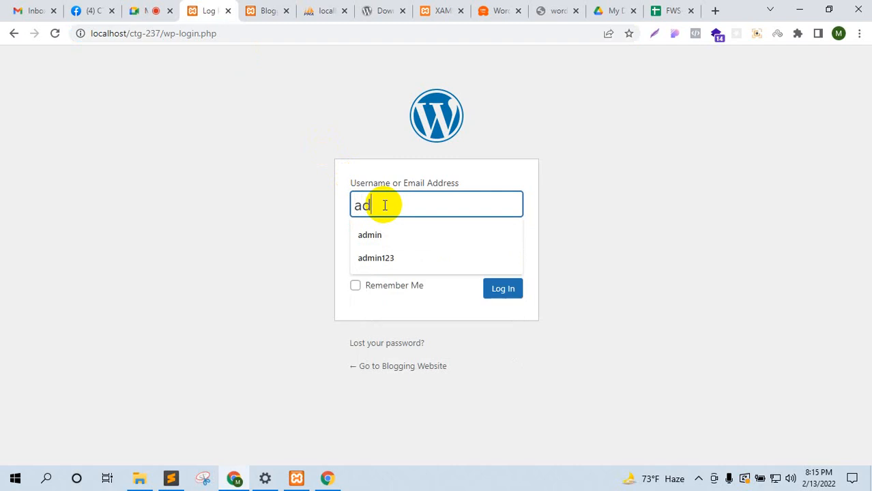
{"action": "type", "text": "min"}
{"action": "key", "text": "Tab"}
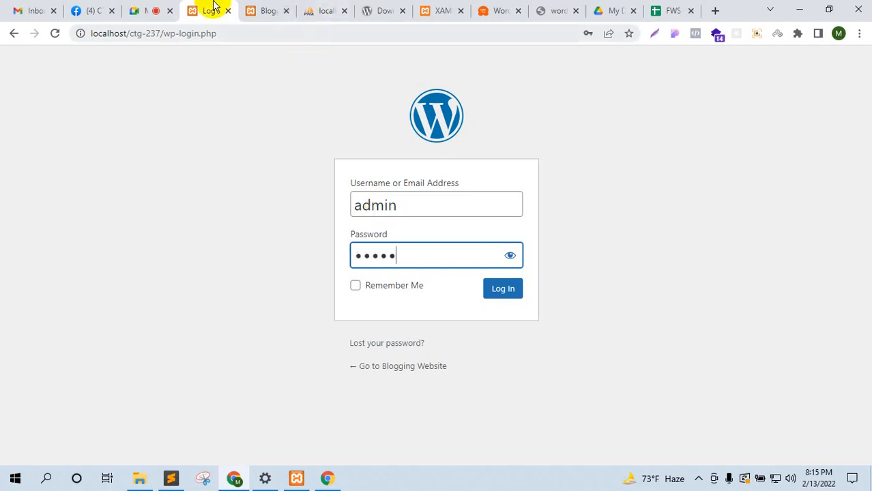
Step: Check the Google Meet call messages, then submit the WordPress login
{"action": "left_click", "coordinate": [147, 8]}
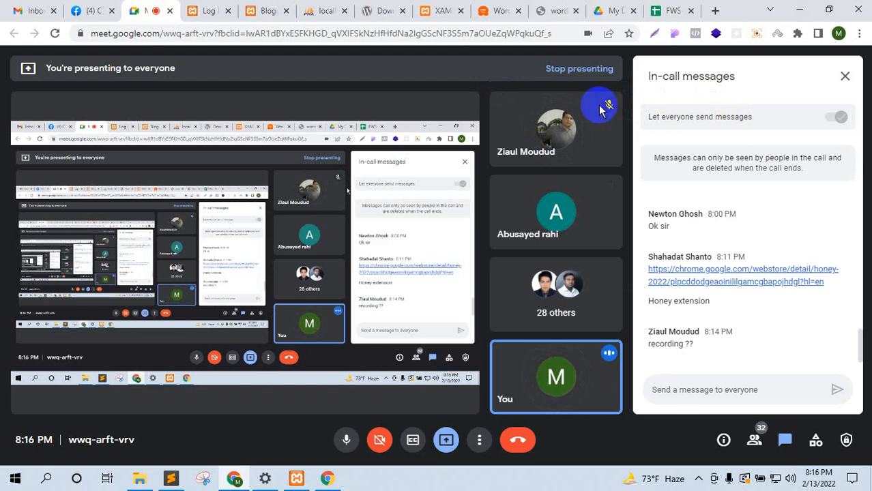
{"action": "left_click", "coordinate": [192, 8]}
{"action": "left_click", "coordinate": [508, 294]}
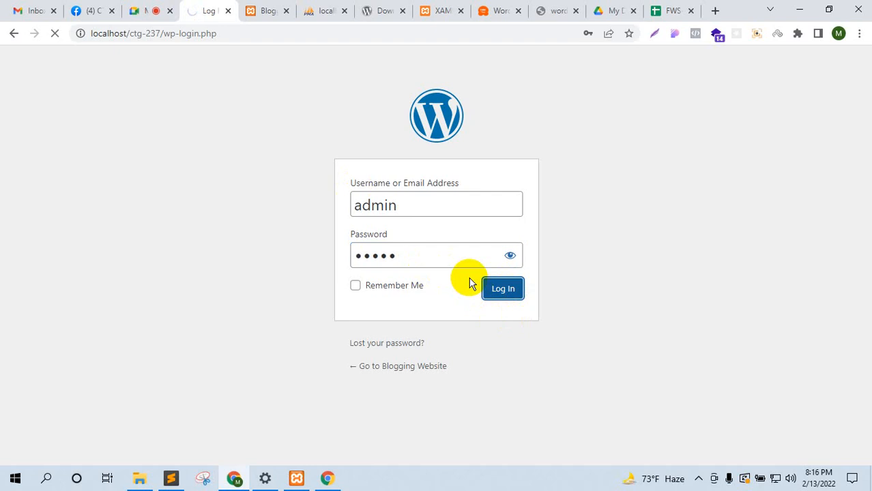
Step: Glance at the phpMyAdmin and download tabs, then dismiss Chrome's password popups
{"action": "left_click", "coordinate": [327, 11]}
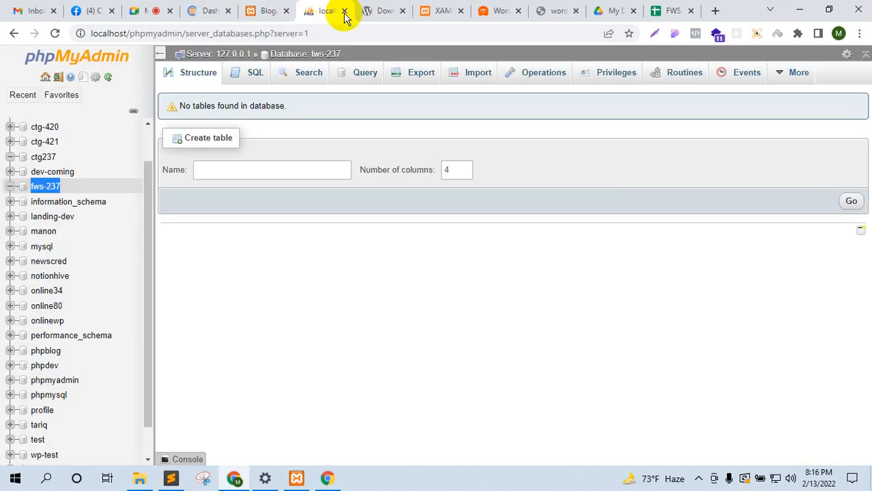
{"action": "left_click", "coordinate": [382, 10]}
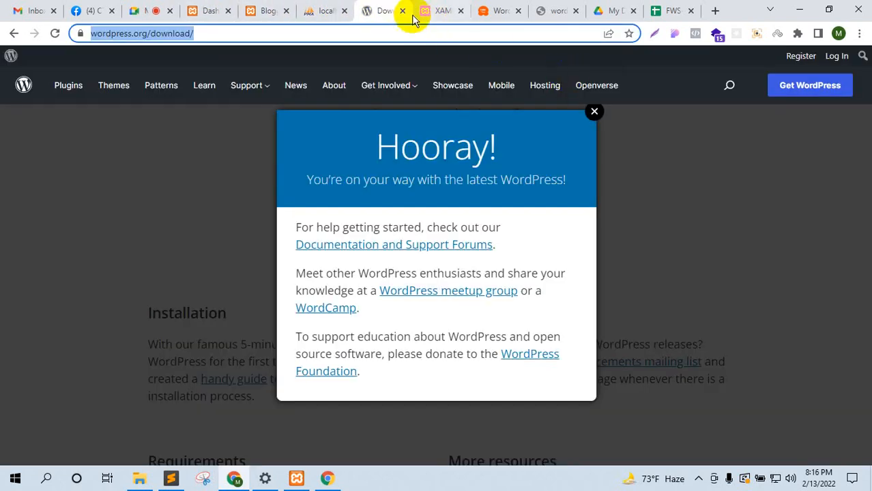
{"action": "left_click", "coordinate": [208, 10]}
{"action": "left_click", "coordinate": [547, 212]}
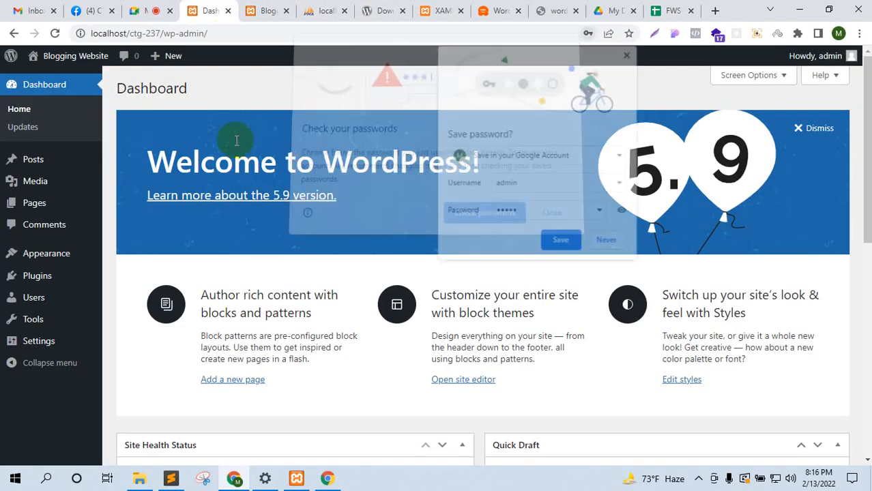
{"action": "left_click", "coordinate": [626, 54]}
Step: Peek at the site's front page, then open the site in a new tab from Visit Site
{"action": "scroll", "coordinate": [334, 294], "scroll_direction": "down", "scroll_amount": 1}
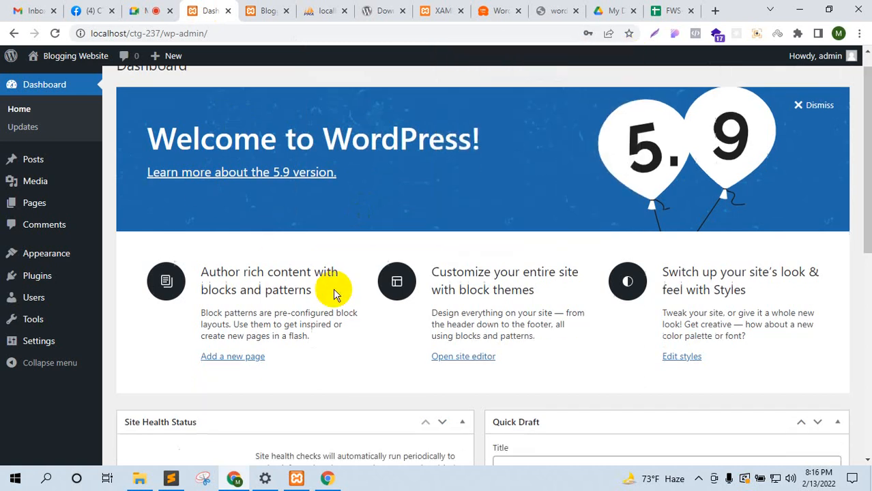
{"action": "scroll", "coordinate": [335, 288], "scroll_direction": "down", "scroll_amount": 5}
{"action": "scroll", "coordinate": [64, 101], "scroll_direction": "up", "scroll_amount": 6}
{"action": "left_click", "coordinate": [283, 7]}
{"action": "left_click", "coordinate": [196, 10]}
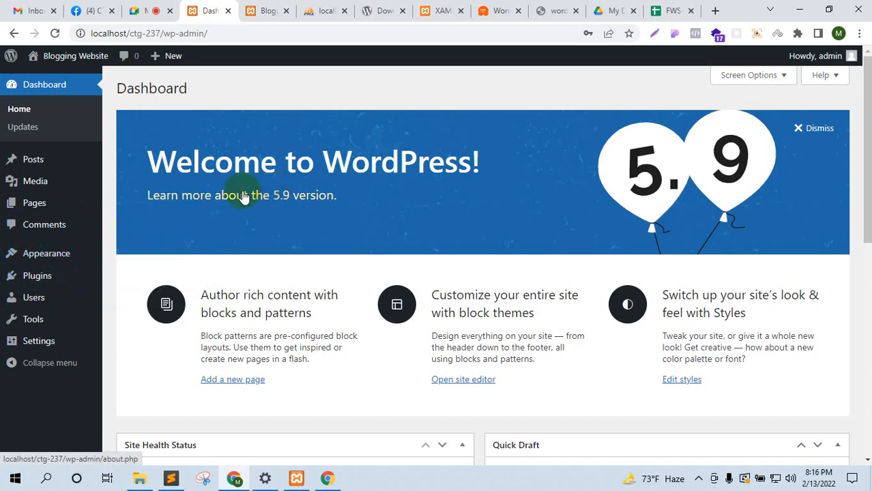
{"action": "mouse_move", "coordinate": [78, 60]}
{"action": "right_click", "coordinate": [77, 81]}
{"action": "left_click", "coordinate": [102, 91]}
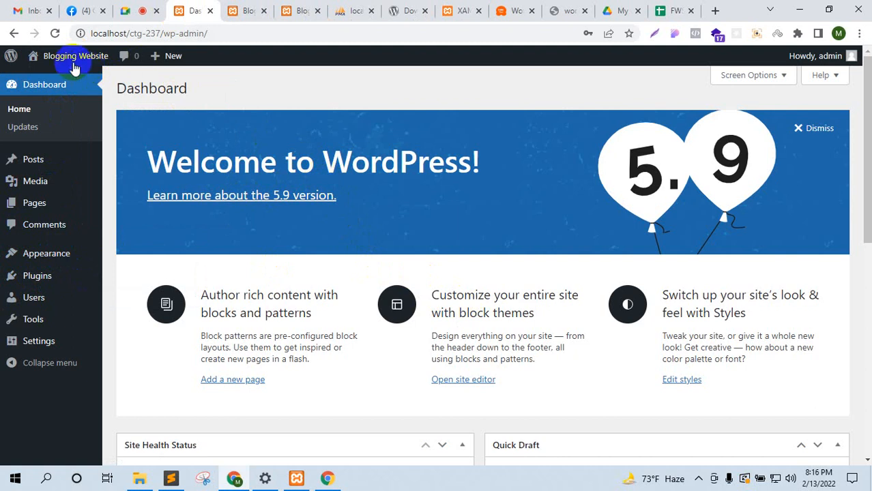
Step: Browse the Blogging Website front page and return to the dashboard
{"action": "scroll", "coordinate": [229, 245], "scroll_direction": "down", "scroll_amount": 8}
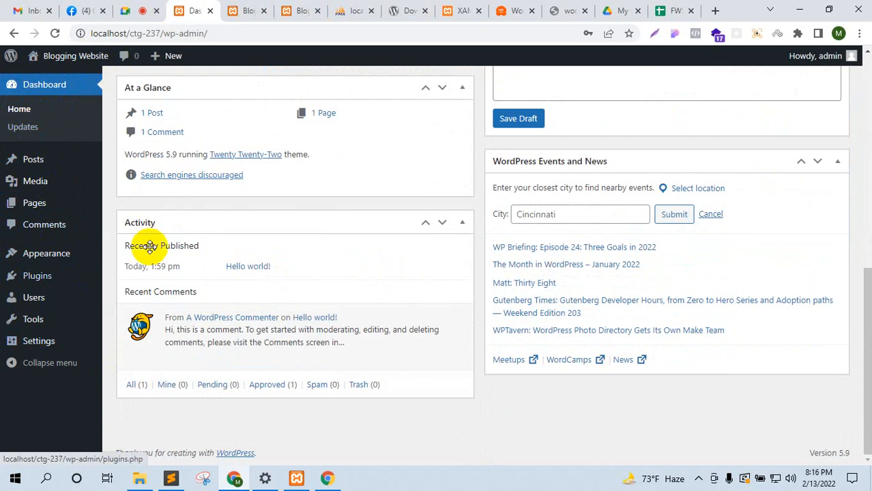
{"action": "scroll", "coordinate": [167, 142], "scroll_direction": "up", "scroll_amount": 8}
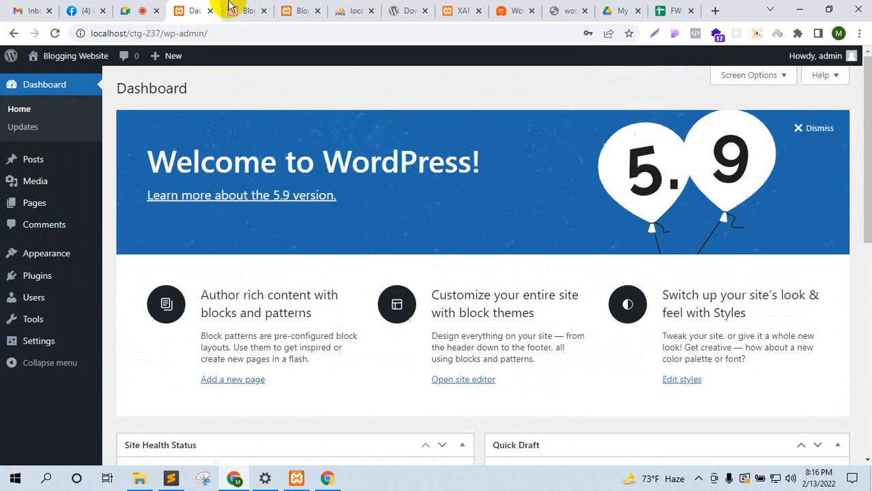
{"action": "left_click", "coordinate": [232, 8]}
{"action": "scroll", "coordinate": [389, 216], "scroll_direction": "down", "scroll_amount": 5}
{"action": "left_click", "coordinate": [179, 10]}
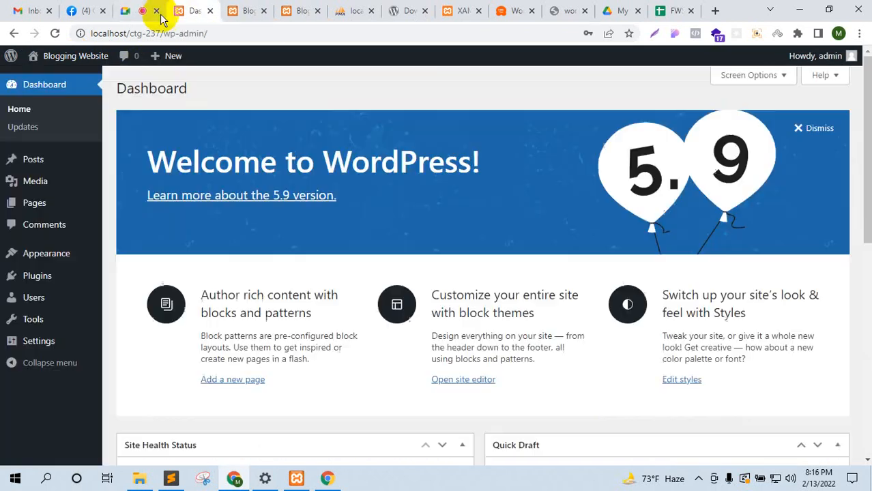
Step: Expand Screen Options on the dashboard to reveal the box visibility checkboxes
{"action": "scroll", "coordinate": [423, 248], "scroll_direction": "down", "scroll_amount": 5}
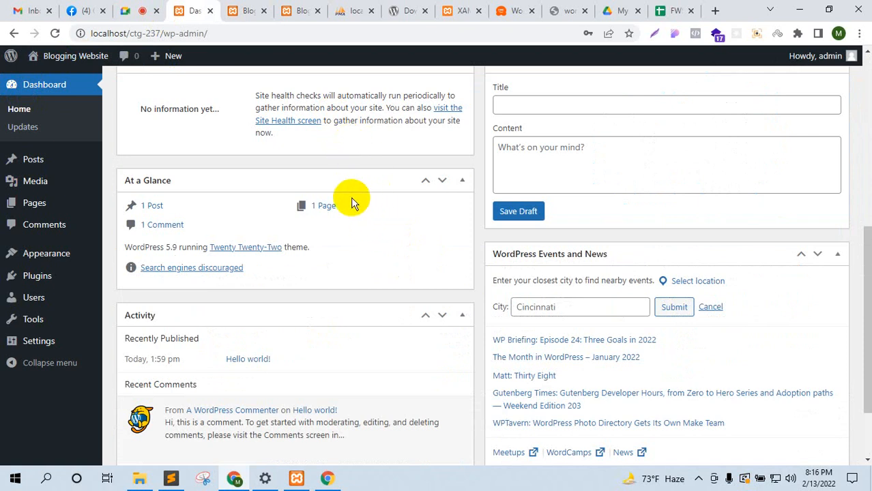
{"action": "scroll", "coordinate": [251, 179], "scroll_direction": "up", "scroll_amount": 5}
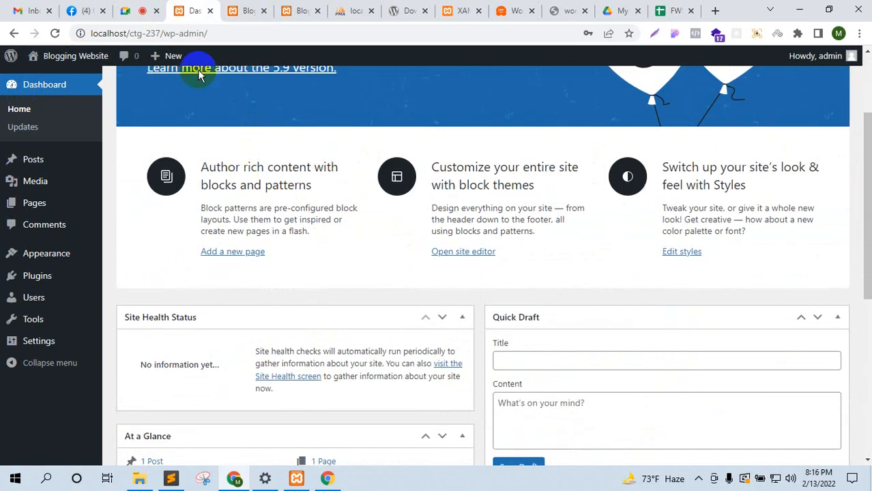
{"action": "scroll", "coordinate": [241, 142], "scroll_direction": "up", "scroll_amount": 1}
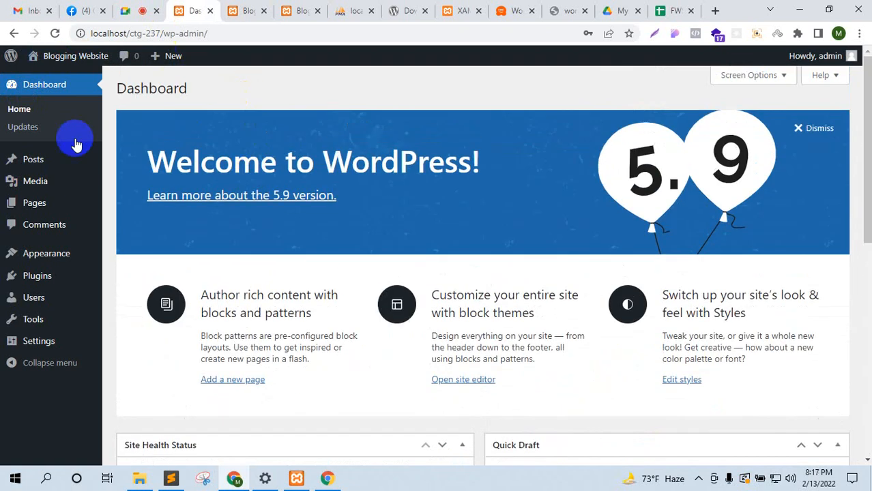
{"action": "left_click", "coordinate": [763, 77]}
{"action": "scroll", "coordinate": [320, 245], "scroll_direction": "down", "scroll_amount": 8}
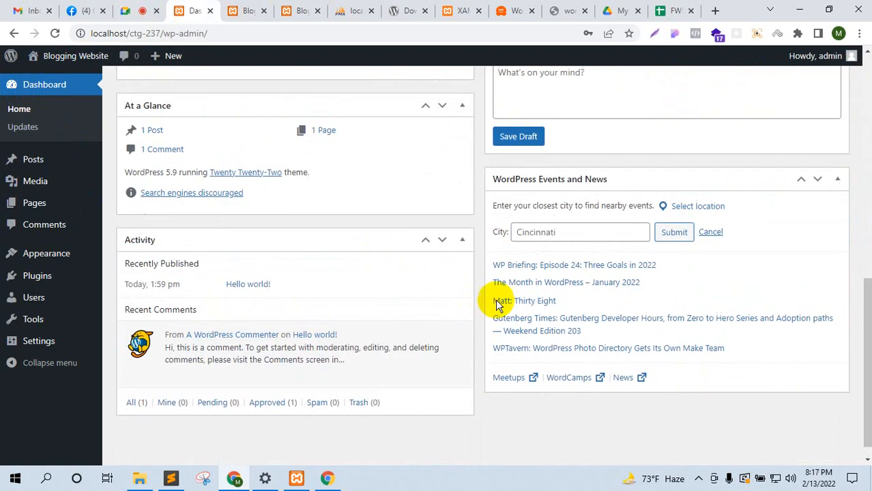
{"action": "scroll", "coordinate": [409, 259], "scroll_direction": "up", "scroll_amount": 8}
Step: Uncheck Site Health Status, Activity, Quick Draft and Events and News, keeping At a Glance
{"action": "scroll", "coordinate": [340, 274], "scroll_direction": "down", "scroll_amount": 6}
{"action": "scroll", "coordinate": [278, 234], "scroll_direction": "up", "scroll_amount": 6}
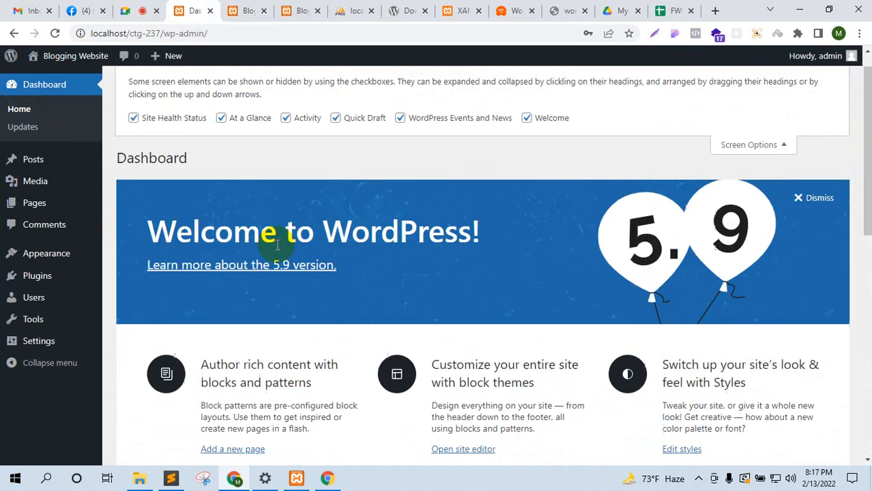
{"action": "left_click", "coordinate": [184, 148]}
{"action": "left_click", "coordinate": [230, 151]}
{"action": "left_click", "coordinate": [292, 148]}
{"action": "left_click", "coordinate": [379, 144]}
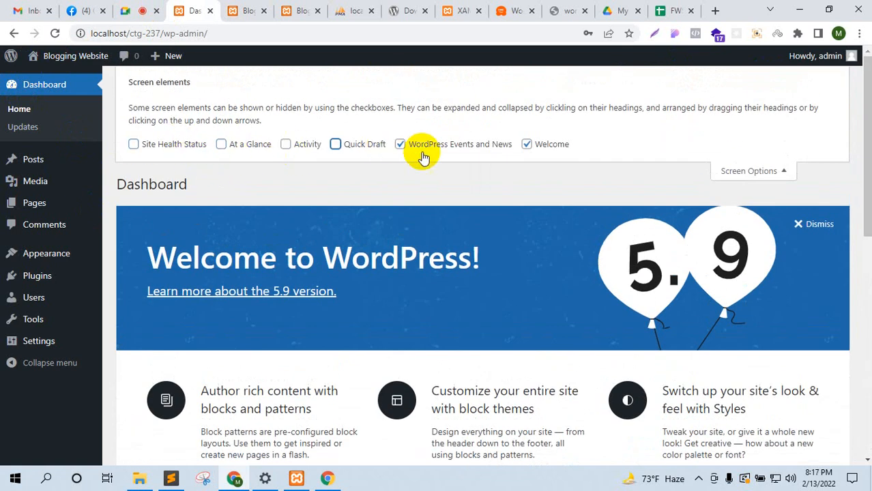
{"action": "left_click", "coordinate": [421, 151]}
{"action": "left_click", "coordinate": [548, 146]}
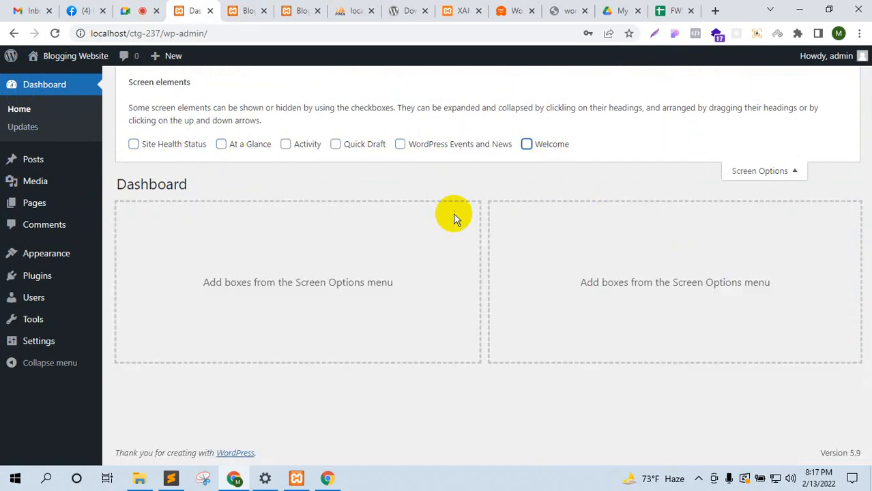
{"action": "left_click", "coordinate": [526, 144]}
{"action": "scroll", "coordinate": [388, 271], "scroll_direction": "down", "scroll_amount": 4}
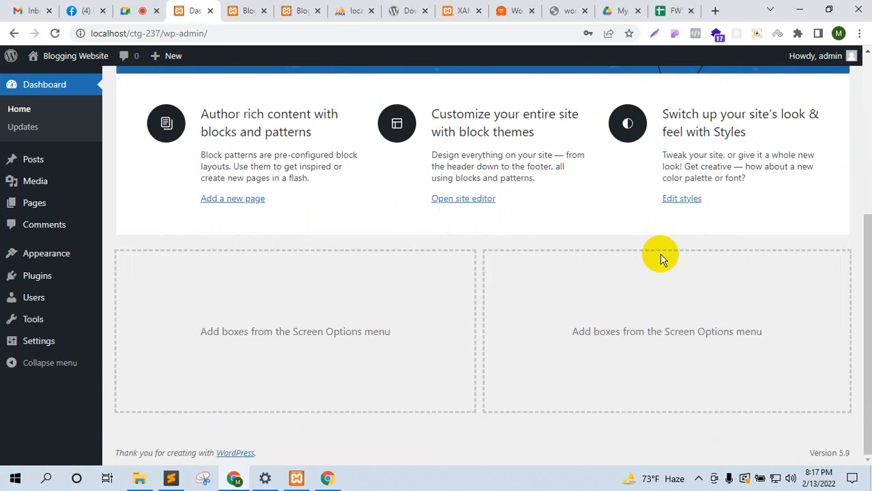
{"action": "scroll", "coordinate": [660, 255], "scroll_direction": "up", "scroll_amount": 5}
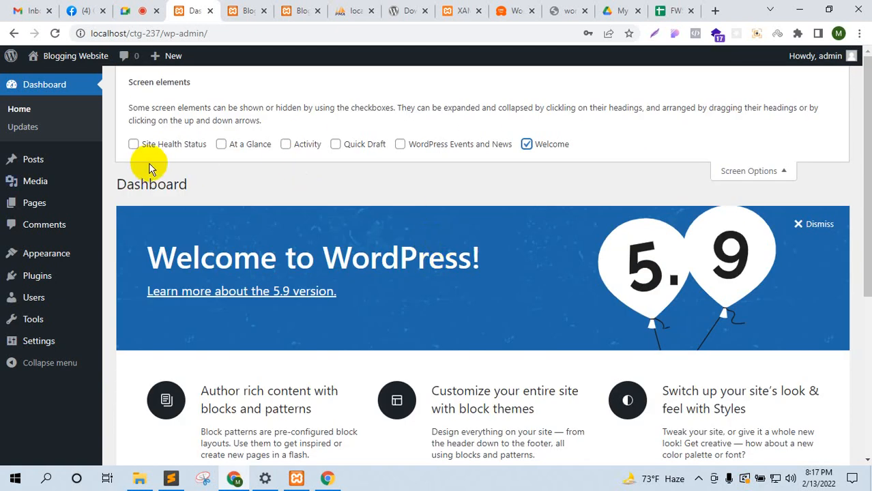
{"action": "left_click", "coordinate": [235, 152]}
{"action": "scroll", "coordinate": [510, 264], "scroll_direction": "down", "scroll_amount": 5}
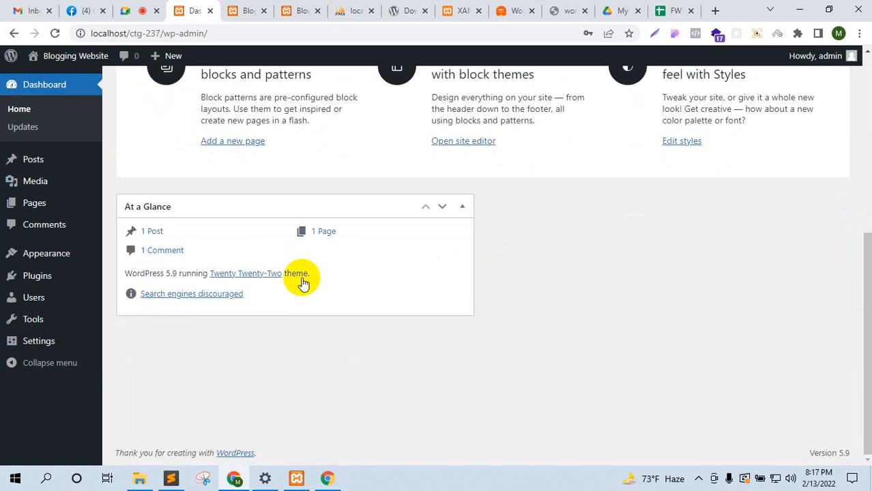
{"action": "scroll", "coordinate": [302, 282], "scroll_direction": "up", "scroll_amount": 5}
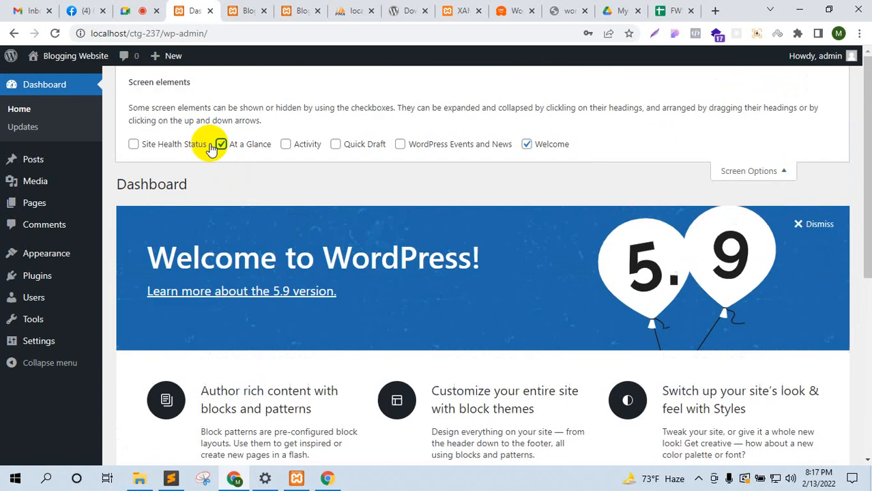
Step: Dismiss the Welcome to WordPress panel, close Screen Options, and go to the dashboard Home
{"action": "left_click", "coordinate": [778, 170]}
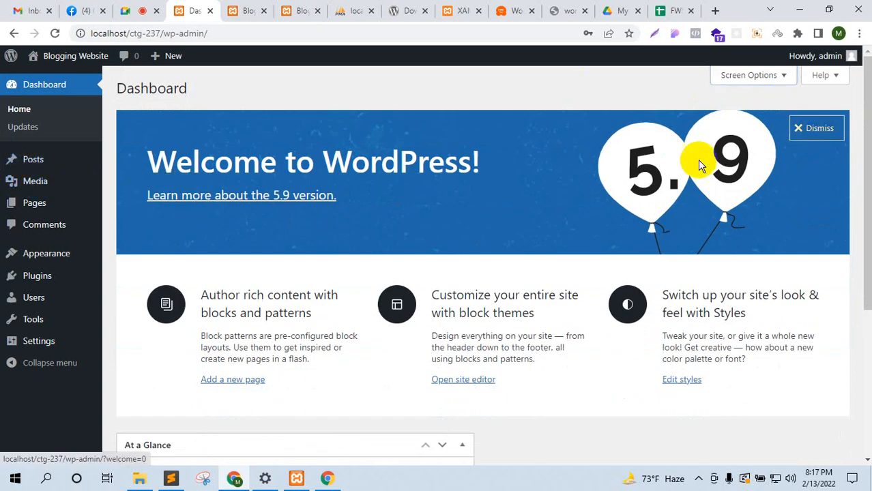
{"action": "left_click", "coordinate": [814, 128]}
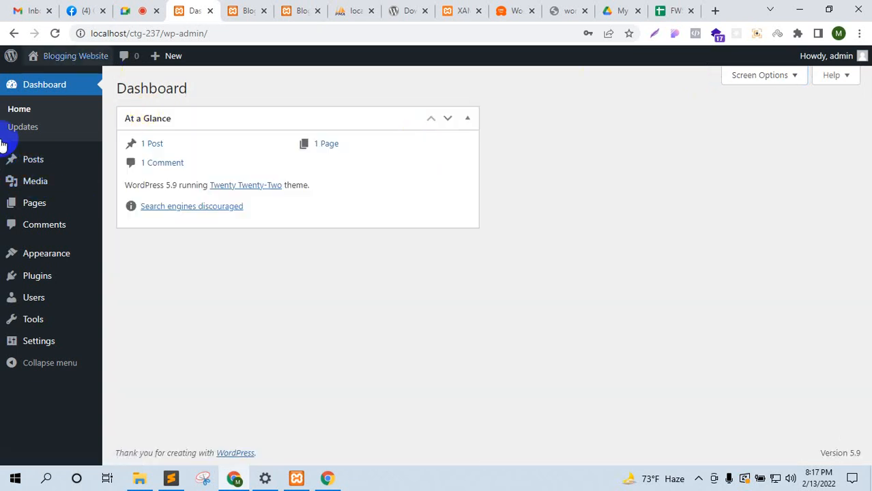
{"action": "left_click", "coordinate": [774, 75]}
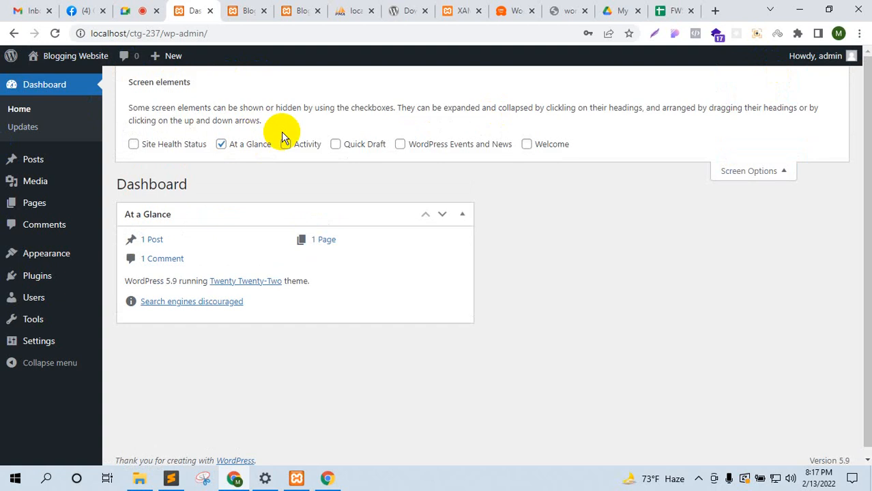
{"action": "left_click", "coordinate": [758, 171]}
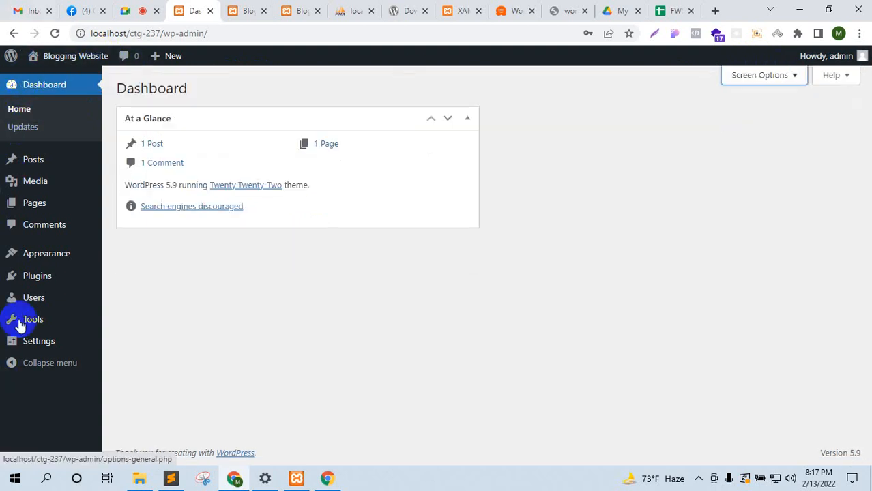
{"action": "left_click", "coordinate": [44, 111]}
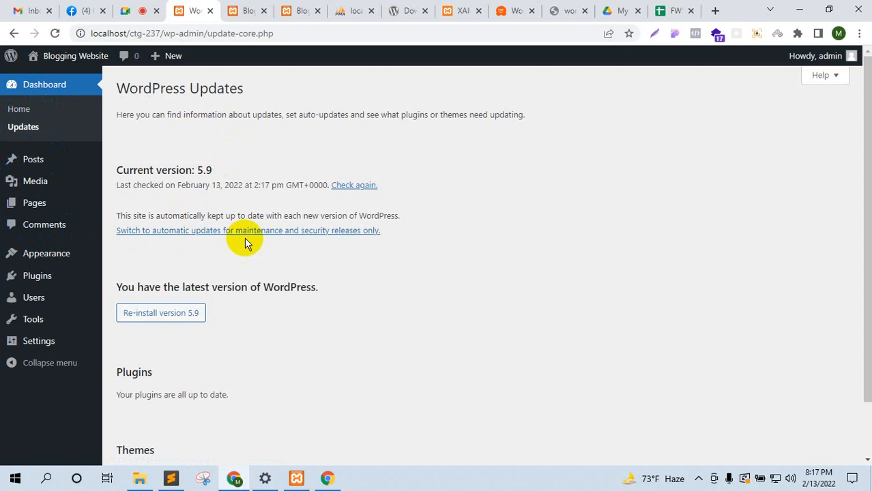
{"action": "scroll", "coordinate": [247, 242], "scroll_direction": "down", "scroll_amount": 1}
{"action": "scroll", "coordinate": [245, 247], "scroll_direction": "up", "scroll_amount": 1}
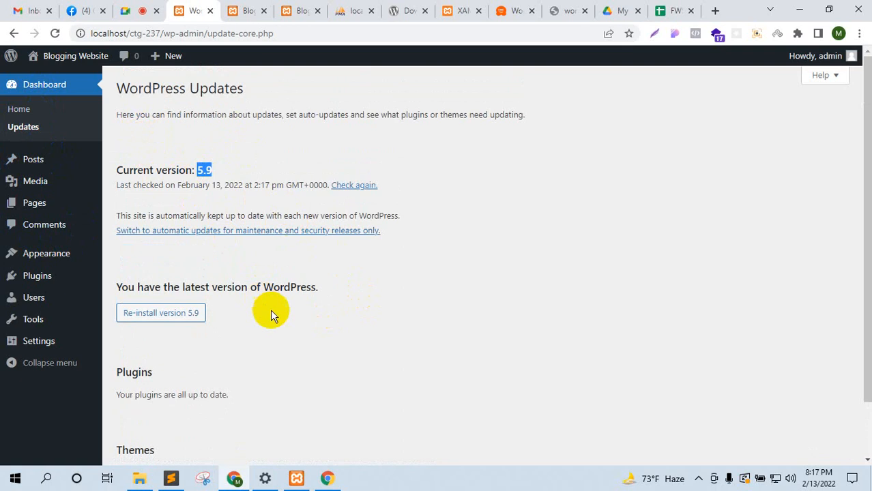
{"action": "scroll", "coordinate": [259, 321], "scroll_direction": "down", "scroll_amount": 1}
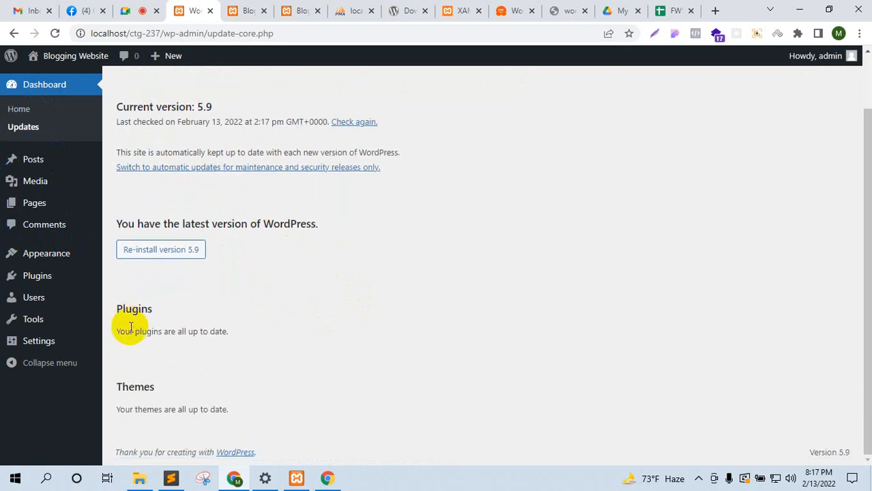
{"action": "left_click_drag", "start_coordinate": [129, 332], "coordinate": [243, 333]}
{"action": "left_click_drag", "start_coordinate": [154, 409], "coordinate": [266, 409]}
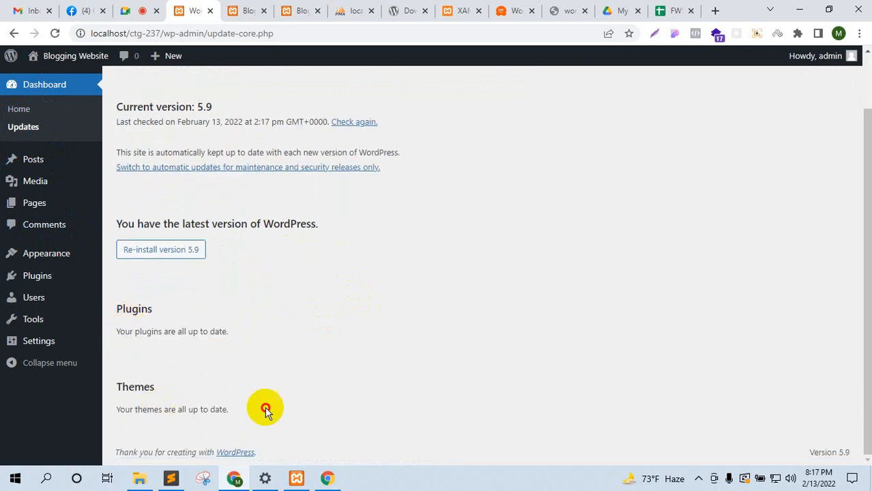
{"action": "left_click", "coordinate": [339, 369]}
{"action": "scroll", "coordinate": [280, 320], "scroll_direction": "up", "scroll_amount": 1}
{"action": "scroll", "coordinate": [279, 318], "scroll_direction": "up", "scroll_amount": 1}
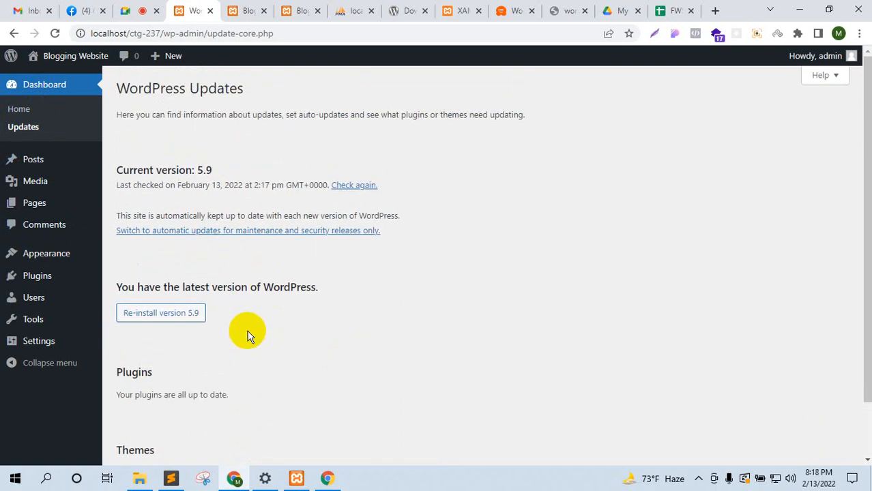
{"action": "scroll", "coordinate": [111, 372], "scroll_direction": "down", "scroll_amount": 1}
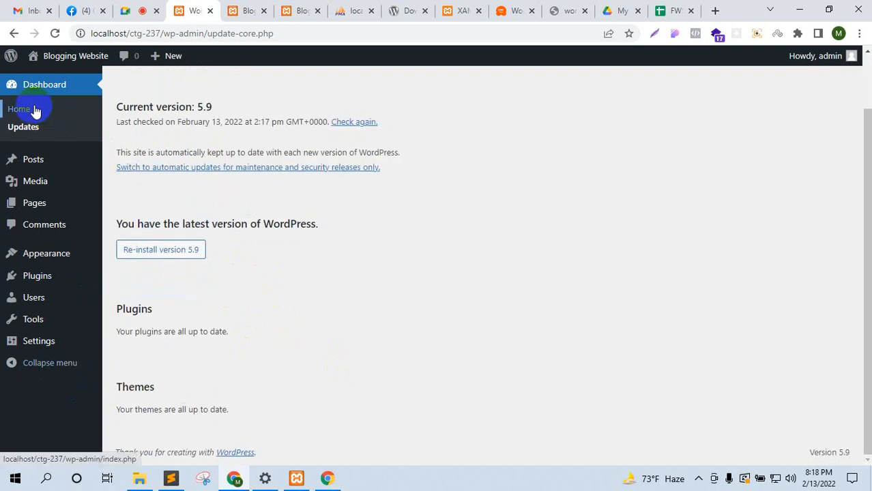
{"action": "scroll", "coordinate": [351, 294], "scroll_direction": "up", "scroll_amount": 1}
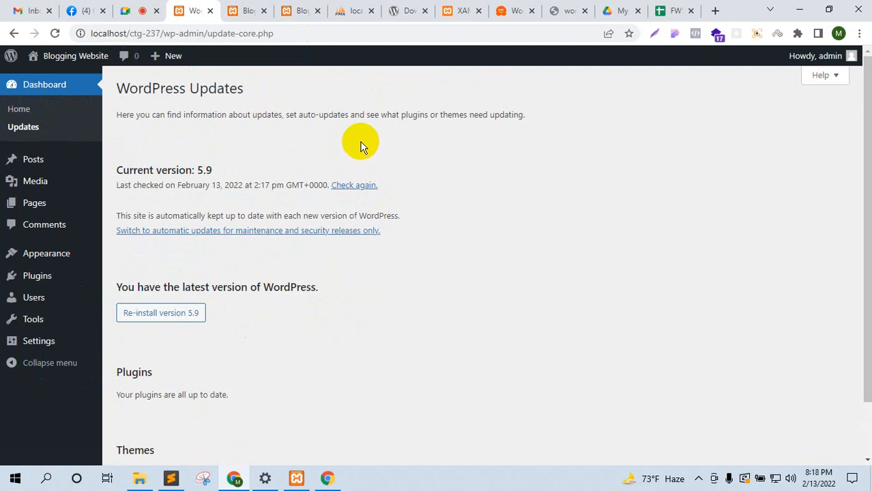
{"action": "double_click", "coordinate": [147, 88]}
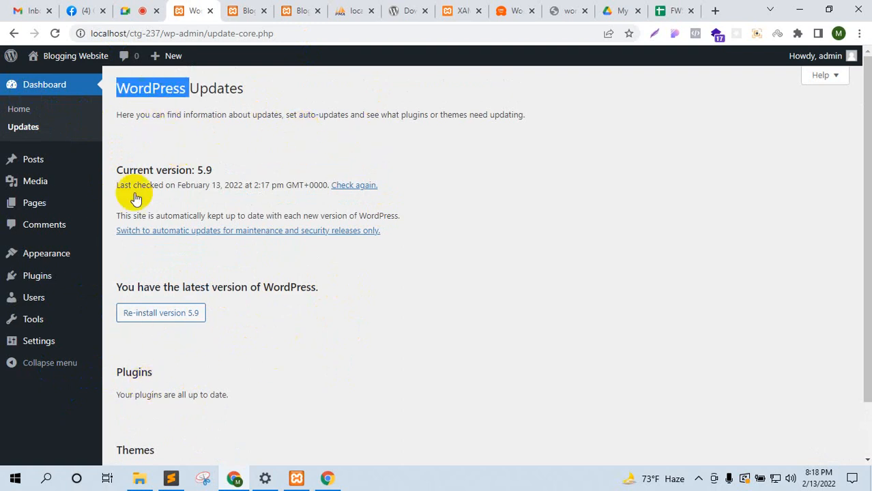
{"action": "left_click", "coordinate": [128, 10]}
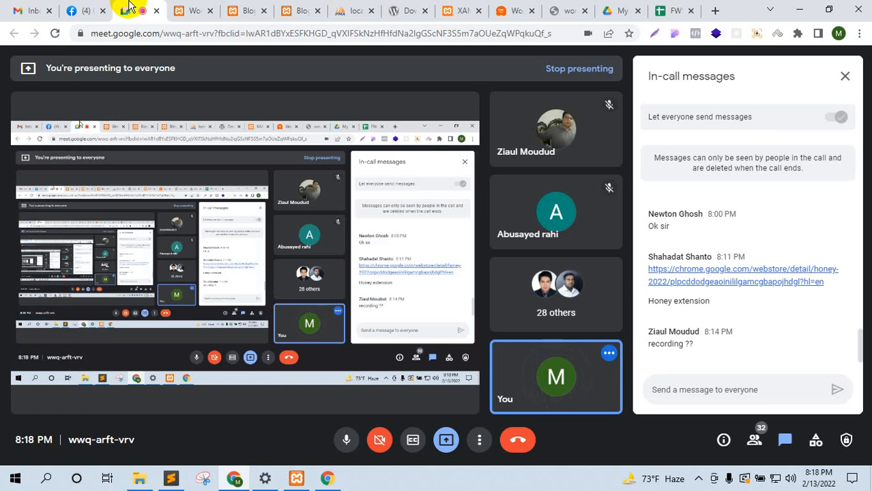
{"action": "left_click", "coordinate": [177, 4]}
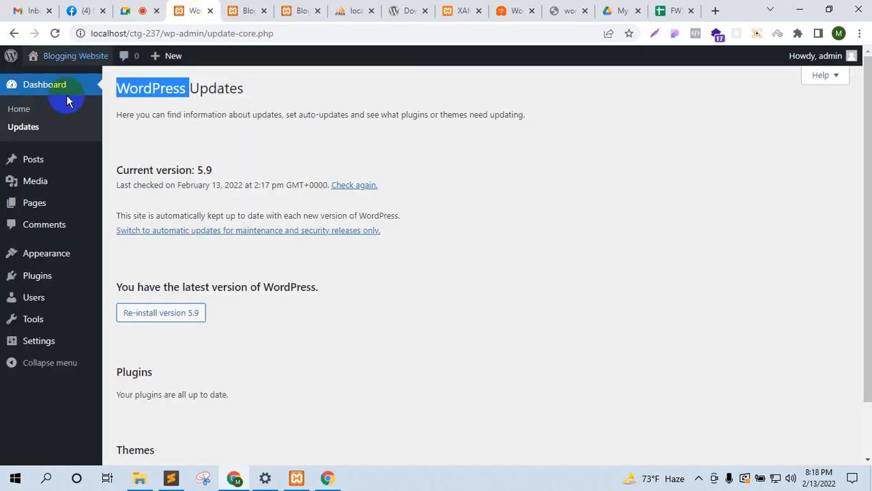
Step: Open All Posts and reload the site's front page to see its current posts
{"action": "left_click", "coordinate": [32, 157]}
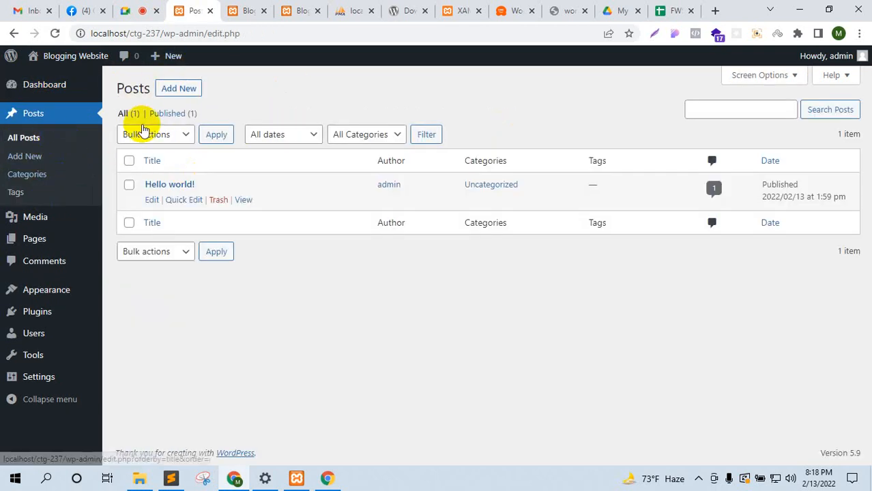
{"action": "left_click", "coordinate": [235, 9]}
{"action": "left_click", "coordinate": [56, 35]}
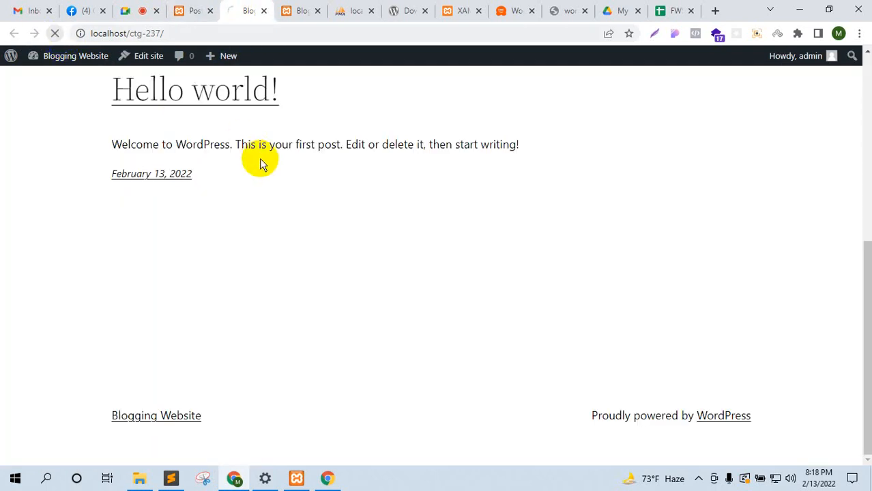
{"action": "scroll", "coordinate": [204, 156], "scroll_direction": "up", "scroll_amount": 5}
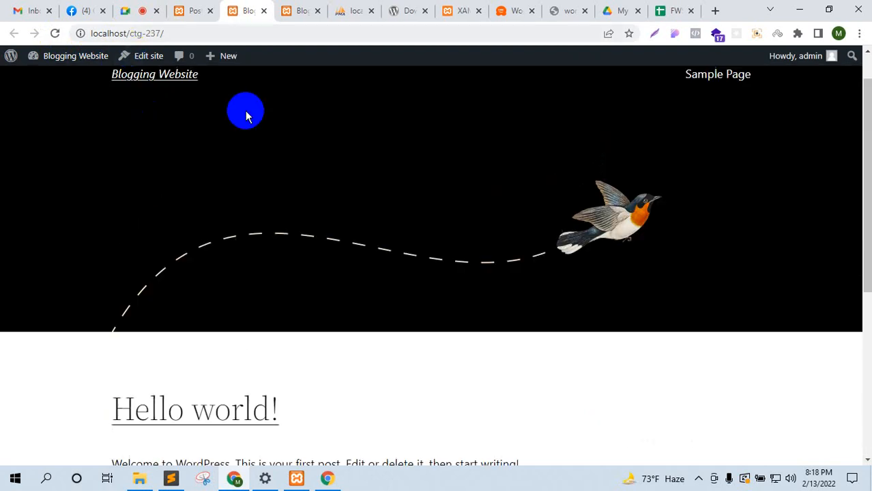
{"action": "scroll", "coordinate": [215, 243], "scroll_direction": "down", "scroll_amount": 5}
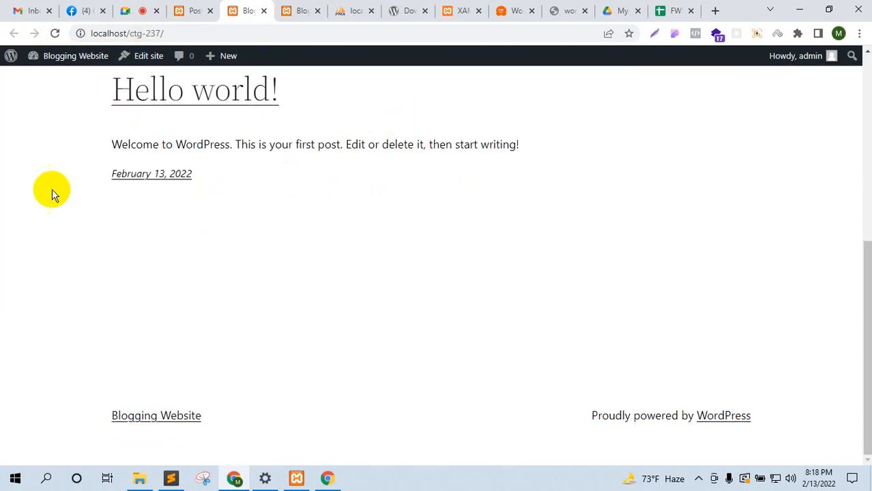
Step: Trash the Hello world! post and recheck the front page
{"action": "left_click", "coordinate": [179, 8]}
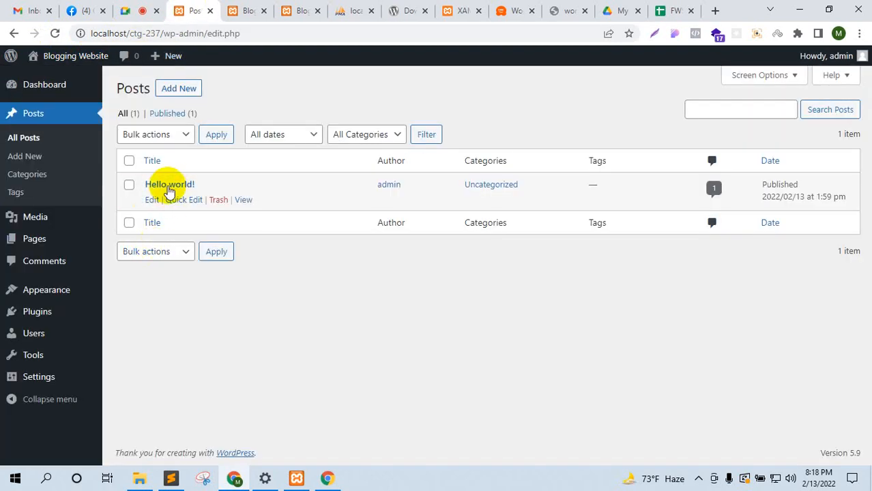
{"action": "left_click", "coordinate": [220, 200]}
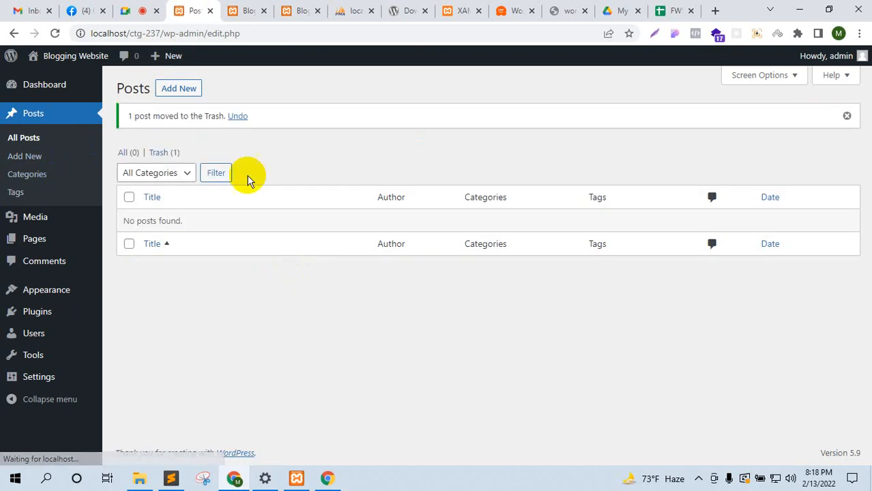
{"action": "left_click", "coordinate": [251, 9]}
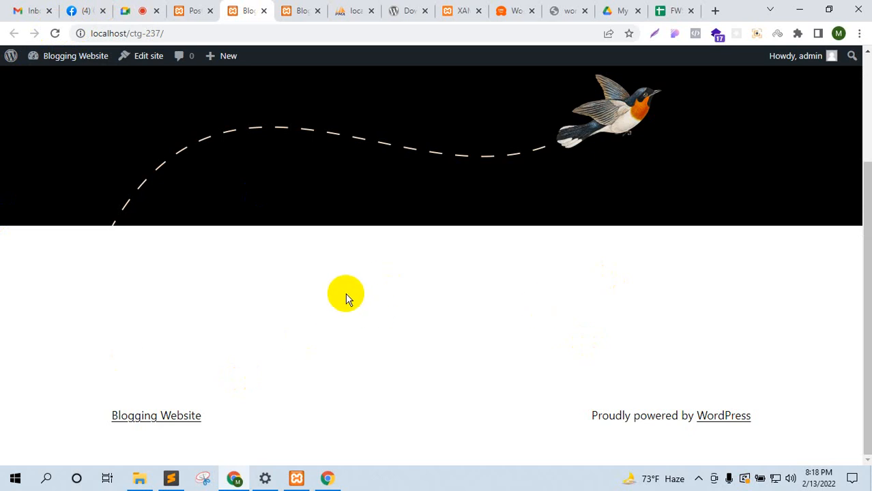
Step: In a new tab beside Posts, search Google for 'cricfrenzy' and open Cricfrenzy.com
{"action": "left_click", "coordinate": [714, 10]}
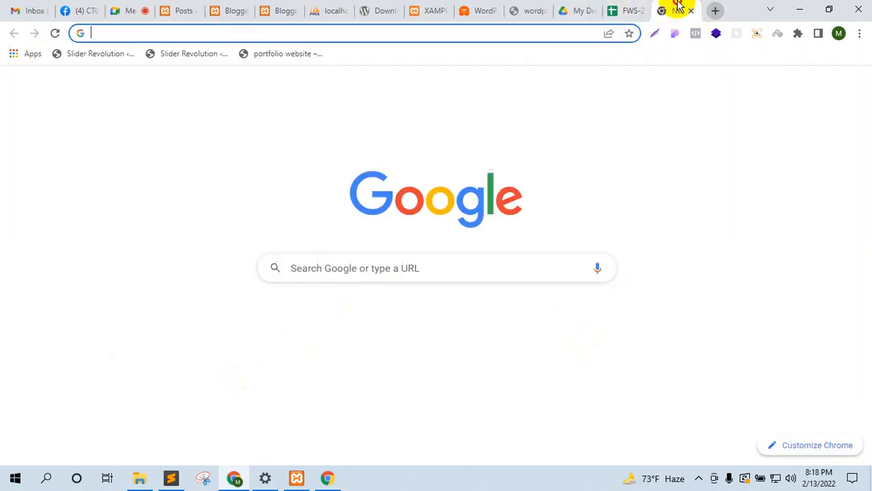
{"action": "left_click_drag", "start_coordinate": [677, 7], "coordinate": [226, 9]}
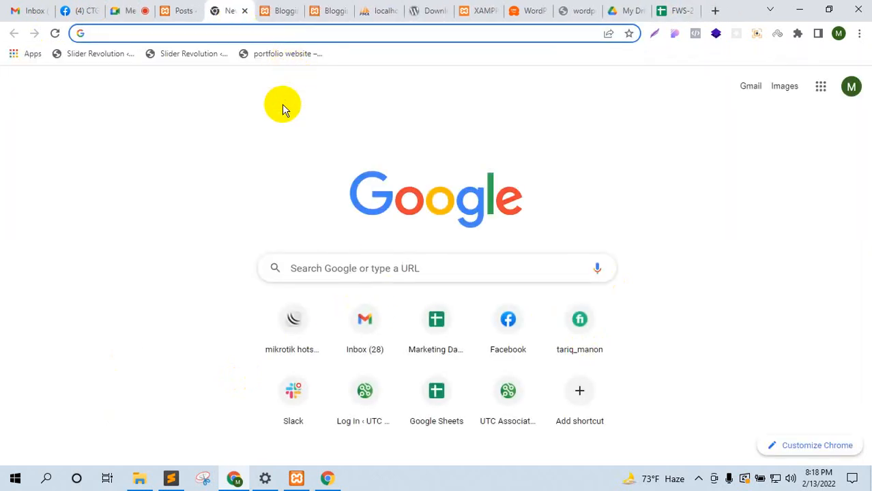
{"action": "type", "text": "crcifrenzy"}
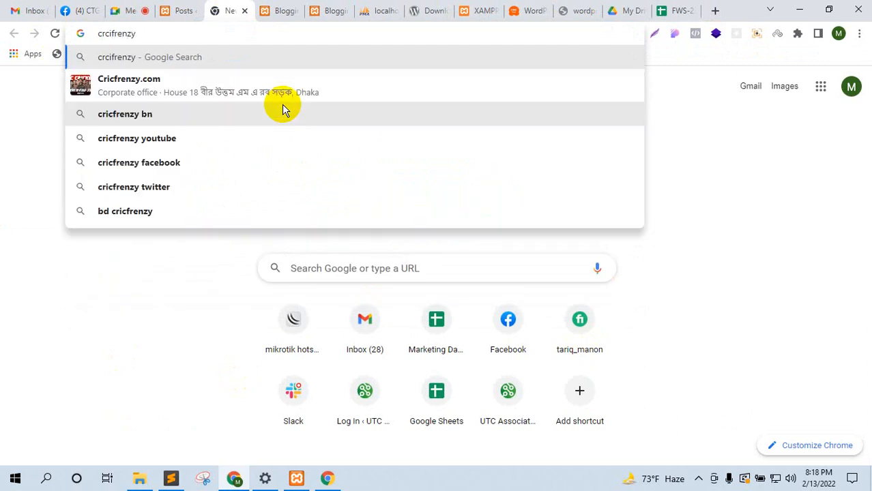
{"action": "key", "text": "Up"}
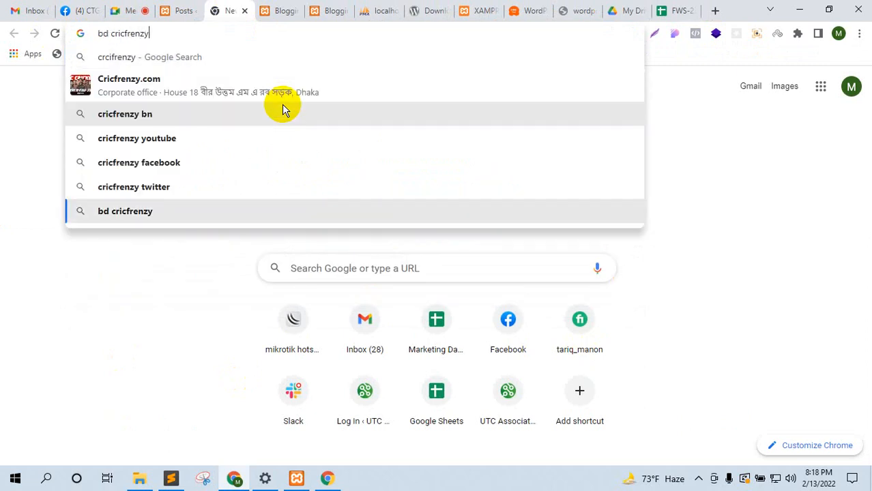
{"action": "left_click", "coordinate": [214, 99]}
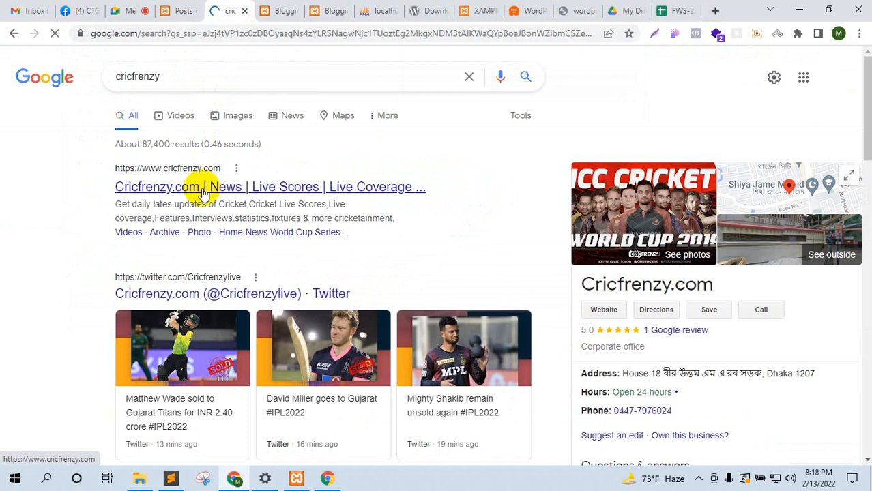
{"action": "left_click", "coordinate": [203, 192]}
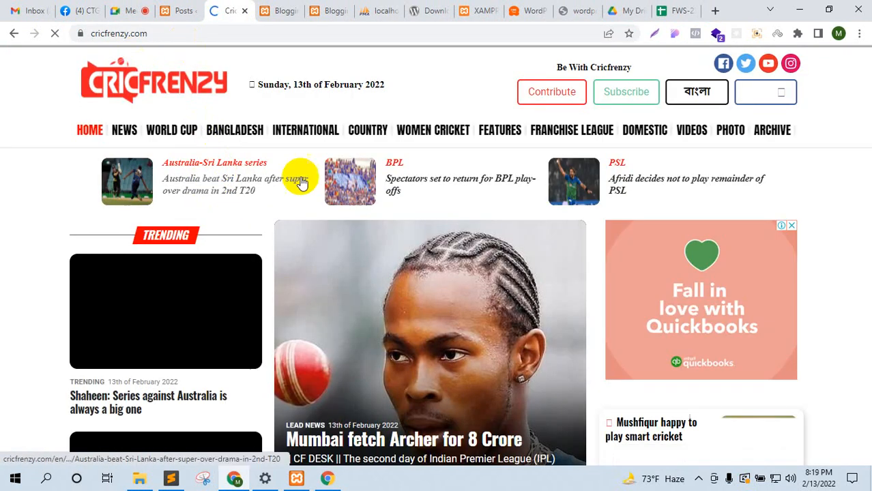
Step: Open the 'Shakib: Munim has been the find of the tournament' article on Cricfrenzy
{"action": "scroll", "coordinate": [466, 198], "scroll_direction": "down", "scroll_amount": 5}
{"action": "scroll", "coordinate": [464, 195], "scroll_direction": "down", "scroll_amount": 5}
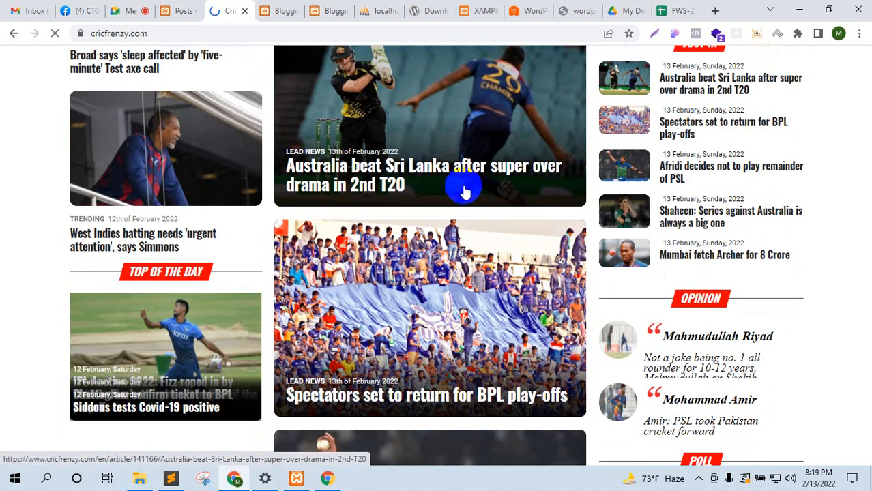
{"action": "scroll", "coordinate": [457, 184], "scroll_direction": "up", "scroll_amount": 8}
{"action": "scroll", "coordinate": [450, 196], "scroll_direction": "down", "scroll_amount": 5}
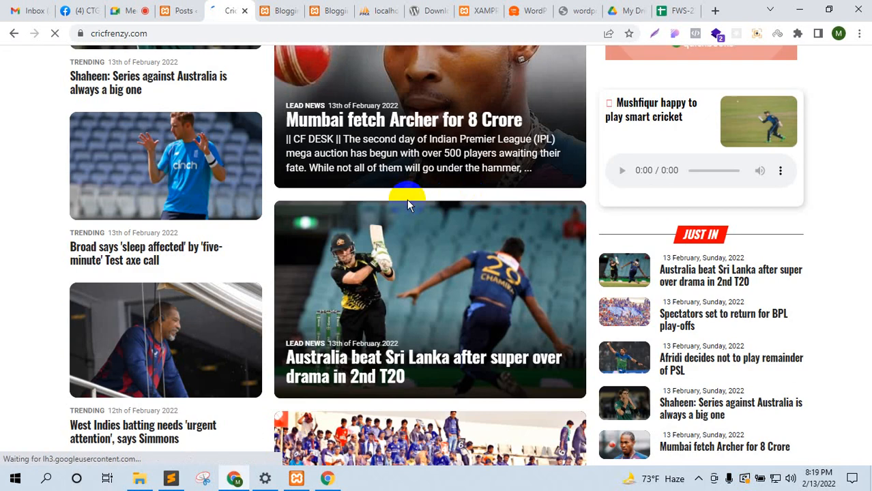
{"action": "scroll", "coordinate": [403, 206], "scroll_direction": "up", "scroll_amount": 2}
{"action": "scroll", "coordinate": [403, 208], "scroll_direction": "down", "scroll_amount": 4}
{"action": "scroll", "coordinate": [403, 208], "scroll_direction": "down", "scroll_amount": 2}
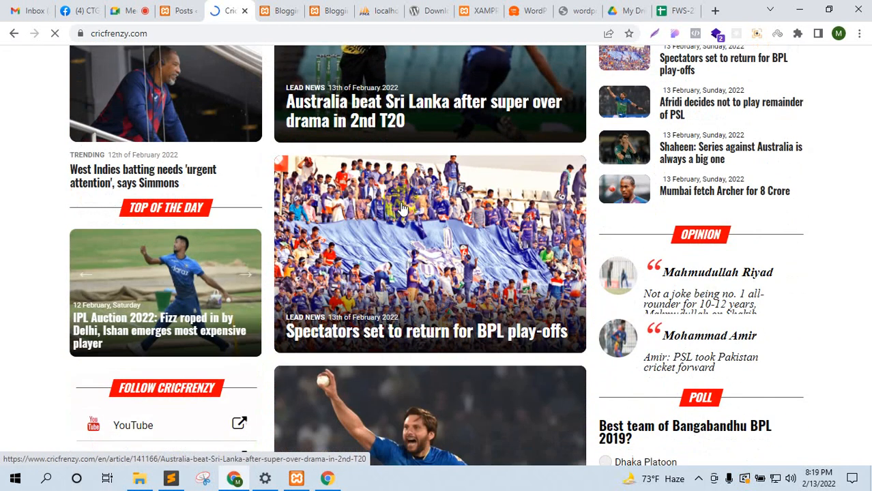
{"action": "scroll", "coordinate": [401, 206], "scroll_direction": "up", "scroll_amount": 1}
{"action": "scroll", "coordinate": [399, 205], "scroll_direction": "down", "scroll_amount": 4}
{"action": "scroll", "coordinate": [399, 205], "scroll_direction": "up", "scroll_amount": 1}
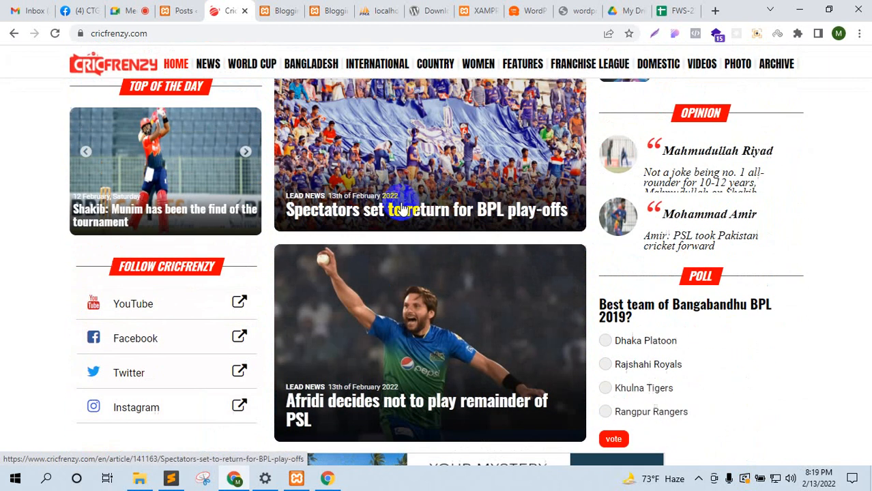
{"action": "left_click", "coordinate": [176, 217]}
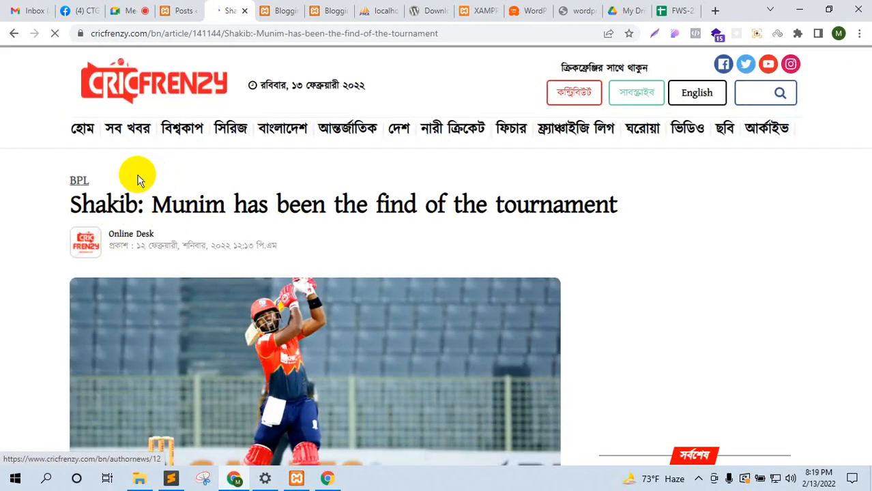
Step: Select the article headline, then start a new post from the WordPress Posts list
{"action": "left_click_drag", "start_coordinate": [71, 204], "coordinate": [67, 208]}
{"action": "left_click", "coordinate": [38, 319]}
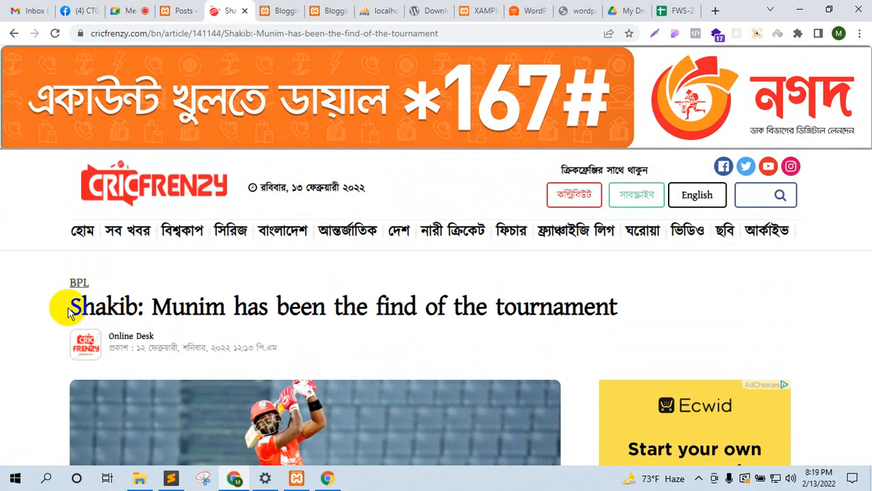
{"action": "left_click_drag", "start_coordinate": [58, 305], "coordinate": [265, 314]}
{"action": "triple_click", "coordinate": [264, 314]}
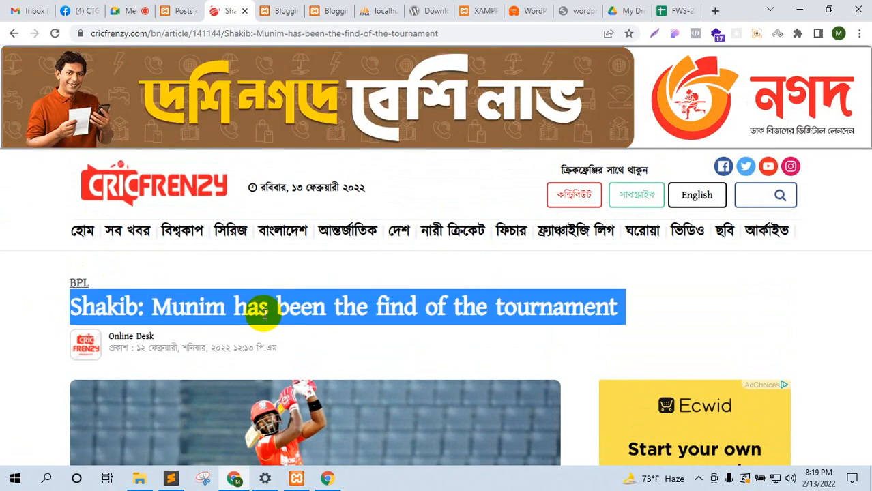
{"action": "left_click", "coordinate": [178, 10]}
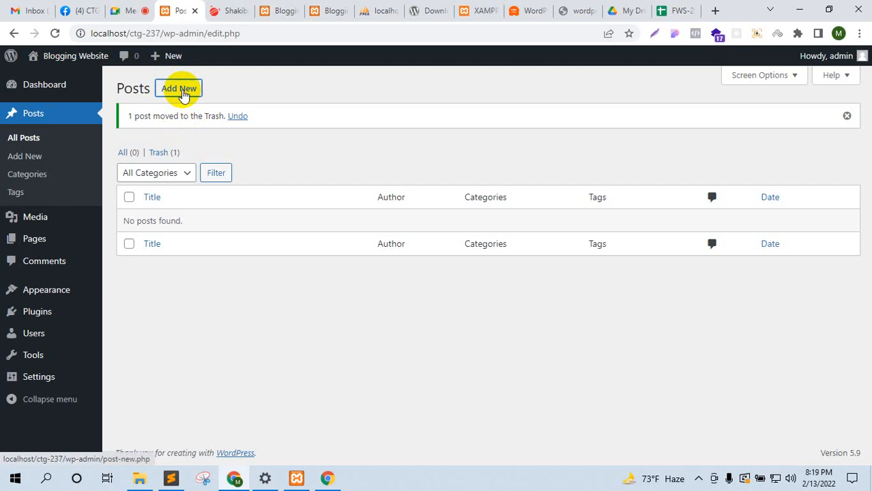
{"action": "left_click", "coordinate": [181, 91]}
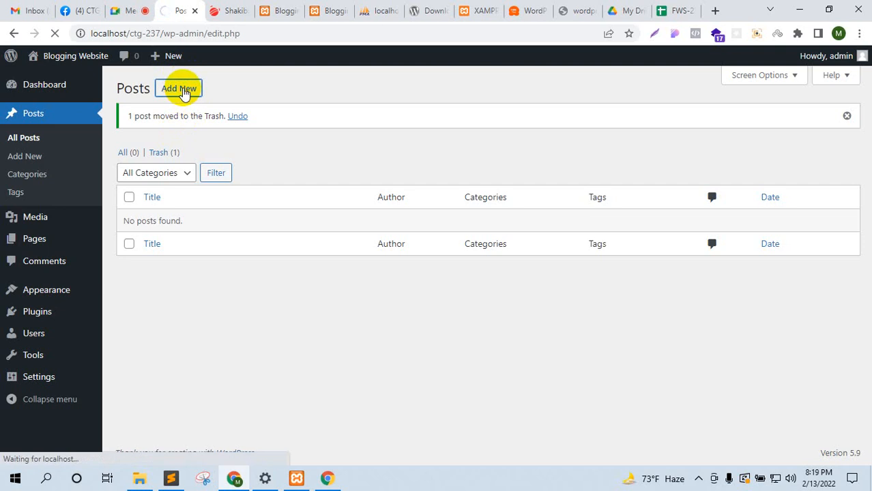
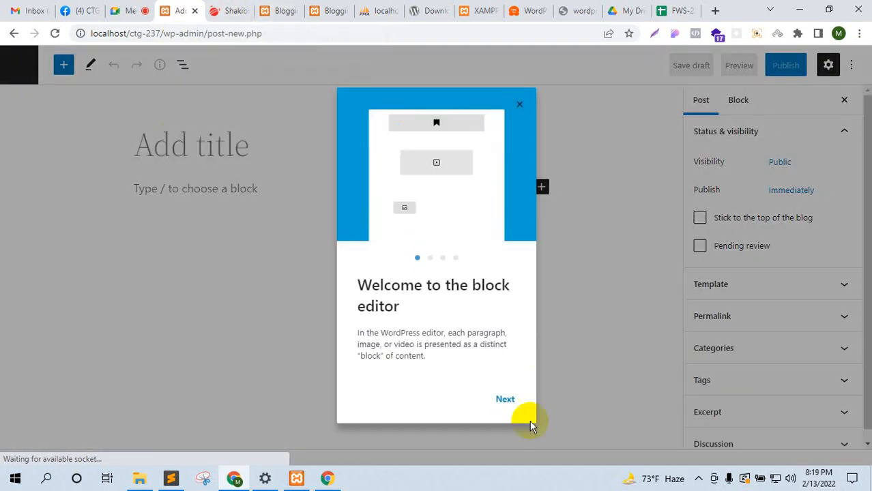
Step: Dismiss the welcome guide and title the post 'Shakib: Munim has been the find of the tournament'
{"action": "left_click", "coordinate": [505, 401]}
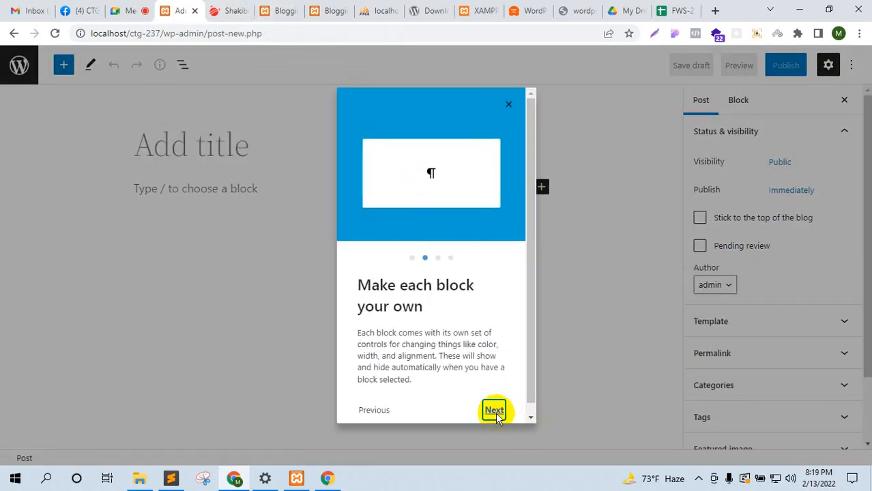
{"action": "left_click", "coordinate": [503, 399]}
{"action": "left_click", "coordinate": [504, 399]}
{"action": "left_click", "coordinate": [495, 402]}
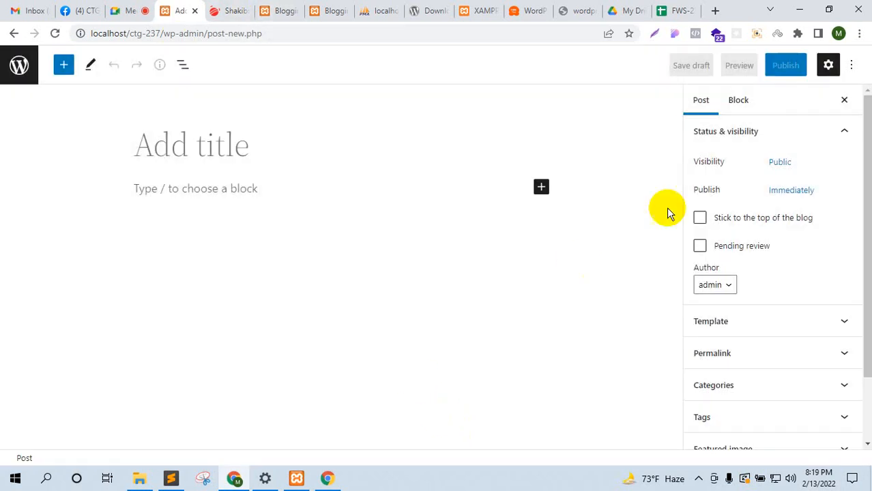
{"action": "left_click", "coordinate": [168, 156]}
{"action": "type", "text": "Shakib: Munim has been the face of the tournament"}
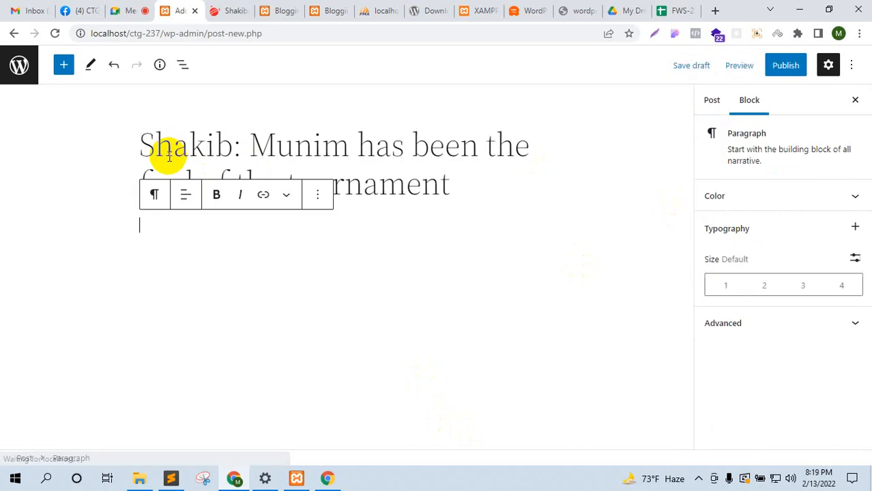
Step: Turn off fullscreen editing from the editor options menu
{"action": "left_click", "coordinate": [853, 66]}
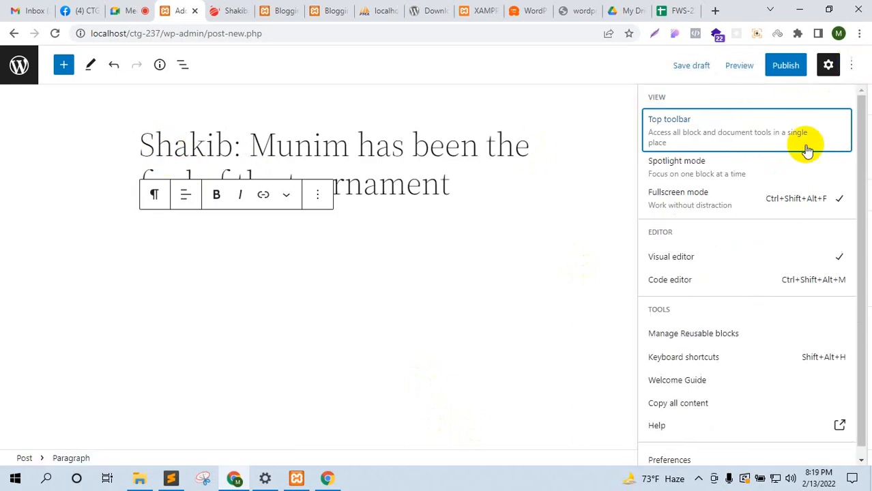
{"action": "left_click", "coordinate": [689, 205]}
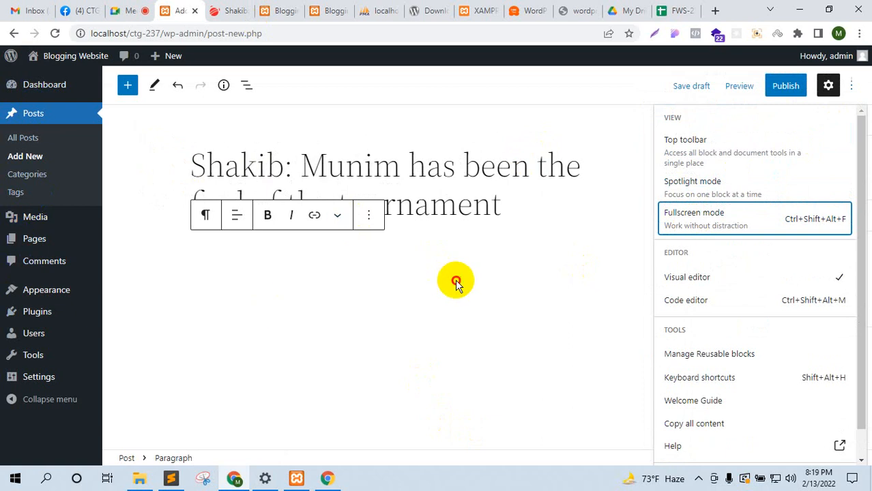
{"action": "left_click", "coordinate": [279, 282]}
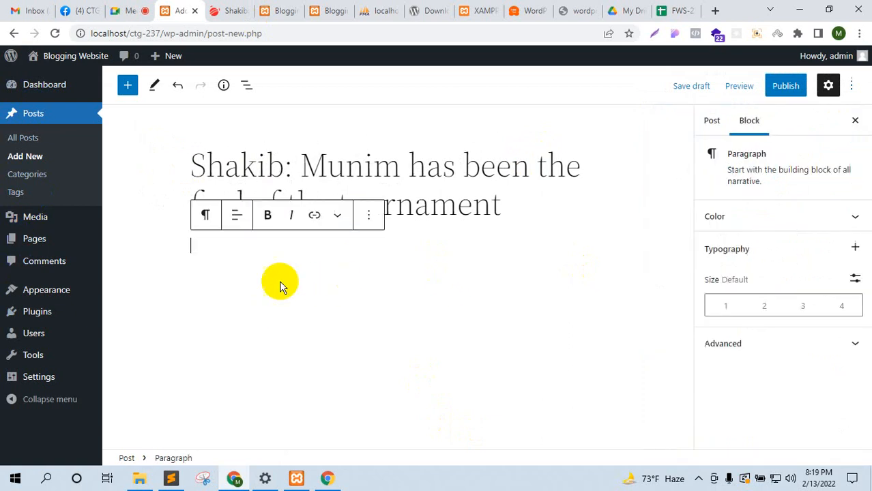
Step: Copy the two Munim paragraphs from the CricFrenzy article into the post
{"action": "left_click", "coordinate": [239, 5]}
{"action": "scroll", "coordinate": [219, 288], "scroll_direction": "down", "scroll_amount": 10}
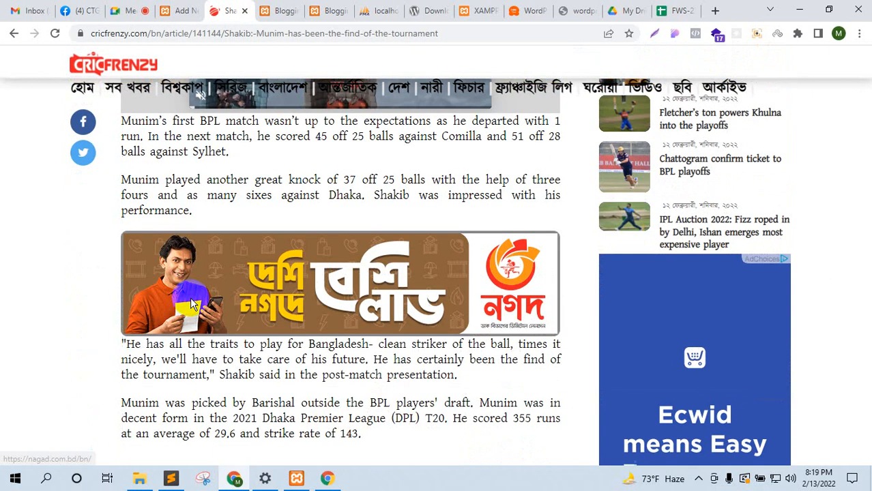
{"action": "scroll", "coordinate": [197, 307], "scroll_direction": "down", "scroll_amount": 5}
{"action": "scroll", "coordinate": [237, 317], "scroll_direction": "up", "scroll_amount": 4}
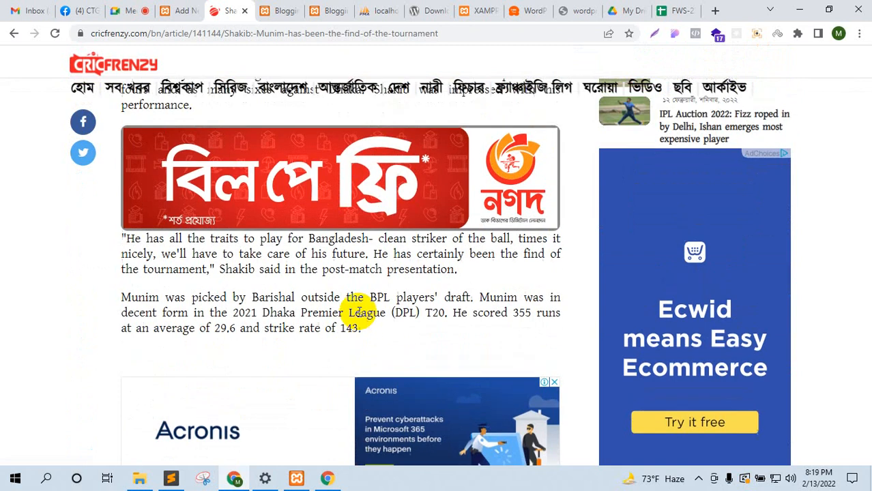
{"action": "scroll", "coordinate": [359, 312], "scroll_direction": "up", "scroll_amount": 3}
{"action": "left_click_drag", "start_coordinate": [120, 181], "coordinate": [205, 258]}
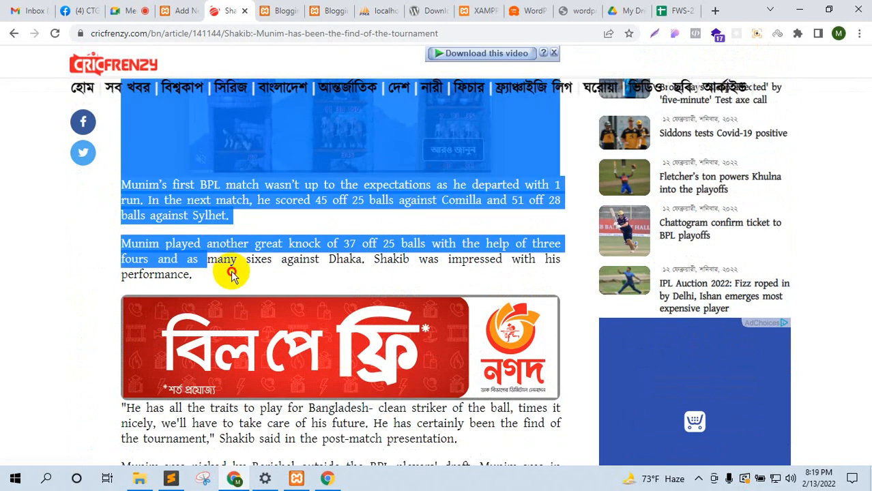
{"action": "left_click", "coordinate": [232, 273]}
{"action": "scroll", "coordinate": [229, 273], "scroll_direction": "up", "scroll_amount": 1}
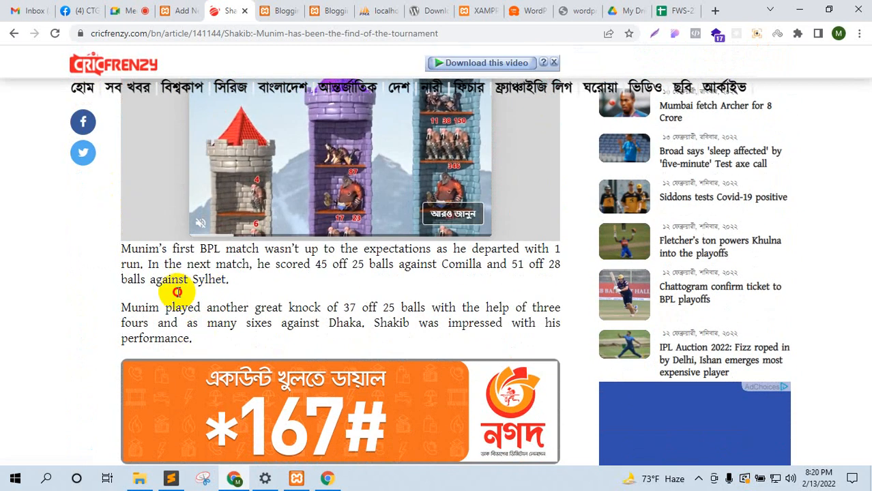
{"action": "left_click_drag", "start_coordinate": [176, 292], "coordinate": [123, 247]}
{"action": "left_click", "coordinate": [179, 11]}
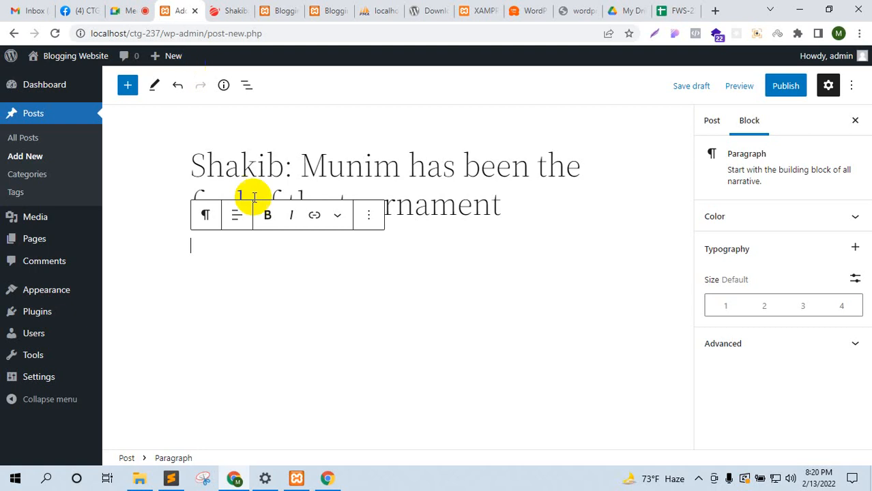
{"action": "key", "text": "ctrl+v"}
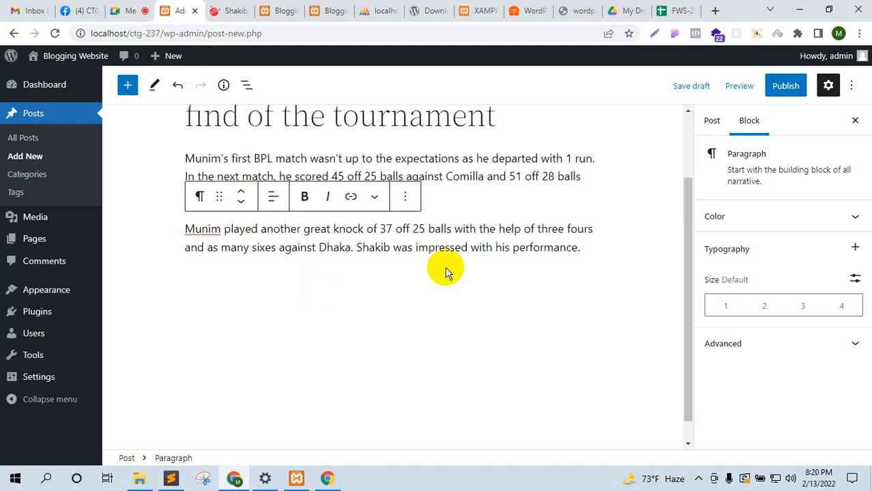
{"action": "key", "text": "Return"}
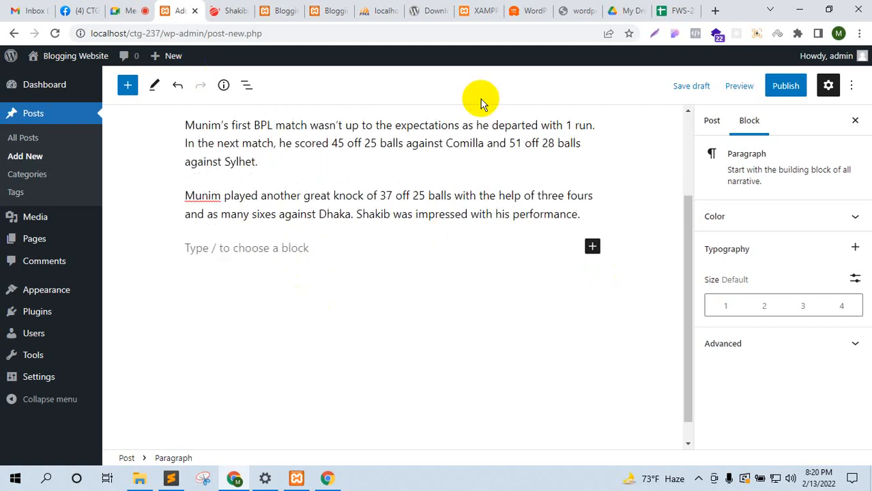
Step: Copy Shakib's quote and the final DPL-form paragraph into the post
{"action": "left_click", "coordinate": [228, 11]}
{"action": "scroll", "coordinate": [311, 339], "scroll_direction": "down", "scroll_amount": 4}
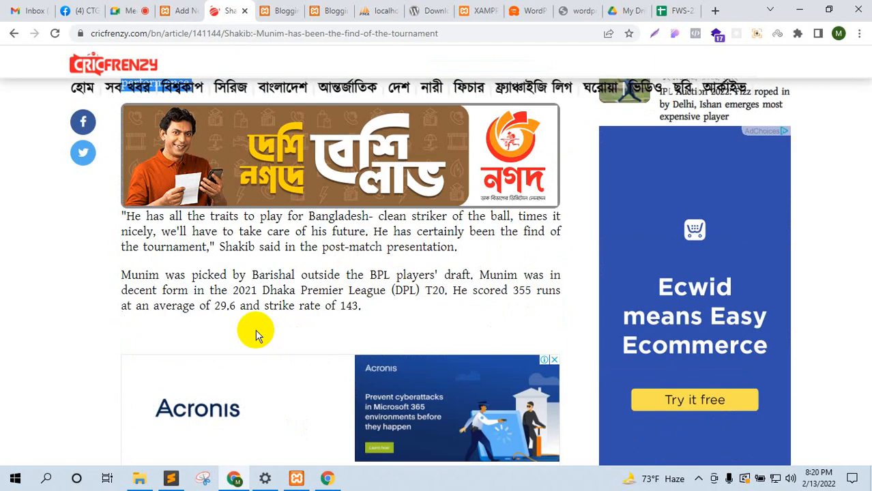
{"action": "left_click_drag", "start_coordinate": [361, 307], "coordinate": [122, 217]}
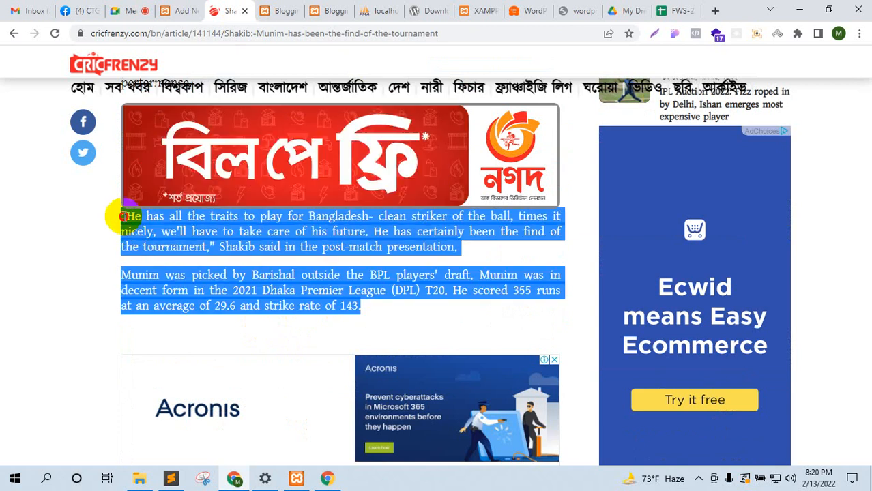
{"action": "left_click", "coordinate": [182, 11]}
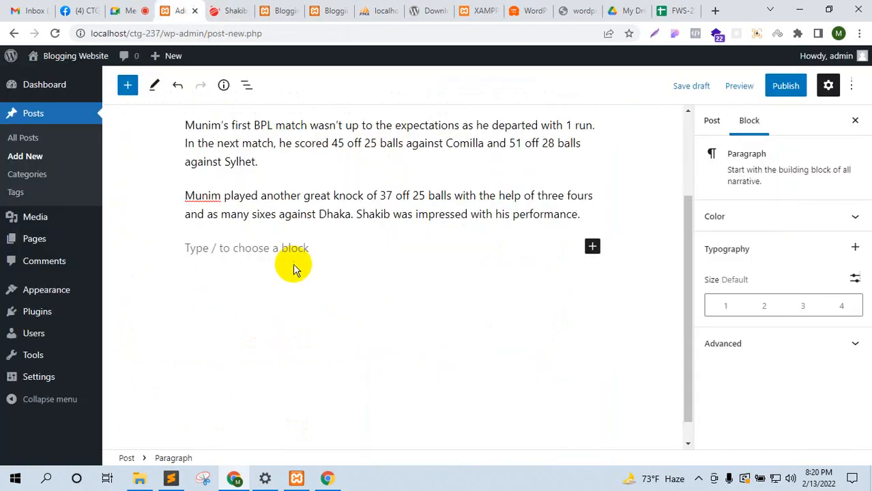
{"action": "key", "text": "ctrl+v"}
{"action": "scroll", "coordinate": [459, 283], "scroll_direction": "up", "scroll_amount": 3}
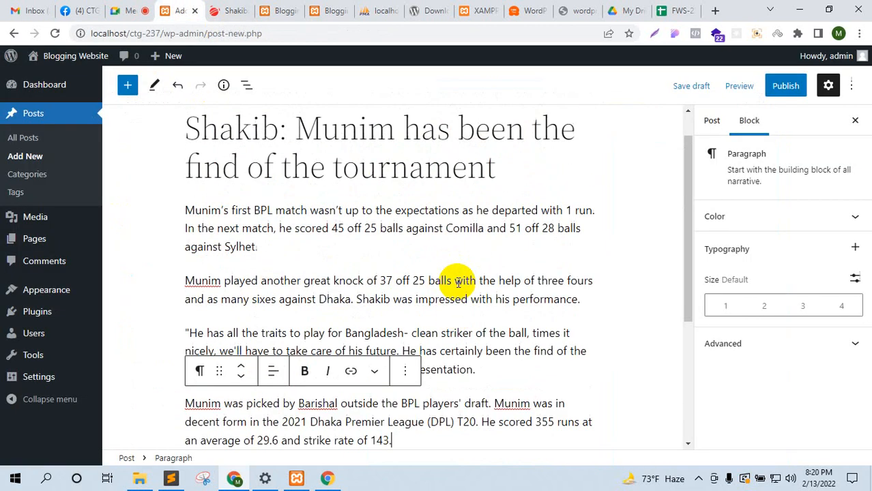
{"action": "scroll", "coordinate": [600, 287], "scroll_direction": "down", "scroll_amount": 4}
{"action": "scroll", "coordinate": [595, 298], "scroll_direction": "up", "scroll_amount": 4}
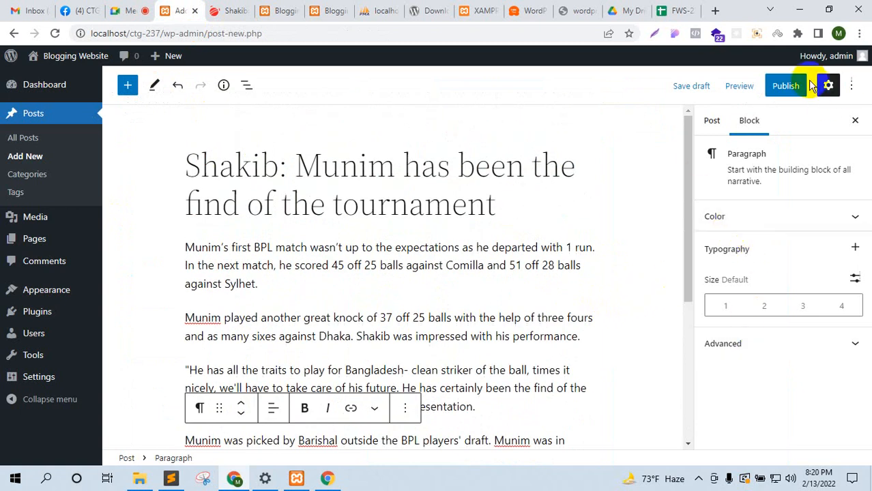
Step: Publish the post through the pre-publish panel, then go to Posts > Categories
{"action": "left_click", "coordinate": [785, 86]}
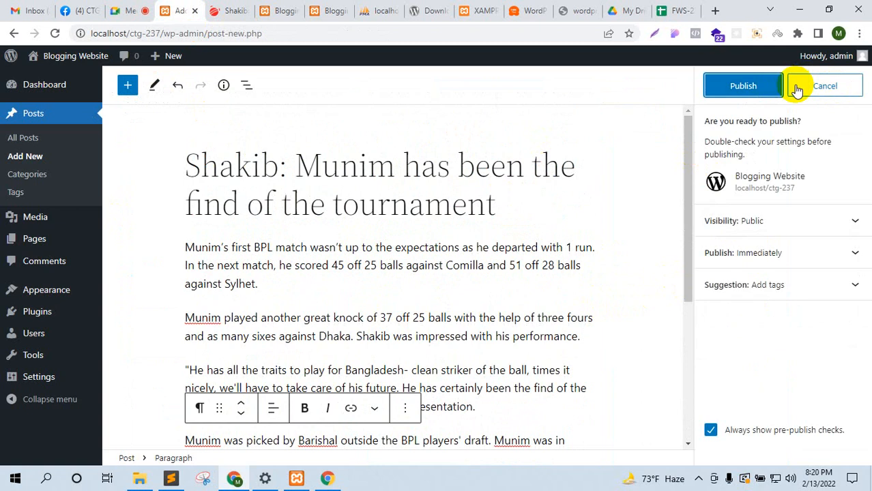
{"action": "left_click", "coordinate": [746, 86]}
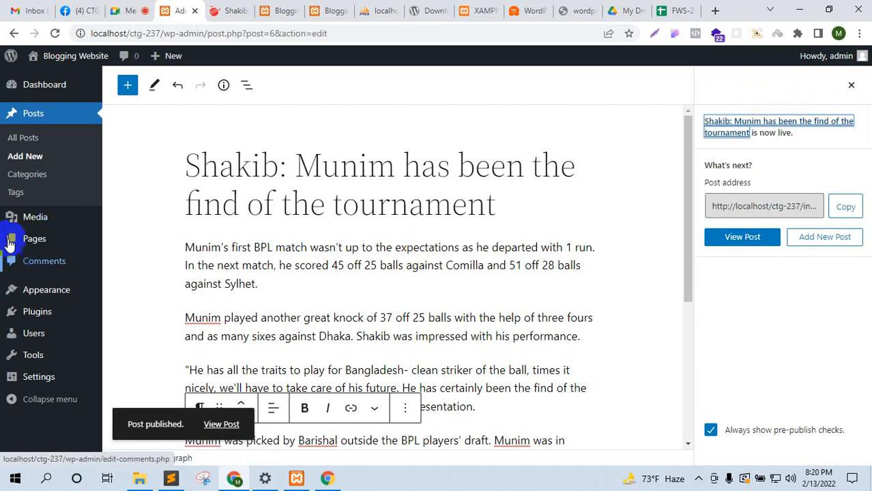
{"action": "left_click", "coordinate": [31, 181]}
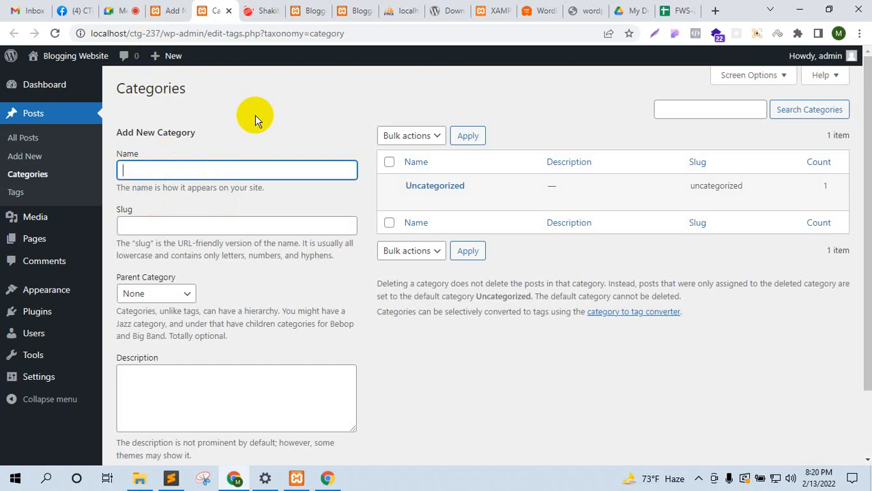
Step: Search 'prothom' in a new tab and open Prothom Alo's খেলা (sports) section
{"action": "left_click", "coordinate": [713, 11]}
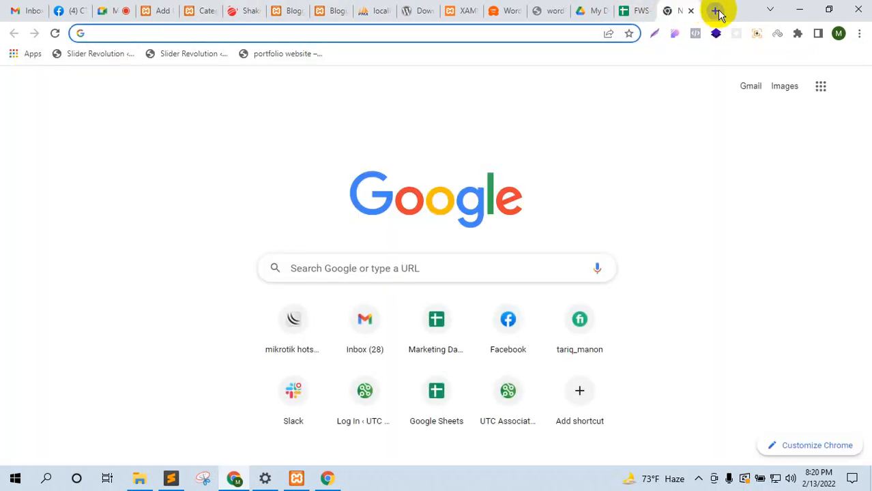
{"action": "type", "text": "prothom alo"}
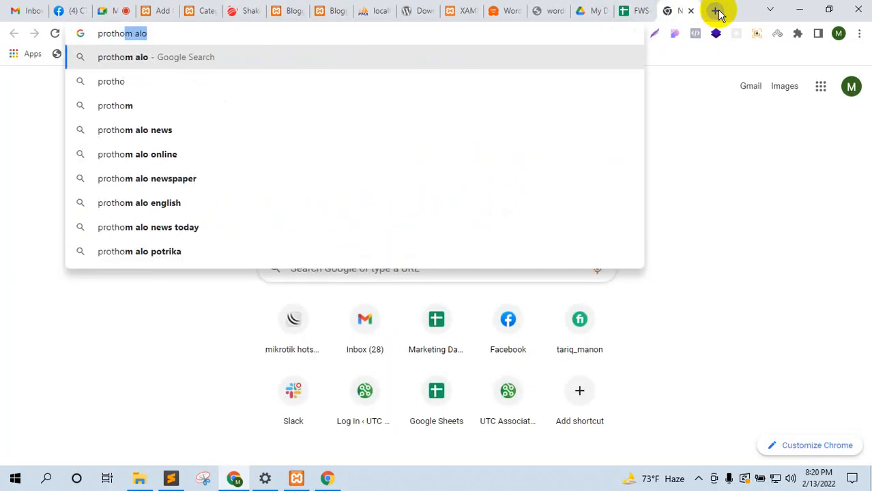
{"action": "key", "text": "Return"}
{"action": "left_click_drag", "start_coordinate": [673, 9], "coordinate": [285, 10]}
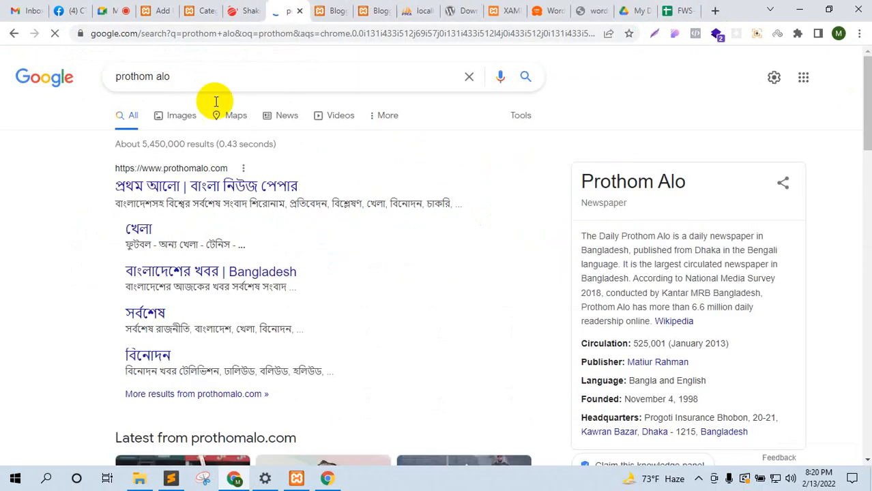
{"action": "left_click", "coordinate": [193, 185]}
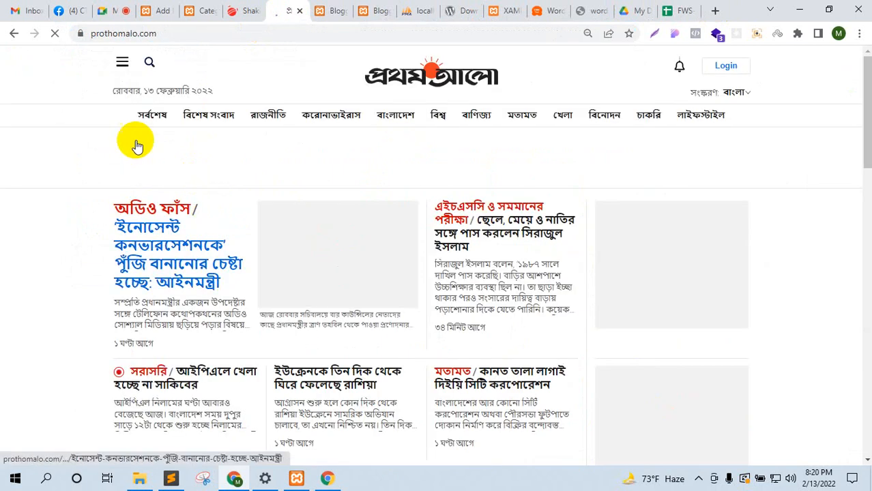
{"action": "left_click", "coordinate": [624, 56]}
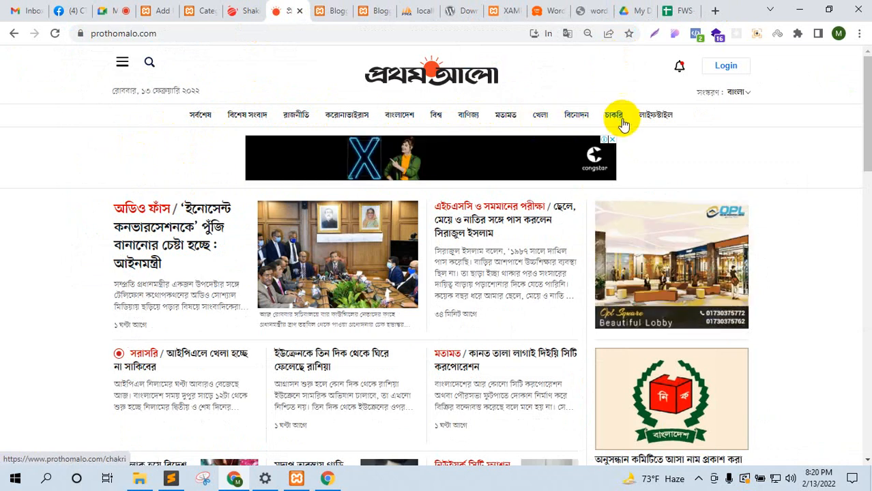
{"action": "left_click", "coordinate": [543, 116]}
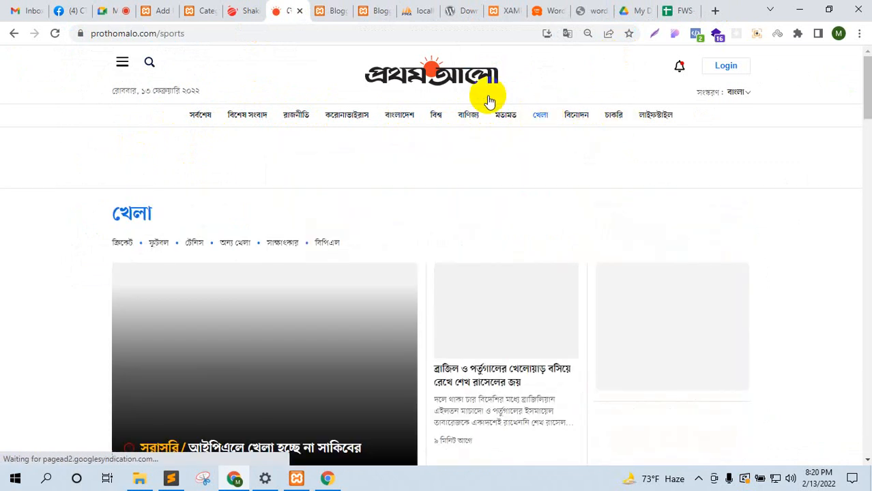
{"action": "left_click_drag", "start_coordinate": [161, 36], "coordinate": [195, 36]}
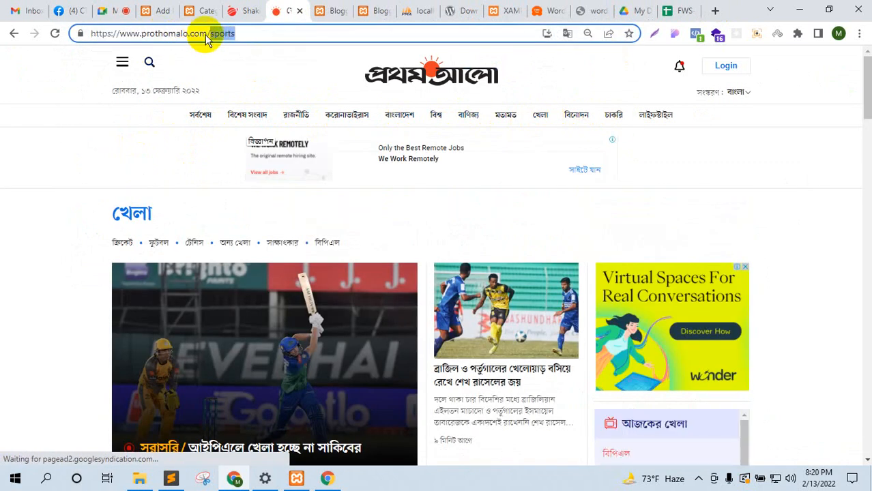
{"action": "left_click", "coordinate": [211, 7]}
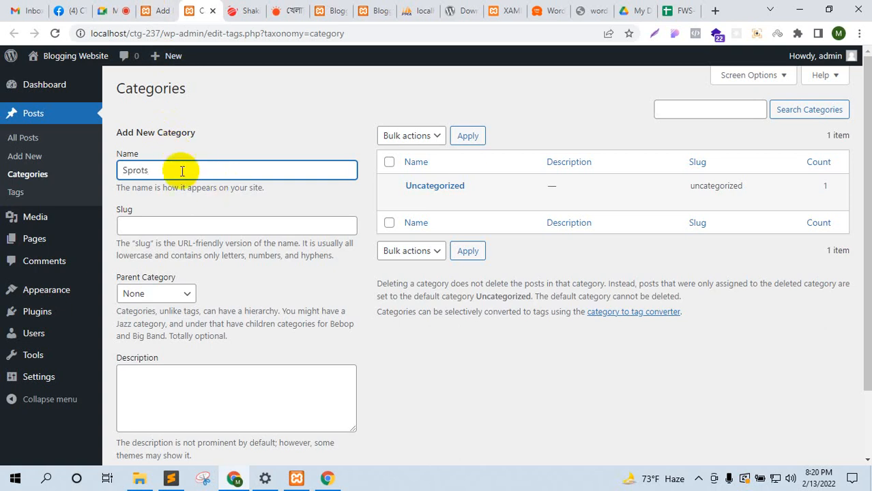
Step: Correct the misspelt category name 'Sprots' to 'Sports'
{"action": "double_click", "coordinate": [136, 170]}
{"action": "right_click", "coordinate": [141, 175]}
{"action": "left_click", "coordinate": [164, 184]}
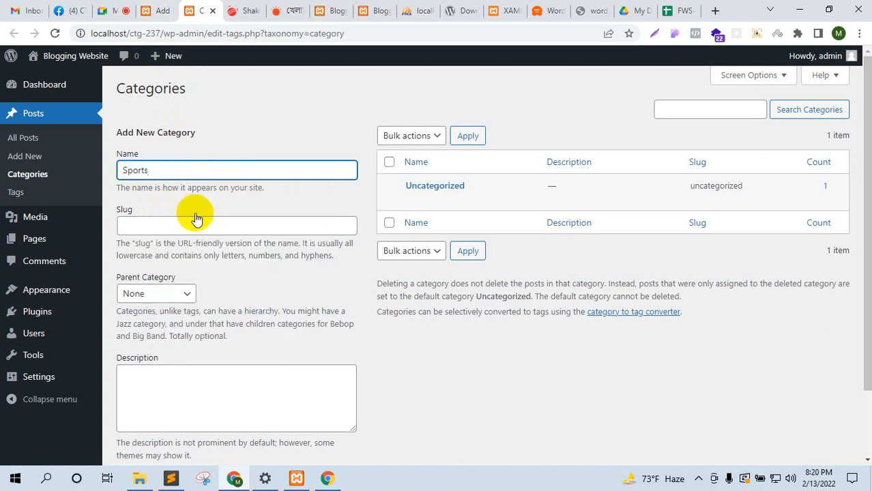
{"action": "scroll", "coordinate": [196, 219], "scroll_direction": "down", "scroll_amount": 1}
{"action": "scroll", "coordinate": [158, 112], "scroll_direction": "up", "scroll_amount": 1}
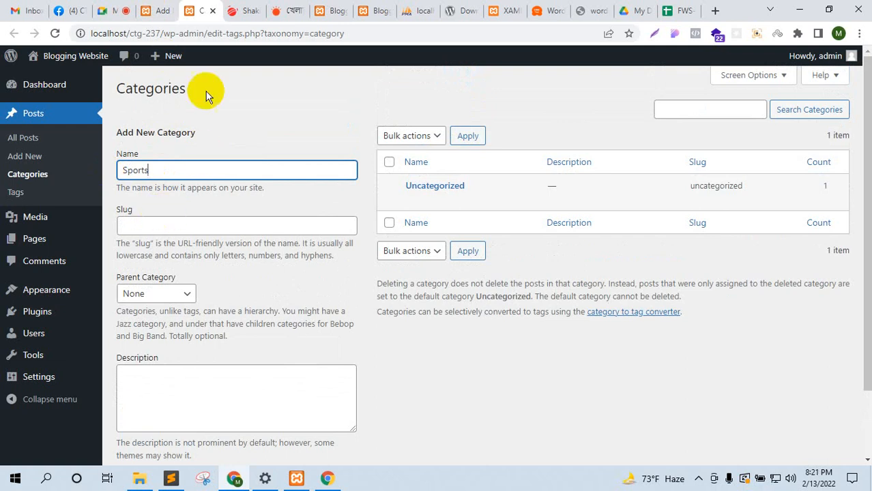
Step: Give the category the slug 'sports' and add it to the list
{"action": "left_click", "coordinate": [239, 7]}
{"action": "left_click", "coordinate": [283, 9]}
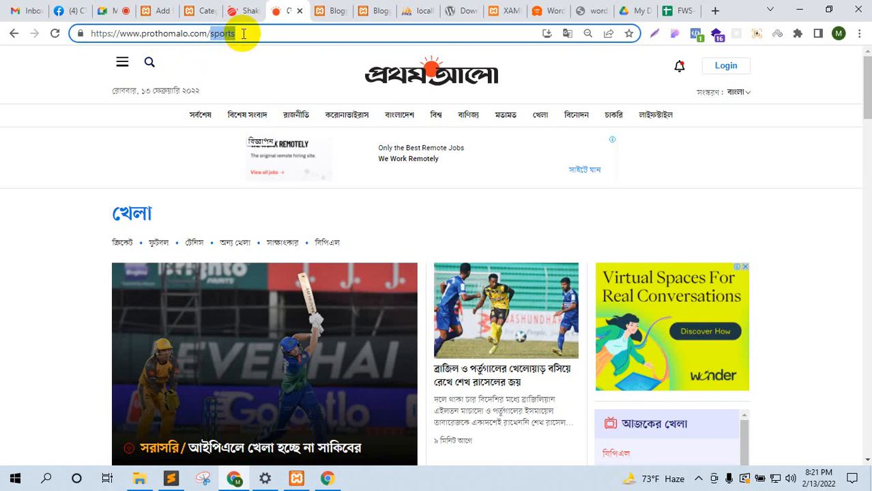
{"action": "left_click_drag", "start_coordinate": [260, 33], "coordinate": [71, 15]}
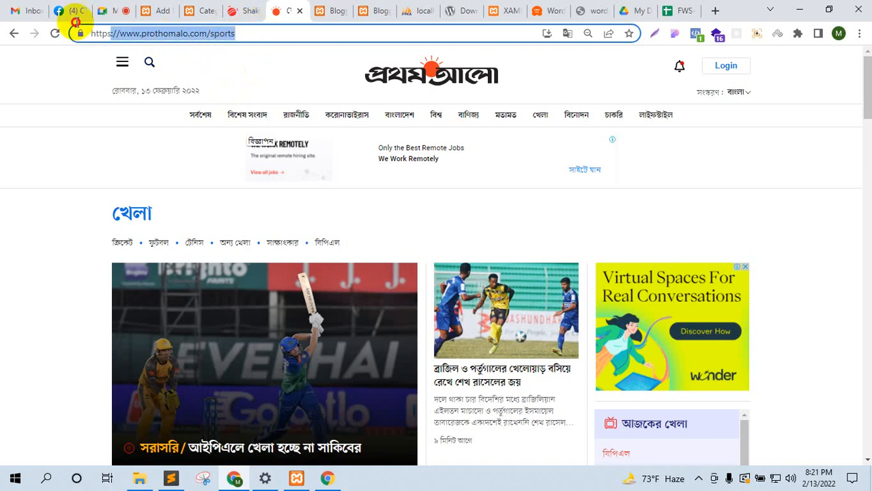
{"action": "left_click", "coordinate": [175, 5]}
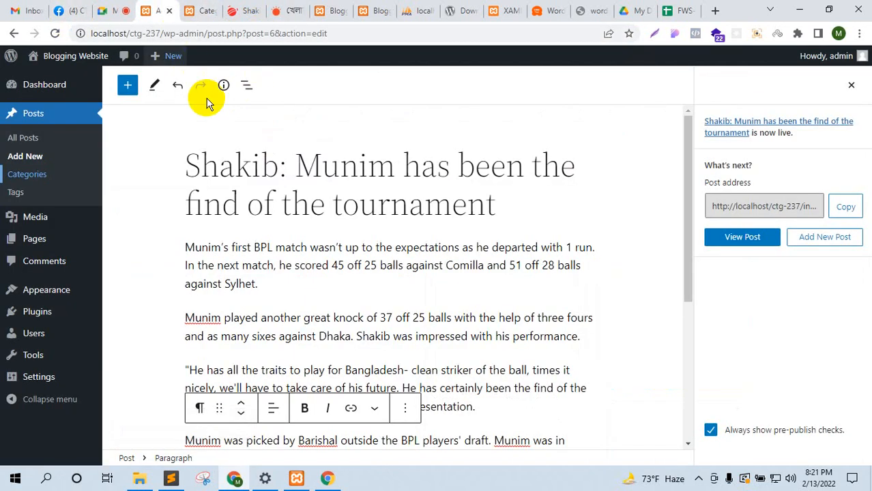
{"action": "left_click", "coordinate": [195, 8]}
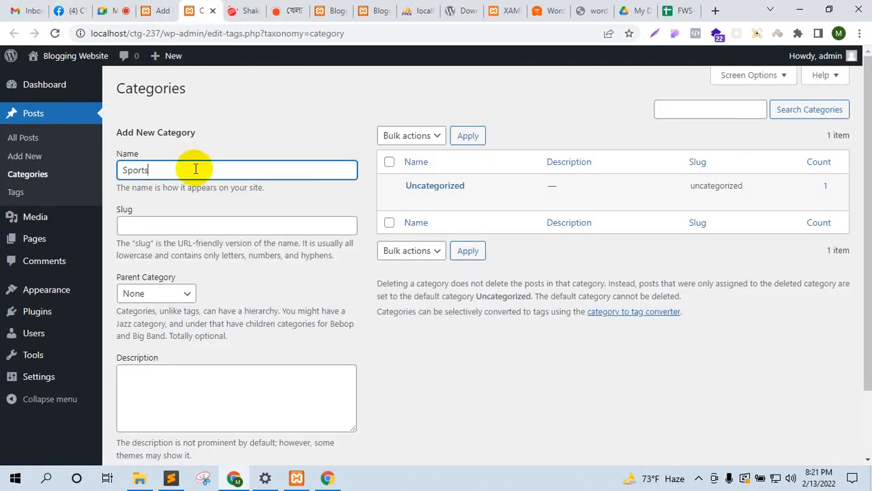
{"action": "left_click", "coordinate": [161, 229]}
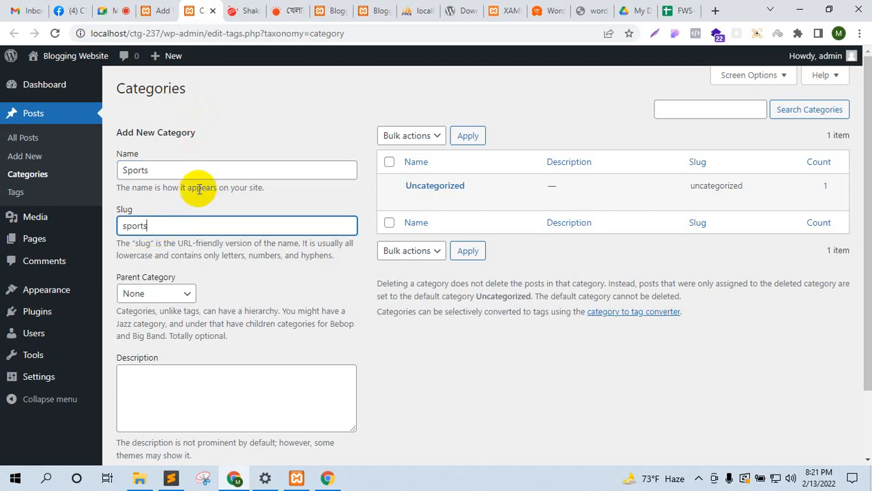
{"action": "left_click_drag", "start_coordinate": [148, 171], "coordinate": [125, 171]}
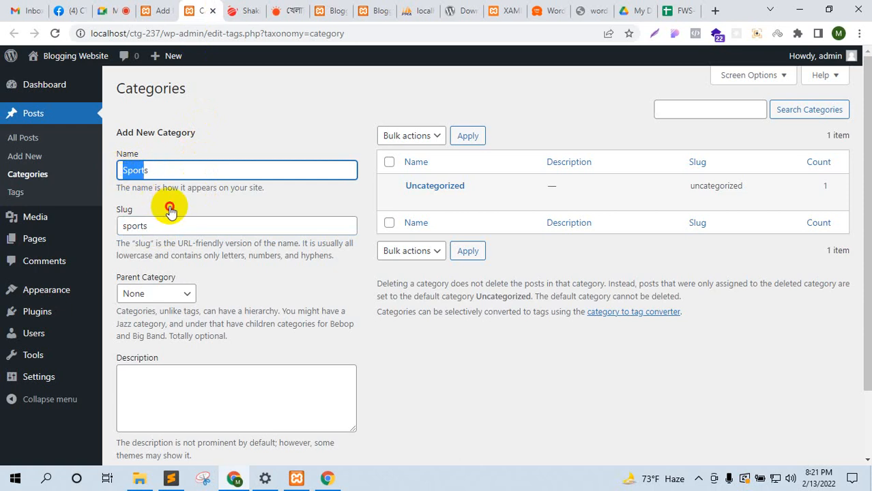
{"action": "left_click", "coordinate": [154, 225]}
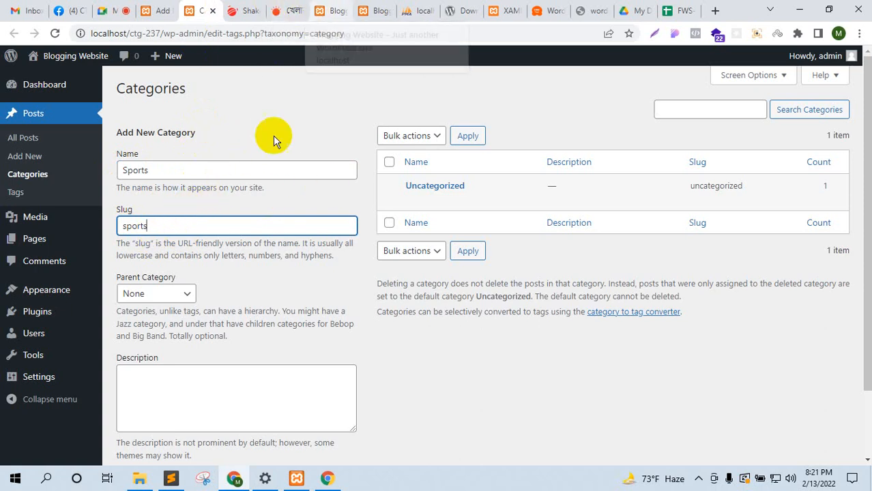
{"action": "scroll", "coordinate": [277, 223], "scroll_direction": "down", "scroll_amount": 2}
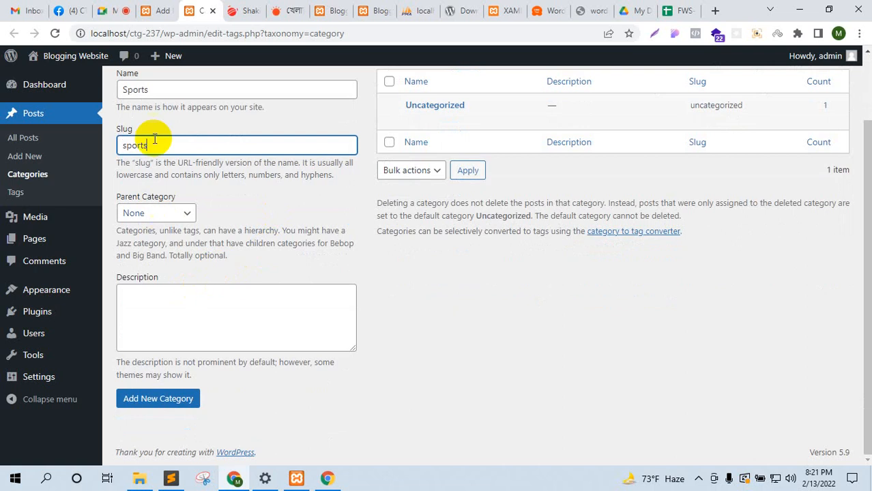
{"action": "scroll", "coordinate": [146, 146], "scroll_direction": "up", "scroll_amount": 1}
{"action": "scroll", "coordinate": [163, 184], "scroll_direction": "down", "scroll_amount": 1}
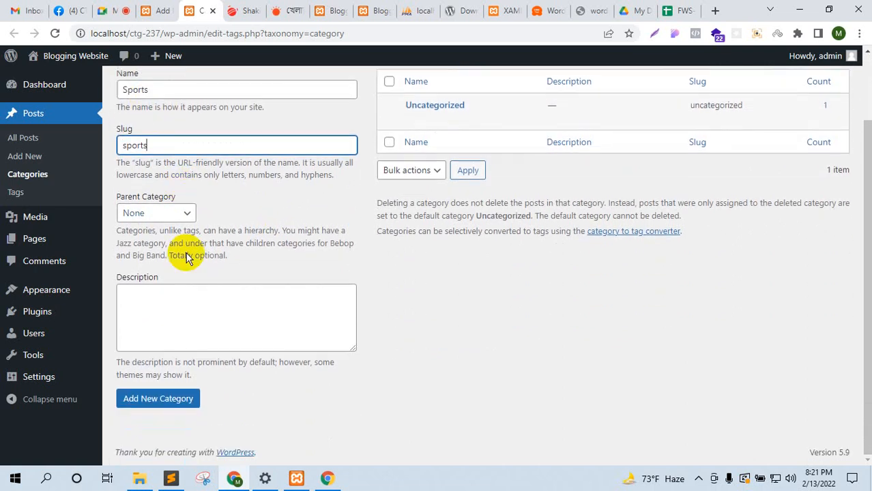
{"action": "left_click", "coordinate": [166, 404]}
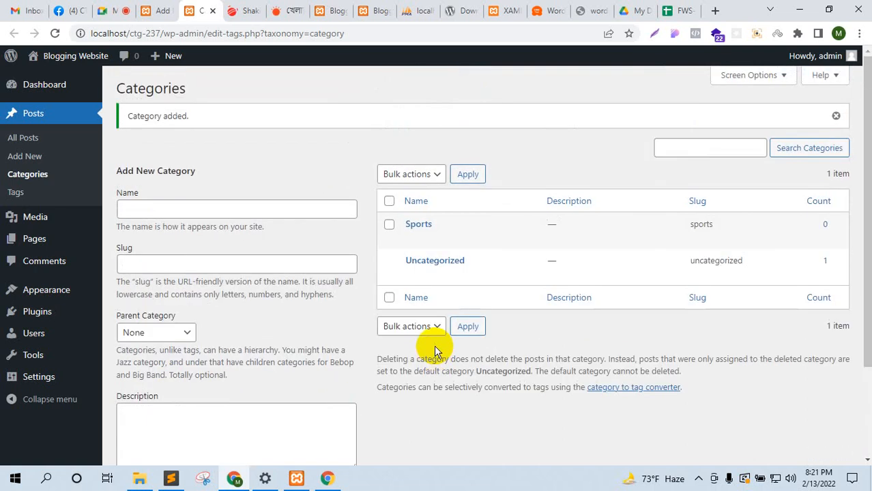
Step: Add a 'Cricket' category with Sports as its parent
{"action": "scroll", "coordinate": [434, 348], "scroll_direction": "down", "scroll_amount": 2}
{"action": "scroll", "coordinate": [435, 348], "scroll_direction": "up", "scroll_amount": 2}
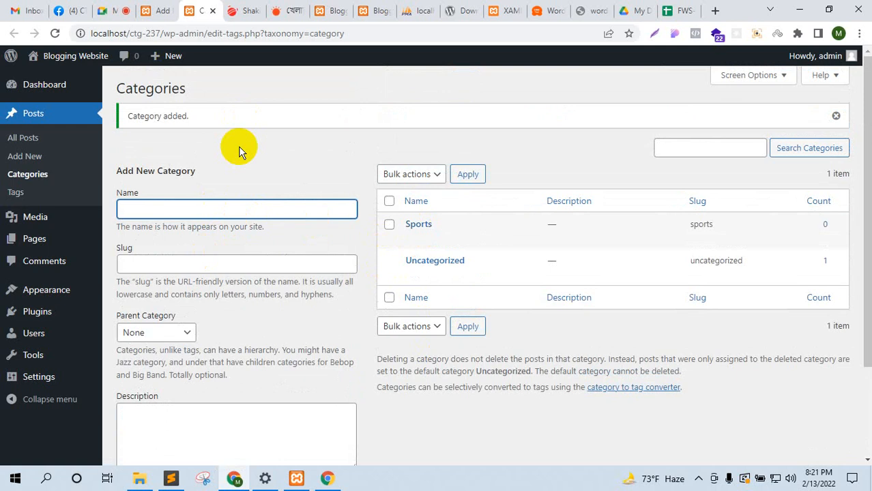
{"action": "type", "text": "Cricket"}
{"action": "left_click", "coordinate": [186, 237]}
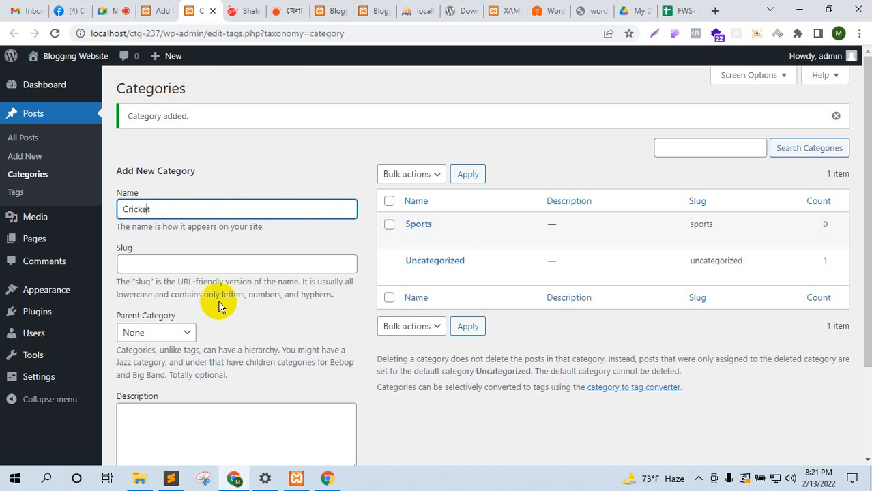
{"action": "left_click", "coordinate": [163, 330]}
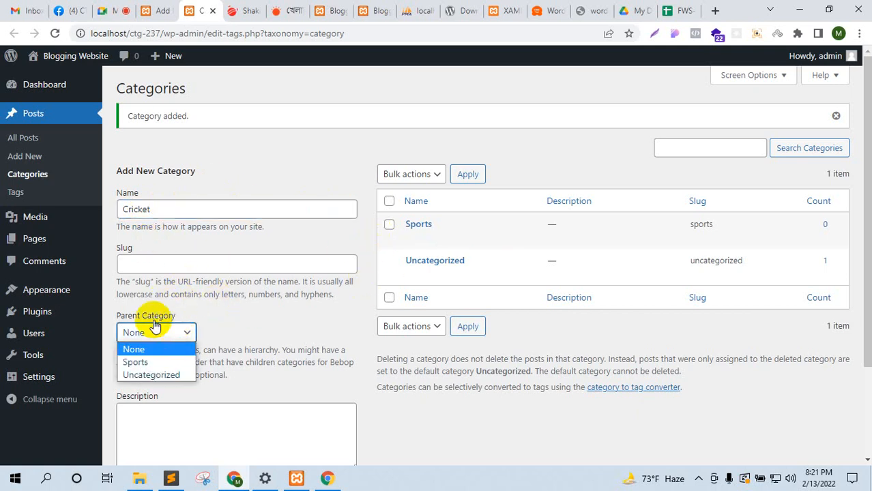
{"action": "left_click", "coordinate": [140, 362]}
{"action": "scroll", "coordinate": [228, 346], "scroll_direction": "down", "scroll_amount": 2}
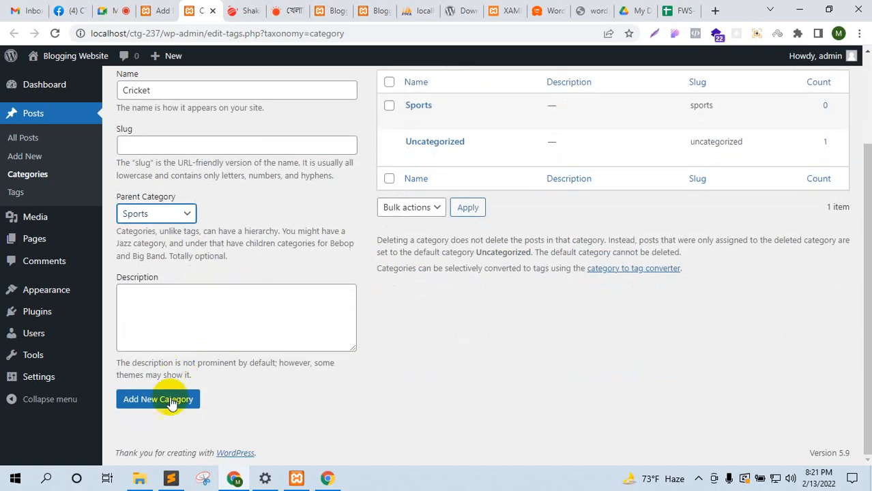
{"action": "left_click", "coordinate": [171, 399]}
Step: Add a 'Football' category under Sports
{"action": "scroll", "coordinate": [403, 307], "scroll_direction": "up", "scroll_amount": 2}
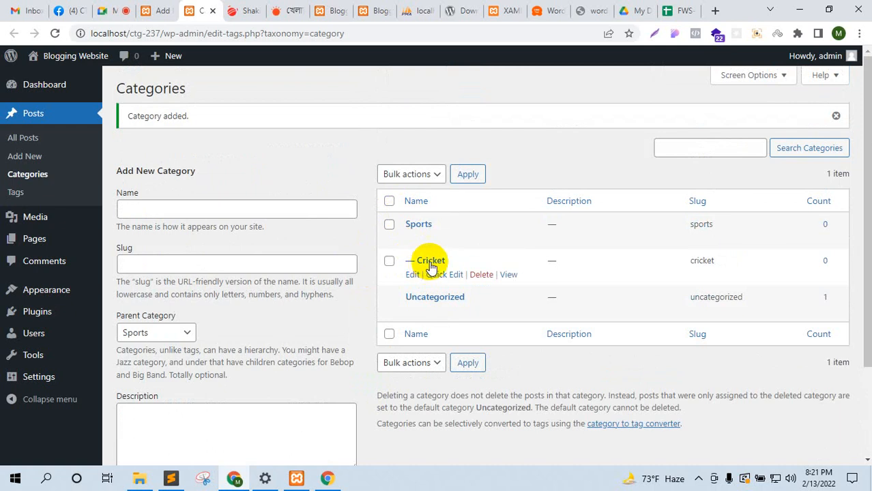
{"action": "left_click", "coordinate": [215, 213]}
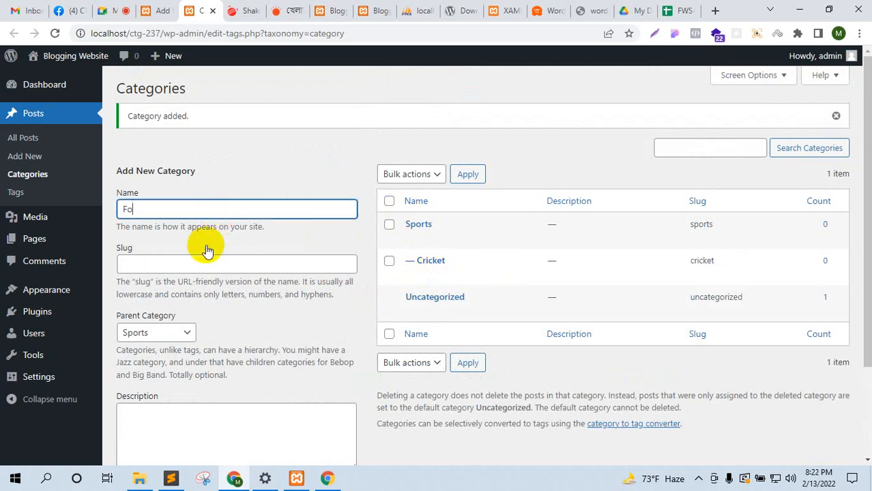
{"action": "type", "text": "Football"}
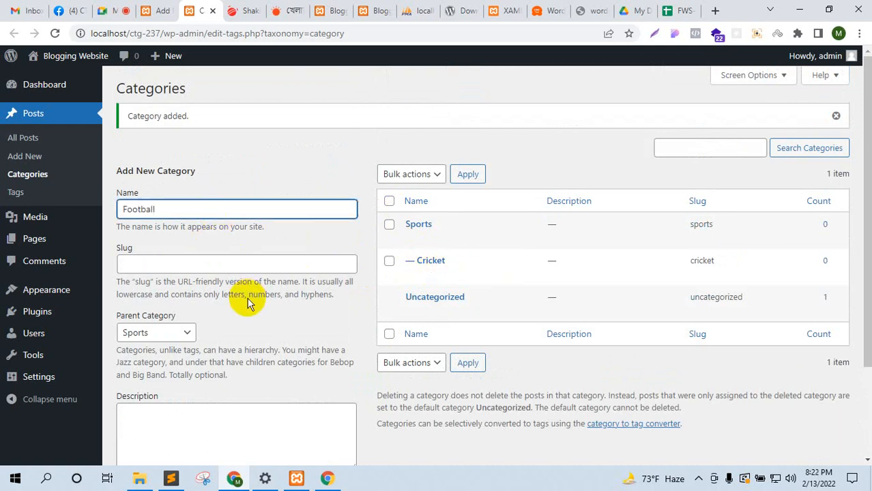
{"action": "scroll", "coordinate": [247, 301], "scroll_direction": "down", "scroll_amount": 2}
{"action": "left_click", "coordinate": [183, 397]}
{"action": "scroll", "coordinate": [420, 259], "scroll_direction": "up", "scroll_amount": 2}
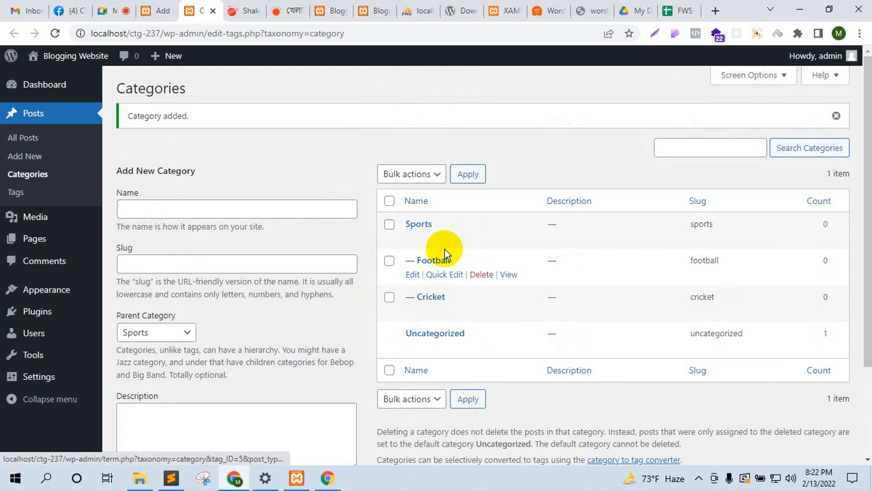
Step: Reload the post editor tab so the new categories show up
{"action": "left_click", "coordinate": [157, 8]}
{"action": "left_click", "coordinate": [34, 85]}
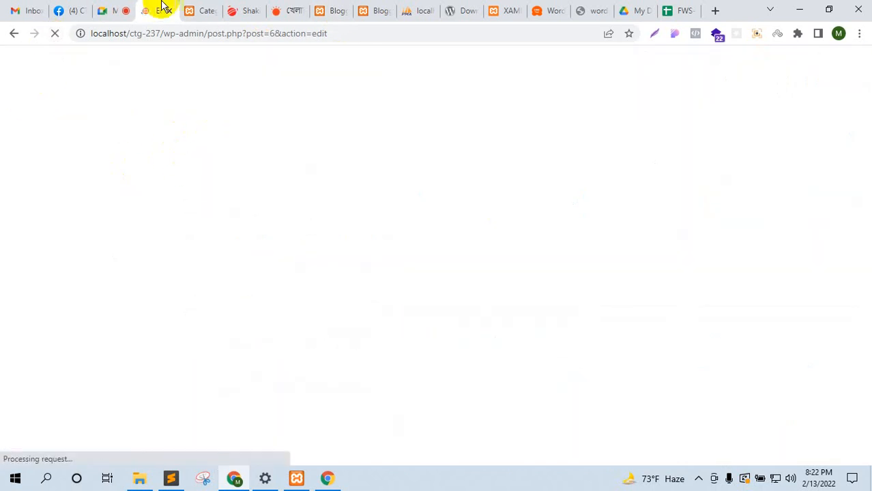
{"action": "left_click", "coordinate": [202, 10]}
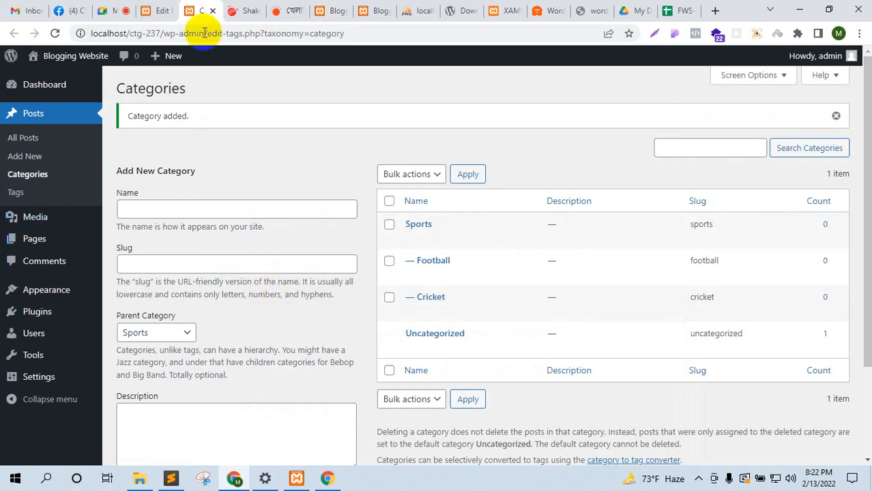
Step: File the post under Sports and Cricket and remove it from Uncategorized
{"action": "left_click", "coordinate": [164, 7]}
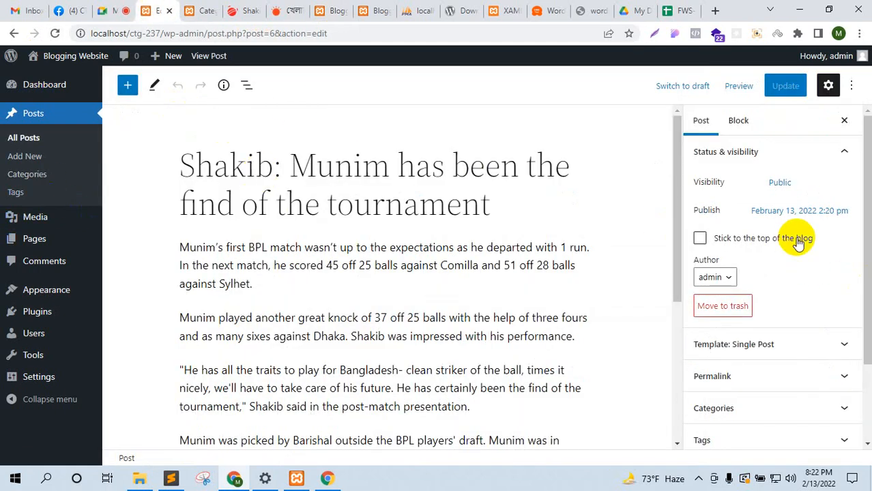
{"action": "scroll", "coordinate": [796, 246], "scroll_direction": "down", "scroll_amount": 1}
{"action": "scroll", "coordinate": [797, 249], "scroll_direction": "down", "scroll_amount": 2}
{"action": "left_click", "coordinate": [767, 315]}
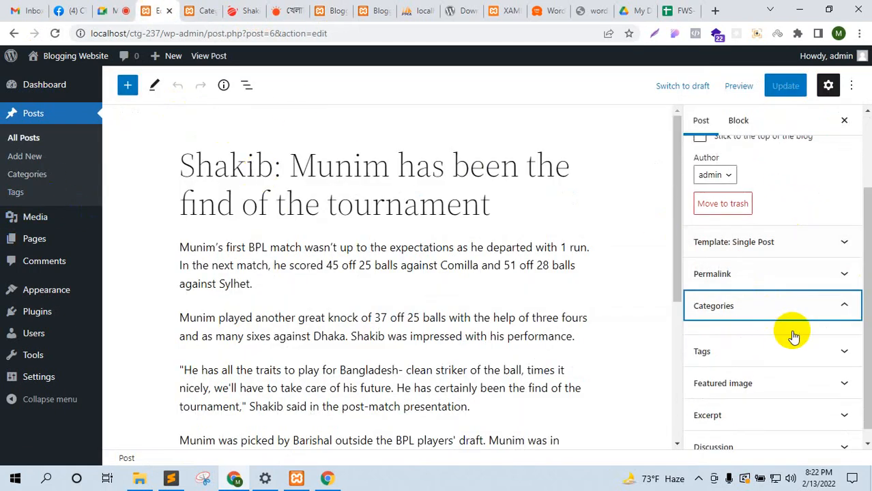
{"action": "scroll", "coordinate": [750, 273], "scroll_direction": "down", "scroll_amount": 1}
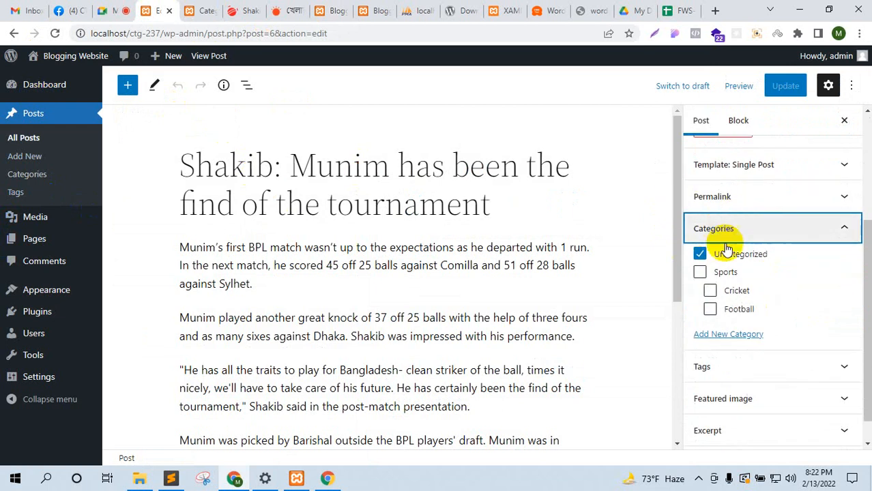
{"action": "left_click", "coordinate": [699, 272]}
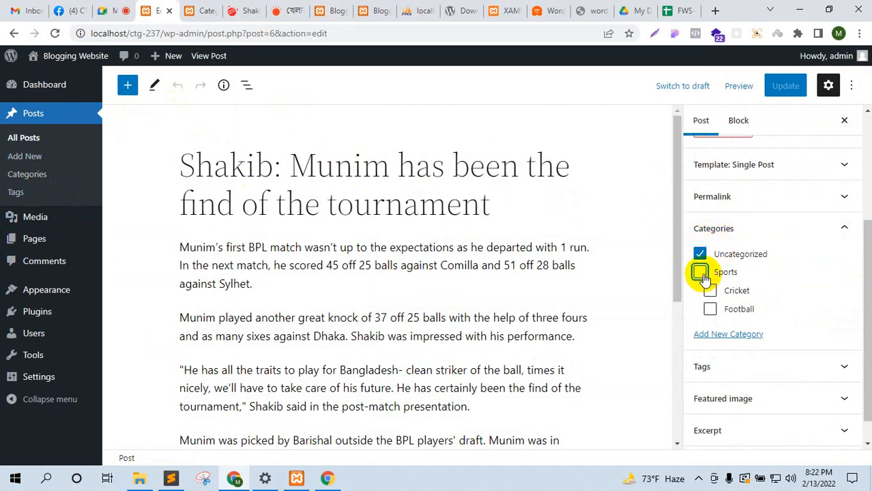
{"action": "left_click", "coordinate": [699, 254]}
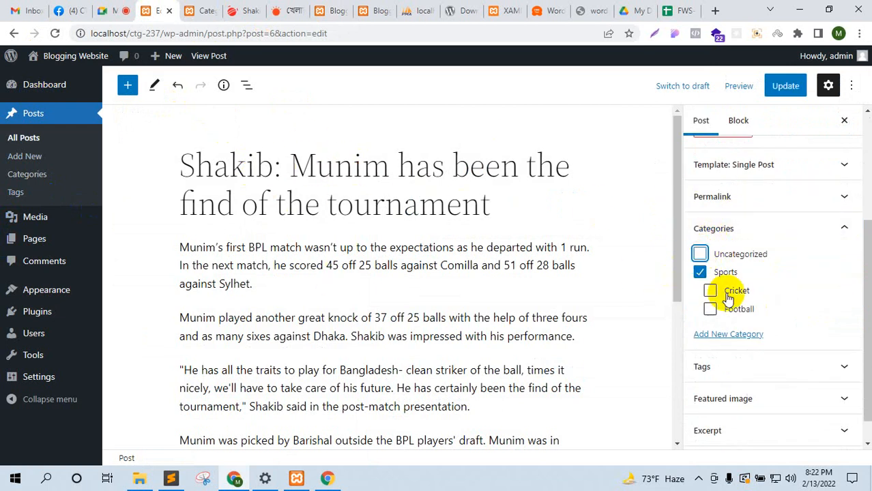
{"action": "left_click", "coordinate": [709, 292]}
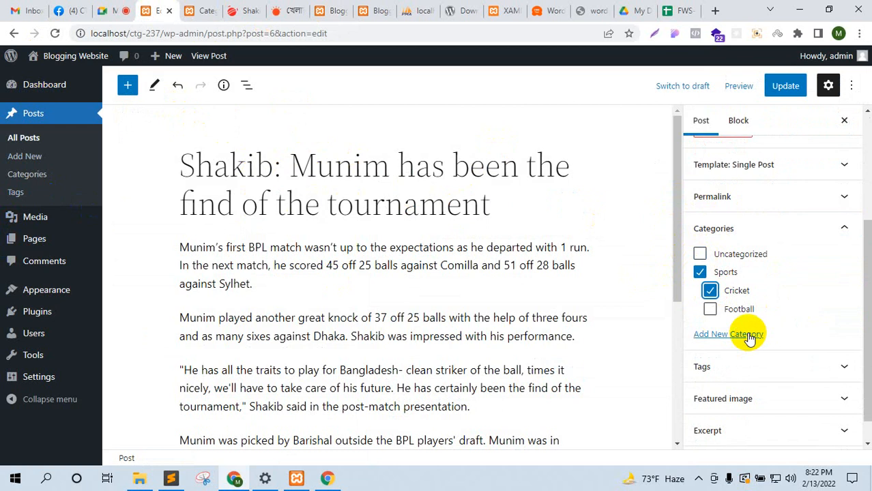
Step: Expand the post's Tags panel and begin entering a new tag
{"action": "left_click", "coordinate": [735, 369]}
{"action": "left_click", "coordinate": [742, 309]}
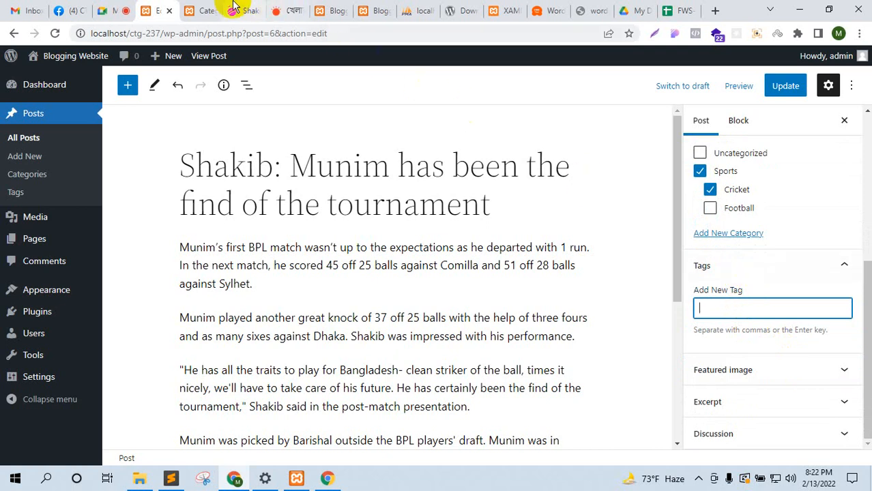
{"action": "left_click", "coordinate": [290, 9]}
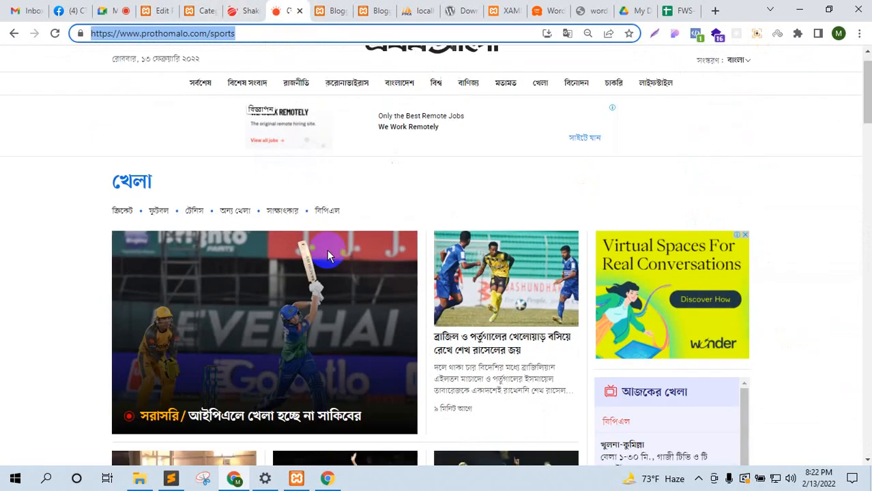
Step: Open the Shakib IPL auction article on Prothom Alo, dismissing the notification prompt
{"action": "scroll", "coordinate": [186, 311], "scroll_direction": "up", "scroll_amount": 4}
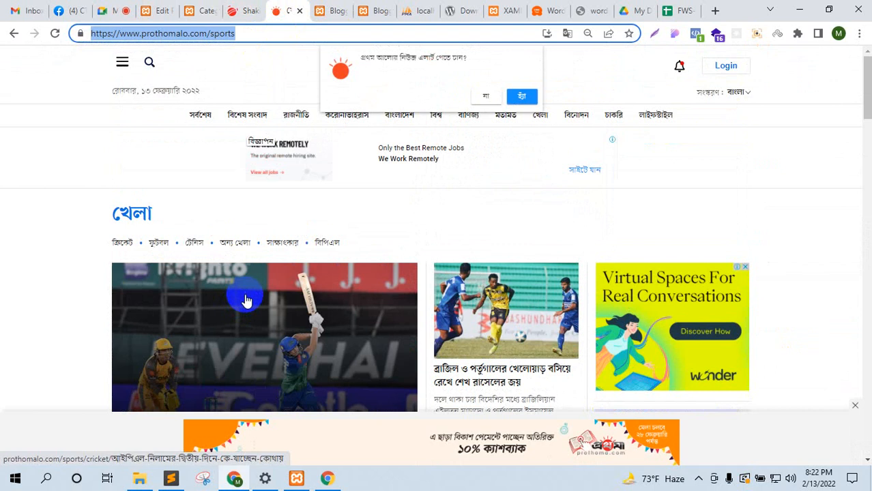
{"action": "scroll", "coordinate": [247, 297], "scroll_direction": "down", "scroll_amount": 3}
{"action": "left_click", "coordinate": [293, 259]}
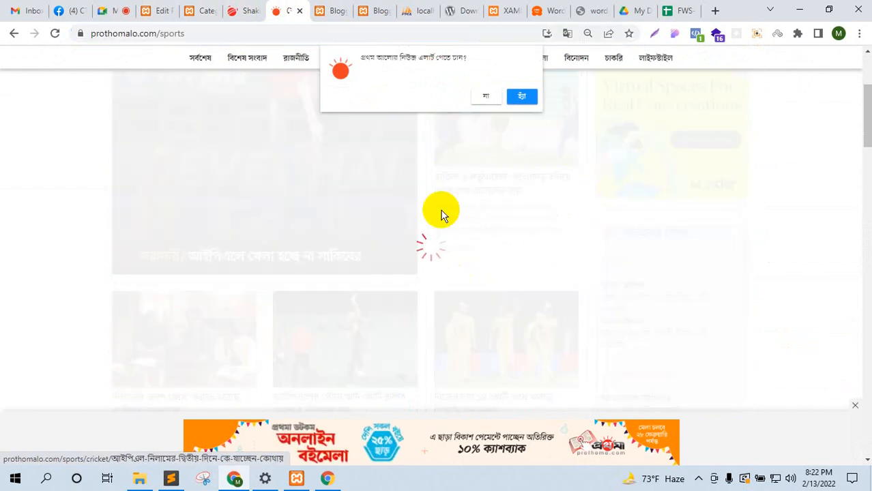
{"action": "left_click", "coordinate": [491, 99]}
{"action": "scroll", "coordinate": [229, 150], "scroll_direction": "down", "scroll_amount": 5}
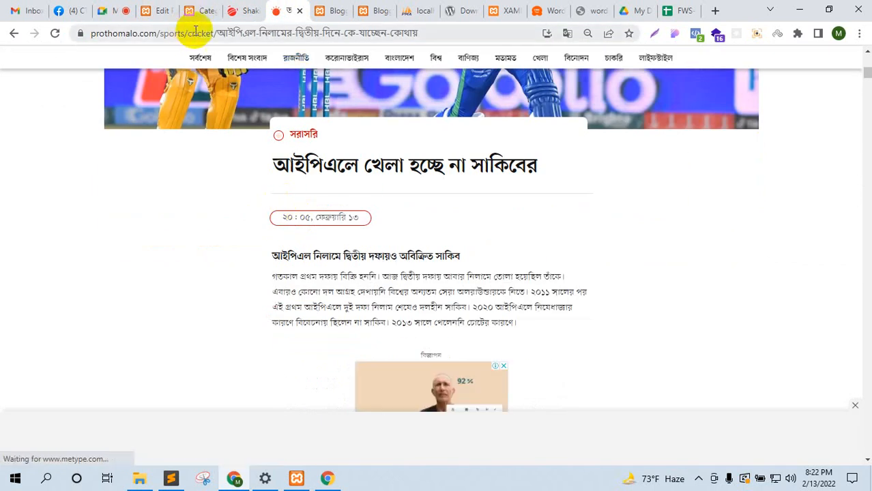
{"action": "left_click", "coordinate": [164, 32]}
{"action": "left_click_drag", "start_coordinate": [186, 34], "coordinate": [187, 33]}
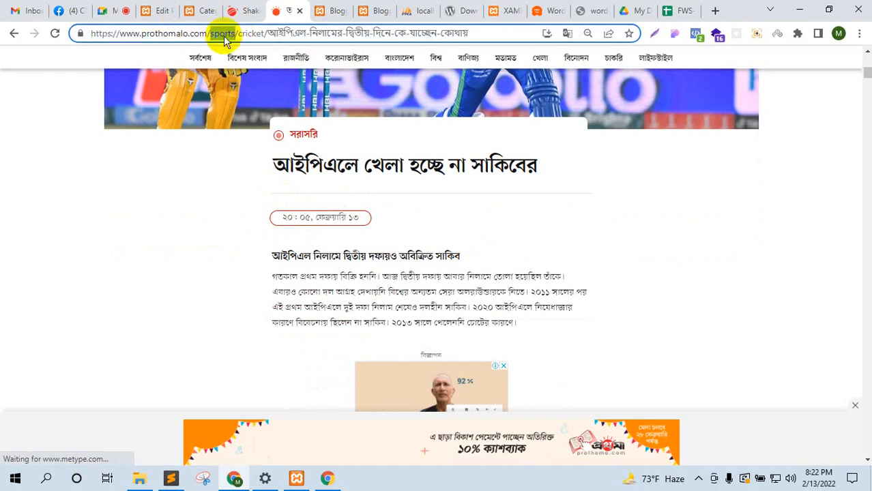
{"action": "left_click_drag", "start_coordinate": [484, 33], "coordinate": [254, 32]}
{"action": "left_click", "coordinate": [360, 249]}
Step: Close the video ad and read through the article down to its topic tags
{"action": "scroll", "coordinate": [369, 260], "scroll_direction": "down", "scroll_amount": 6}
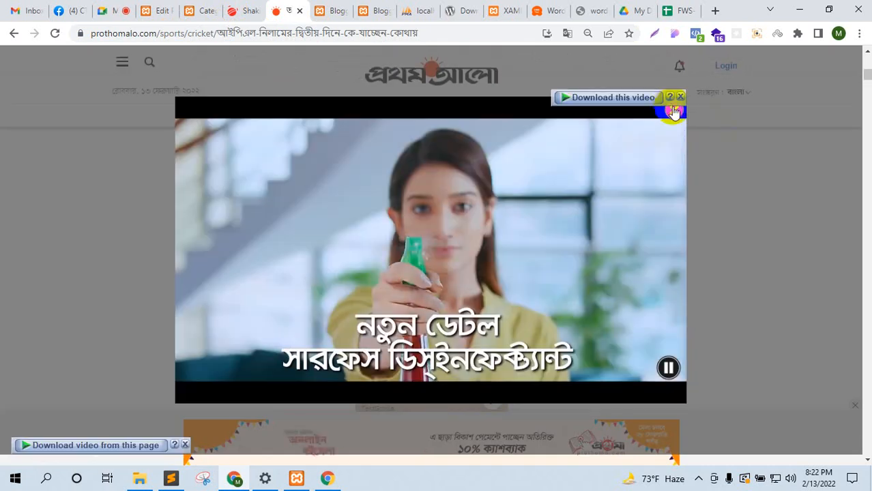
{"action": "left_click", "coordinate": [673, 110]}
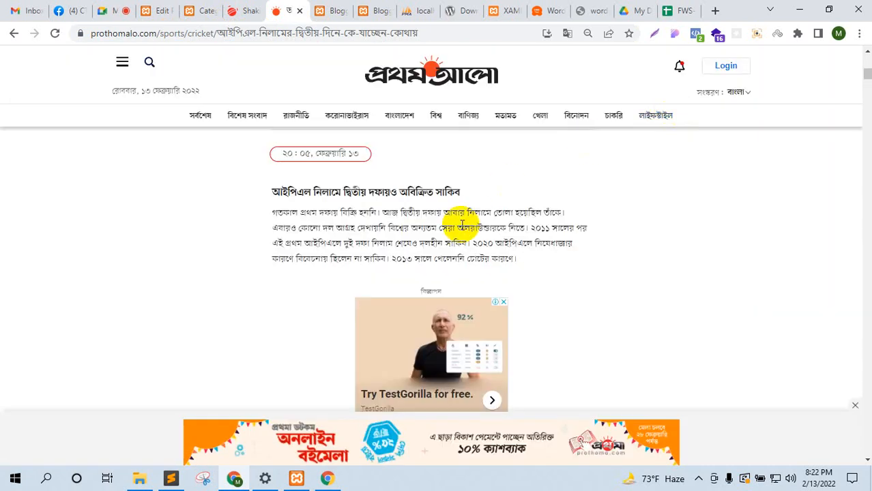
{"action": "scroll", "coordinate": [454, 235], "scroll_direction": "down", "scroll_amount": 10}
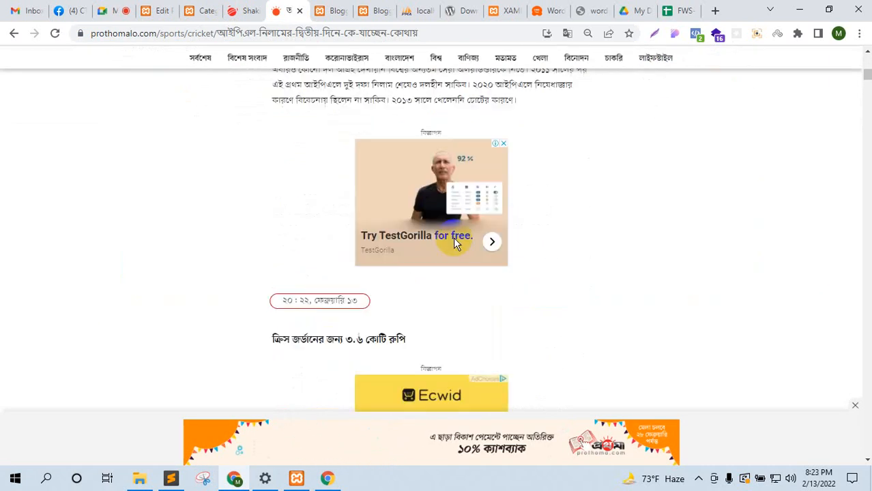
{"action": "scroll", "coordinate": [455, 242], "scroll_direction": "down", "scroll_amount": 15}
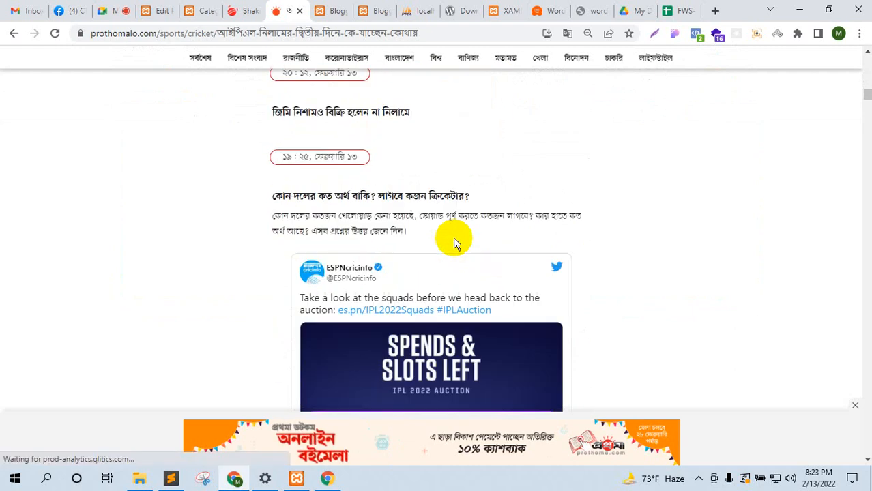
{"action": "scroll", "coordinate": [453, 237], "scroll_direction": "down", "scroll_amount": 12}
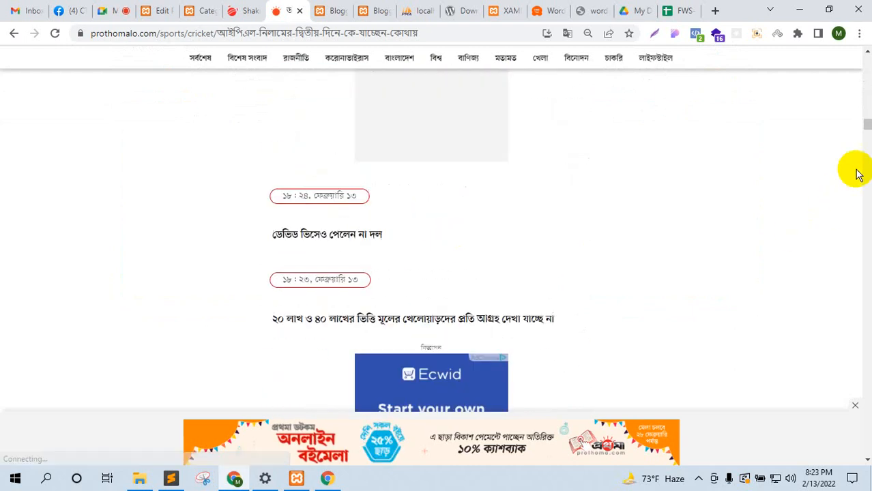
{"action": "left_click_drag", "start_coordinate": [866, 131], "coordinate": [845, 428]}
{"action": "scroll", "coordinate": [843, 428], "scroll_direction": "down", "scroll_amount": 10}
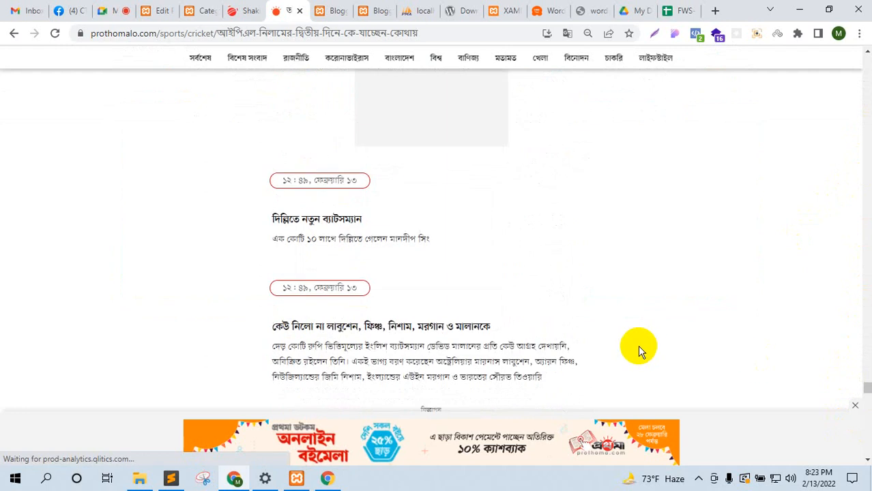
{"action": "scroll", "coordinate": [636, 345], "scroll_direction": "down", "scroll_amount": 12}
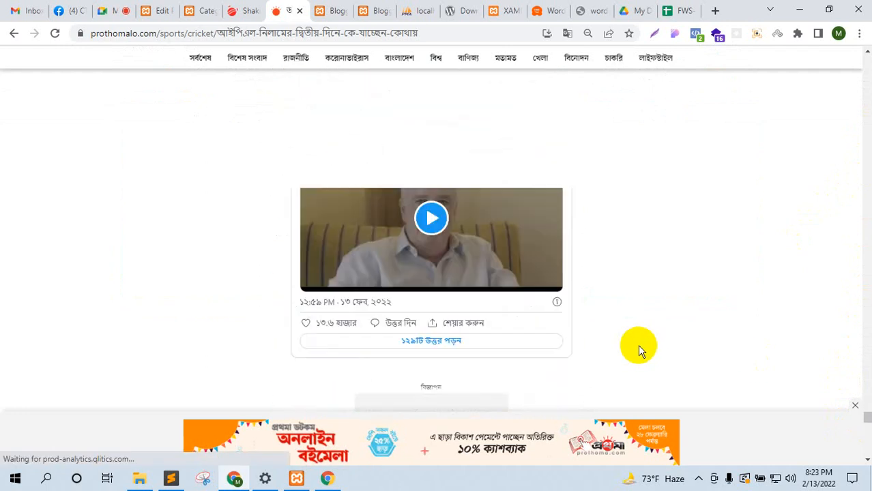
{"action": "scroll", "coordinate": [640, 354], "scroll_direction": "down", "scroll_amount": 2}
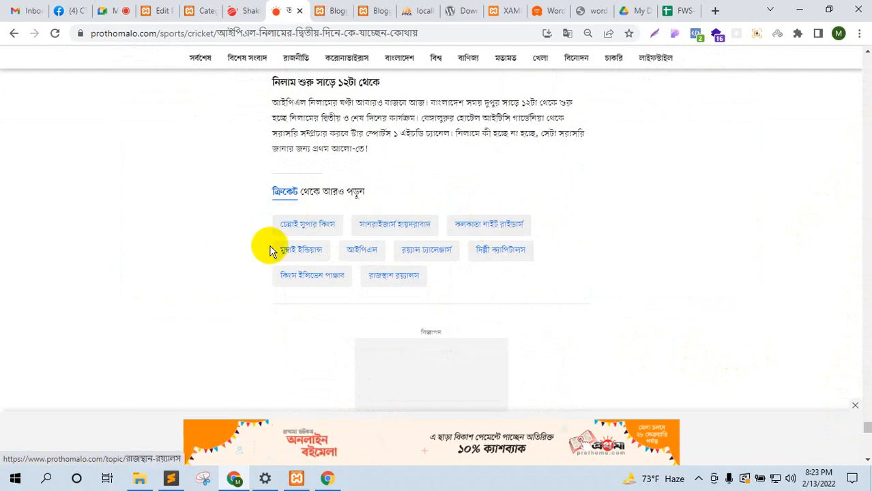
{"action": "left_click", "coordinate": [206, 9]}
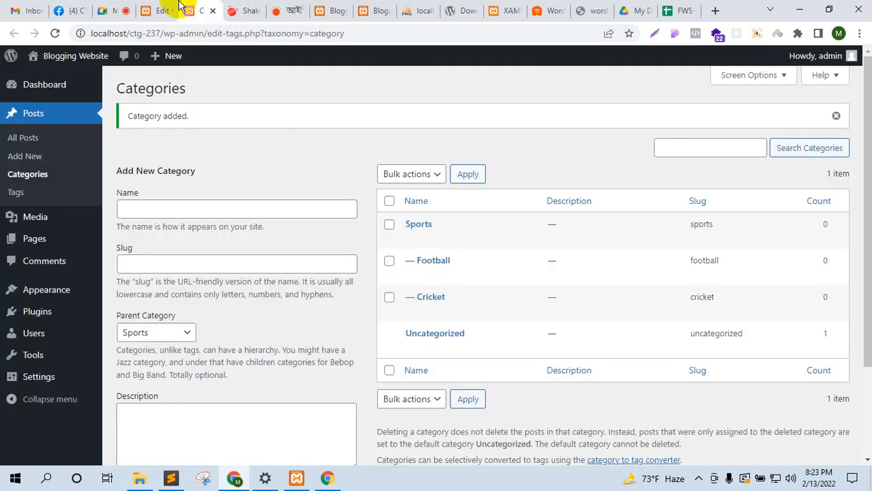
Step: Tag the Shakib post with shakib, bpl and t20
{"action": "left_click", "coordinate": [172, 6]}
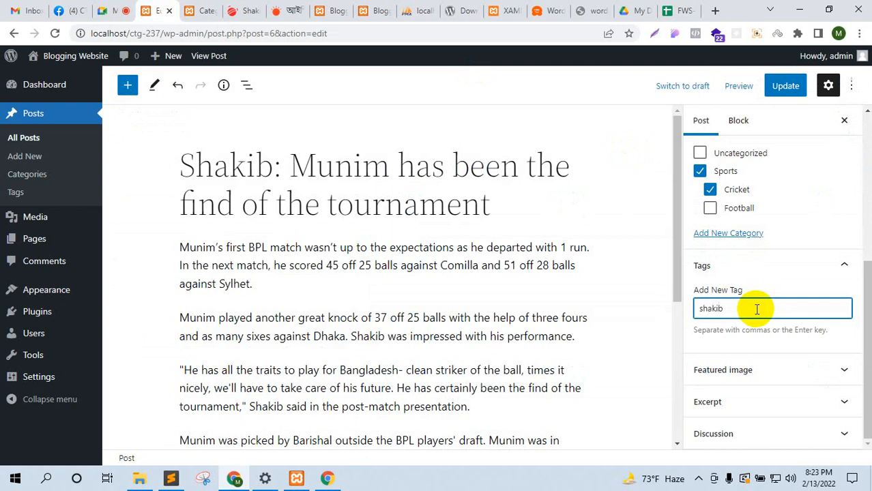
{"action": "left_click", "coordinate": [757, 309]}
{"action": "type", "text": "shakib"}
{"action": "key", "text": "Return"}
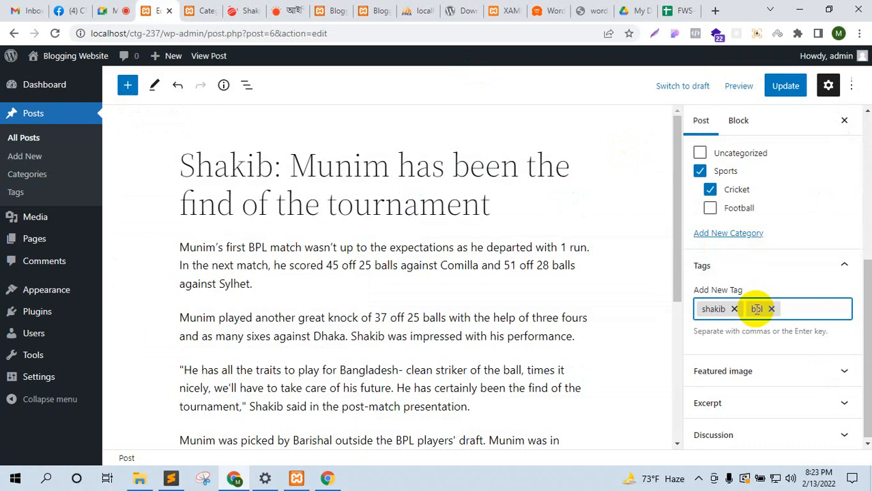
{"action": "key", "text": "Return"}
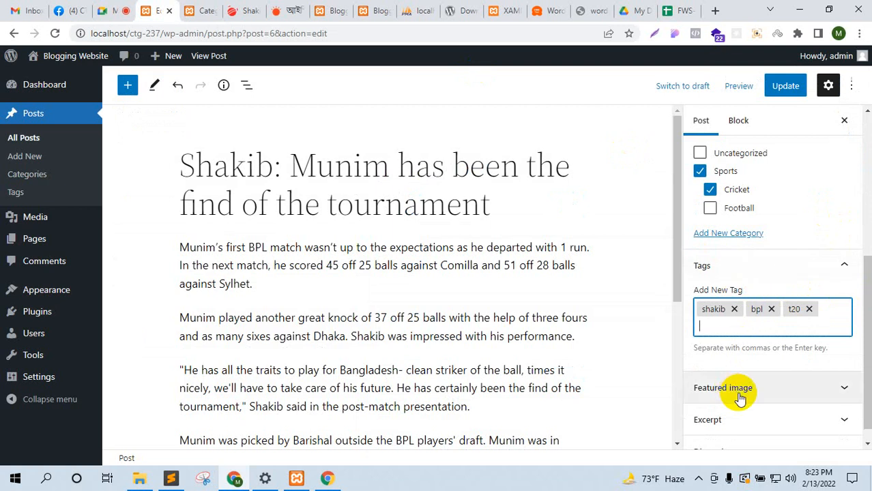
Step: Expand the Featured image panel in the post sidebar
{"action": "scroll", "coordinate": [754, 372], "scroll_direction": "down", "scroll_amount": 1}
{"action": "left_click", "coordinate": [756, 375]}
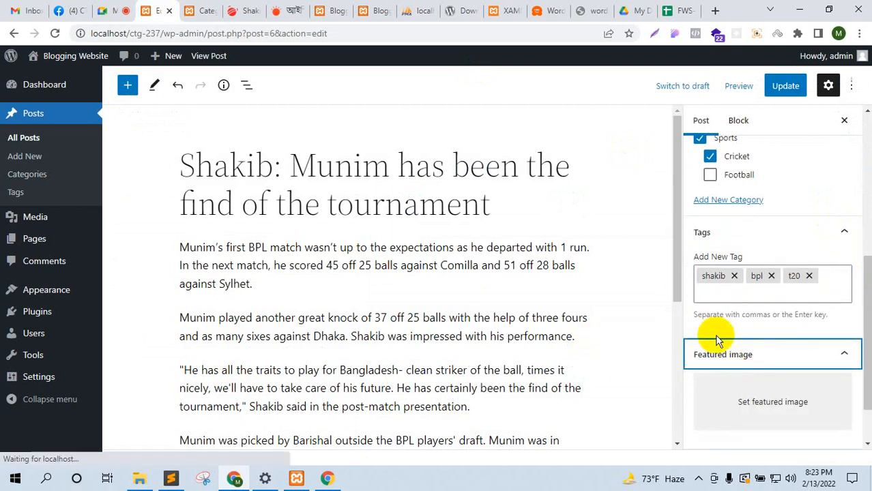
{"action": "left_click", "coordinate": [259, 8]}
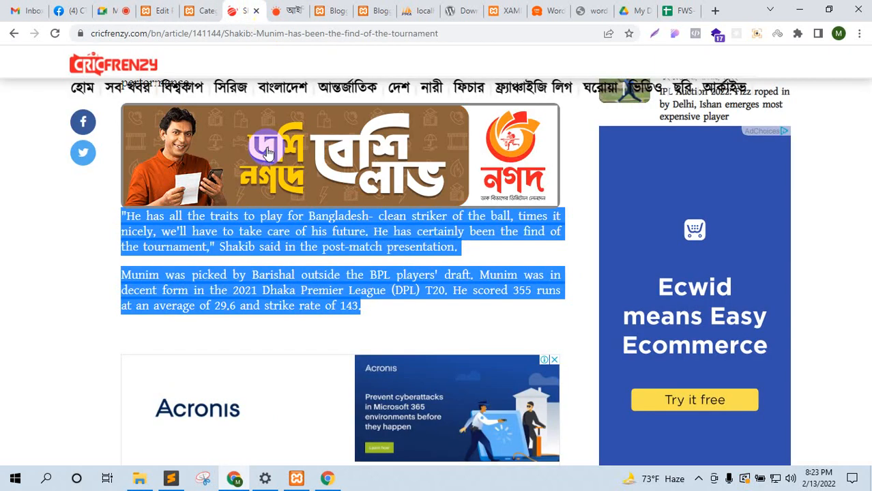
{"action": "scroll", "coordinate": [331, 239], "scroll_direction": "up", "scroll_amount": 6}
{"action": "scroll", "coordinate": [336, 245], "scroll_direction": "up", "scroll_amount": 3}
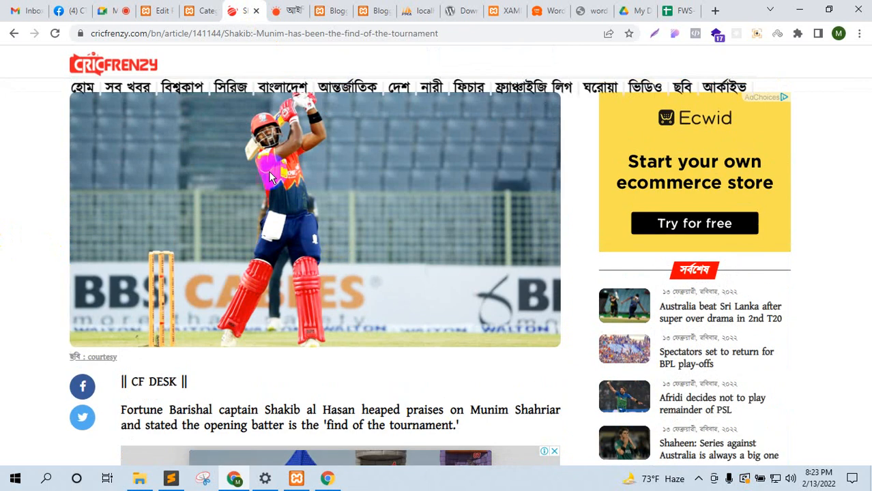
{"action": "right_click", "coordinate": [288, 172]}
{"action": "left_click", "coordinate": [406, 222]}
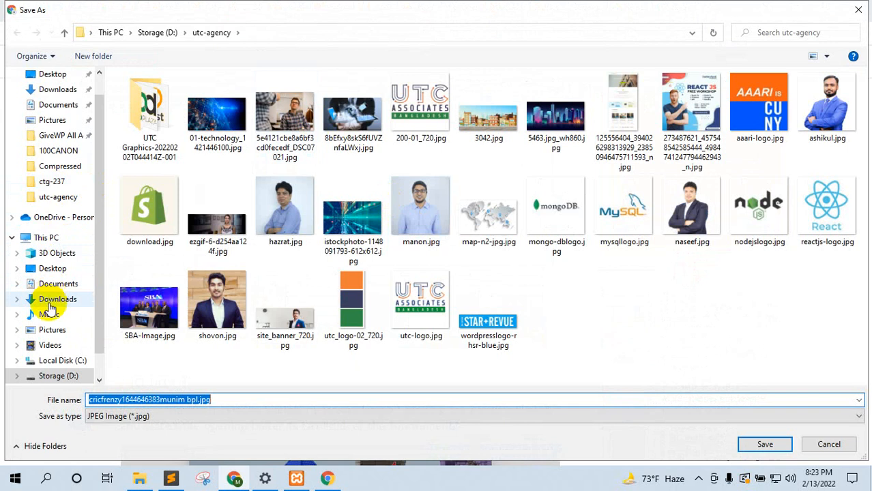
{"action": "left_click", "coordinate": [54, 269]}
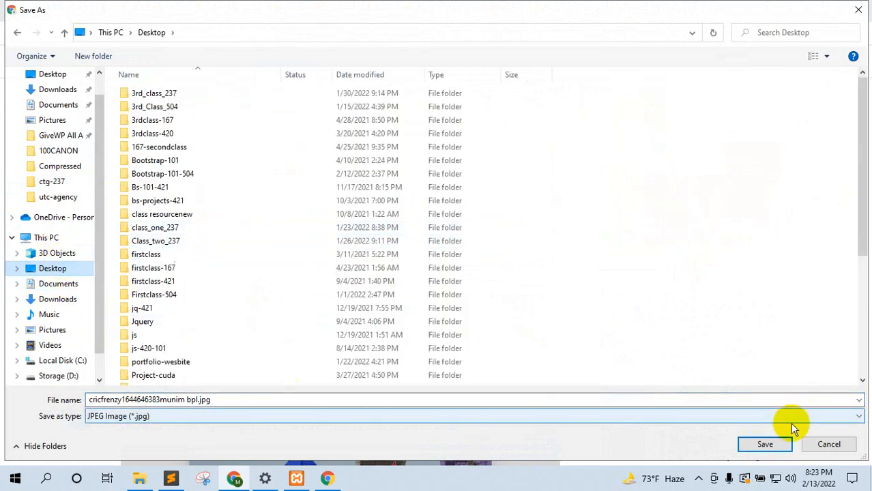
{"action": "left_click", "coordinate": [784, 444]}
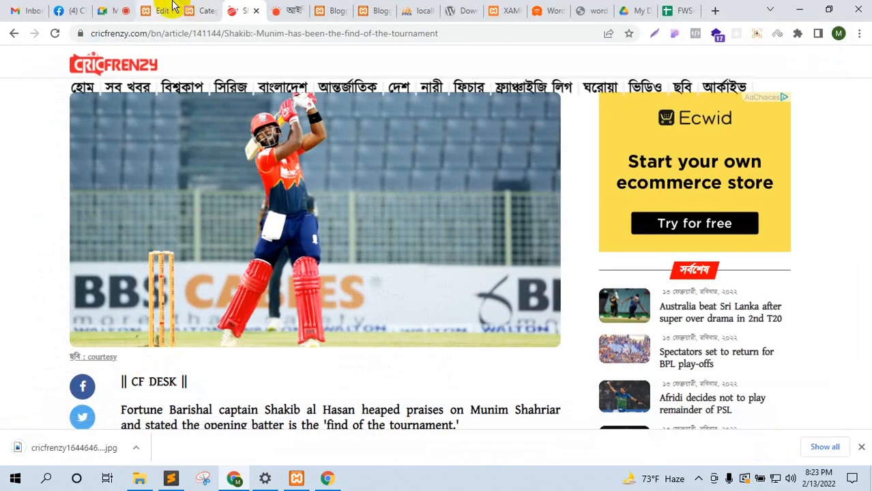
{"action": "left_click", "coordinate": [163, 10]}
{"action": "scroll", "coordinate": [757, 334], "scroll_direction": "down", "scroll_amount": 1}
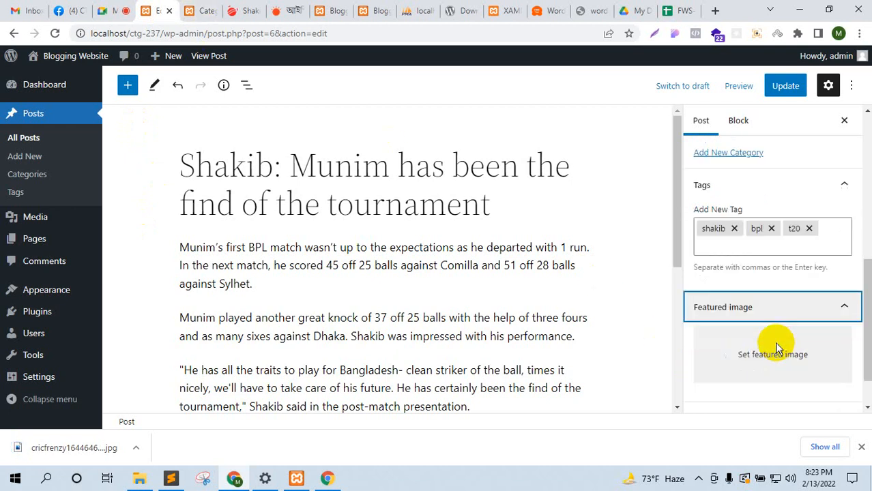
Step: Upload the downloaded batter photo as the featured image and update the post
{"action": "left_click", "coordinate": [758, 305]}
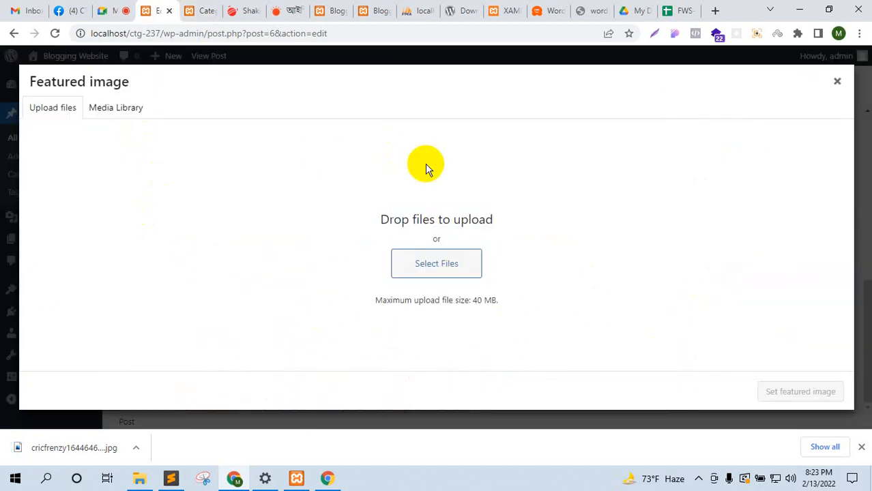
{"action": "left_click", "coordinate": [837, 82]}
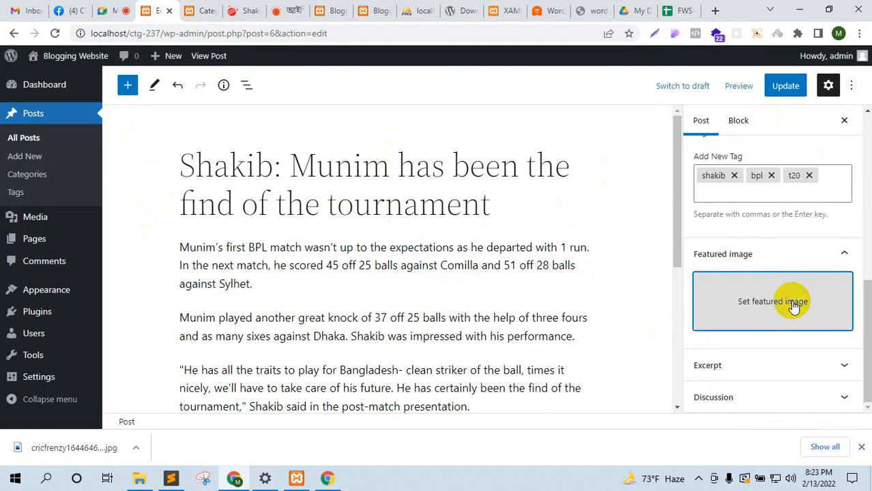
{"action": "left_click", "coordinate": [788, 300]}
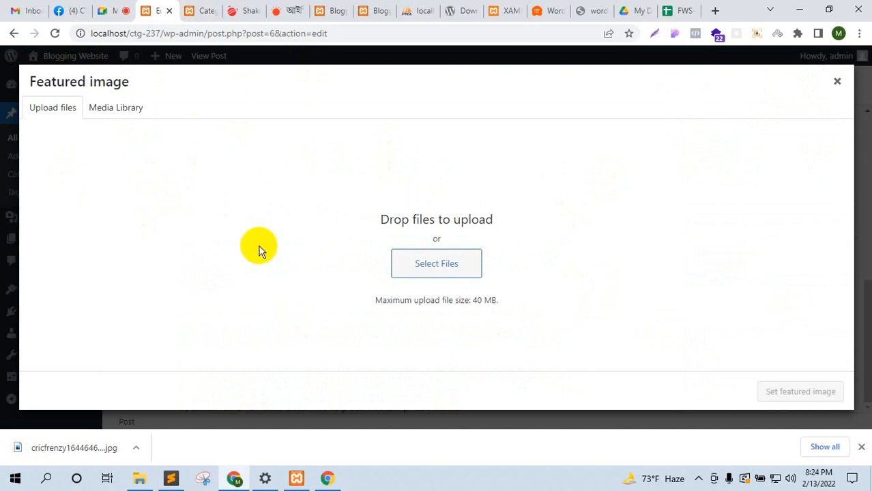
{"action": "left_click_drag", "start_coordinate": [87, 449], "coordinate": [461, 255]}
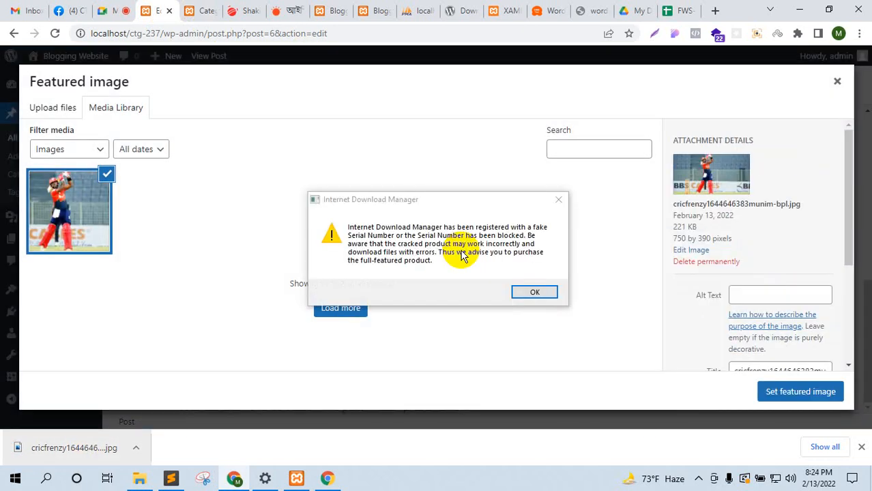
{"action": "left_click", "coordinate": [558, 199]}
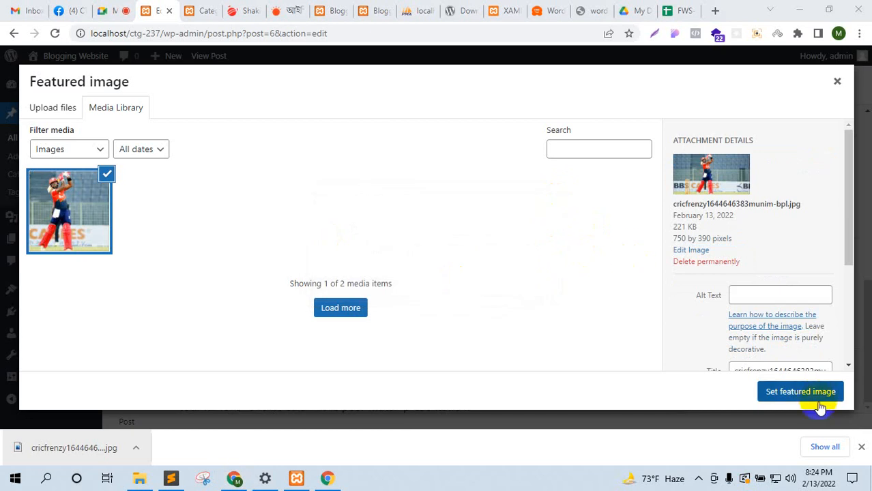
{"action": "left_click", "coordinate": [801, 392]}
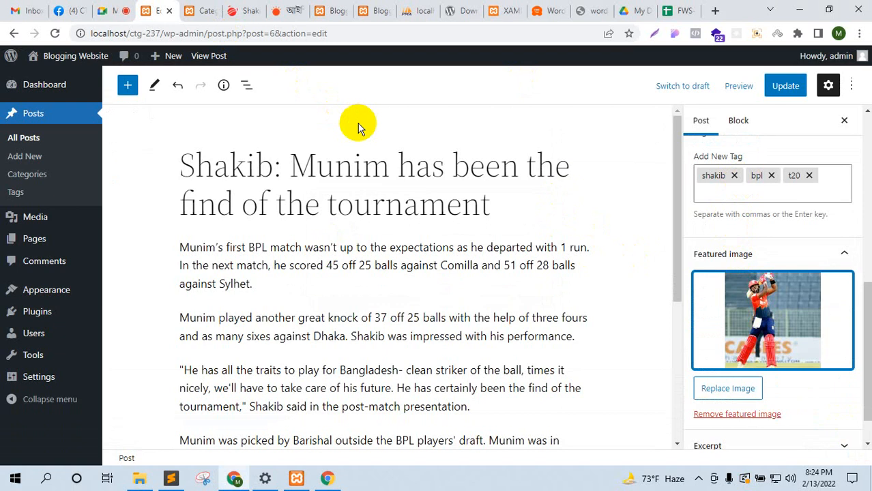
{"action": "key", "text": "ctrl+s"}
{"action": "left_click", "coordinate": [786, 88]}
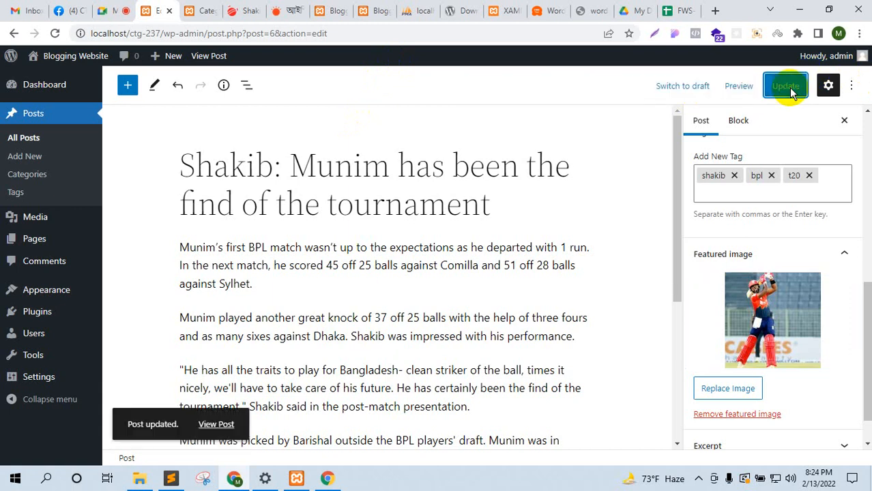
Step: Open the published Shakib post in a new browser tab
{"action": "left_click", "coordinate": [232, 11]}
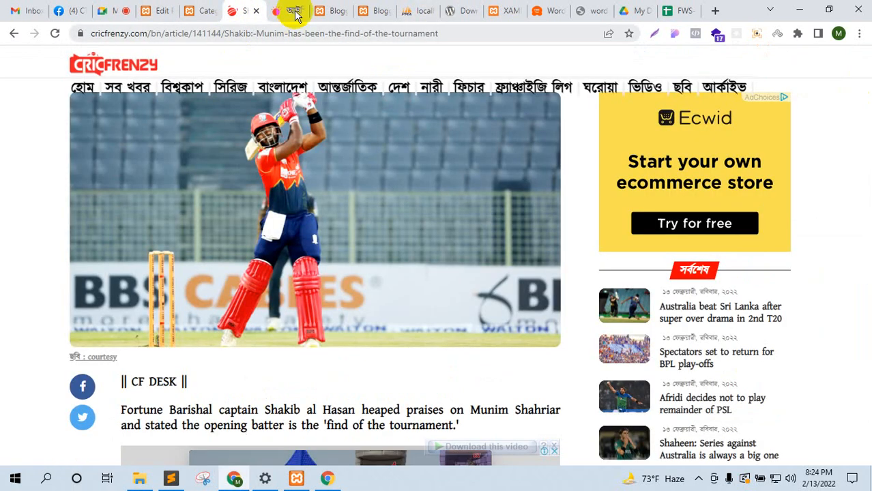
{"action": "left_click", "coordinate": [158, 11]}
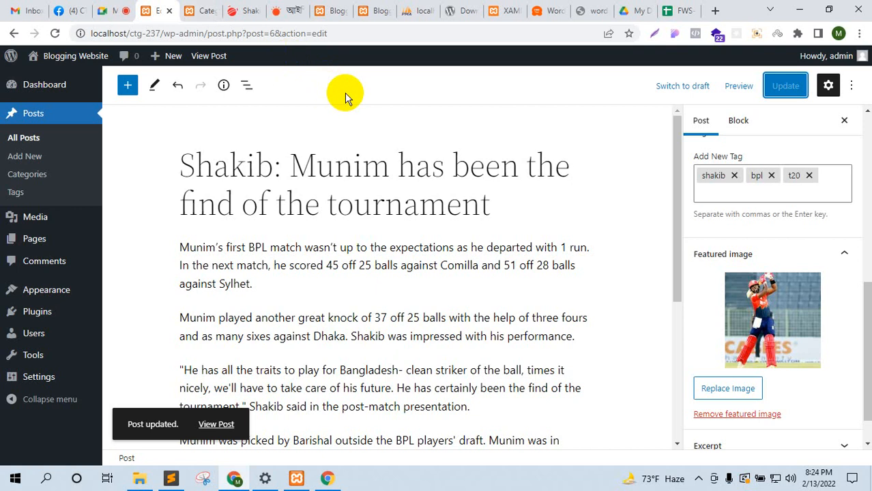
{"action": "right_click", "coordinate": [209, 55]}
{"action": "left_click", "coordinate": [263, 69]}
{"action": "left_click", "coordinate": [186, 11]}
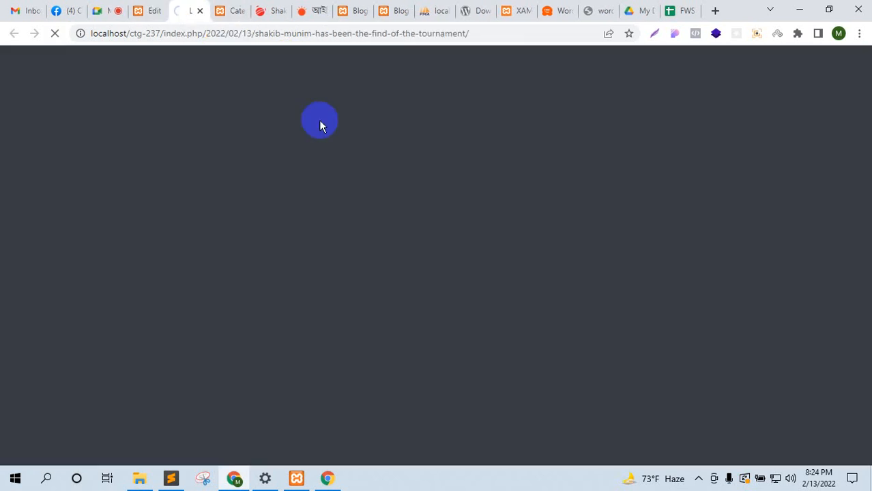
Step: Read through the Shakib post and home page, then move to the Google Meet call
{"action": "scroll", "coordinate": [409, 197], "scroll_direction": "down", "scroll_amount": 4}
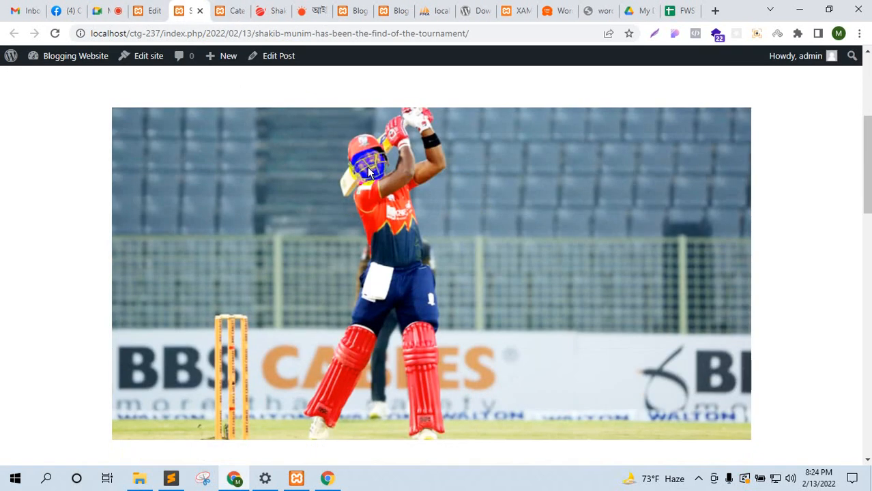
{"action": "scroll", "coordinate": [455, 276], "scroll_direction": "down", "scroll_amount": 11}
{"action": "scroll", "coordinate": [457, 279], "scroll_direction": "up", "scroll_amount": 10}
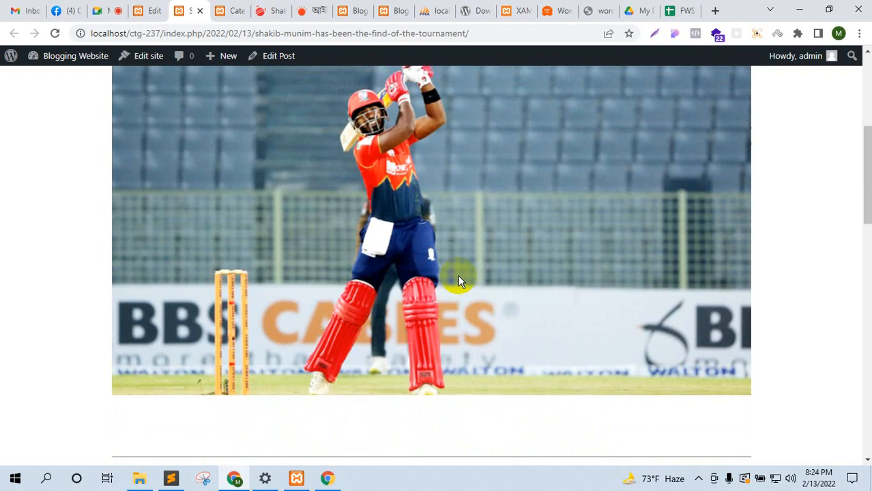
{"action": "scroll", "coordinate": [386, 208], "scroll_direction": "up", "scroll_amount": 5}
{"action": "scroll", "coordinate": [307, 194], "scroll_direction": "down", "scroll_amount": 3}
{"action": "scroll", "coordinate": [292, 230], "scroll_direction": "up", "scroll_amount": 3}
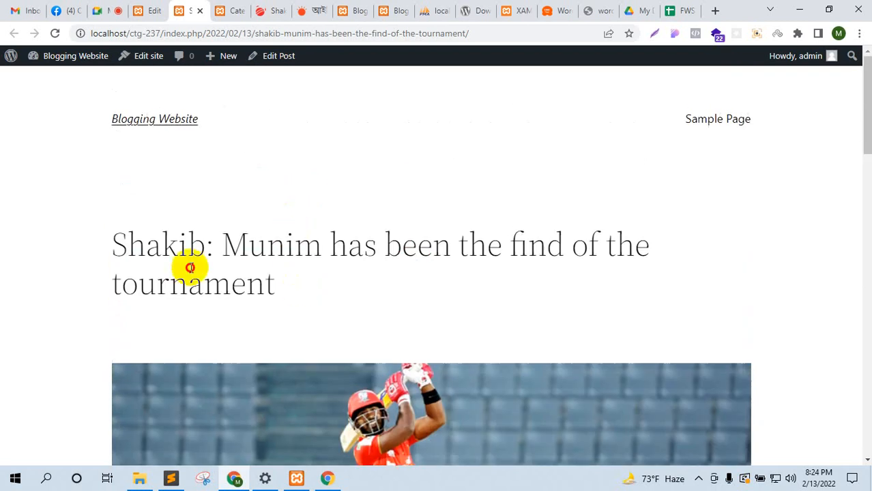
{"action": "left_click_drag", "start_coordinate": [190, 268], "coordinate": [119, 250]}
{"action": "left_click", "coordinate": [116, 253]}
{"action": "scroll", "coordinate": [384, 195], "scroll_direction": "down", "scroll_amount": 10}
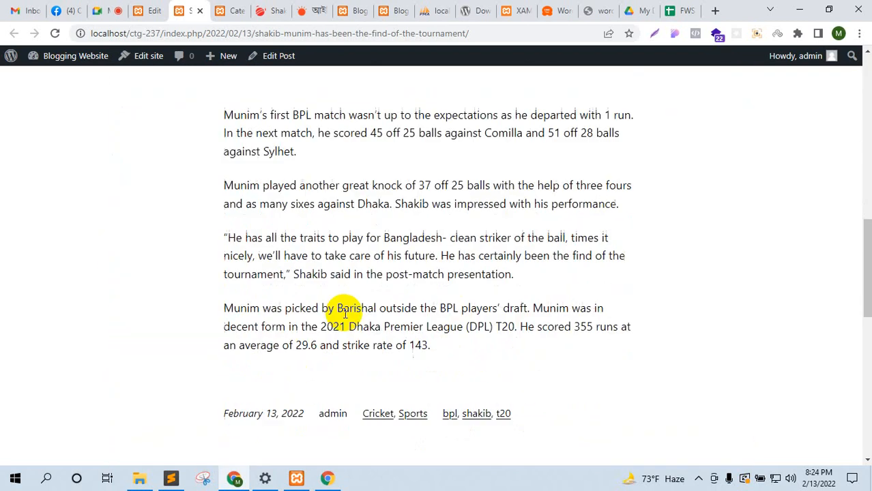
{"action": "left_click_drag", "start_coordinate": [267, 116], "coordinate": [412, 345]}
{"action": "left_click", "coordinate": [493, 350]}
{"action": "scroll", "coordinate": [494, 353], "scroll_direction": "up", "scroll_amount": 4}
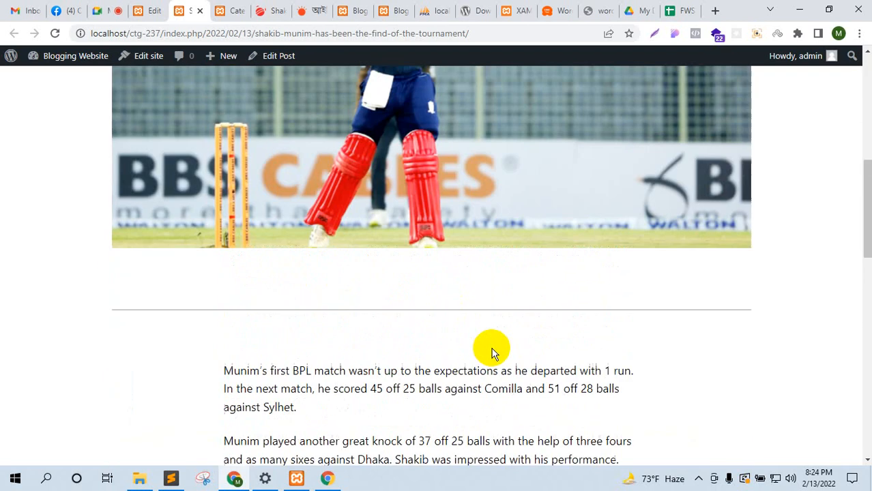
{"action": "scroll", "coordinate": [495, 353], "scroll_direction": "down", "scroll_amount": 5}
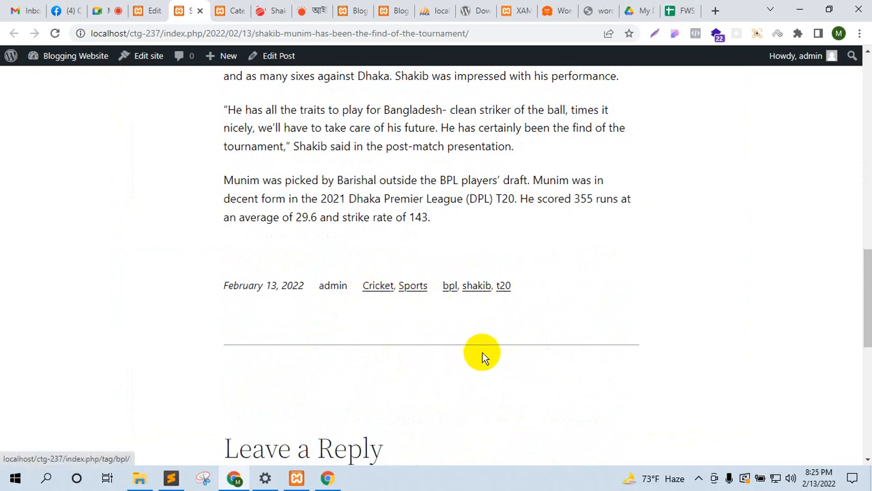
{"action": "scroll", "coordinate": [483, 358], "scroll_direction": "down", "scroll_amount": 4}
{"action": "scroll", "coordinate": [481, 358], "scroll_direction": "up", "scroll_amount": 15}
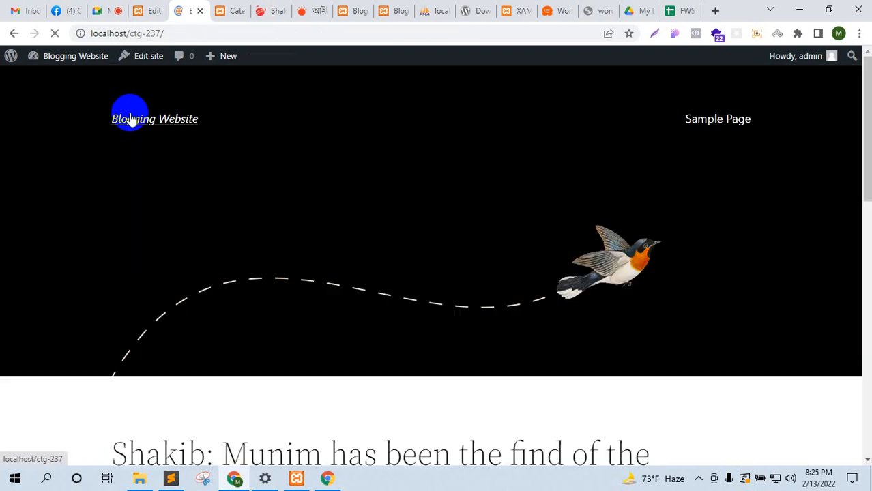
{"action": "scroll", "coordinate": [389, 242], "scroll_direction": "down", "scroll_amount": 5}
{"action": "scroll", "coordinate": [253, 241], "scroll_direction": "down", "scroll_amount": 5}
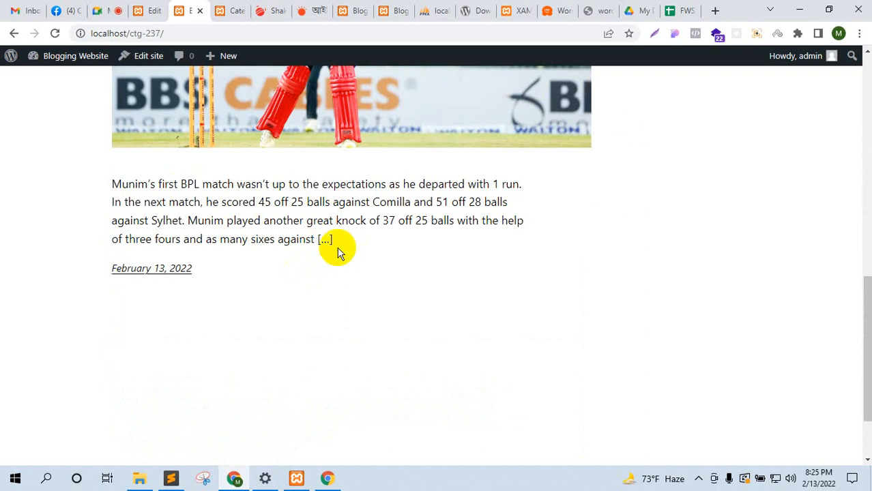
{"action": "left_click", "coordinate": [122, 10]}
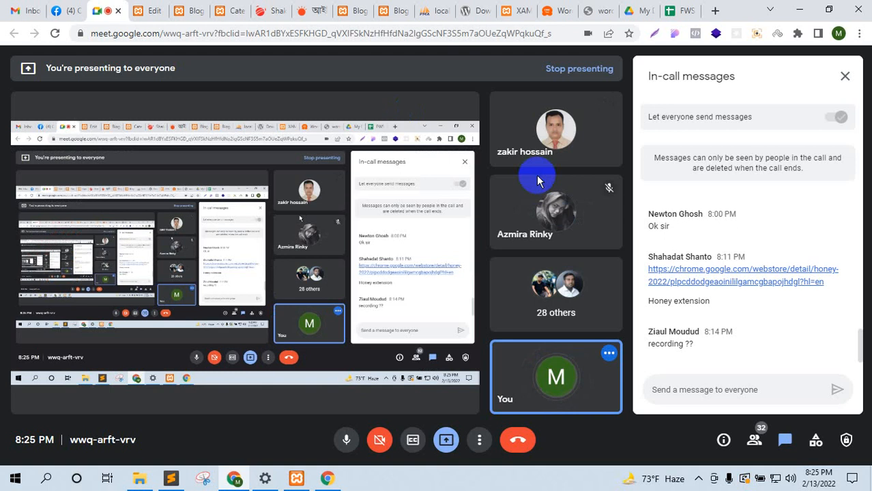
Step: Show the Meet participants list, then return to the WordPress editor for the Shakib post
{"action": "left_click", "coordinate": [756, 441]}
{"action": "left_click", "coordinate": [784, 439]}
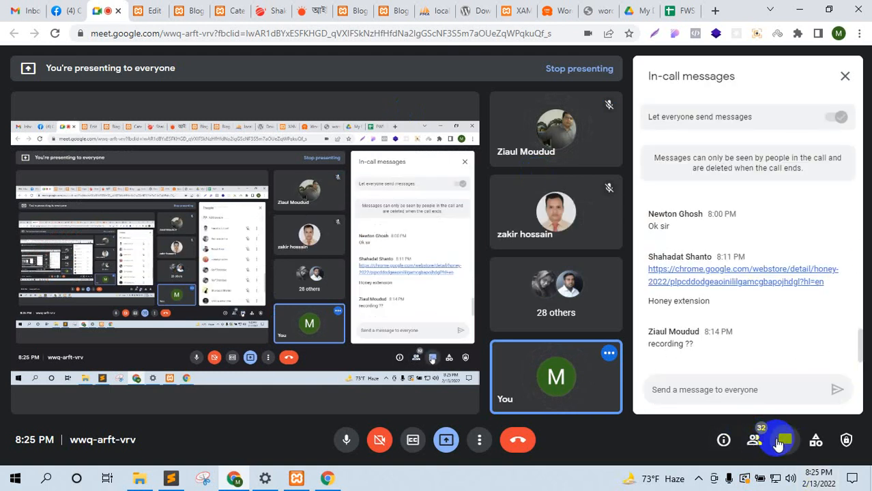
{"action": "left_click", "coordinate": [751, 442]}
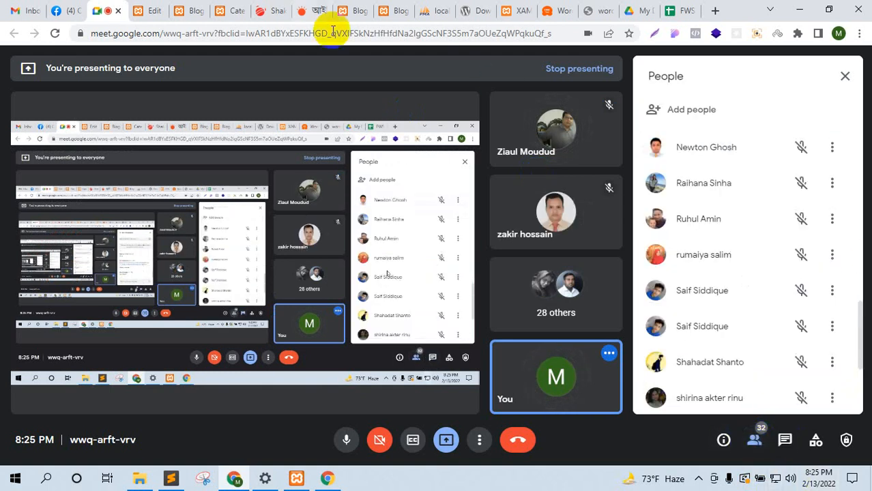
{"action": "left_click", "coordinate": [140, 9]}
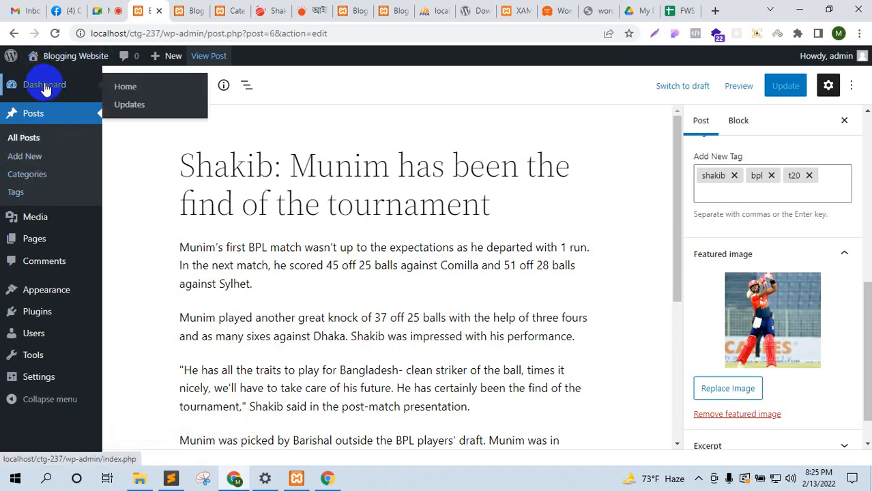
Step: Look at the Media Library, then bring up the Pages list
{"action": "left_click", "coordinate": [36, 220]}
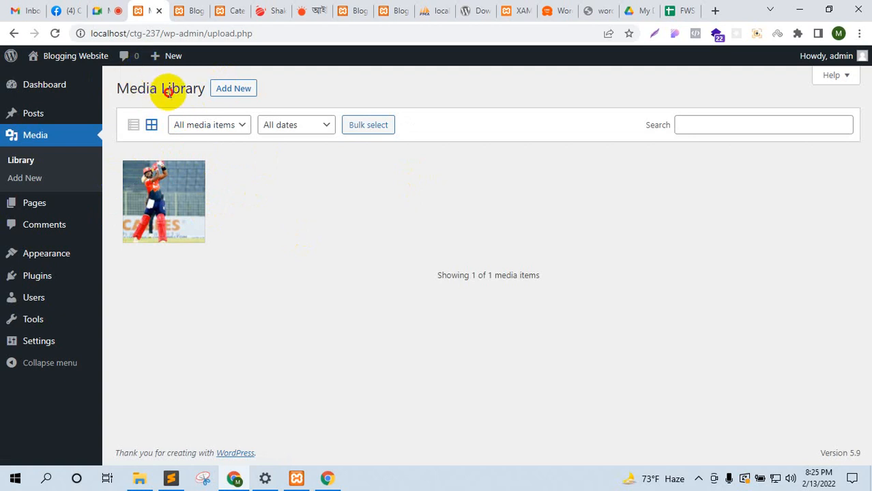
{"action": "left_click_drag", "start_coordinate": [168, 92], "coordinate": [193, 89]}
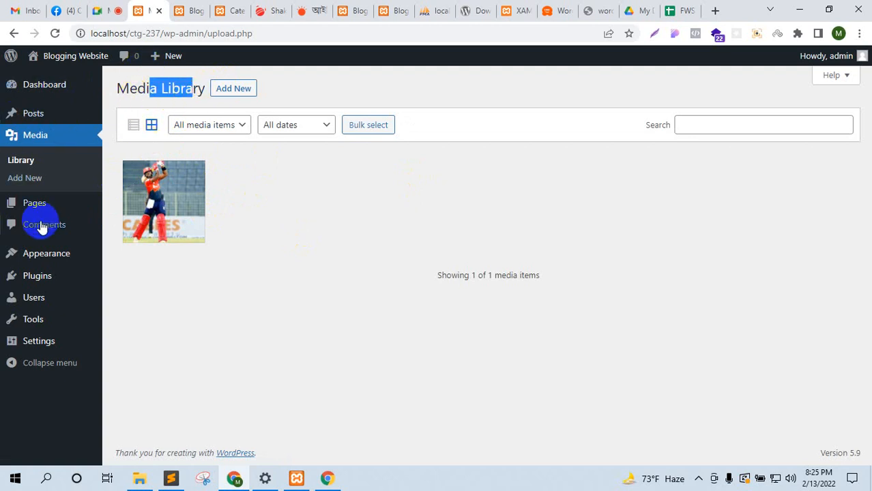
{"action": "left_click", "coordinate": [286, 195]}
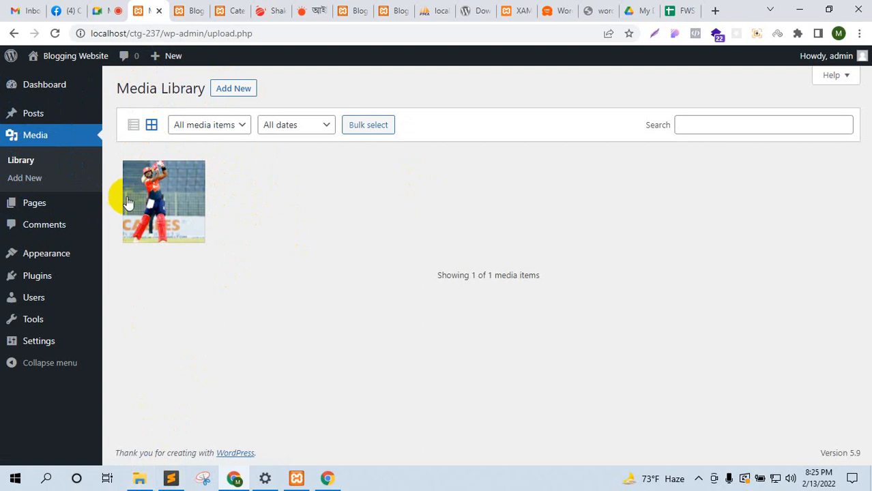
{"action": "mouse_move", "coordinate": [52, 204]}
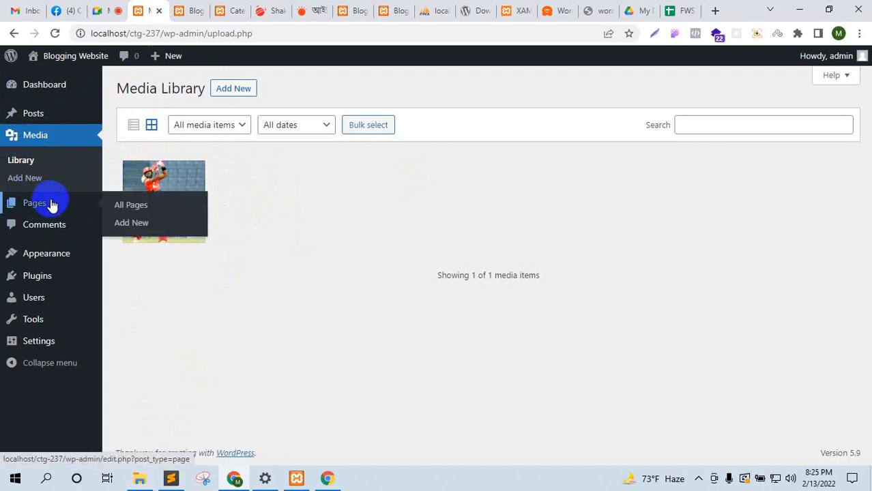
{"action": "left_click", "coordinate": [52, 204]}
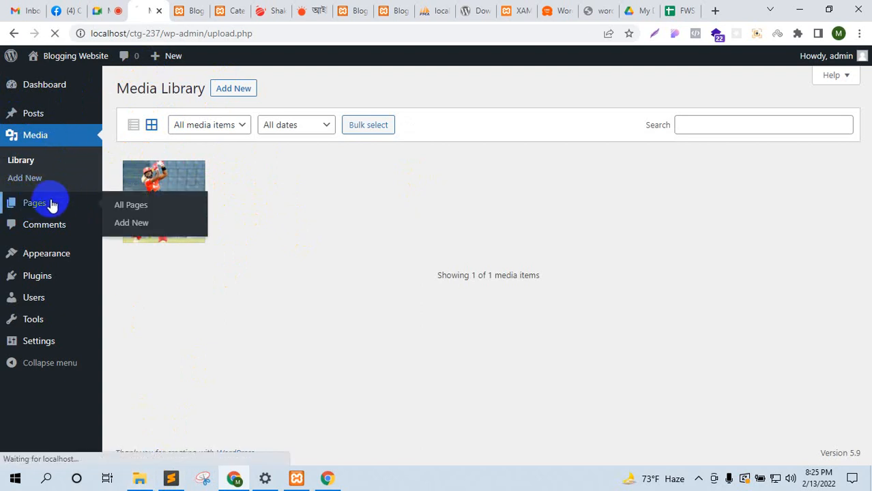
Step: Check the blog homepage and its web address, then return to the Pages admin tab
{"action": "left_click", "coordinate": [176, 10]}
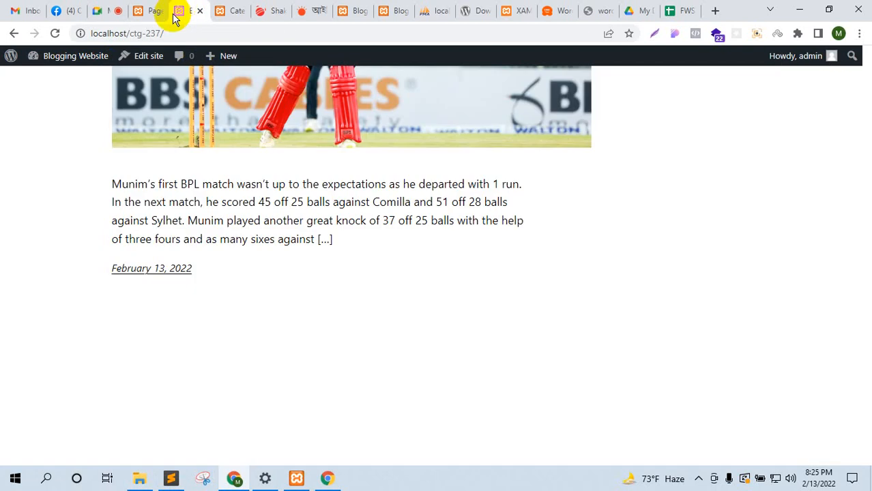
{"action": "scroll", "coordinate": [289, 268], "scroll_direction": "up", "scroll_amount": 3}
{"action": "scroll", "coordinate": [290, 268], "scroll_direction": "up", "scroll_amount": 10}
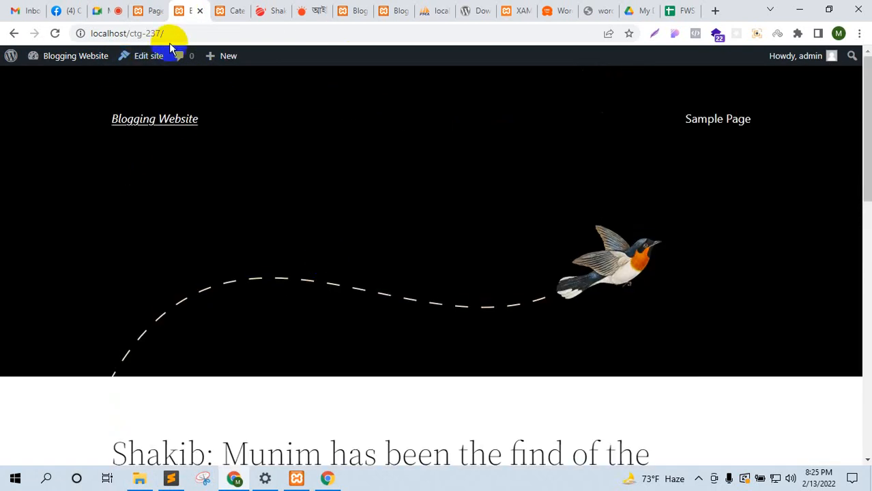
{"action": "left_click", "coordinate": [136, 33]}
{"action": "scroll", "coordinate": [465, 174], "scroll_direction": "down", "scroll_amount": 5}
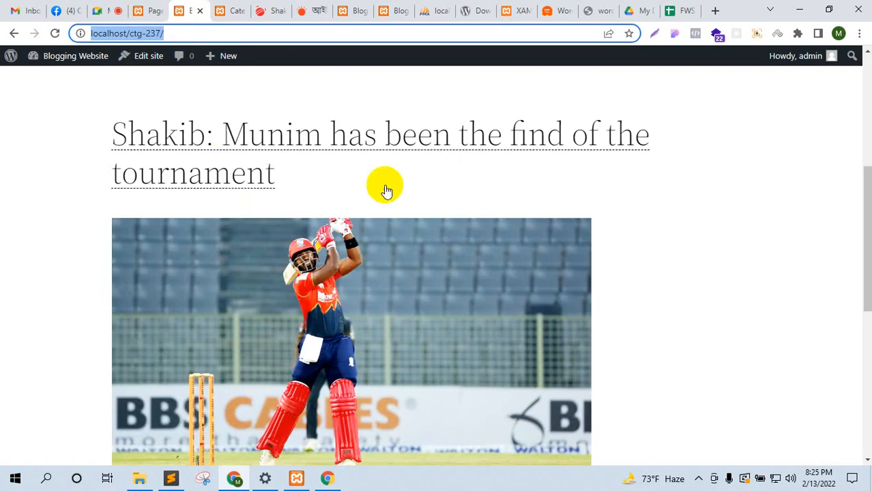
{"action": "scroll", "coordinate": [460, 261], "scroll_direction": "up", "scroll_amount": 4}
{"action": "scroll", "coordinate": [461, 261], "scroll_direction": "up", "scroll_amount": 1}
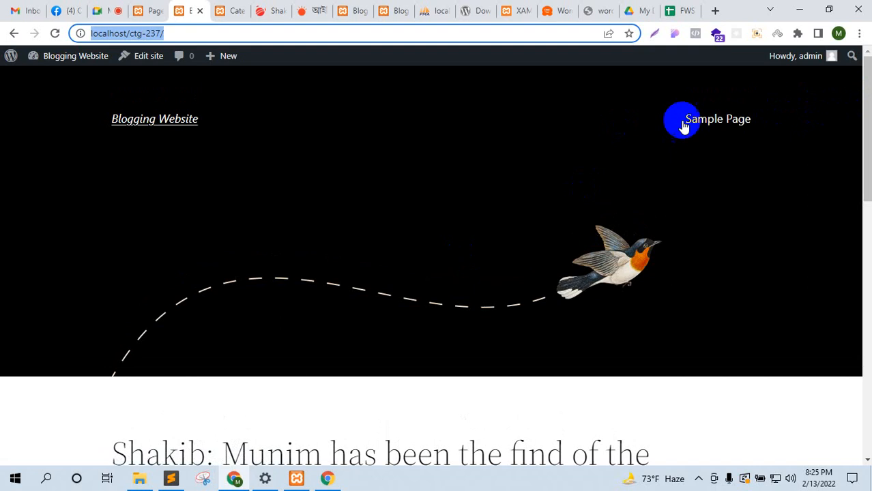
{"action": "left_click", "coordinate": [151, 10]}
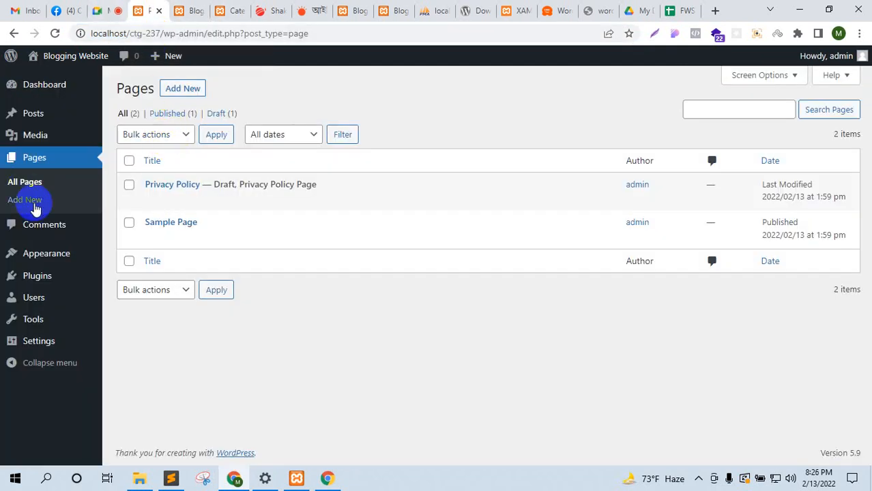
Step: View the Sample Page live in a new tab and scroll through it
{"action": "left_click", "coordinate": [45, 185]}
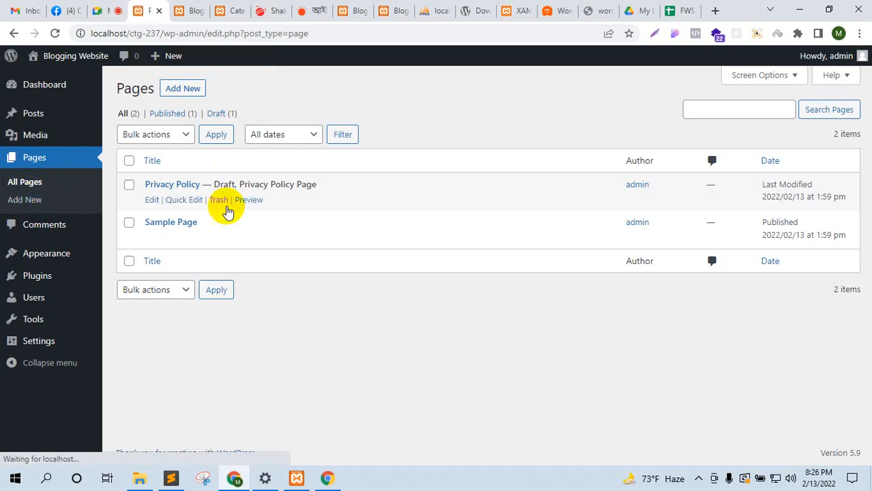
{"action": "mouse_move", "coordinate": [167, 210]}
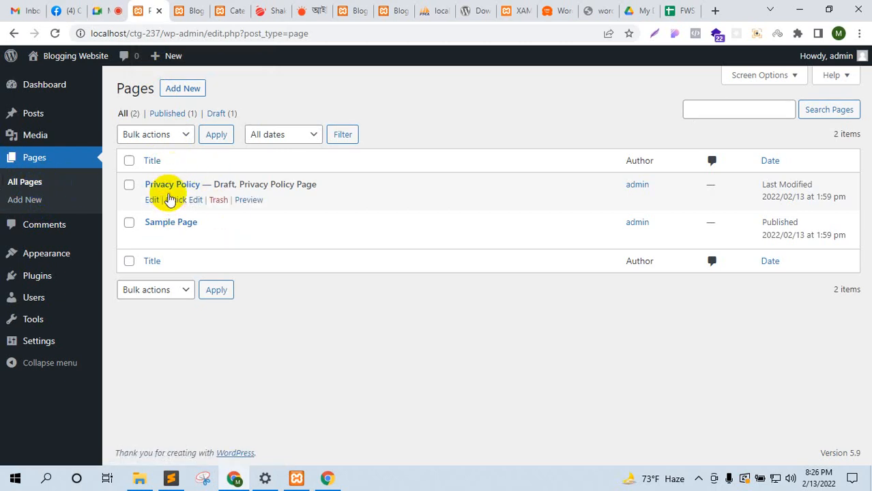
{"action": "mouse_move", "coordinate": [203, 236]}
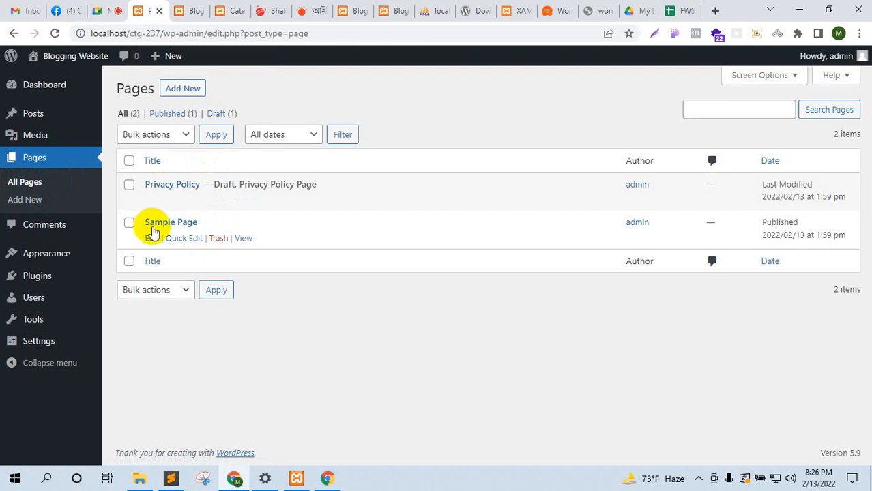
{"action": "mouse_move", "coordinate": [177, 185]}
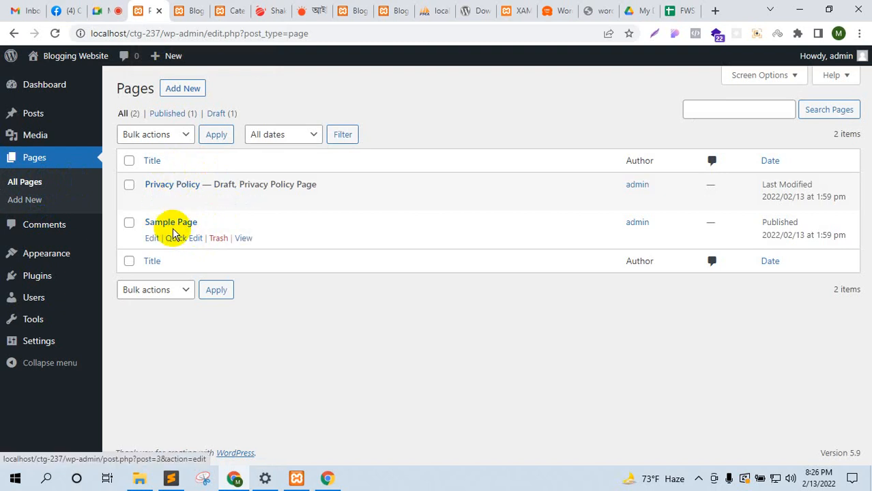
{"action": "right_click", "coordinate": [240, 239]}
{"action": "left_click", "coordinate": [254, 248]}
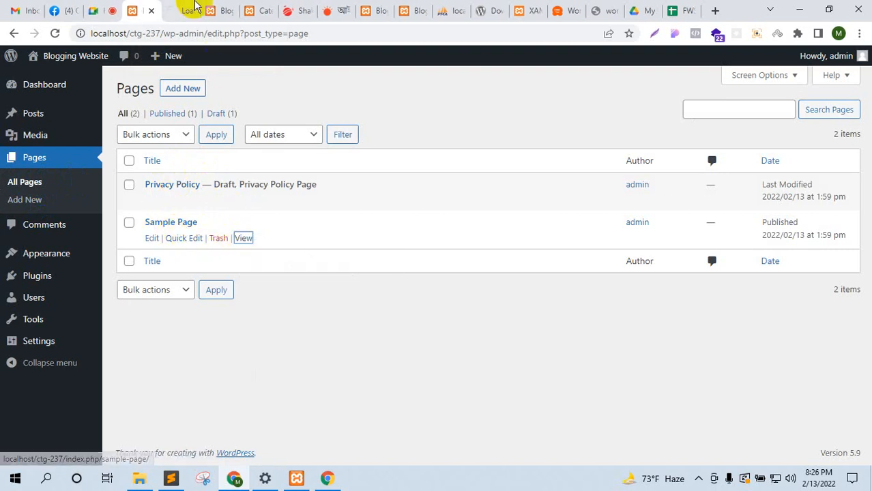
{"action": "left_click", "coordinate": [193, 8]}
{"action": "scroll", "coordinate": [306, 286], "scroll_direction": "down", "scroll_amount": 10}
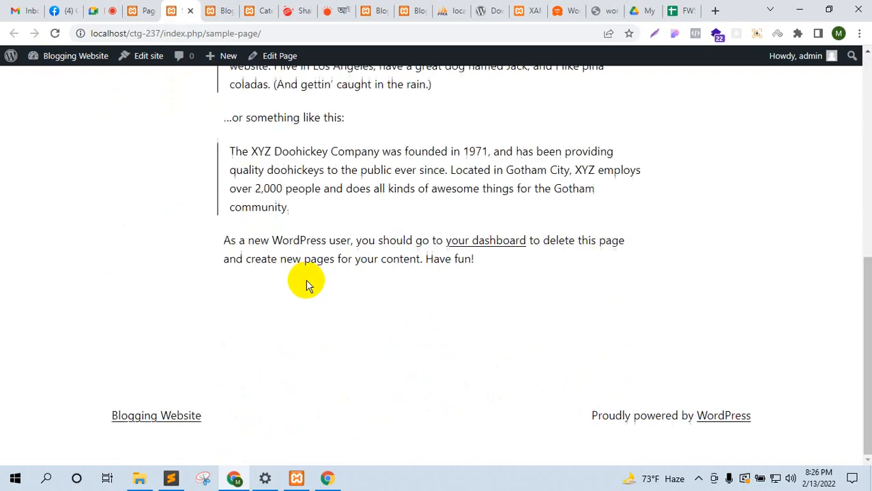
{"action": "scroll", "coordinate": [399, 279], "scroll_direction": "up", "scroll_amount": 10}
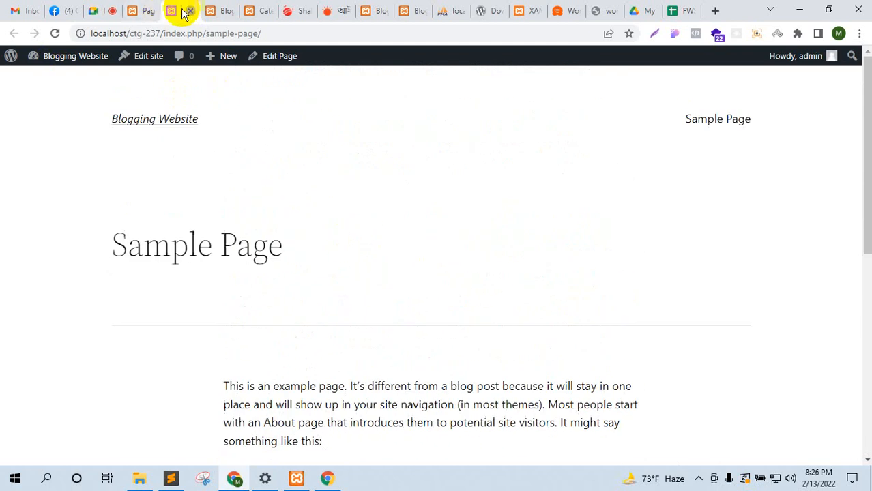
Step: Close the Sample Page tab, load the Comments admin page, then show the blog front page
{"action": "left_click", "coordinate": [189, 11]}
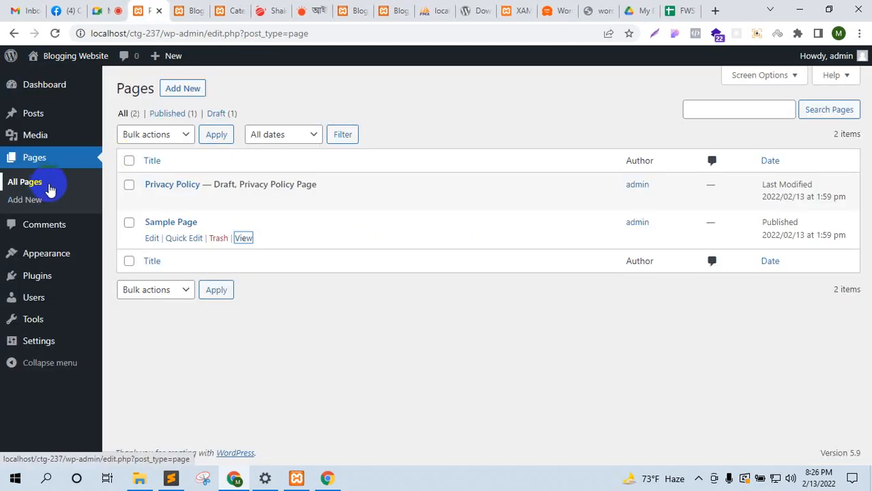
{"action": "left_click", "coordinate": [68, 233]}
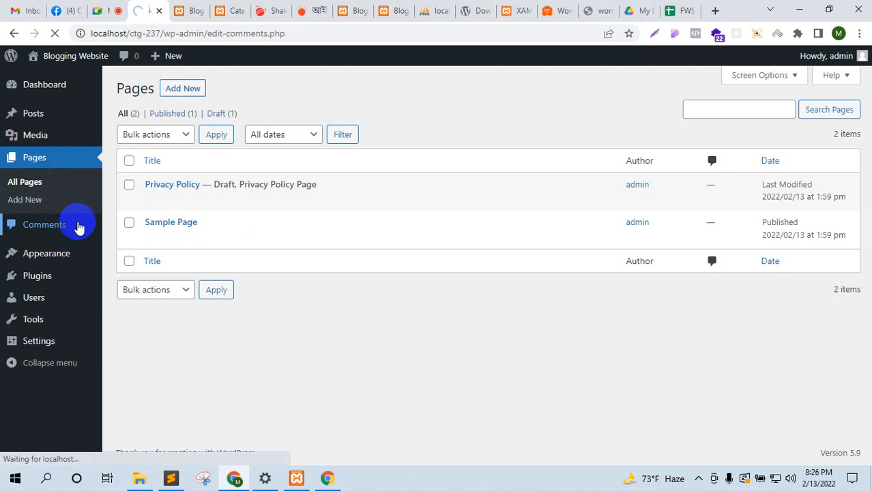
{"action": "left_click", "coordinate": [194, 10]}
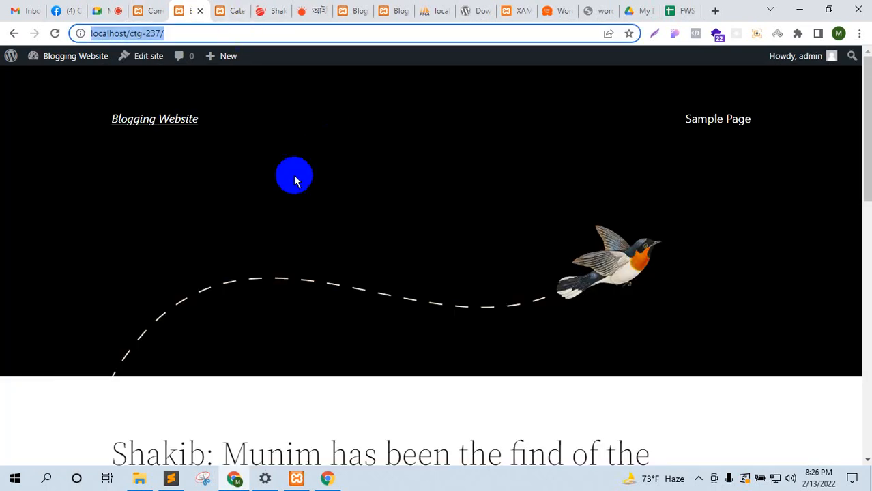
Step: In a private window, load the local blog and open the Munim cricket article
{"action": "left_click", "coordinate": [858, 35]}
{"action": "left_click", "coordinate": [726, 86]}
{"action": "type", "text": "http://localhost/ctg-237/"}
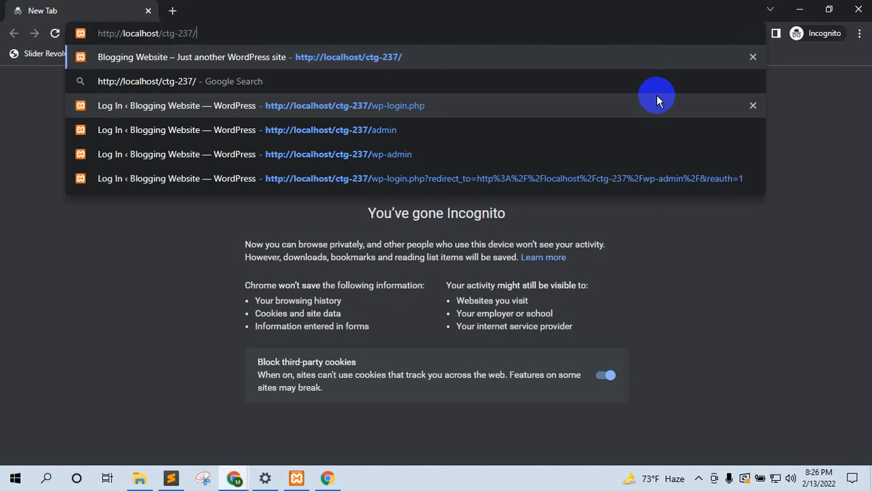
{"action": "key", "text": "Return"}
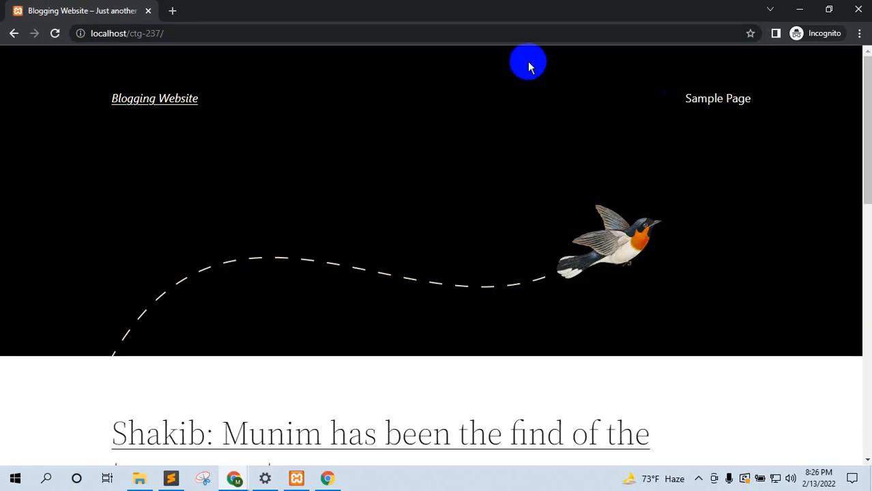
{"action": "scroll", "coordinate": [546, 109], "scroll_direction": "down", "scroll_amount": 10}
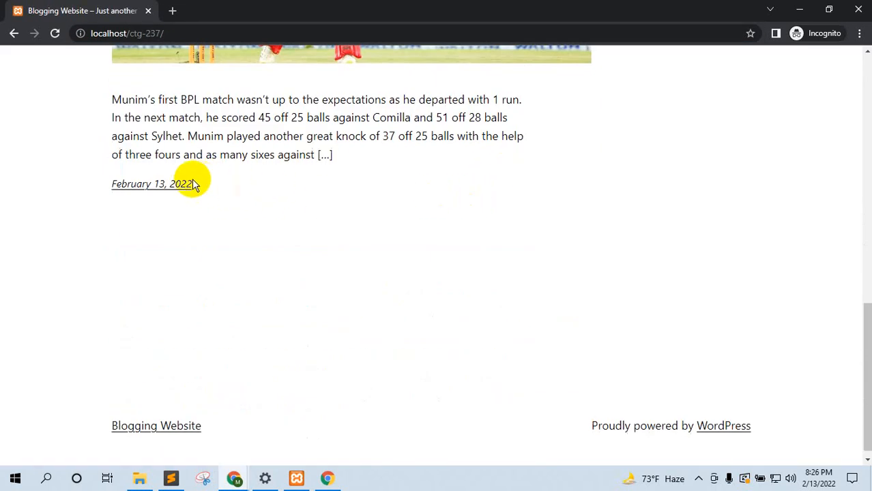
{"action": "scroll", "coordinate": [283, 89], "scroll_direction": "up", "scroll_amount": 10}
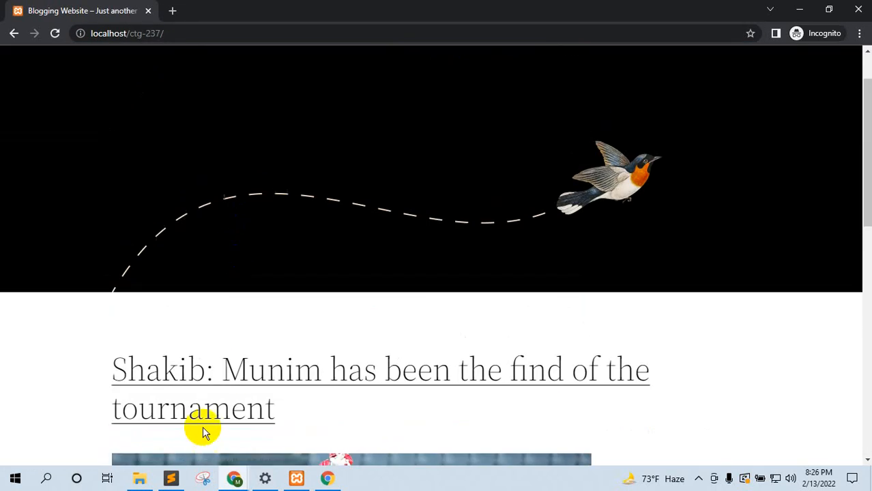
{"action": "left_click", "coordinate": [237, 374]}
{"action": "scroll", "coordinate": [492, 284], "scroll_direction": "down", "scroll_amount": 5}
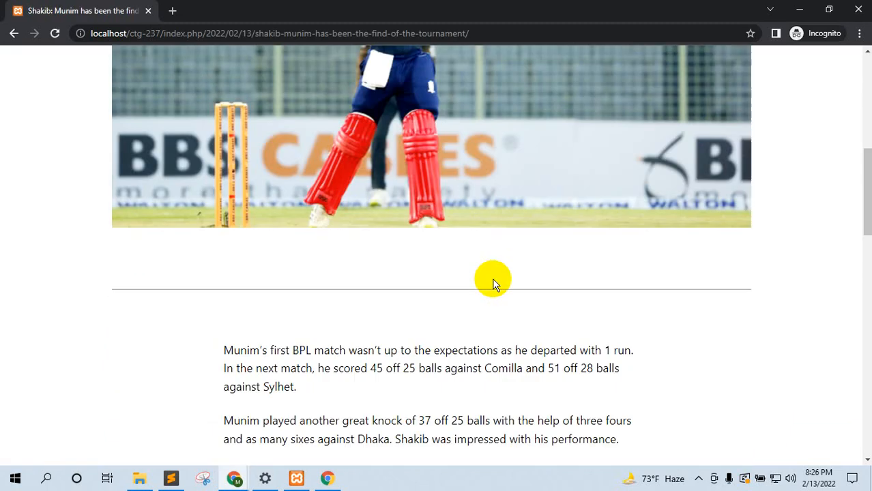
{"action": "scroll", "coordinate": [492, 284], "scroll_direction": "down", "scroll_amount": 12}
{"action": "scroll", "coordinate": [338, 260], "scroll_direction": "up", "scroll_amount": 2}
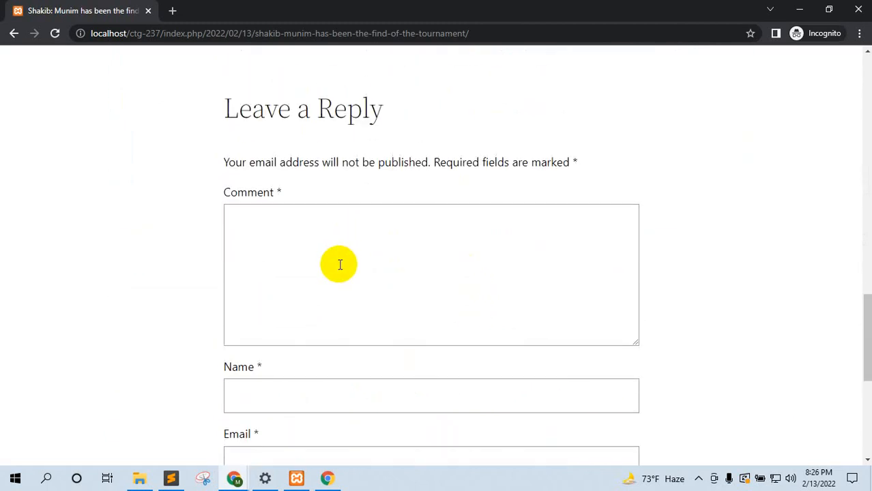
Step: Post an 'Awesome' comment, filling in the commenter's name and e-mail
{"action": "left_click", "coordinate": [339, 265]}
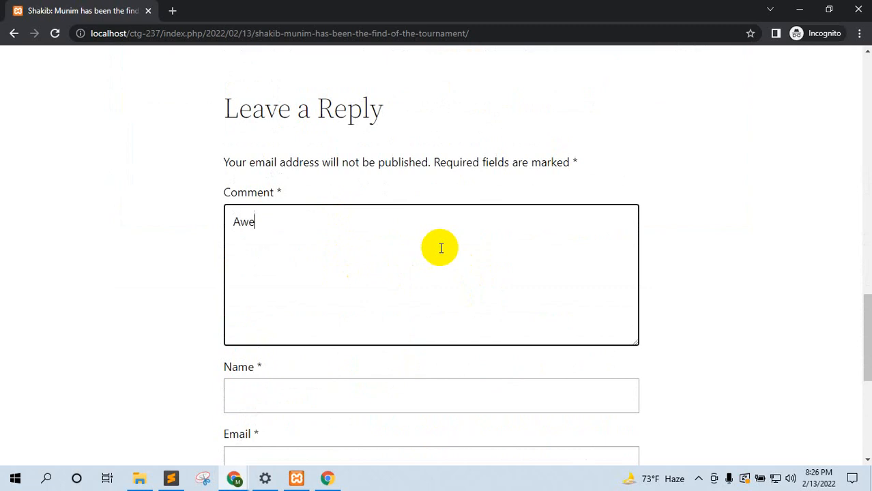
{"action": "key", "text": "Tab"}
{"action": "scroll", "coordinate": [450, 259], "scroll_direction": "down", "scroll_amount": 3}
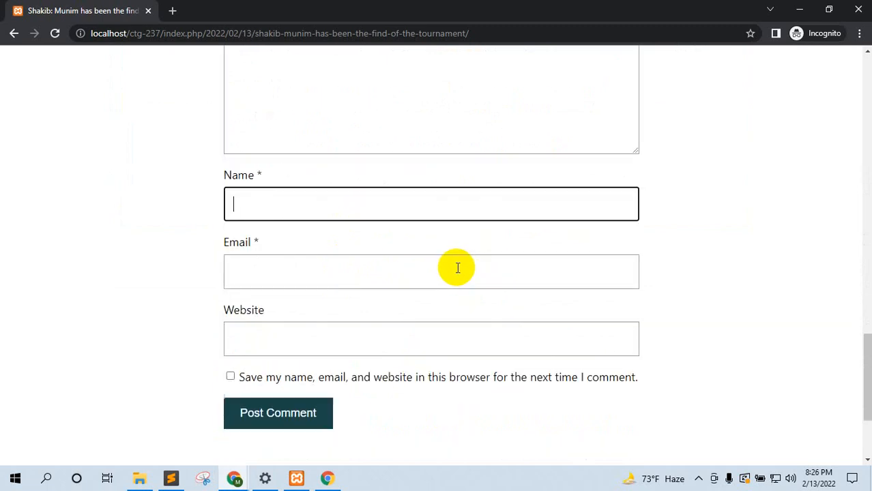
{"action": "left_click", "coordinate": [333, 274]}
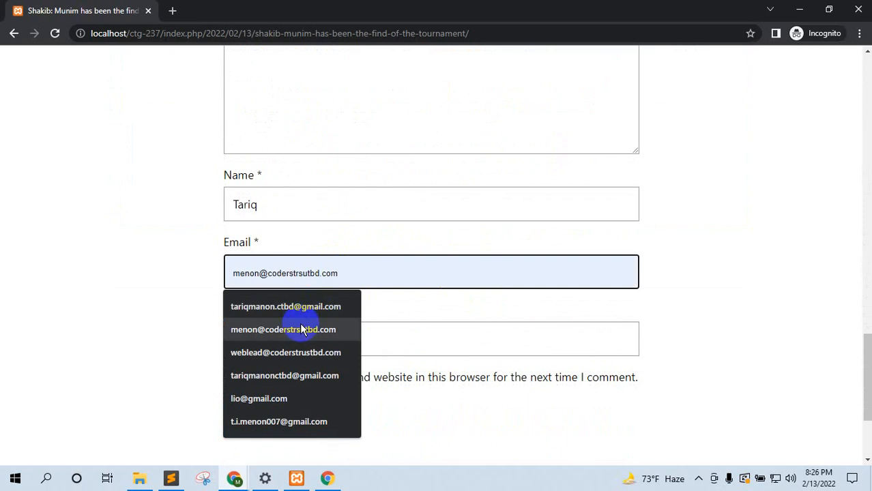
{"action": "left_click", "coordinate": [345, 305]}
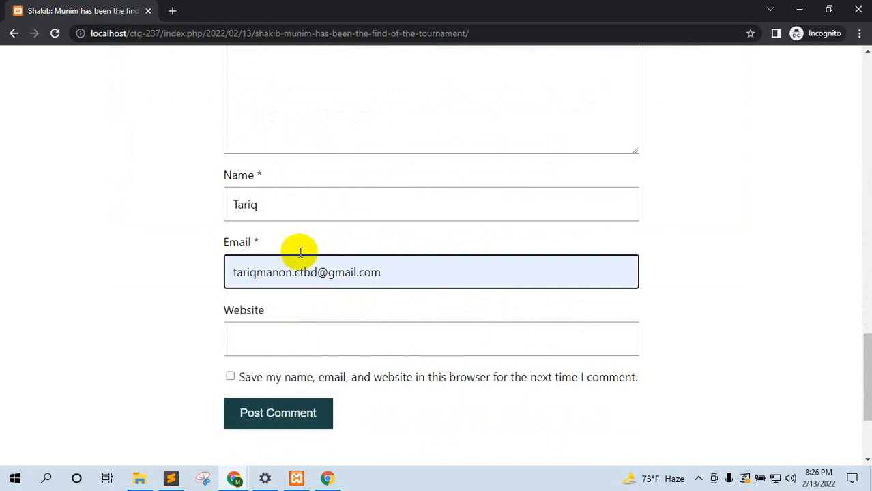
{"action": "left_click", "coordinate": [276, 347]}
{"action": "left_click", "coordinate": [102, 298]}
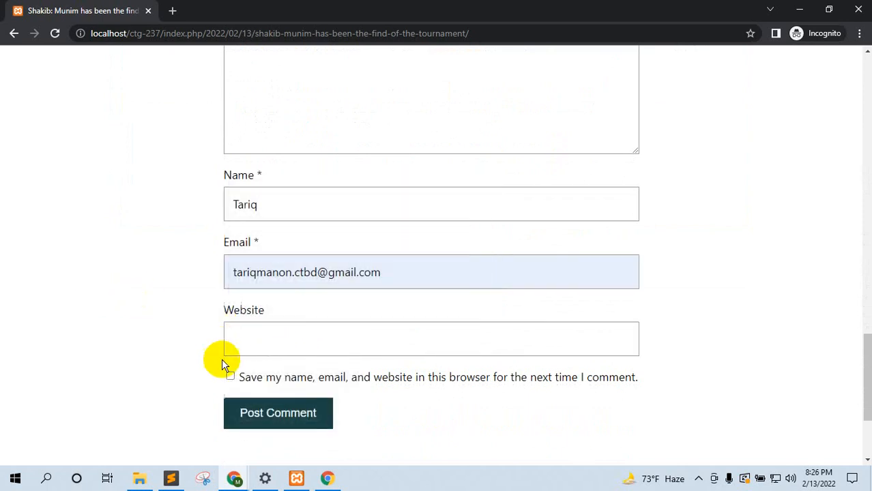
{"action": "left_click", "coordinate": [247, 407]}
Step: Reload the post and find the comment's awaiting moderation notice
{"action": "scroll", "coordinate": [450, 307], "scroll_direction": "up", "scroll_amount": 5}
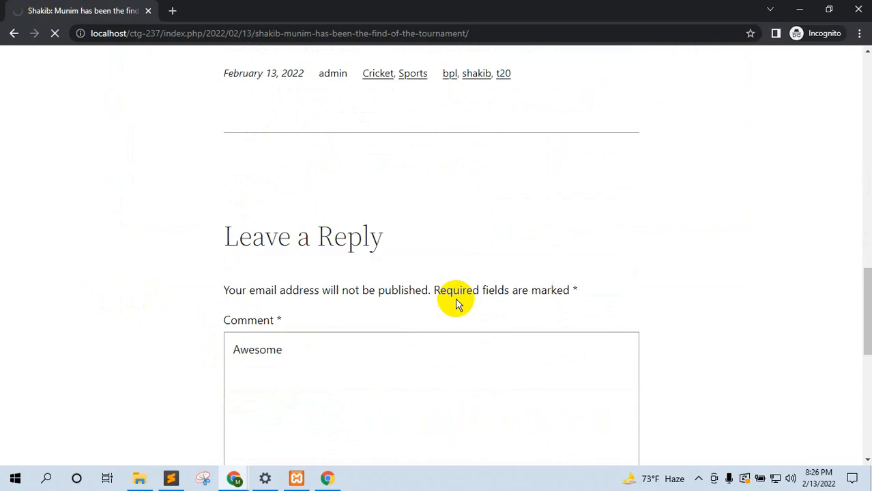
{"action": "scroll", "coordinate": [451, 288], "scroll_direction": "up", "scroll_amount": 15}
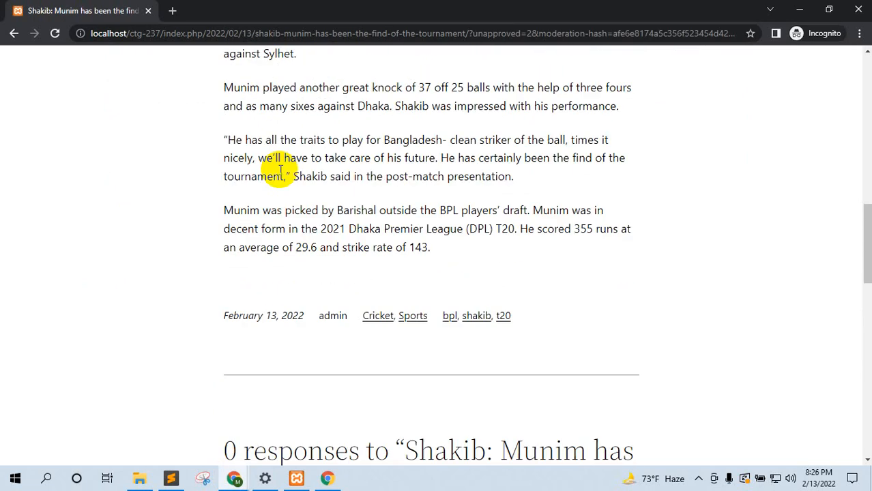
{"action": "scroll", "coordinate": [281, 96], "scroll_direction": "up", "scroll_amount": 5}
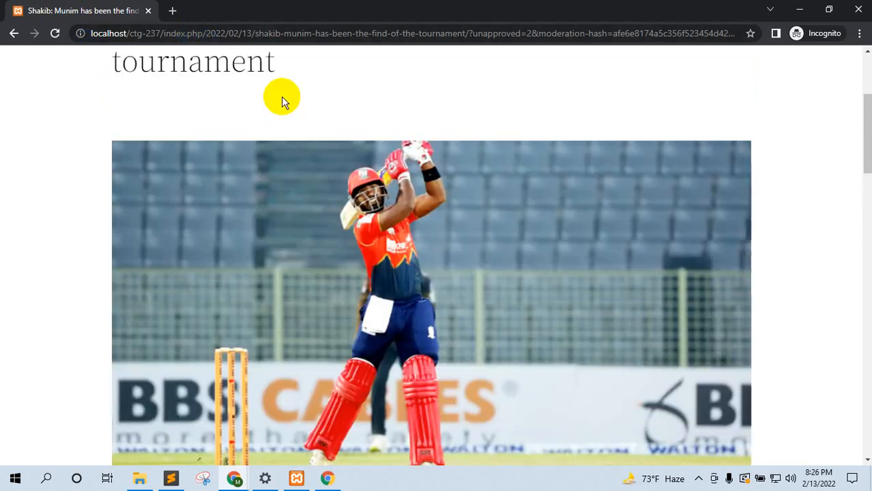
{"action": "left_click", "coordinate": [54, 32]}
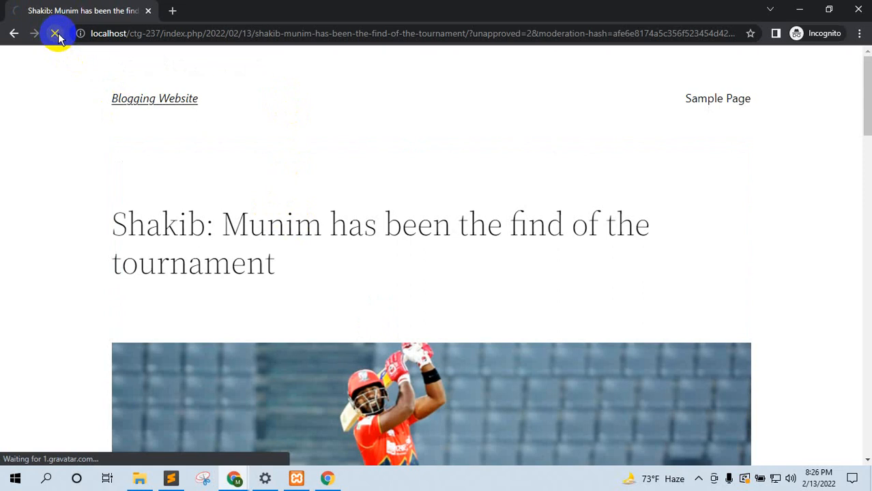
{"action": "scroll", "coordinate": [283, 303], "scroll_direction": "down", "scroll_amount": 20}
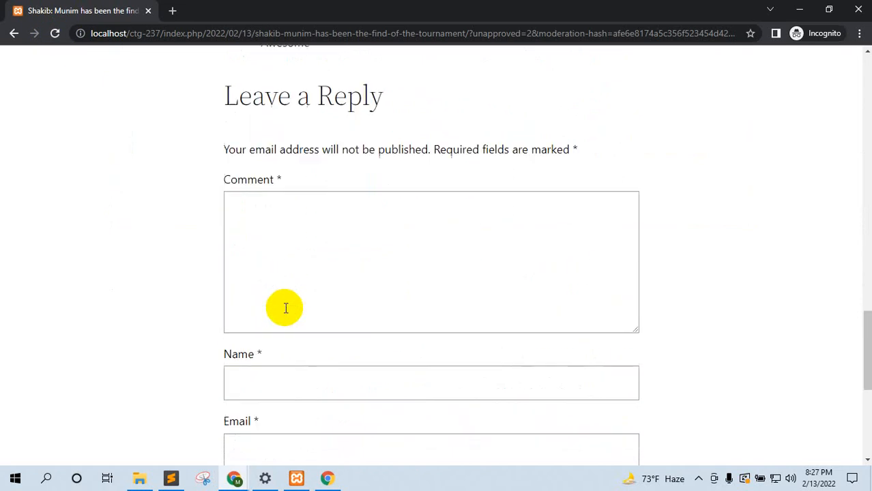
{"action": "left_click_drag", "start_coordinate": [313, 140], "coordinate": [332, 154]}
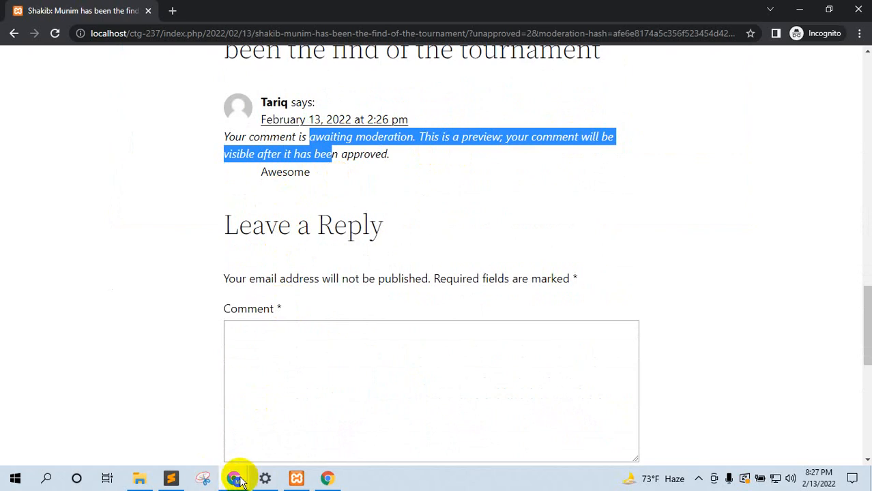
Step: Approve the pending 'Awesome' comment on the admin Comments page
{"action": "left_click", "coordinate": [240, 481]}
{"action": "left_click", "coordinate": [191, 426]}
{"action": "left_click", "coordinate": [146, 9]}
{"action": "left_click", "coordinate": [32, 182]}
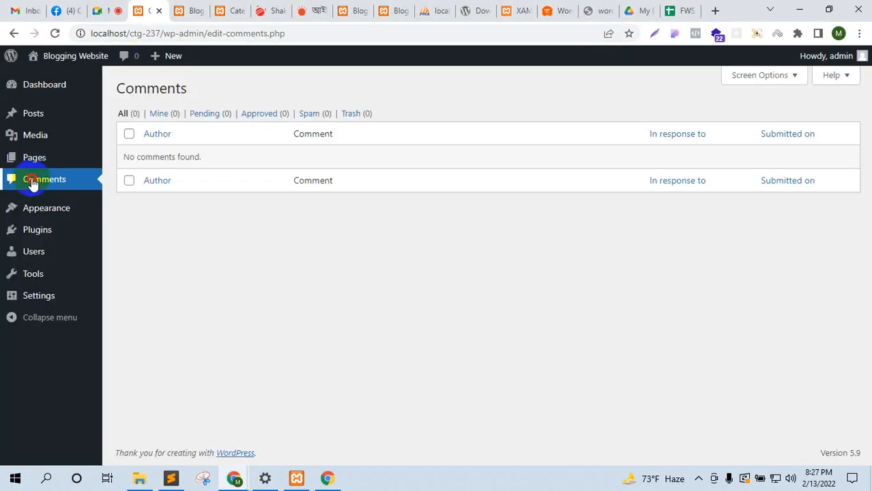
{"action": "mouse_move", "coordinate": [189, 214]}
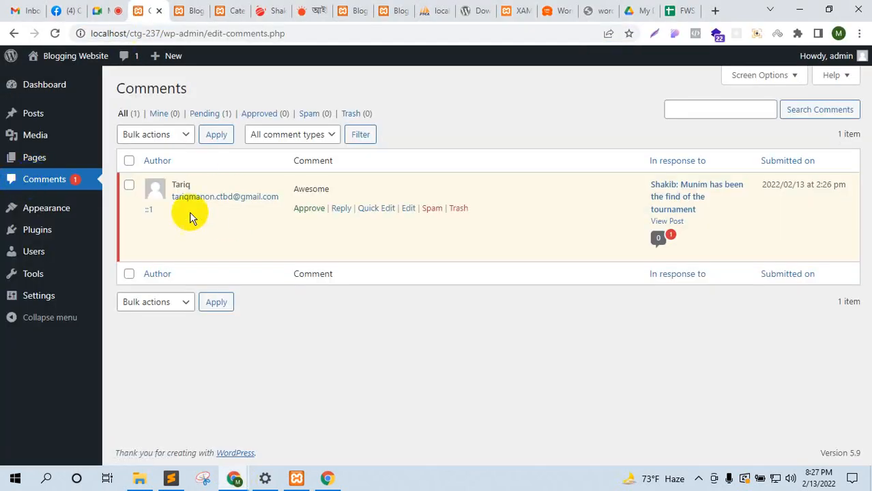
{"action": "left_click", "coordinate": [309, 208]}
Step: Confirm the approved comment on the post in the private window, then return to Comments
{"action": "mouse_move", "coordinate": [234, 478]}
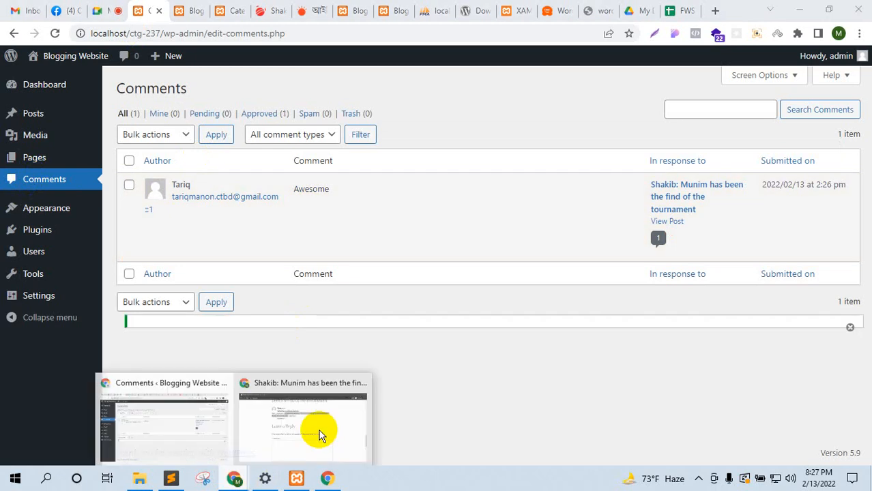
{"action": "left_click", "coordinate": [322, 436]}
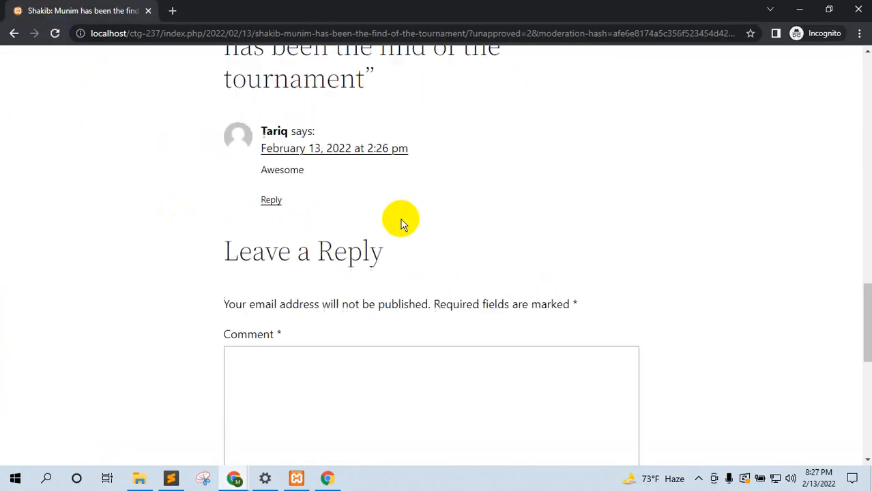
{"action": "scroll", "coordinate": [253, 213], "scroll_direction": "up", "scroll_amount": 1}
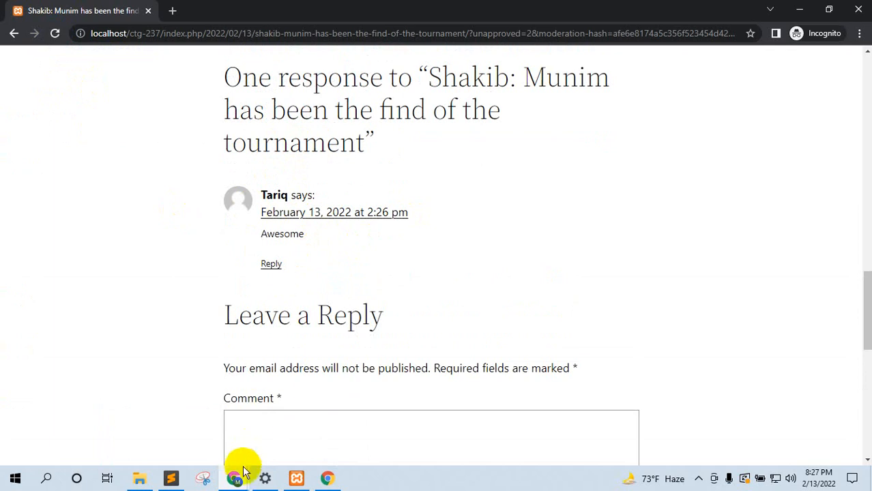
{"action": "mouse_move", "coordinate": [234, 476]}
{"action": "left_click", "coordinate": [161, 423]}
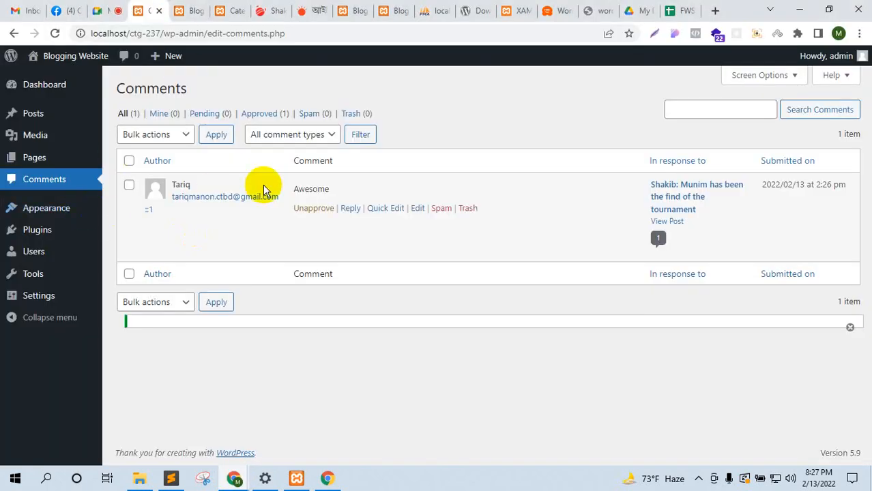
{"action": "left_click", "coordinate": [95, 10]}
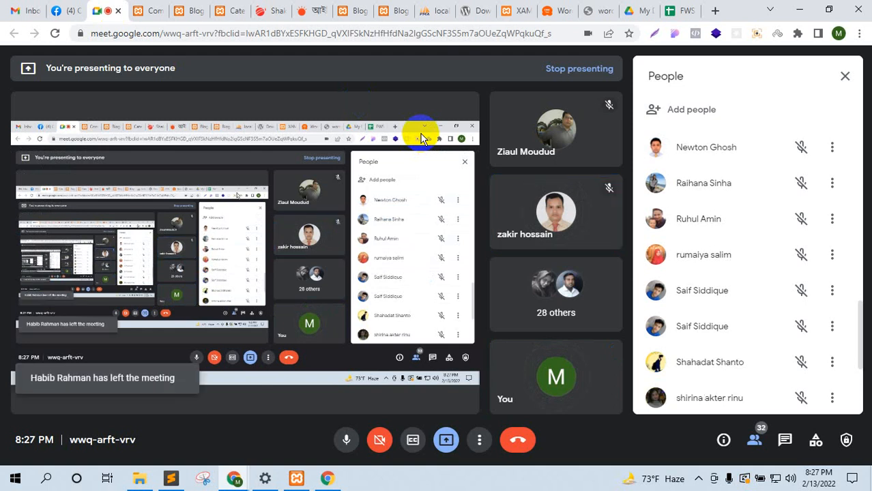
{"action": "left_click", "coordinate": [140, 10]}
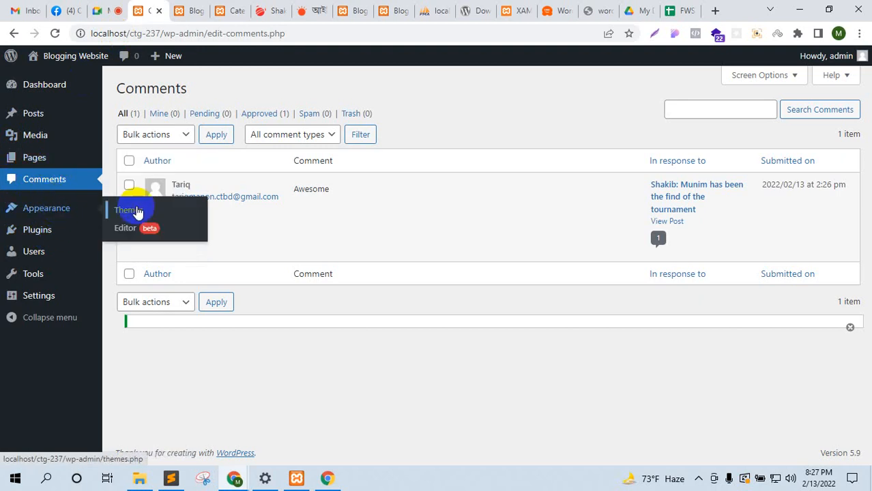
Step: Open Appearance > Themes, then view the live blog front page and scroll through it
{"action": "left_click", "coordinate": [62, 209]}
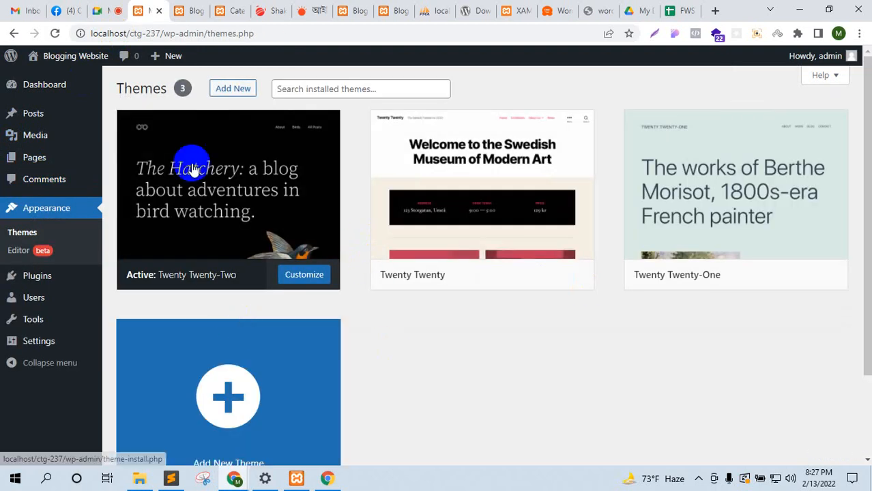
{"action": "left_click", "coordinate": [198, 8]}
{"action": "scroll", "coordinate": [500, 301], "scroll_direction": "down", "scroll_amount": 8}
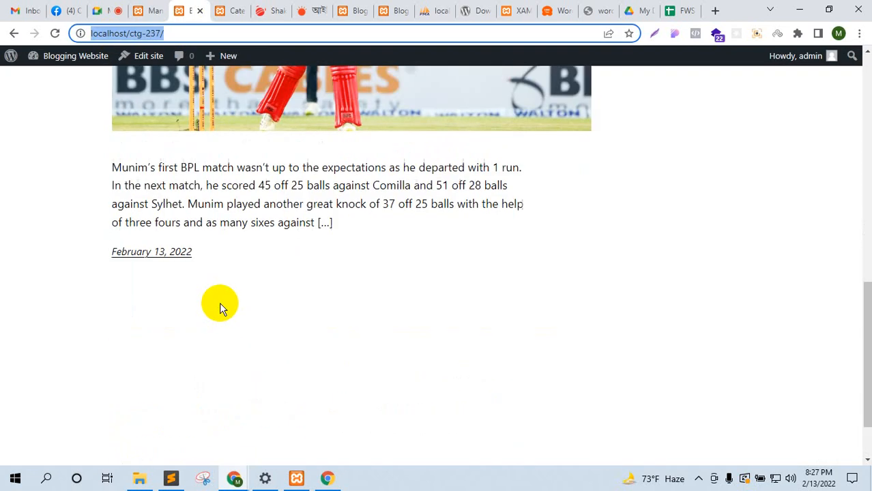
{"action": "scroll", "coordinate": [219, 305], "scroll_direction": "up", "scroll_amount": 8}
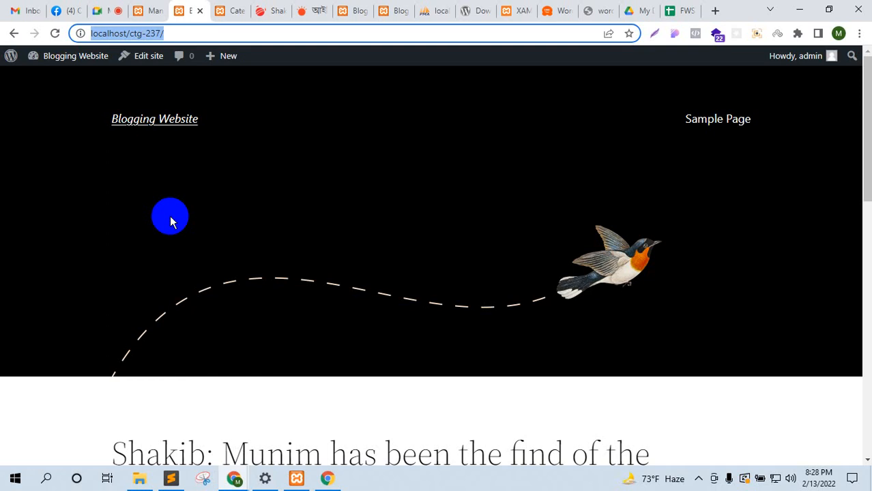
Step: Visit the Meet call, review the front page post, then return to the Themes page
{"action": "left_click", "coordinate": [102, 8]}
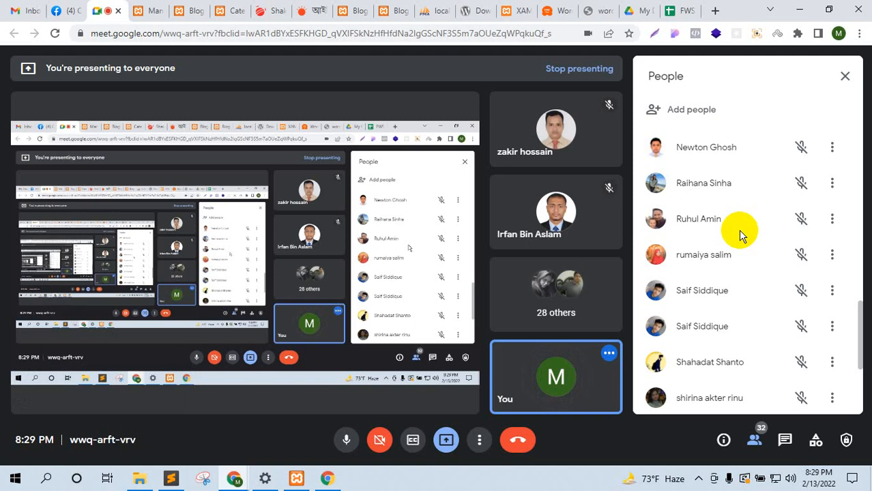
{"action": "left_click", "coordinate": [169, 8]}
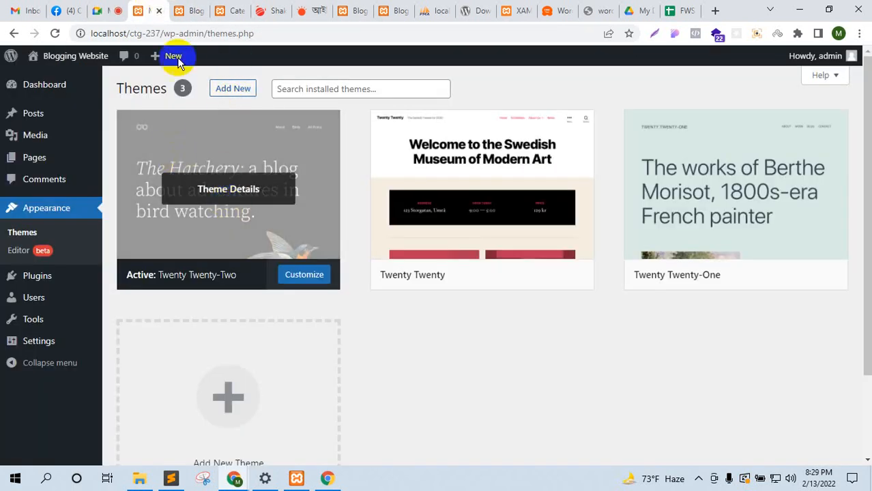
{"action": "left_click", "coordinate": [190, 9]}
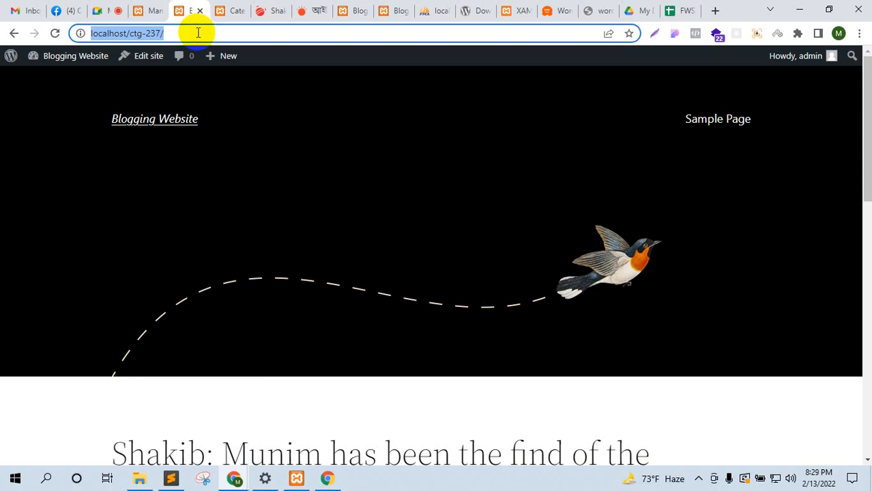
{"action": "left_click", "coordinate": [390, 112]}
{"action": "scroll", "coordinate": [395, 252], "scroll_direction": "down", "scroll_amount": 5}
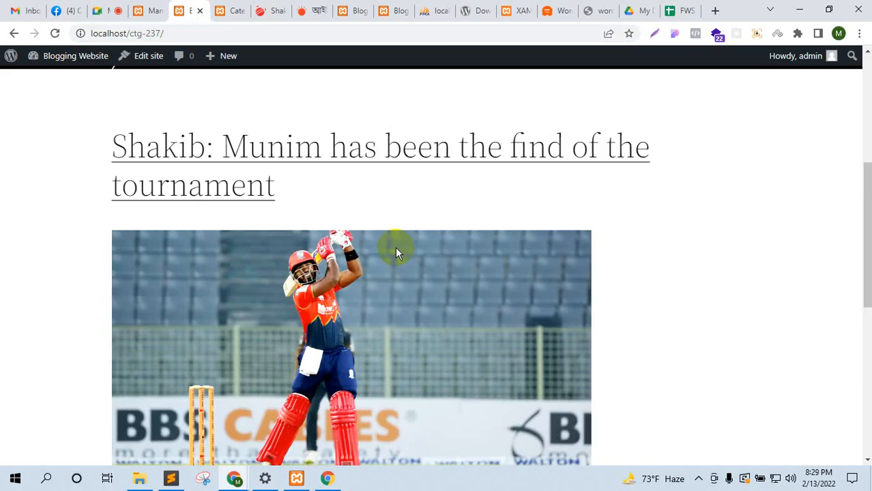
{"action": "scroll", "coordinate": [395, 253], "scroll_direction": "up", "scroll_amount": 5}
{"action": "left_click", "coordinate": [150, 10]}
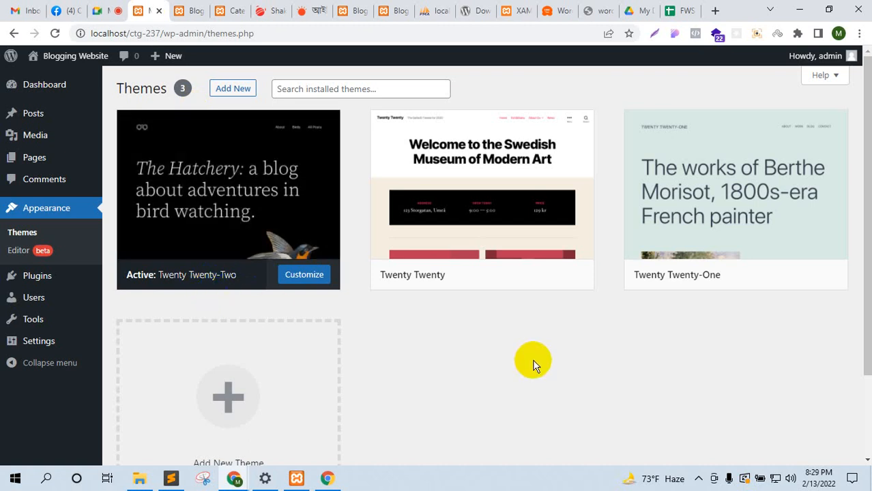
{"action": "mouse_move", "coordinate": [454, 221]}
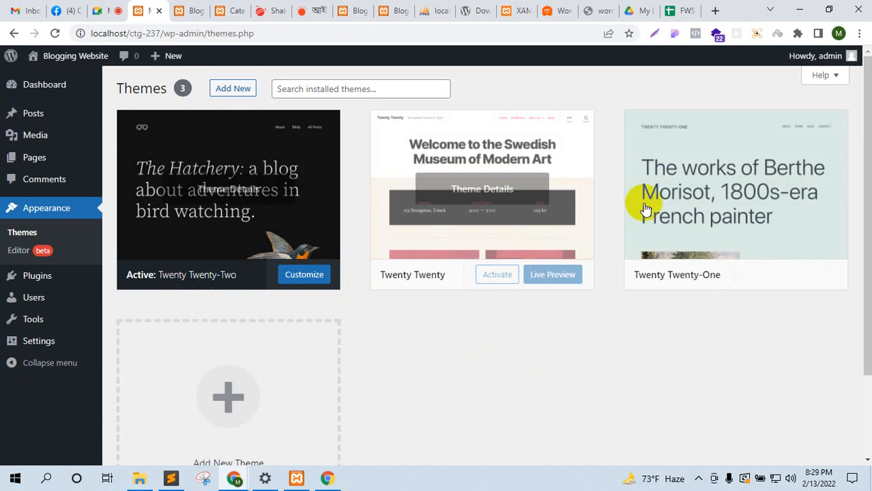
Step: Activate Twenty Twenty-One and reload the front page to preview its pale green layout
{"action": "left_click", "coordinate": [742, 276]}
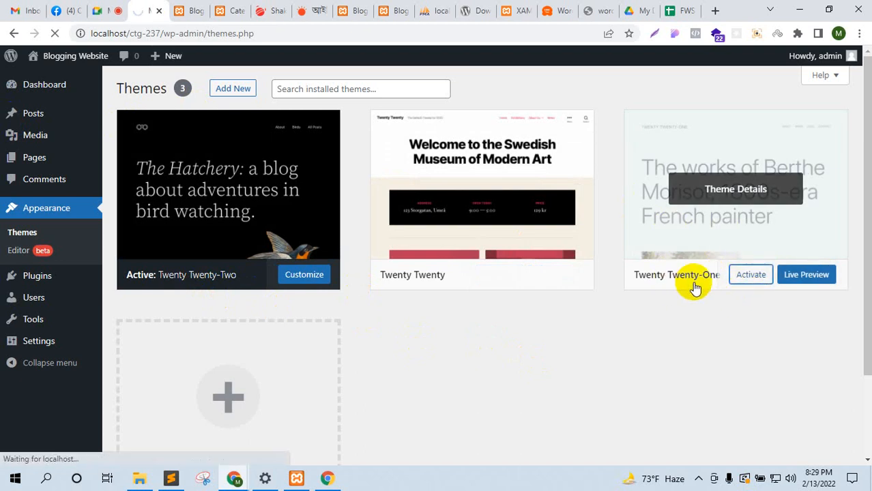
{"action": "left_click", "coordinate": [198, 10]}
{"action": "left_click", "coordinate": [57, 33]}
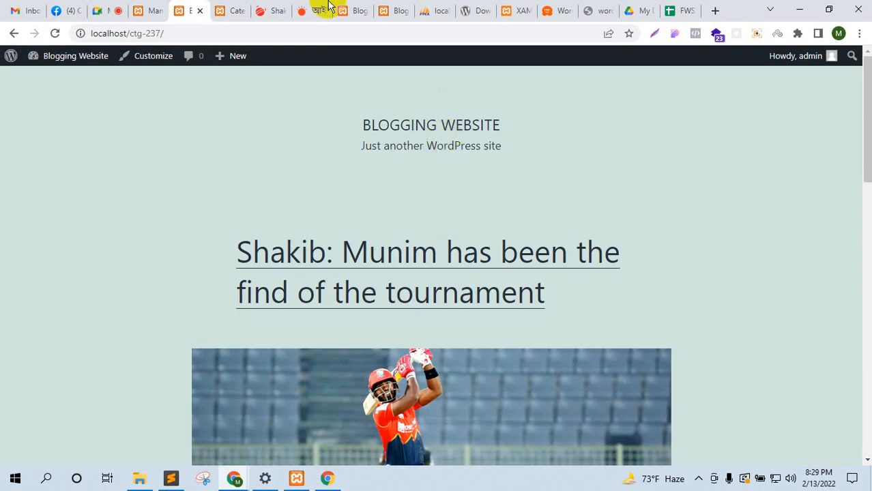
{"action": "left_click", "coordinate": [152, 11]}
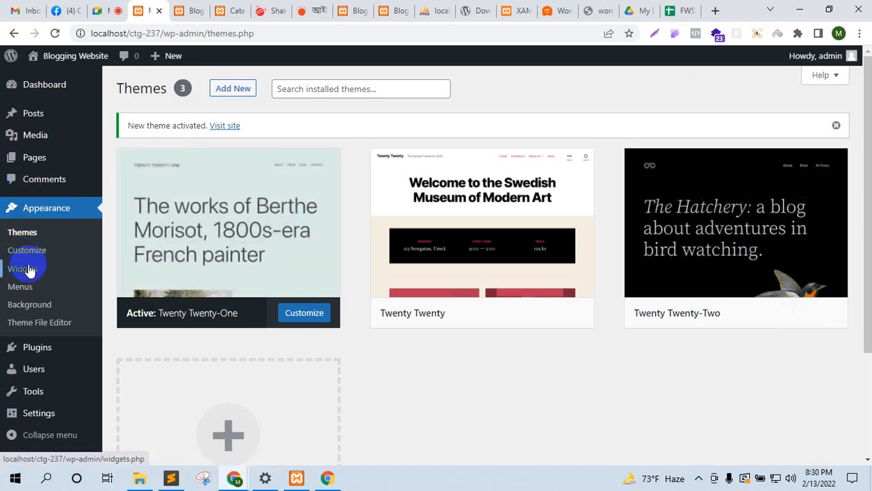
Step: Reload the front page, then launch the theme Customizer from the Themes page
{"action": "left_click", "coordinate": [183, 8]}
{"action": "left_click", "coordinate": [55, 33]}
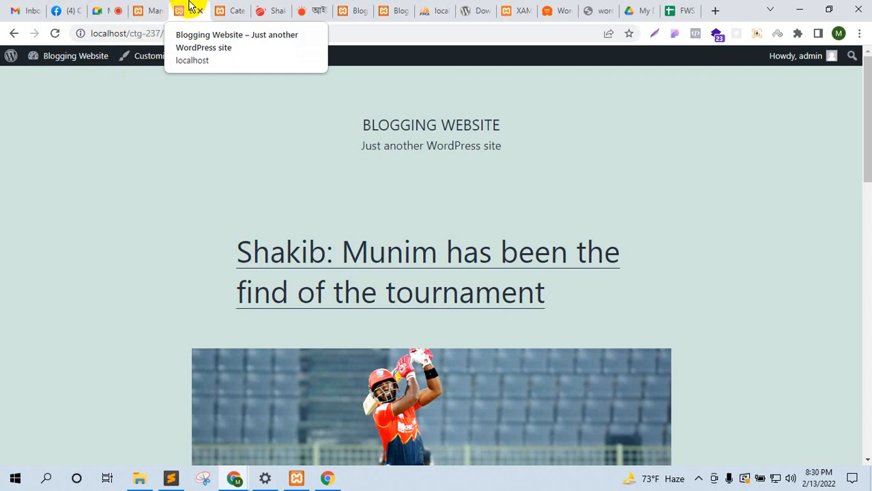
{"action": "key", "text": "ctrl+Page_Up"}
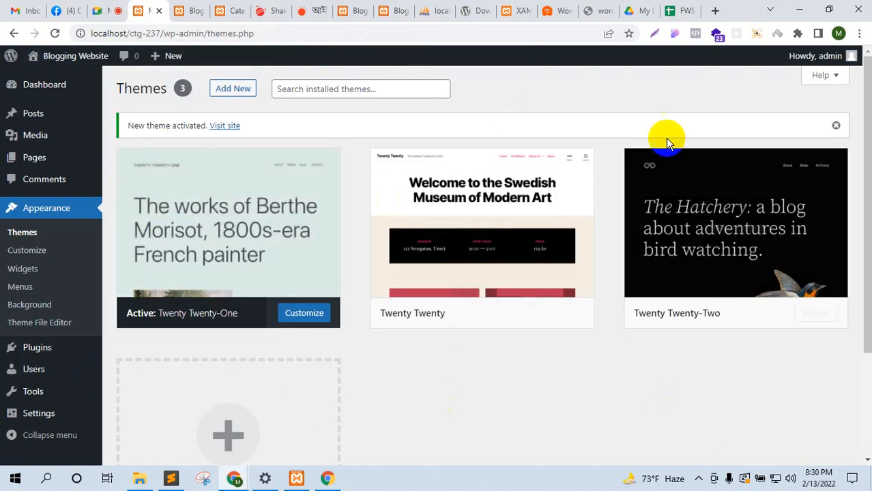
{"action": "left_click", "coordinate": [48, 254]}
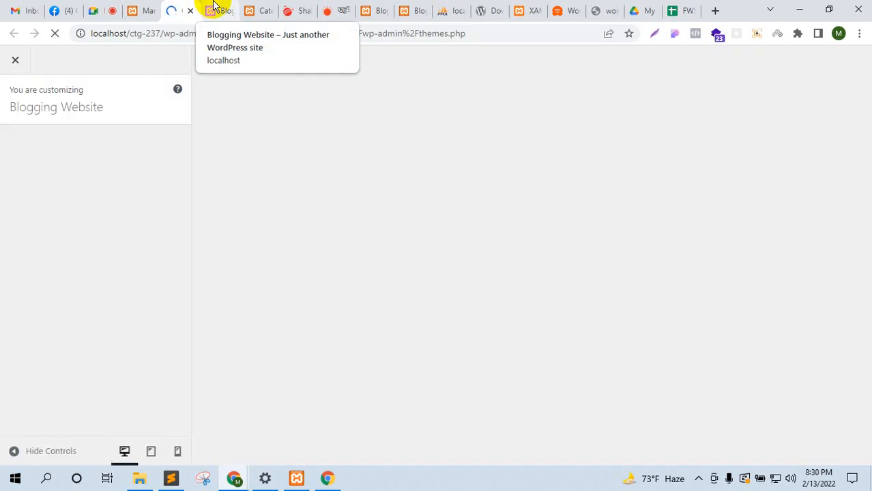
Step: Compare the site tagline with the CricFrenzy and Prothom Alo homepages, then return to the Customizer
{"action": "left_click", "coordinate": [214, 8]}
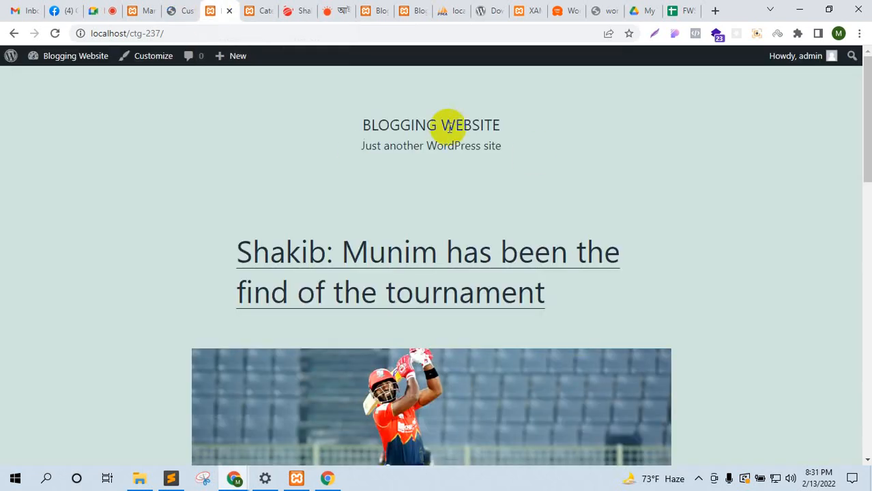
{"action": "left_click_drag", "start_coordinate": [349, 152], "coordinate": [511, 158]}
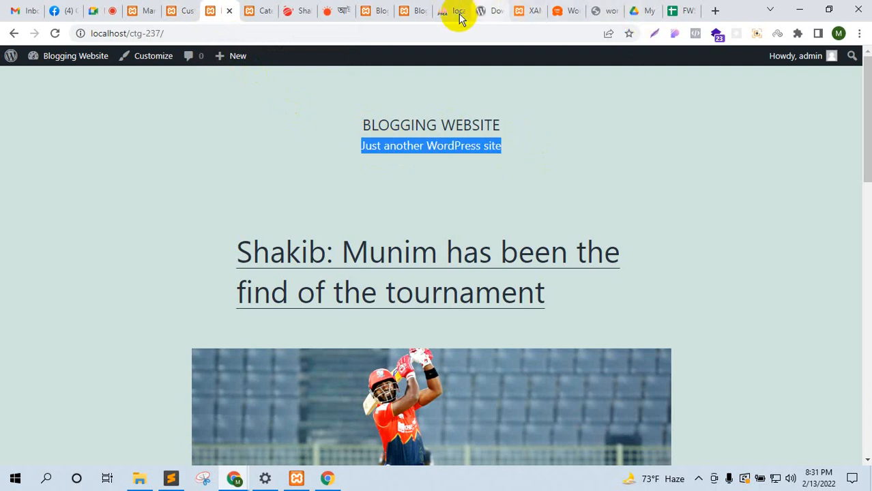
{"action": "left_click", "coordinate": [298, 9]}
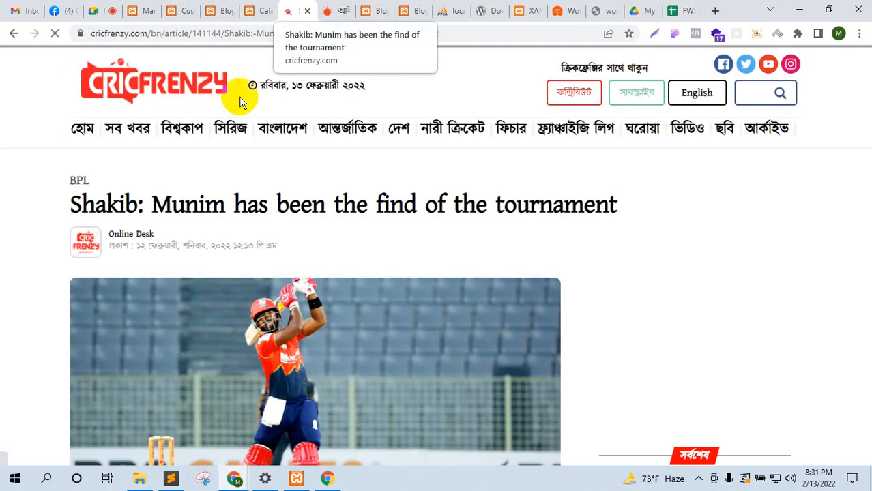
{"action": "left_click", "coordinate": [190, 91]}
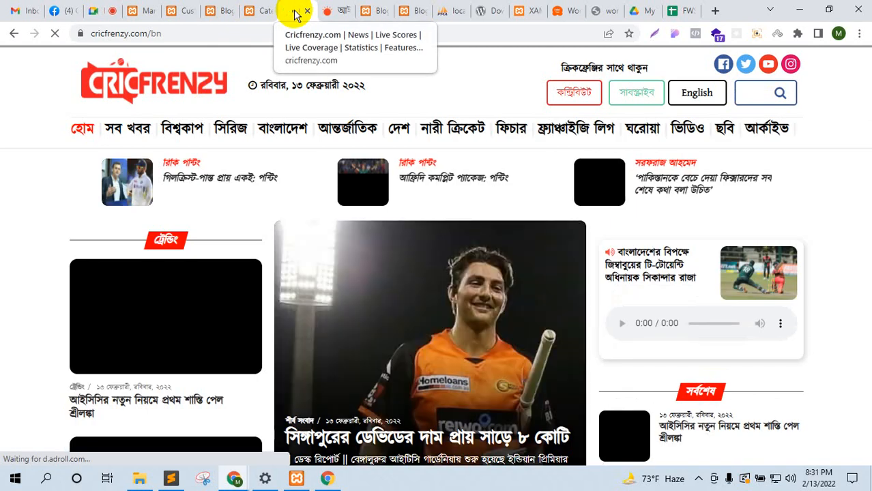
{"action": "left_click", "coordinate": [339, 11]}
{"action": "left_click", "coordinate": [394, 80]}
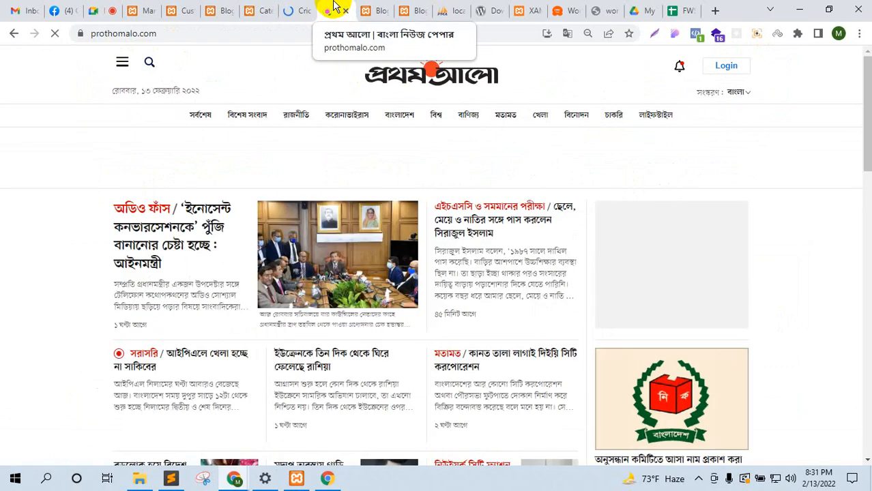
{"action": "left_click", "coordinate": [194, 7]}
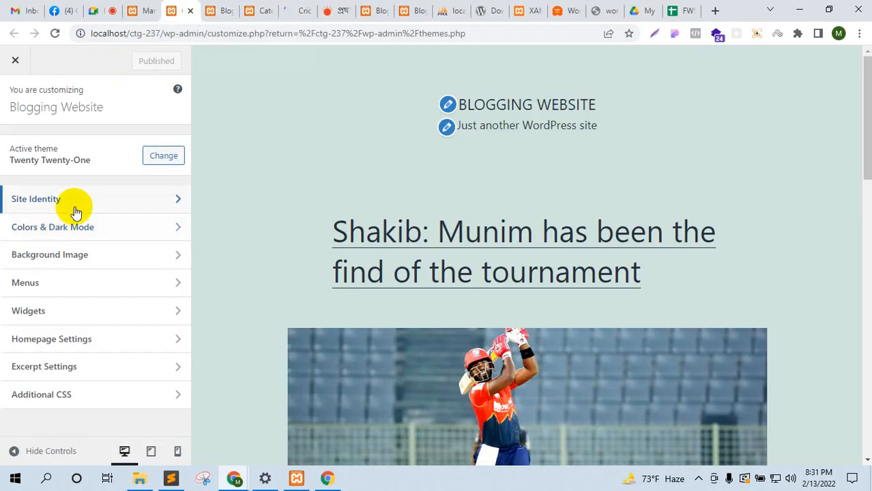
Step: Change the tagline in Site Identity to 'Live News | Live 24/7 Coverage' and publish it
{"action": "left_click", "coordinate": [76, 210]}
{"action": "triple_click", "coordinate": [82, 254]}
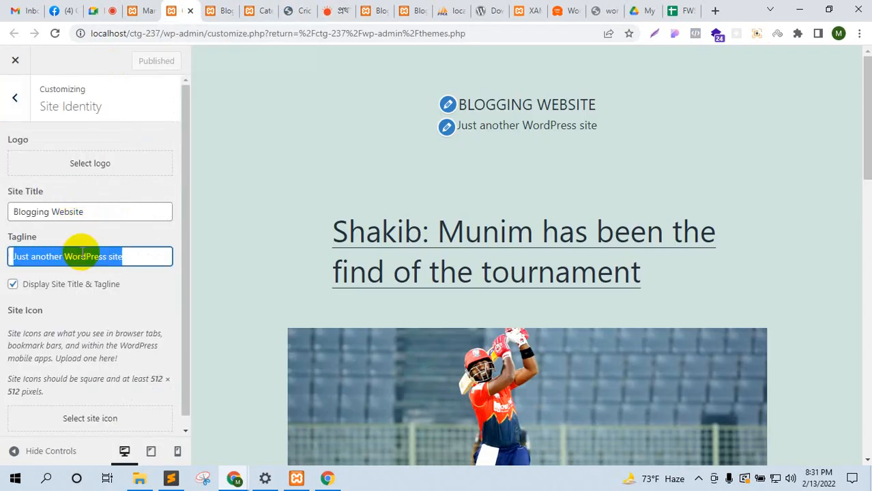
{"action": "type", "text": "Live "}
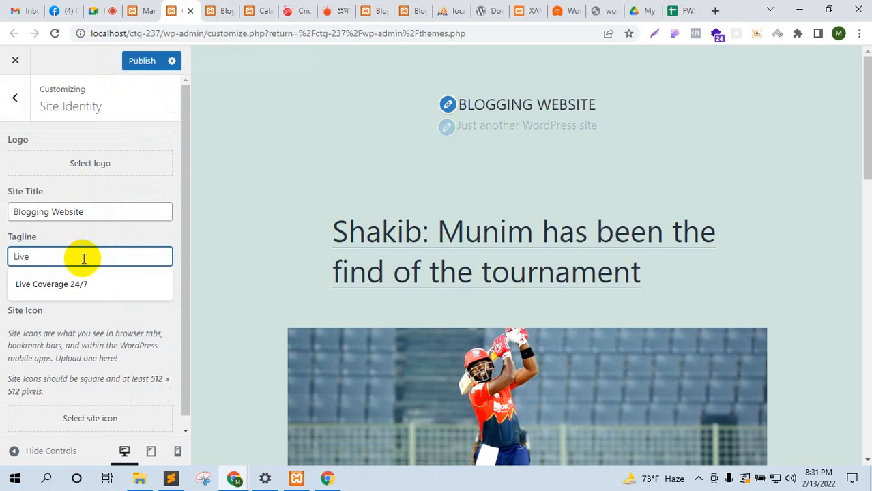
{"action": "type", "text": "News | Live 24/7 Coverage"}
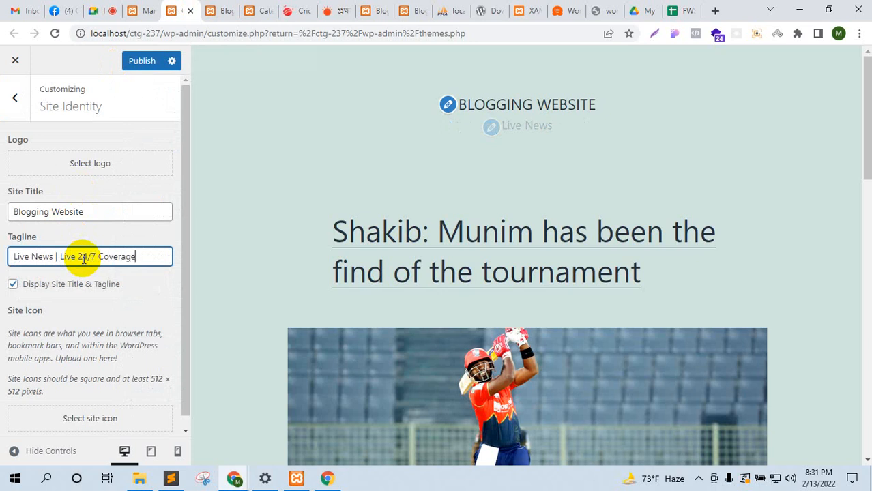
{"action": "left_click", "coordinate": [161, 61]}
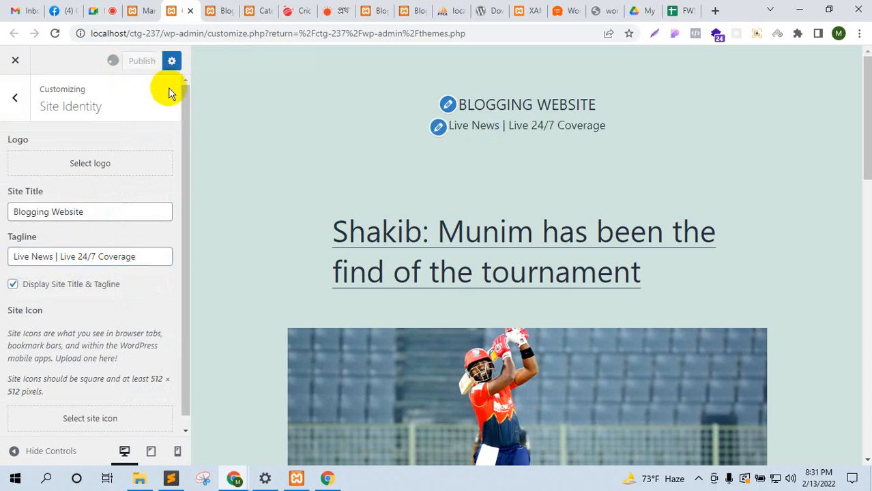
Step: Reload the front page to confirm the new tagline, then return to the customizer's logo option
{"action": "left_click", "coordinate": [215, 8]}
{"action": "left_click", "coordinate": [55, 34]}
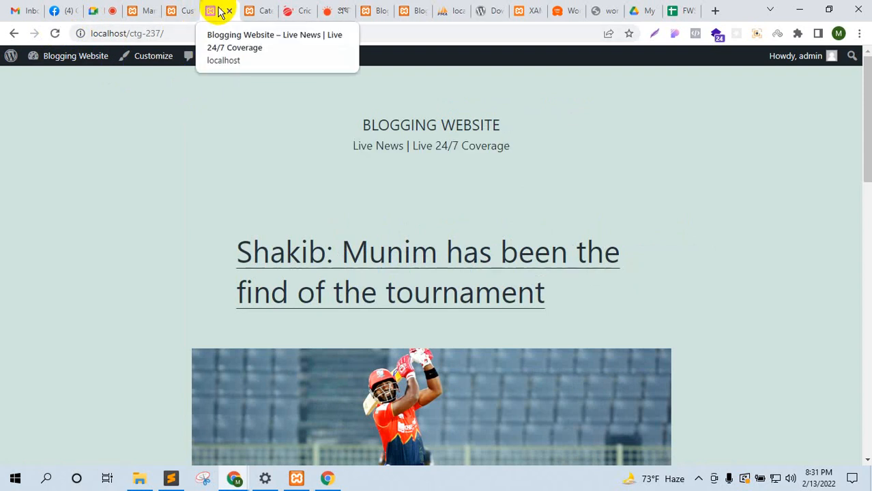
{"action": "left_click", "coordinate": [179, 6]}
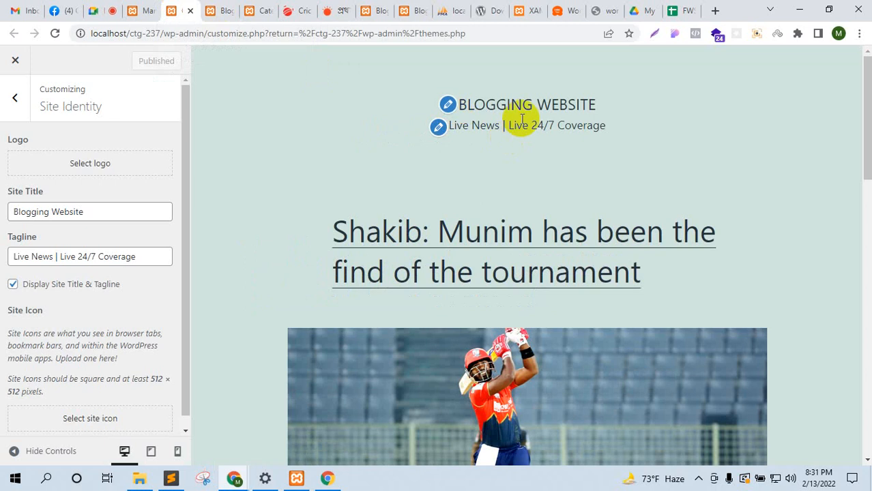
{"action": "left_click_drag", "start_coordinate": [498, 104], "coordinate": [477, 110]}
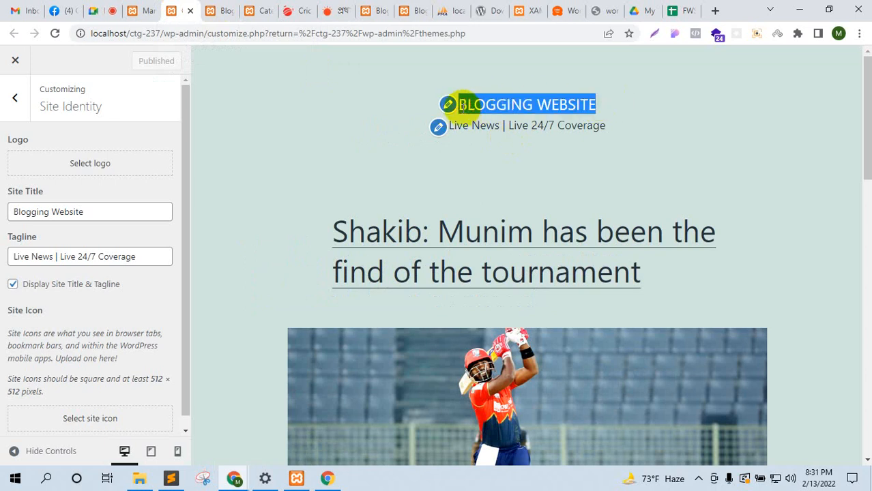
{"action": "left_click", "coordinate": [72, 167]}
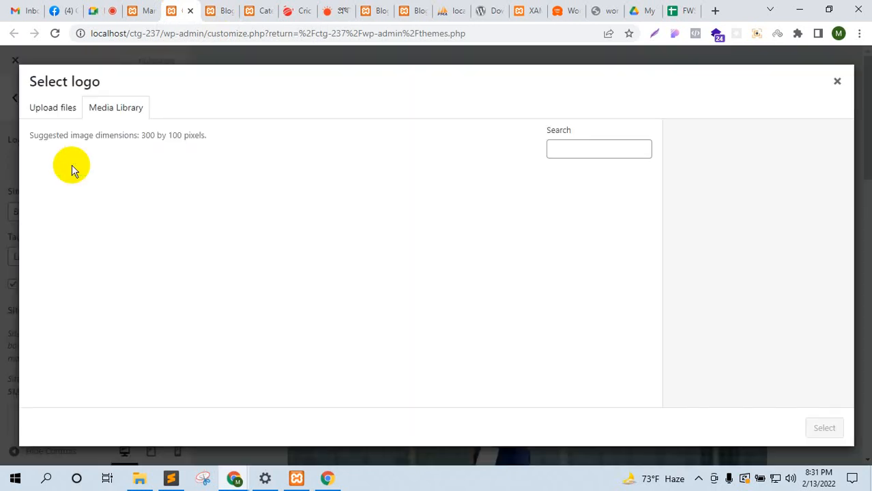
Step: Open the Prothom Alo logo in its own tab, view it, then close that tab
{"action": "left_click", "coordinate": [575, 6]}
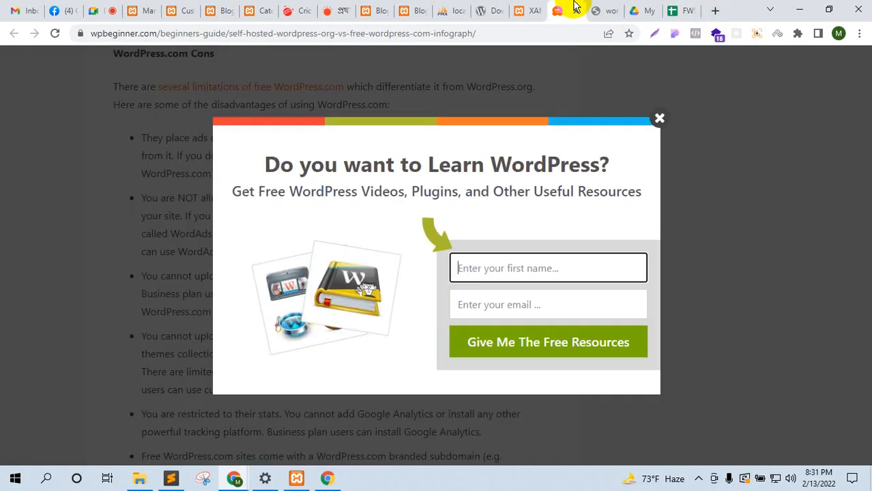
{"action": "left_click", "coordinate": [656, 118]}
{"action": "scroll", "coordinate": [473, 62], "scroll_direction": "up", "scroll_amount": 5}
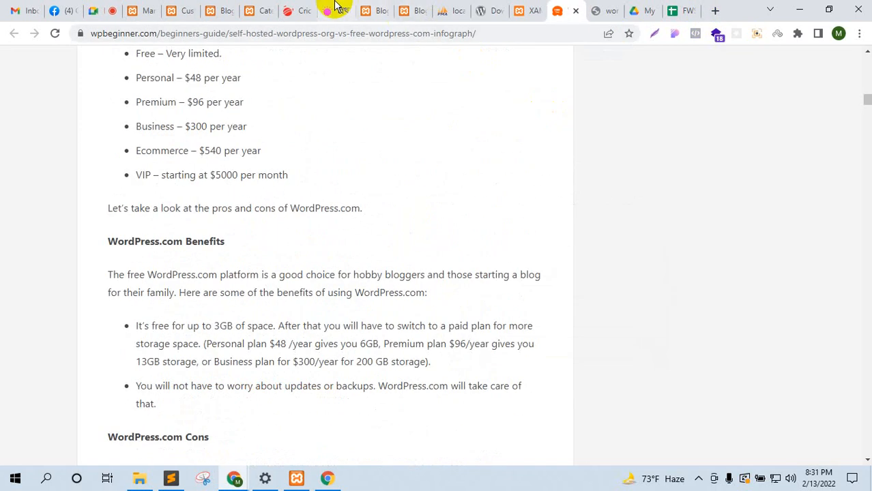
{"action": "left_click", "coordinate": [327, 10]}
{"action": "right_click", "coordinate": [398, 56]}
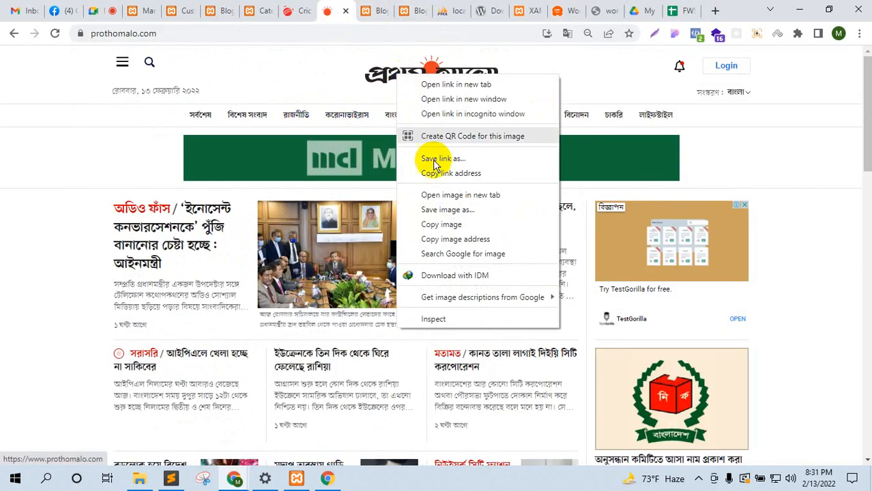
{"action": "left_click", "coordinate": [436, 195]}
{"action": "left_click", "coordinate": [348, 10]}
{"action": "left_click", "coordinate": [363, 12]}
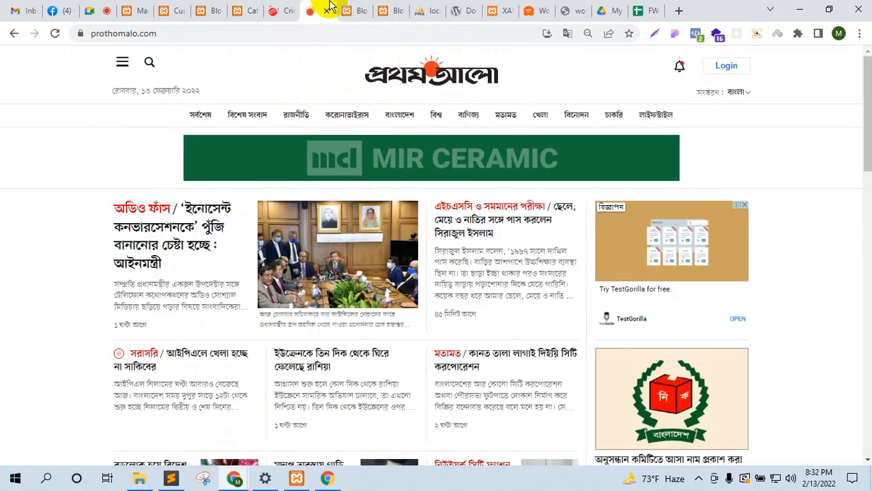
Step: Save the CricFrenzy logo image to the Desktop as logo.png and return to WordPress
{"action": "left_click", "coordinate": [287, 10]}
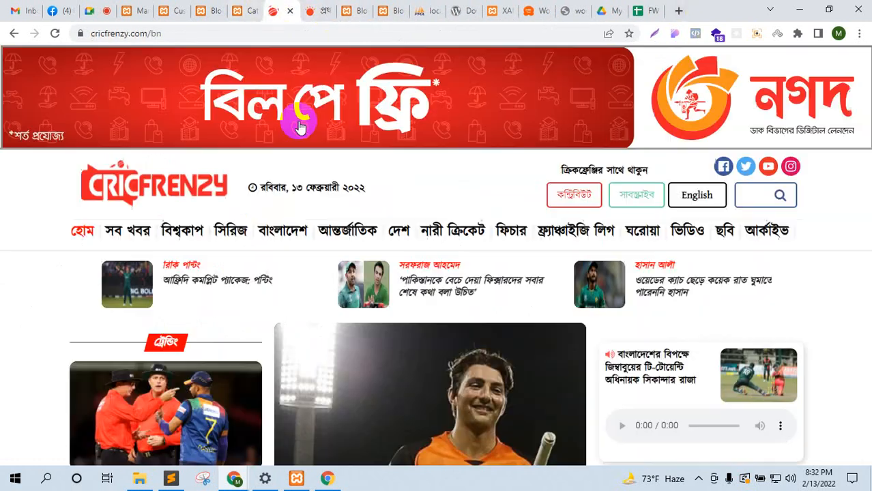
{"action": "right_click", "coordinate": [171, 190]}
{"action": "left_click", "coordinate": [228, 301]}
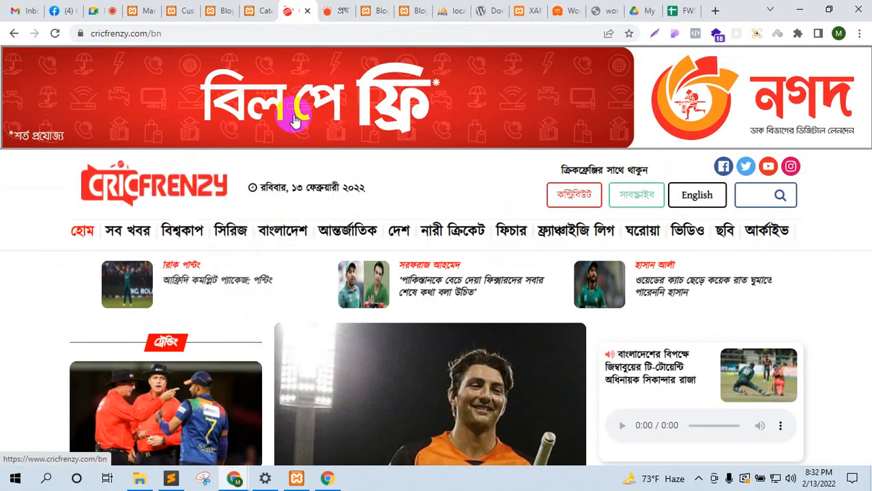
{"action": "left_click", "coordinate": [319, 10]}
{"action": "right_click", "coordinate": [399, 231]}
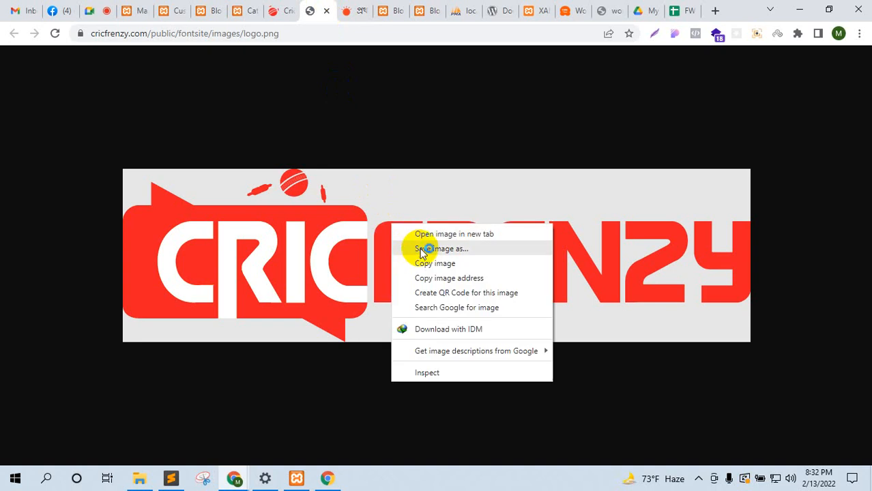
{"action": "left_click", "coordinate": [412, 247]}
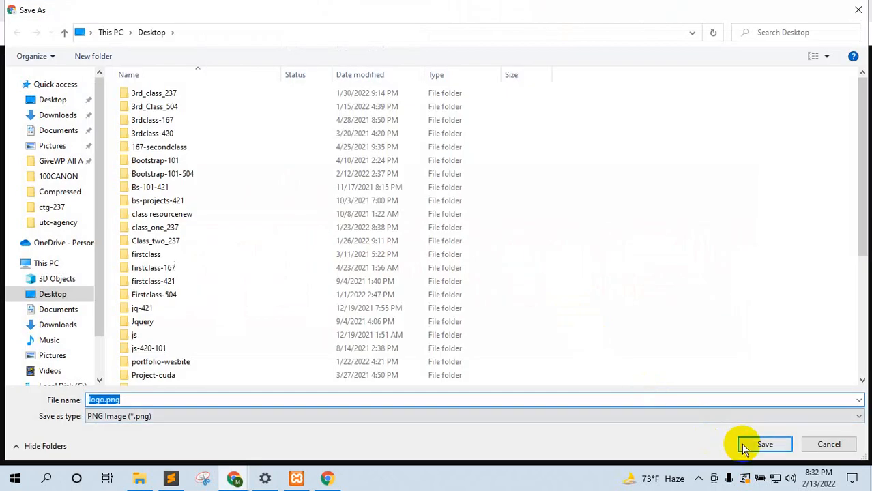
{"action": "left_click", "coordinate": [744, 448]}
{"action": "left_click", "coordinate": [164, 10]}
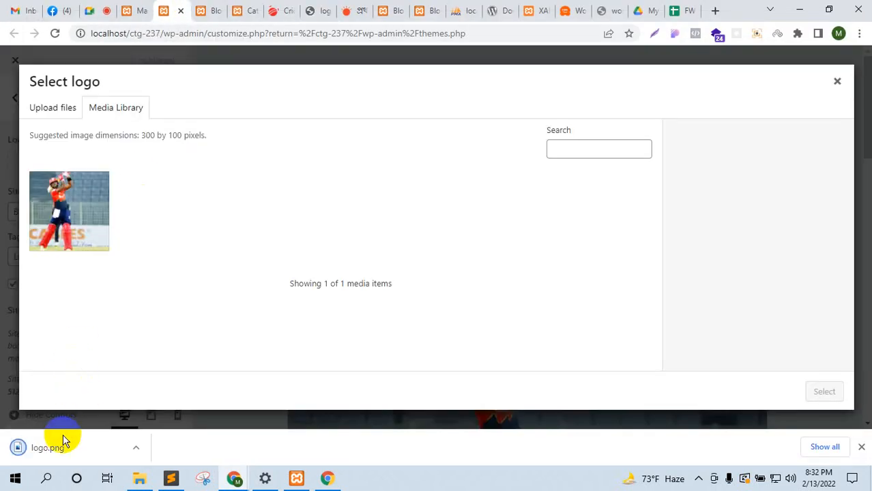
Step: Upload logo.png as the site logo and crop it tightly around the CricFrenzy wordmark
{"action": "left_click_drag", "start_coordinate": [63, 438], "coordinate": [326, 305]}
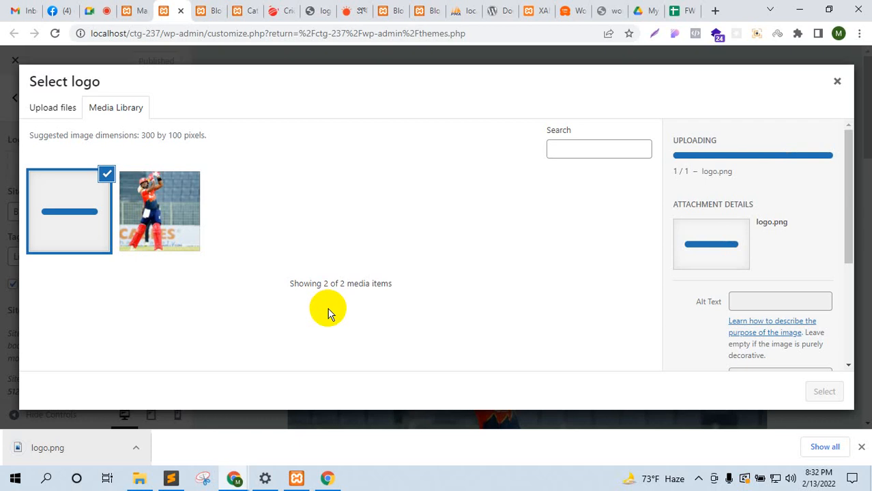
{"action": "left_click", "coordinate": [818, 390]}
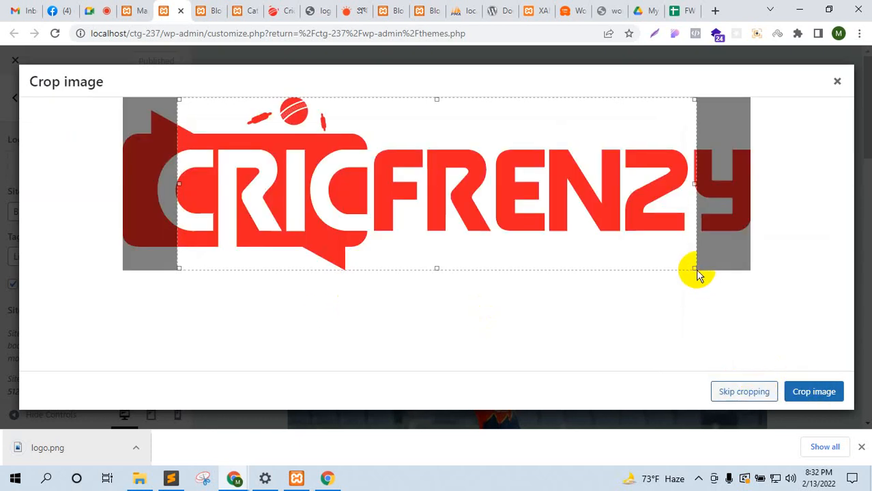
{"action": "left_click_drag", "start_coordinate": [692, 263], "coordinate": [681, 218]}
{"action": "left_click_drag", "start_coordinate": [600, 176], "coordinate": [523, 215]}
{"action": "left_click_drag", "start_coordinate": [626, 193], "coordinate": [765, 196]}
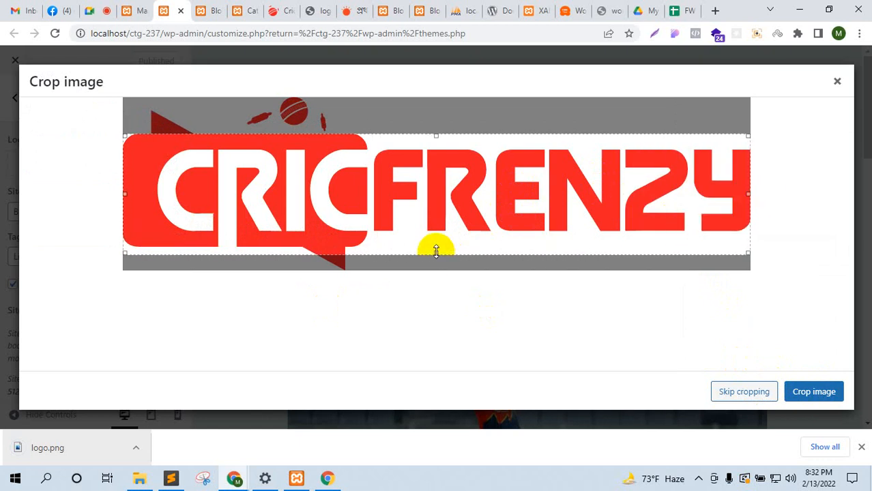
{"action": "left_click_drag", "start_coordinate": [435, 251], "coordinate": [438, 235]}
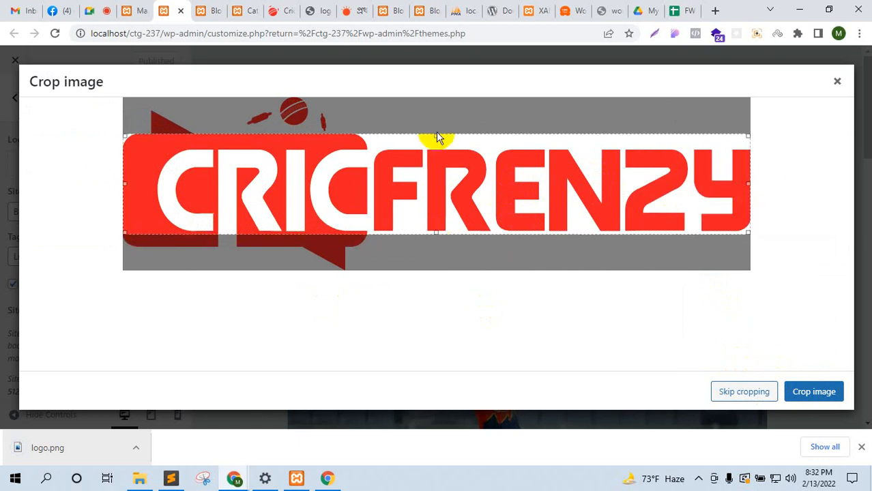
{"action": "left_click", "coordinate": [800, 394]}
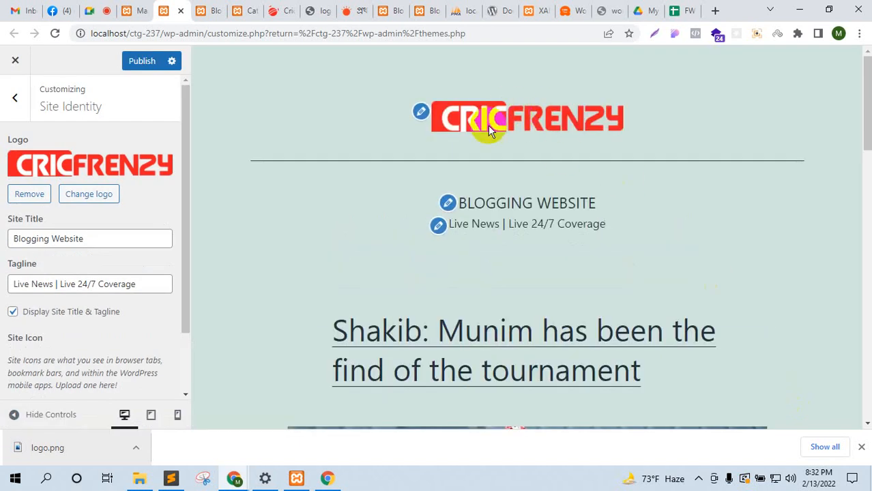
Step: Publish the new logo and reopen Site Identity to reach the site icon option
{"action": "left_click", "coordinate": [862, 447]}
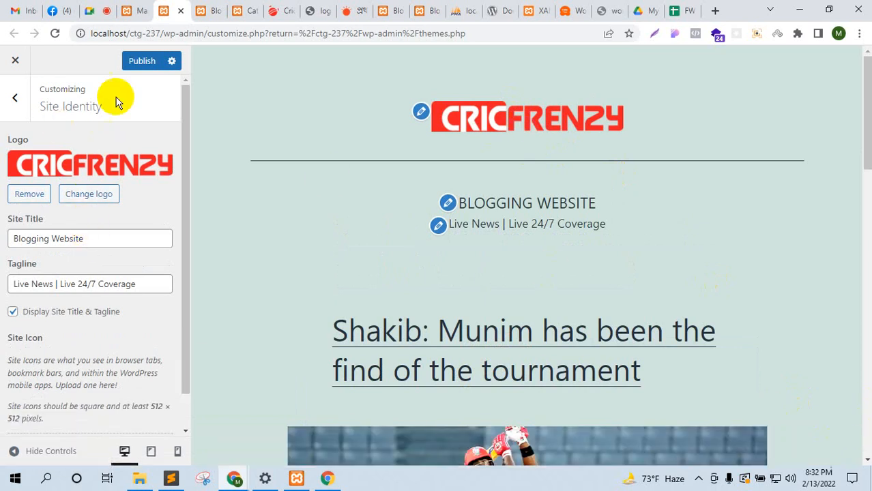
{"action": "left_click", "coordinate": [140, 63]}
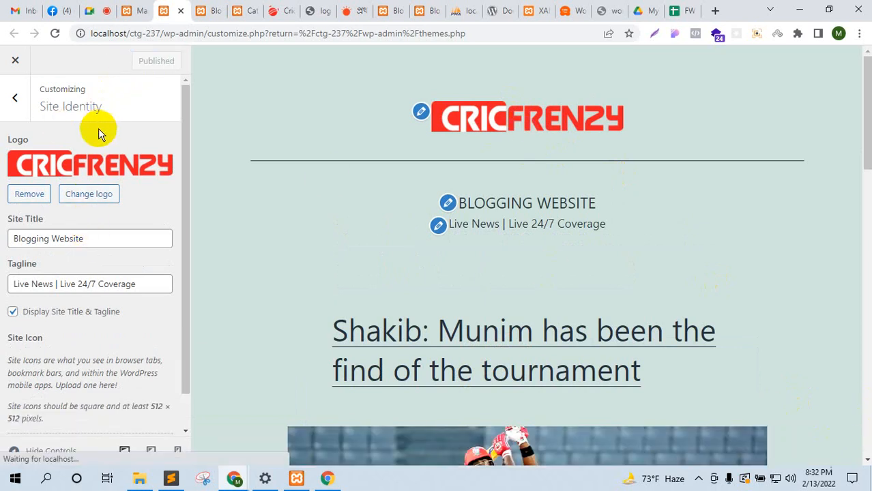
{"action": "left_click", "coordinate": [15, 100]}
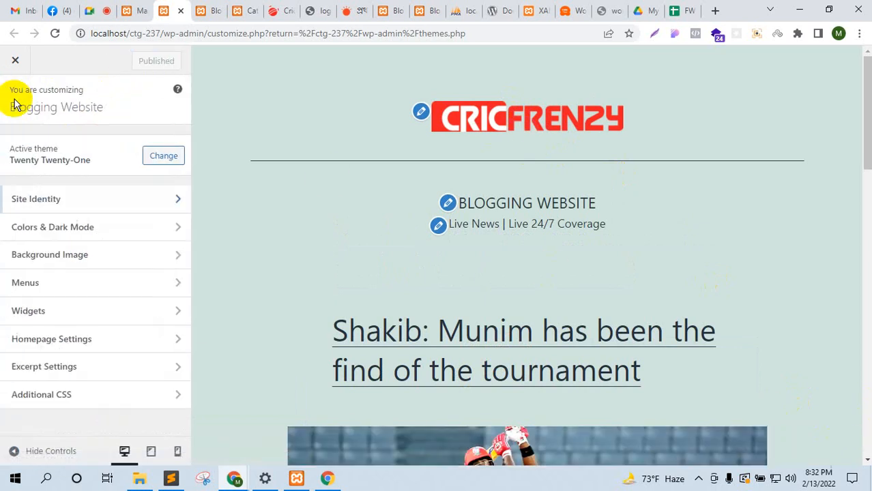
{"action": "left_click", "coordinate": [82, 205]}
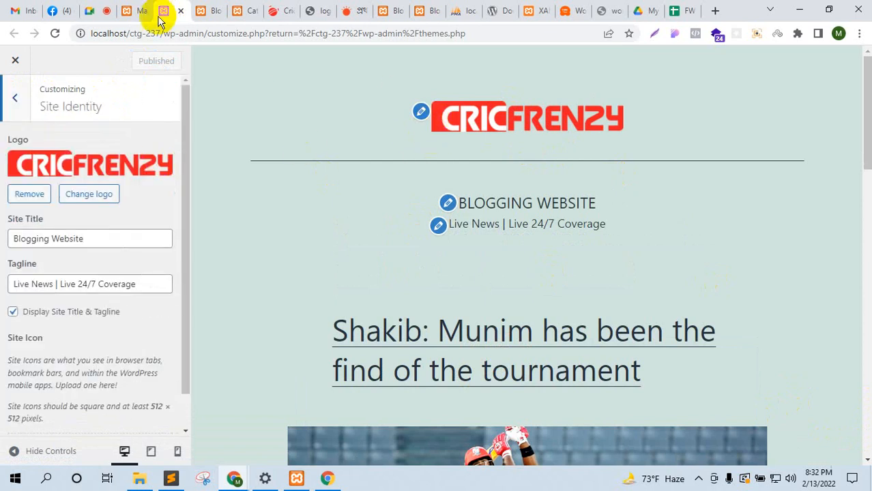
{"action": "scroll", "coordinate": [95, 341], "scroll_direction": "down", "scroll_amount": 1}
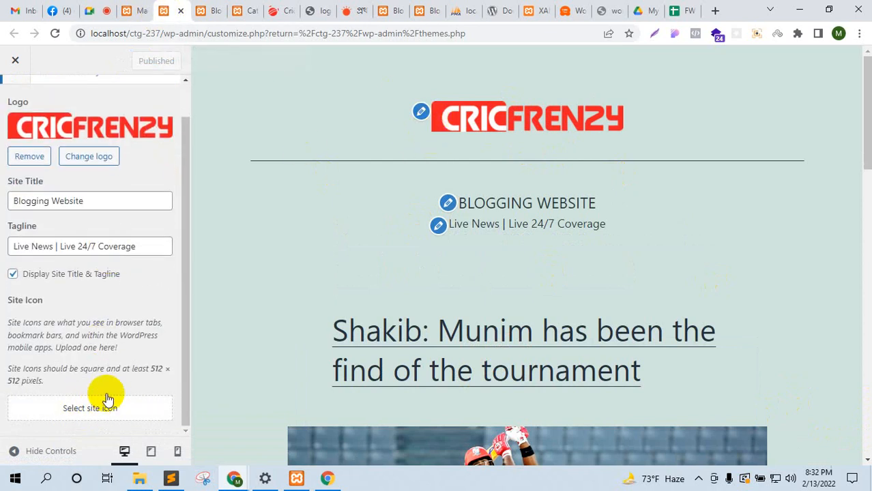
{"action": "left_click", "coordinate": [271, 11]}
Step: Reload the CricFrenzy page and open a new browser tab beside it
{"action": "right_click", "coordinate": [271, 14]}
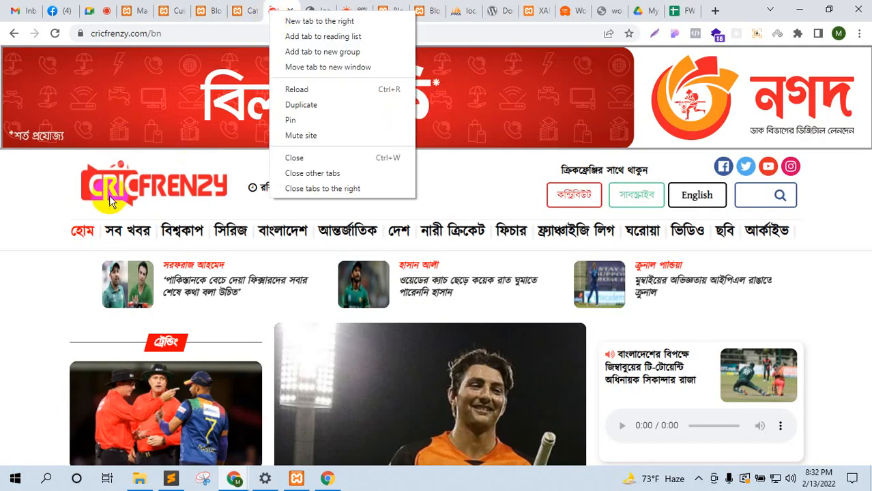
{"action": "left_click", "coordinate": [287, 88]}
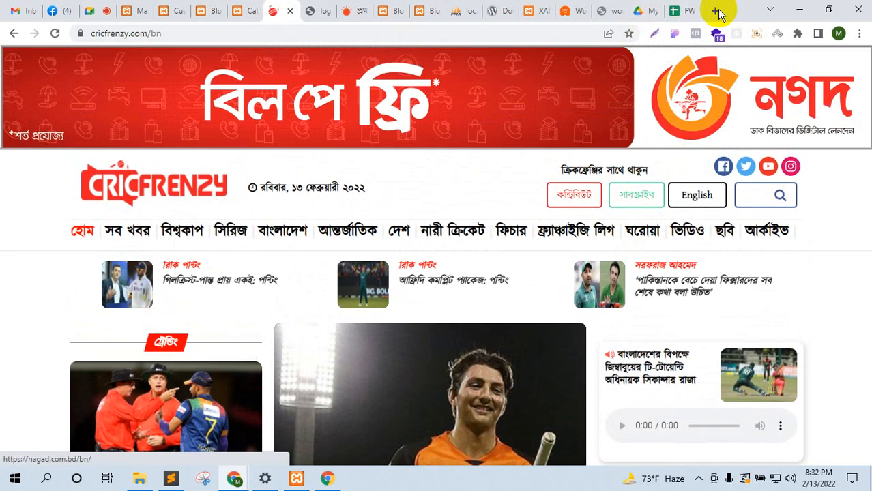
{"action": "left_click", "coordinate": [715, 10]}
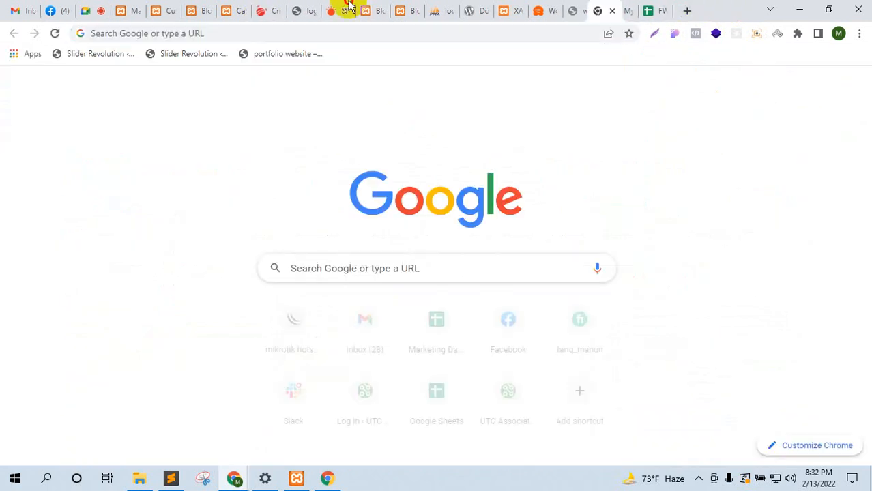
{"action": "left_click_drag", "start_coordinate": [348, 5], "coordinate": [262, 10]}
Step: Search Google Images for 'ball png' and save the beach-ball icon to the Desktop as images.png
{"action": "left_click", "coordinate": [377, 256]}
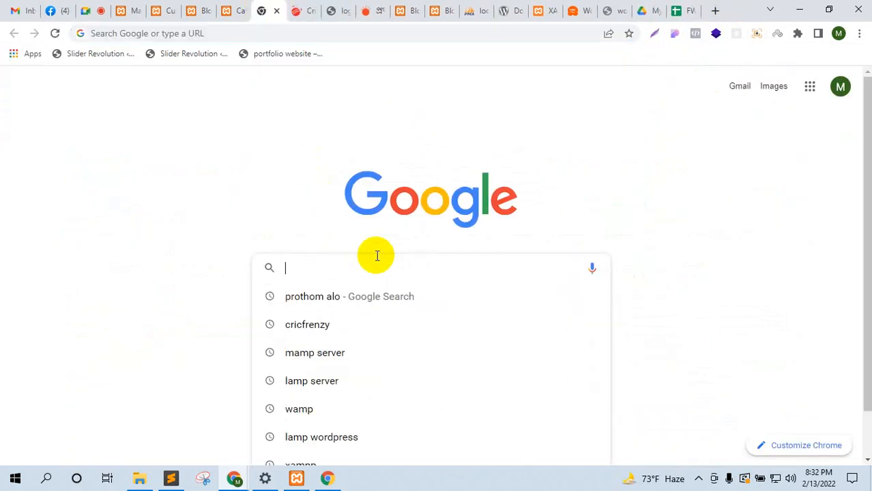
{"action": "type", "text": "ball png icon"}
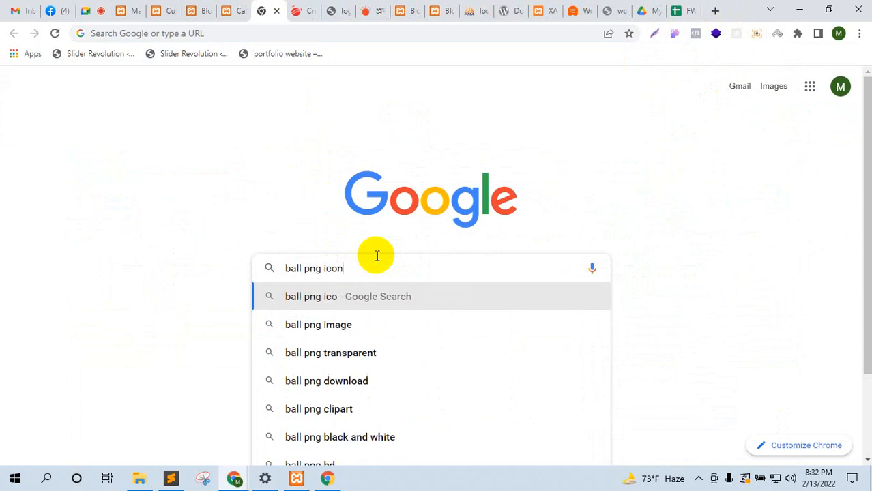
{"action": "key", "text": "Return"}
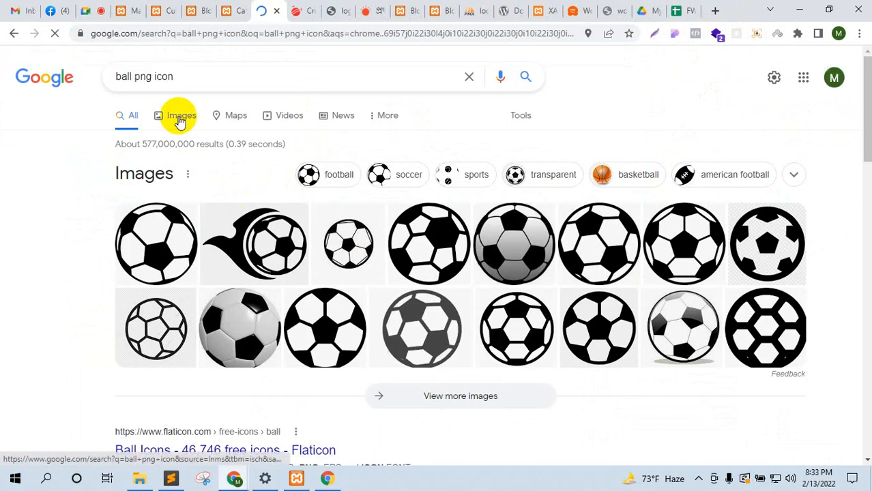
{"action": "left_click", "coordinate": [179, 118]}
{"action": "scroll", "coordinate": [487, 304], "scroll_direction": "down", "scroll_amount": 5}
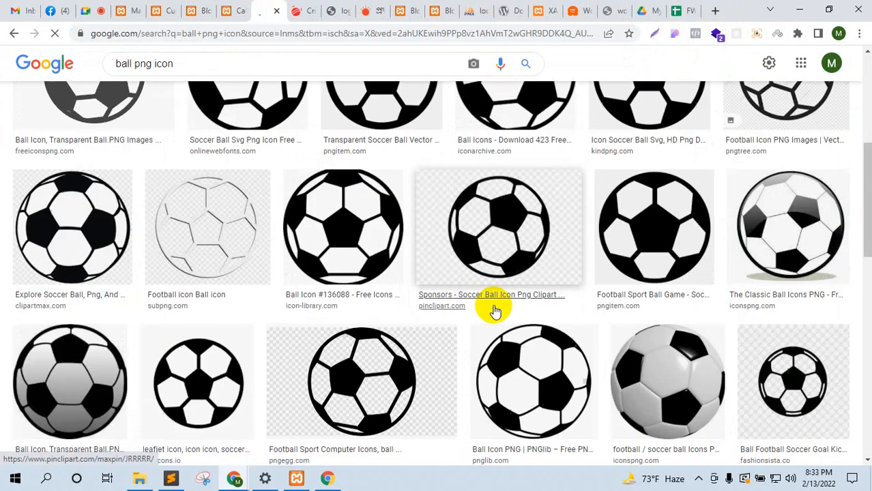
{"action": "scroll", "coordinate": [495, 310], "scroll_direction": "down", "scroll_amount": 8}
{"action": "scroll", "coordinate": [495, 308], "scroll_direction": "up", "scroll_amount": 2}
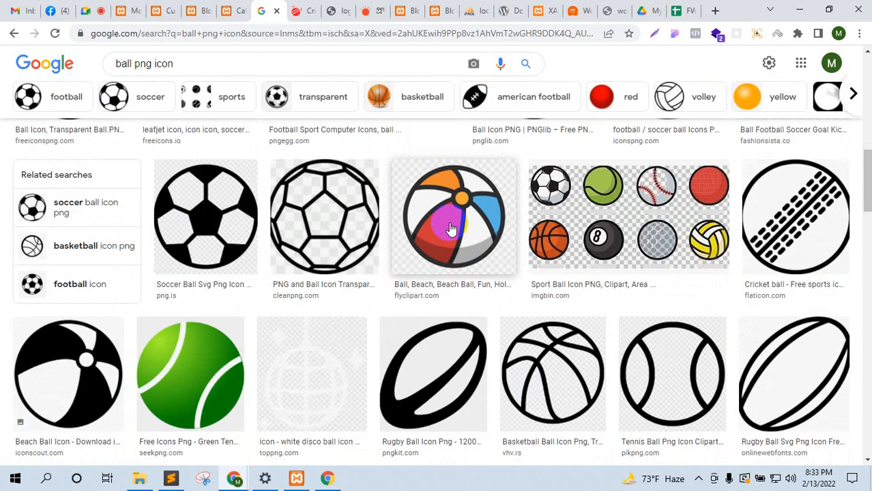
{"action": "left_click", "coordinate": [450, 228]}
{"action": "right_click", "coordinate": [652, 215]}
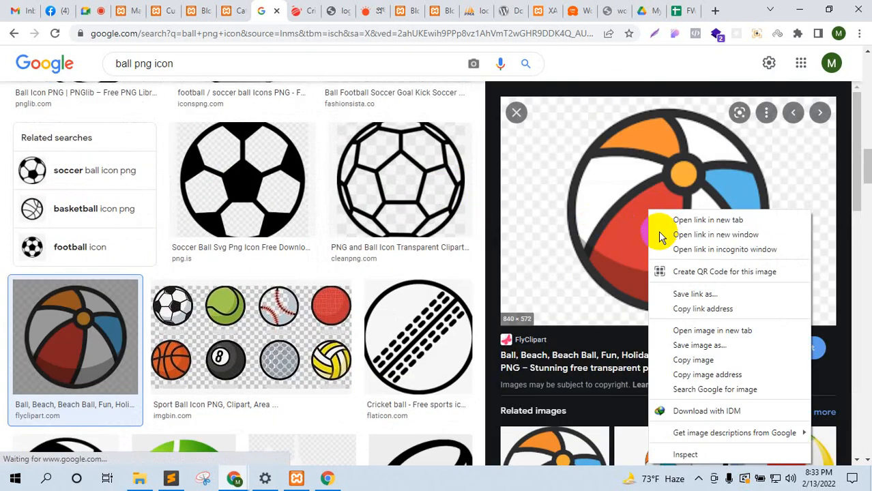
{"action": "left_click", "coordinate": [699, 345]}
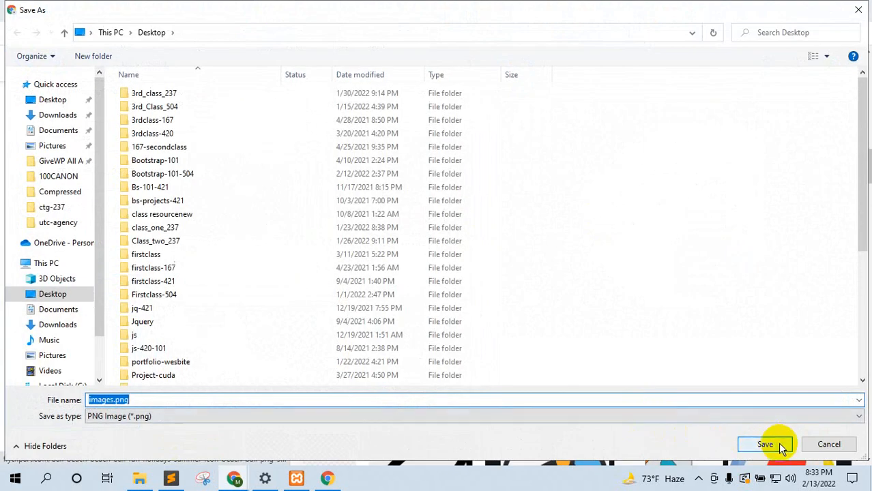
{"action": "left_click", "coordinate": [776, 443]}
Step: Upload images.png as the site icon and crop the beach ball to a square
{"action": "left_click", "coordinate": [157, 12]}
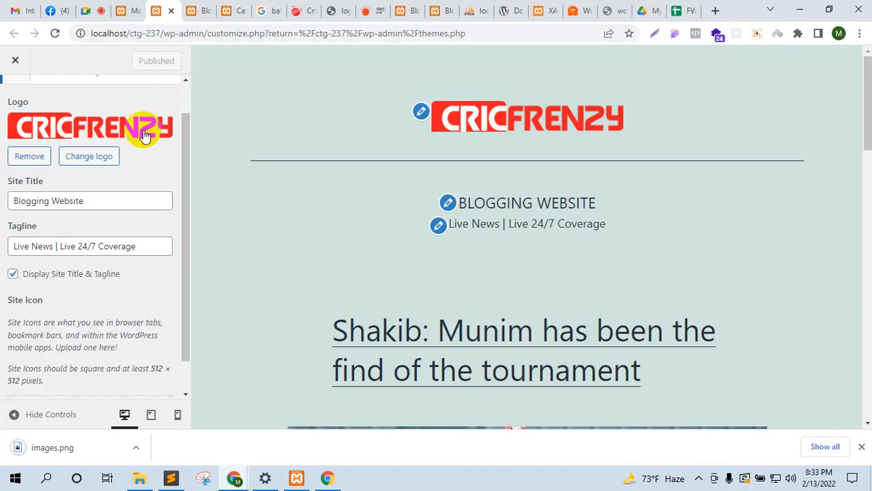
{"action": "scroll", "coordinate": [111, 179], "scroll_direction": "up", "scroll_amount": 1}
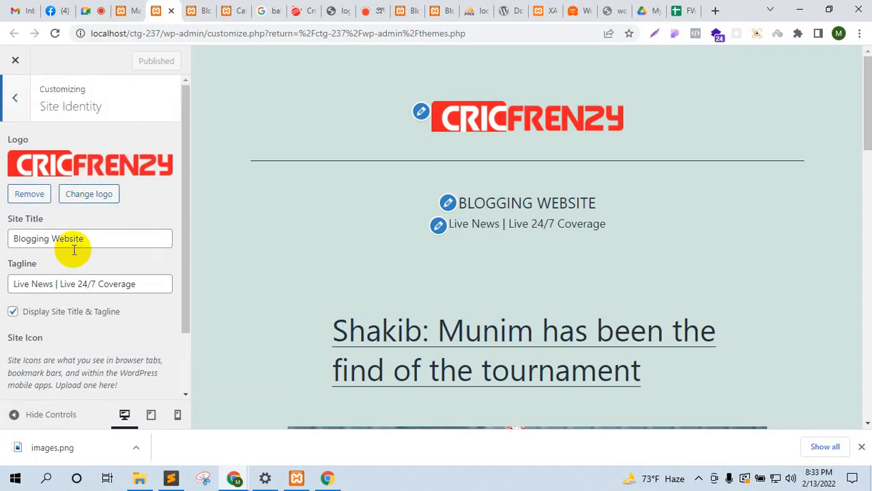
{"action": "scroll", "coordinate": [74, 288], "scroll_direction": "down", "scroll_amount": 2}
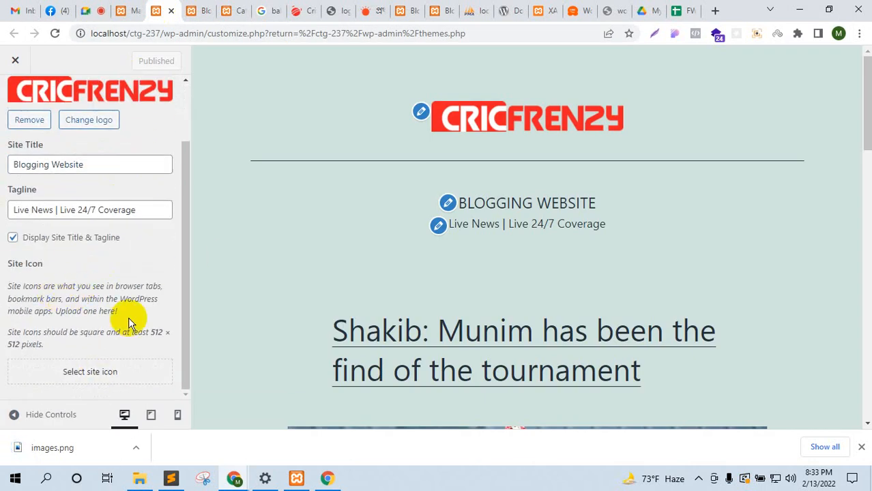
{"action": "left_click", "coordinate": [78, 383]}
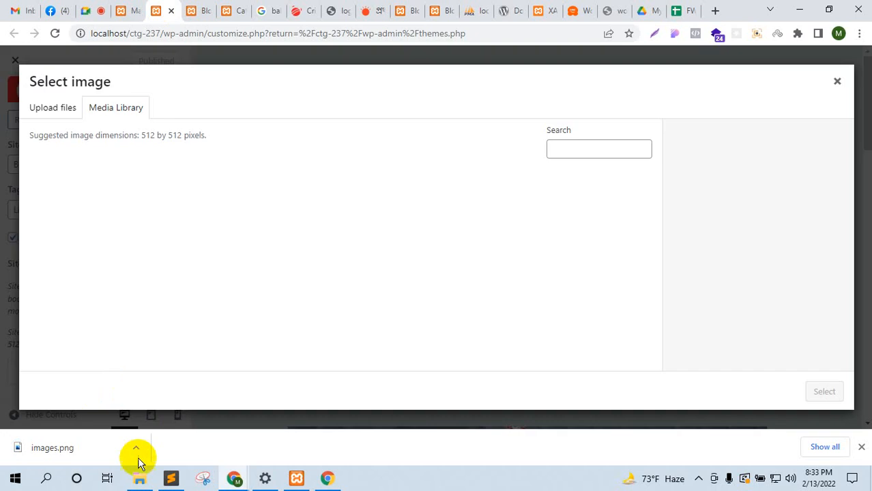
{"action": "left_click_drag", "start_coordinate": [87, 440], "coordinate": [490, 403]}
{"action": "left_click", "coordinate": [862, 448]}
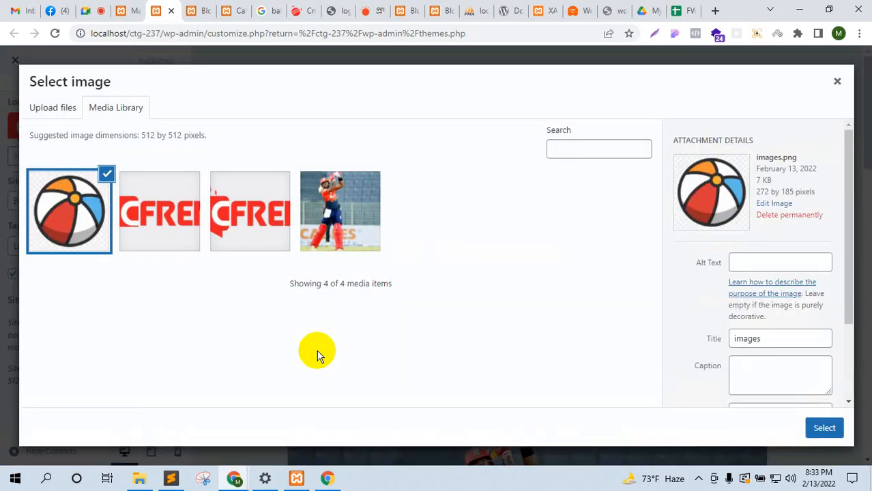
{"action": "left_click", "coordinate": [828, 425]}
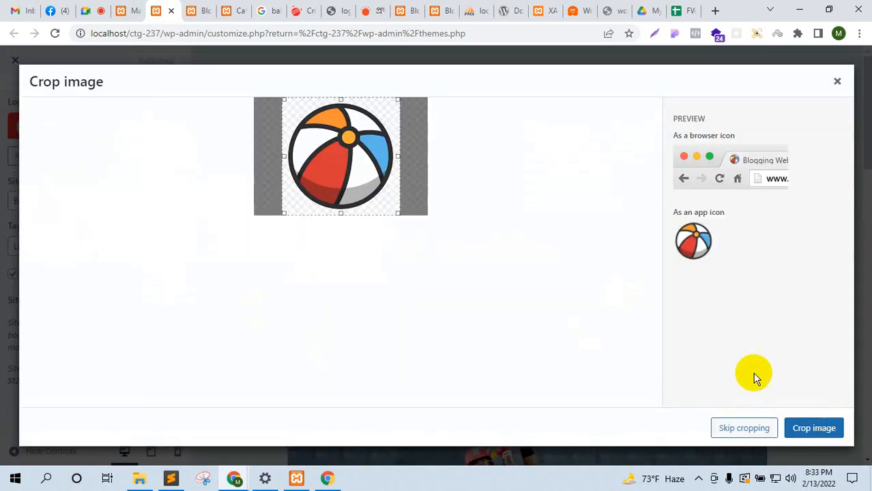
{"action": "left_click", "coordinate": [810, 428]}
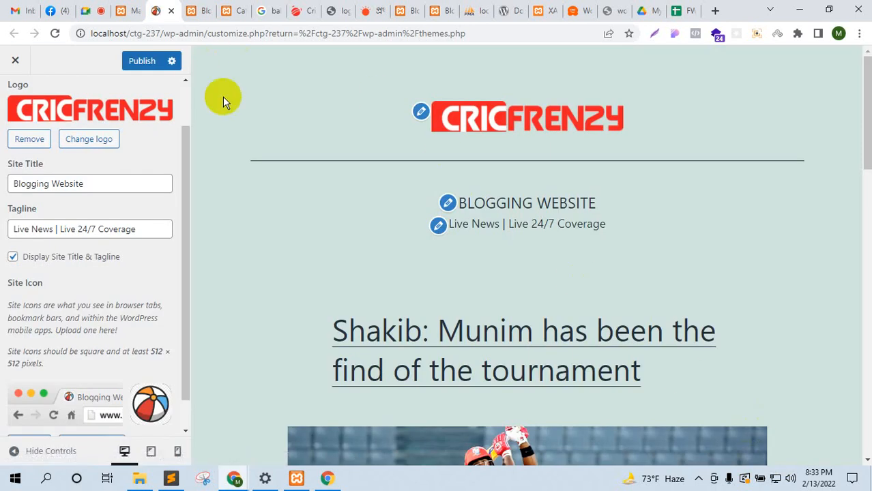
Step: Publish the new site icon and return to the main Customizer sections
{"action": "left_click", "coordinate": [142, 61]}
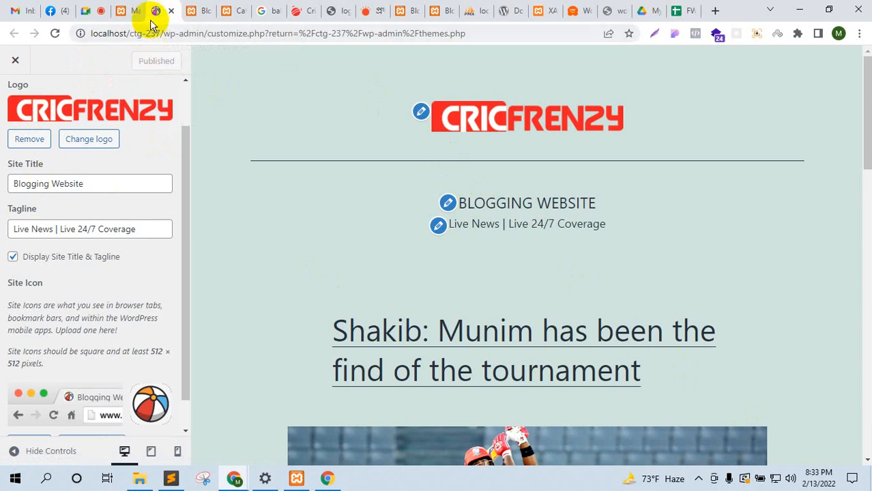
{"action": "scroll", "coordinate": [20, 130], "scroll_direction": "up", "scroll_amount": 1}
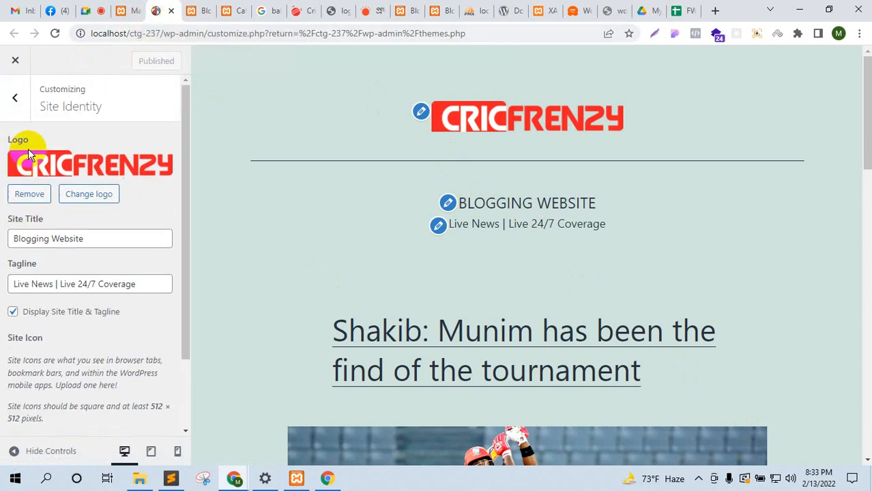
{"action": "scroll", "coordinate": [29, 161], "scroll_direction": "down", "scroll_amount": 2}
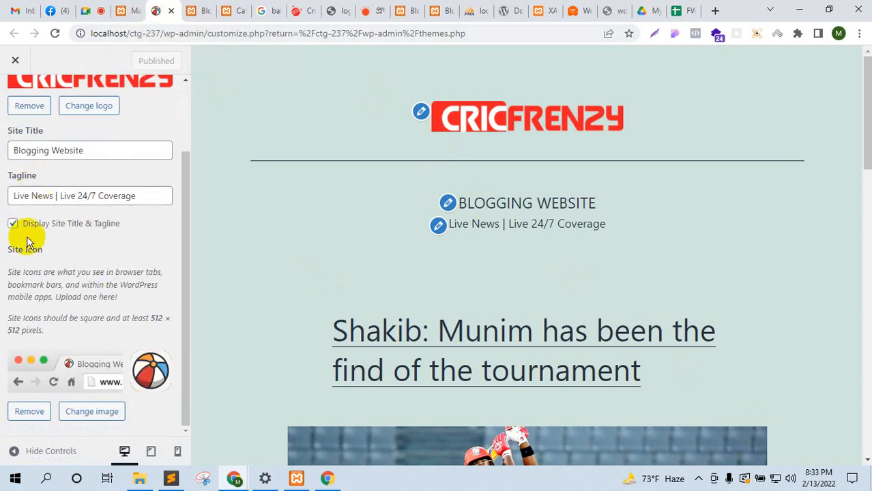
{"action": "scroll", "coordinate": [27, 243], "scroll_direction": "up", "scroll_amount": 2}
{"action": "left_click", "coordinate": [12, 101]}
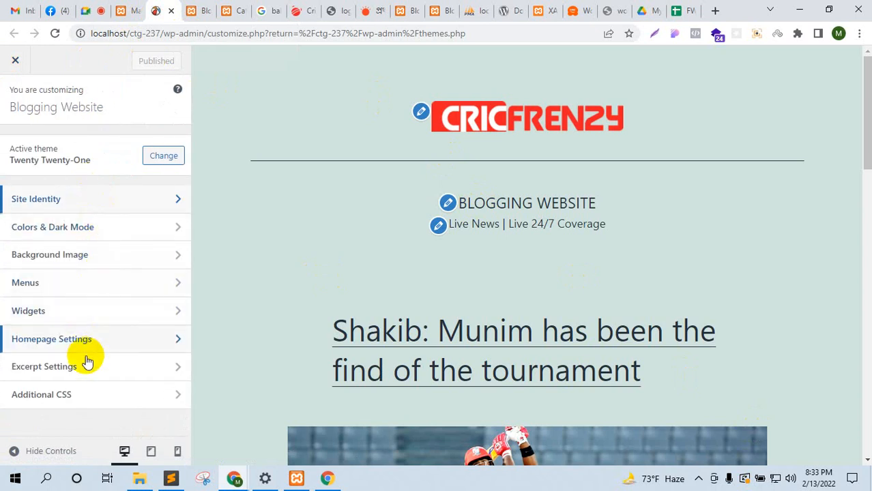
Step: Open the Footer widget area in the Customizer and dismiss the block widgets notice
{"action": "scroll", "coordinate": [523, 412], "scroll_direction": "down", "scroll_amount": 5}
{"action": "scroll", "coordinate": [522, 412], "scroll_direction": "down", "scroll_amount": 8}
{"action": "scroll", "coordinate": [557, 274], "scroll_direction": "up", "scroll_amount": 1}
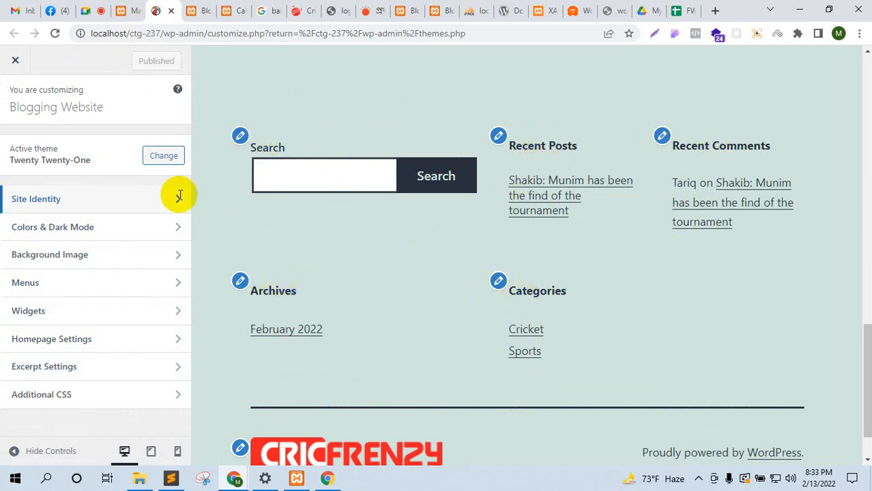
{"action": "left_click", "coordinate": [66, 310]}
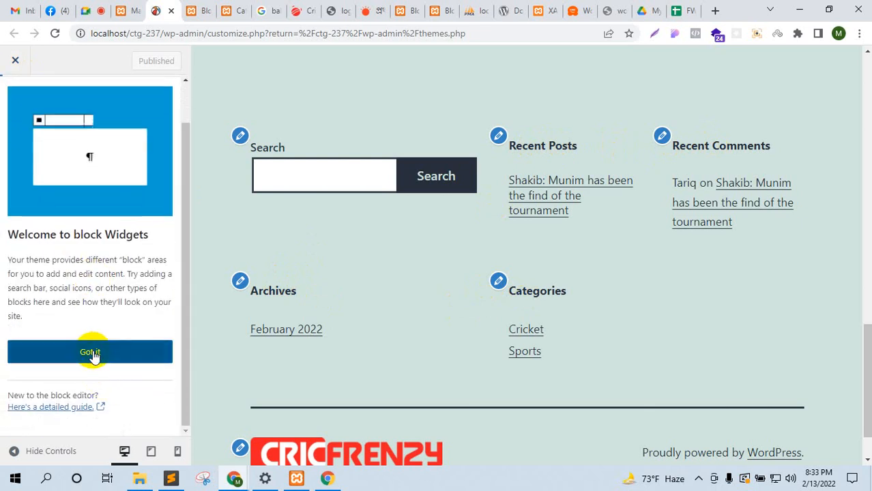
{"action": "left_click", "coordinate": [91, 355]}
Step: Close the Customizer and confirm leaving the page
{"action": "scroll", "coordinate": [92, 355], "scroll_direction": "down", "scroll_amount": 5}
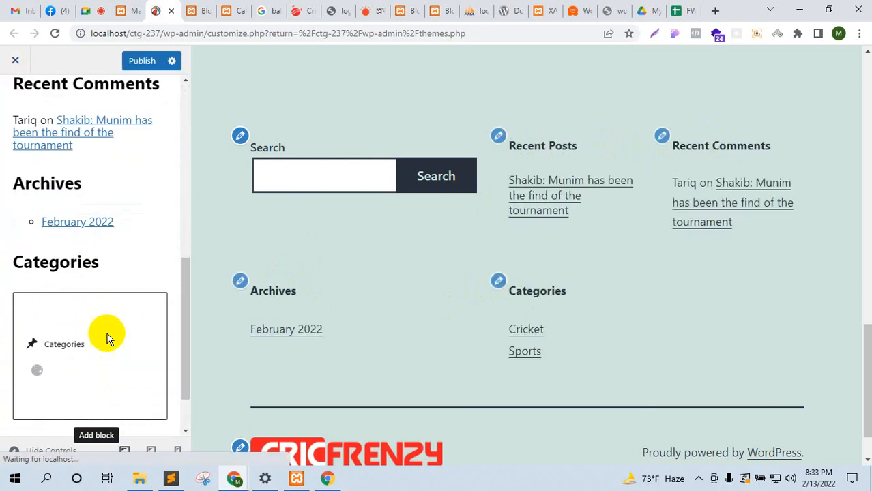
{"action": "scroll", "coordinate": [102, 320], "scroll_direction": "up", "scroll_amount": 4}
{"action": "scroll", "coordinate": [68, 273], "scroll_direction": "down", "scroll_amount": 2}
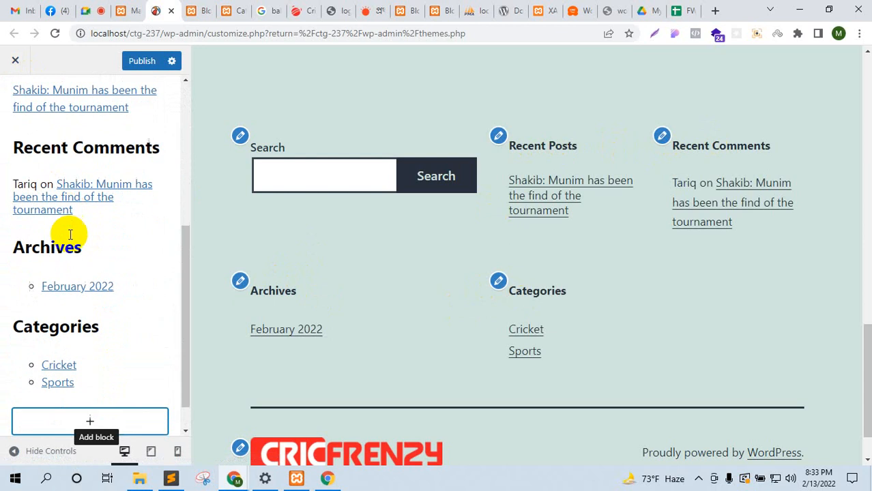
{"action": "scroll", "coordinate": [54, 239], "scroll_direction": "down", "scroll_amount": 1}
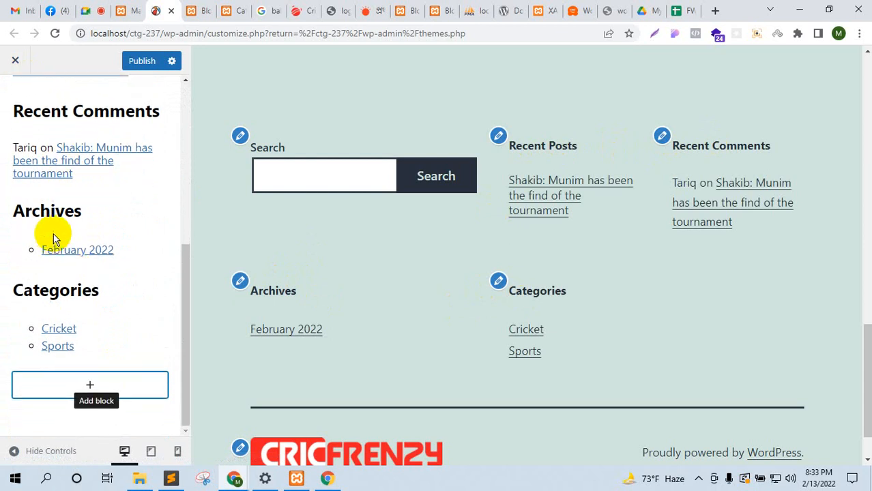
{"action": "left_click", "coordinate": [15, 60]}
{"action": "left_click", "coordinate": [498, 117]}
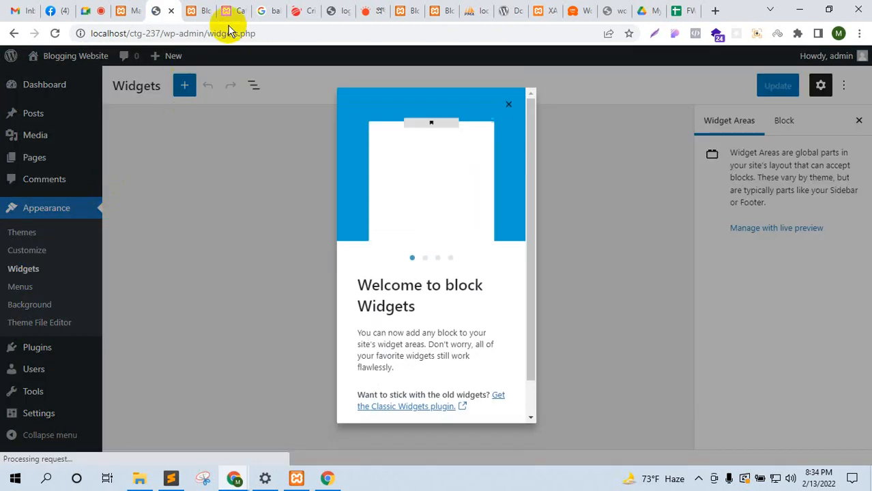
Step: Step through the Widgets welcome guide to its end and close it
{"action": "left_click", "coordinate": [494, 399]}
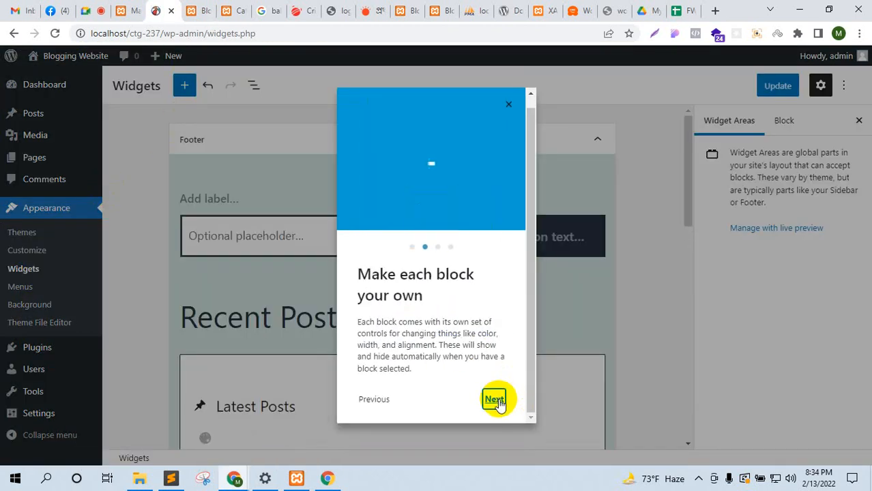
{"action": "left_click", "coordinate": [495, 401]}
{"action": "left_click", "coordinate": [501, 402]}
{"action": "left_click", "coordinate": [502, 403]}
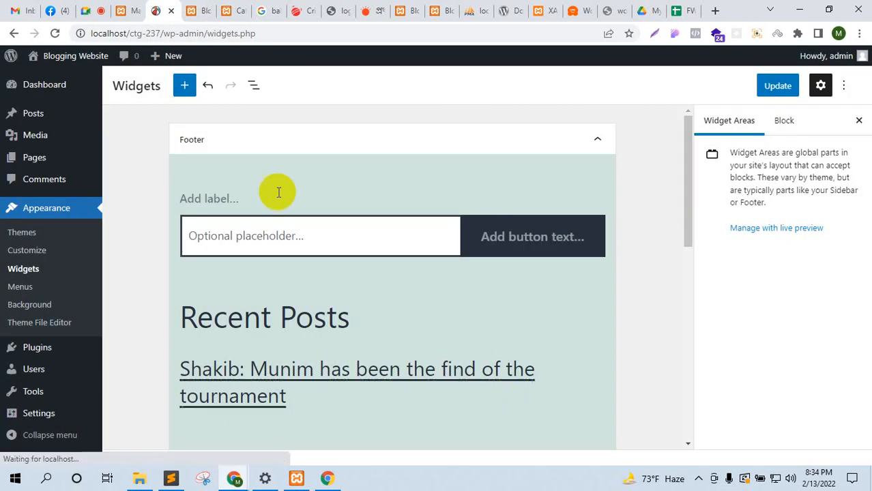
{"action": "scroll", "coordinate": [229, 208], "scroll_direction": "down", "scroll_amount": 3}
{"action": "scroll", "coordinate": [230, 208], "scroll_direction": "up", "scroll_amount": 3}
Step: Inspect the front-page footer's search field and Recent Posts, Recent Comments and Archives headings
{"action": "left_click", "coordinate": [190, 10]}
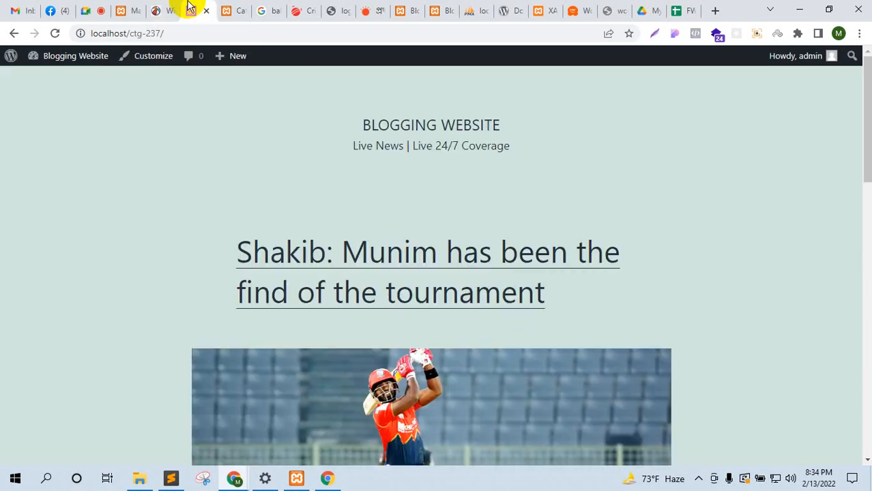
{"action": "scroll", "coordinate": [247, 305], "scroll_direction": "down", "scroll_amount": 10}
{"action": "left_click", "coordinate": [121, 238]}
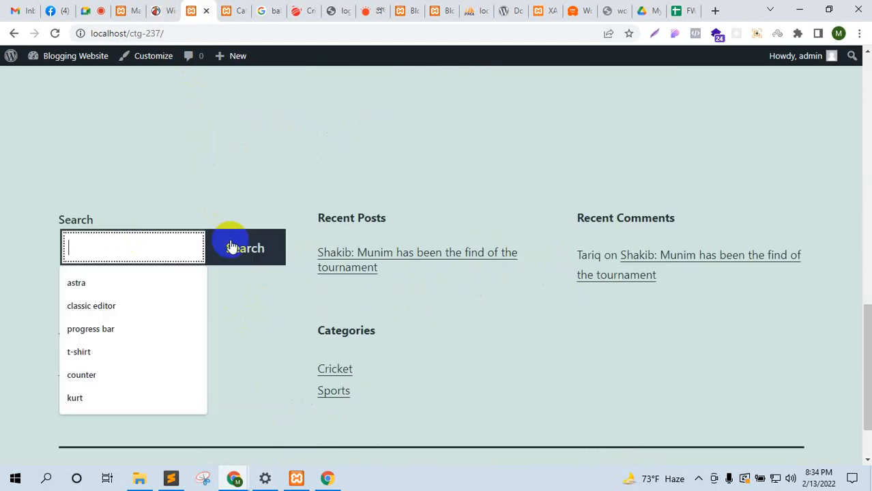
{"action": "triple_click", "coordinate": [340, 216]}
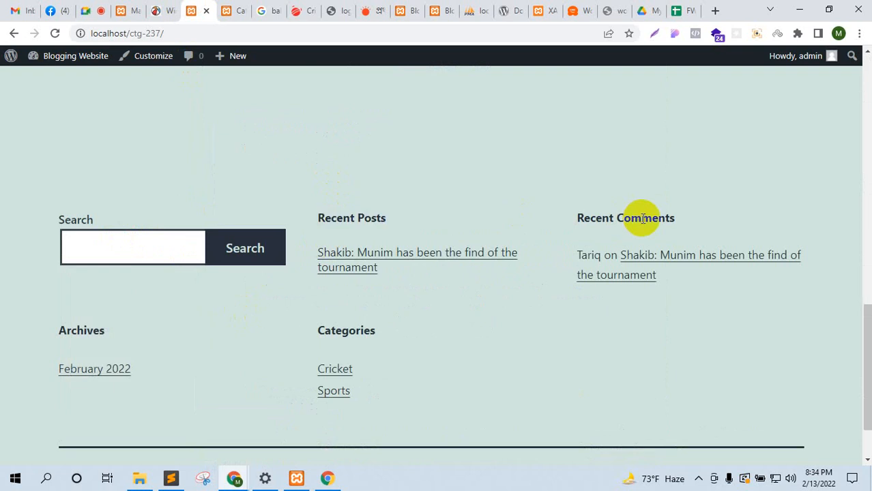
{"action": "triple_click", "coordinate": [642, 218]}
{"action": "triple_click", "coordinate": [68, 330]}
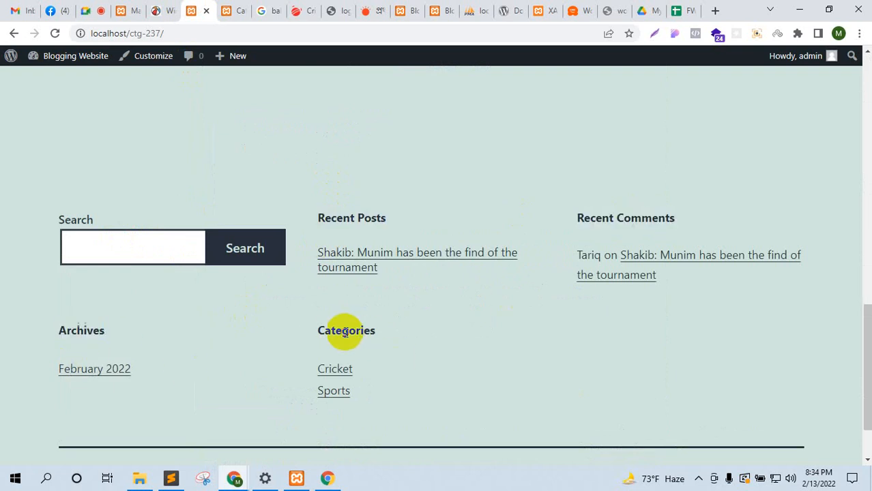
{"action": "double_click", "coordinate": [600, 216]}
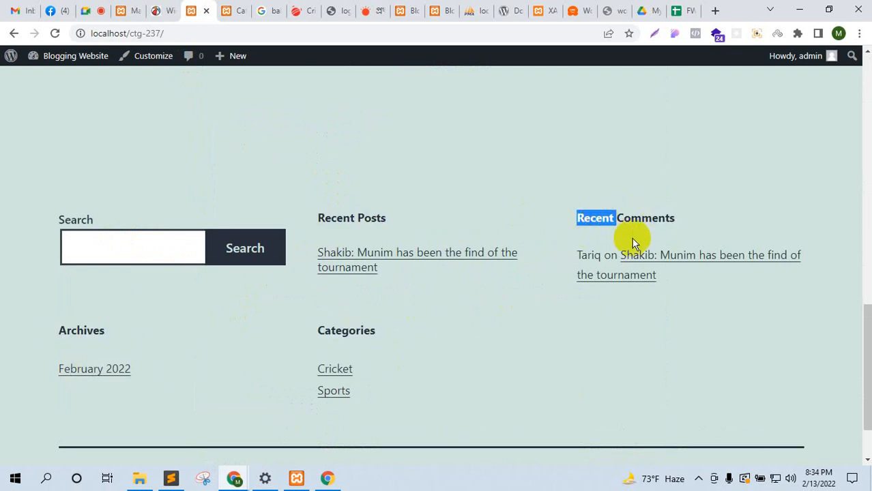
Step: Select the Recent Comments heading block in the Widgets editor and check its options menu
{"action": "left_click", "coordinate": [166, 10]}
{"action": "scroll", "coordinate": [373, 286], "scroll_direction": "down", "scroll_amount": 3}
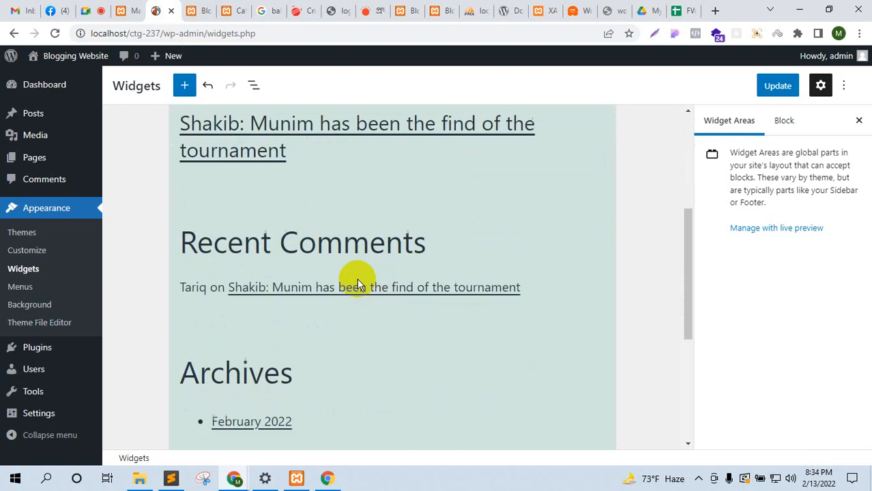
{"action": "left_click", "coordinate": [336, 231]}
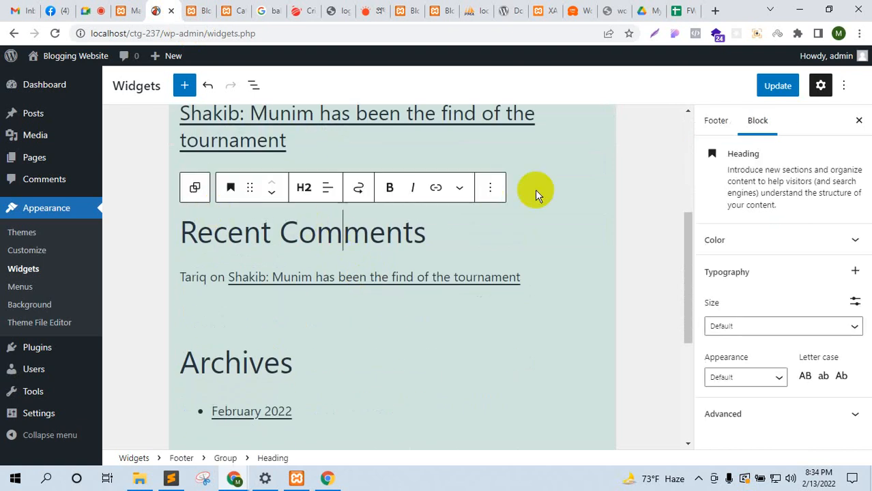
{"action": "left_click", "coordinate": [491, 190]}
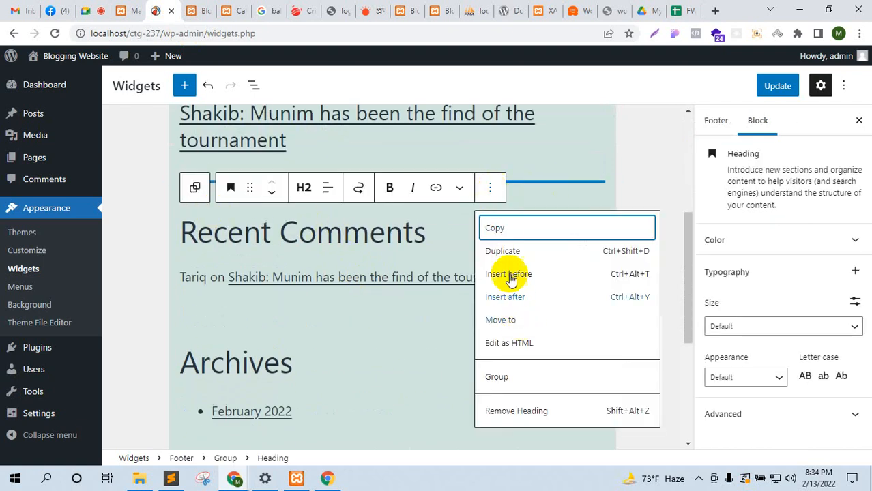
{"action": "left_click", "coordinate": [197, 234]}
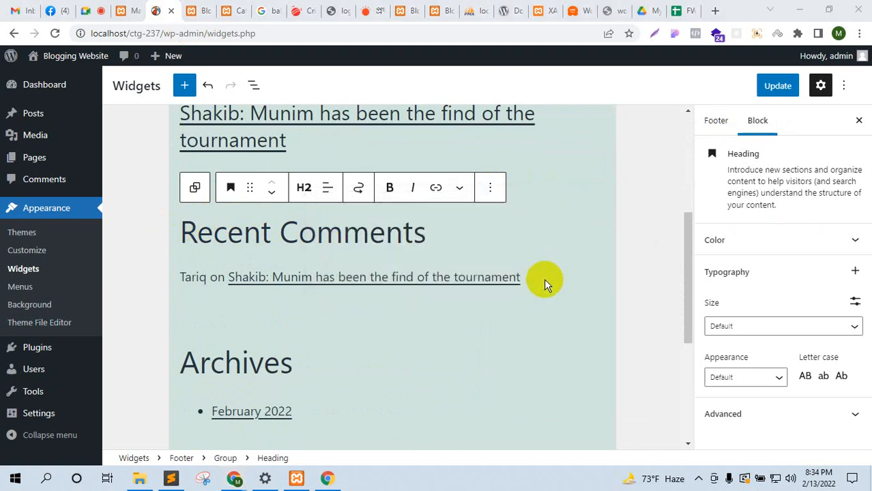
{"action": "scroll", "coordinate": [369, 326], "scroll_direction": "up", "scroll_amount": 4}
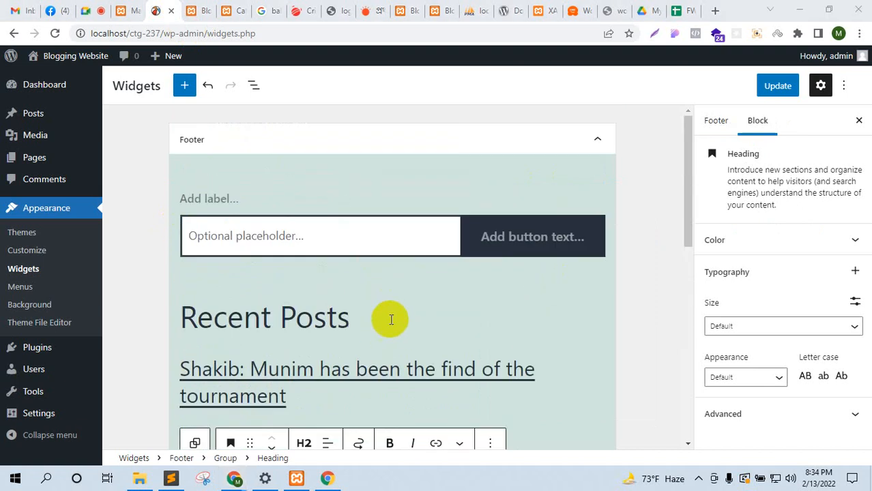
{"action": "scroll", "coordinate": [389, 315], "scroll_direction": "down", "scroll_amount": 2}
{"action": "scroll", "coordinate": [382, 318], "scroll_direction": "down", "scroll_amount": 3}
{"action": "scroll", "coordinate": [382, 318], "scroll_direction": "up", "scroll_amount": 3}
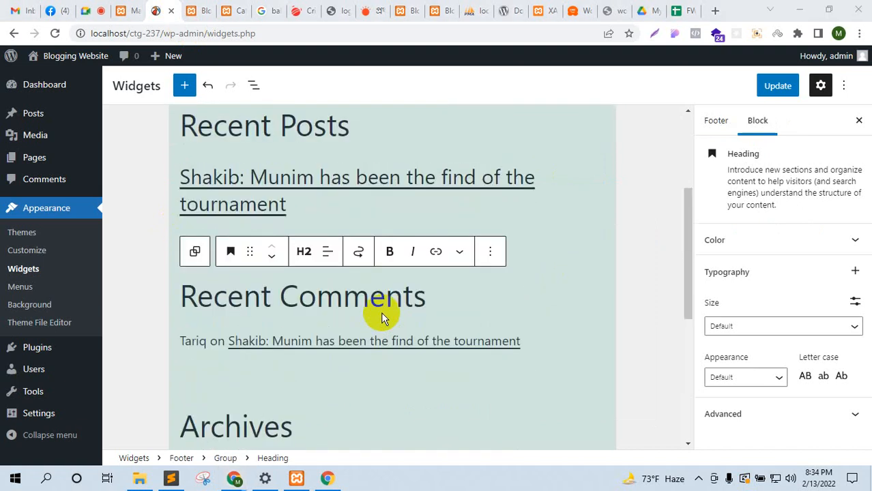
{"action": "mouse_move", "coordinate": [385, 331]}
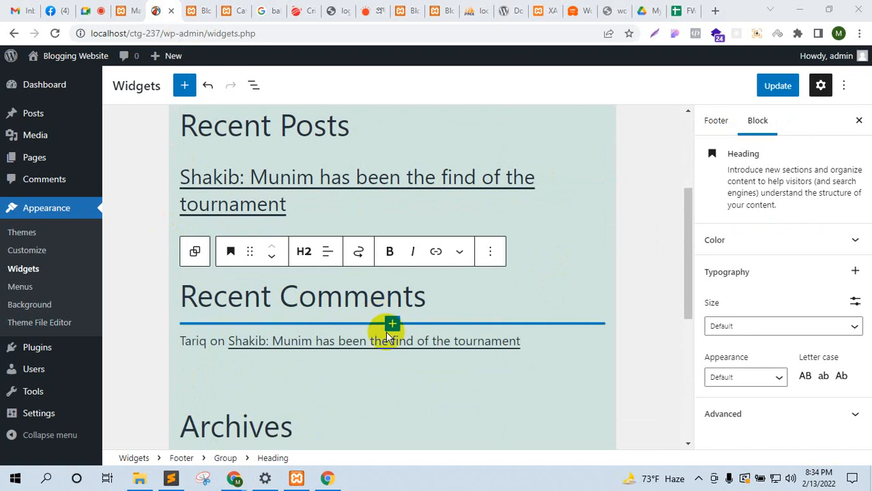
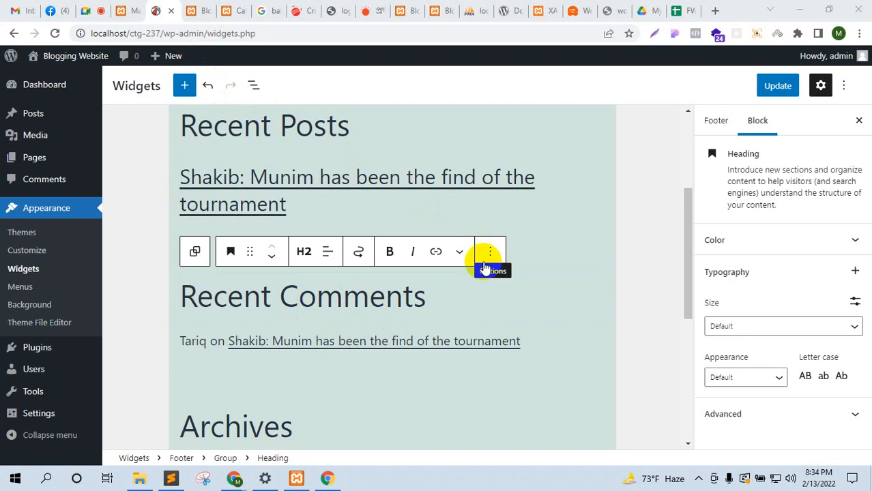
Step: Remove the Latest Comments block and its Recent Comments heading from the footer widgets
{"action": "left_click", "coordinate": [388, 298]}
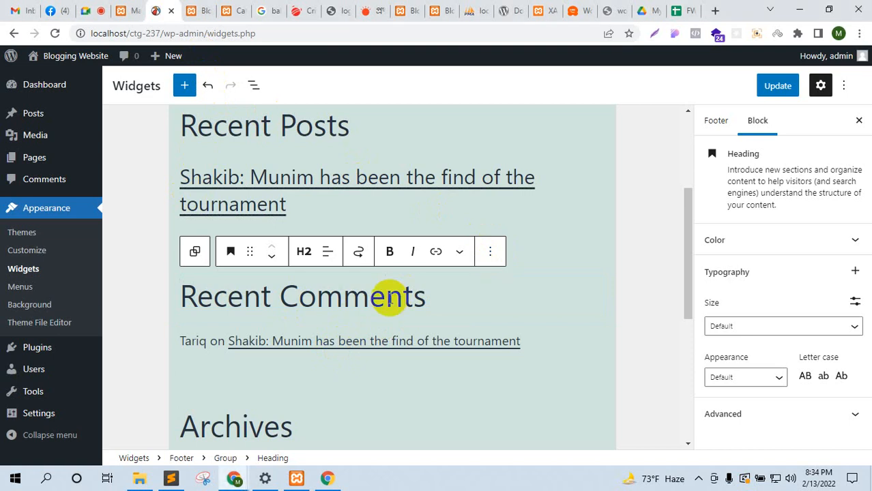
{"action": "left_click", "coordinate": [525, 342]}
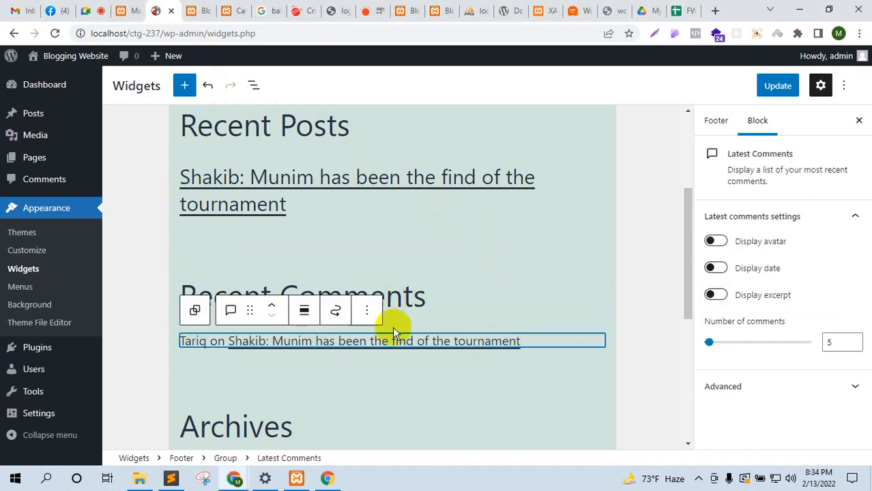
{"action": "left_click", "coordinate": [363, 312]}
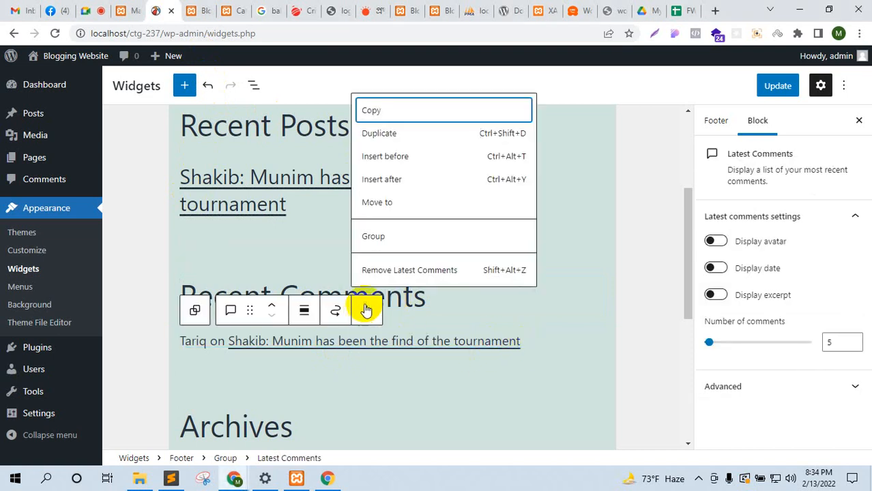
{"action": "left_click", "coordinate": [392, 271]}
{"action": "left_click", "coordinate": [490, 251]}
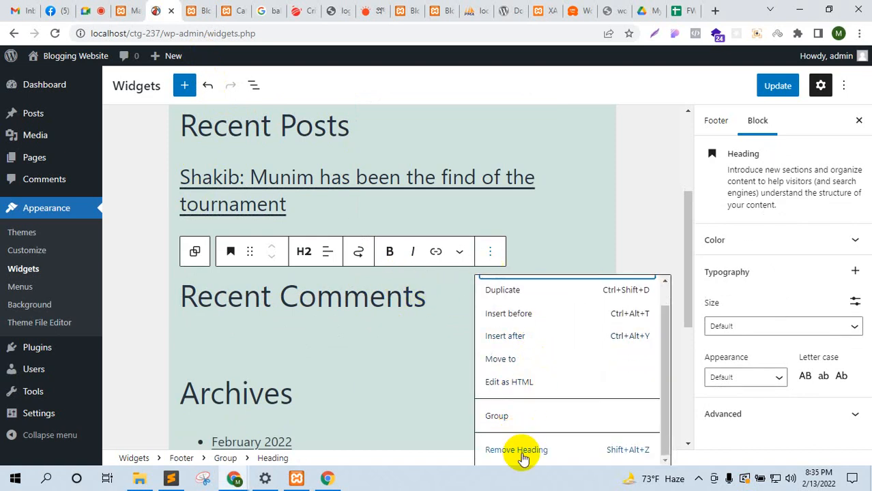
{"action": "left_click", "coordinate": [521, 451]}
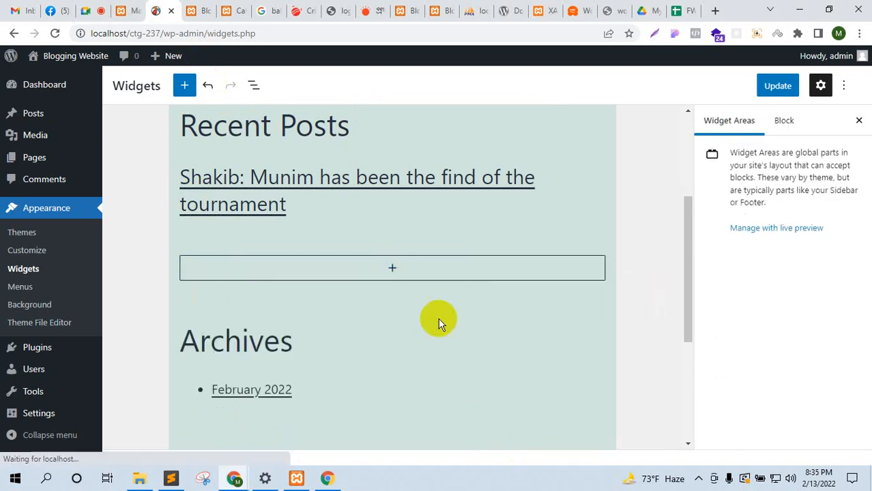
Step: Insert a Calendar block in their place and update the widgets
{"action": "left_click", "coordinate": [394, 268]}
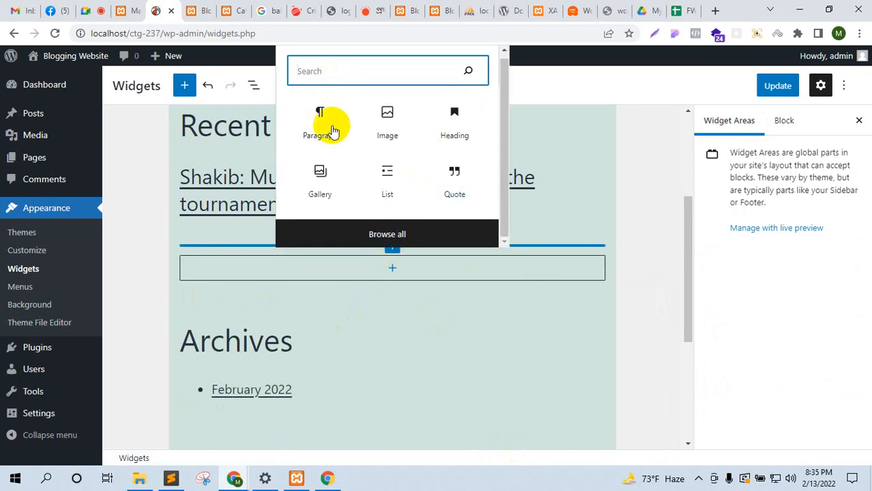
{"action": "type", "text": "cal"}
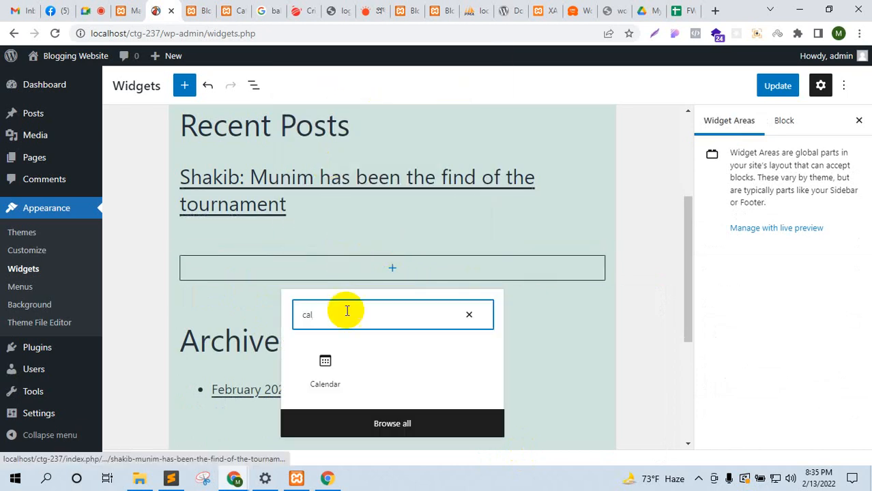
{"action": "left_click", "coordinate": [328, 365]}
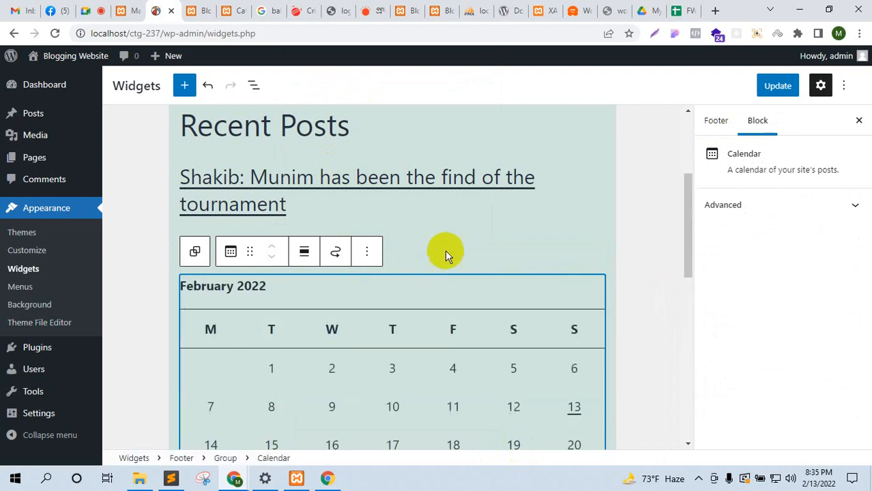
{"action": "scroll", "coordinate": [477, 259], "scroll_direction": "down", "scroll_amount": 2}
{"action": "left_click", "coordinate": [778, 85]}
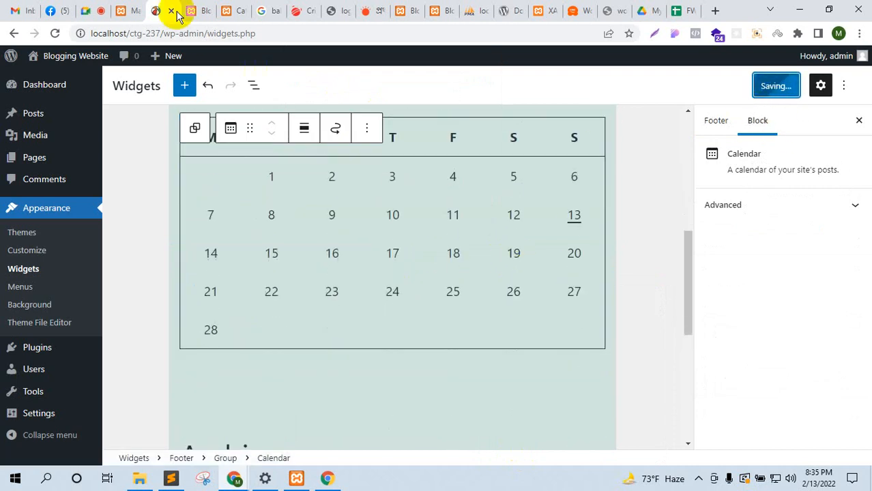
{"action": "left_click", "coordinate": [199, 11]}
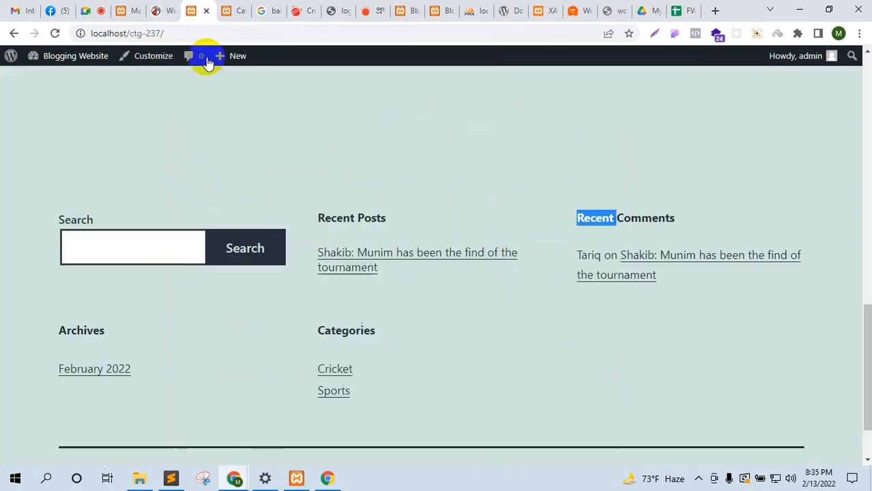
Step: Reload the front page, try the February 13 calendar archive, then go back
{"action": "left_click", "coordinate": [55, 33]}
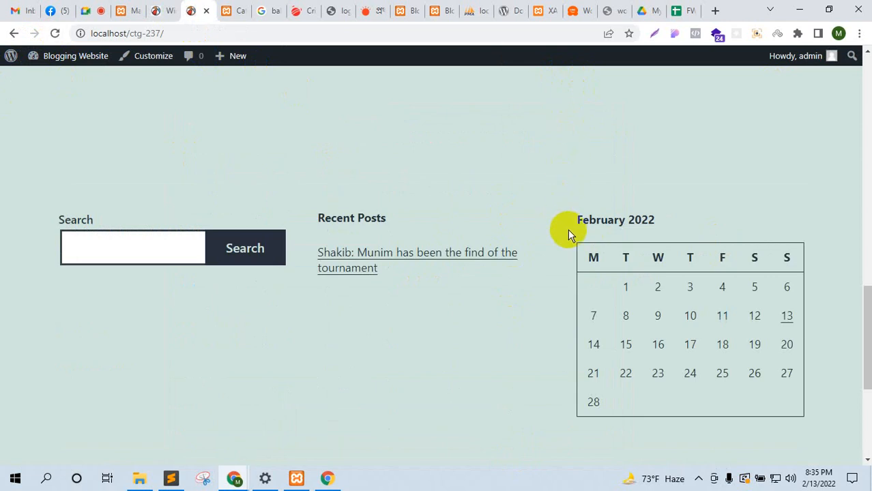
{"action": "scroll", "coordinate": [657, 278], "scroll_direction": "down", "scroll_amount": 3}
{"action": "scroll", "coordinate": [657, 280], "scroll_direction": "up", "scroll_amount": 3}
{"action": "left_click", "coordinate": [788, 324]}
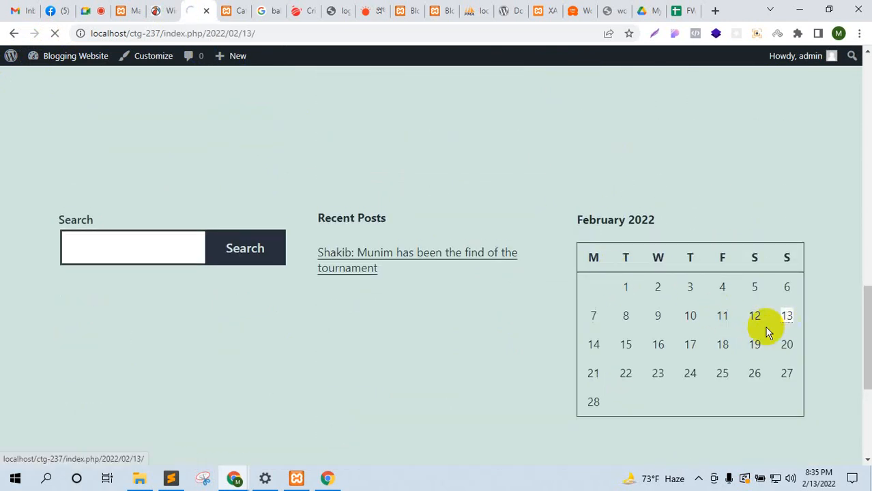
{"action": "left_click", "coordinate": [10, 32]}
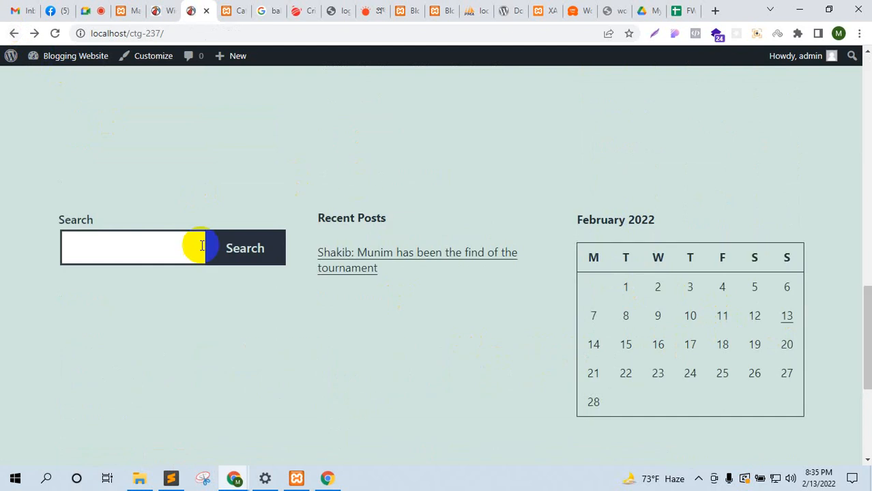
{"action": "scroll", "coordinate": [243, 181], "scroll_direction": "down", "scroll_amount": 3}
Step: Return to the Widgets editor and deselect the Calendar block
{"action": "left_click", "coordinate": [157, 14]}
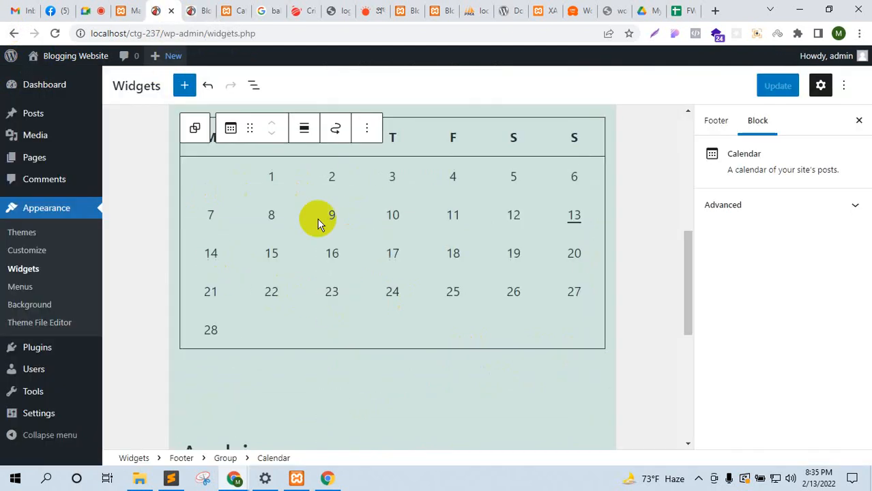
{"action": "scroll", "coordinate": [321, 328], "scroll_direction": "down", "scroll_amount": 3}
{"action": "scroll", "coordinate": [311, 365], "scroll_direction": "down", "scroll_amount": 2}
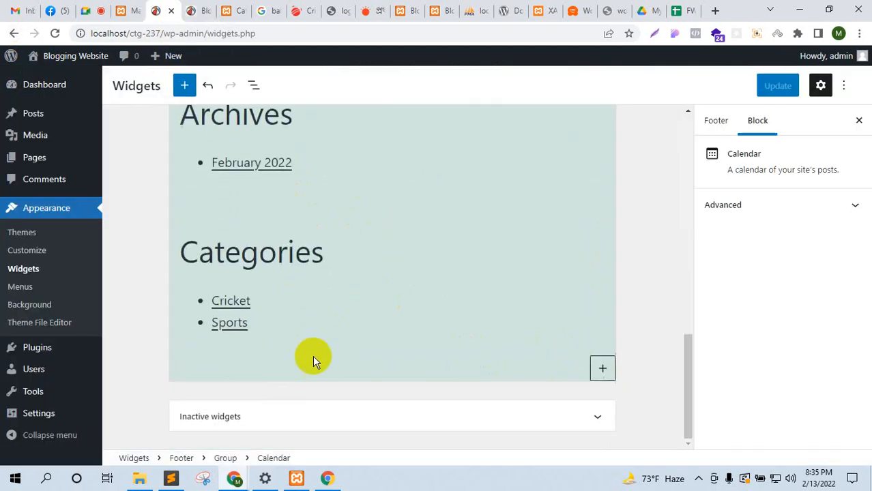
{"action": "scroll", "coordinate": [249, 394], "scroll_direction": "up", "scroll_amount": 5}
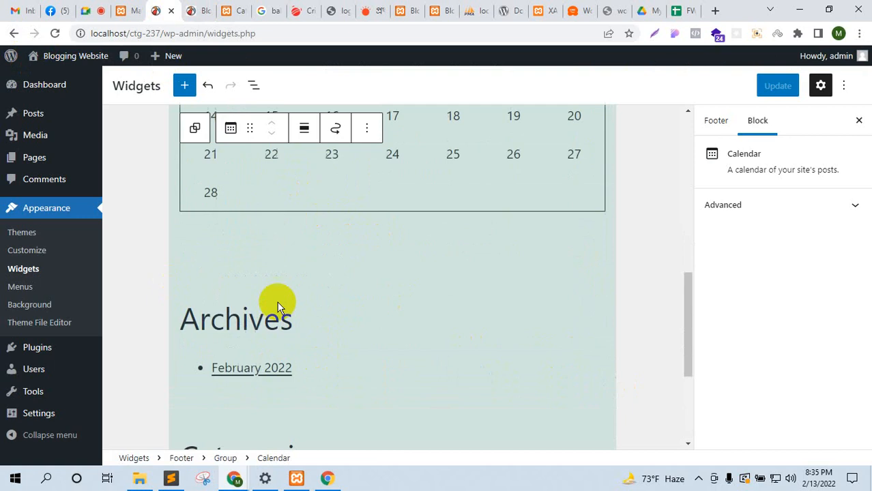
{"action": "left_click", "coordinate": [140, 206]}
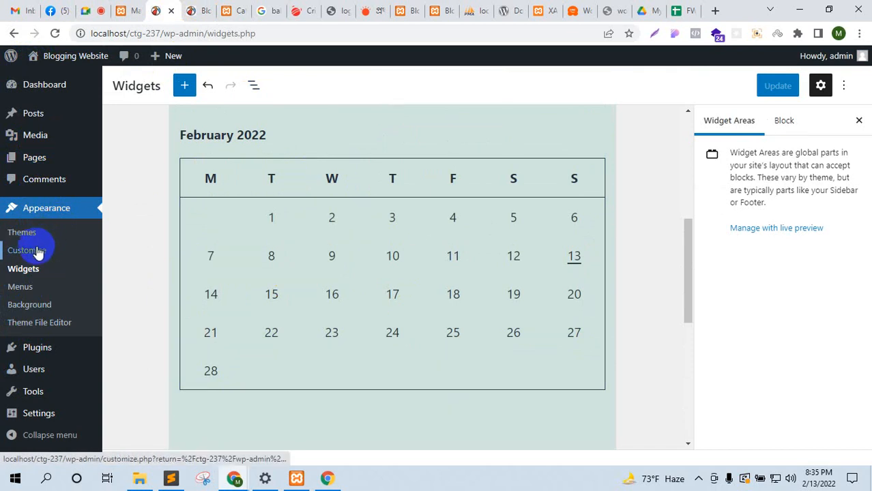
{"action": "left_click", "coordinate": [92, 10]}
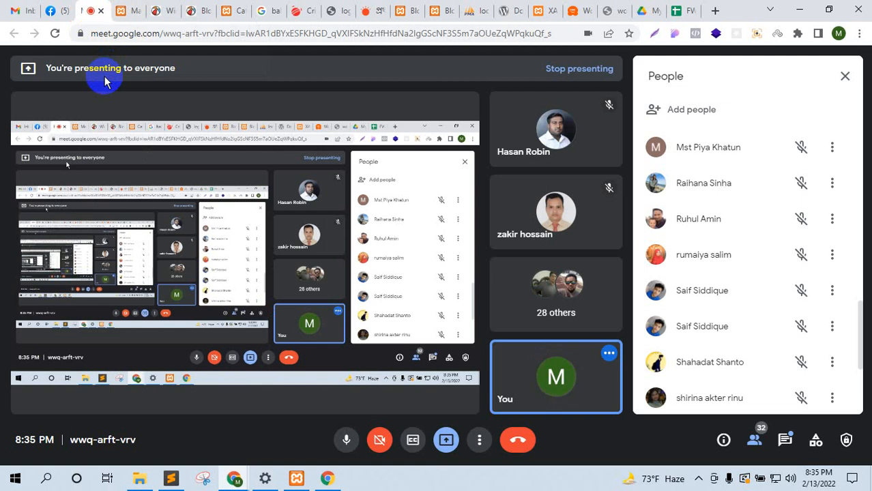
Step: Show the Google Meet in-call chat, then return to the WordPress Themes page
{"action": "left_click", "coordinate": [785, 439]}
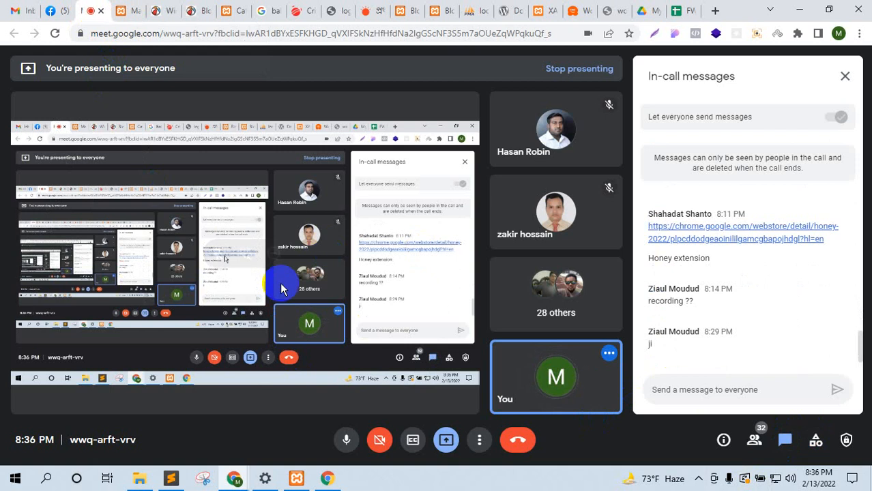
{"action": "left_click", "coordinate": [127, 9]}
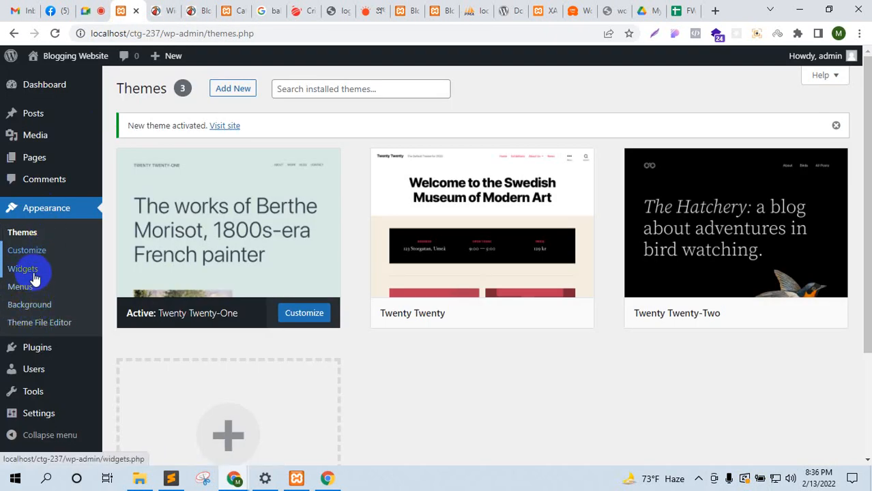
Step: Go to Appearance > Menus, where no menu has been created yet
{"action": "left_click", "coordinate": [35, 293]}
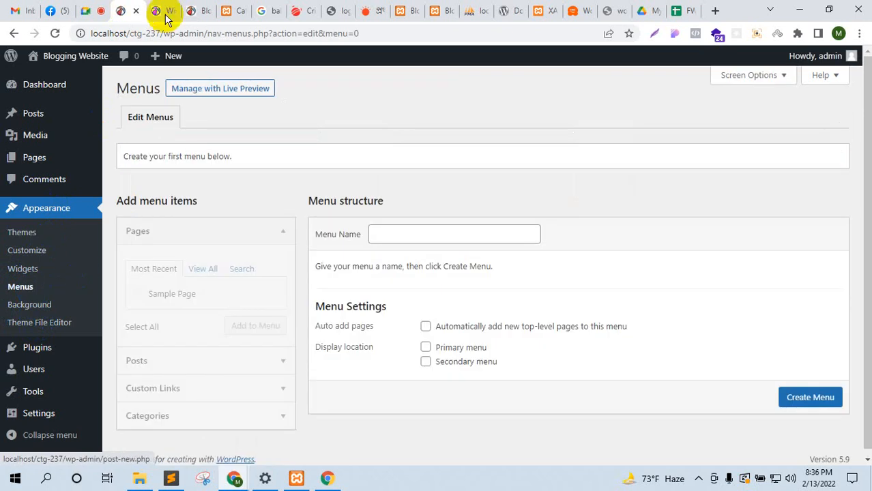
{"action": "left_click", "coordinate": [165, 10]}
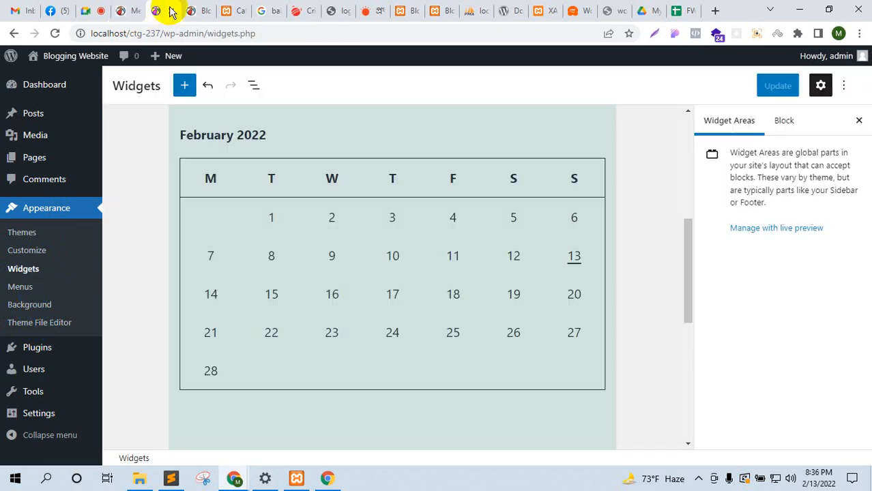
{"action": "left_click", "coordinate": [126, 10]}
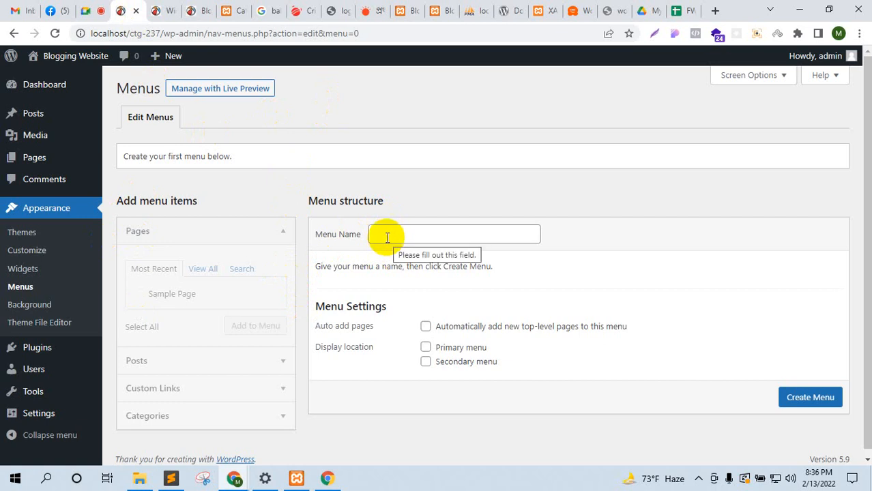
Step: Create a new page titled 'Home' and publish it
{"action": "mouse_move", "coordinate": [61, 163]}
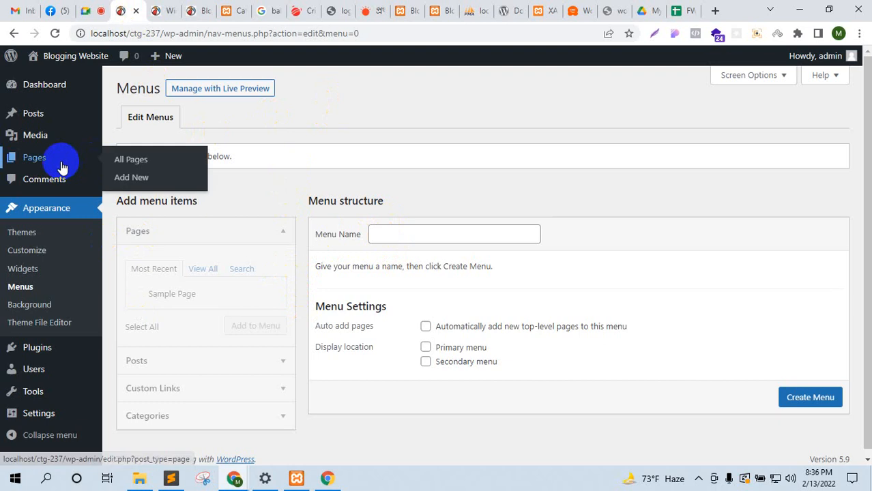
{"action": "left_click", "coordinate": [132, 179], "text": "ctrl"}
{"action": "left_click", "coordinate": [157, 8]}
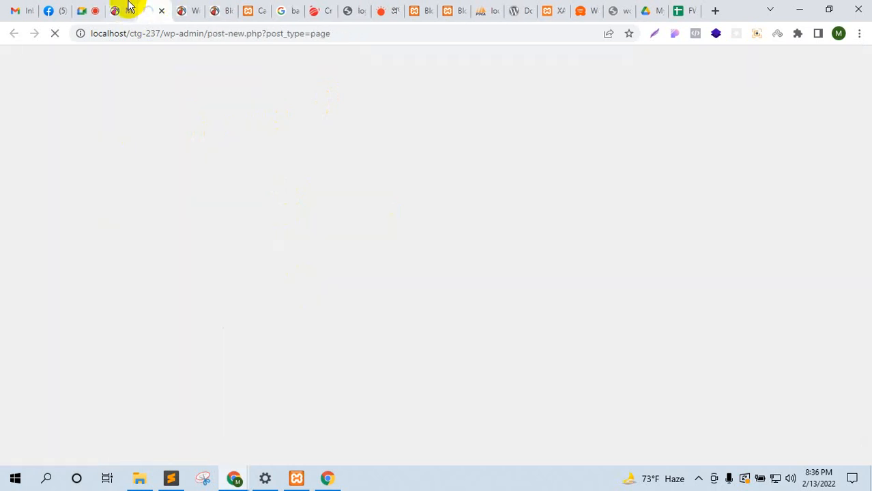
{"action": "left_click", "coordinate": [128, 7]}
{"action": "left_click", "coordinate": [158, 7]}
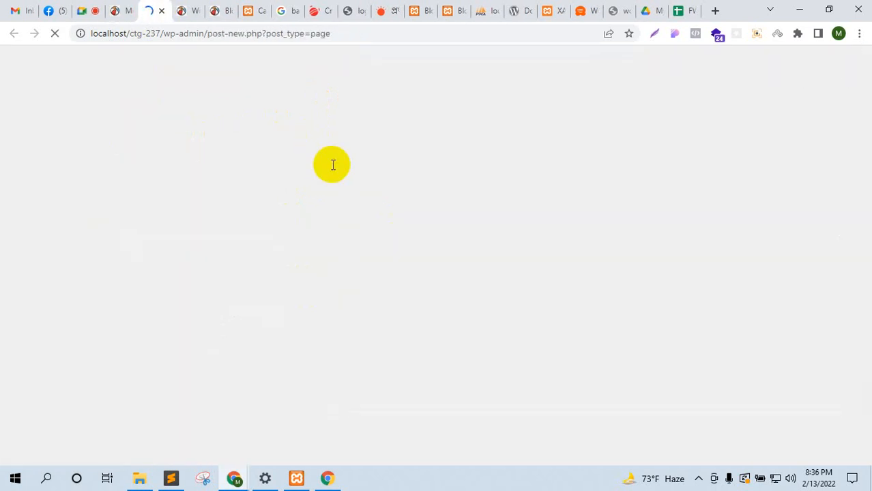
{"action": "left_click", "coordinate": [331, 168]}
{"action": "type", "text": "Home"}
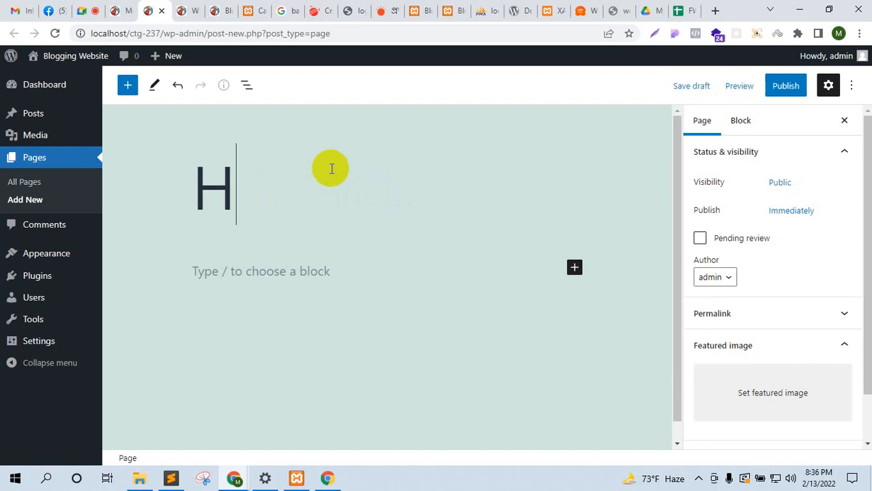
{"action": "left_click", "coordinate": [795, 85]}
{"action": "left_click", "coordinate": [769, 88]}
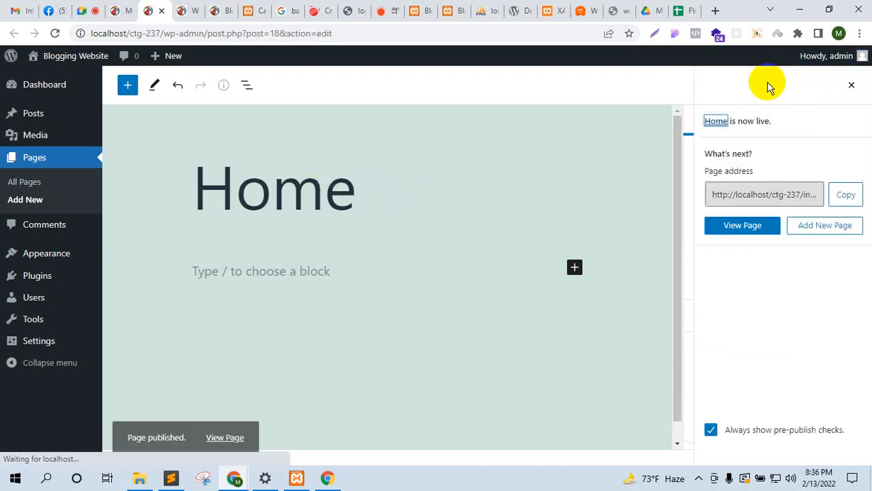
{"action": "left_click", "coordinate": [128, 11]}
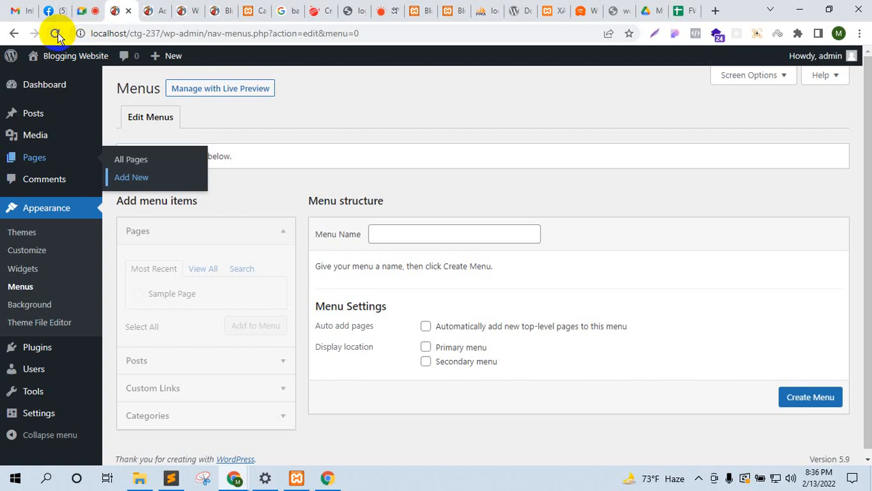
Step: Create a new menu named amr_menu
{"action": "left_click", "coordinate": [446, 239]}
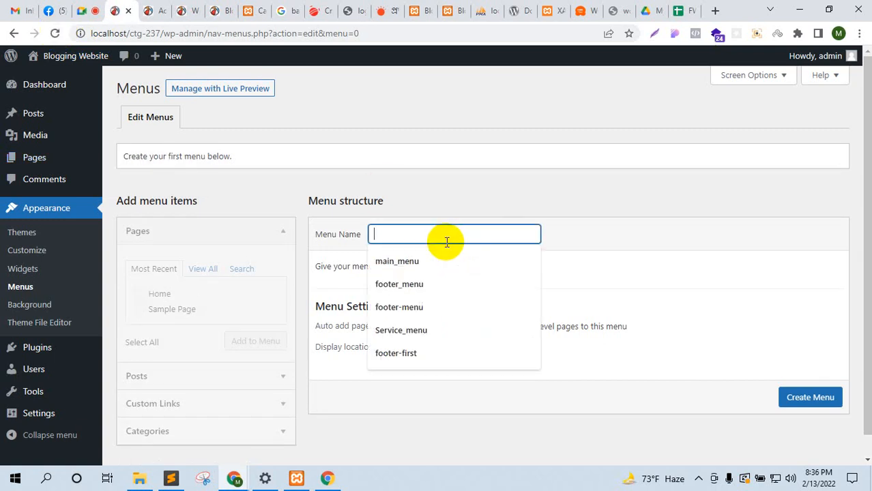
{"action": "left_click", "coordinate": [440, 263]}
{"action": "left_click_drag", "start_coordinate": [445, 238], "coordinate": [311, 230]}
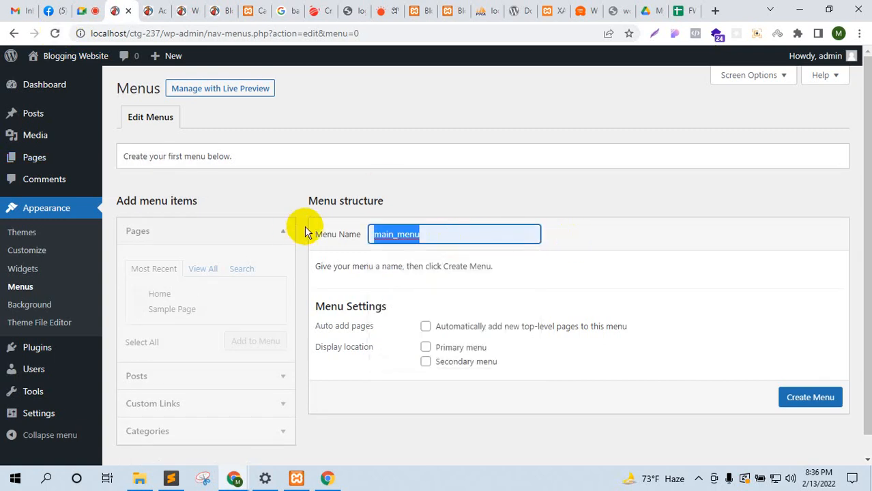
{"action": "type", "text": "amr"}
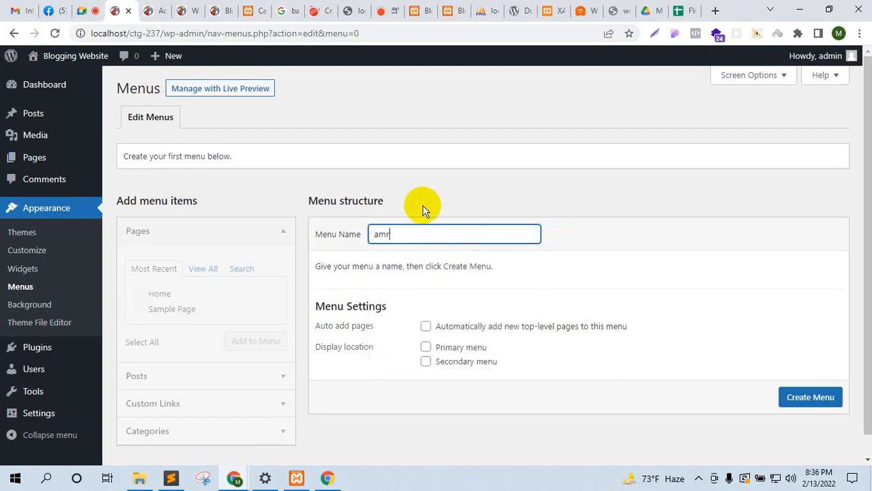
{"action": "type", "text": "_menu"}
{"action": "left_click", "coordinate": [815, 403]}
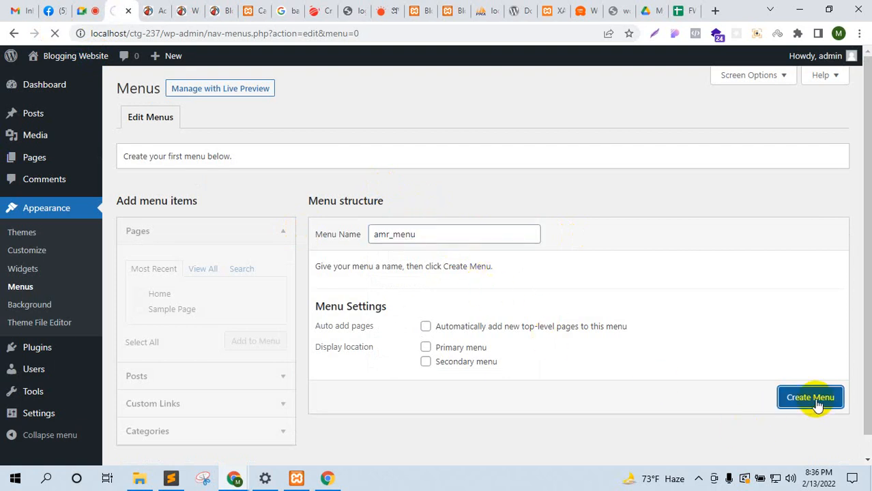
Step: Add the Home page to amr_menu and remove the duplicate Home custom link
{"action": "left_click", "coordinate": [203, 268]}
{"action": "left_click", "coordinate": [140, 298]}
{"action": "left_click", "coordinate": [247, 360]}
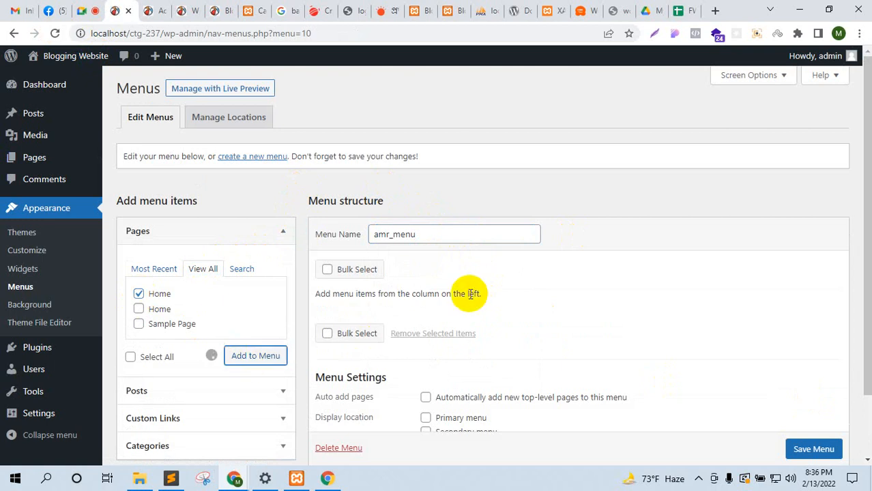
{"action": "scroll", "coordinate": [177, 310], "scroll_direction": "down", "scroll_amount": 3}
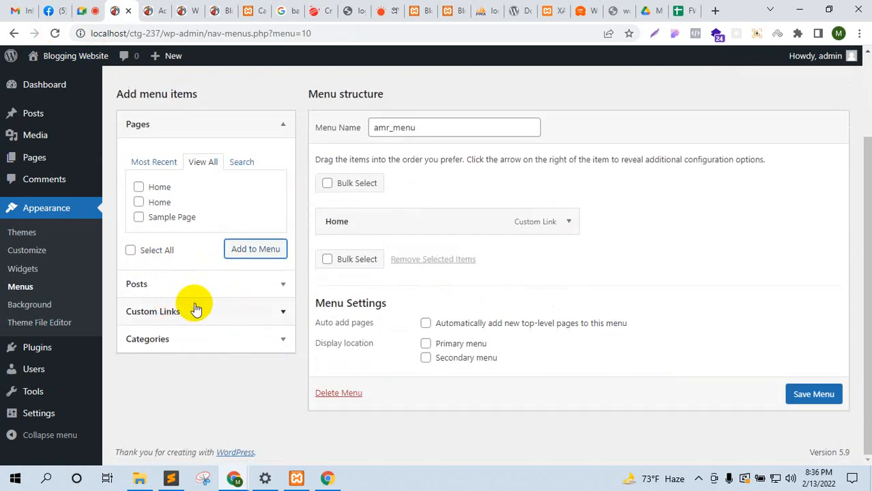
{"action": "left_click", "coordinate": [139, 202]}
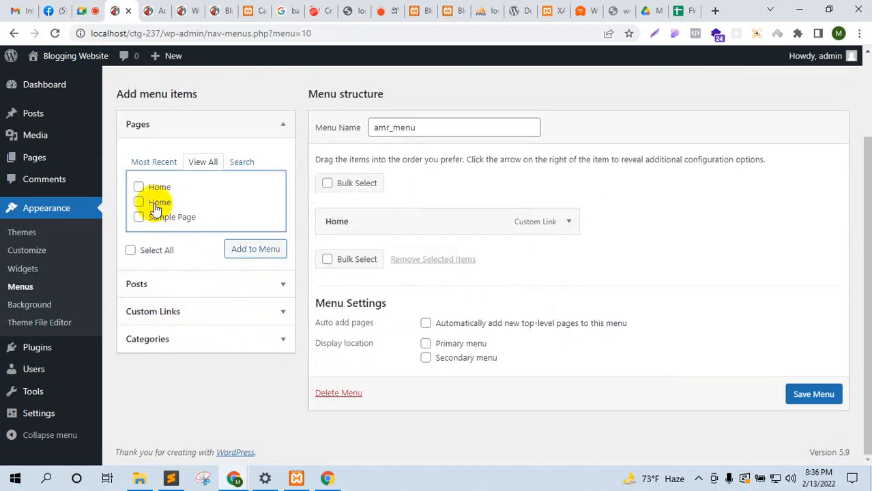
{"action": "left_click", "coordinate": [245, 250]}
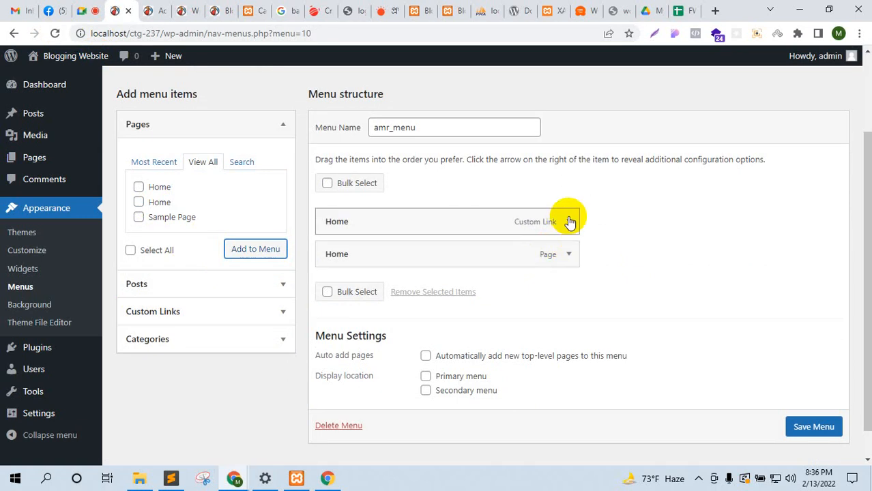
{"action": "left_click", "coordinate": [568, 222]}
{"action": "left_click", "coordinate": [337, 349]}
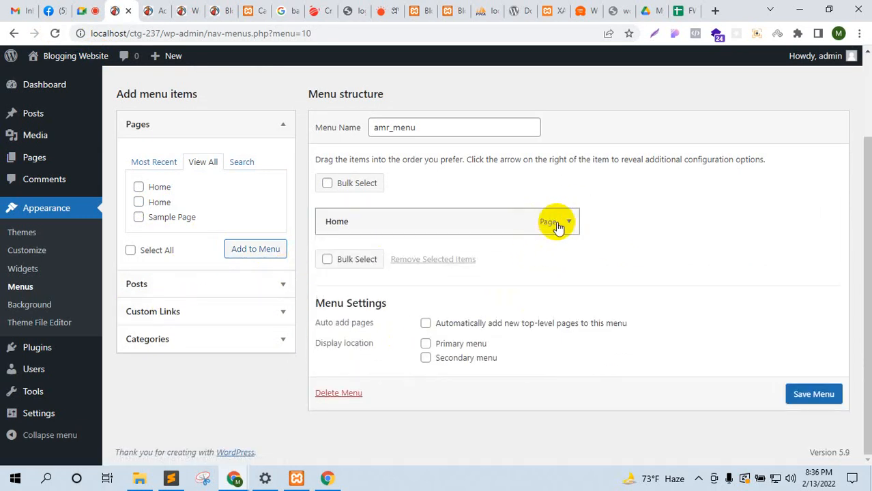
{"action": "left_click", "coordinate": [188, 337]}
Step: Add the Sports, Cricket and Football categories to amr_menu
{"action": "left_click", "coordinate": [195, 246]}
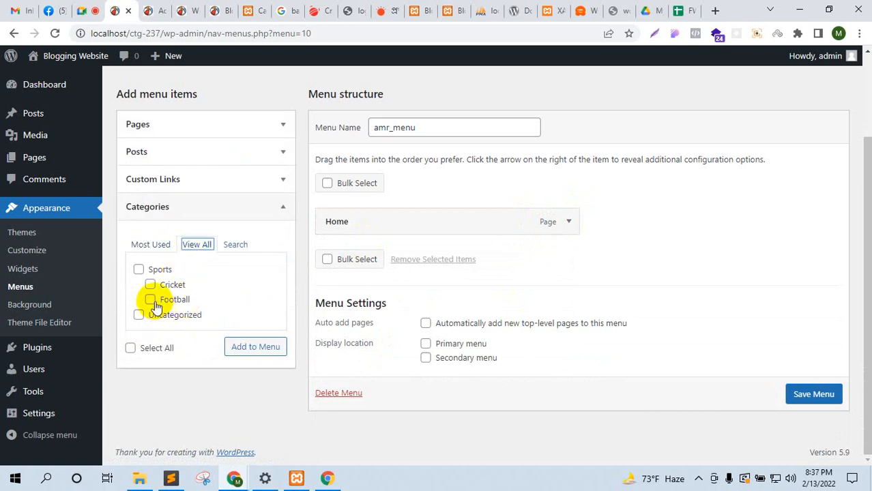
{"action": "left_click", "coordinate": [140, 270]}
{"action": "left_click", "coordinate": [150, 285]}
{"action": "left_click", "coordinate": [152, 299]}
{"action": "left_click", "coordinate": [242, 347]}
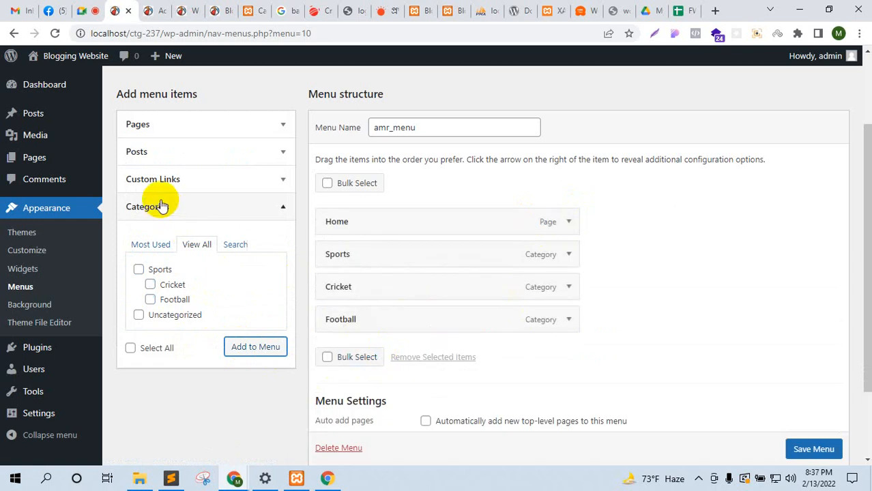
Step: Fill in a custom link with the cricket site's URL and link text 'Our Blog'
{"action": "left_click", "coordinate": [191, 187]}
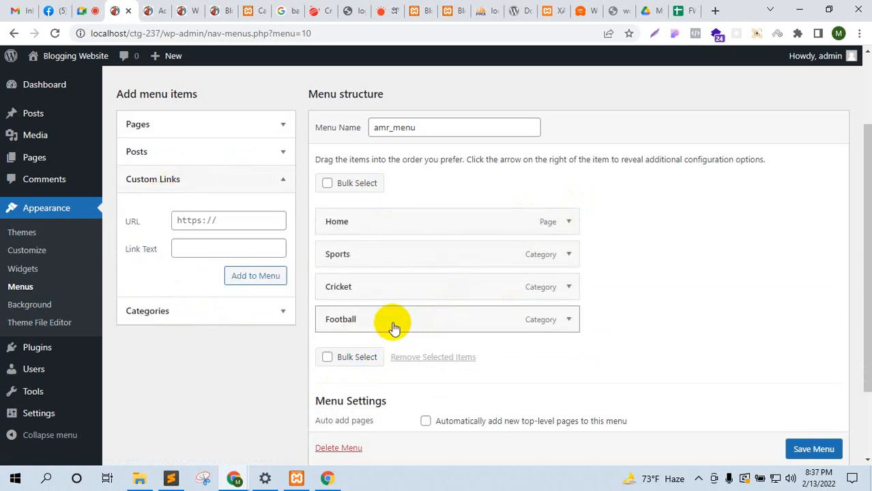
{"action": "left_click", "coordinate": [314, 11]}
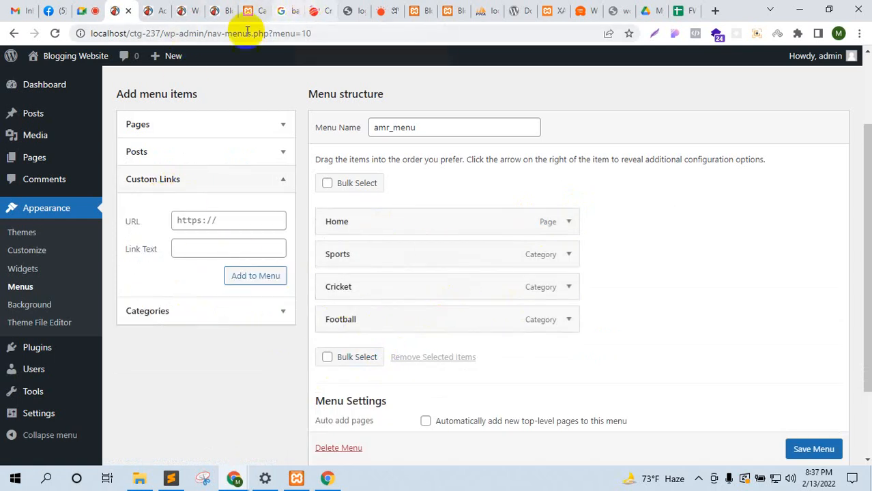
{"action": "left_click", "coordinate": [159, 33]}
{"action": "left_click", "coordinate": [115, 11]}
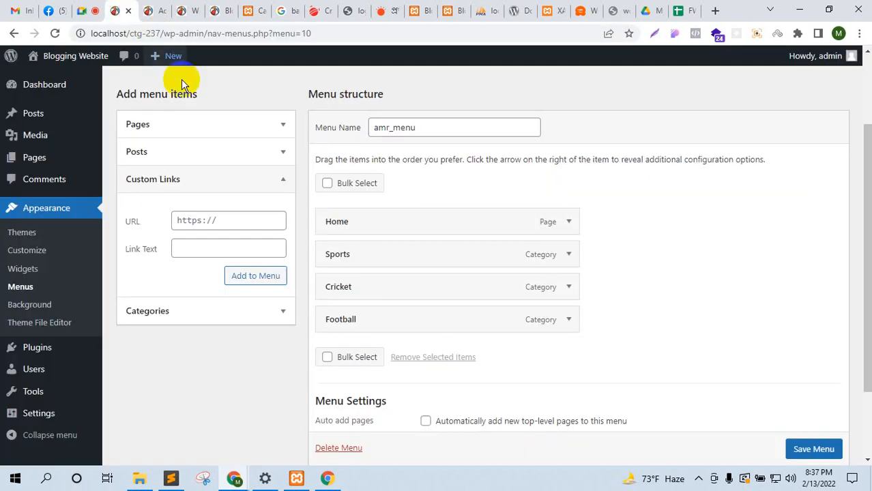
{"action": "key", "text": "ctrl+v"}
{"action": "left_click", "coordinate": [233, 247]}
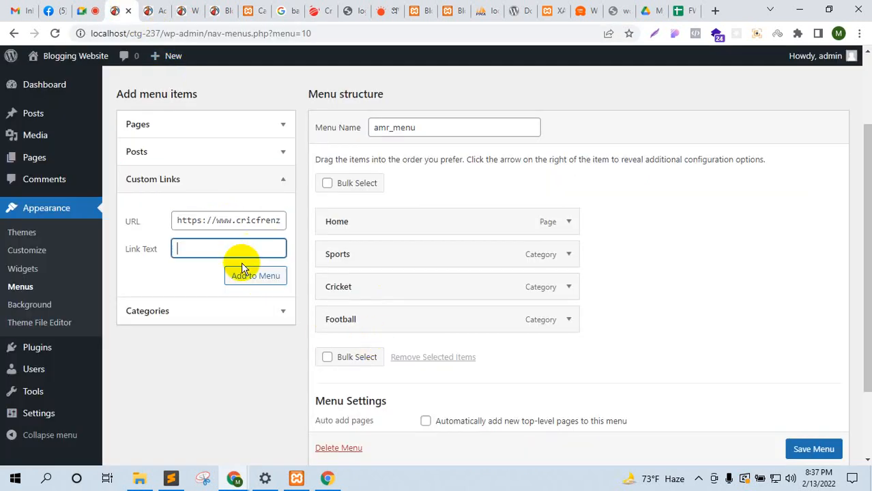
{"action": "type", "text": "Our Blog"}
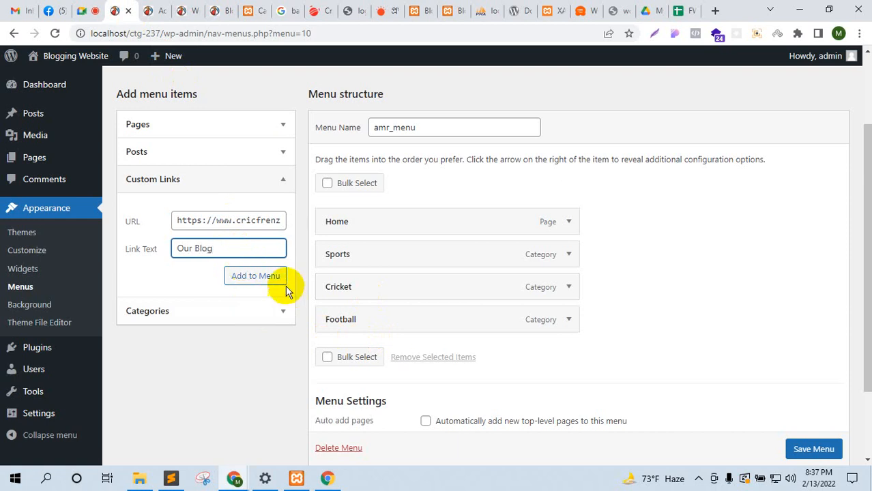
{"action": "left_click", "coordinate": [274, 276]}
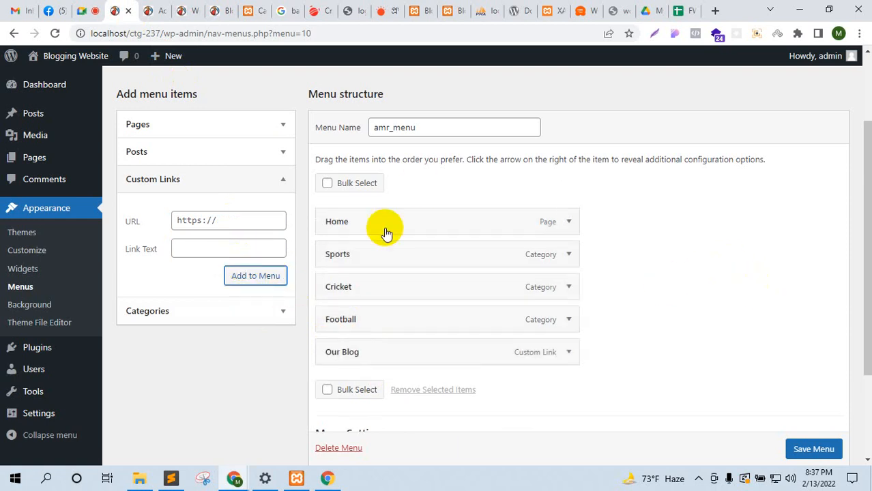
Step: Save amr_menu and look over the site's front end
{"action": "left_click", "coordinate": [813, 450]}
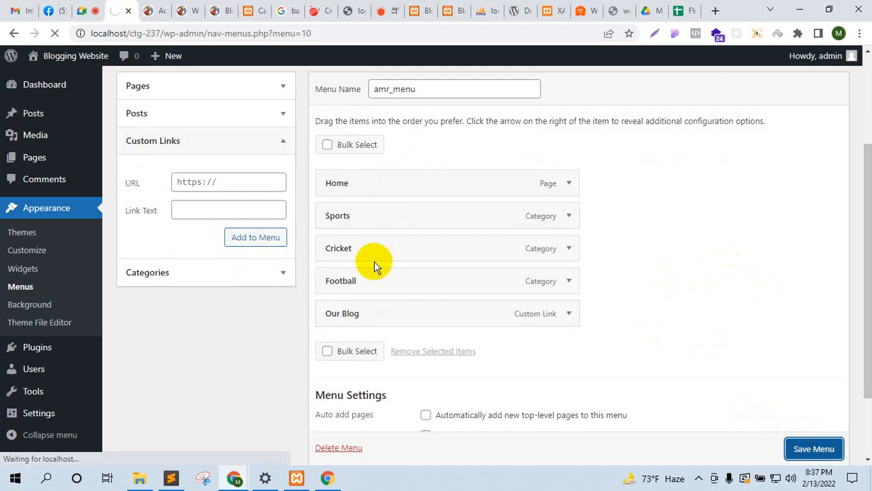
{"action": "left_click", "coordinate": [218, 7]}
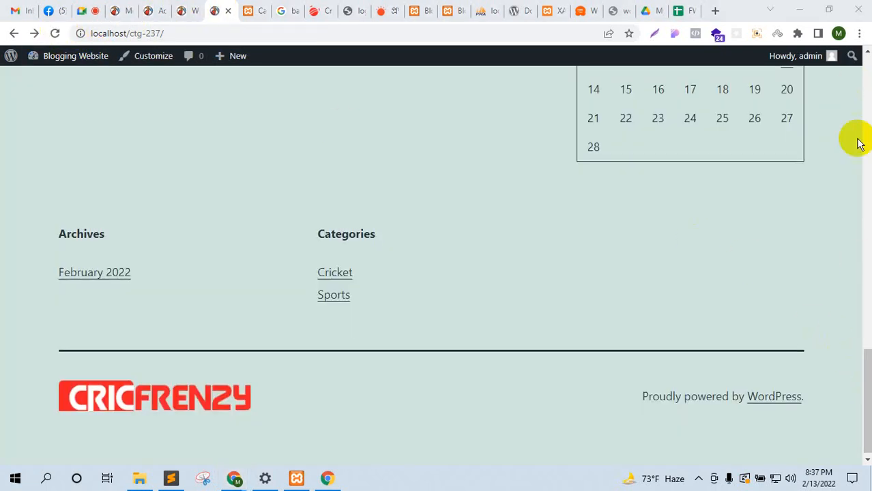
{"action": "left_click_drag", "start_coordinate": [856, 390], "coordinate": [858, 72]}
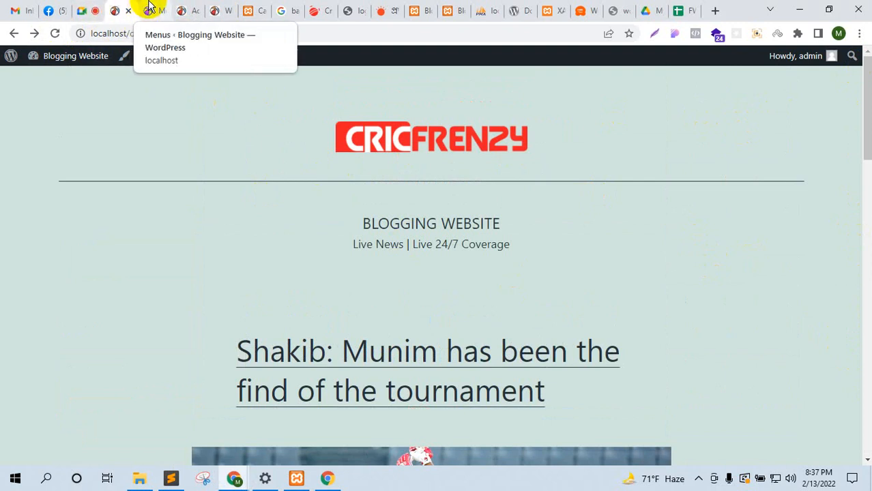
{"action": "left_click", "coordinate": [83, 7]}
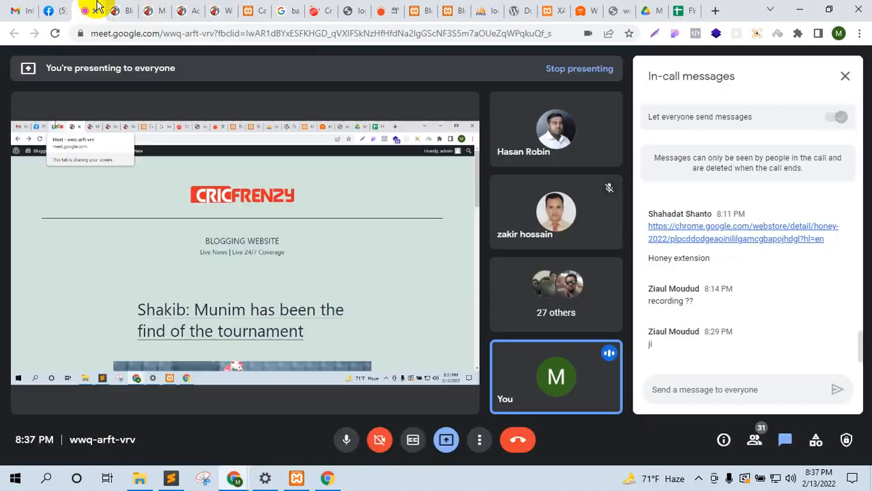
{"action": "left_click", "coordinate": [115, 9]}
{"action": "left_click", "coordinate": [162, 6]}
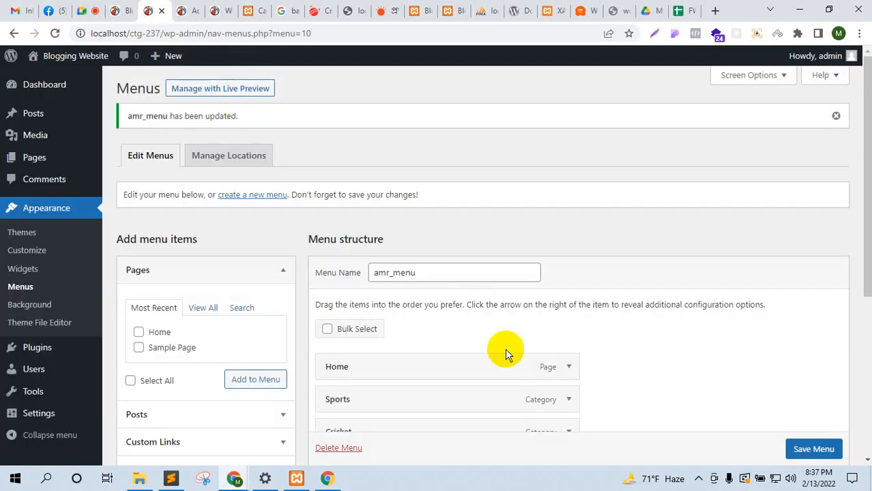
Step: Set amr_menu as the Primary menu, save, and reload the site to see it
{"action": "scroll", "coordinate": [504, 352], "scroll_direction": "down", "scroll_amount": 3}
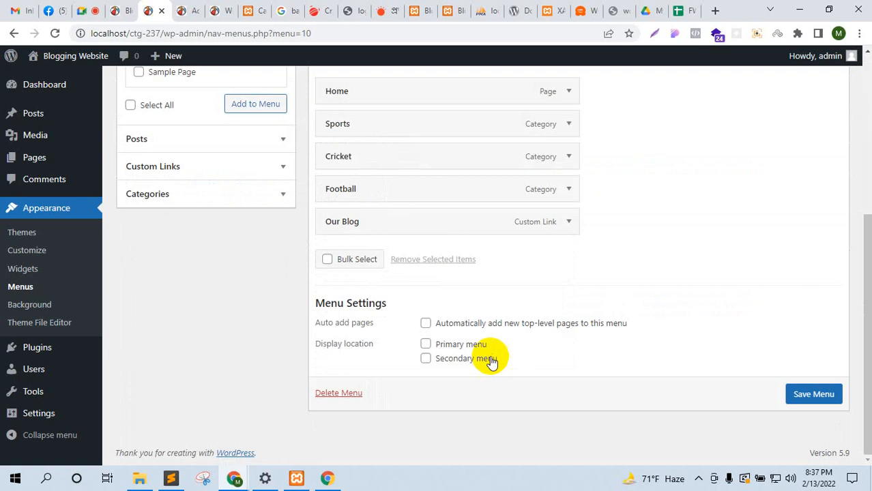
{"action": "left_click", "coordinate": [426, 344]}
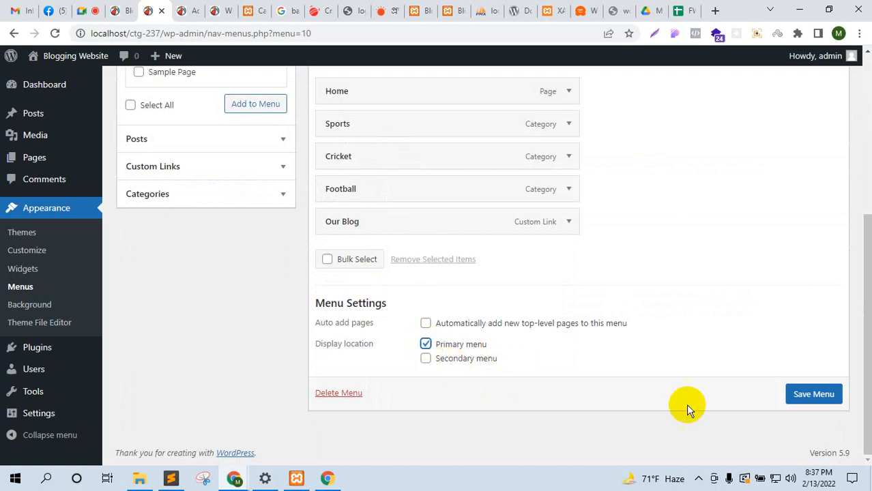
{"action": "left_click", "coordinate": [813, 393]}
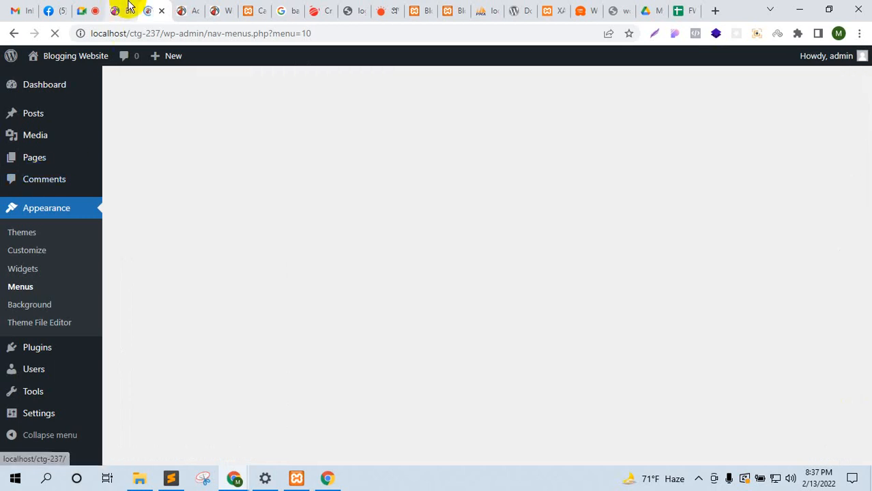
{"action": "left_click", "coordinate": [120, 10]}
{"action": "left_click", "coordinate": [55, 33]}
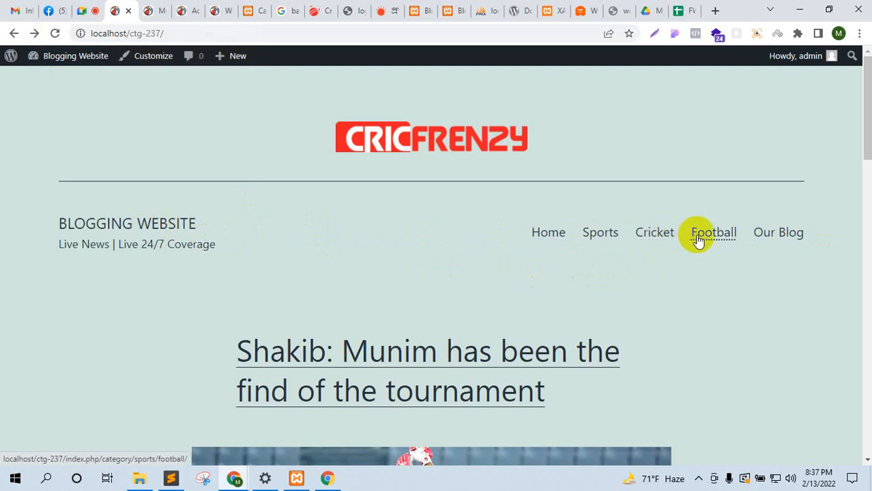
{"action": "left_click", "coordinate": [151, 9]}
{"action": "scroll", "coordinate": [382, 239], "scroll_direction": "down", "scroll_amount": 3}
Step: Move Cricket above Sports, nest Sports under Cricket, and save the menu
{"action": "left_click_drag", "start_coordinate": [356, 242], "coordinate": [352, 209]}
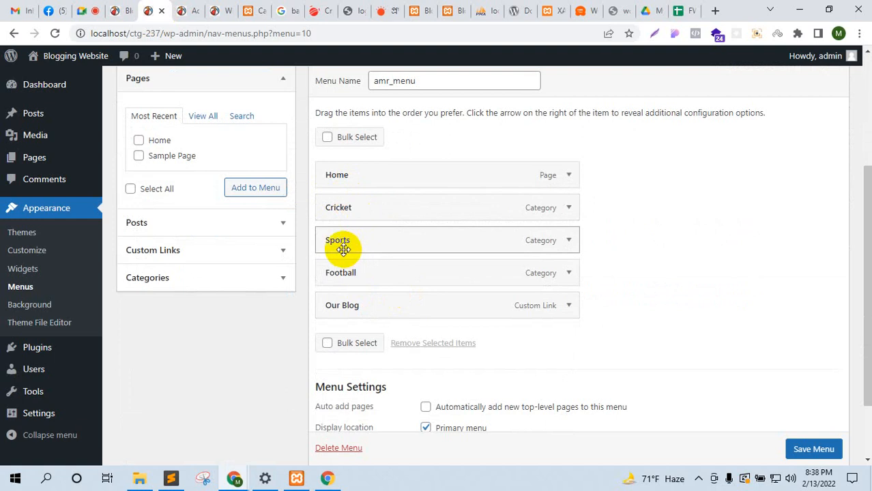
{"action": "left_click_drag", "start_coordinate": [345, 245], "coordinate": [377, 274]}
{"action": "left_click", "coordinate": [813, 450]}
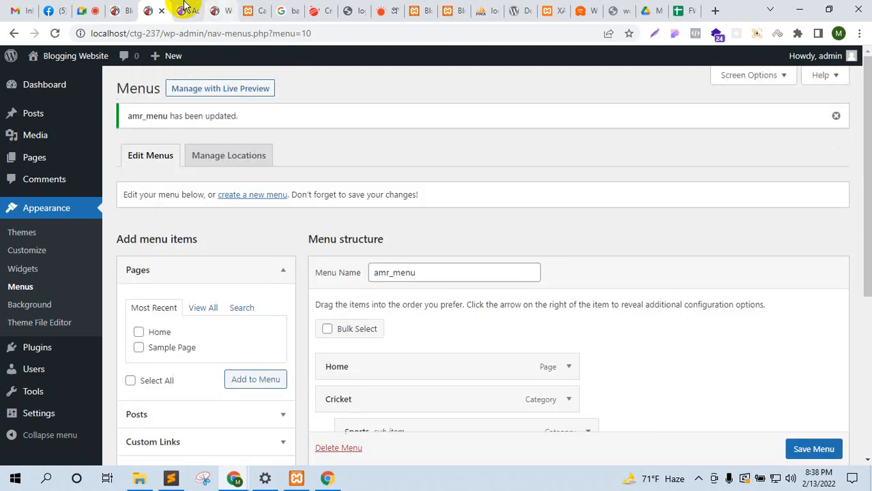
Step: View the live front page showing the nested Cricket menu
{"action": "left_click", "coordinate": [183, 9]}
{"action": "left_click", "coordinate": [247, 8]}
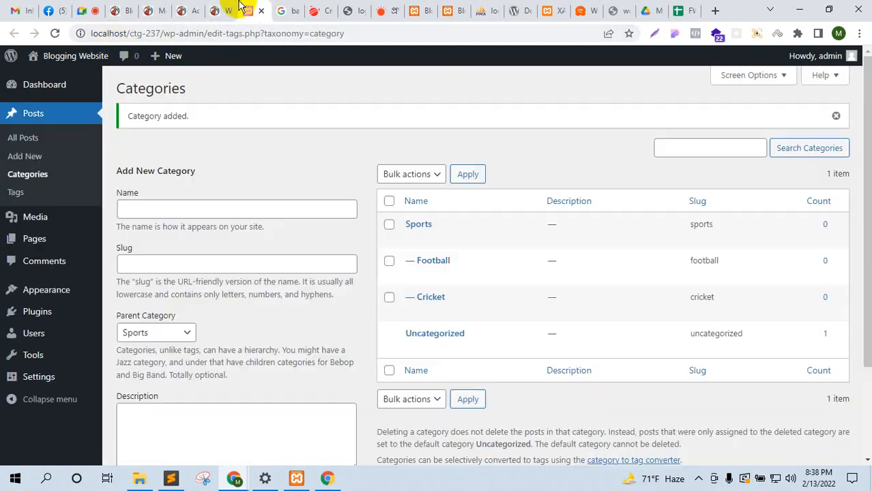
{"action": "left_click", "coordinate": [231, 7]}
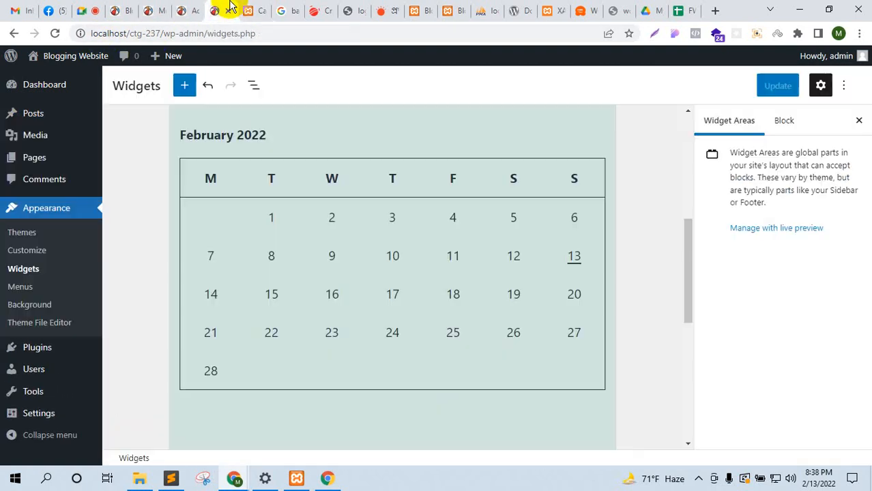
{"action": "left_click", "coordinate": [121, 9]}
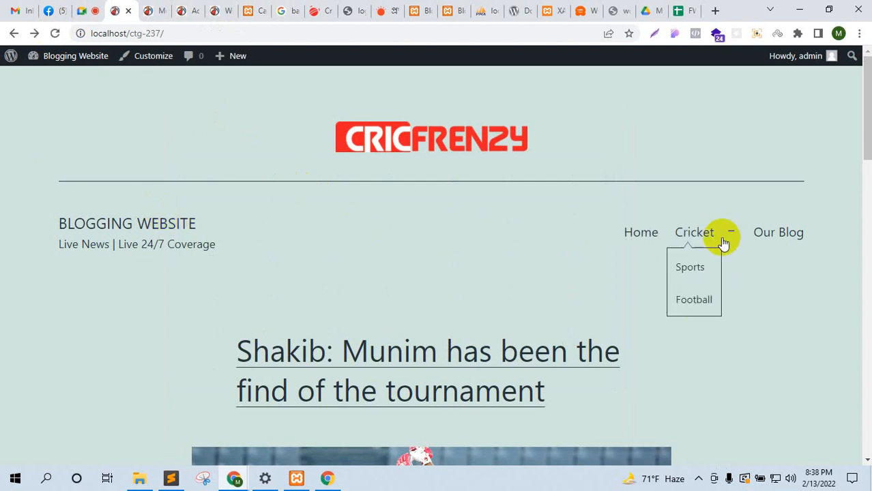
{"action": "scroll", "coordinate": [478, 341], "scroll_direction": "down", "scroll_amount": 7}
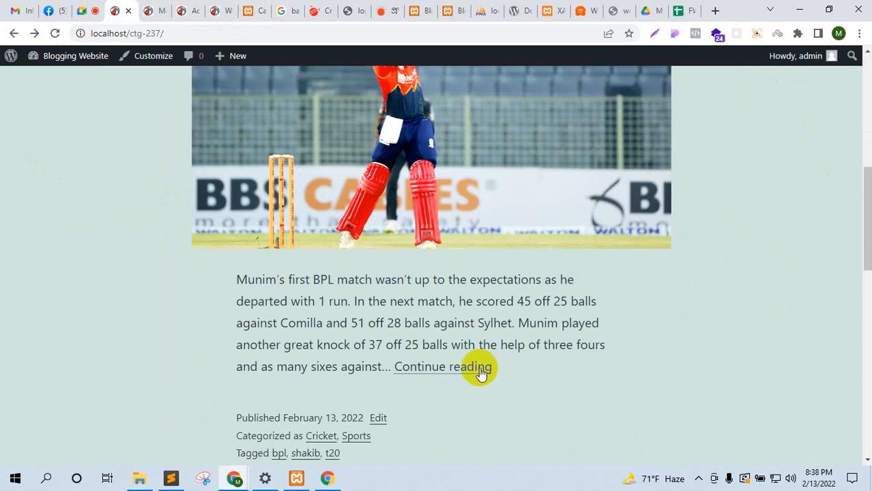
{"action": "scroll", "coordinate": [480, 366], "scroll_direction": "up", "scroll_amount": 7}
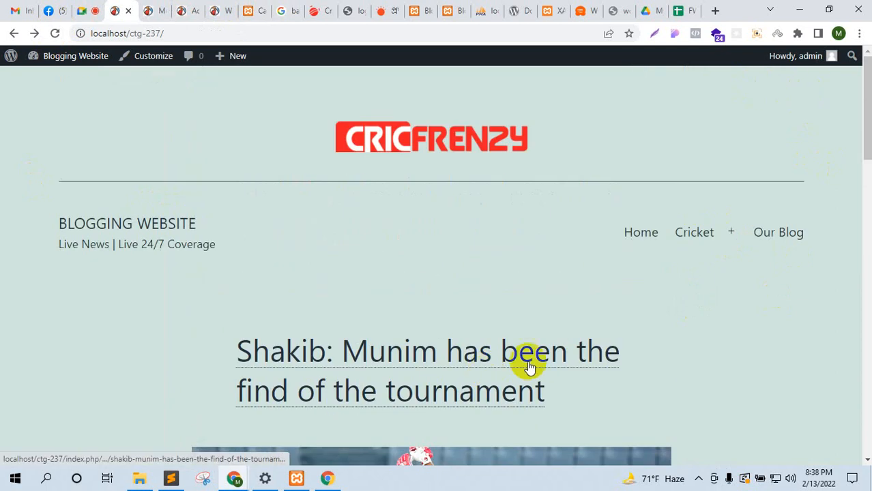
{"action": "left_click", "coordinate": [829, 10]}
{"action": "scroll", "coordinate": [409, 276], "scroll_direction": "down", "scroll_amount": 4}
{"action": "scroll", "coordinate": [410, 276], "scroll_direction": "up", "scroll_amount": 3}
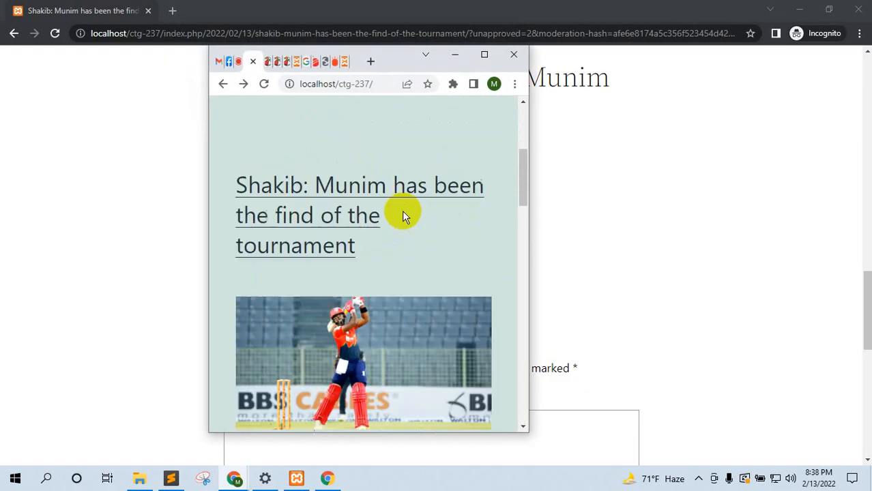
{"action": "scroll", "coordinate": [440, 359], "scroll_direction": "down", "scroll_amount": 6}
{"action": "scroll", "coordinate": [440, 359], "scroll_direction": "down", "scroll_amount": 8}
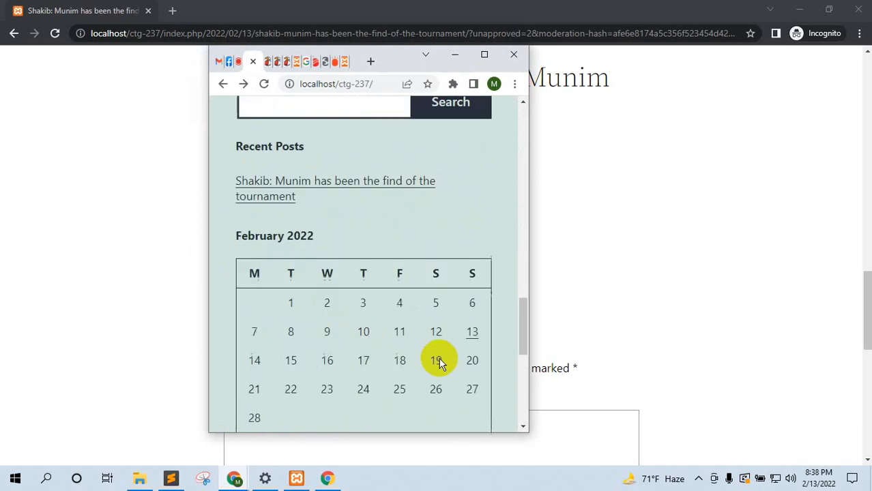
{"action": "scroll", "coordinate": [438, 362], "scroll_direction": "up", "scroll_amount": 5}
{"action": "scroll", "coordinate": [435, 357], "scroll_direction": "down", "scroll_amount": 8}
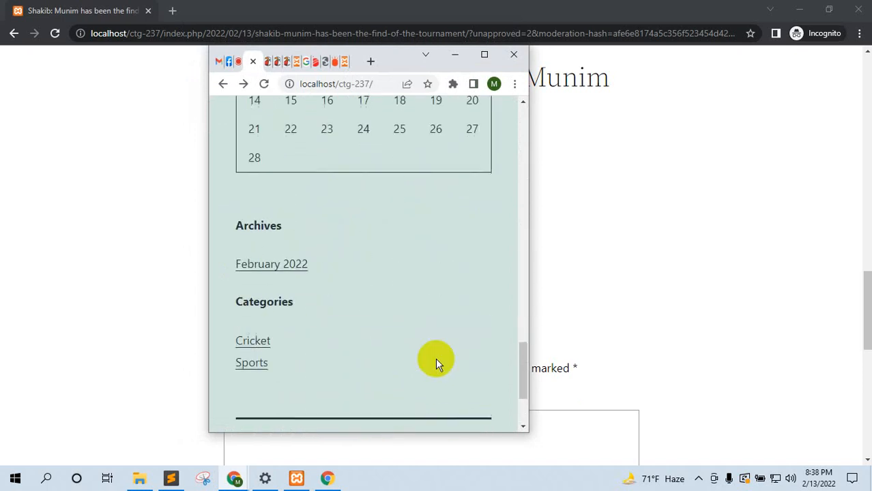
{"action": "scroll", "coordinate": [435, 358], "scroll_direction": "up", "scroll_amount": 14}
{"action": "scroll", "coordinate": [435, 357], "scroll_direction": "up", "scroll_amount": 4}
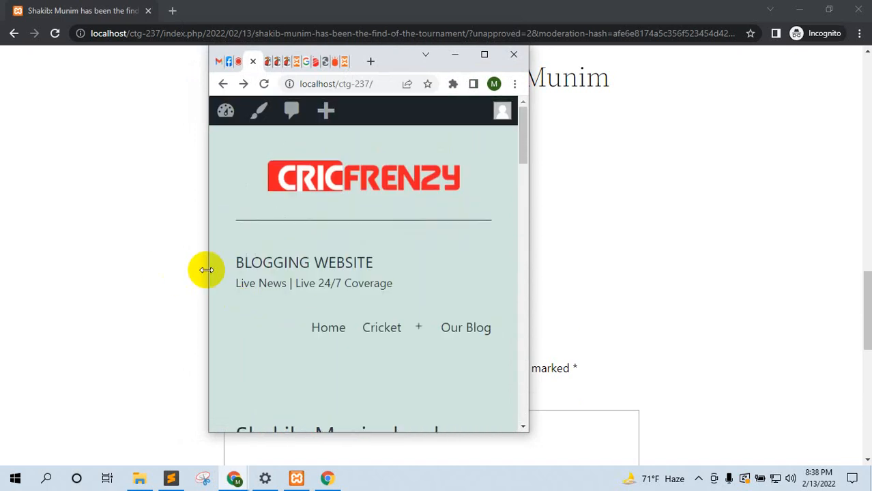
{"action": "mouse_move", "coordinate": [208, 270]}
{"action": "left_mouse_down"}
{"action": "mouse_move", "coordinate": [68, 245]}
{"action": "mouse_move", "coordinate": [213, 272]}
{"action": "left_mouse_up"}
{"action": "scroll", "coordinate": [409, 321], "scroll_direction": "down", "scroll_amount": 6}
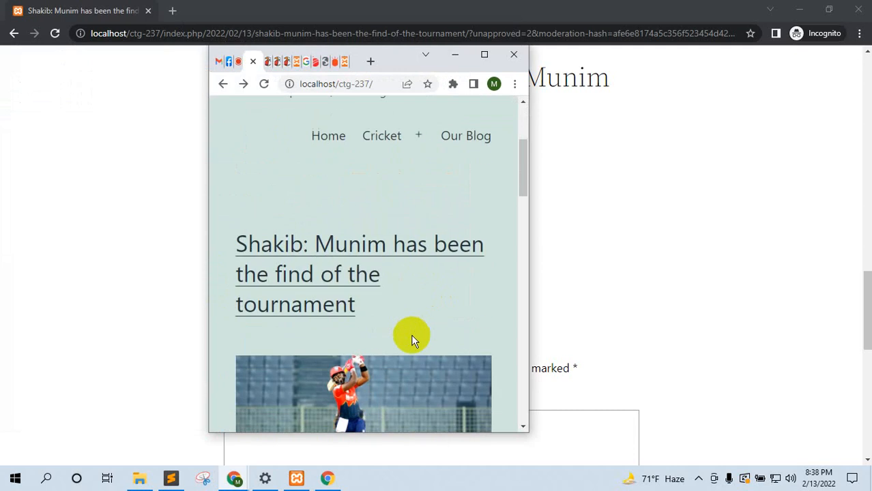
{"action": "left_click_drag", "start_coordinate": [530, 318], "coordinate": [529, 300]}
{"action": "scroll", "coordinate": [423, 300], "scroll_direction": "up", "scroll_amount": 2}
{"action": "scroll", "coordinate": [437, 303], "scroll_direction": "up", "scroll_amount": 5}
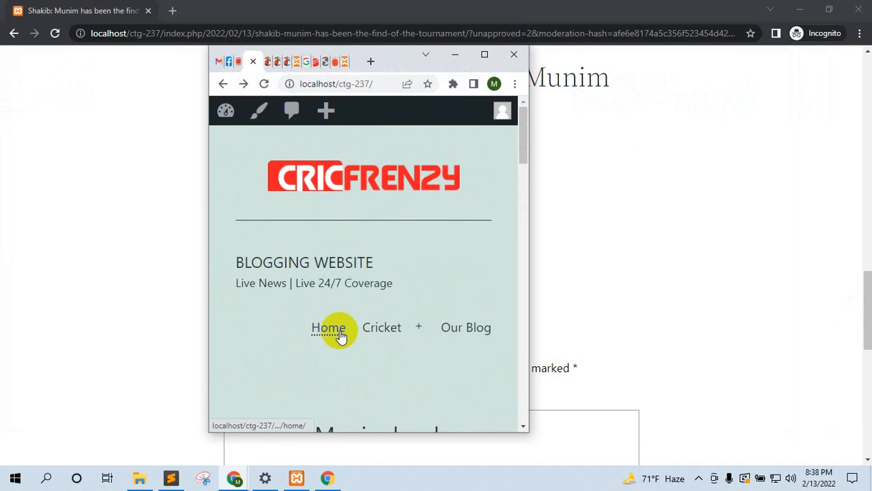
{"action": "mouse_move", "coordinate": [388, 340]}
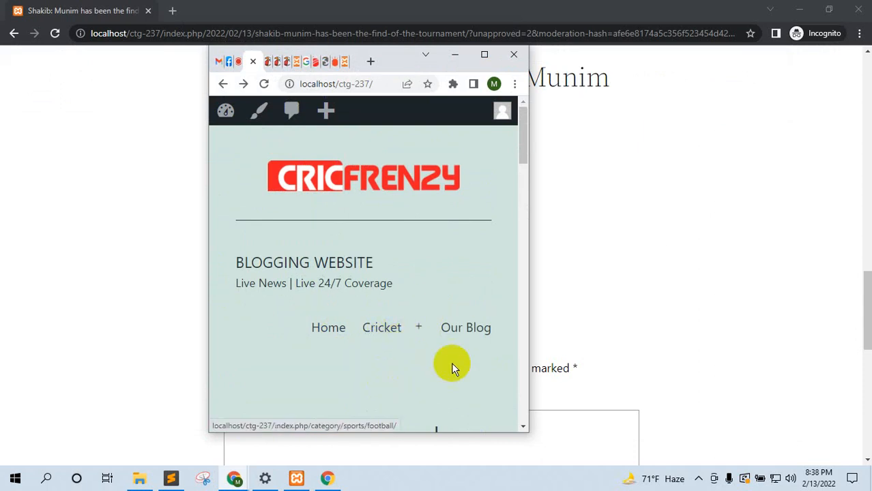
{"action": "scroll", "coordinate": [453, 371], "scroll_direction": "down", "scroll_amount": 10}
{"action": "scroll", "coordinate": [455, 384], "scroll_direction": "down", "scroll_amount": 10}
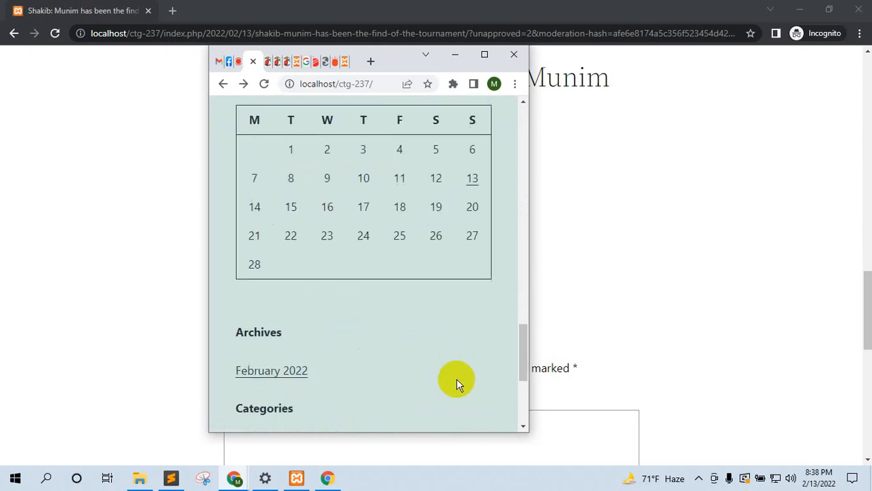
{"action": "scroll", "coordinate": [457, 382], "scroll_direction": "up", "scroll_amount": 6}
{"action": "scroll", "coordinate": [457, 382], "scroll_direction": "up", "scroll_amount": 10}
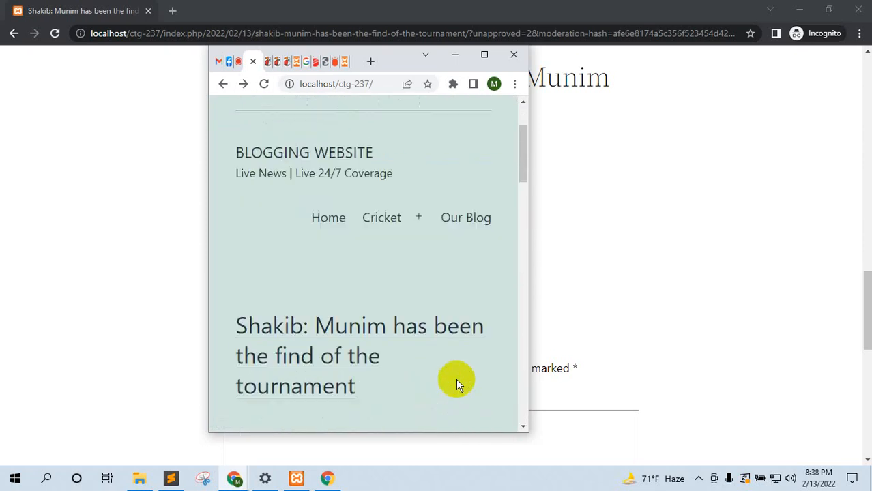
{"action": "left_click", "coordinate": [483, 55]}
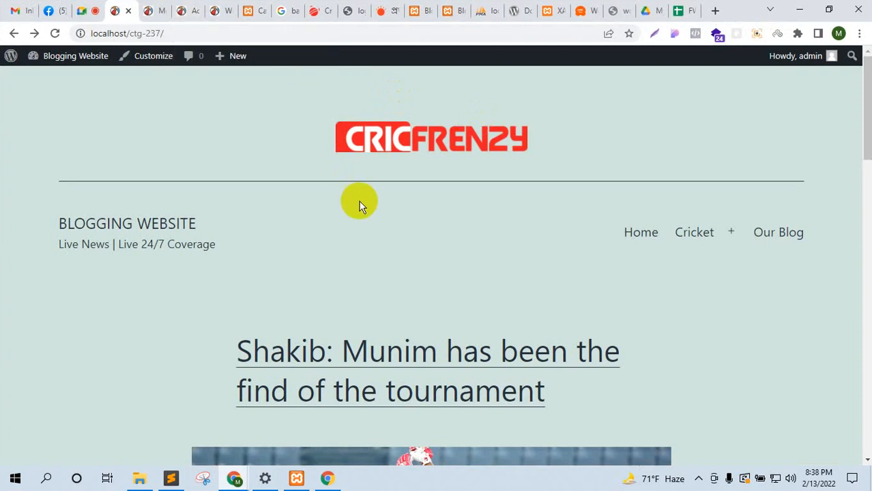
Step: Scroll to the site footer, check the Menus page, and select the 'Proudly powered by WordPress.' credit
{"action": "scroll", "coordinate": [358, 224], "scroll_direction": "down", "scroll_amount": 15}
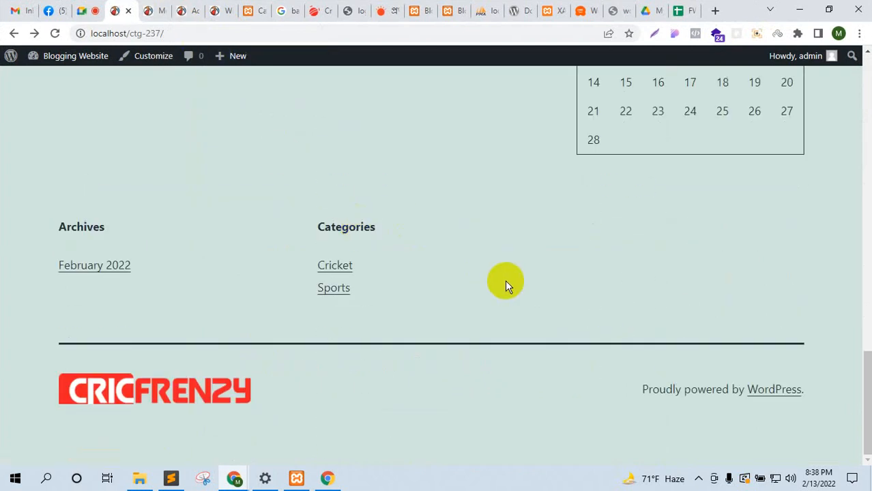
{"action": "left_click", "coordinate": [154, 11]}
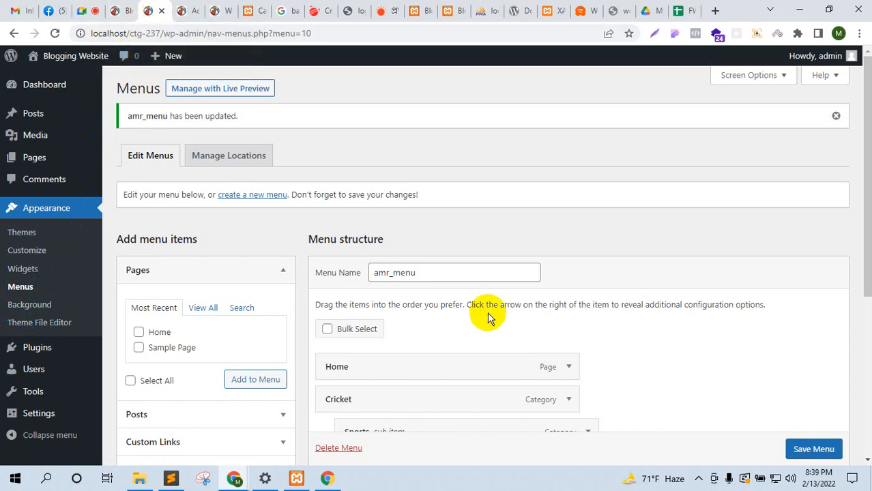
{"action": "scroll", "coordinate": [487, 317], "scroll_direction": "down", "scroll_amount": 4}
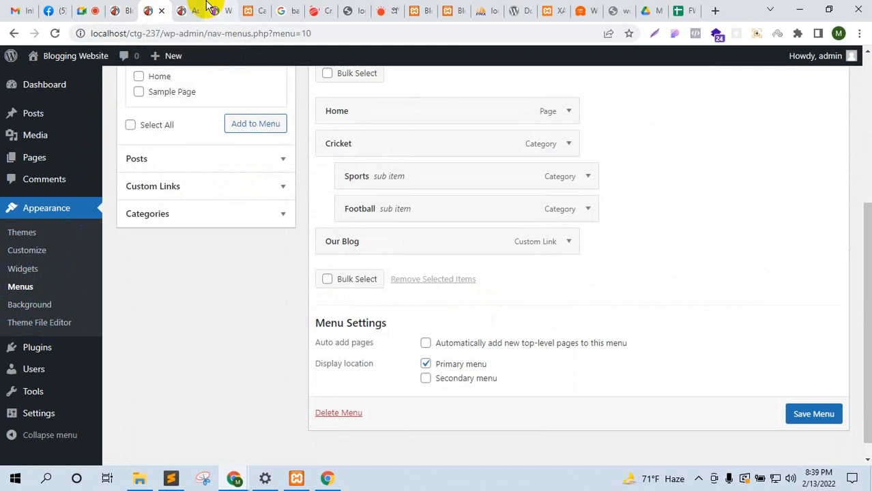
{"action": "left_click", "coordinate": [128, 7]}
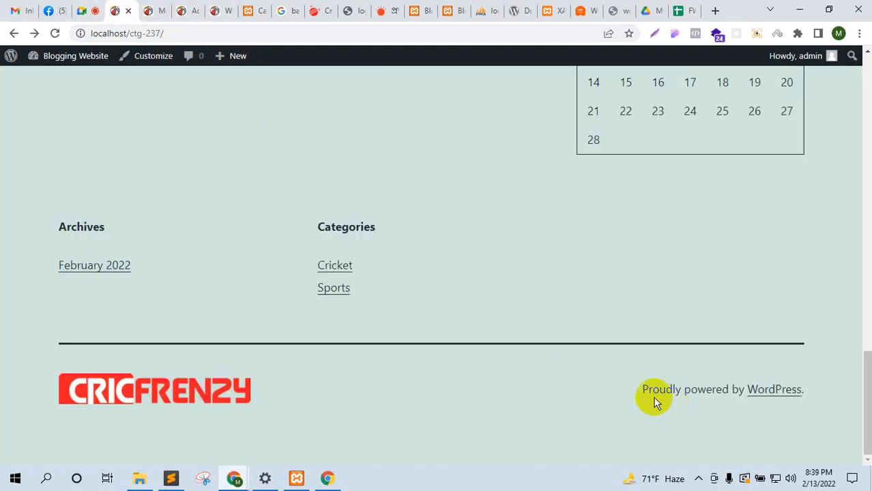
{"action": "left_click_drag", "start_coordinate": [638, 393], "coordinate": [810, 391]}
{"action": "left_click", "coordinate": [573, 396]}
Step: Mute the microphone in the Google Meet call and pause the screen recording
{"action": "left_click", "coordinate": [86, 9]}
{"action": "left_click", "coordinate": [344, 438]}
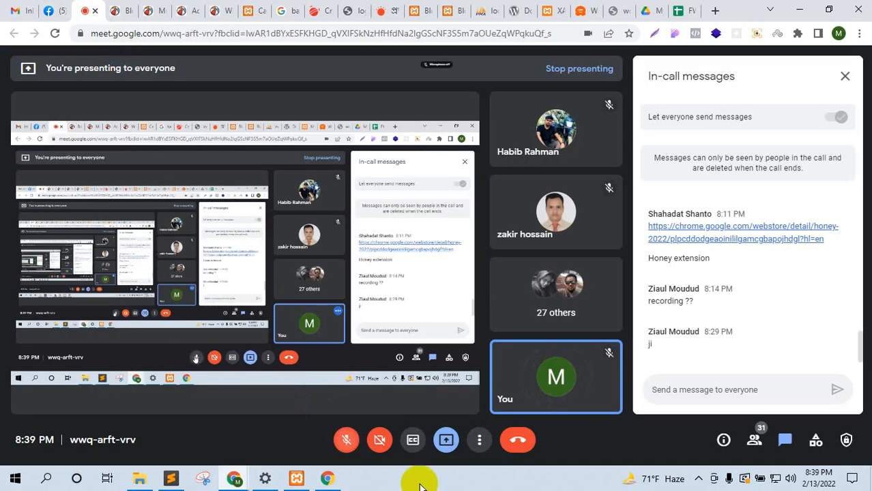
{"action": "left_click", "coordinate": [697, 480]}
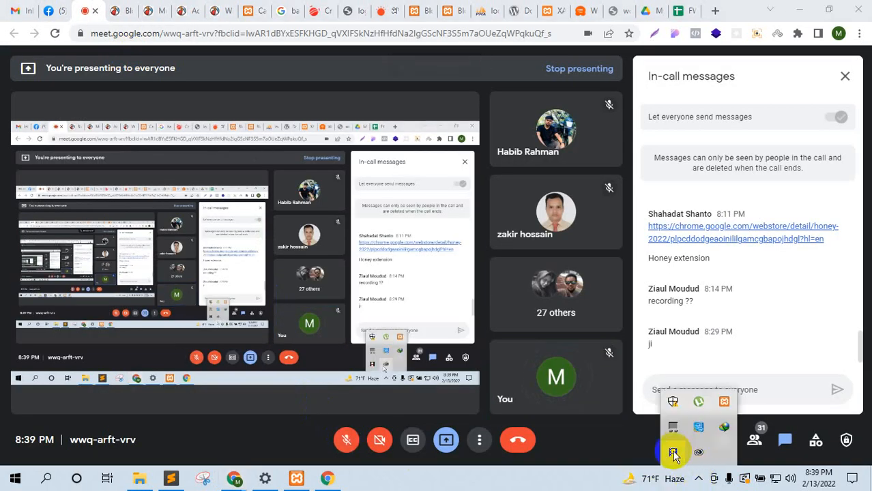
{"action": "left_click", "coordinate": [675, 452]}
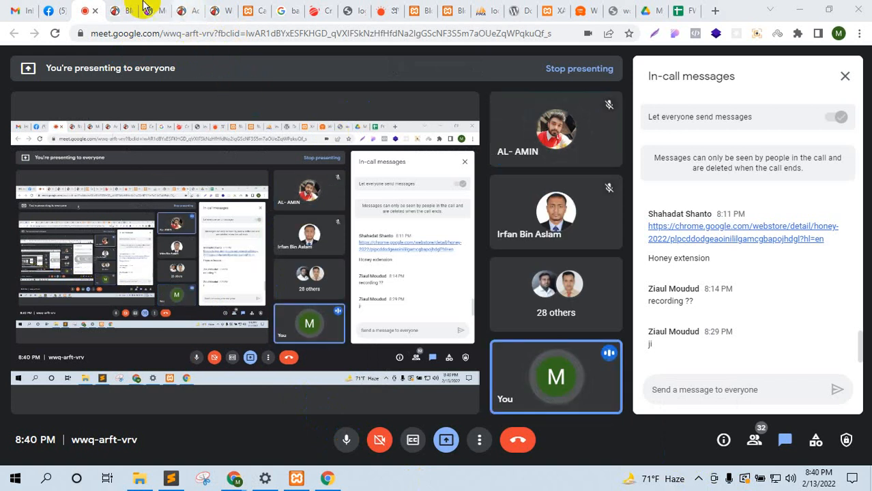
{"action": "left_click", "coordinate": [121, 10]}
{"action": "scroll", "coordinate": [356, 225], "scroll_direction": "up", "scroll_amount": 3}
{"action": "scroll", "coordinate": [384, 236], "scroll_direction": "down", "scroll_amount": 3}
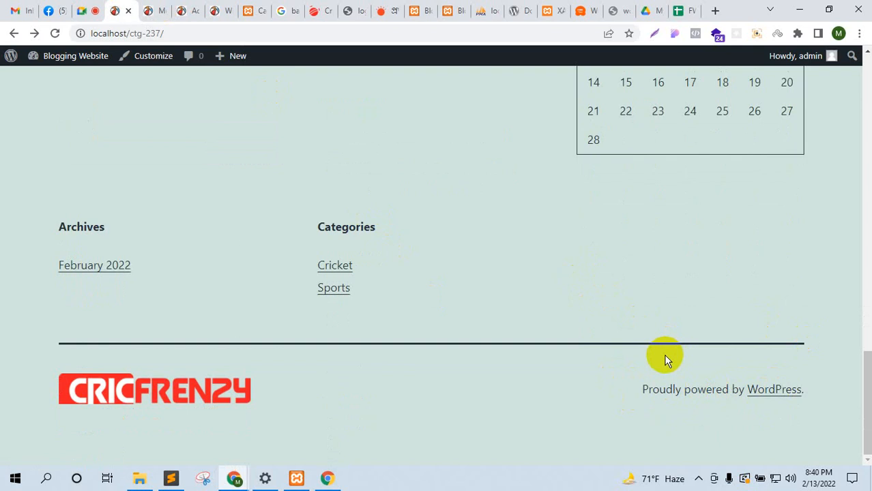
Step: Inspect the footer's powered-by block in Chrome DevTools
{"action": "right_click", "coordinate": [655, 321]}
{"action": "key", "text": "Escape"}
{"action": "scroll", "coordinate": [596, 170], "scroll_direction": "down", "scroll_amount": 3}
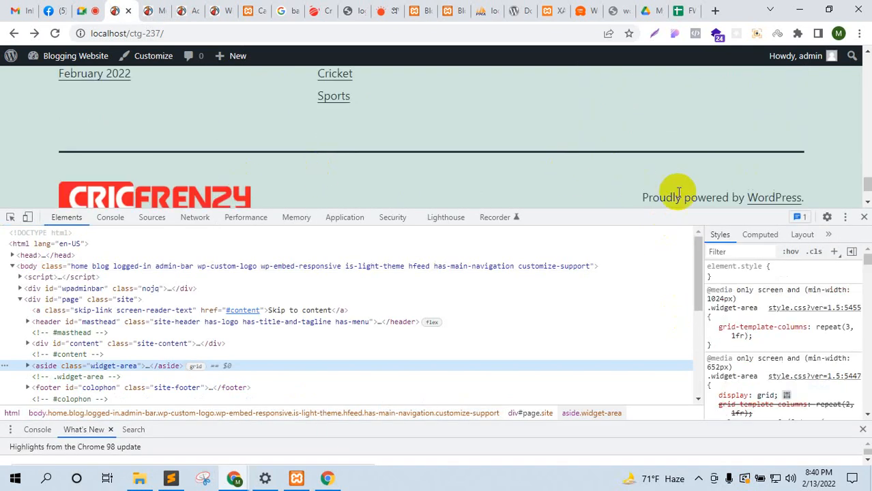
{"action": "left_click", "coordinate": [10, 219]}
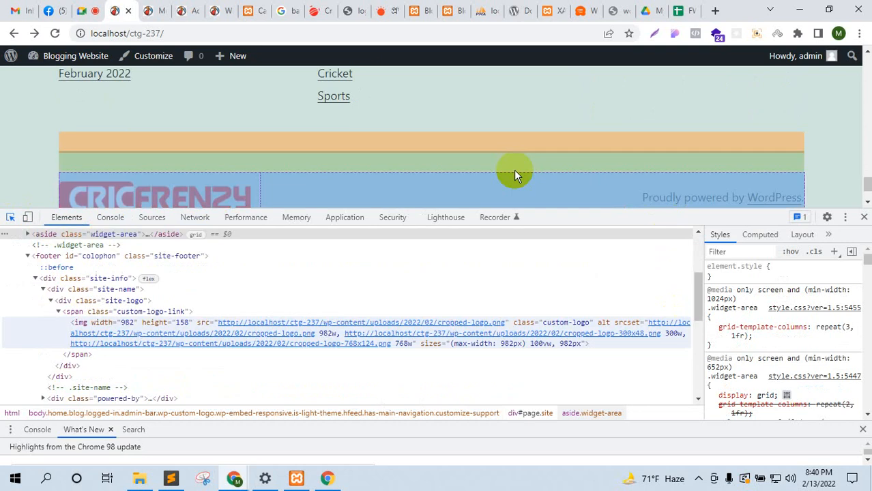
{"action": "left_click", "coordinate": [686, 199]}
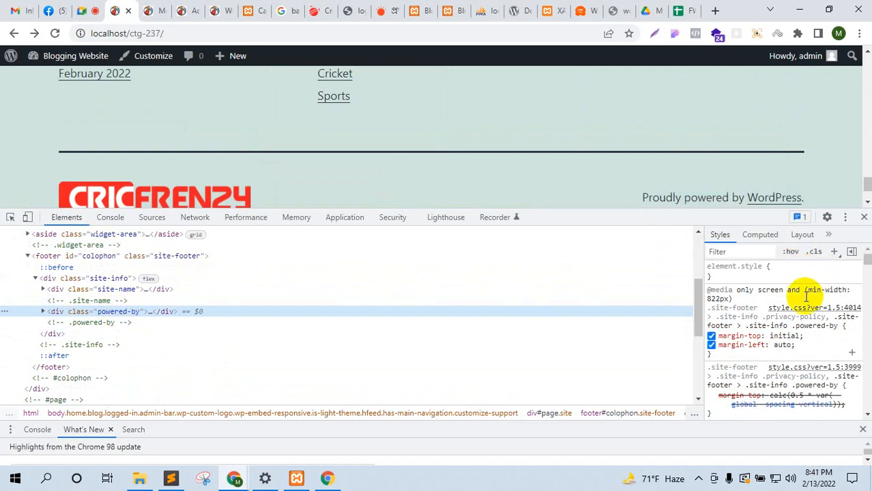
{"action": "scroll", "coordinate": [798, 344], "scroll_direction": "down", "scroll_amount": 3}
{"action": "scroll", "coordinate": [798, 345], "scroll_direction": "up", "scroll_amount": 3}
Step: Add a .powered-by style rule with display: none in the Styles pane
{"action": "left_click", "coordinate": [834, 251]}
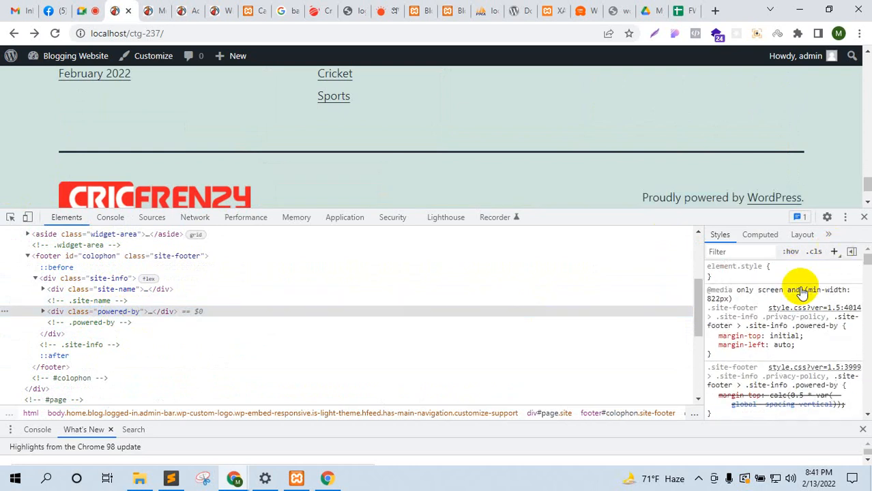
{"action": "left_click", "coordinate": [760, 309]}
{"action": "left_click", "coordinate": [756, 304]}
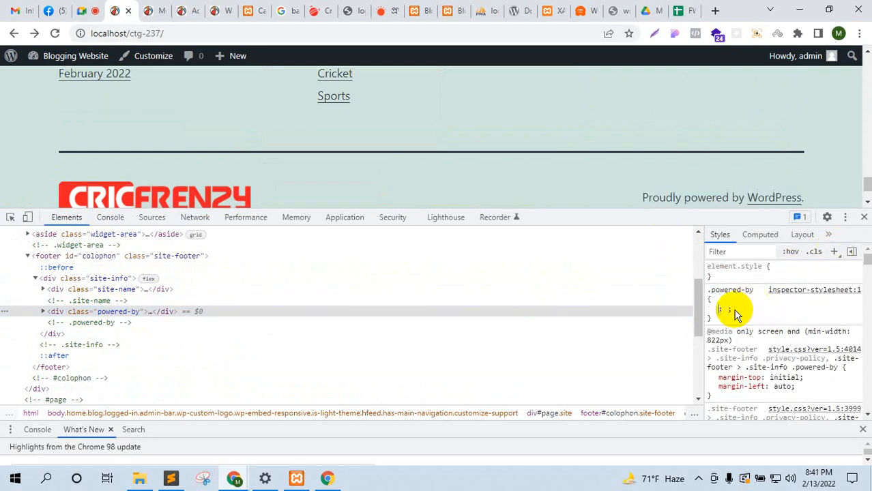
{"action": "type", "text": "display: ;"}
{"action": "key", "text": "Return"}
{"action": "type", "text": "none;"}
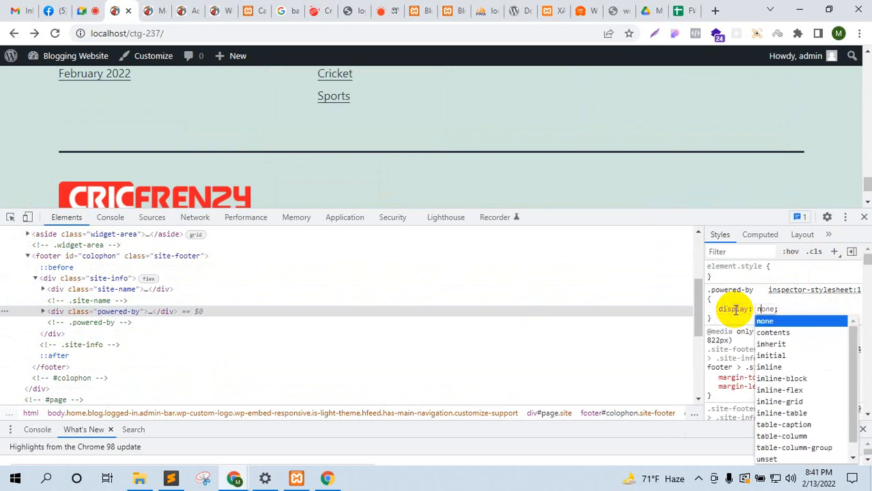
{"action": "left_click", "coordinate": [781, 311]}
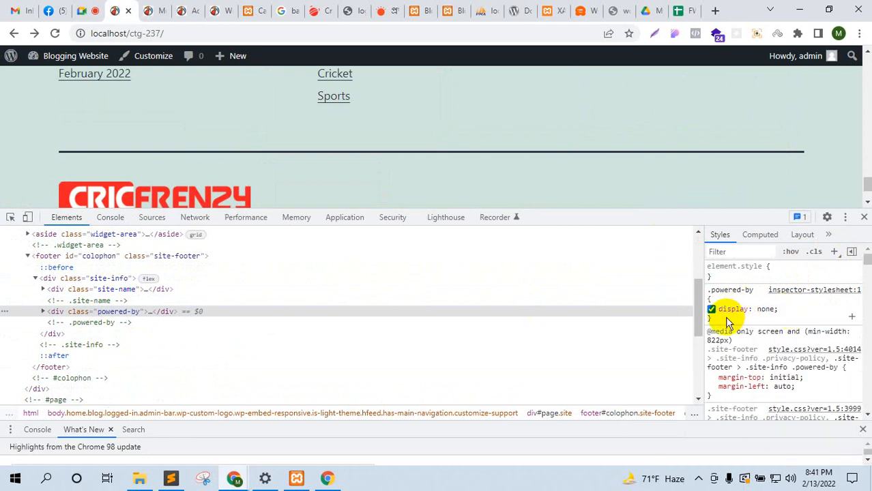
Step: Copy the display: none rule, close DevTools and reload the page
{"action": "left_click_drag", "start_coordinate": [726, 318], "coordinate": [710, 299]}
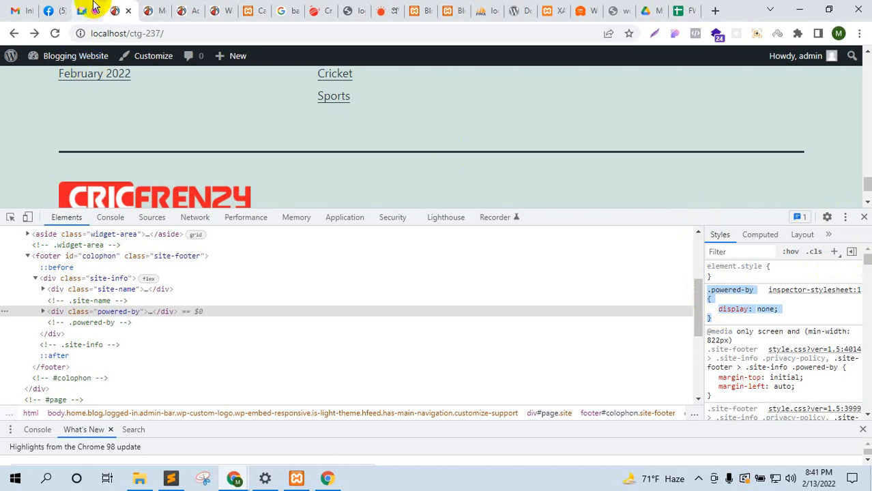
{"action": "left_click", "coordinate": [863, 216]}
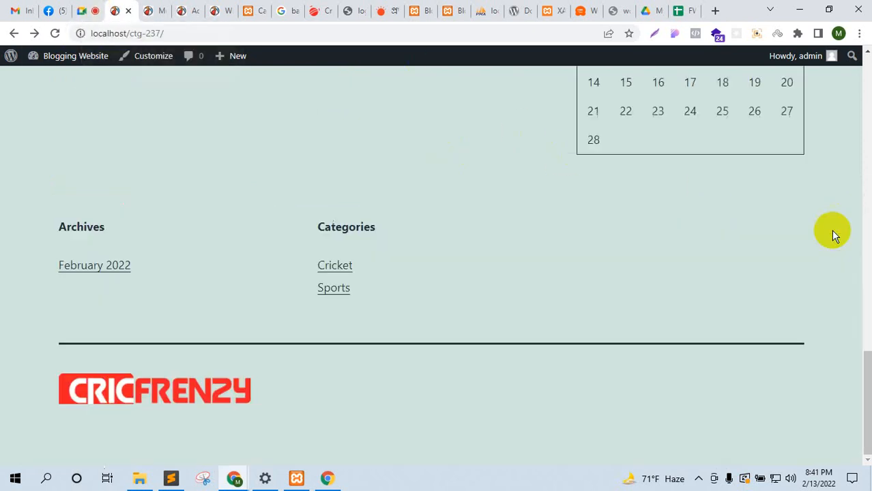
{"action": "left_click", "coordinate": [54, 32]}
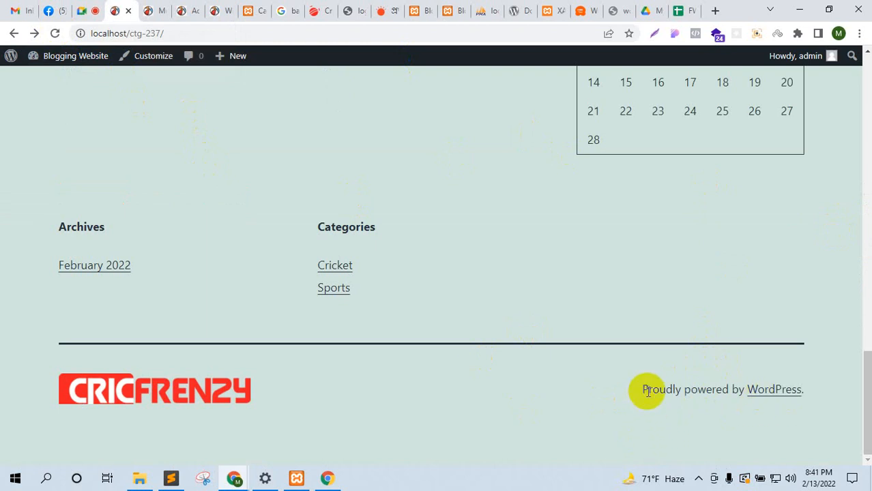
Step: Open the Theme File Editor, accept the direct-editing warning, and review style.css
{"action": "left_click", "coordinate": [155, 10]}
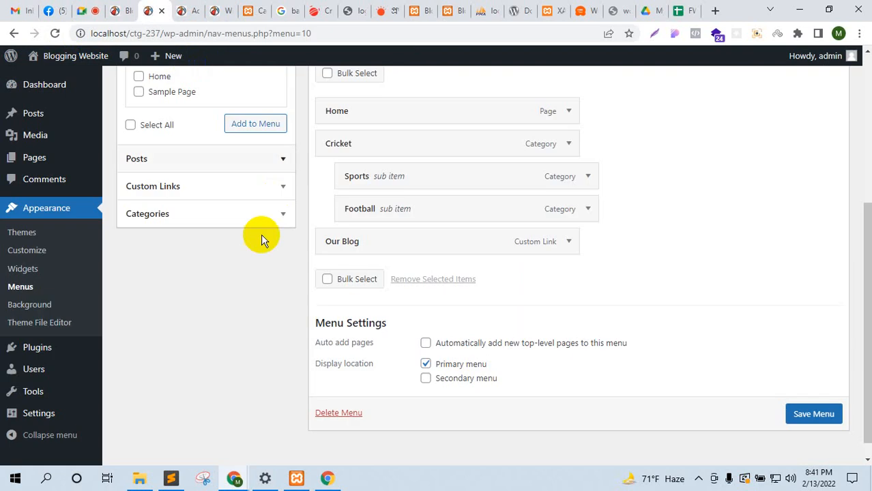
{"action": "left_click", "coordinate": [194, 8]}
{"action": "left_click", "coordinate": [148, 8]}
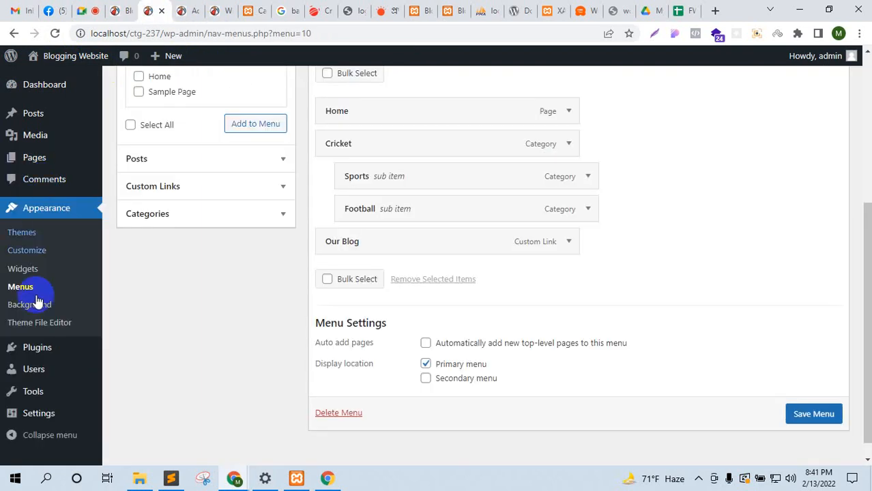
{"action": "left_click", "coordinate": [190, 6]}
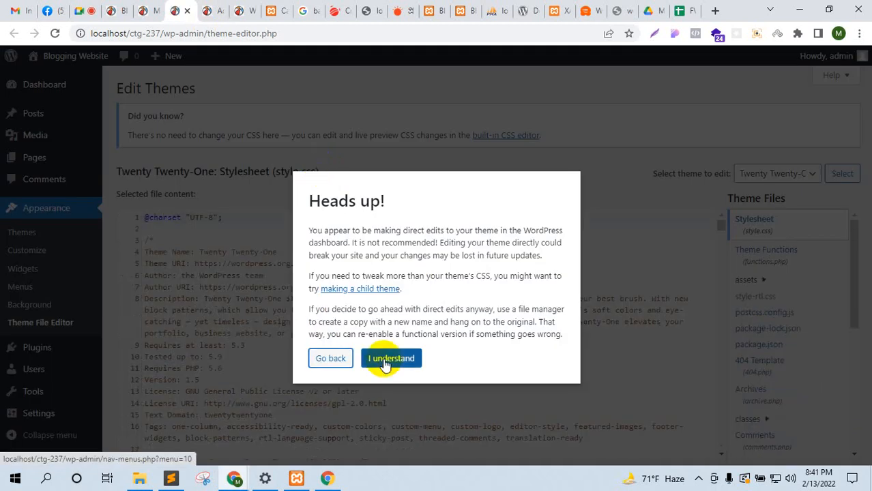
{"action": "left_click", "coordinate": [385, 360]}
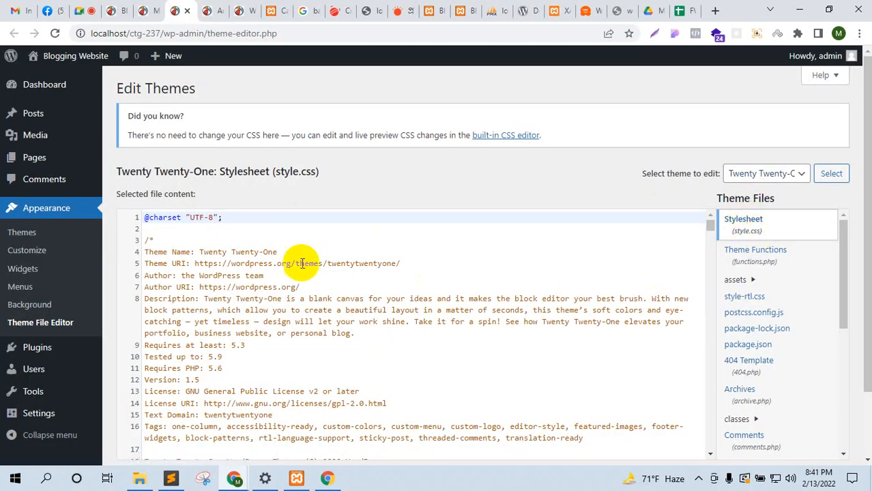
{"action": "scroll", "coordinate": [295, 342], "scroll_direction": "down", "scroll_amount": 2}
{"action": "scroll", "coordinate": [287, 334], "scroll_direction": "down", "scroll_amount": 6}
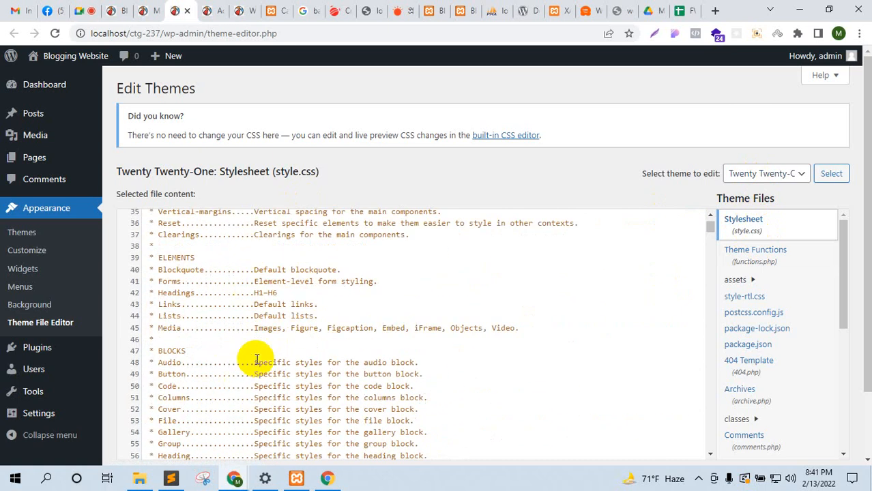
{"action": "scroll", "coordinate": [259, 351], "scroll_direction": "up", "scroll_amount": 5}
{"action": "scroll", "coordinate": [263, 350], "scroll_direction": "down", "scroll_amount": 15}
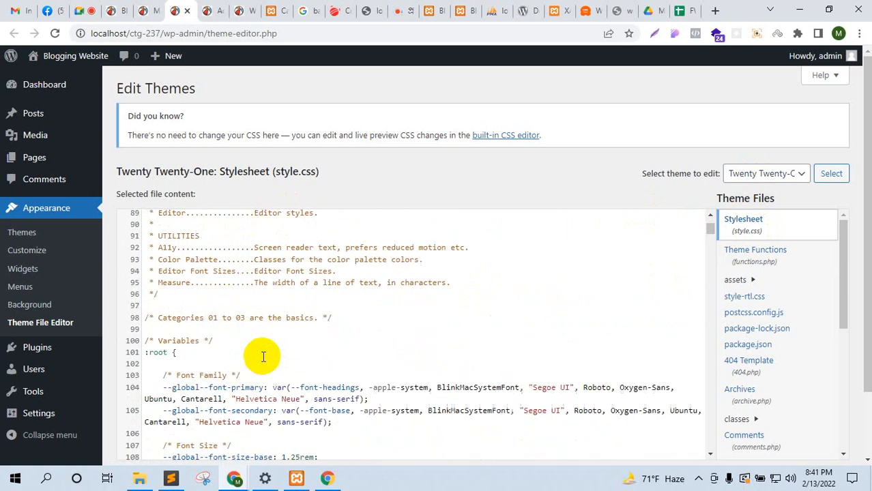
{"action": "scroll", "coordinate": [253, 335], "scroll_direction": "down", "scroll_amount": 2}
{"action": "scroll", "coordinate": [245, 337], "scroll_direction": "up", "scroll_amount": 2}
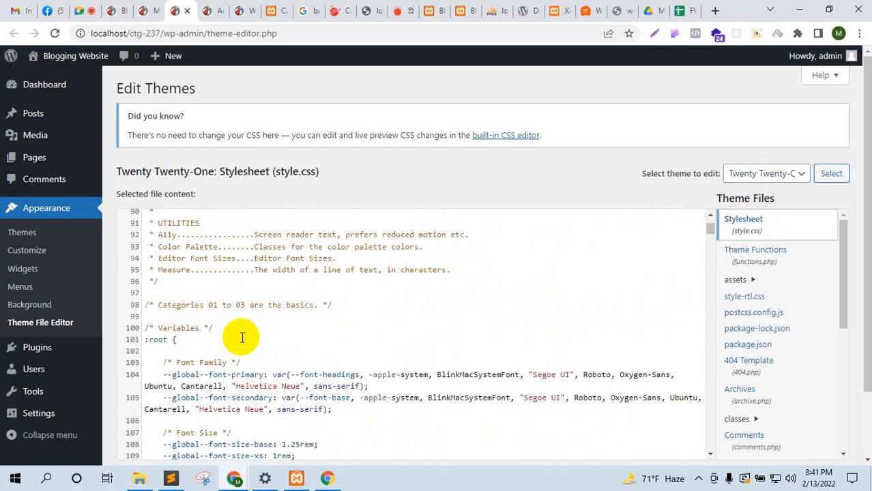
Step: Insert a '/* Theme css */' comment and the pasted .powered-by display: none rule, then update style.css
{"action": "left_click", "coordinate": [241, 333]}
{"action": "left_click", "coordinate": [346, 283]}
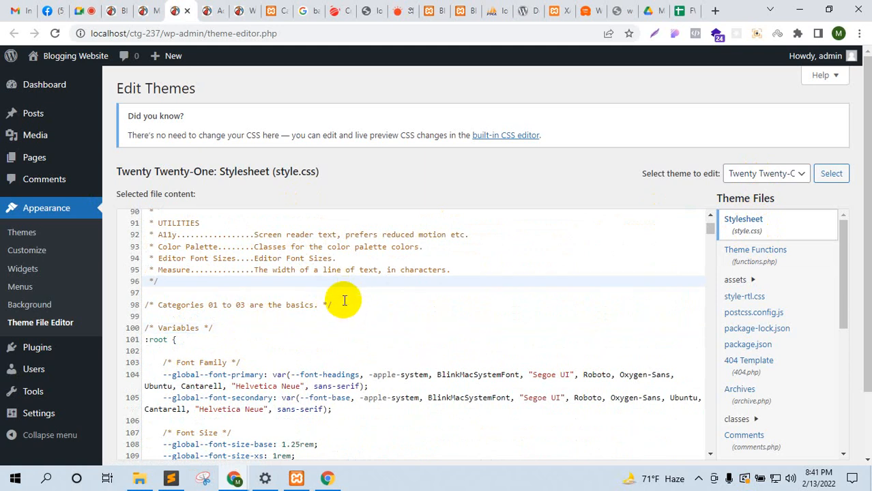
{"action": "key", "text": "Return"}
{"action": "key", "text": "Return"}
{"action": "key", "text": "Return"}
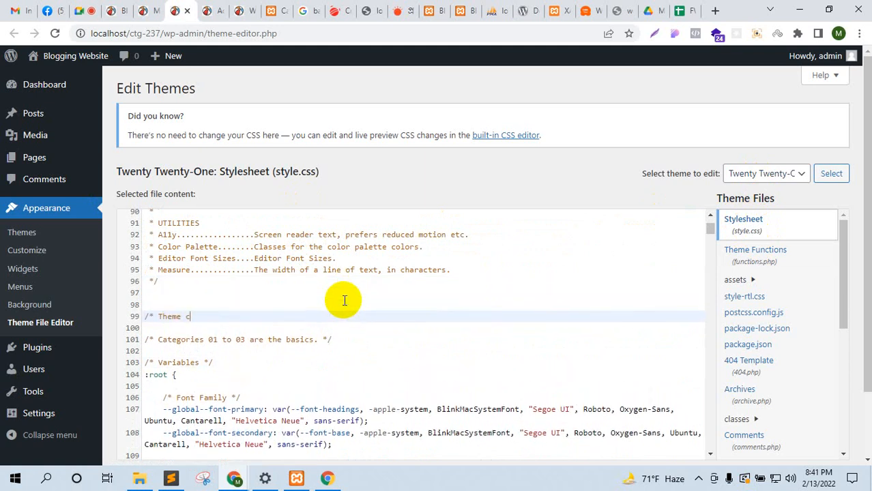
{"action": "type", "text": "/* Theme css */"}
{"action": "key", "text": "Return"}
{"action": "key", "text": "Return"}
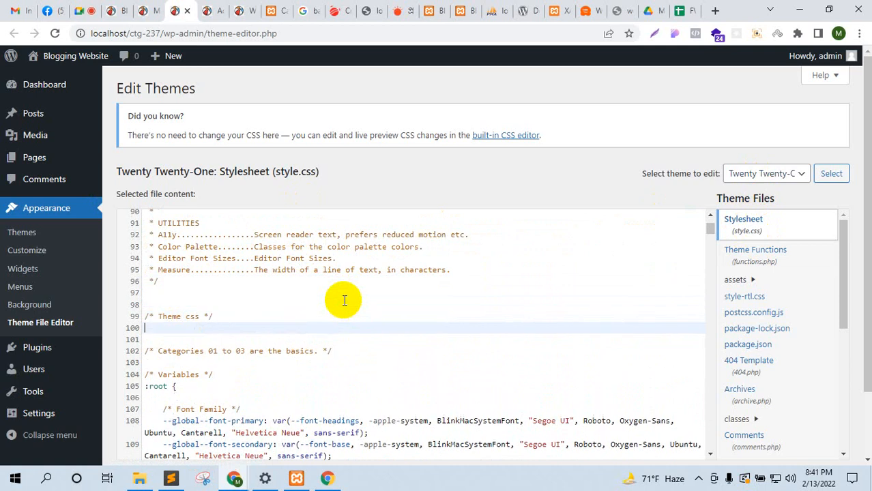
{"action": "type", "text": ".powered-by {     display: none; }"}
{"action": "scroll", "coordinate": [422, 225], "scroll_direction": "down", "scroll_amount": 2}
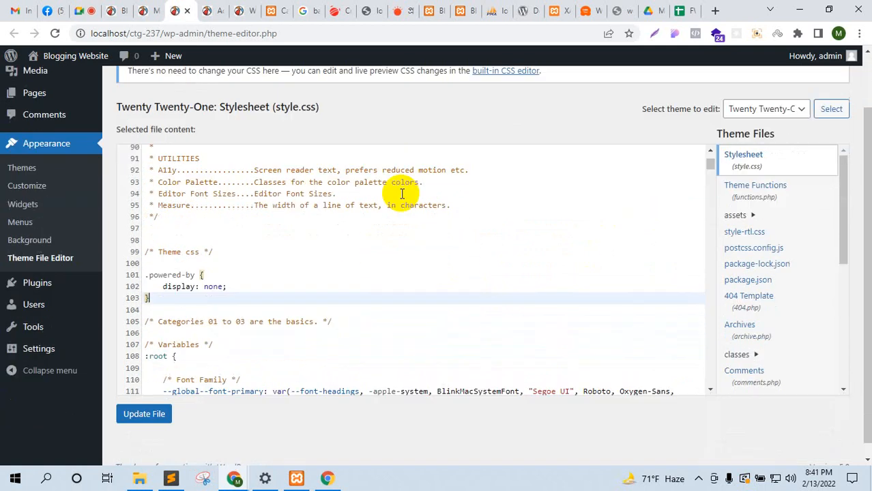
{"action": "left_click", "coordinate": [142, 400]}
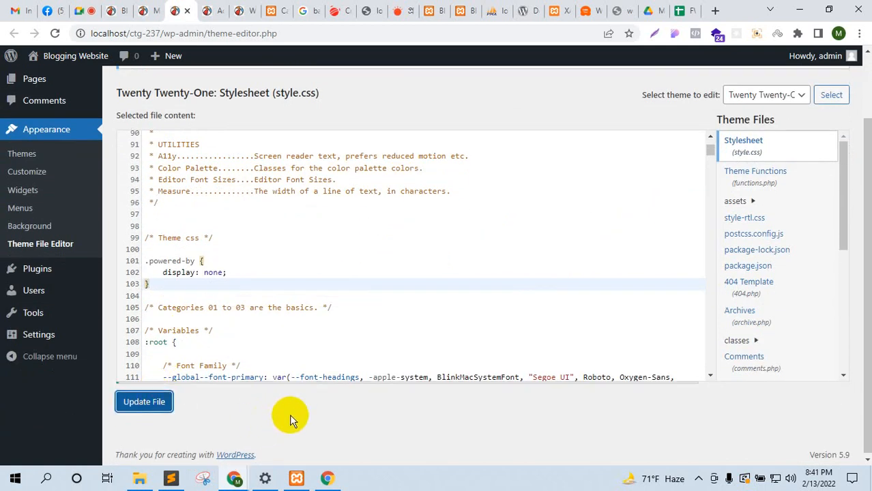
{"action": "left_click", "coordinate": [130, 9]}
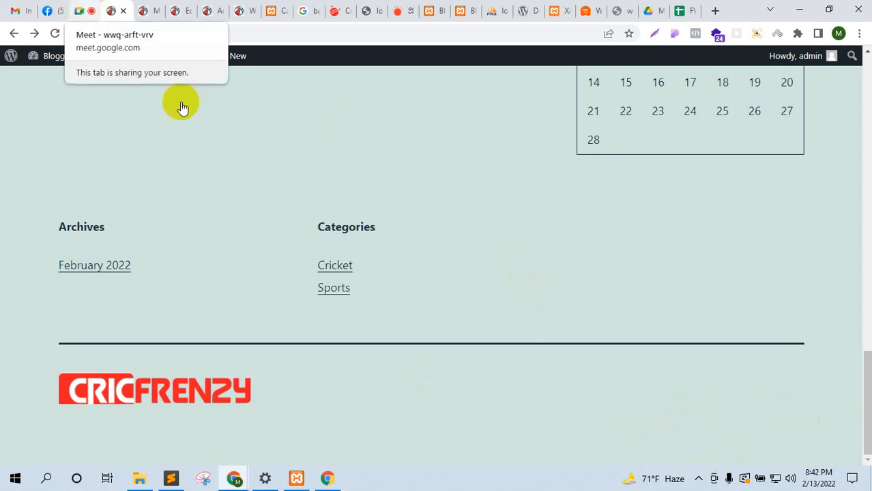
Step: Check the Google Meet call, then return through the tabs to the Theme File Editor
{"action": "left_click", "coordinate": [78, 8]}
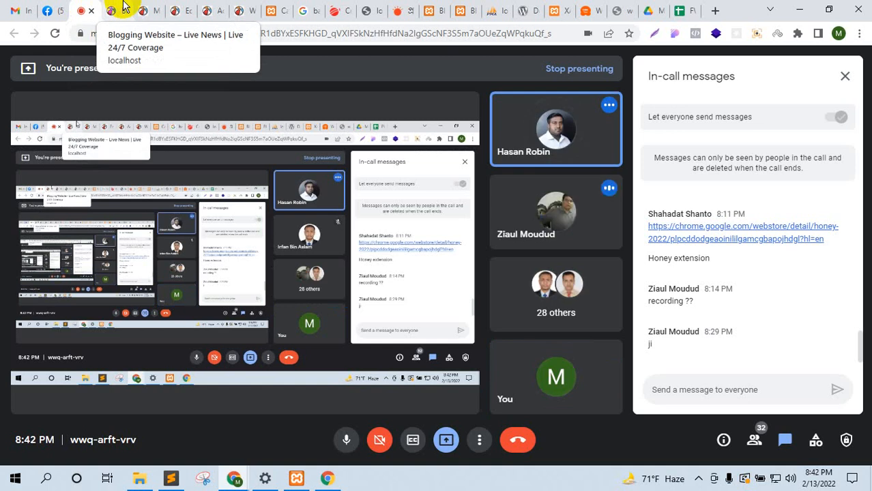
{"action": "left_click", "coordinate": [123, 6]}
{"action": "left_click", "coordinate": [157, 6]}
{"action": "left_click", "coordinate": [182, 6]}
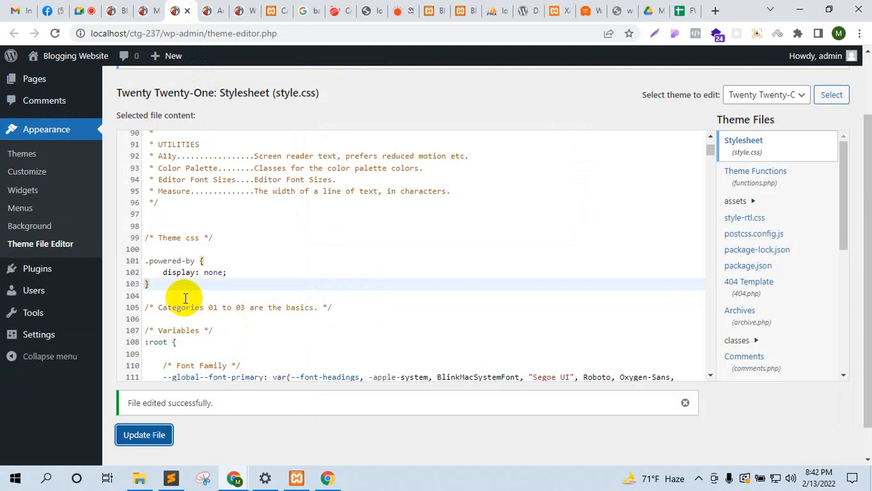
Step: Delete the three-line .powered-by rule from style.css, save, and open the Customizer in a new tab
{"action": "left_click", "coordinate": [157, 275]}
{"action": "left_click_drag", "start_coordinate": [132, 253], "coordinate": [184, 292]}
{"action": "key", "text": "ctrl+c"}
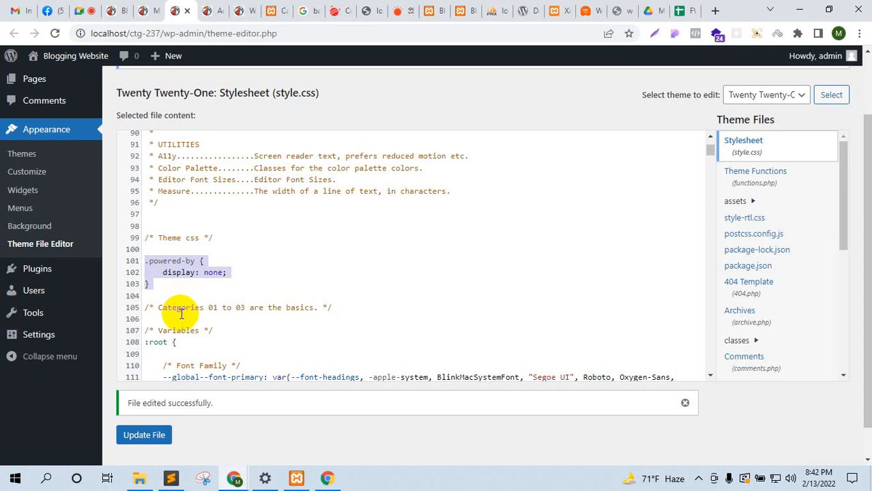
{"action": "key", "text": "Delete"}
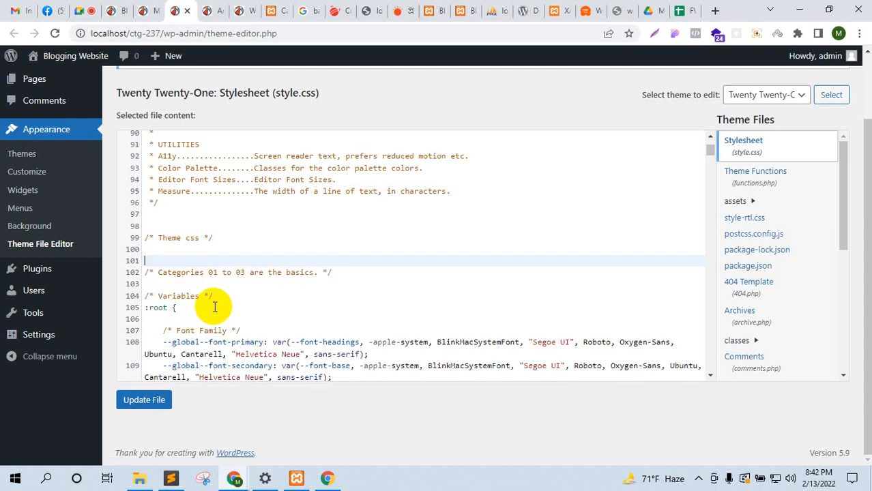
{"action": "left_click", "coordinate": [142, 403]}
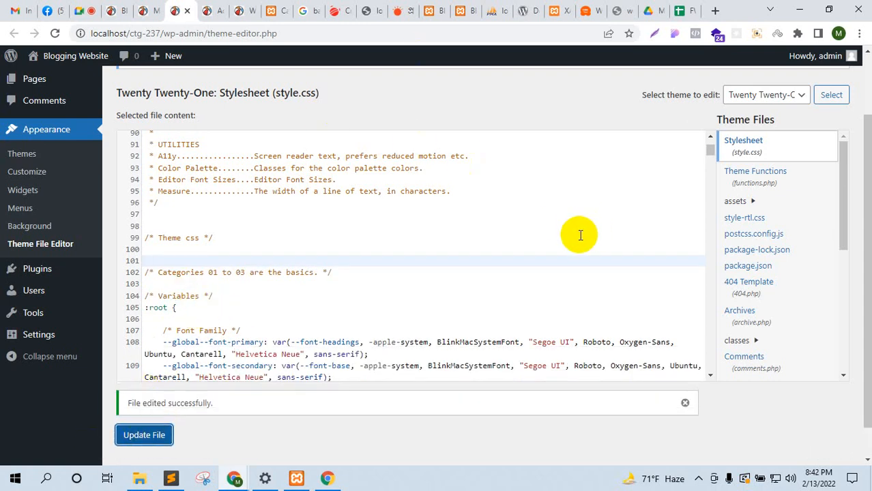
{"action": "left_click", "coordinate": [38, 175], "text": "ctrl"}
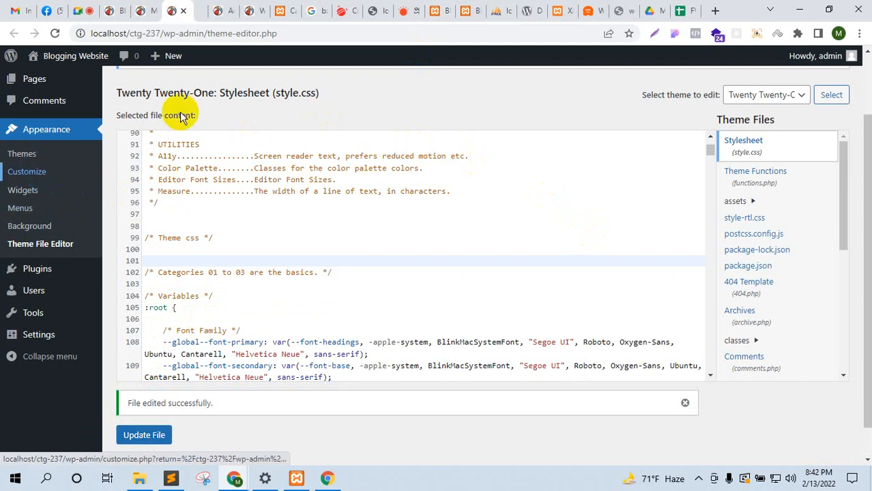
{"action": "left_click_drag", "start_coordinate": [213, 7], "coordinate": [128, 6]}
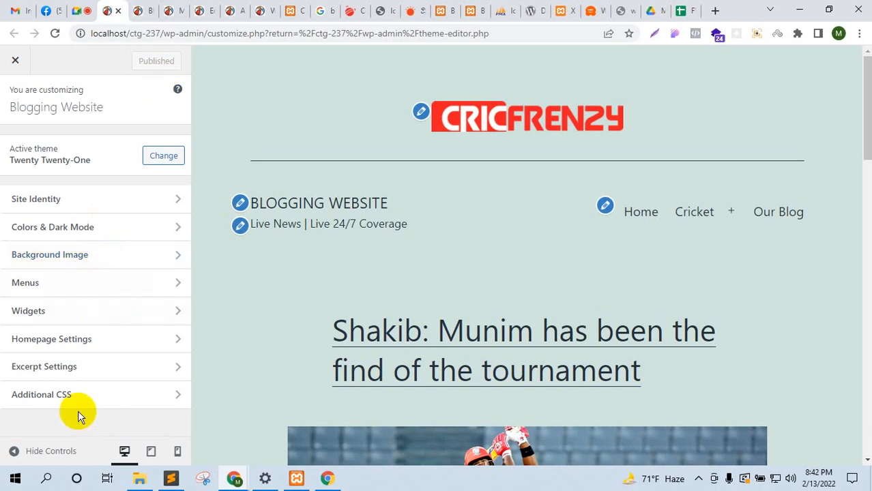
Step: Paste the .powered-by { display: none; } rule into Additional CSS and publish
{"action": "left_click", "coordinate": [88, 395]}
{"action": "scroll", "coordinate": [109, 385], "scroll_direction": "down", "scroll_amount": 2}
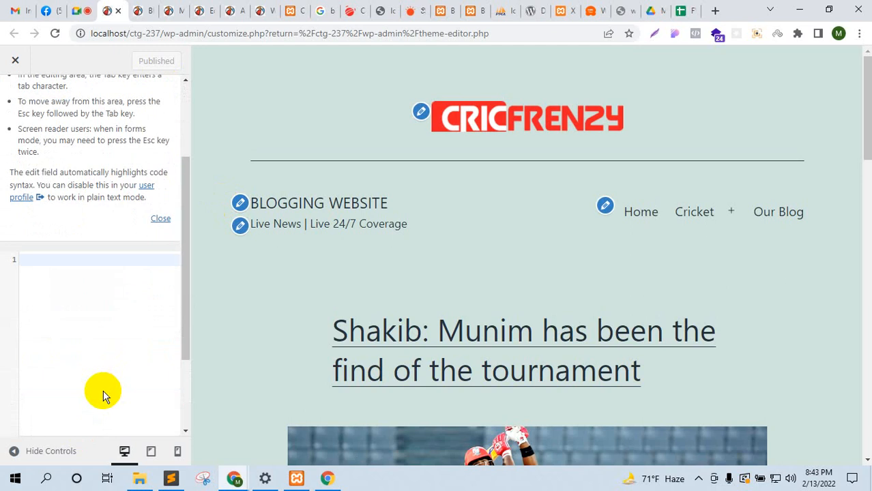
{"action": "left_click", "coordinate": [53, 265]}
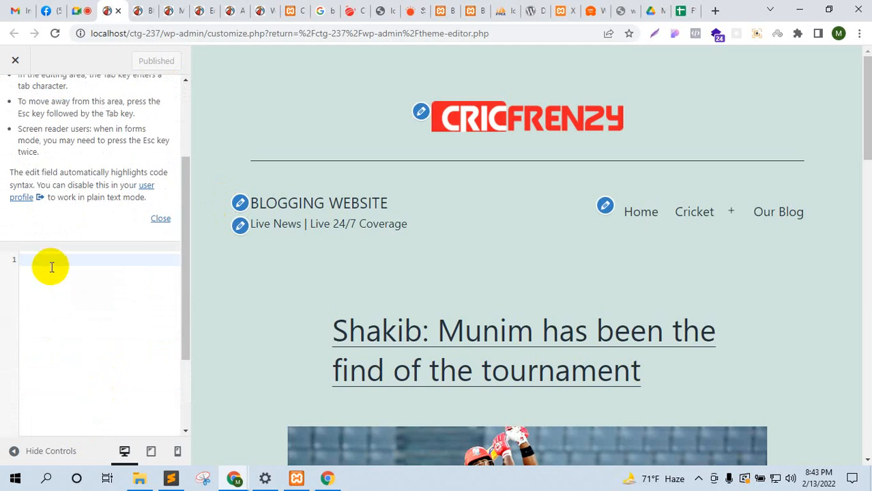
{"action": "key", "text": "ctrl+v"}
{"action": "left_click", "coordinate": [144, 60]}
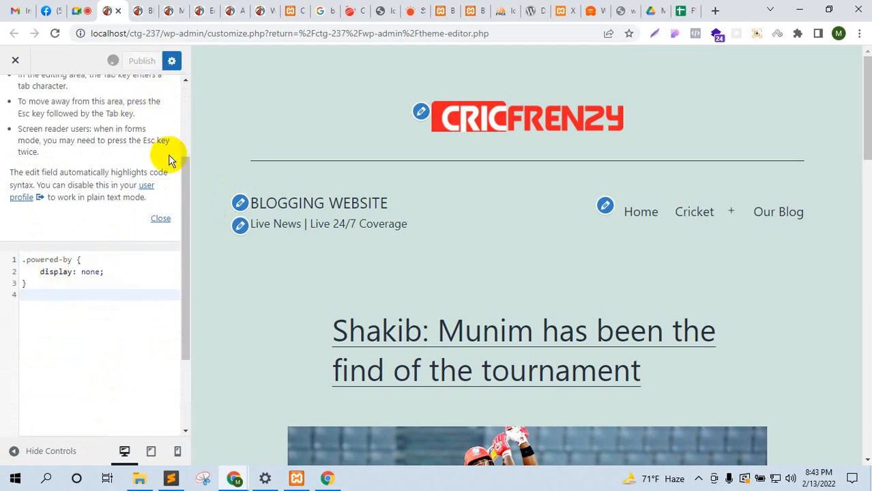
Step: Reload the front page to check the footer, then return to the Customizer's Additional CSS
{"action": "left_click", "coordinate": [139, 10]}
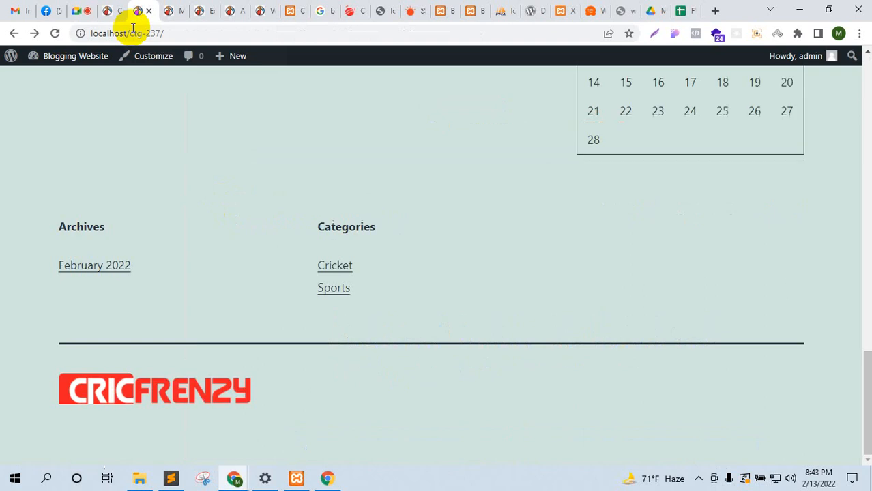
{"action": "left_click", "coordinate": [60, 35]}
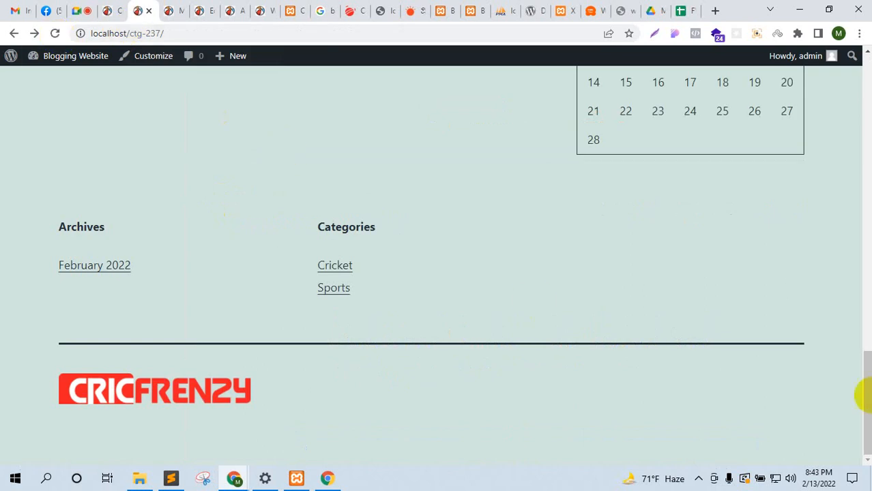
{"action": "left_click", "coordinate": [183, 10]}
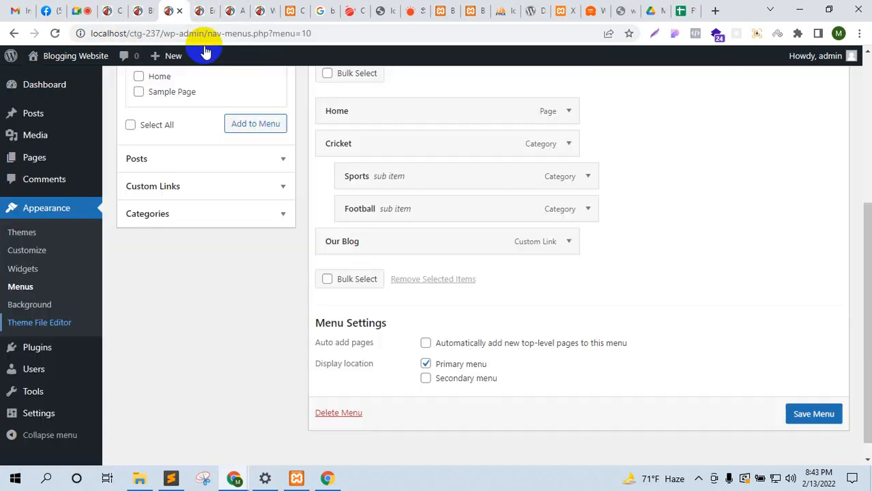
{"action": "left_click", "coordinate": [205, 10]}
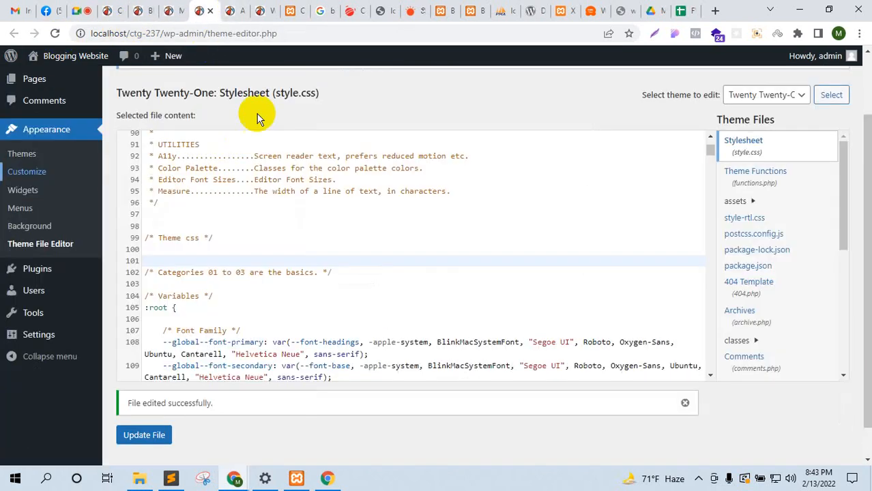
{"action": "left_click", "coordinate": [117, 7]}
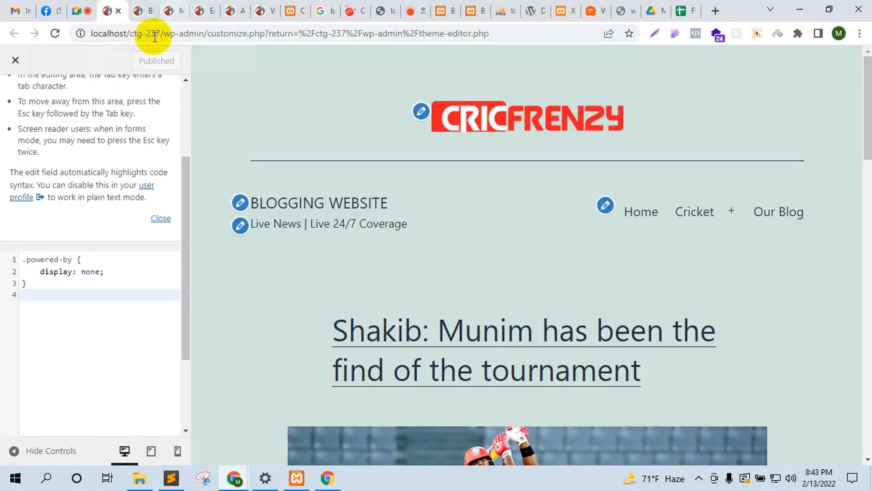
Step: Return to the Google Meet call showing the presentation and in-call messages
{"action": "left_click", "coordinate": [80, 10]}
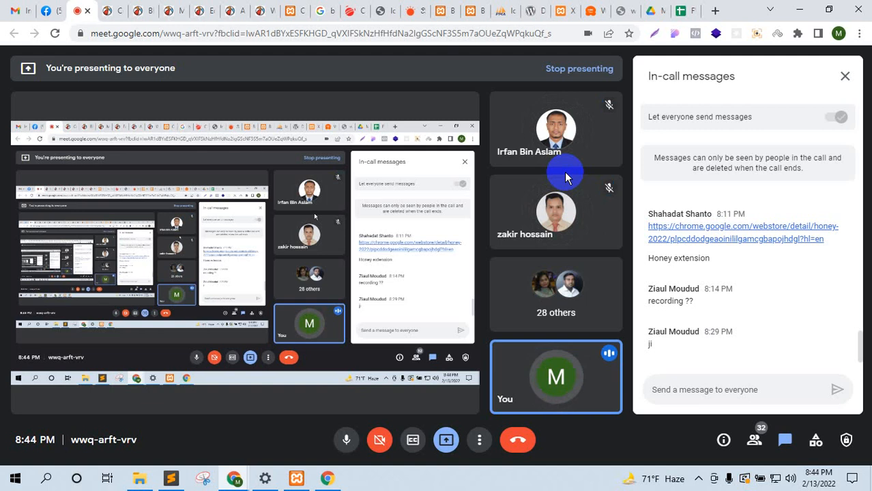
Step: Open the Add Plugins page from the Plugins menu
{"action": "left_click", "coordinate": [109, 10]}
{"action": "left_click", "coordinate": [139, 10]}
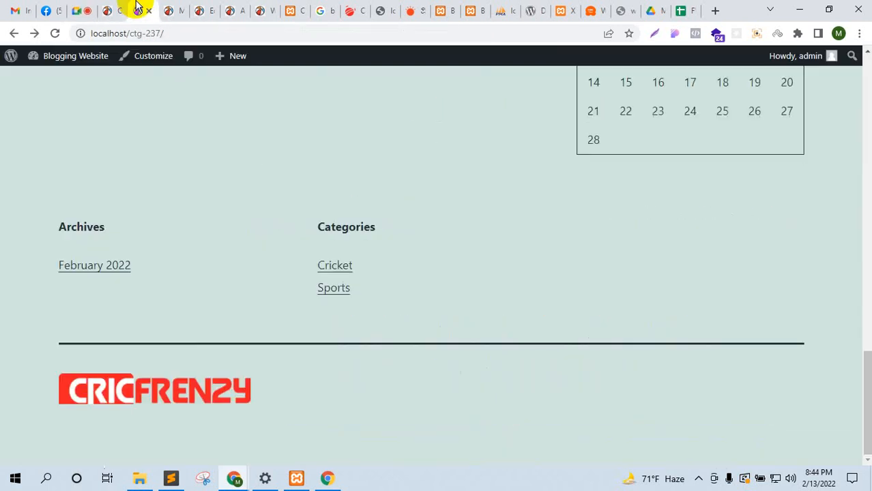
{"action": "left_click", "coordinate": [179, 8]}
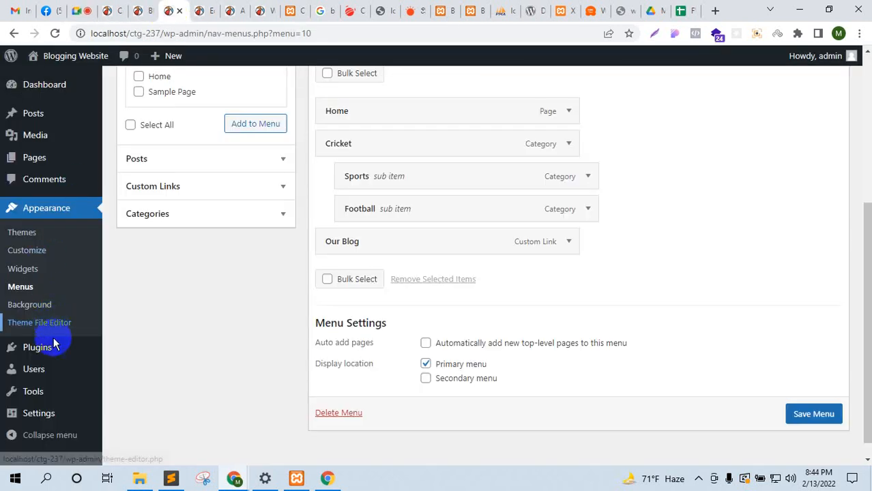
{"action": "mouse_move", "coordinate": [53, 347]}
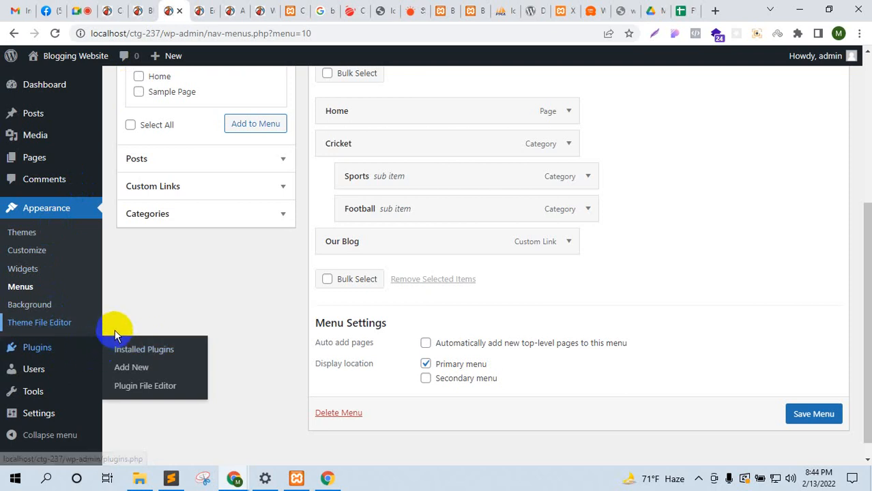
{"action": "left_click", "coordinate": [142, 368]}
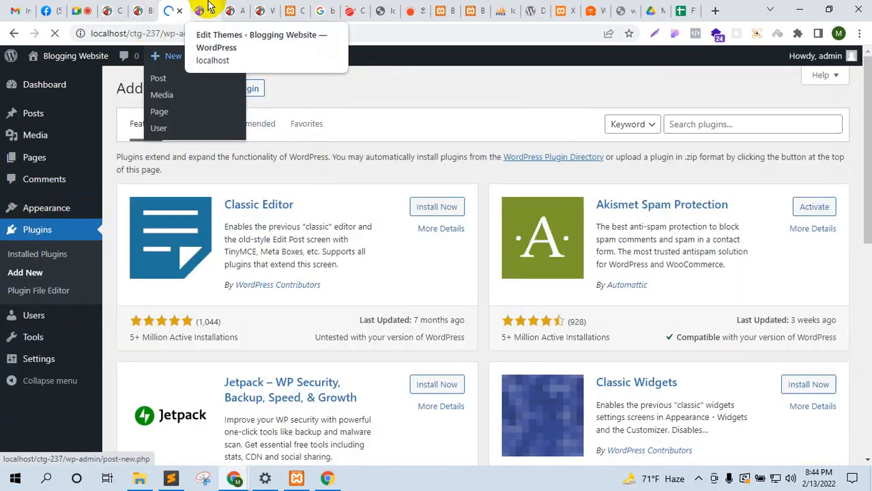
Step: Open the Home page for editing from the All Pages list
{"action": "left_click", "coordinate": [199, 10]}
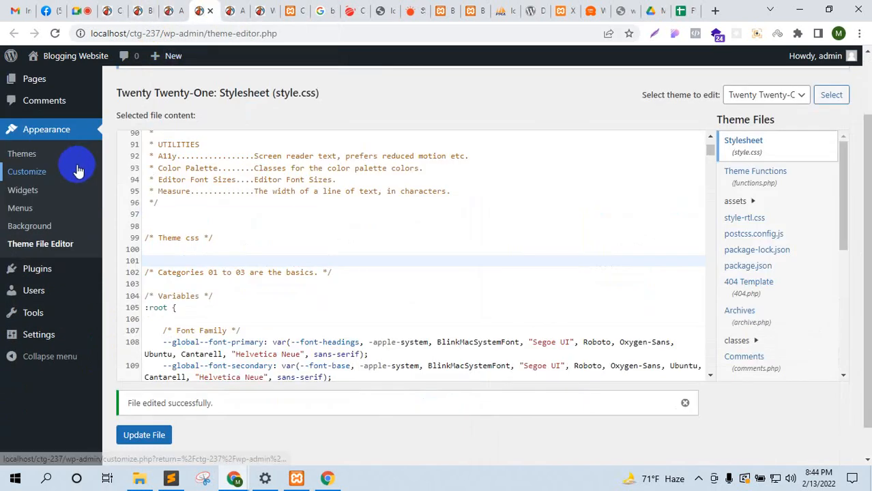
{"action": "scroll", "coordinate": [78, 169], "scroll_direction": "up", "scroll_amount": 2}
{"action": "mouse_move", "coordinate": [59, 165]}
{"action": "left_click", "coordinate": [154, 159]}
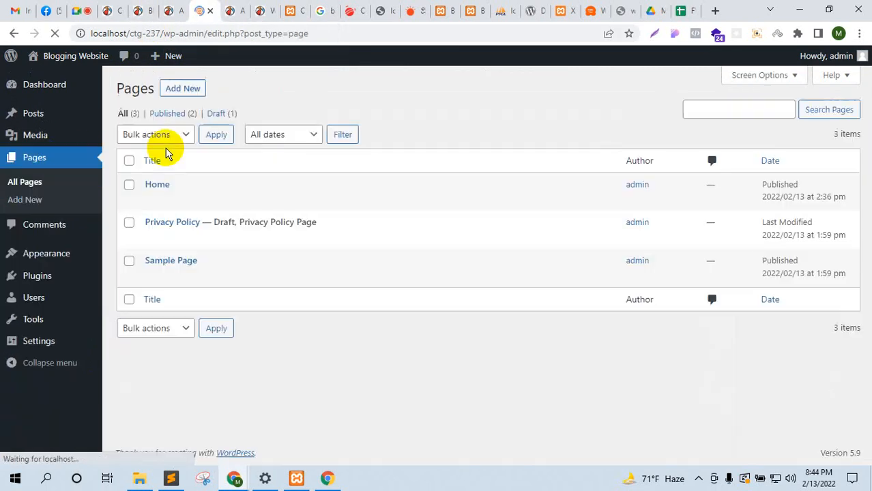
{"action": "left_click", "coordinate": [153, 198]}
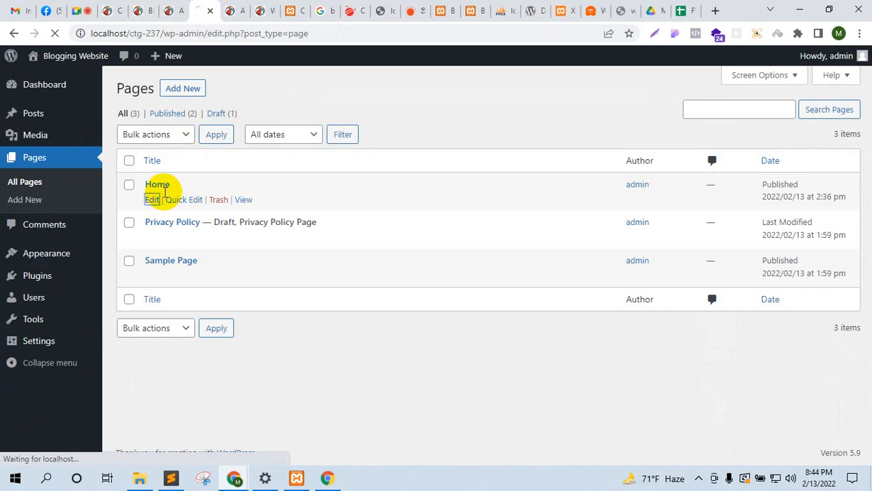
Step: Install and activate the Classic Editor plugin, dismissing the download manager warning
{"action": "left_click", "coordinate": [172, 10]}
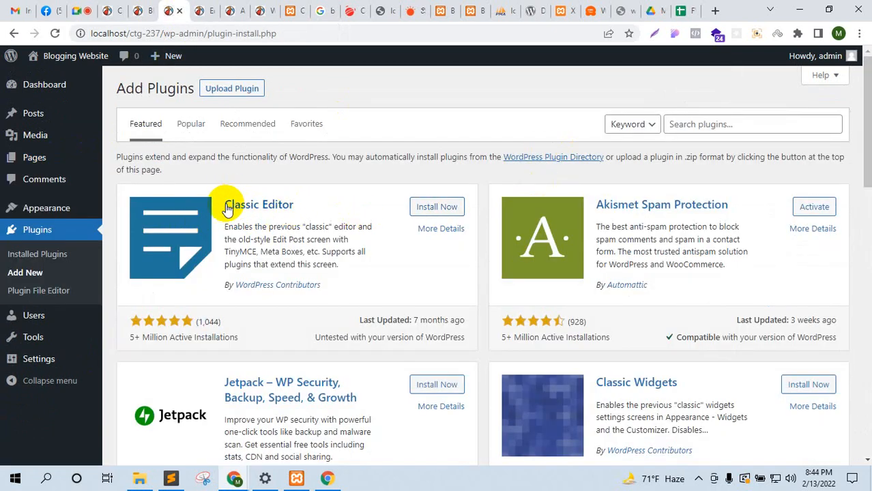
{"action": "left_click_drag", "start_coordinate": [131, 339], "coordinate": [254, 339]}
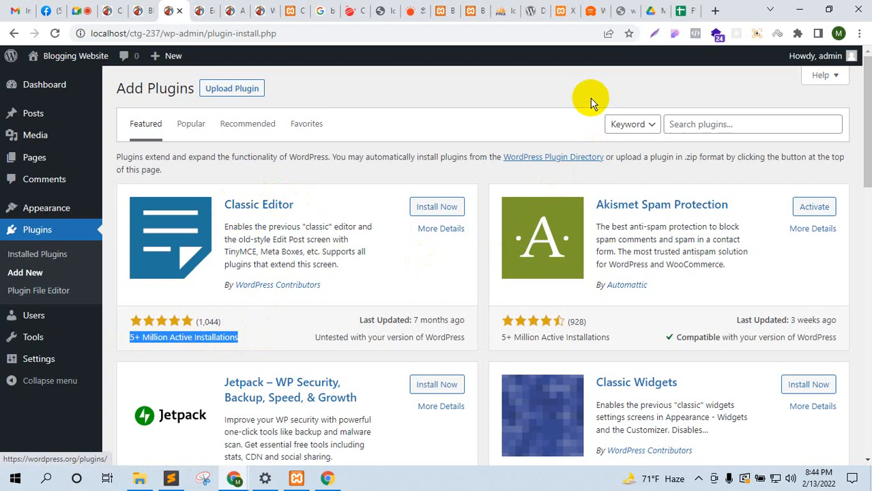
{"action": "left_click", "coordinate": [436, 213]}
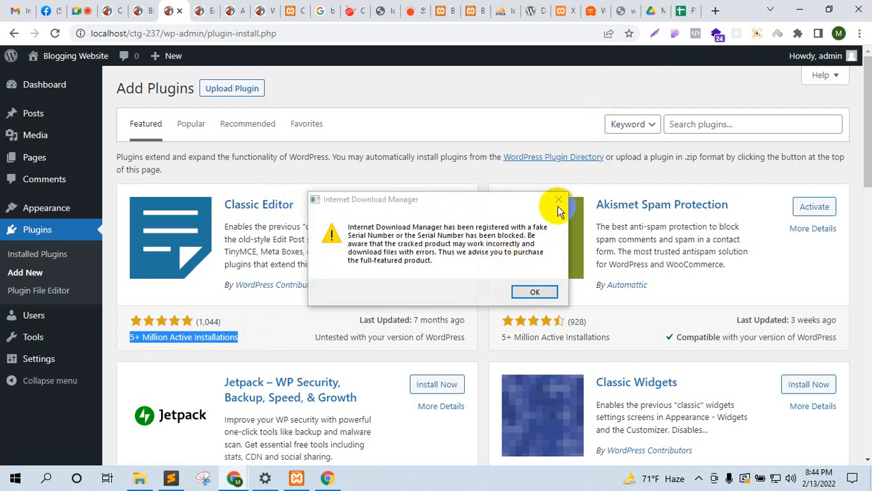
{"action": "left_click", "coordinate": [558, 201]}
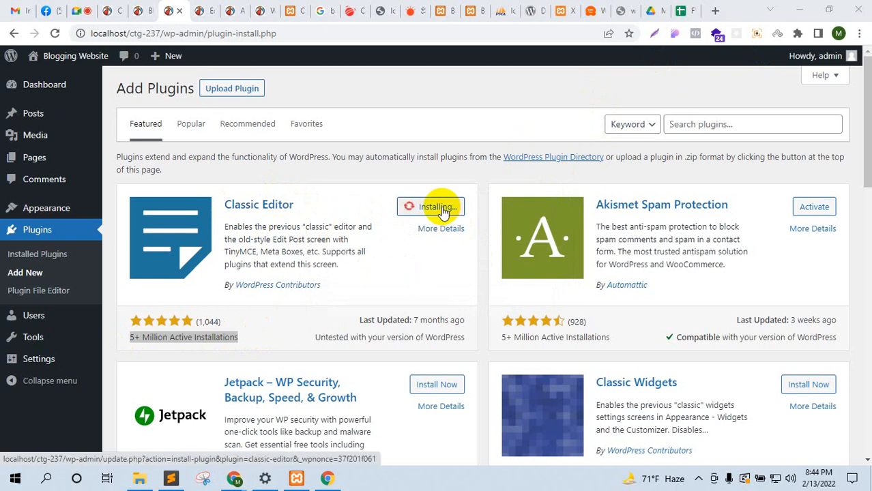
{"action": "left_click", "coordinate": [442, 209]}
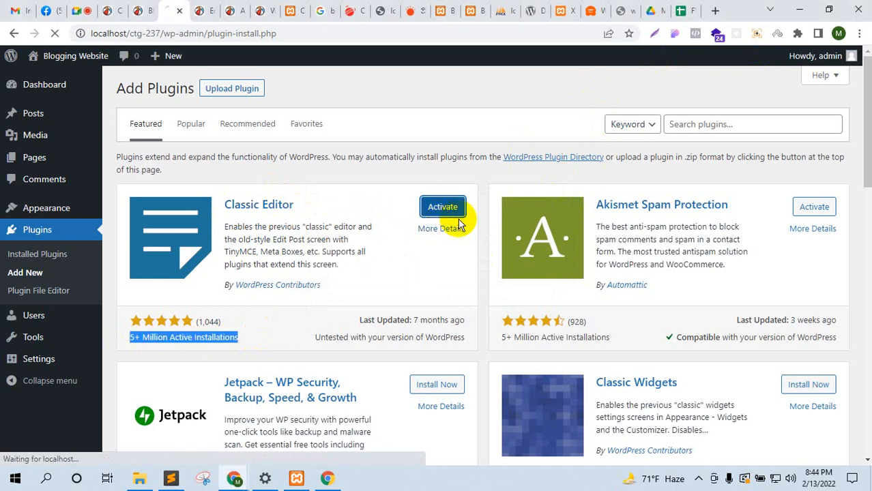
{"action": "left_click", "coordinate": [198, 9]}
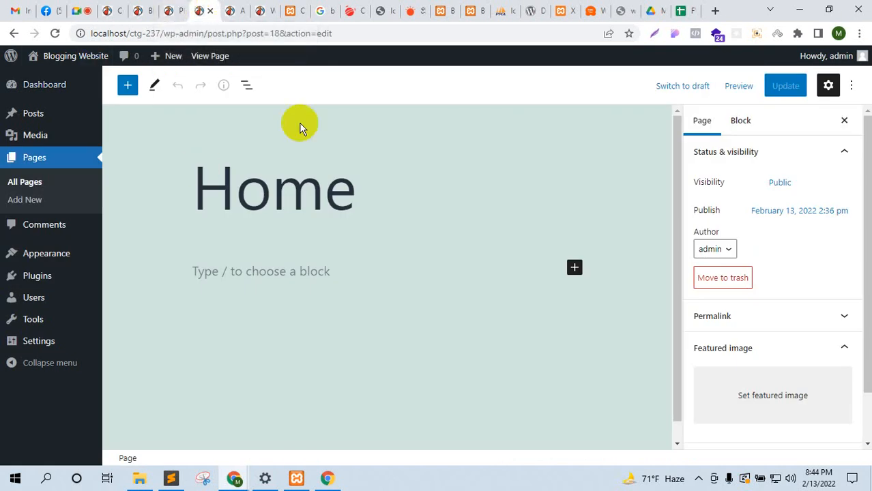
Step: Reload the Home page editor and confirm the Reload dialog so it opens in Classic Editor
{"action": "scroll", "coordinate": [314, 219], "scroll_direction": "down", "scroll_amount": 1}
{"action": "left_click", "coordinate": [249, 247]}
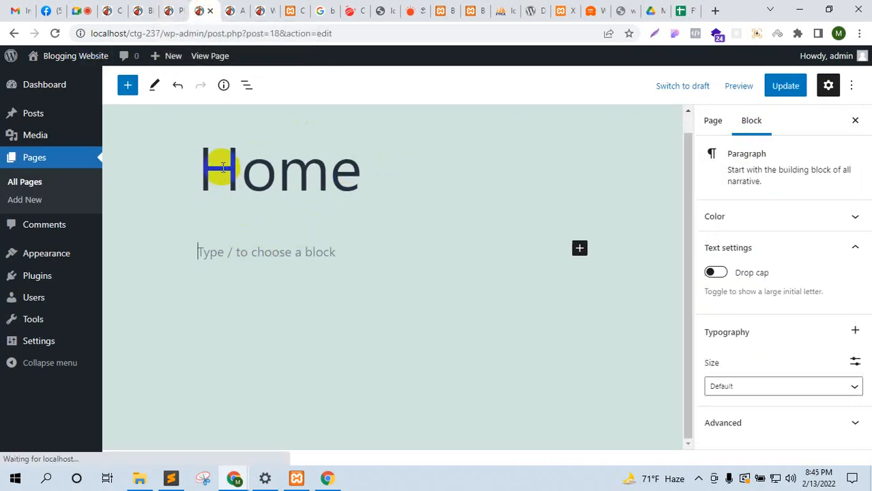
{"action": "left_click", "coordinate": [234, 171]}
{"action": "left_click", "coordinate": [55, 33]}
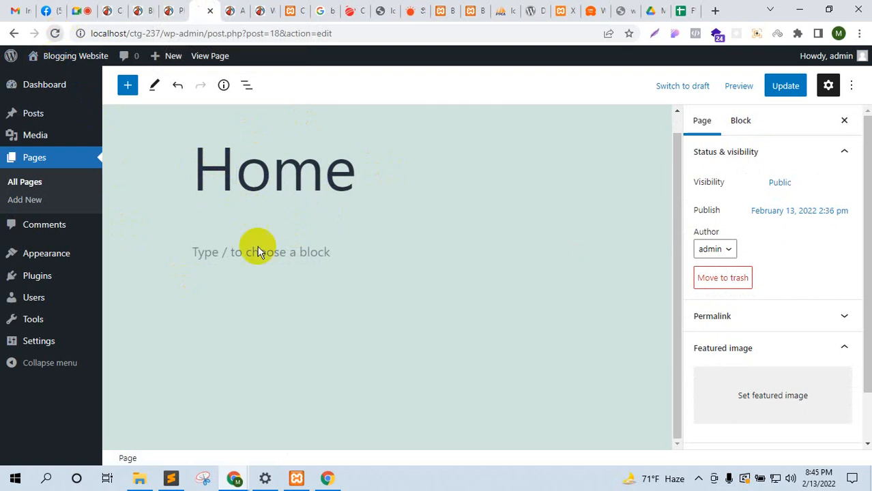
{"action": "left_click", "coordinate": [486, 107]}
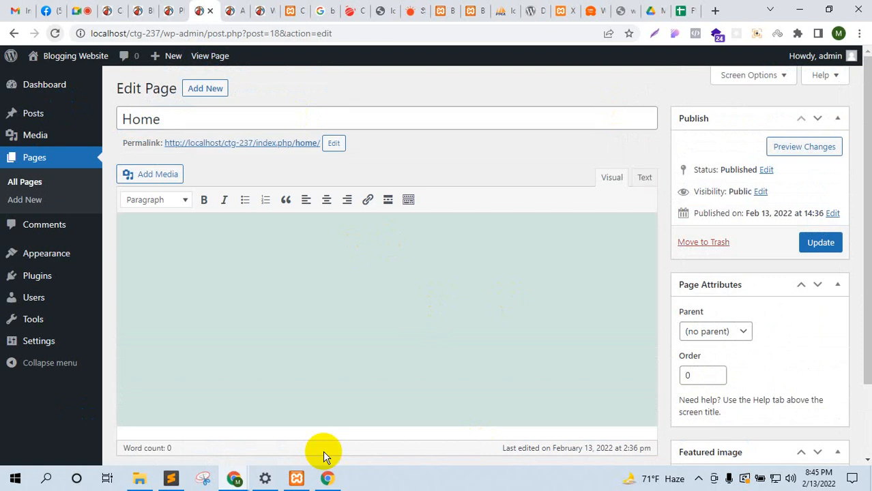
{"action": "left_click", "coordinate": [155, 272]}
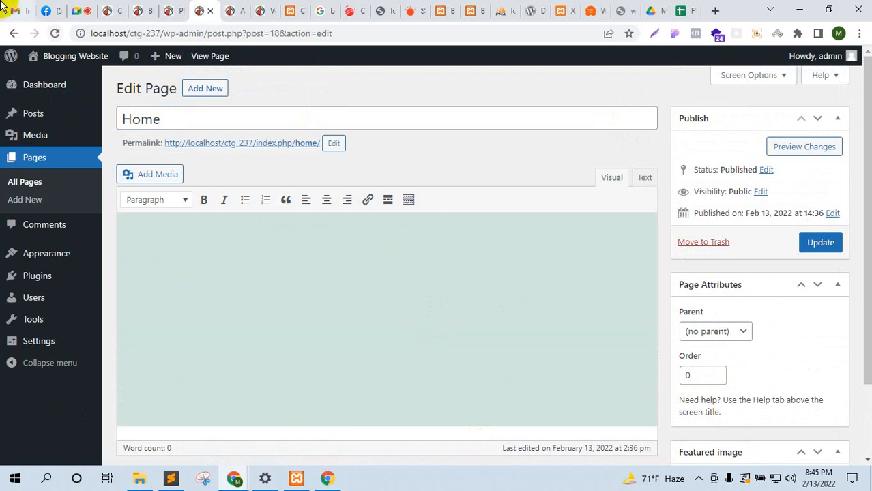
{"action": "left_click", "coordinate": [179, 8]}
Step: Close the Customizer tab, confirm Classic Editor is active under Plugins, and return to the call
{"action": "left_click", "coordinate": [105, 9]}
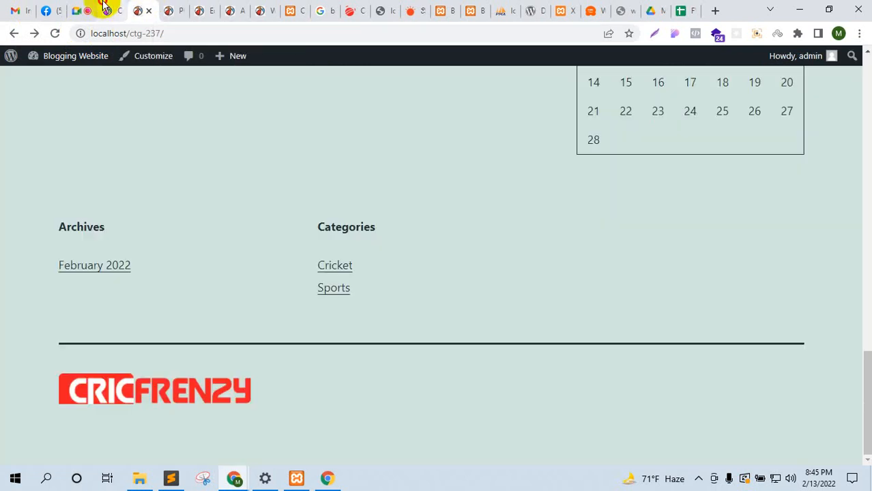
{"action": "left_click", "coordinate": [118, 11]}
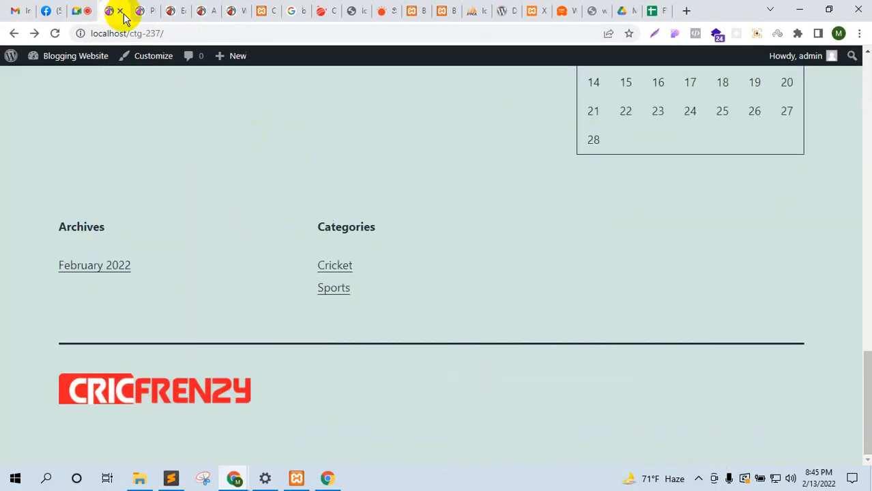
{"action": "left_click", "coordinate": [137, 8]}
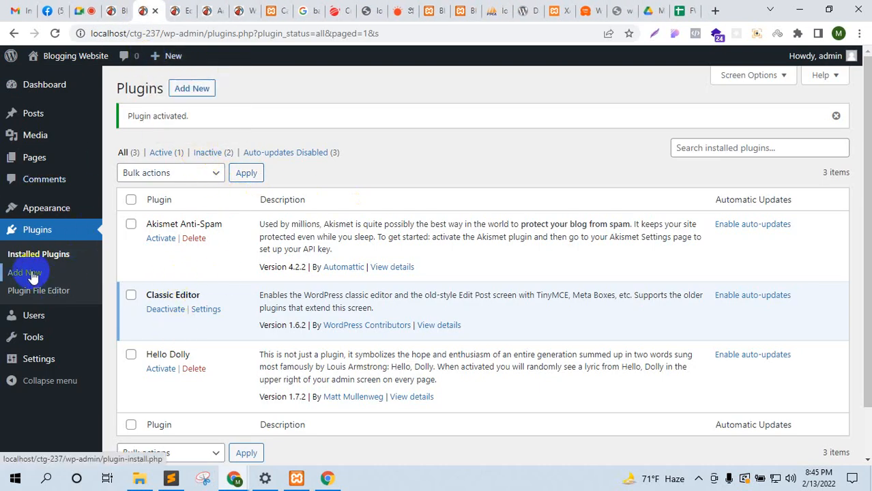
{"action": "left_click", "coordinate": [82, 7]}
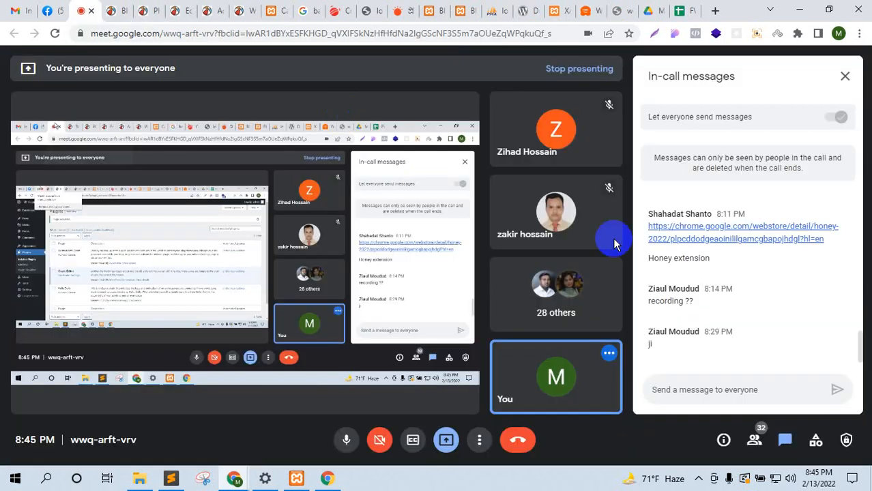
Step: Switch Meet's side panel between chat and People, scroll the participants, then return to Plugins
{"action": "left_click", "coordinate": [785, 440]}
{"action": "left_click", "coordinate": [756, 442]}
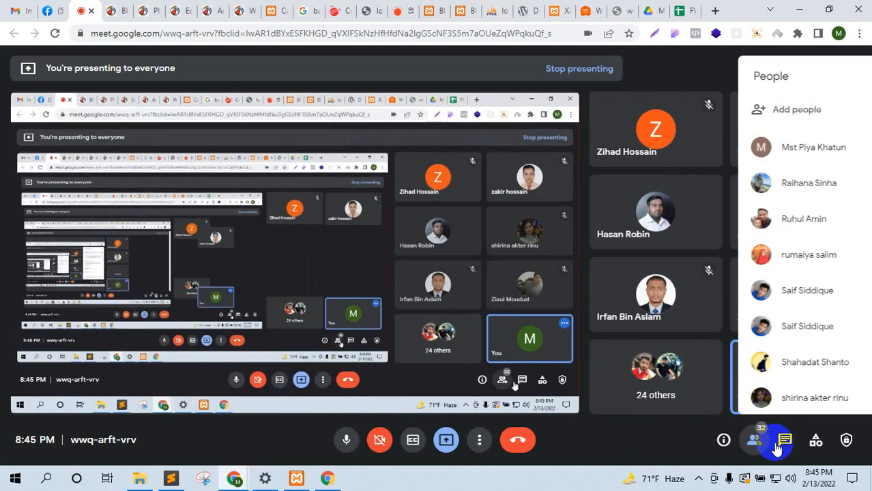
{"action": "left_click", "coordinate": [783, 444]}
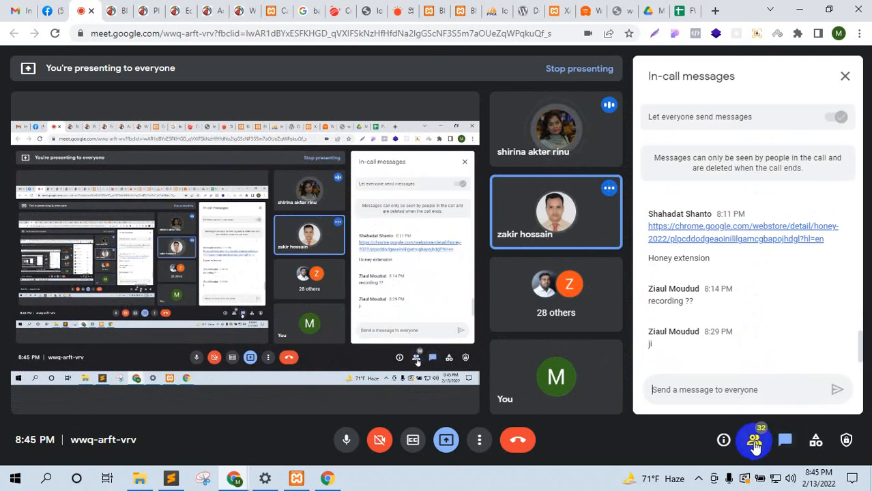
{"action": "left_click", "coordinate": [754, 440]}
{"action": "scroll", "coordinate": [737, 366], "scroll_direction": "down", "scroll_amount": 3}
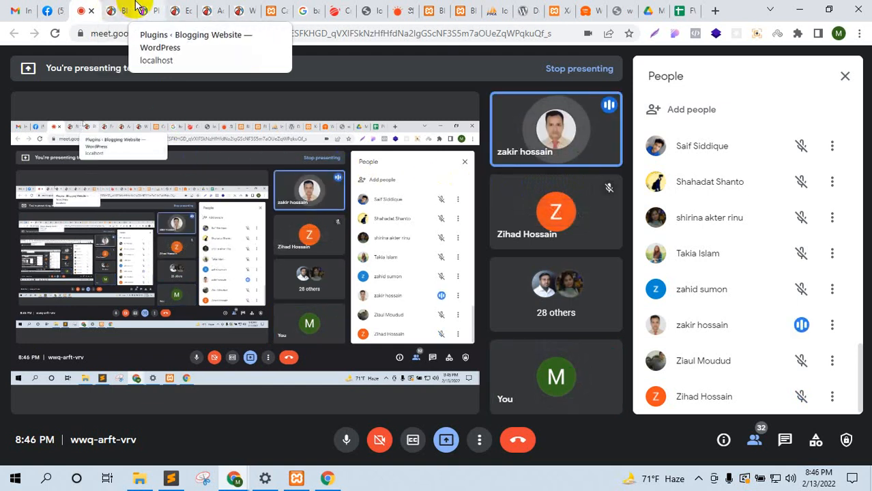
{"action": "left_click", "coordinate": [138, 8]}
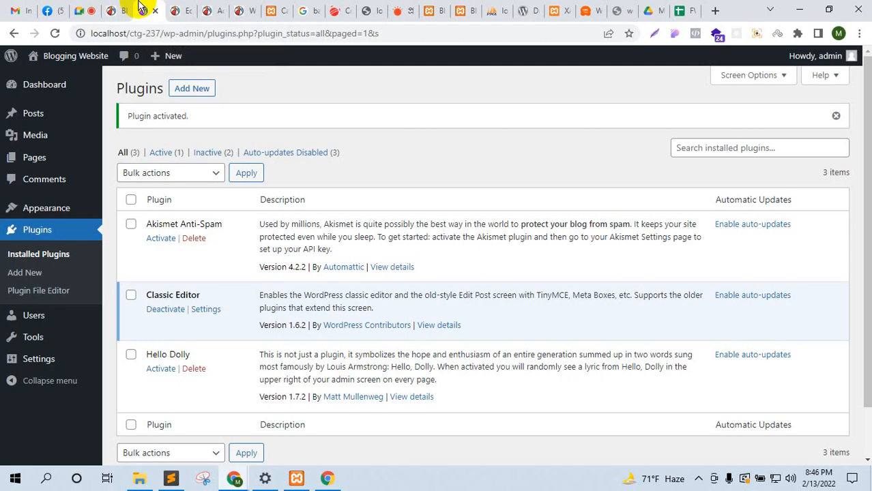
Step: Open the WordPress Users list, which shows only the admin account
{"action": "left_click", "coordinate": [111, 10]}
{"action": "left_click", "coordinate": [143, 11]}
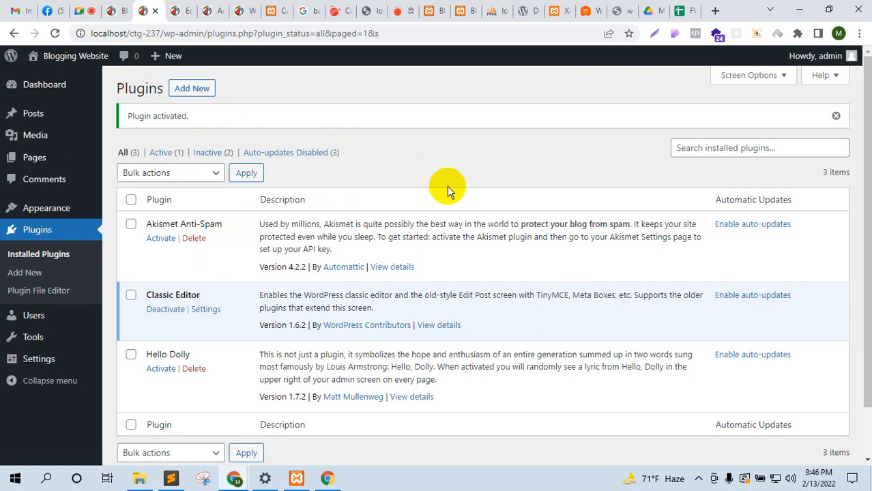
{"action": "left_click", "coordinate": [60, 319]}
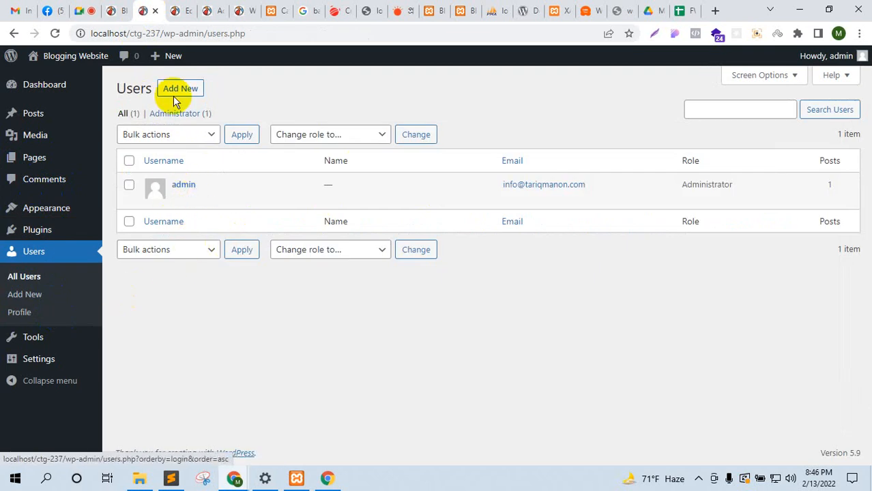
Step: Copy the site's base URL and load the blog home page in the incognito window
{"action": "left_click_drag", "start_coordinate": [163, 33], "coordinate": [77, 33]}
{"action": "key", "text": "ctrl+c"}
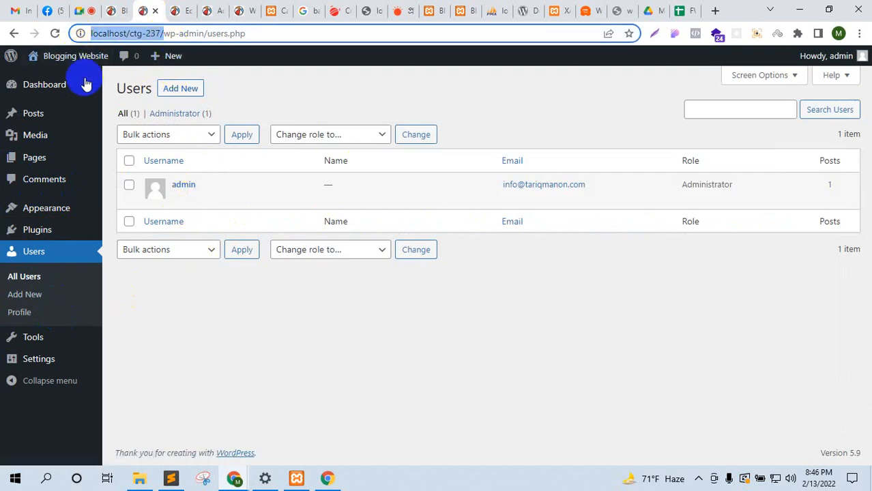
{"action": "mouse_move", "coordinate": [234, 478]}
{"action": "left_click", "coordinate": [298, 451]}
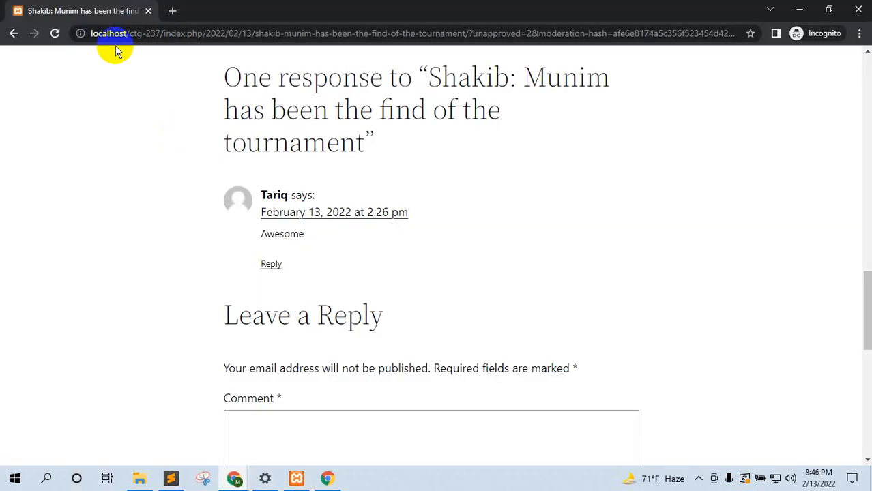
{"action": "left_click", "coordinate": [183, 36]}
{"action": "key", "text": "ctrl+v"}
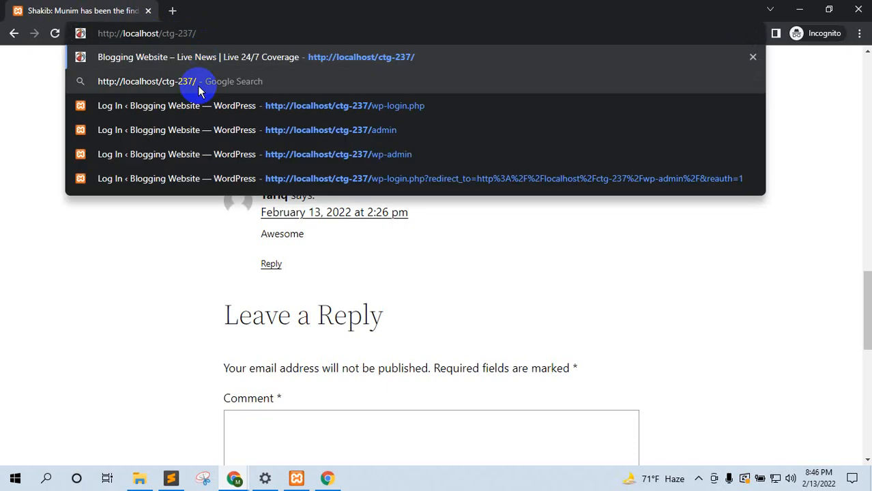
{"action": "key", "text": "Return"}
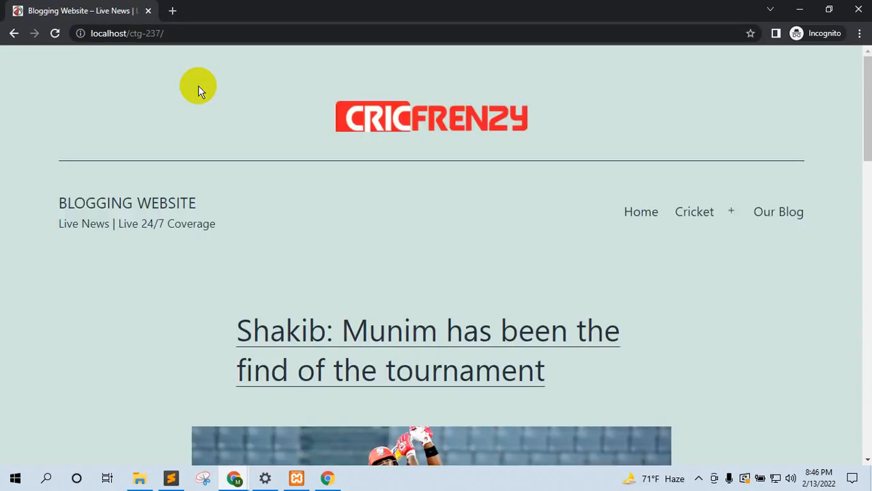
{"action": "left_click", "coordinate": [237, 33]}
{"action": "left_click", "coordinate": [261, 34]}
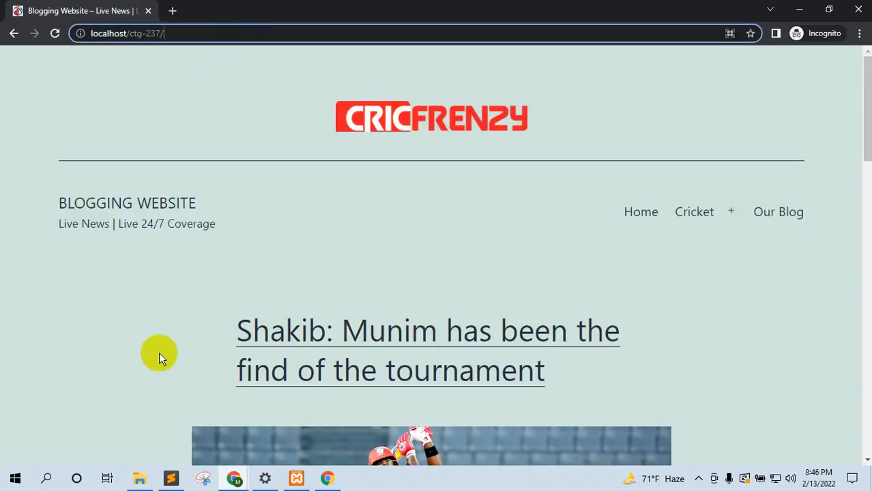
{"action": "mouse_move", "coordinate": [234, 478]}
{"action": "left_click", "coordinate": [182, 436]}
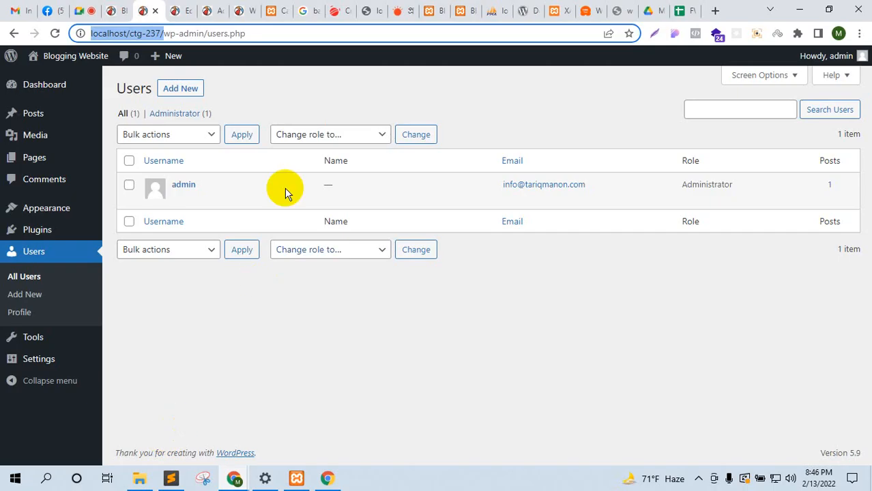
Step: Open the Add New User form and move its tab one place left
{"action": "left_click", "coordinate": [198, 94]}
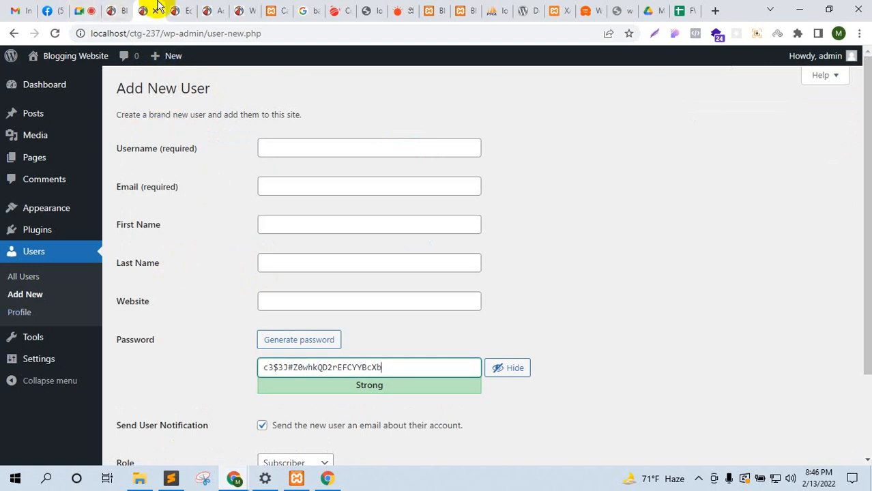
{"action": "left_click_drag", "start_coordinate": [134, 4], "coordinate": [98, 5]}
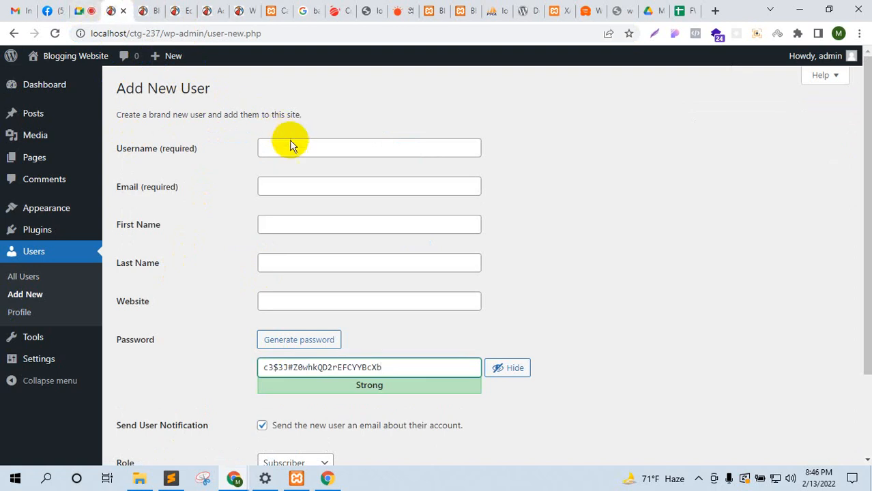
{"action": "left_click", "coordinate": [294, 147]}
Step: Check the participant list in the Google Meet call
{"action": "left_click", "coordinate": [97, 5]}
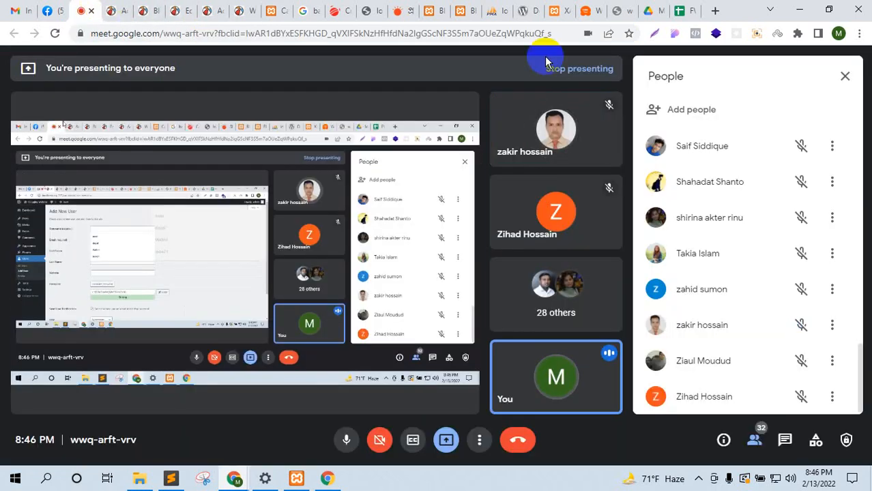
{"action": "left_click", "coordinate": [759, 440]}
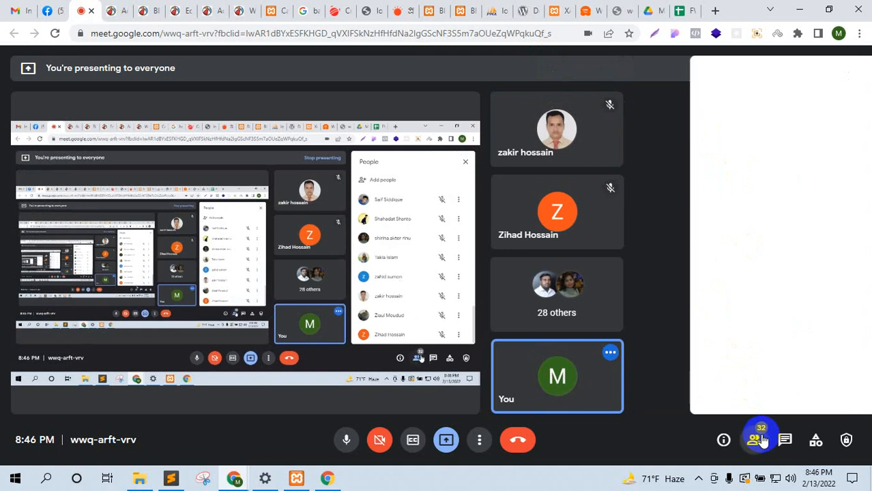
{"action": "left_click", "coordinate": [757, 439]}
{"action": "scroll", "coordinate": [747, 382], "scroll_direction": "up", "scroll_amount": 15}
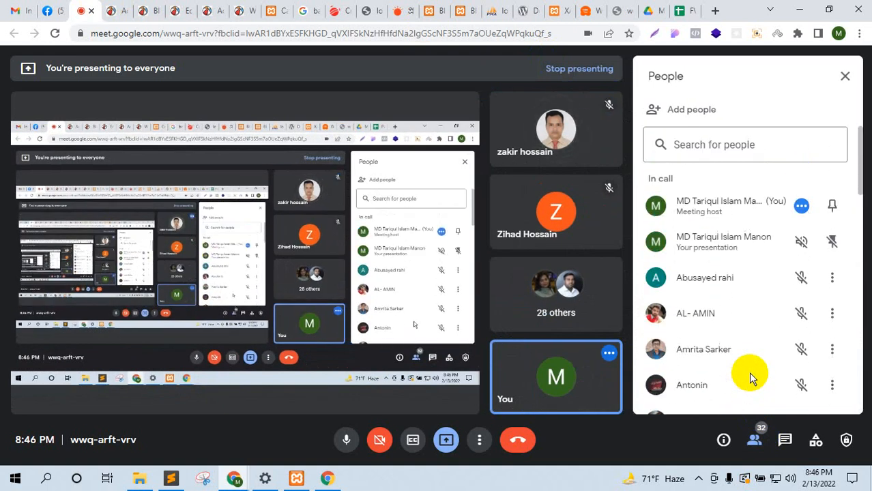
{"action": "scroll", "coordinate": [750, 380], "scroll_direction": "down", "scroll_amount": 4}
{"action": "scroll", "coordinate": [748, 372], "scroll_direction": "down", "scroll_amount": 2}
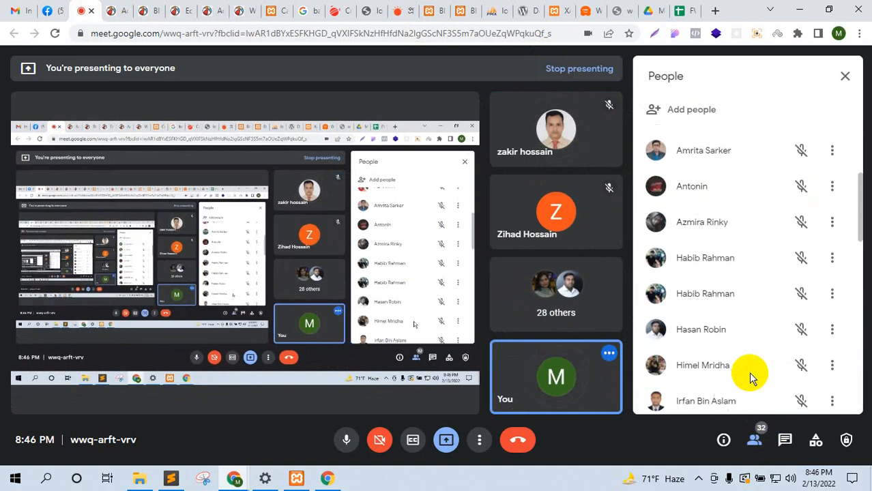
{"action": "left_click", "coordinate": [128, 9]}
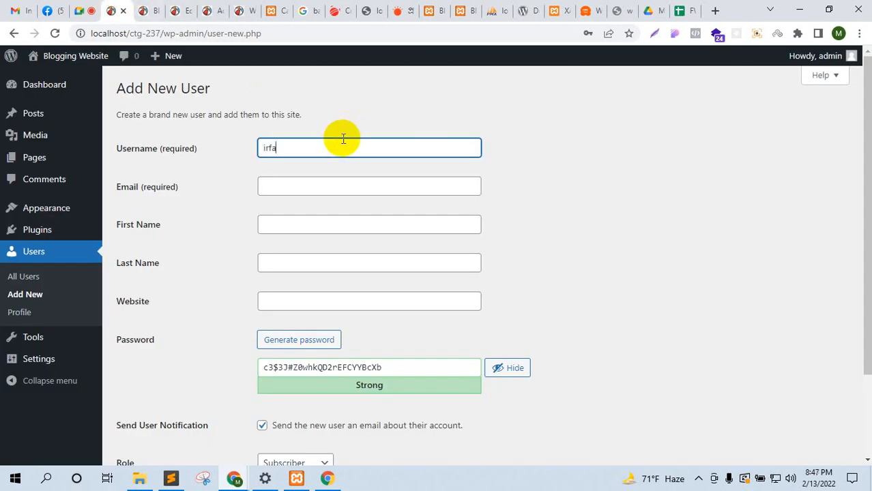
Step: Enter the new user's first name and last name in the Add New User form
{"action": "left_click", "coordinate": [288, 232]}
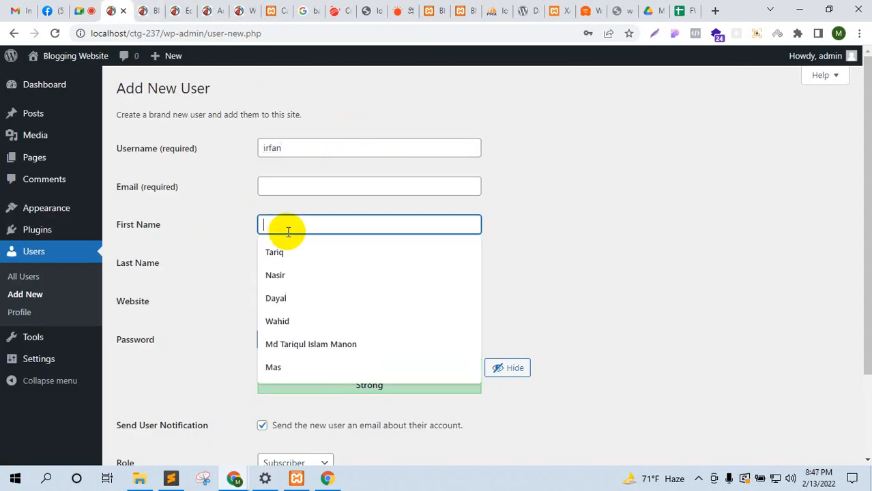
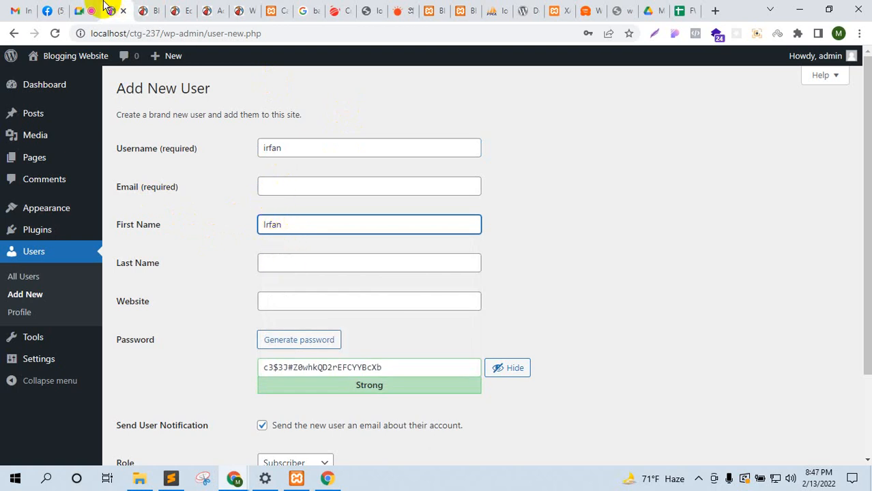
{"action": "left_click", "coordinate": [83, 10]}
{"action": "scroll", "coordinate": [697, 249], "scroll_direction": "up", "scroll_amount": 4}
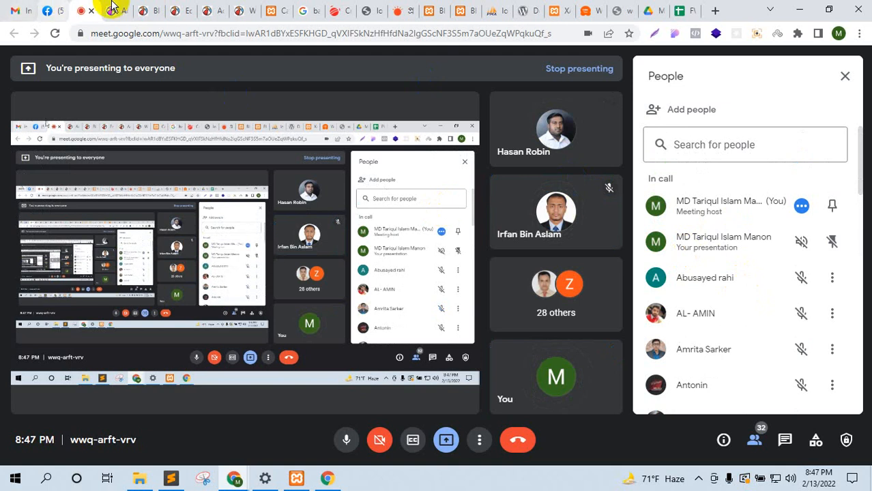
{"action": "left_click", "coordinate": [112, 10]}
{"action": "left_click", "coordinate": [301, 185]}
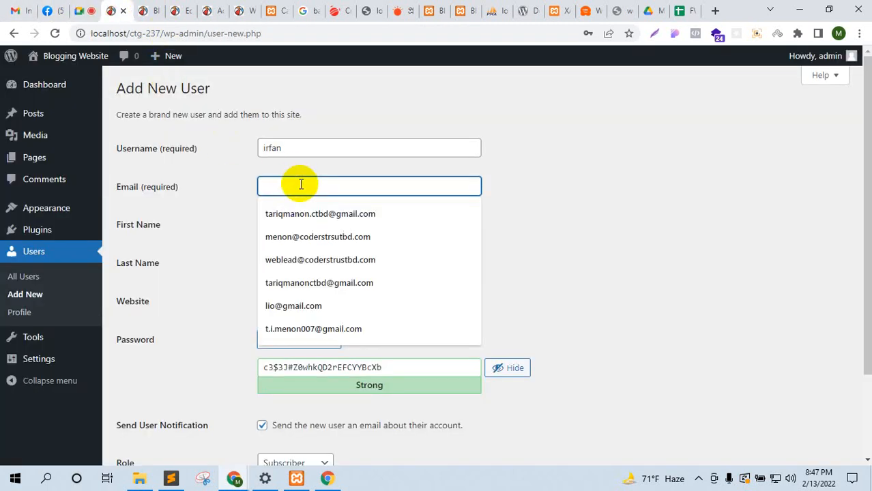
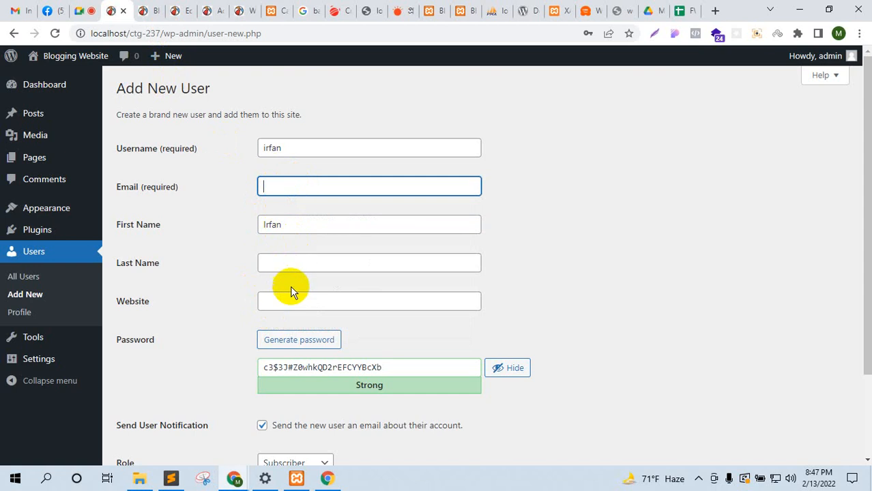
{"action": "left_click", "coordinate": [292, 263]}
{"action": "key", "text": "ctrl+v"}
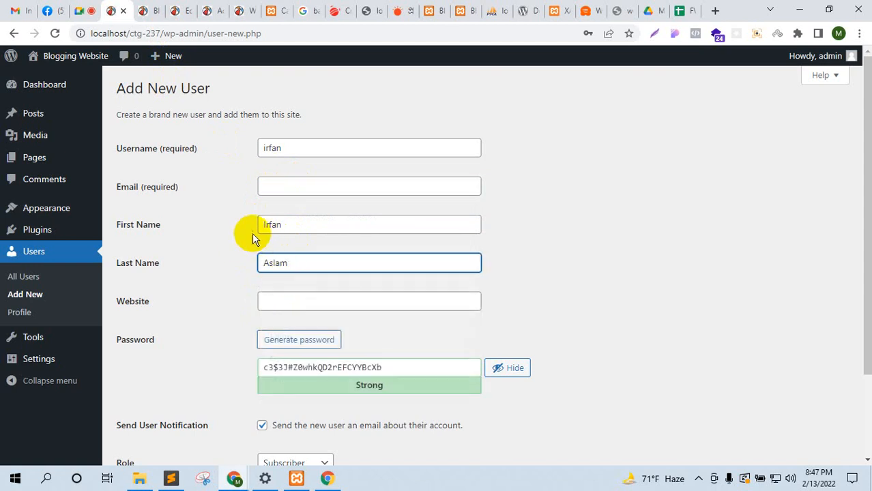
{"action": "left_click", "coordinate": [288, 147]}
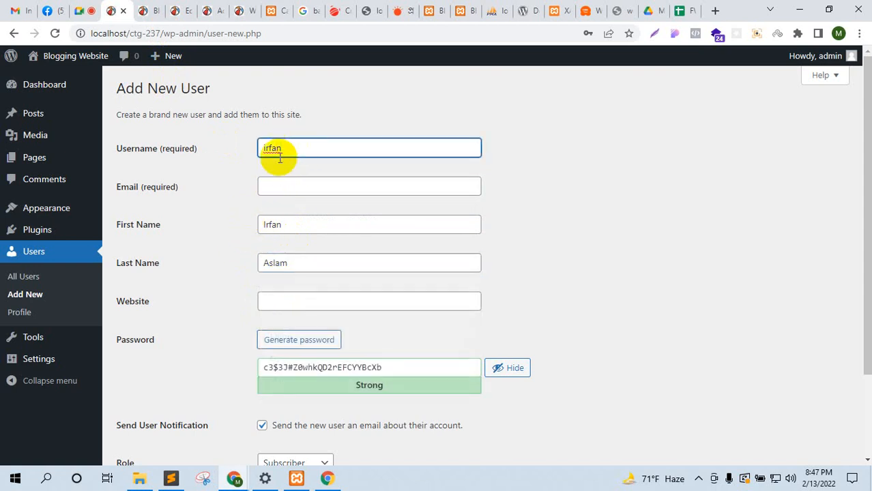
Step: Copy the new user's email address from the Meet chat into the Email field
{"action": "left_click", "coordinate": [82, 10]}
{"action": "left_click", "coordinate": [784, 440]}
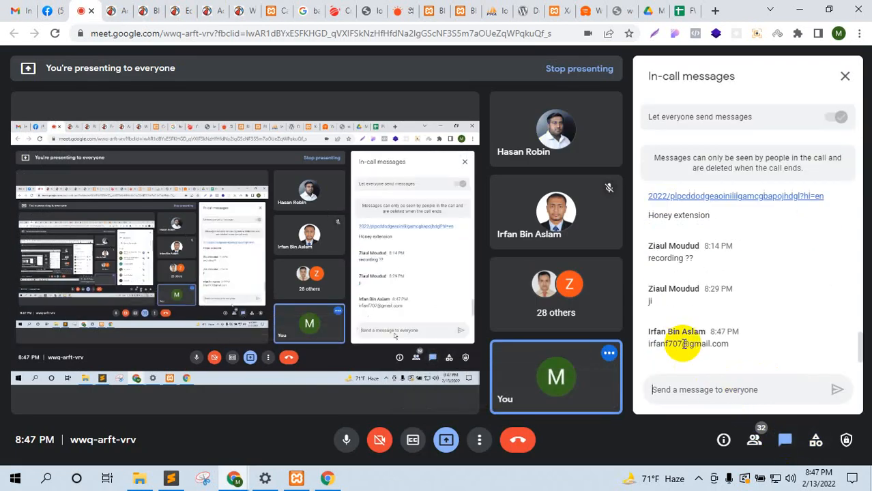
{"action": "double_click", "coordinate": [680, 341]}
{"action": "key", "text": "ctrl+c"}
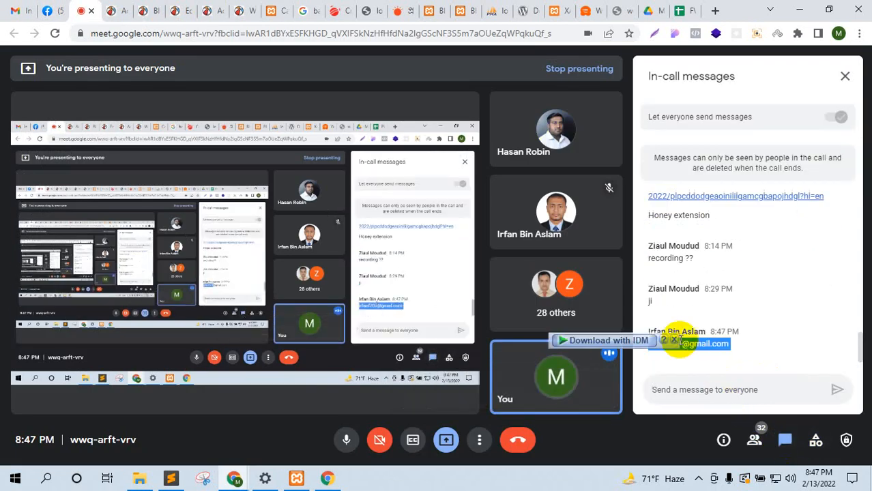
{"action": "left_click", "coordinate": [114, 10]}
{"action": "left_click", "coordinate": [288, 185]}
{"action": "key", "text": "ctrl+v"}
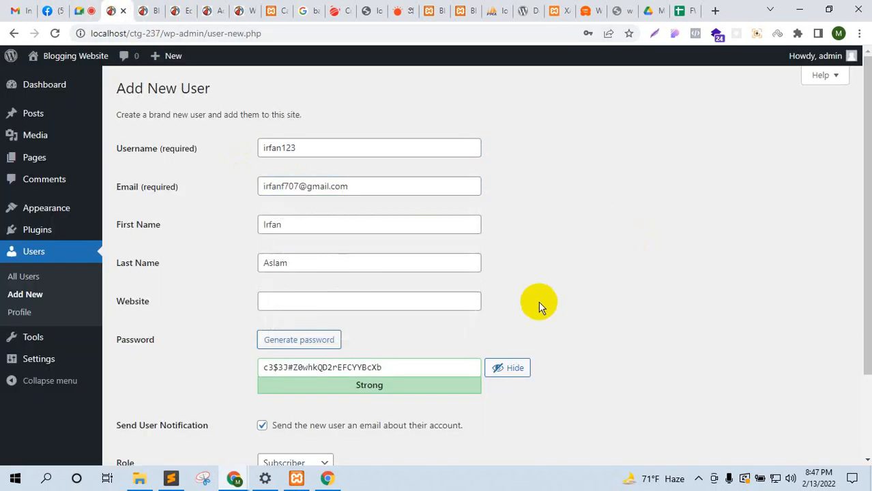
Step: Replace the generated password with a custom medium-strength password
{"action": "scroll", "coordinate": [539, 301], "scroll_direction": "down", "scroll_amount": 1}
{"action": "triple_click", "coordinate": [321, 303]}
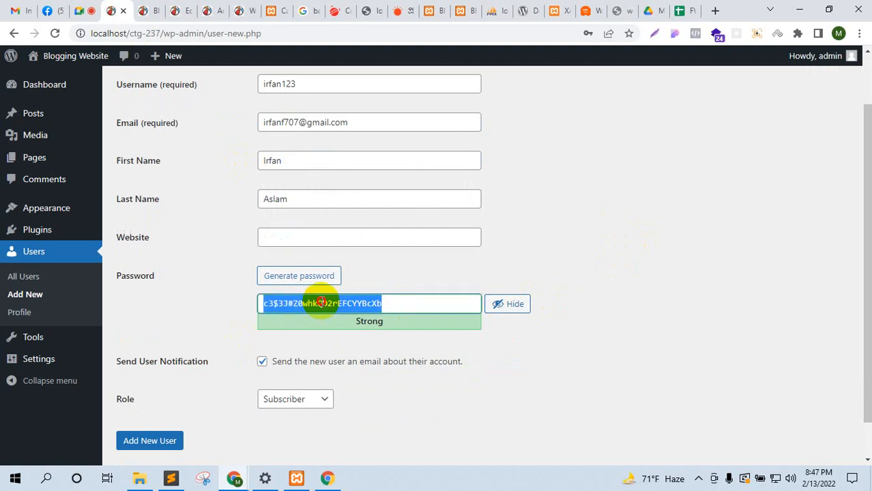
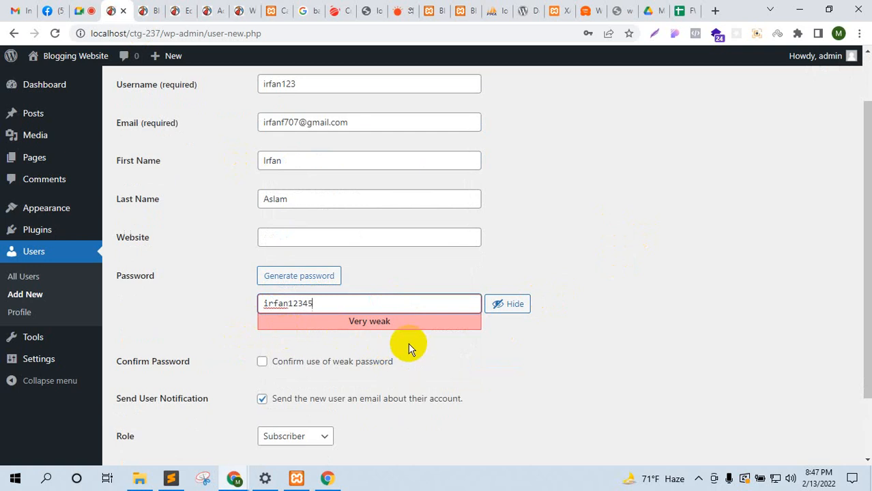
{"action": "left_click_drag", "start_coordinate": [288, 303], "coordinate": [329, 308]}
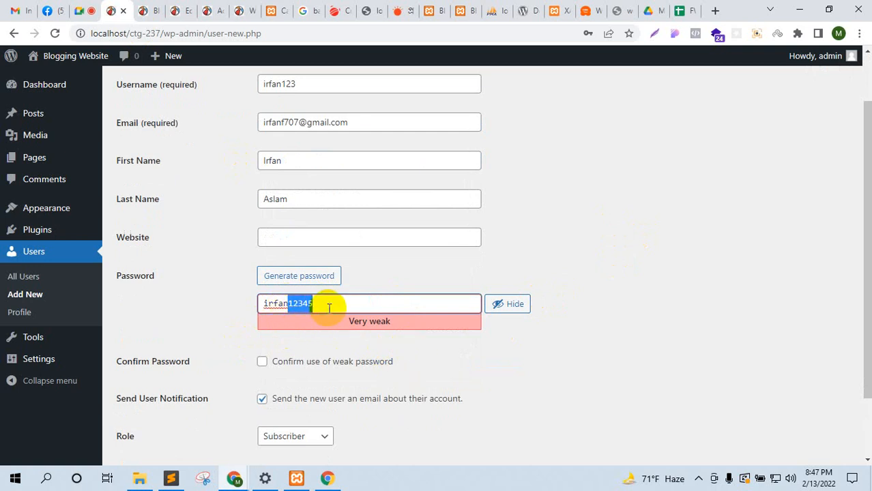
{"action": "key", "text": "BackSpace"}
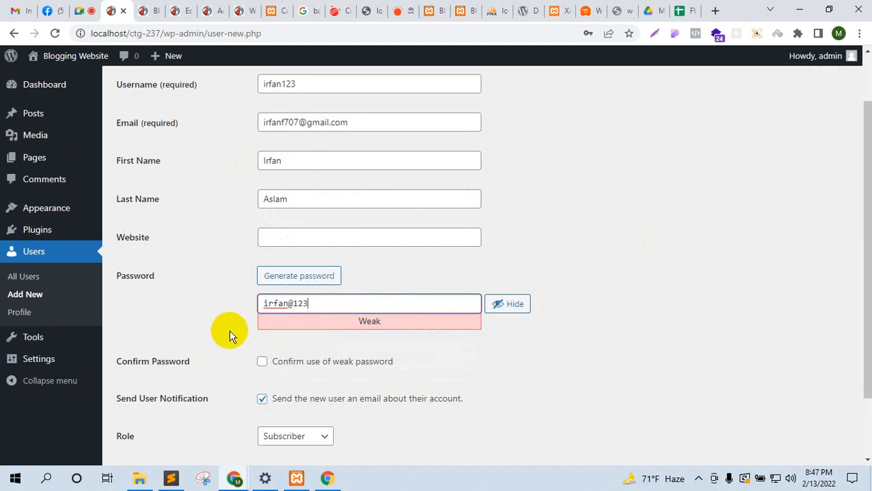
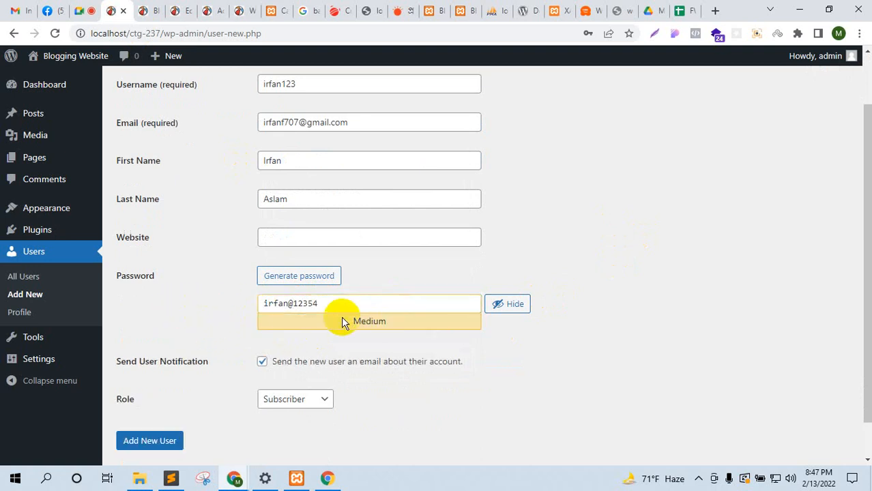
Step: Keep the Subscriber role, create the user, and dismiss Chrome's save-password prompt
{"action": "left_click", "coordinate": [316, 404]}
{"action": "left_click", "coordinate": [317, 404]}
{"action": "left_click", "coordinate": [174, 440]}
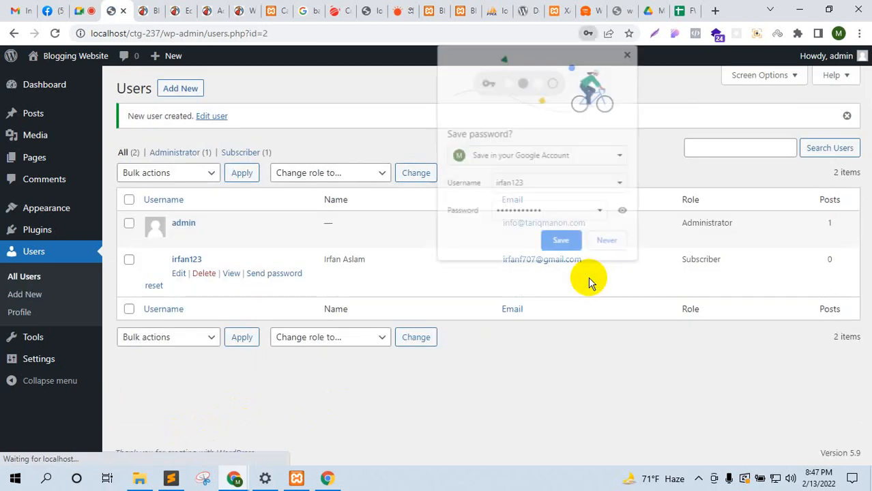
{"action": "left_click", "coordinate": [629, 53]}
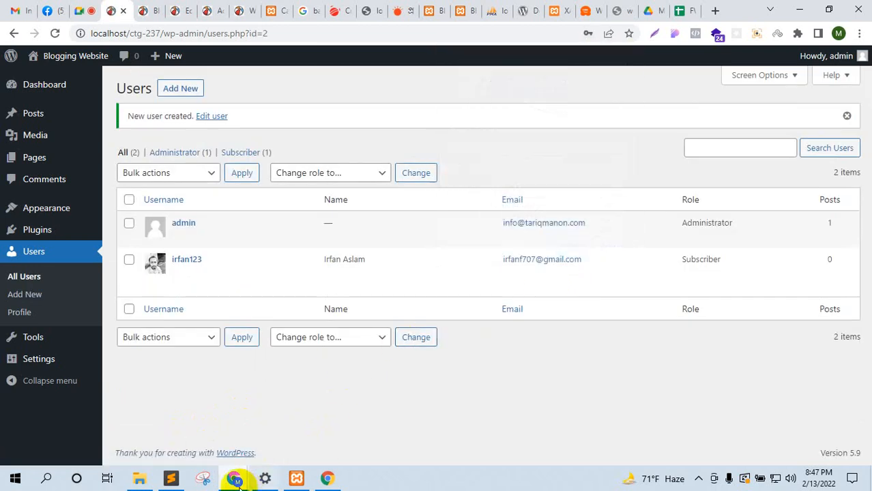
{"action": "mouse_move", "coordinate": [234, 478]}
{"action": "left_click", "coordinate": [316, 453]}
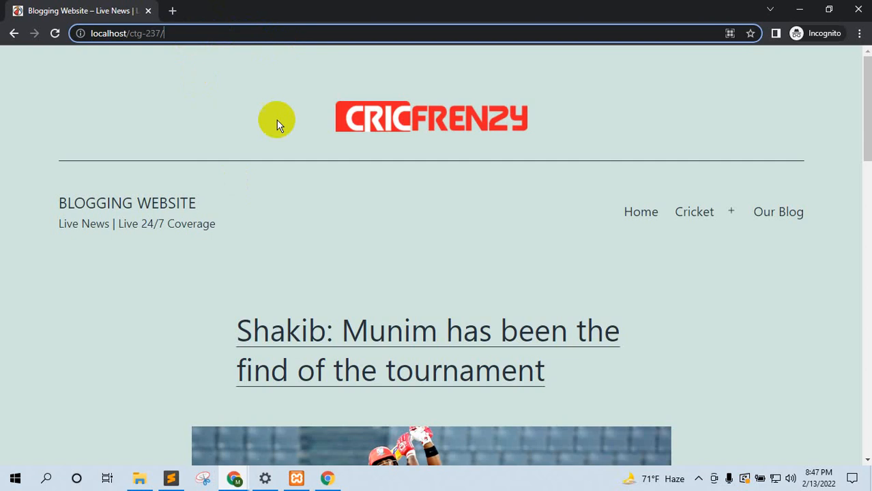
Step: Open localhost/ctg-237/wp-admin in the incognito window and log in as the new user
{"action": "key", "text": "ctrl+l"}
{"action": "key", "text": "Delete"}
{"action": "key", "text": "Return"}
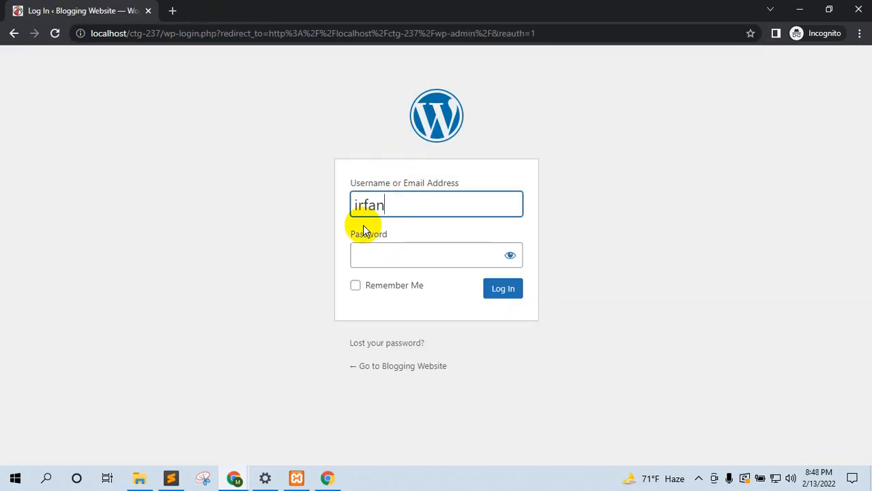
{"action": "left_click", "coordinate": [403, 246]}
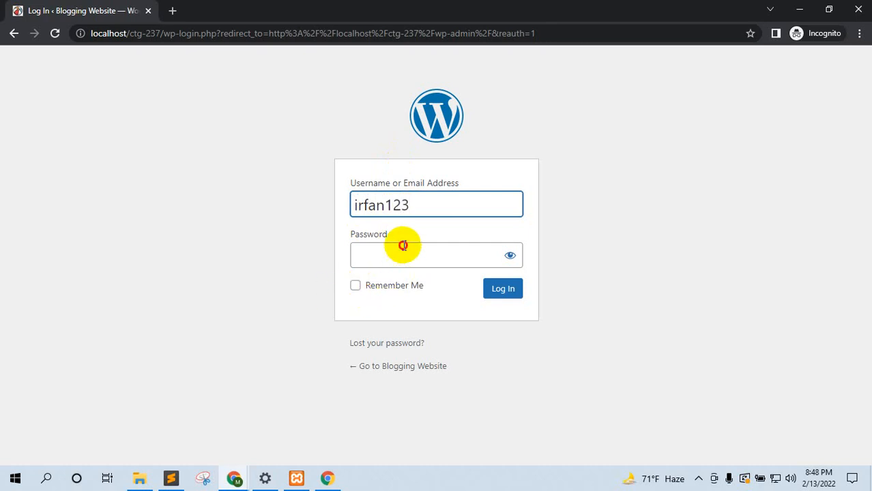
{"action": "key", "text": "ctrl+v"}
{"action": "left_click", "coordinate": [509, 256]}
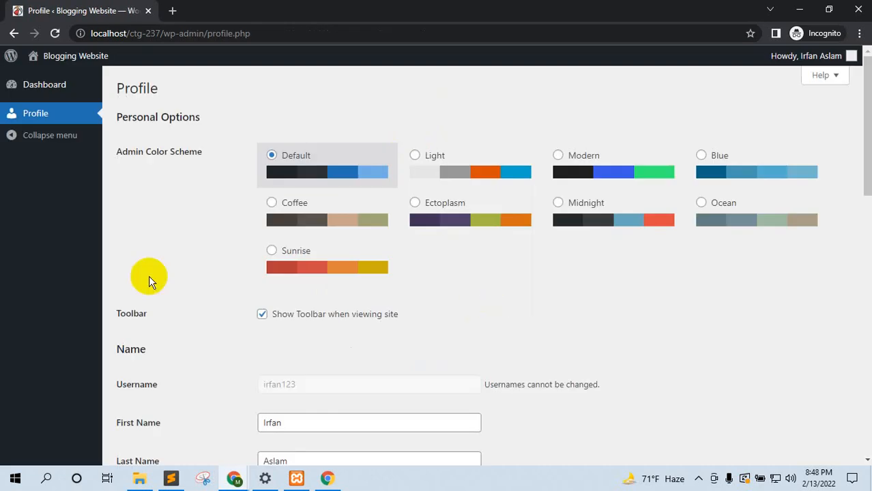
Step: Review the Subscriber's limited dashboard, then return to the admin Users window
{"action": "scroll", "coordinate": [362, 350], "scroll_direction": "down", "scroll_amount": 5}
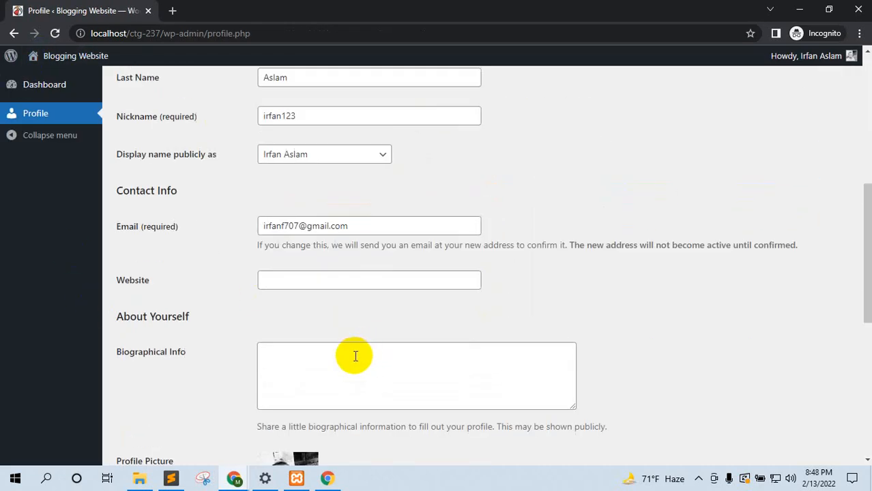
{"action": "scroll", "coordinate": [354, 356], "scroll_direction": "up", "scroll_amount": 5}
{"action": "left_click", "coordinate": [73, 92]}
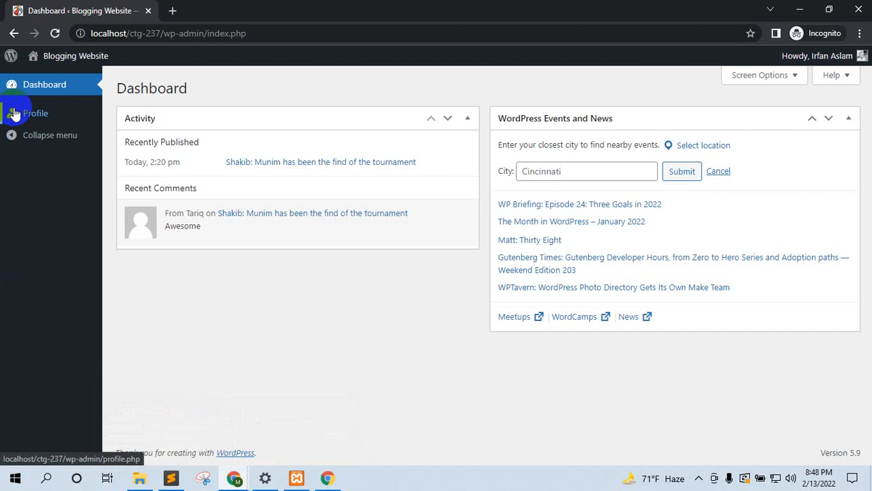
{"action": "mouse_move", "coordinate": [232, 475]}
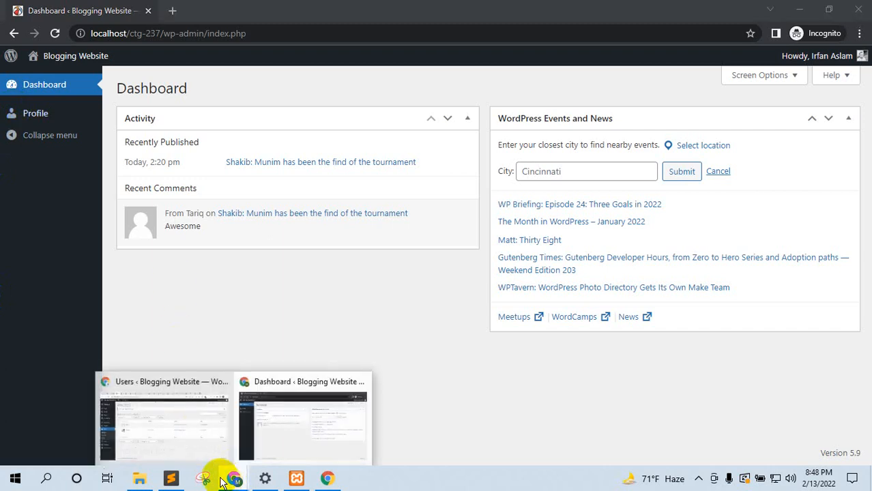
{"action": "left_click", "coordinate": [202, 381]}
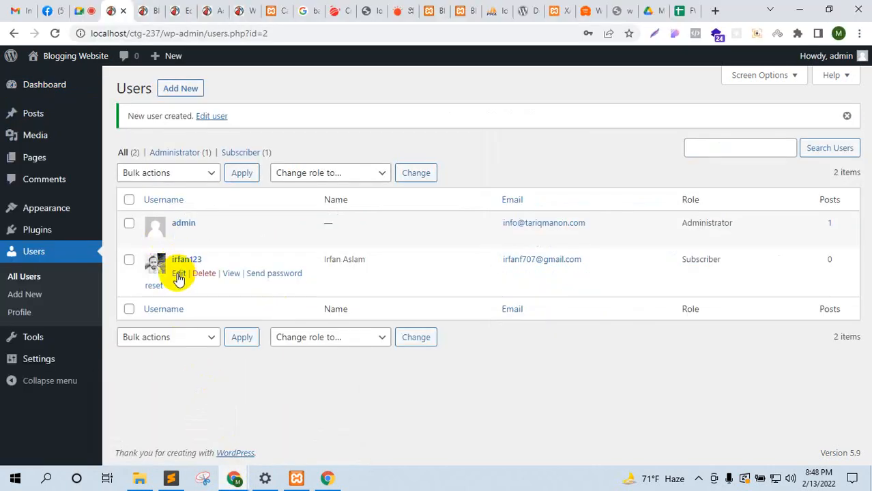
Step: Change the new user's role to Contributor and save it with Update User
{"action": "left_click", "coordinate": [176, 274]}
{"action": "scroll", "coordinate": [429, 319], "scroll_direction": "down", "scroll_amount": 3}
{"action": "scroll", "coordinate": [430, 318], "scroll_direction": "down", "scroll_amount": 2}
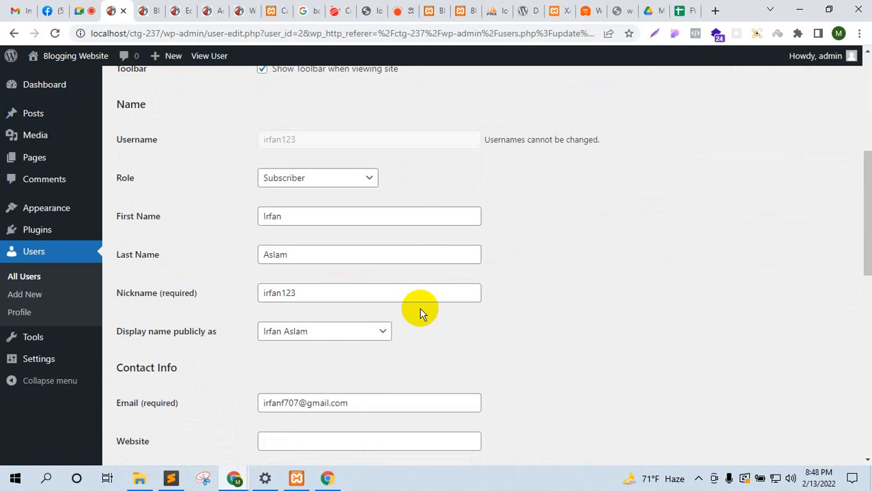
{"action": "scroll", "coordinate": [420, 313], "scroll_direction": "up", "scroll_amount": 5}
{"action": "scroll", "coordinate": [420, 313], "scroll_direction": "down", "scroll_amount": 8}
{"action": "scroll", "coordinate": [421, 315], "scroll_direction": "down", "scroll_amount": 3}
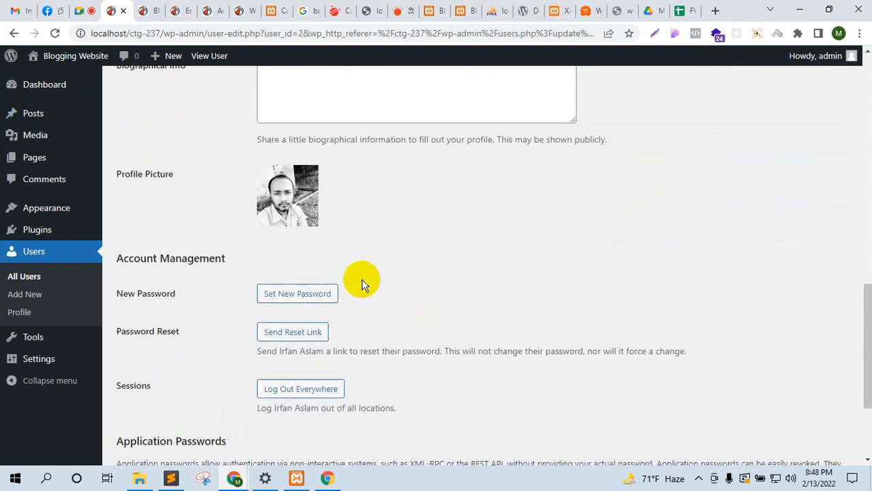
{"action": "scroll", "coordinate": [387, 279], "scroll_direction": "down", "scroll_amount": 2}
{"action": "scroll", "coordinate": [365, 300], "scroll_direction": "up", "scroll_amount": 7}
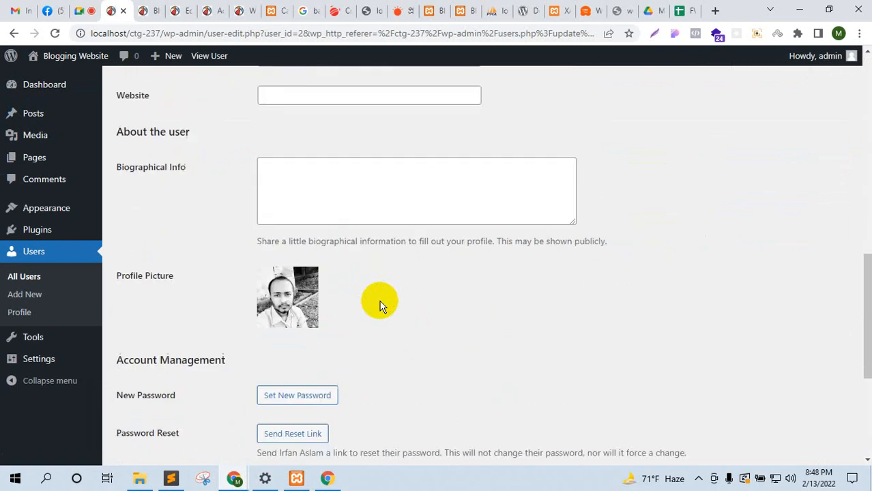
{"action": "scroll", "coordinate": [380, 306], "scroll_direction": "up", "scroll_amount": 1}
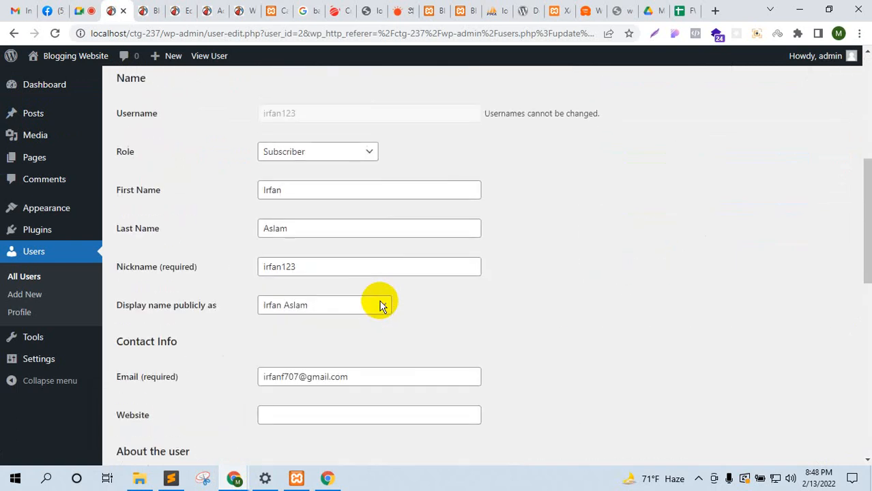
{"action": "left_click", "coordinate": [302, 152]}
{"action": "left_click", "coordinate": [302, 181]}
{"action": "scroll", "coordinate": [191, 341], "scroll_direction": "down", "scroll_amount": 10}
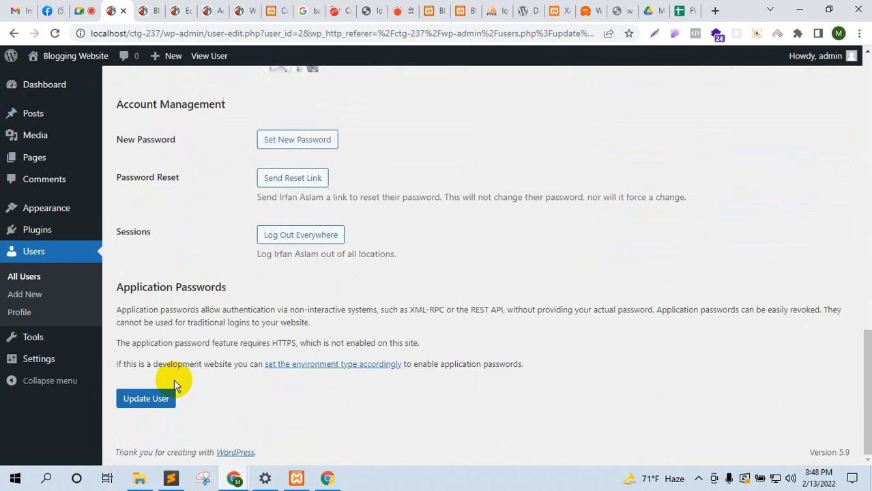
{"action": "left_click", "coordinate": [166, 401]}
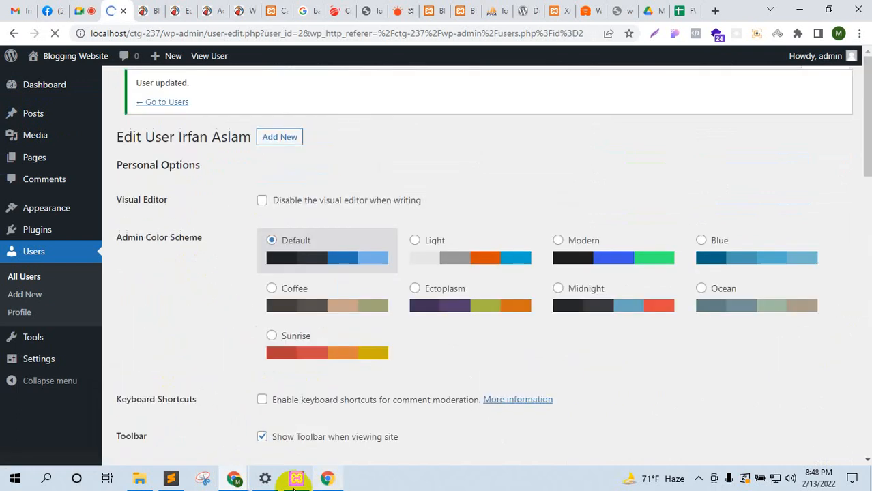
Step: Reload the user's incognito dashboard and check Comments, Profile and Posts as Contributor
{"action": "left_click", "coordinate": [236, 479]}
{"action": "left_click", "coordinate": [55, 33]}
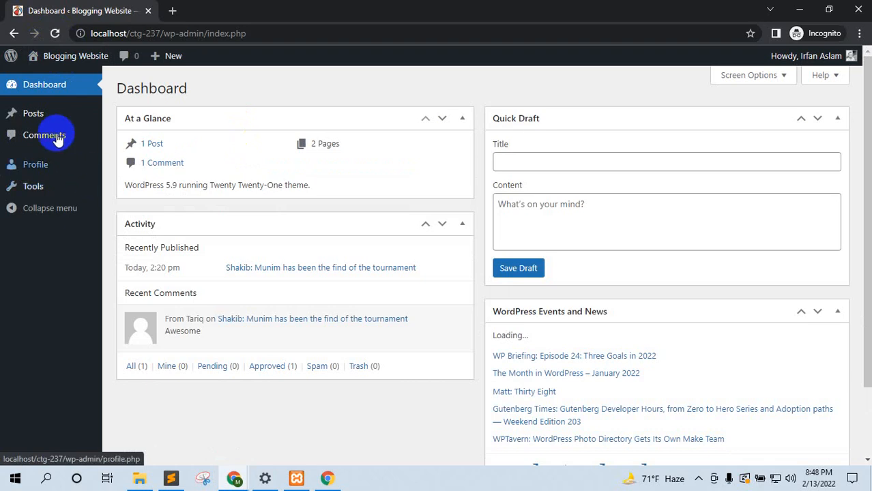
{"action": "left_click", "coordinate": [51, 135]}
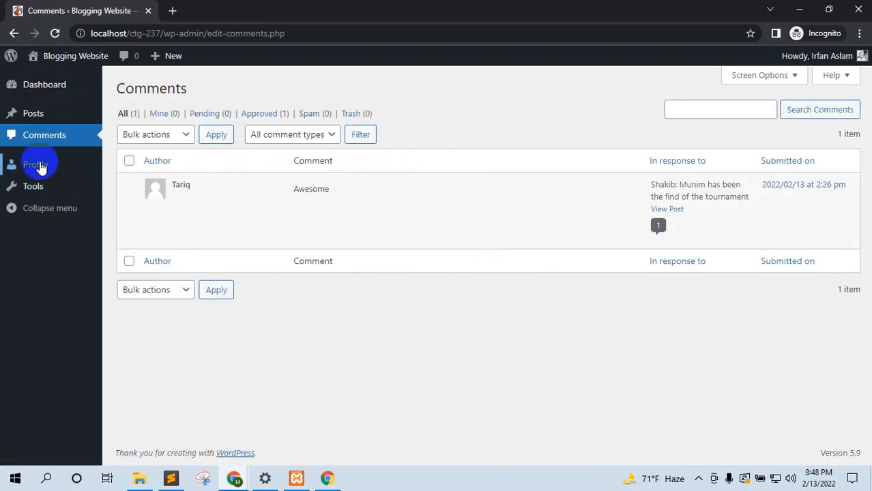
{"action": "left_click", "coordinate": [37, 164]}
{"action": "left_click", "coordinate": [30, 117]}
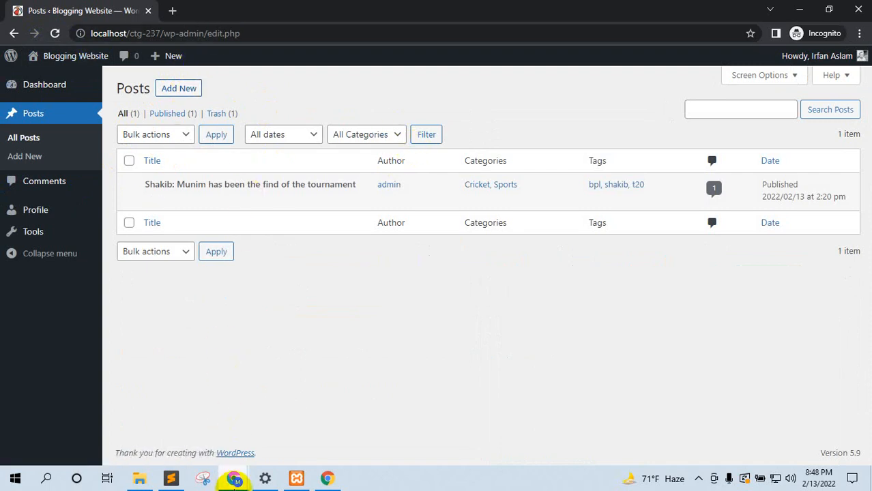
{"action": "mouse_move", "coordinate": [235, 483]}
{"action": "left_click", "coordinate": [210, 444]}
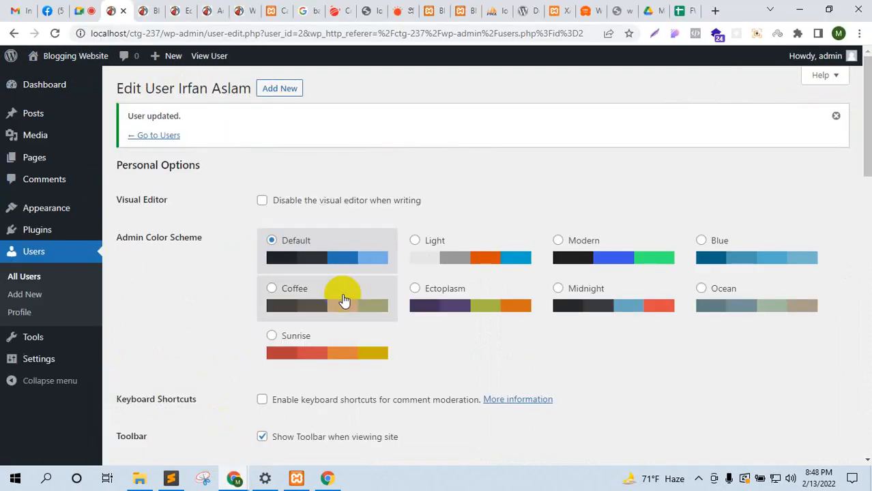
Step: Change the new user's role to Author
{"action": "scroll", "coordinate": [344, 301], "scroll_direction": "down", "scroll_amount": 5}
{"action": "left_click", "coordinate": [321, 230]}
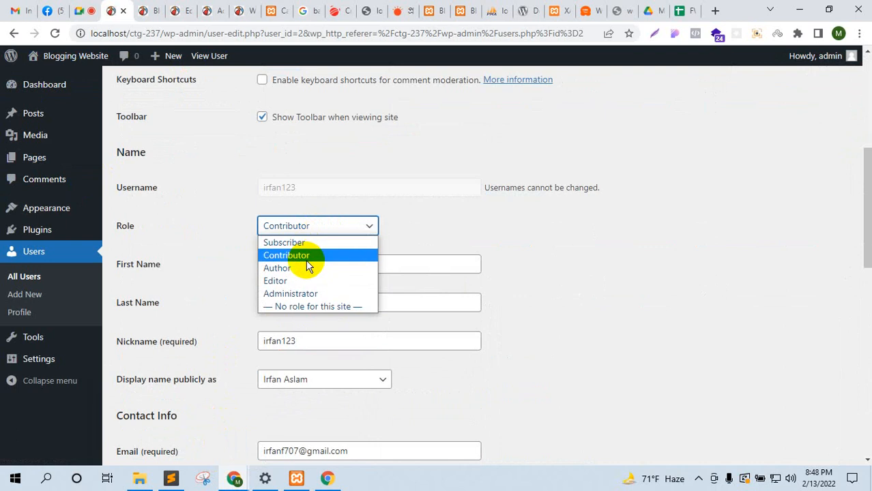
{"action": "left_click", "coordinate": [303, 268]}
{"action": "scroll", "coordinate": [163, 366], "scroll_direction": "down", "scroll_amount": 15}
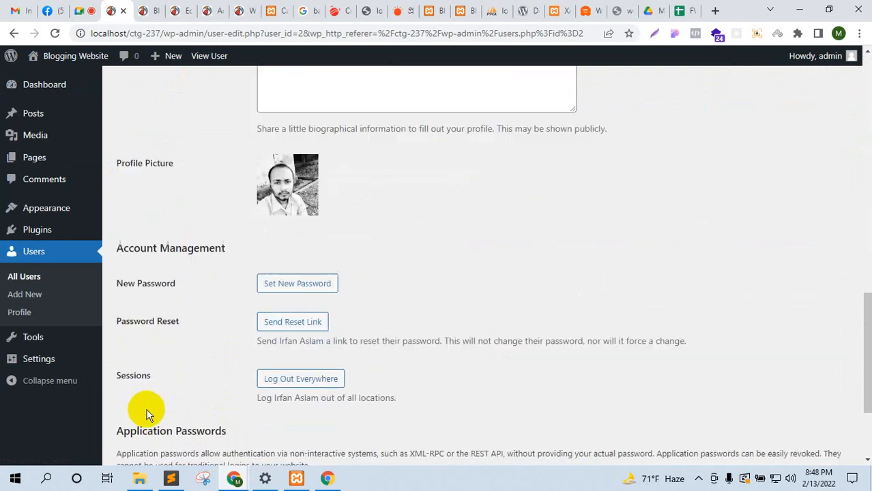
Step: Reload the user's Posts page in the incognito window to reveal the Media menu
{"action": "mouse_move", "coordinate": [237, 480]}
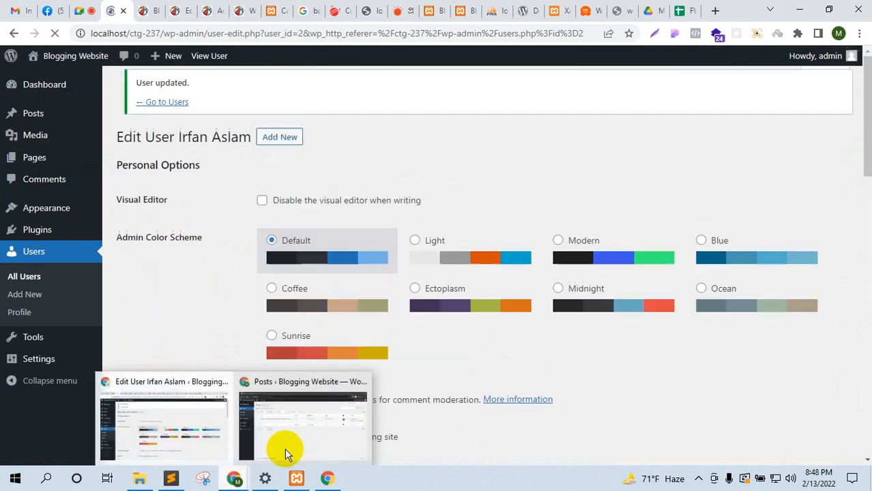
{"action": "left_click", "coordinate": [287, 451]}
{"action": "left_click", "coordinate": [57, 34]}
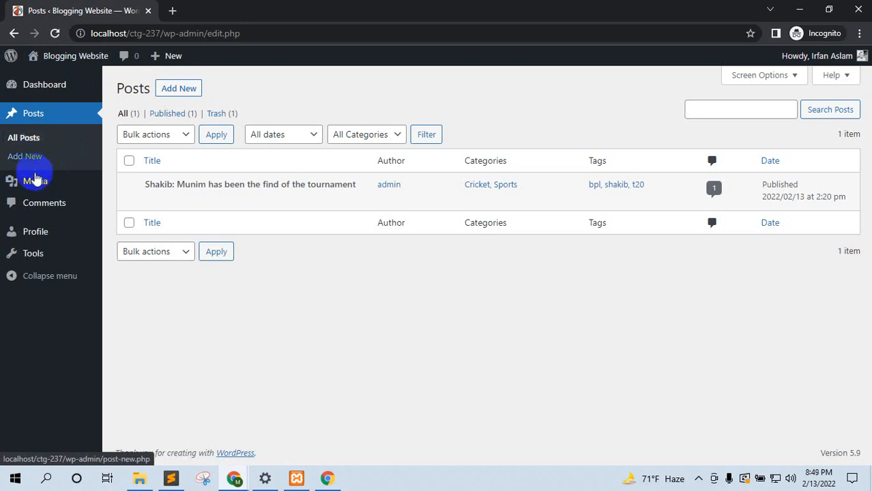
{"action": "mouse_move", "coordinate": [36, 190]}
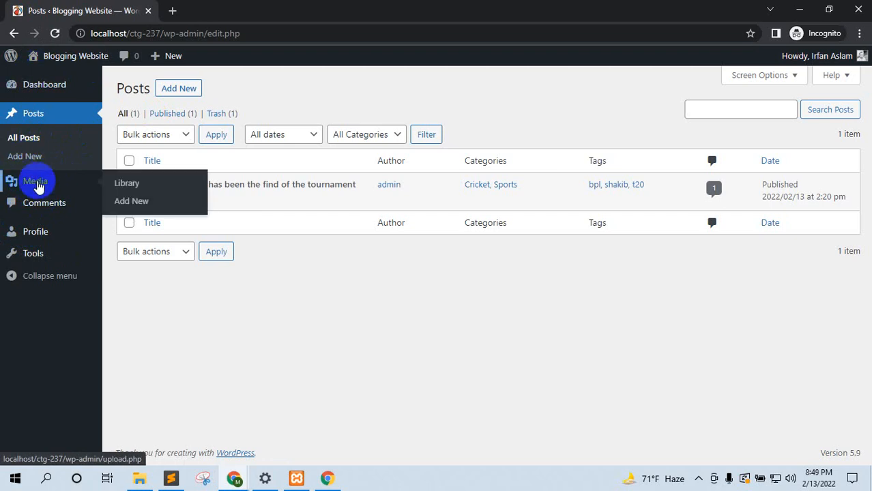
Step: Set the new user's role to Editor and save it with Update User
{"action": "mouse_move", "coordinate": [234, 481]}
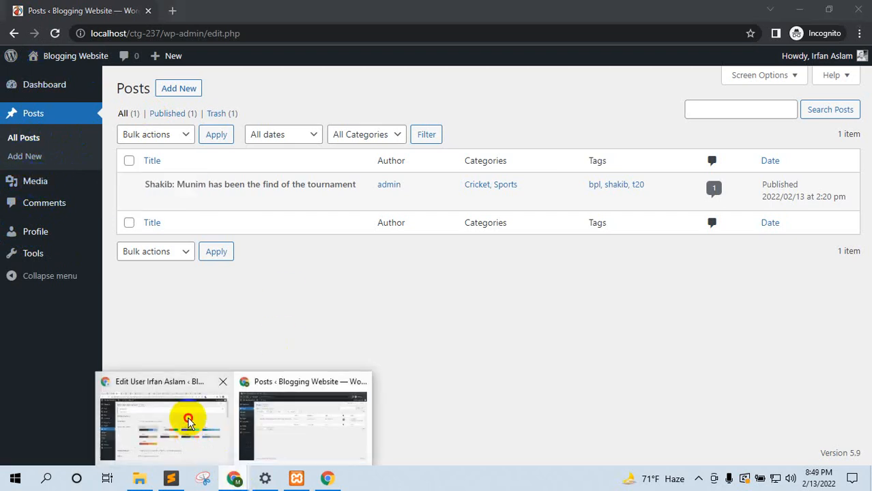
{"action": "left_click", "coordinate": [189, 414]}
{"action": "scroll", "coordinate": [329, 345], "scroll_direction": "down", "scroll_amount": 5}
{"action": "scroll", "coordinate": [327, 345], "scroll_direction": "up", "scroll_amount": 2}
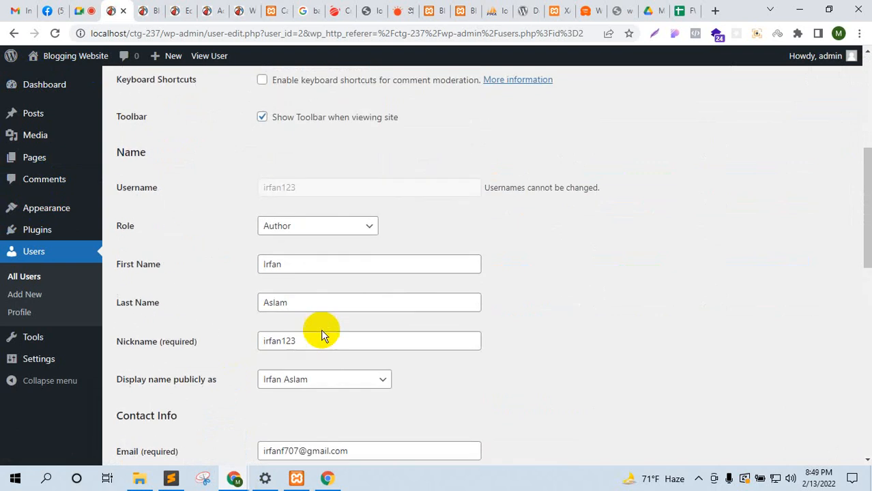
{"action": "left_click", "coordinate": [300, 236]}
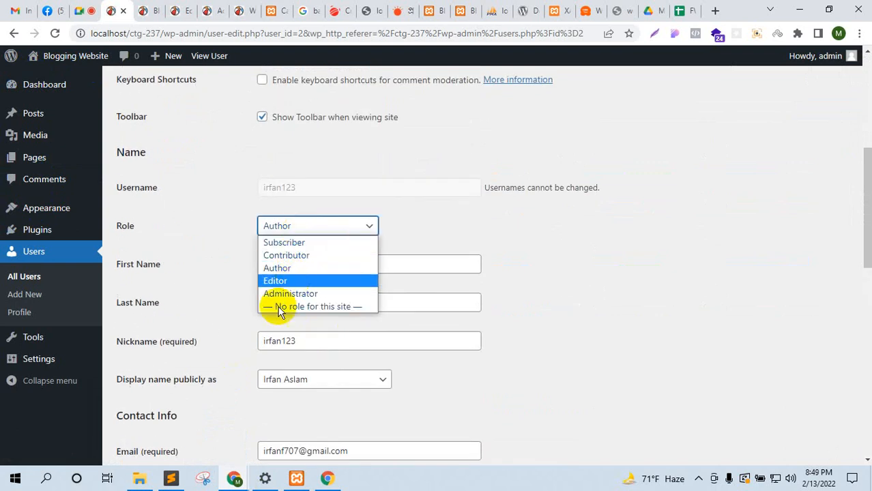
{"action": "left_click", "coordinate": [280, 278]}
{"action": "scroll", "coordinate": [231, 451], "scroll_direction": "down", "scroll_amount": 10}
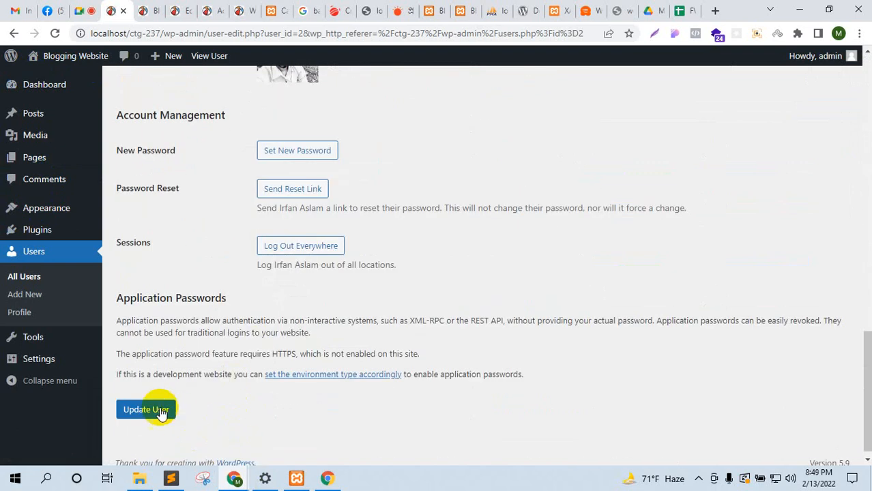
{"action": "left_click", "coordinate": [154, 410]}
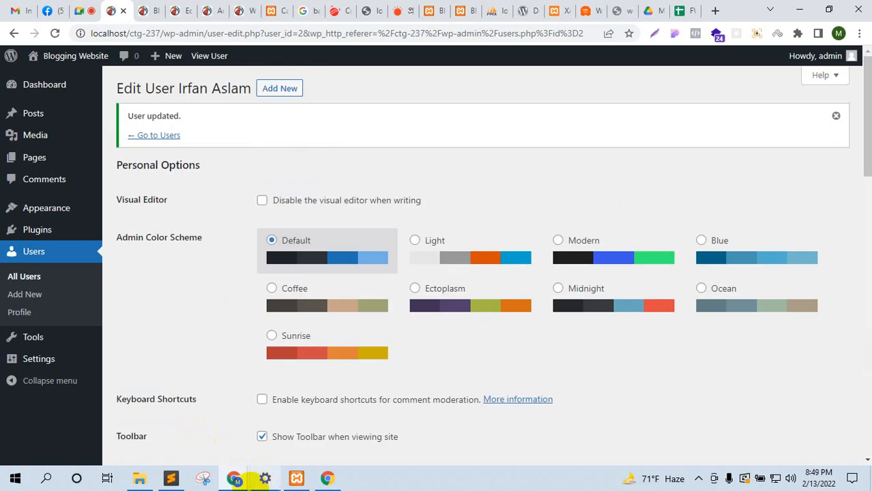
Step: Reload the user's incognito dashboard to see the added Pages, Categories and Tags menus
{"action": "left_click", "coordinate": [243, 477]}
{"action": "left_click", "coordinate": [265, 430]}
{"action": "left_click", "coordinate": [55, 33]}
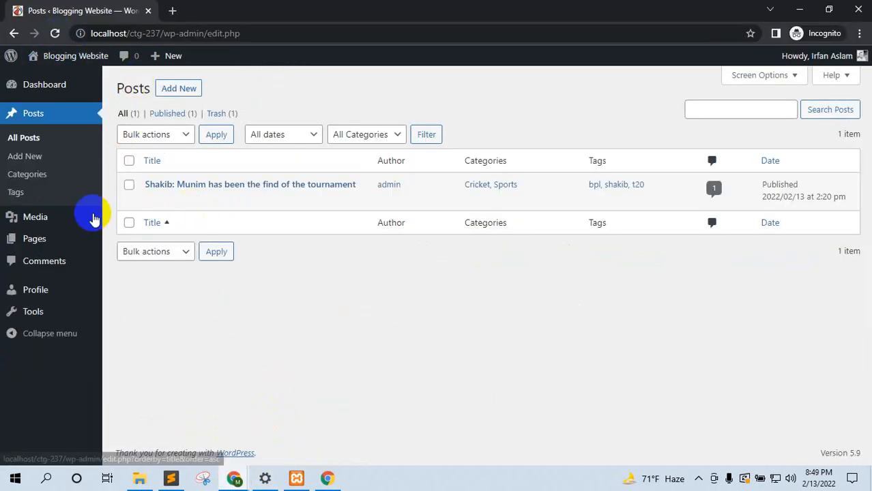
{"action": "left_click", "coordinate": [46, 176]}
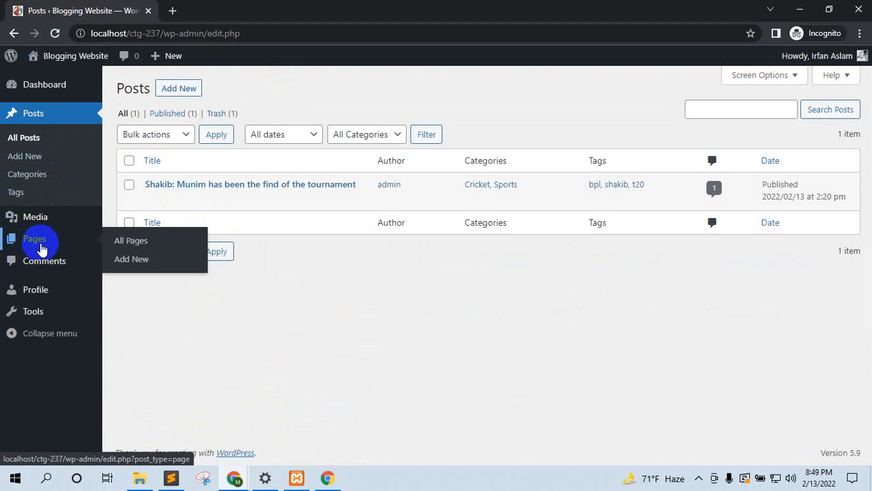
{"action": "mouse_move", "coordinate": [48, 225]}
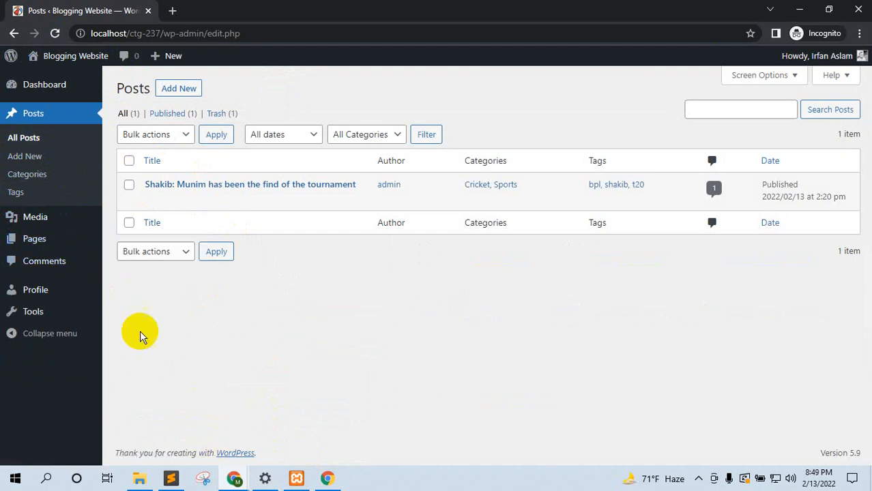
{"action": "mouse_move", "coordinate": [236, 480]}
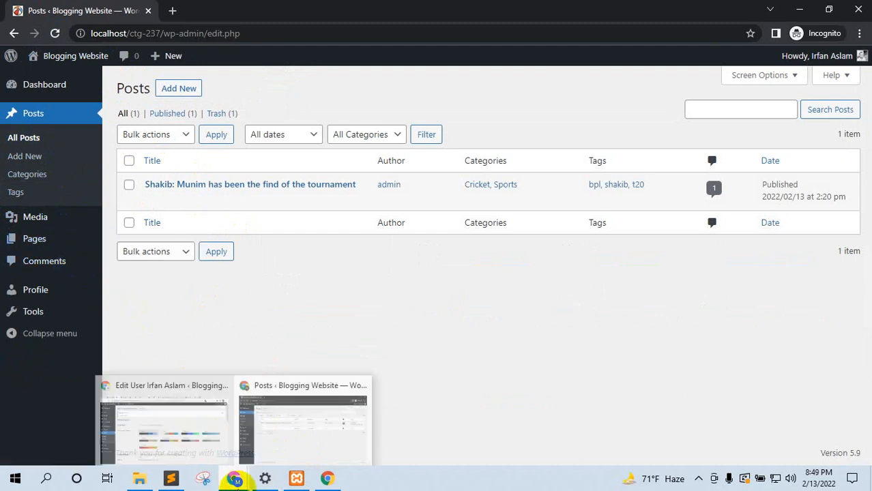
{"action": "left_click", "coordinate": [208, 420]}
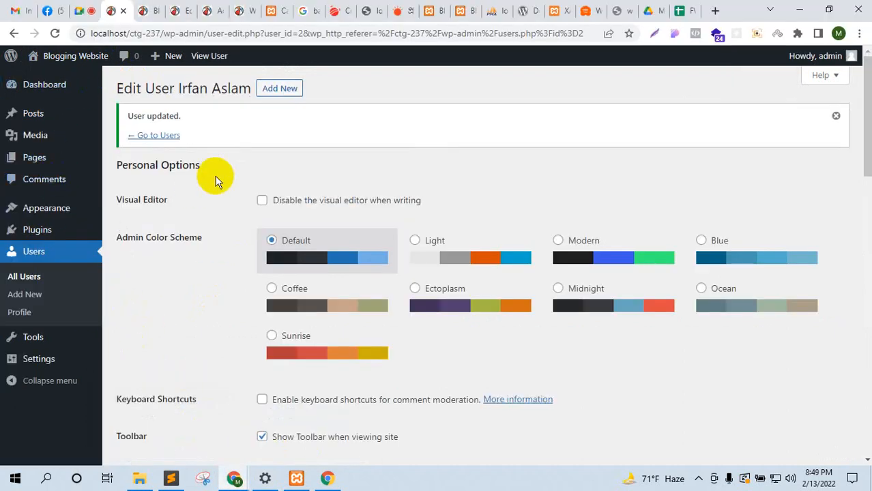
Step: Set the new user's role to Administrator and save it with Update User
{"action": "scroll", "coordinate": [217, 189], "scroll_direction": "down", "scroll_amount": 6}
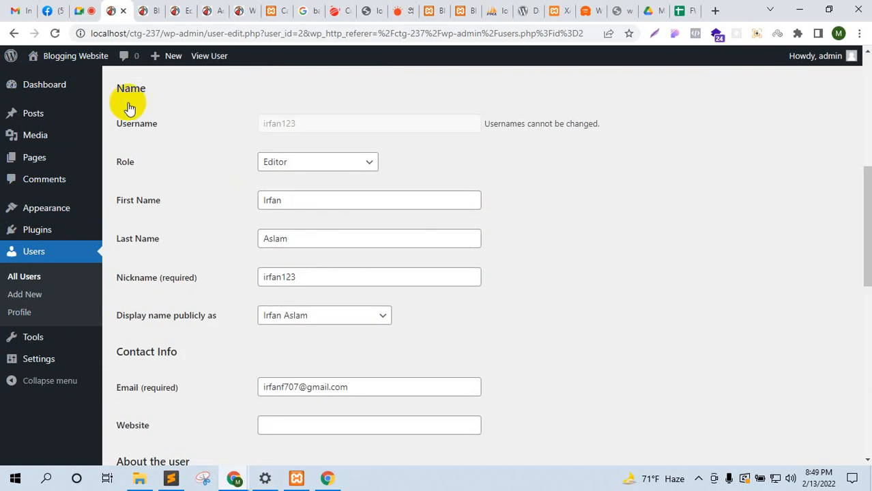
{"action": "left_click", "coordinate": [80, 10]}
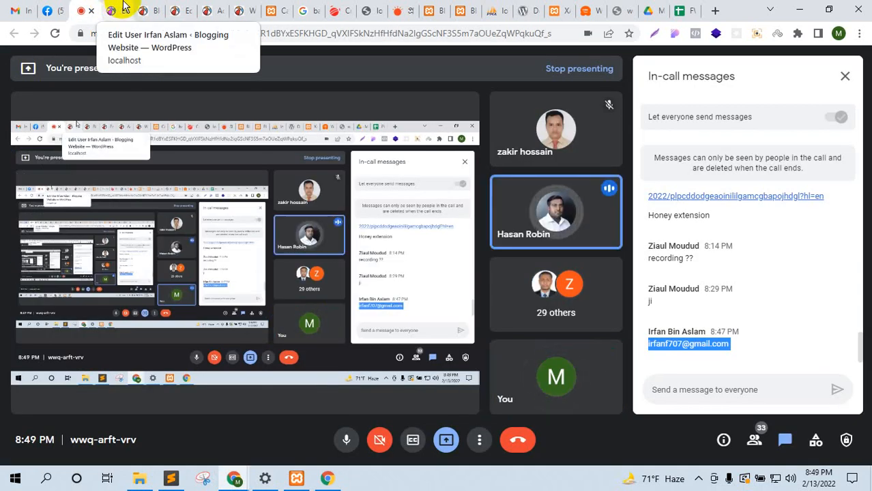
{"action": "left_click", "coordinate": [122, 6]}
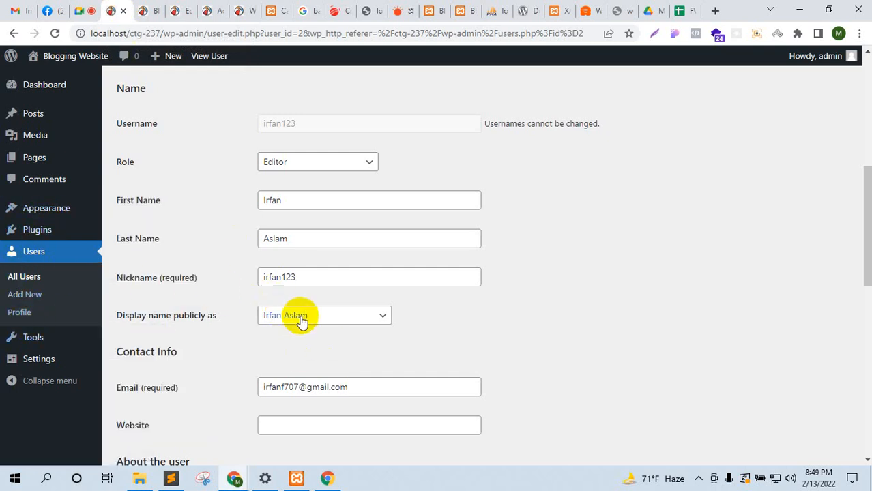
{"action": "left_click", "coordinate": [323, 165]}
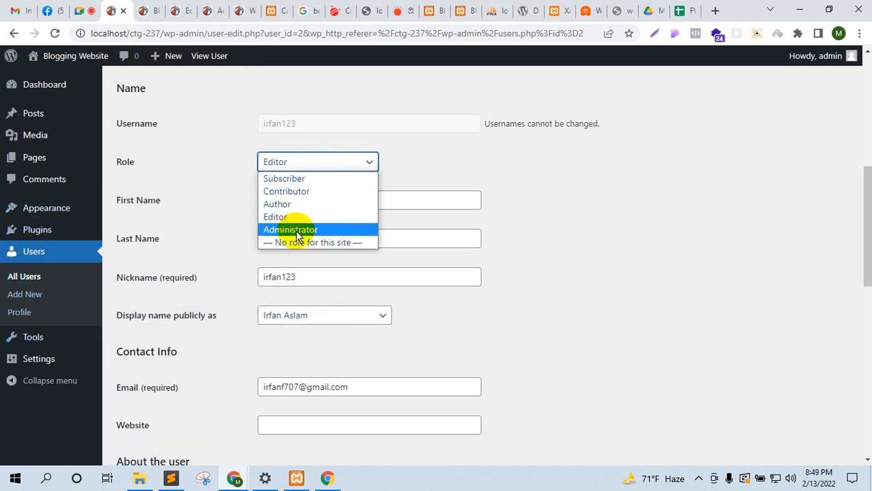
{"action": "left_click", "coordinate": [295, 228]}
{"action": "scroll", "coordinate": [159, 401], "scroll_direction": "down", "scroll_amount": 15}
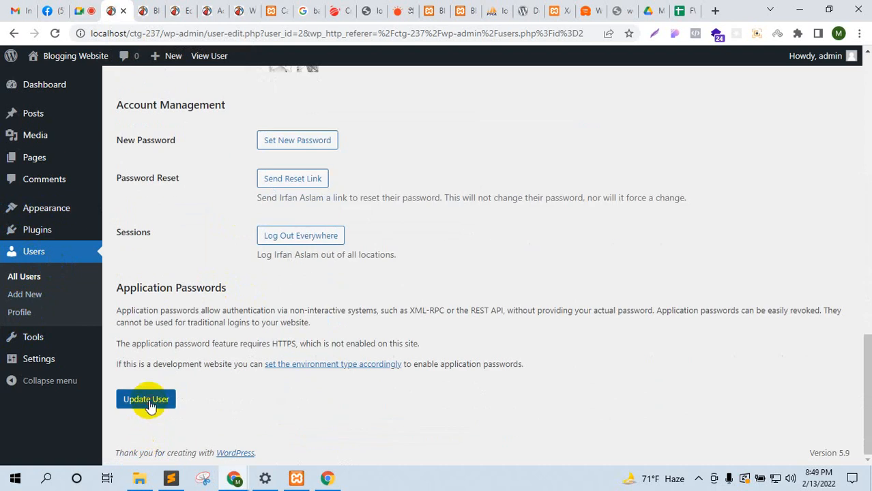
{"action": "left_click", "coordinate": [146, 400]}
Step: Reload the user's dashboard and open All Users, showing both accounts as Administrators
{"action": "mouse_move", "coordinate": [233, 477]}
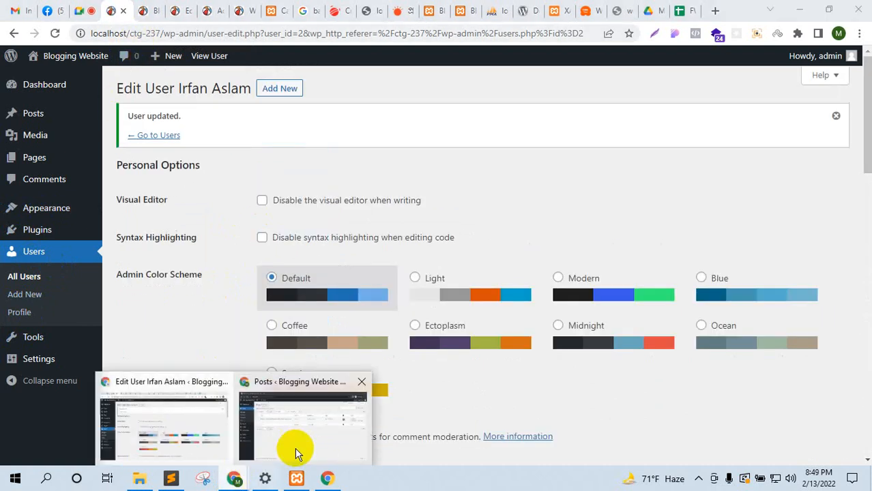
{"action": "left_click", "coordinate": [296, 454]}
{"action": "left_click", "coordinate": [54, 35]}
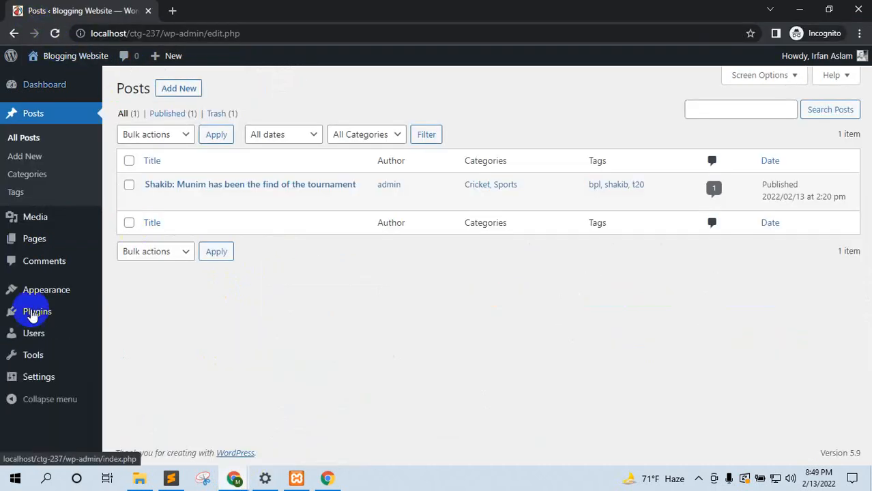
{"action": "mouse_move", "coordinate": [46, 292]}
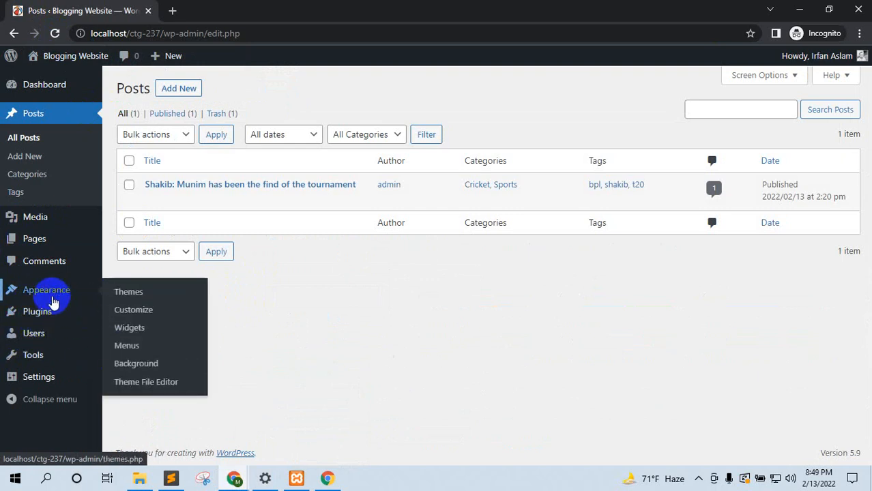
{"action": "left_click", "coordinate": [116, 339]}
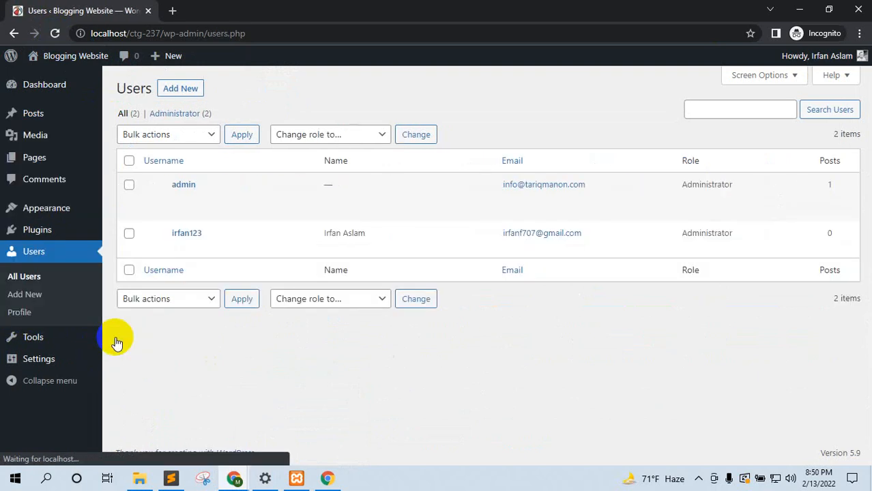
{"action": "mouse_move", "coordinate": [205, 204]}
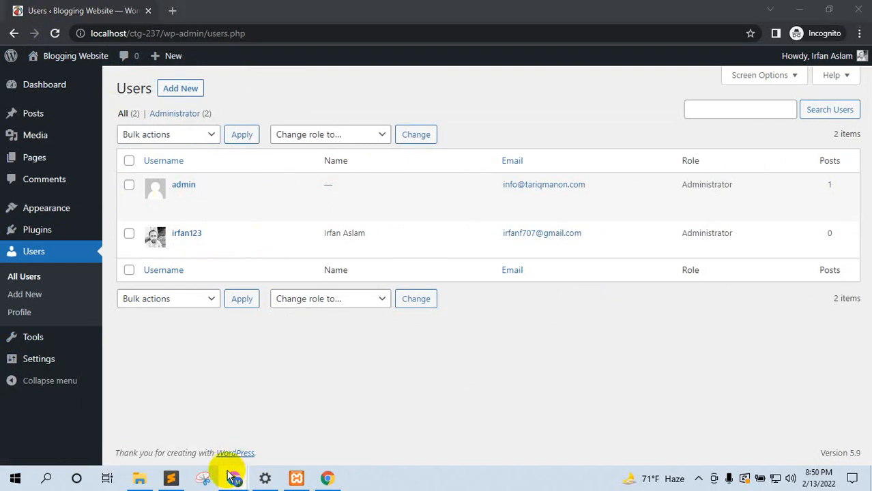
{"action": "mouse_move", "coordinate": [232, 478]}
{"action": "left_click", "coordinate": [195, 406]}
{"action": "left_click", "coordinate": [86, 10]}
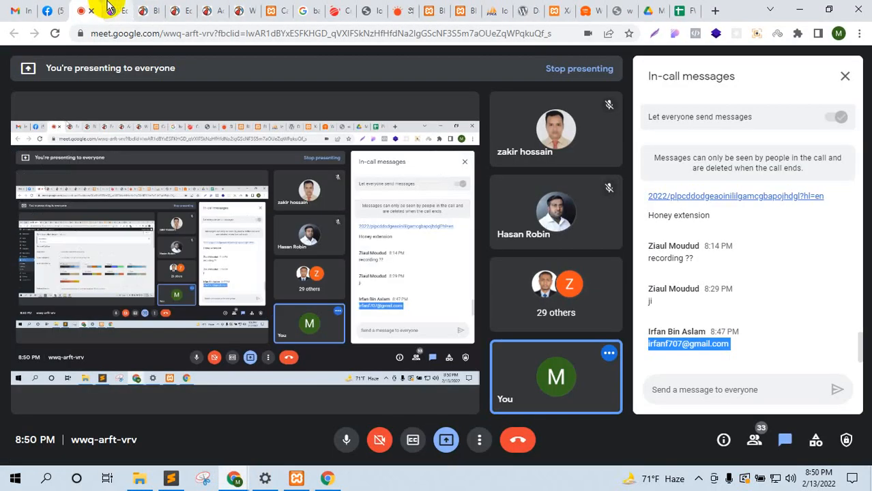
{"action": "left_click", "coordinate": [117, 10]}
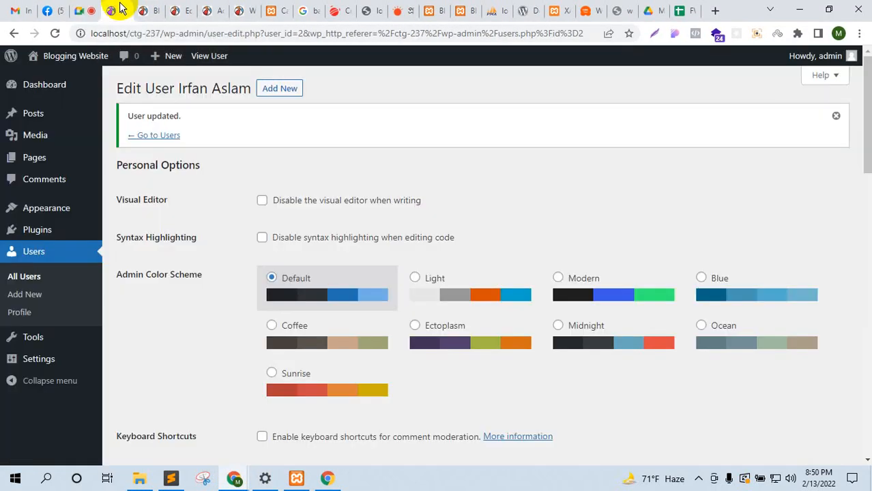
{"action": "left_click", "coordinate": [233, 480]}
{"action": "left_click", "coordinate": [180, 431]}
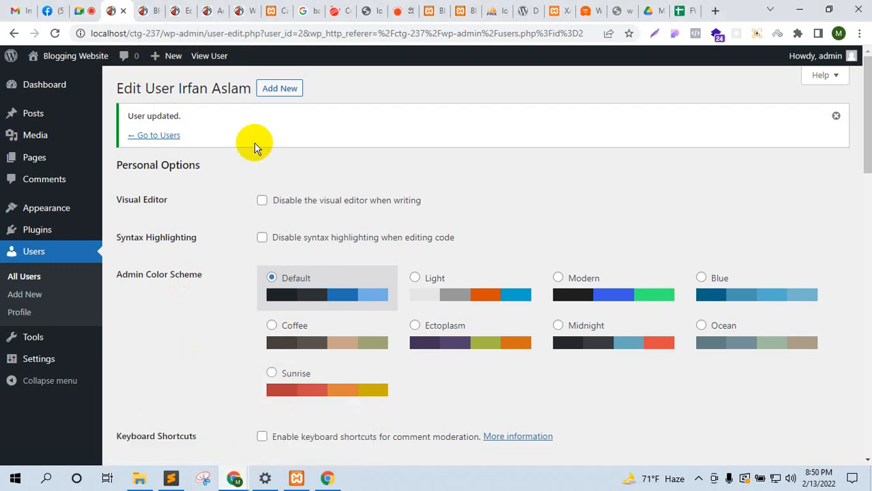
{"action": "left_click", "coordinate": [94, 8]}
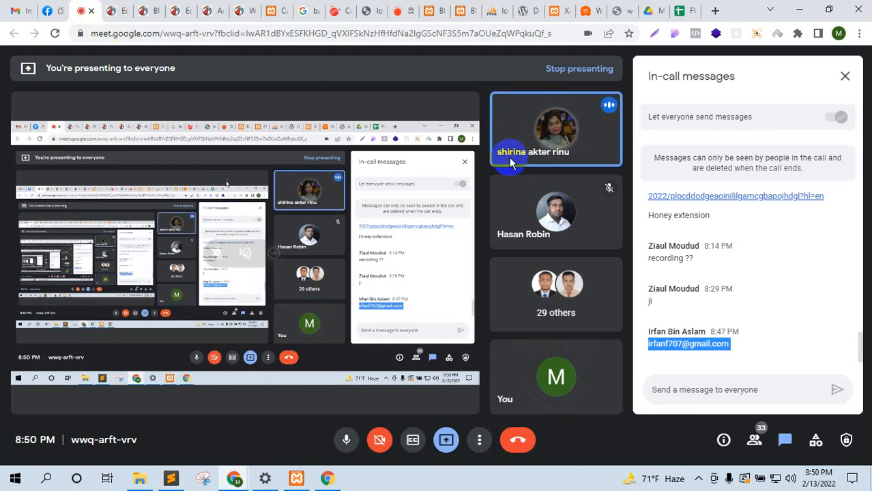
{"action": "mouse_move", "coordinate": [511, 164]}
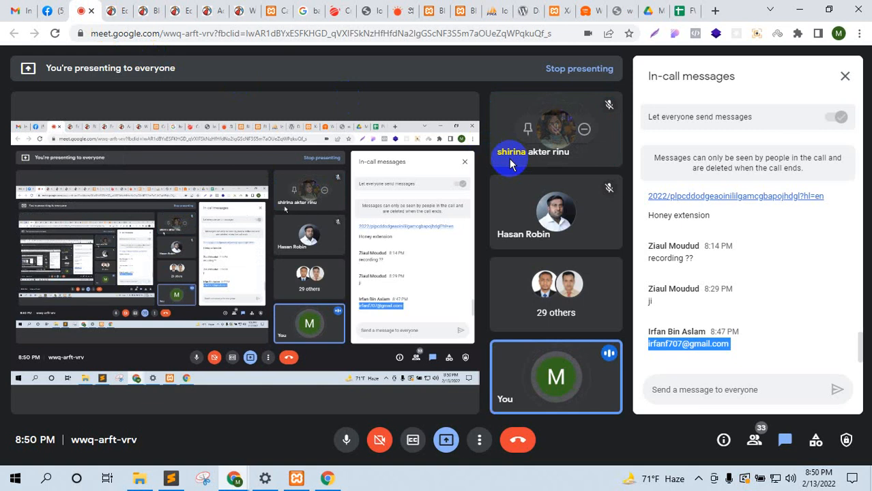
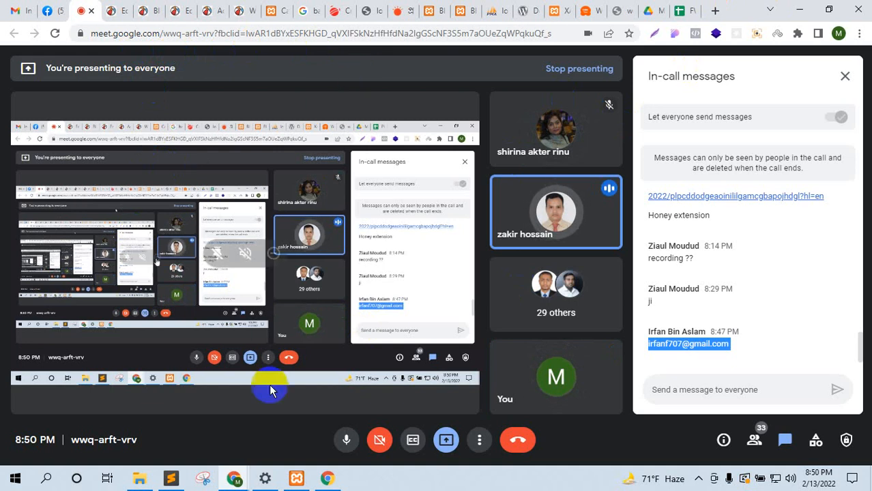
Step: Close the WordPress download, XAMPP, wpbeginner, wordpress.com and Drive tabs, then show Edit User
{"action": "mouse_move", "coordinate": [247, 480]}
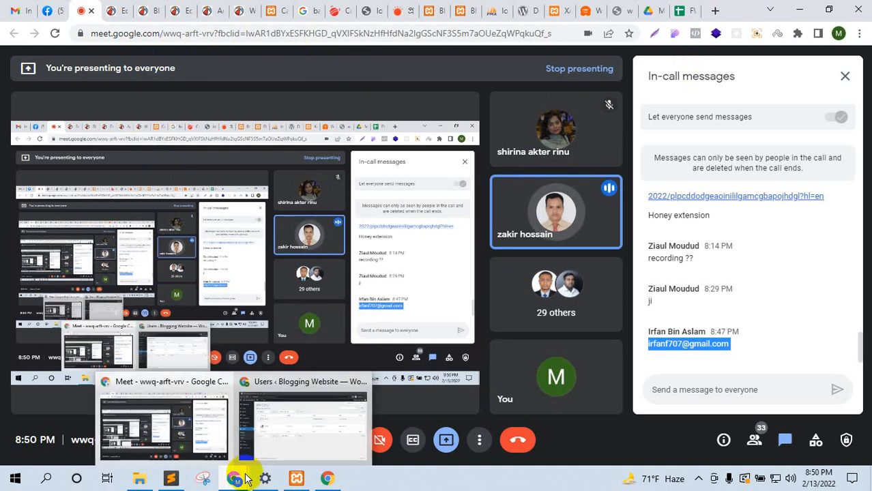
{"action": "left_click", "coordinate": [200, 401]}
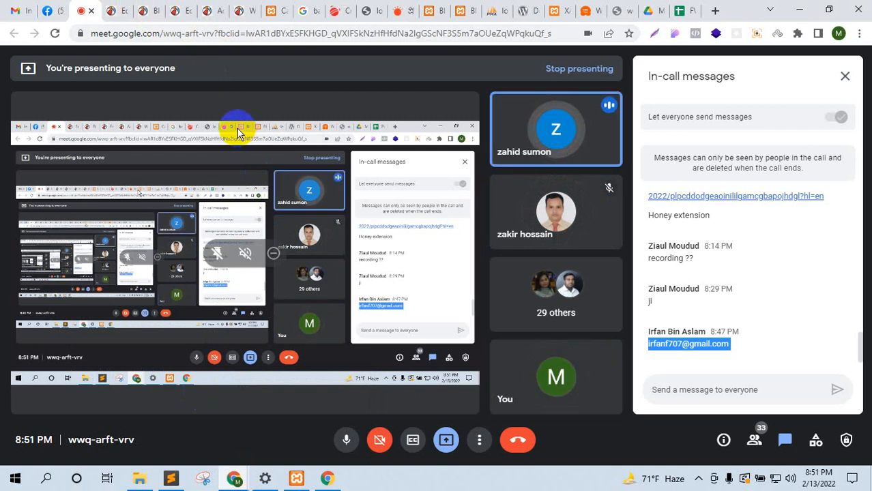
{"action": "left_click", "coordinate": [527, 11]}
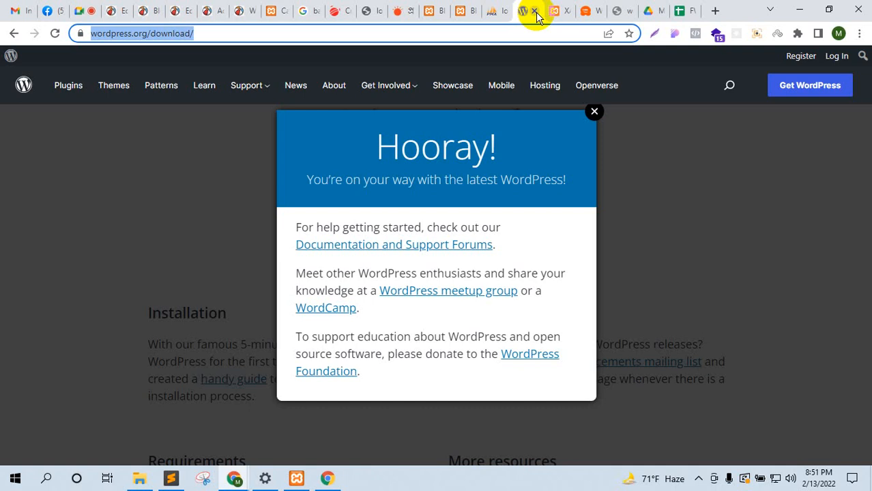
{"action": "left_click", "coordinate": [536, 12]}
{"action": "left_click", "coordinate": [536, 11]}
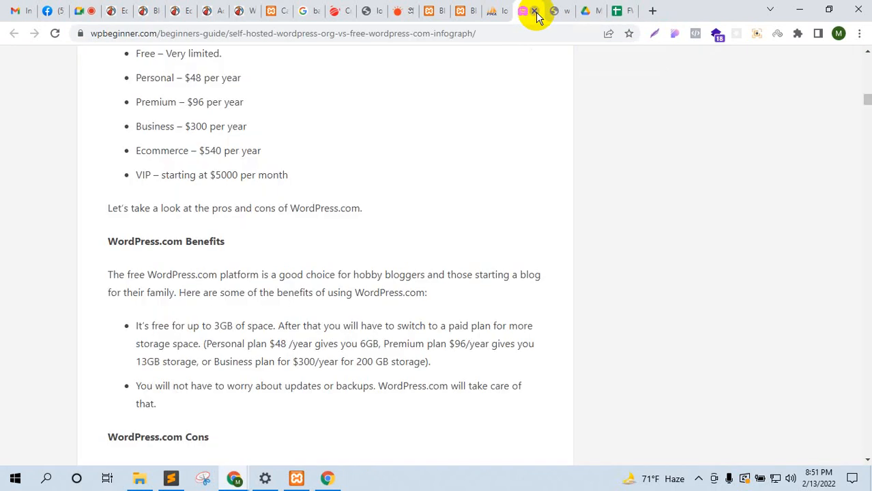
{"action": "left_click", "coordinate": [536, 11]}
{"action": "left_click", "coordinate": [535, 11]}
{"action": "left_click", "coordinate": [503, 11]}
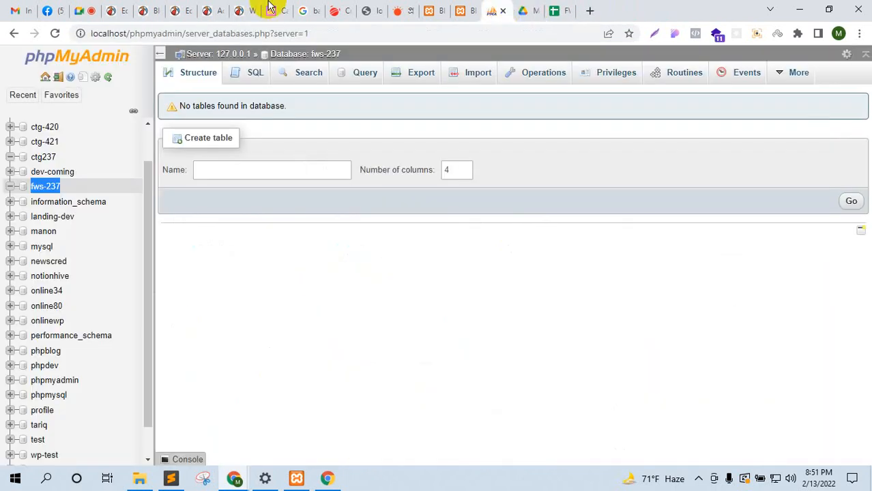
{"action": "left_click", "coordinate": [80, 8]}
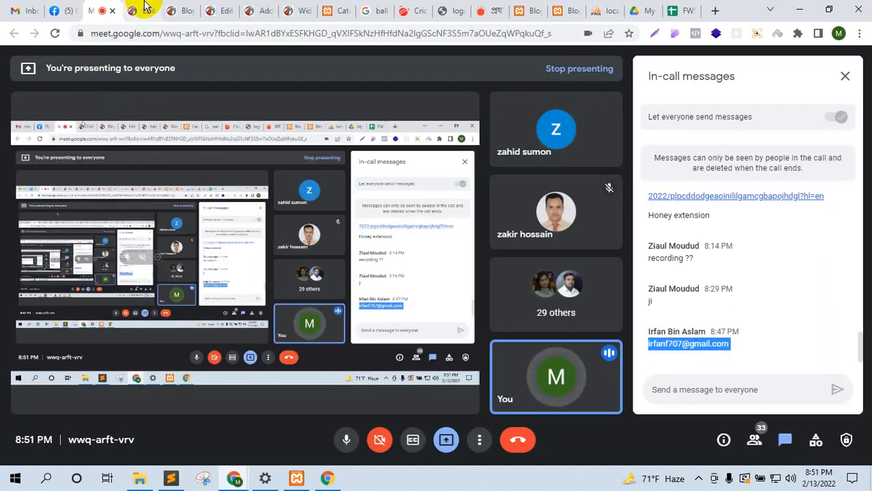
{"action": "left_click", "coordinate": [144, 10]}
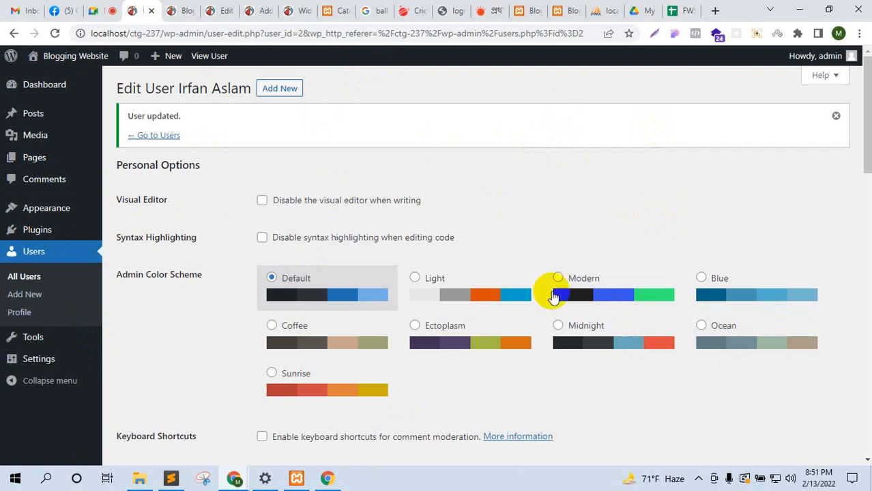
Step: Log out of the WordPress admin from the Howdy menu on the Edit User page
{"action": "mouse_move", "coordinate": [77, 65]}
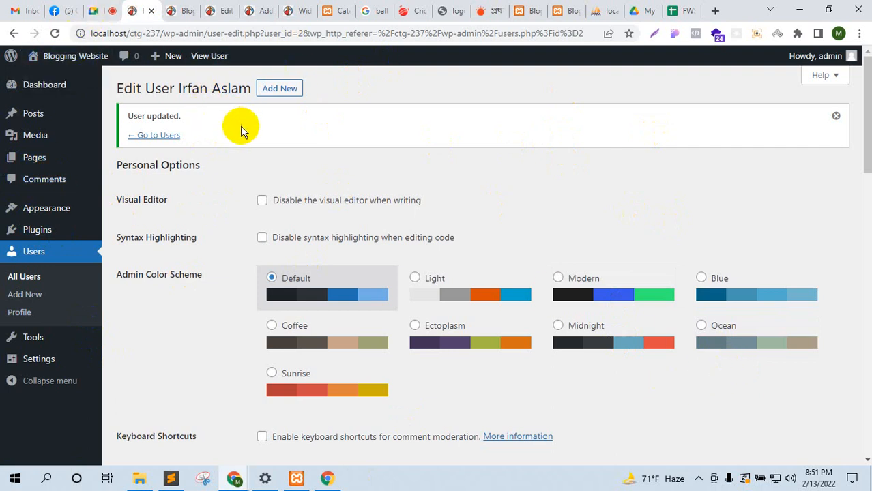
{"action": "left_click", "coordinate": [108, 10]}
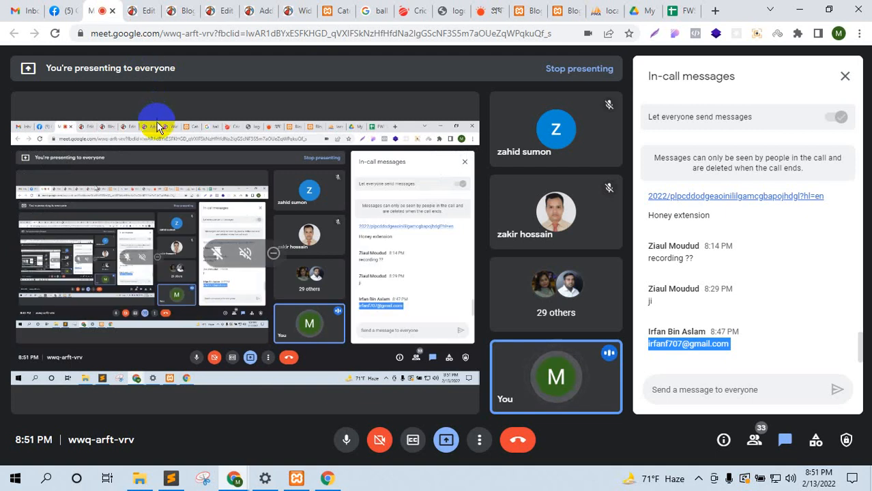
{"action": "left_click", "coordinate": [140, 10]}
{"action": "mouse_move", "coordinate": [822, 56]}
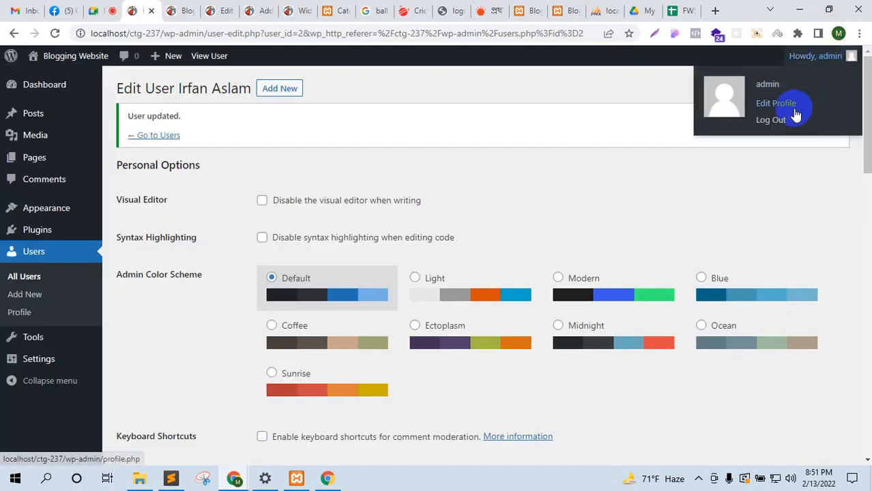
{"action": "left_click", "coordinate": [792, 120]}
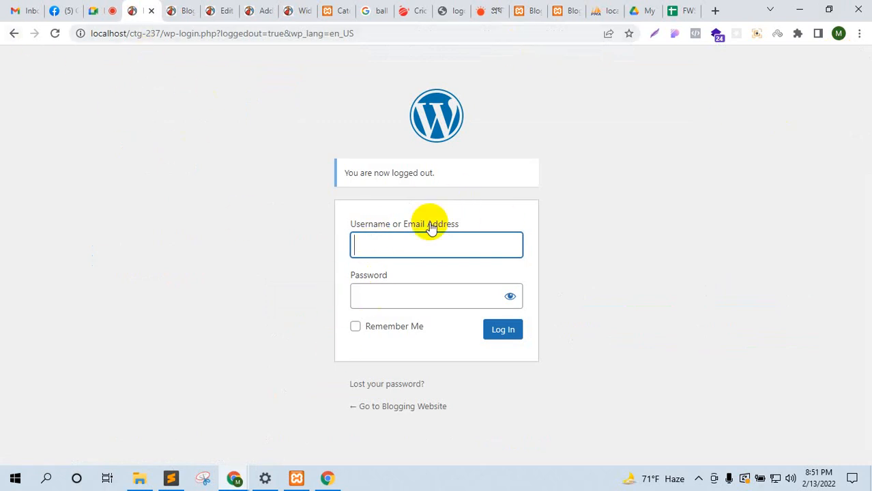
Step: Enter the admin username on the WordPress login form and focus the password field
{"action": "type", "text": "admin"}
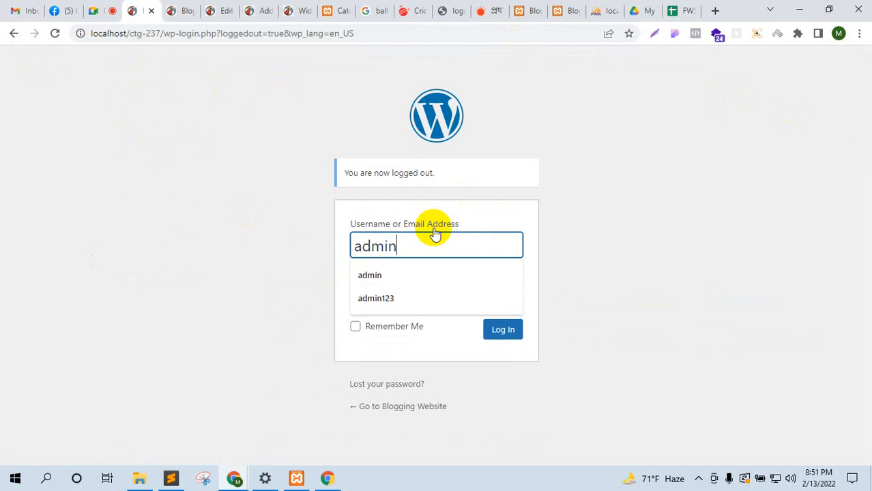
{"action": "left_click", "coordinate": [281, 213]}
{"action": "left_click", "coordinate": [403, 296]}
{"action": "left_click", "coordinate": [103, 199]}
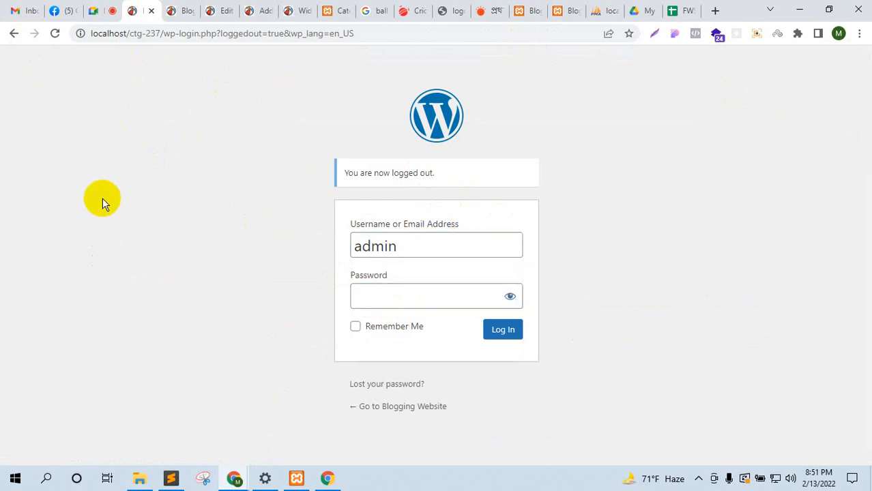
{"action": "left_click", "coordinate": [108, 9]}
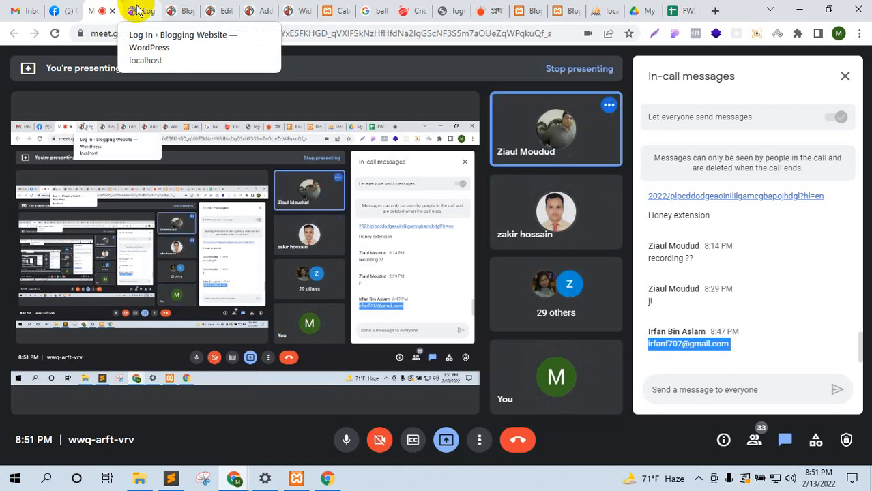
{"action": "left_click", "coordinate": [136, 10]}
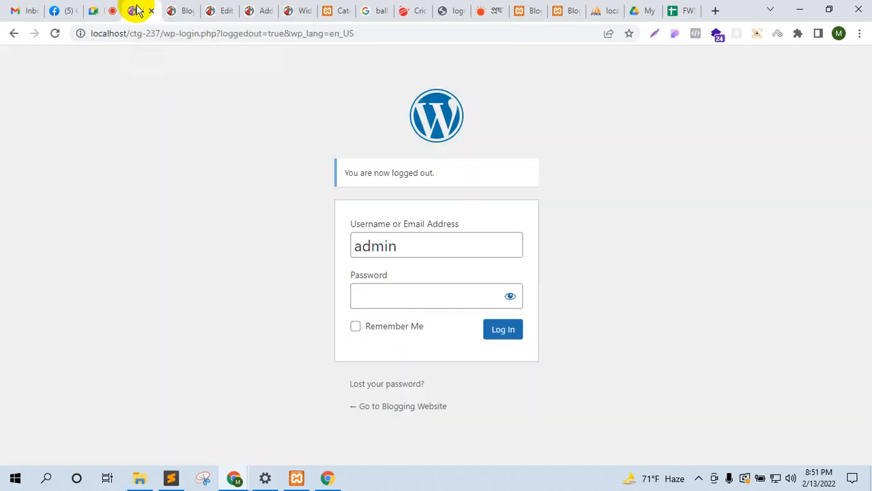
{"action": "left_click", "coordinate": [366, 300]}
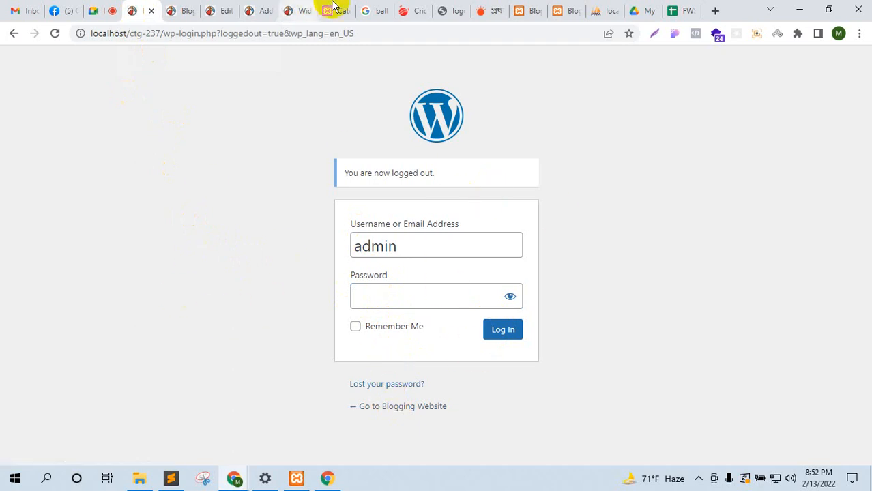
Step: Dismiss the session-expired prompt on Categories and bring the phpMyAdmin fws-237 tab forward
{"action": "left_click_drag", "start_coordinate": [332, 7], "coordinate": [176, 8]}
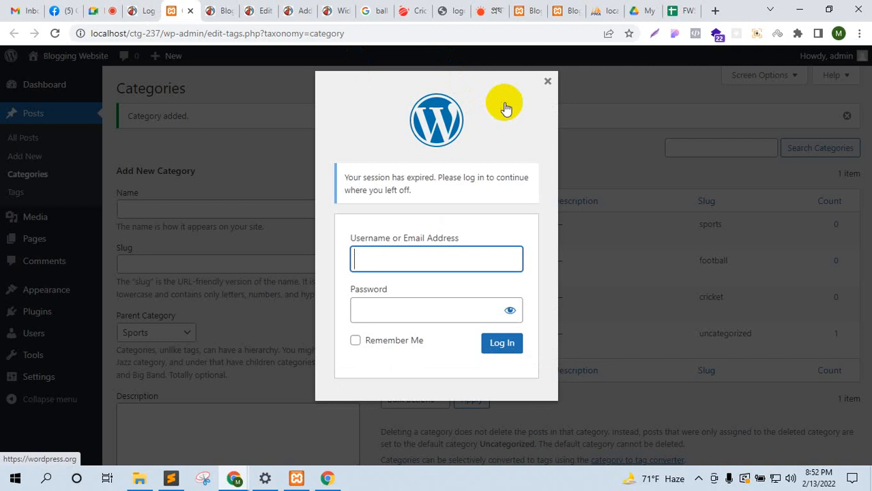
{"action": "left_click", "coordinate": [546, 81]}
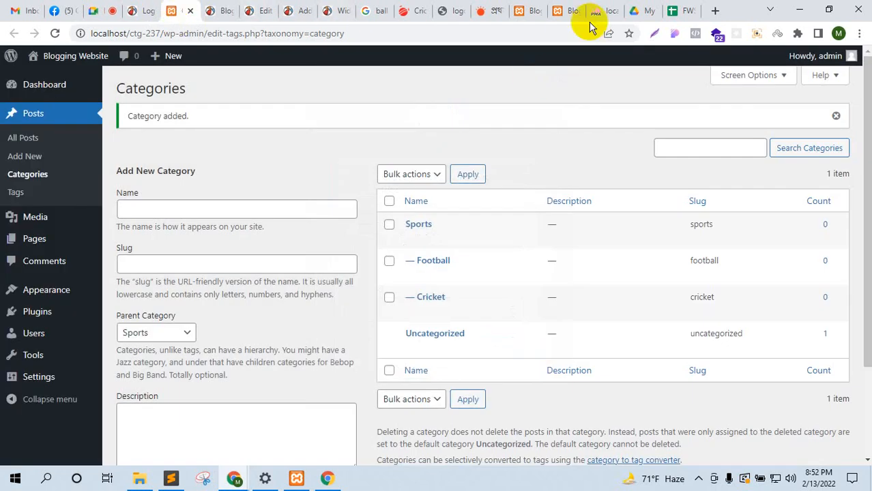
{"action": "left_click_drag", "start_coordinate": [591, 7], "coordinate": [180, 6]}
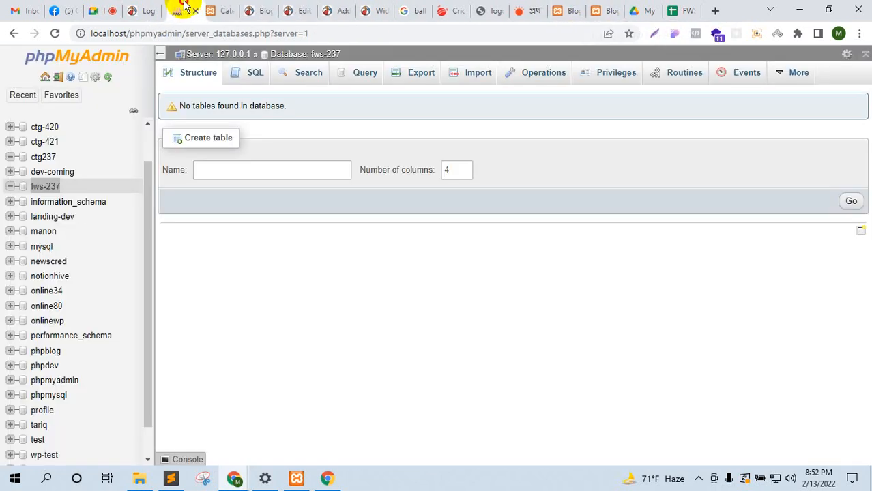
Step: Open the fws-237 database and browse the two user rows of its wp_users table
{"action": "left_click", "coordinate": [47, 187]}
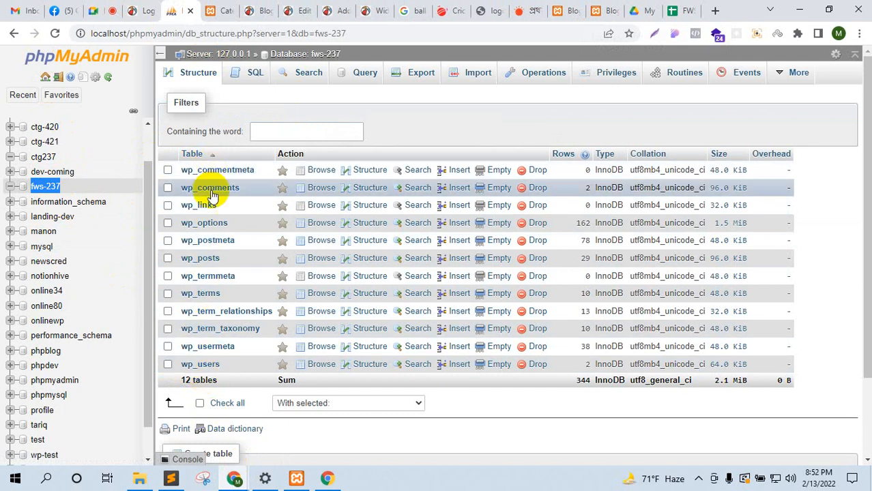
{"action": "left_click", "coordinate": [190, 365]}
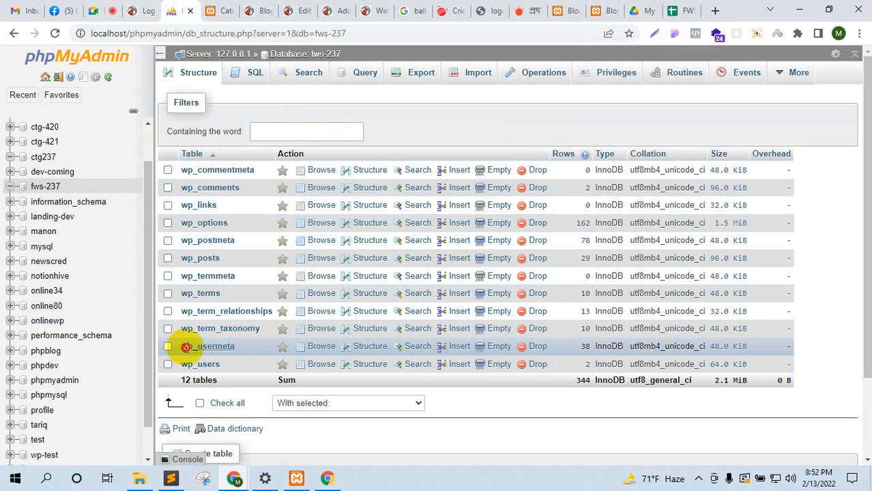
{"action": "left_click", "coordinate": [192, 348]}
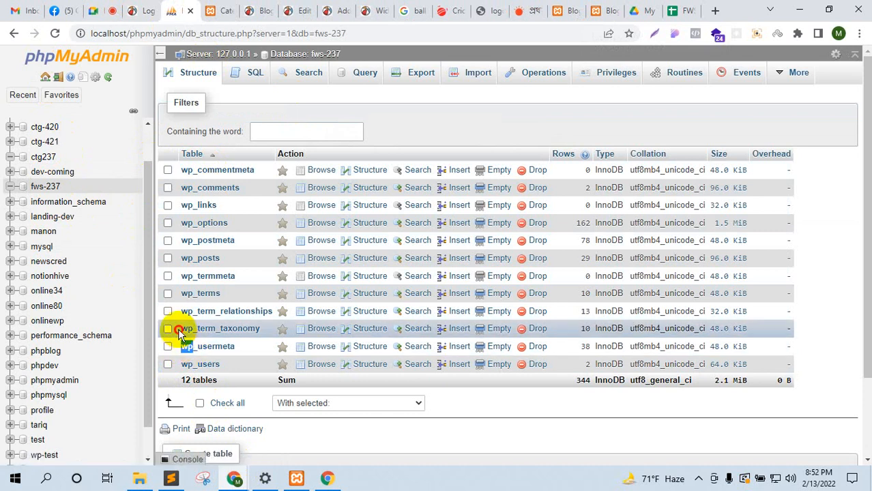
{"action": "left_click_drag", "start_coordinate": [178, 328], "coordinate": [194, 329]}
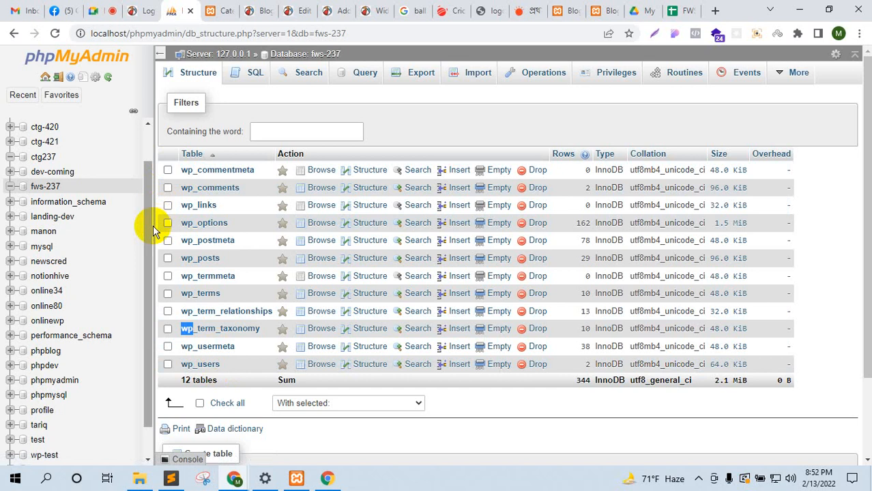
{"action": "left_click", "coordinate": [211, 366]}
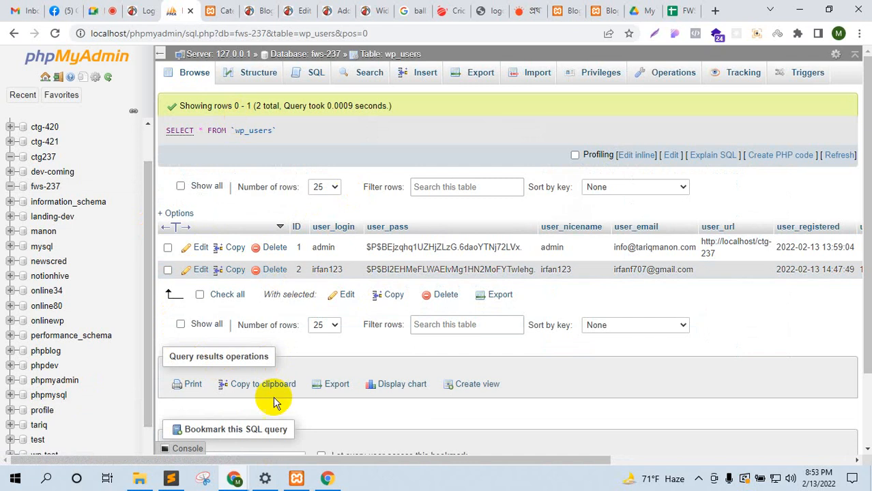
Step: Glance at the incognito WordPress window, then edit the admin row (ID 1) in wp_users
{"action": "left_click", "coordinate": [235, 479]}
{"action": "left_click", "coordinate": [311, 403]}
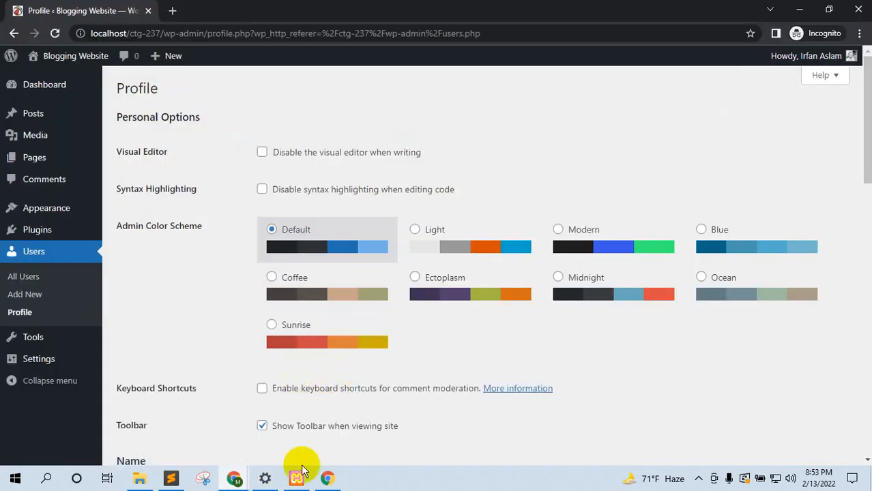
{"action": "left_click", "coordinate": [234, 478]}
{"action": "left_click", "coordinate": [171, 434]}
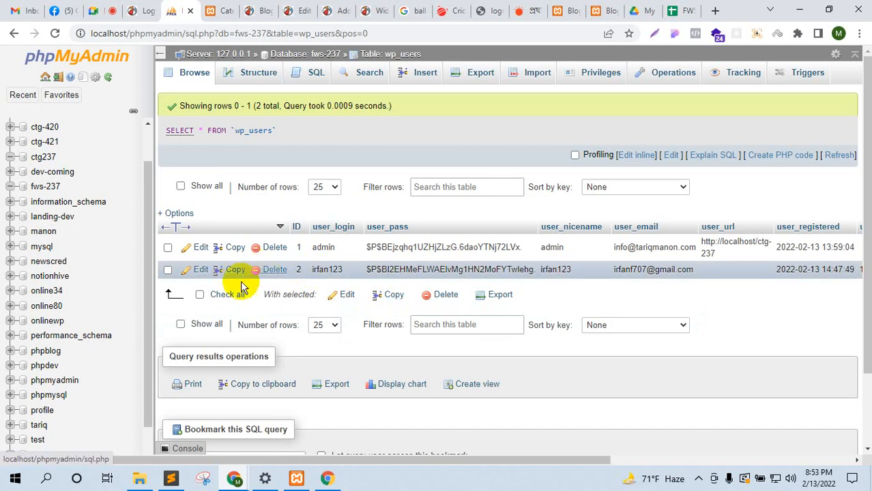
{"action": "left_click", "coordinate": [203, 248]}
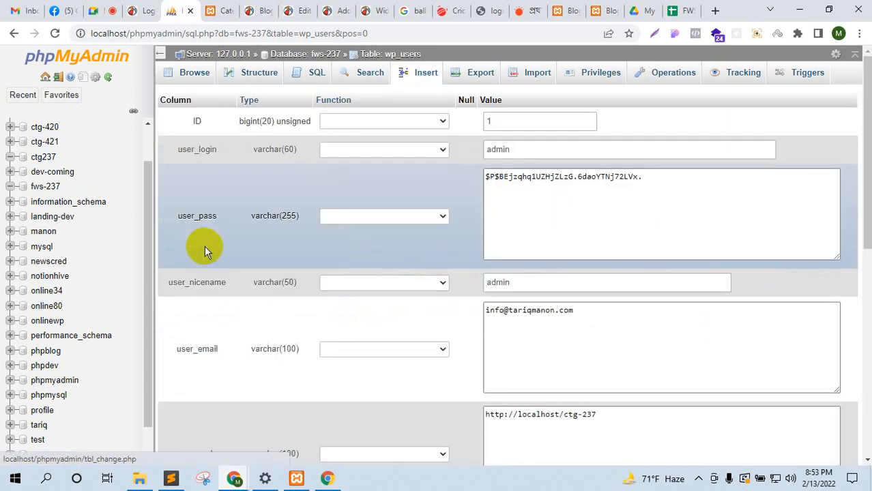
Step: Replace the admin's user_pass with a new password, apply MD5, and save the row
{"action": "left_click", "coordinate": [557, 180]}
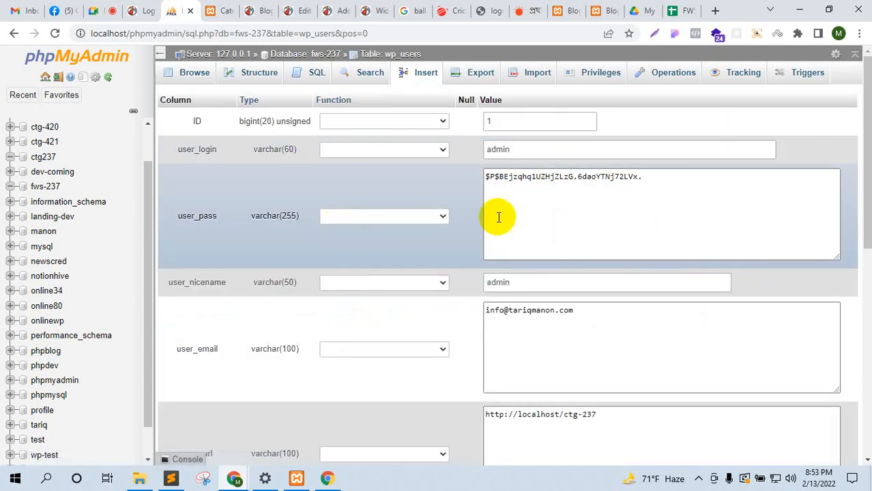
{"action": "double_click", "coordinate": [515, 178]}
{"action": "triple_click", "coordinate": [515, 179]}
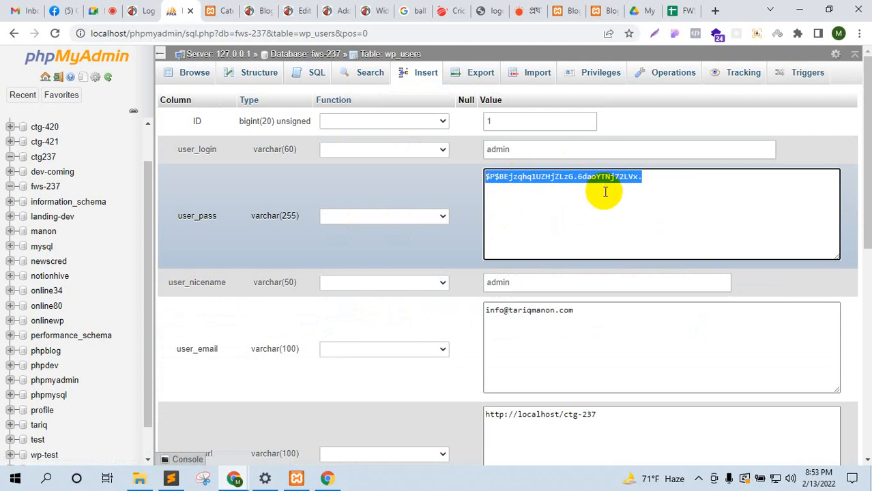
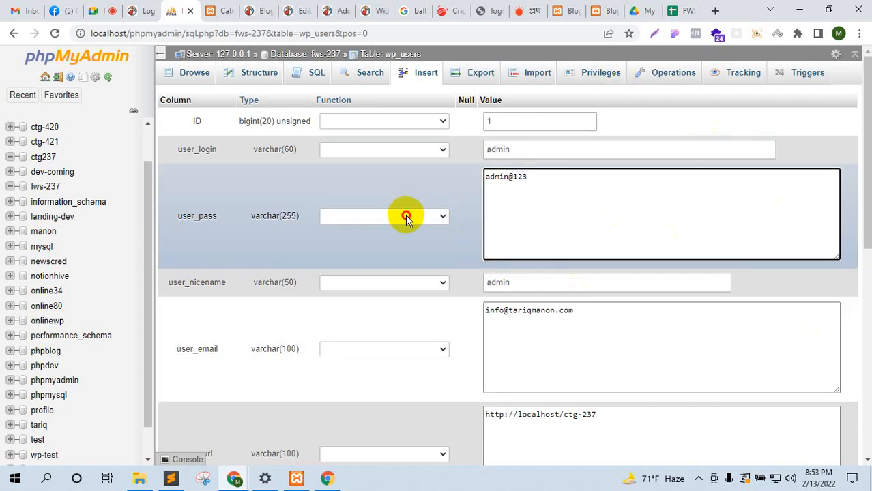
{"action": "left_click", "coordinate": [405, 216]}
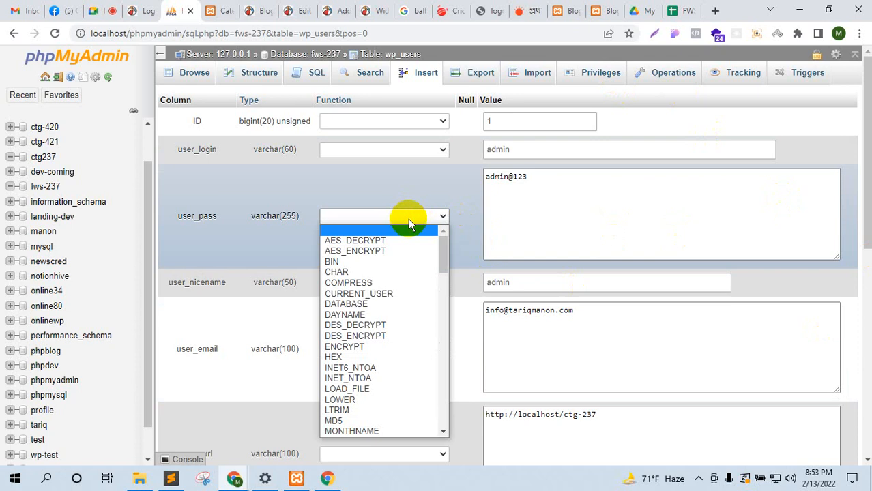
{"action": "triple_click", "coordinate": [489, 176]}
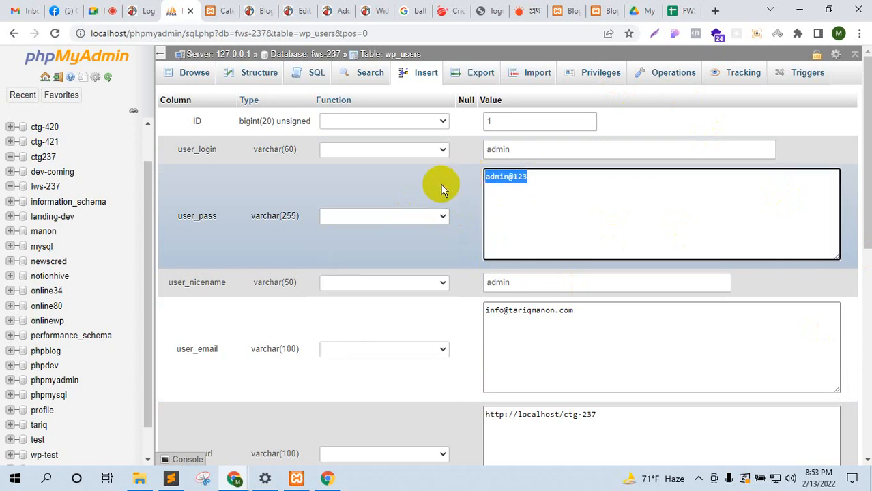
{"action": "left_click", "coordinate": [405, 218]}
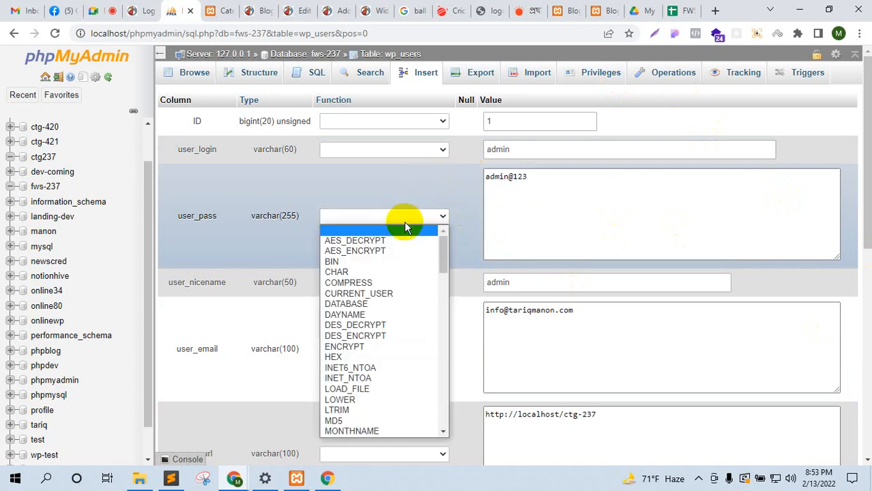
{"action": "left_click", "coordinate": [341, 420]}
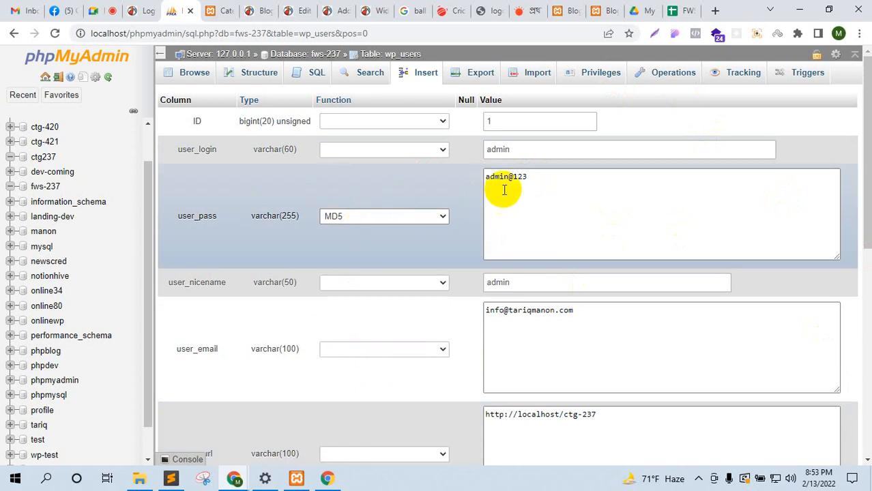
{"action": "scroll", "coordinate": [366, 238], "scroll_direction": "down", "scroll_amount": 10}
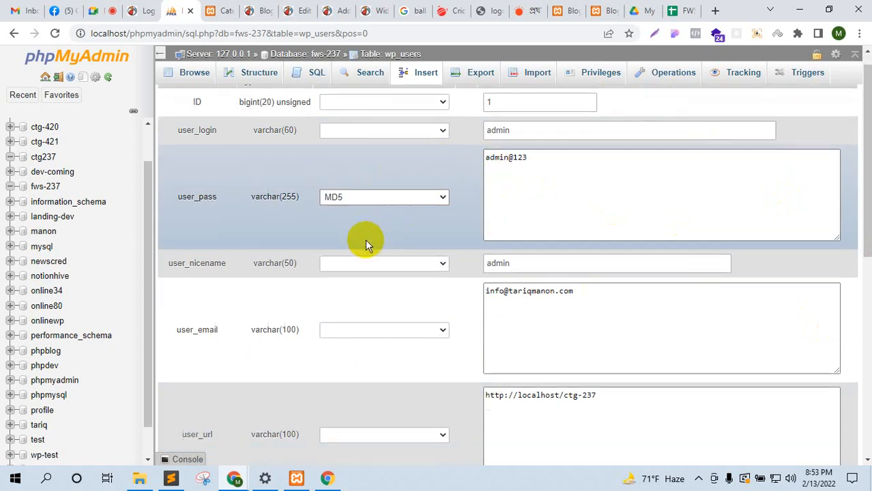
{"action": "left_click", "coordinate": [834, 334]}
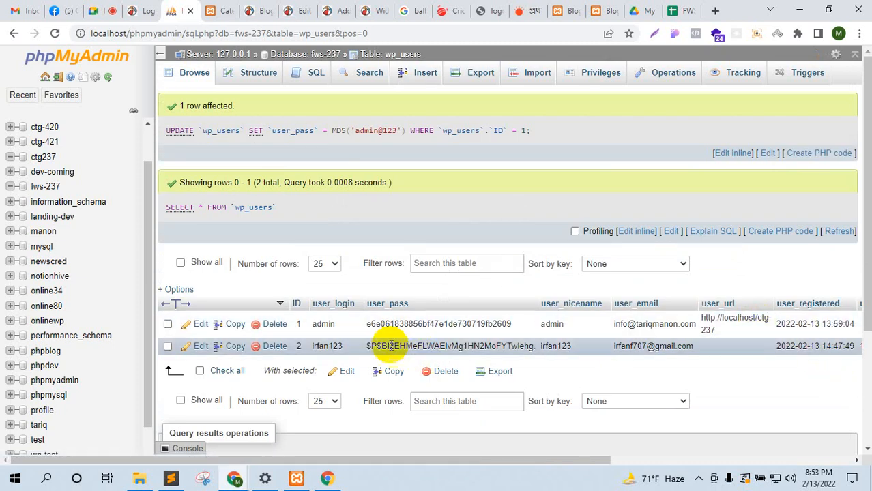
{"action": "left_click_drag", "start_coordinate": [368, 323], "coordinate": [508, 324]}
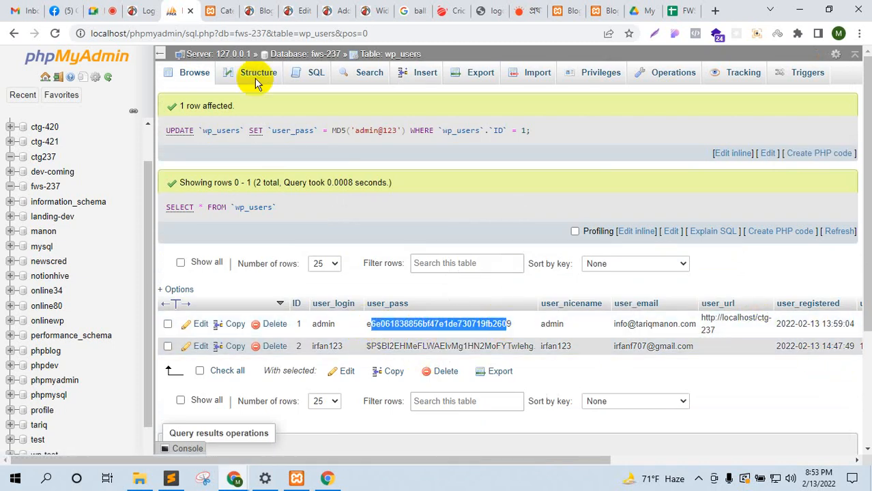
Step: Sign in to WordPress with the reset password, revealing it first to check it
{"action": "left_click", "coordinate": [136, 8]}
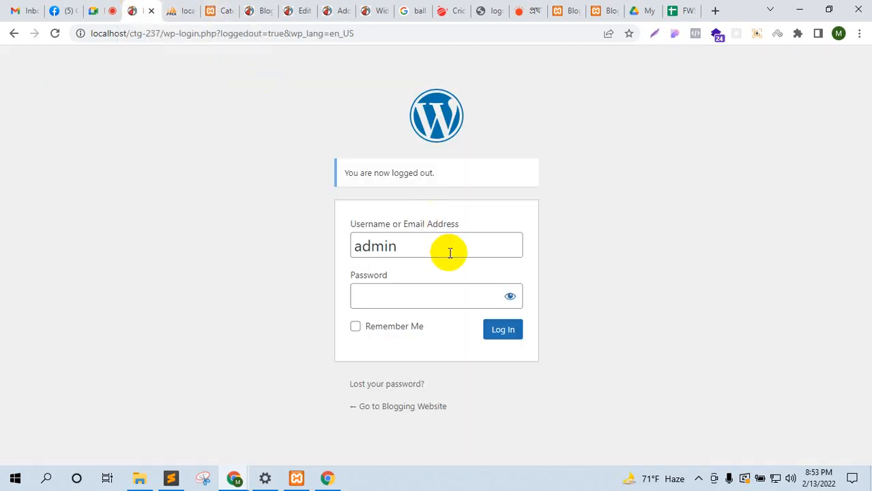
{"action": "left_click", "coordinate": [432, 288]}
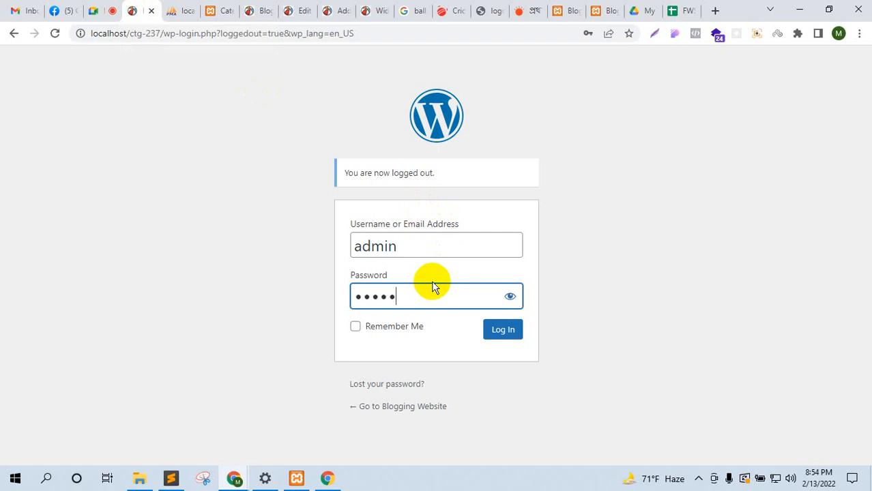
{"action": "left_click", "coordinate": [510, 296]}
{"action": "left_click", "coordinate": [502, 331]}
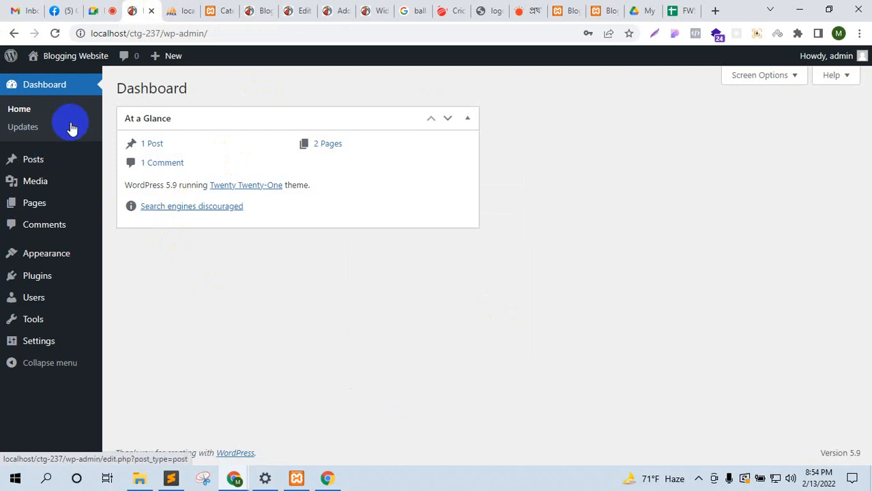
Step: Check the Dashboard, bring the Categories tab forward, and return to the Meet call
{"action": "left_click", "coordinate": [109, 8]}
{"action": "left_click", "coordinate": [143, 7]}
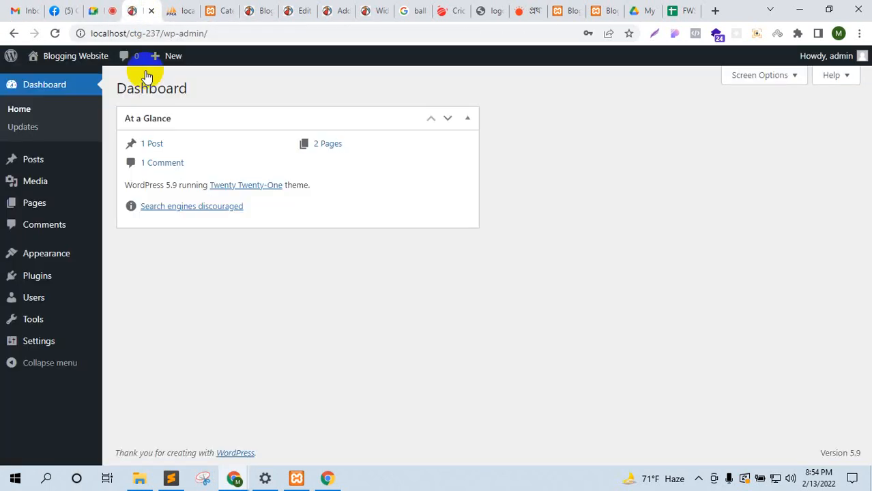
{"action": "left_click_drag", "start_coordinate": [225, 7], "coordinate": [166, 7]}
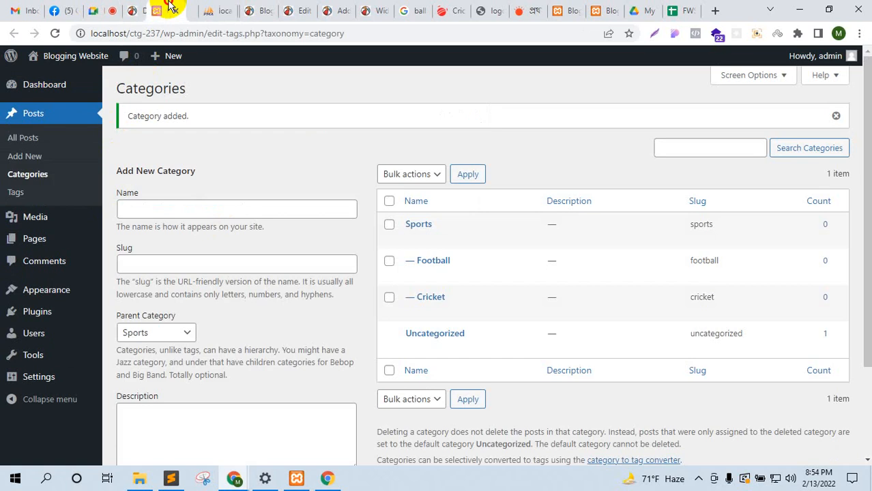
{"action": "left_click", "coordinate": [91, 7]}
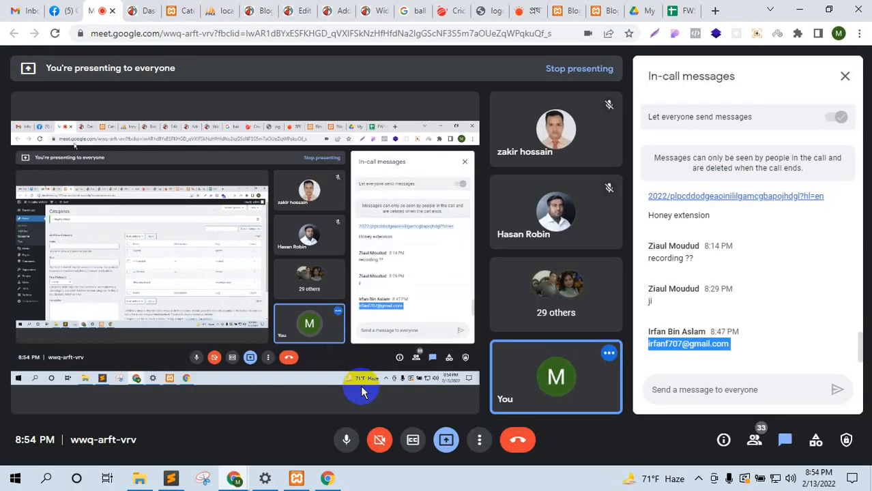
Step: Toggle the tray's hidden apps, then go via Categories back to the phpMyAdmin wp_users table
{"action": "left_click", "coordinate": [697, 478]}
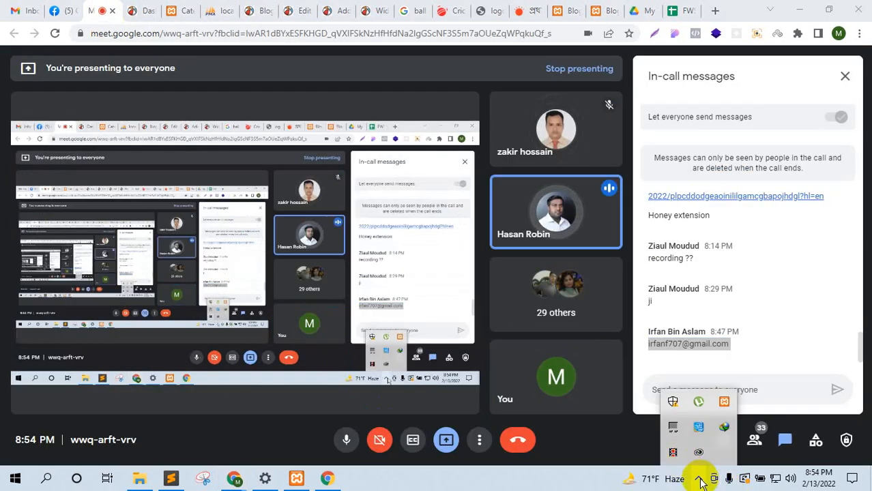
{"action": "left_click", "coordinate": [700, 479]}
{"action": "left_click", "coordinate": [701, 480]}
{"action": "left_click", "coordinate": [444, 448]}
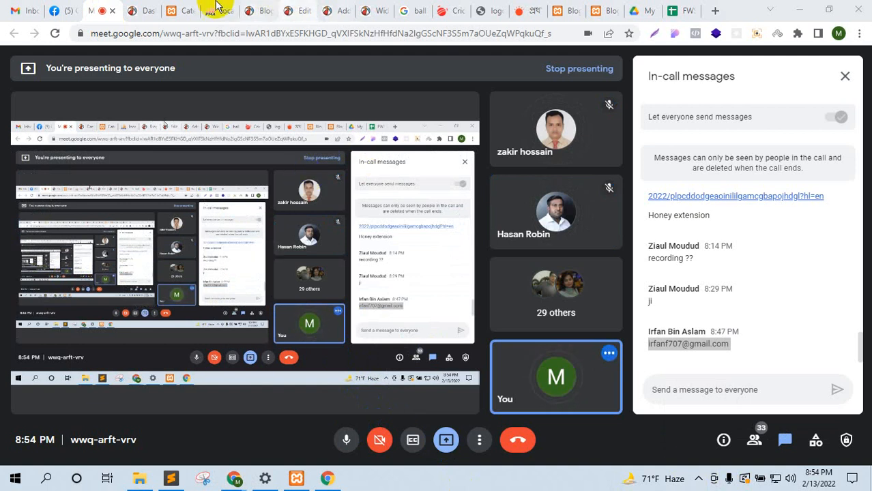
{"action": "left_click", "coordinate": [179, 9]}
{"action": "left_click", "coordinate": [213, 8]}
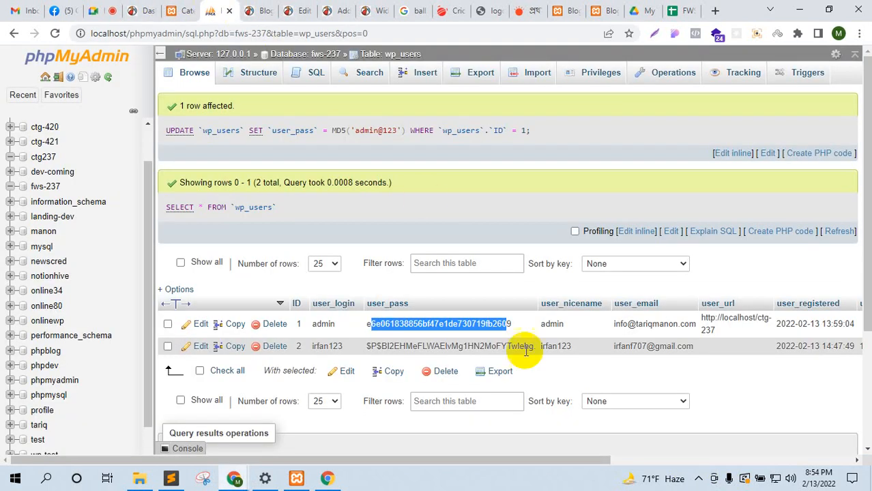
Step: Open the admin row for editing and scroll through the user_pass Function options
{"action": "left_click", "coordinate": [201, 325]}
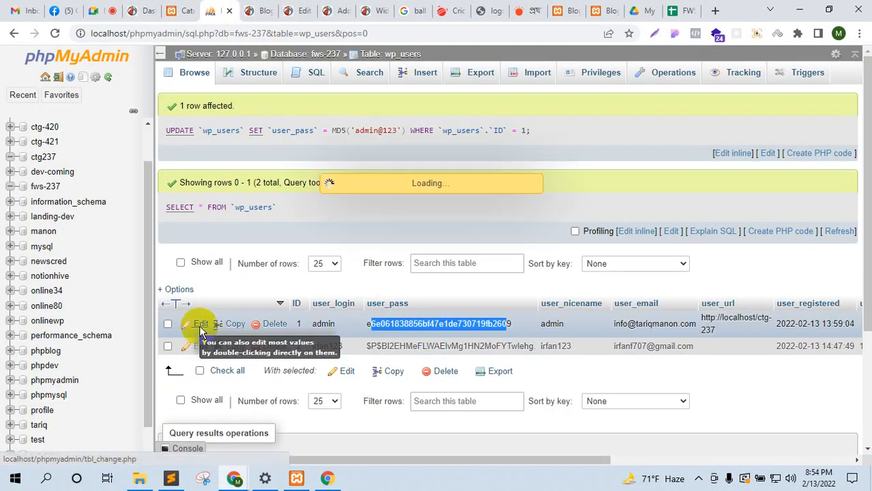
{"action": "left_click", "coordinate": [355, 216]}
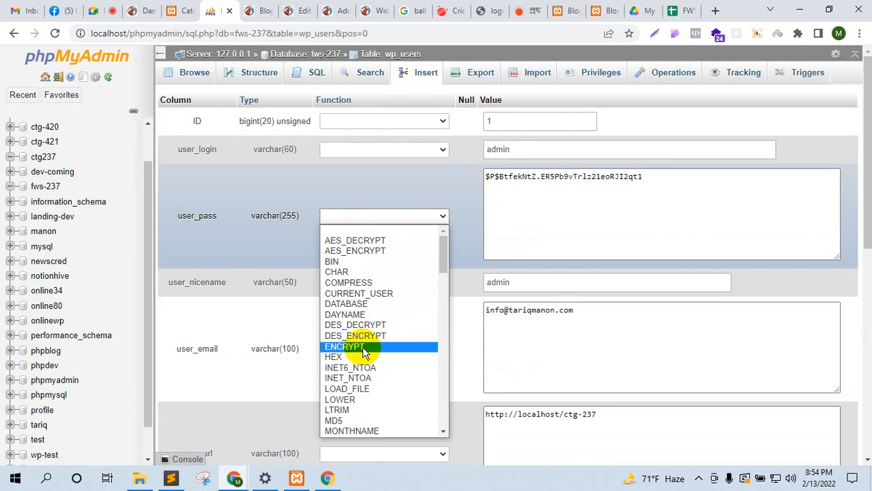
{"action": "scroll", "coordinate": [362, 353], "scroll_direction": "down", "scroll_amount": 2}
{"action": "scroll", "coordinate": [361, 376], "scroll_direction": "up", "scroll_amount": 2}
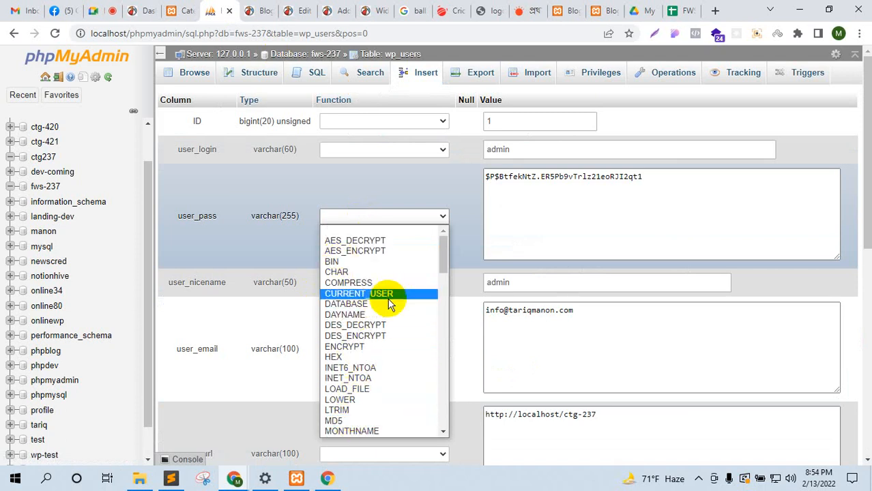
{"action": "scroll", "coordinate": [389, 335], "scroll_direction": "down", "scroll_amount": 2}
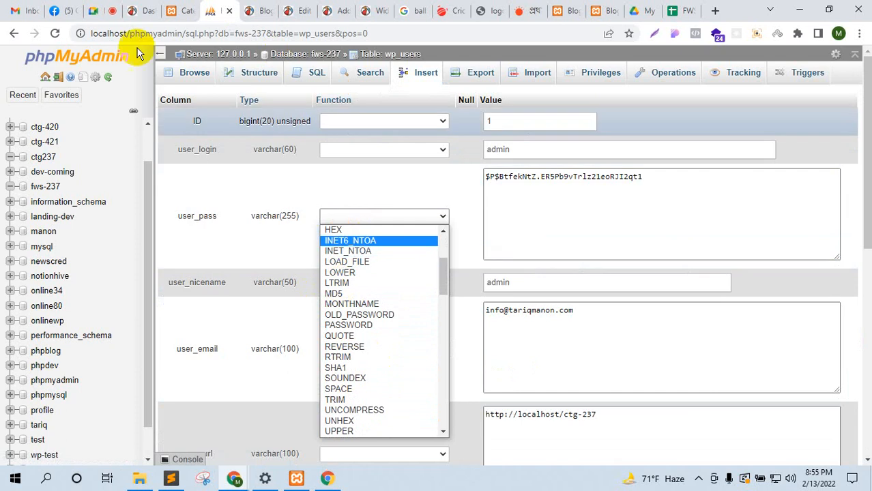
{"action": "left_click", "coordinate": [113, 8]}
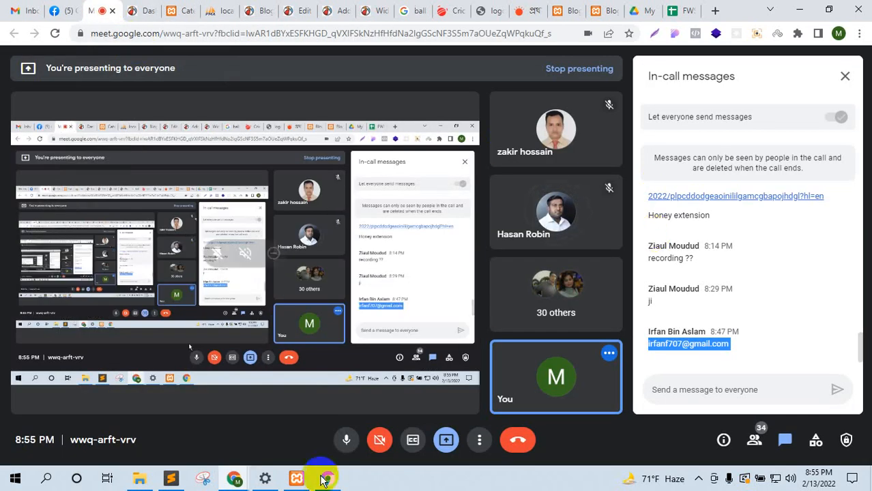
Step: Dismiss the download manager warning on the Dashboard and open General Settings
{"action": "left_click", "coordinate": [137, 10]}
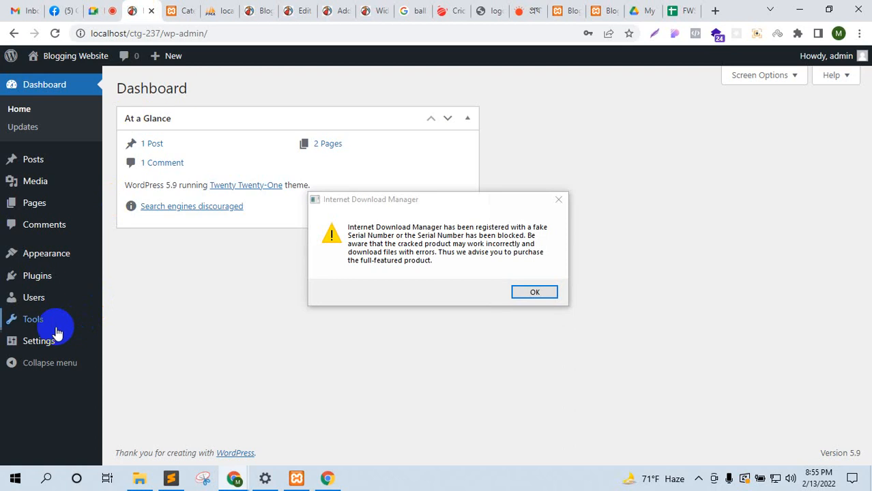
{"action": "left_click", "coordinate": [557, 199]}
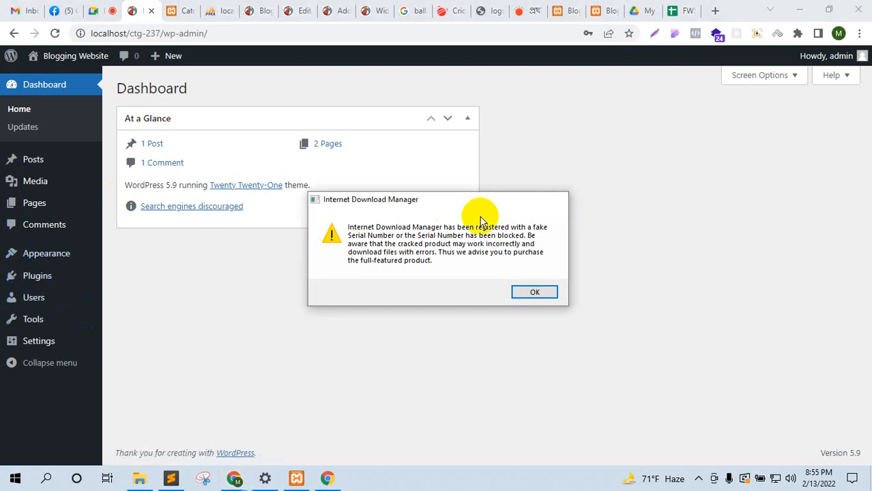
{"action": "left_click", "coordinate": [45, 340]}
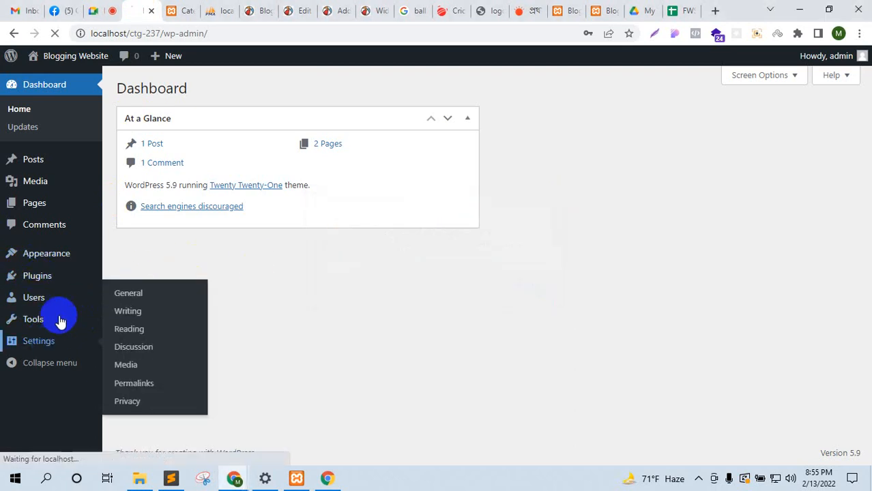
Step: Visit the live CricFrenzy site, scroll through the Munim post, and open a new tab
{"action": "left_click", "coordinate": [179, 10]}
{"action": "mouse_move", "coordinate": [41, 59]}
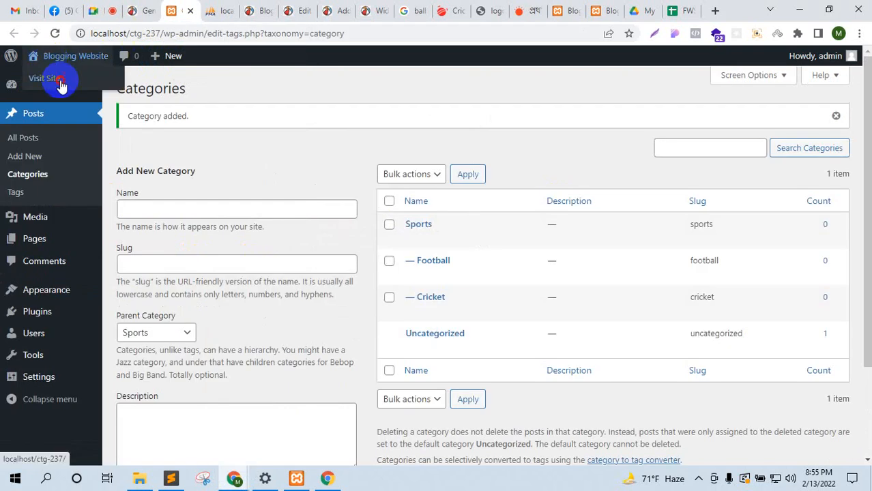
{"action": "left_click", "coordinate": [59, 82]}
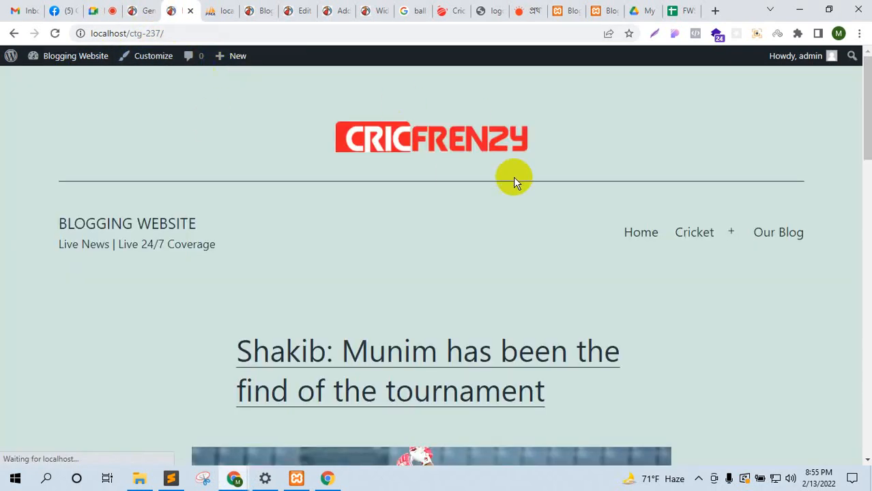
{"action": "scroll", "coordinate": [512, 178], "scroll_direction": "down", "scroll_amount": 2}
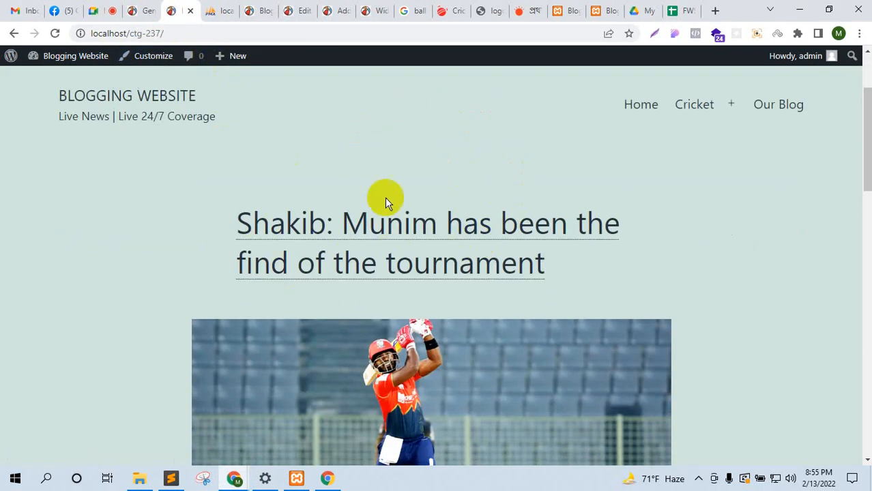
{"action": "scroll", "coordinate": [286, 157], "scroll_direction": "down", "scroll_amount": 3}
{"action": "scroll", "coordinate": [498, 286], "scroll_direction": "up", "scroll_amount": 5}
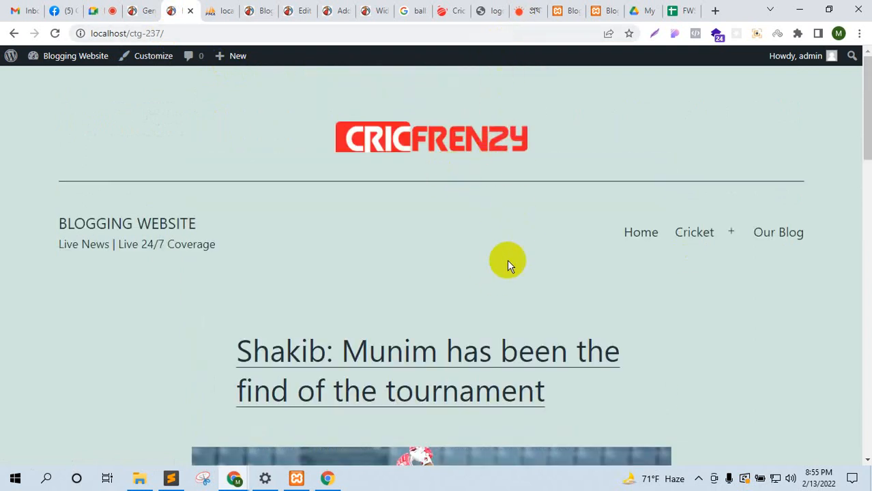
{"action": "scroll", "coordinate": [509, 259], "scroll_direction": "down", "scroll_amount": 4}
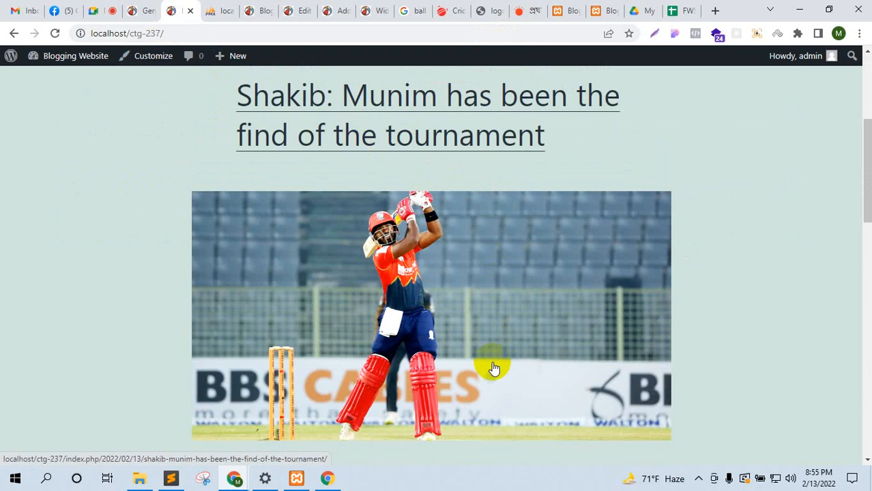
{"action": "left_click", "coordinate": [715, 11]}
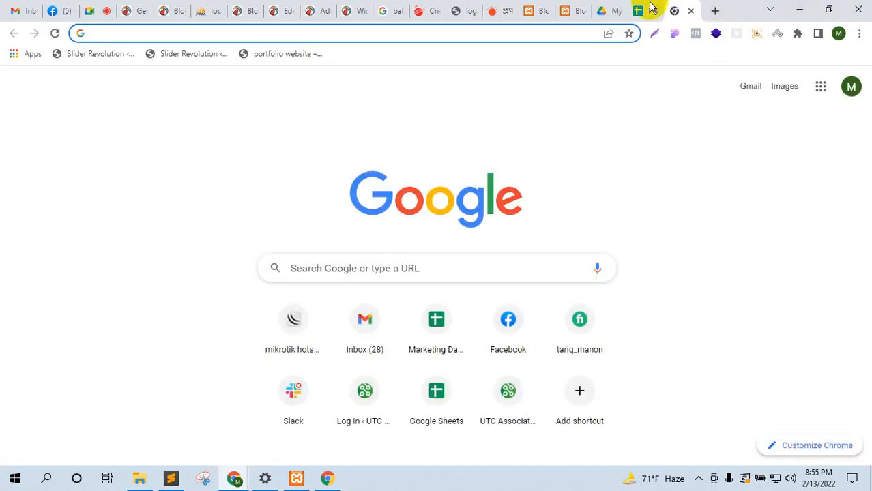
Step: Move the new tab earlier and load the superkids.threewservice.com site
{"action": "left_click_drag", "start_coordinate": [676, 7], "coordinate": [242, 9]}
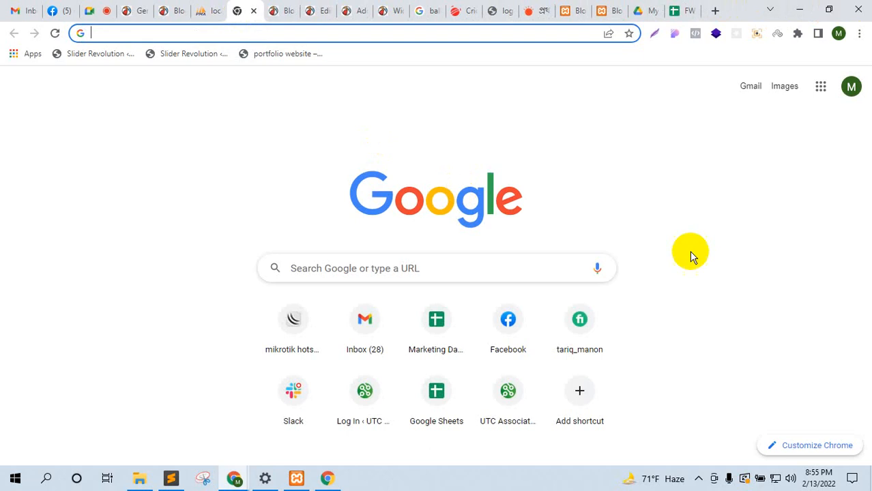
{"action": "type", "text": "superkids.threewservice.com"}
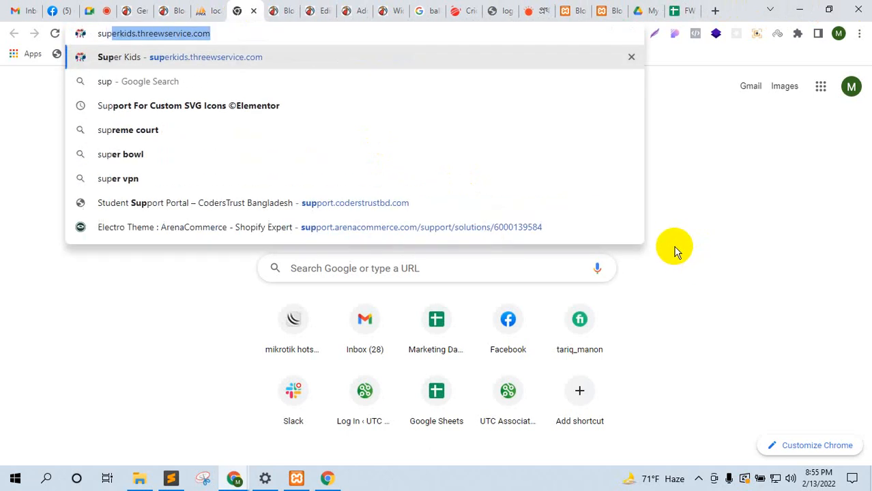
{"action": "left_click", "coordinate": [263, 62]}
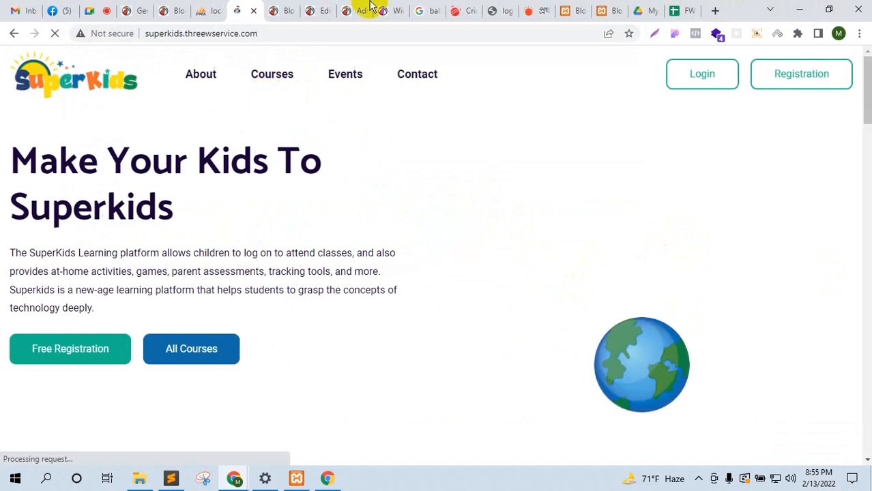
Step: Browse the SuperKids page and its All Courses listing, then return to WordPress General Settings
{"action": "scroll", "coordinate": [415, 192], "scroll_direction": "down", "scroll_amount": 20}
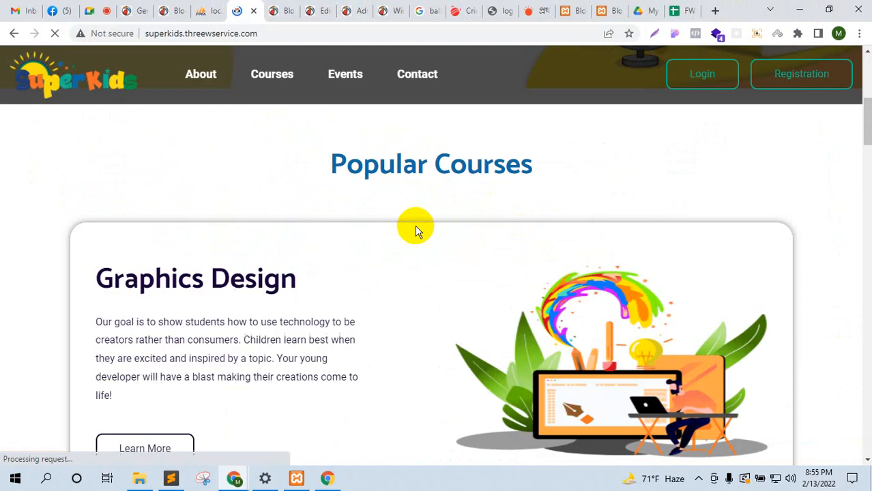
{"action": "scroll", "coordinate": [389, 287], "scroll_direction": "down", "scroll_amount": 5}
{"action": "scroll", "coordinate": [355, 306], "scroll_direction": "up", "scroll_amount": 15}
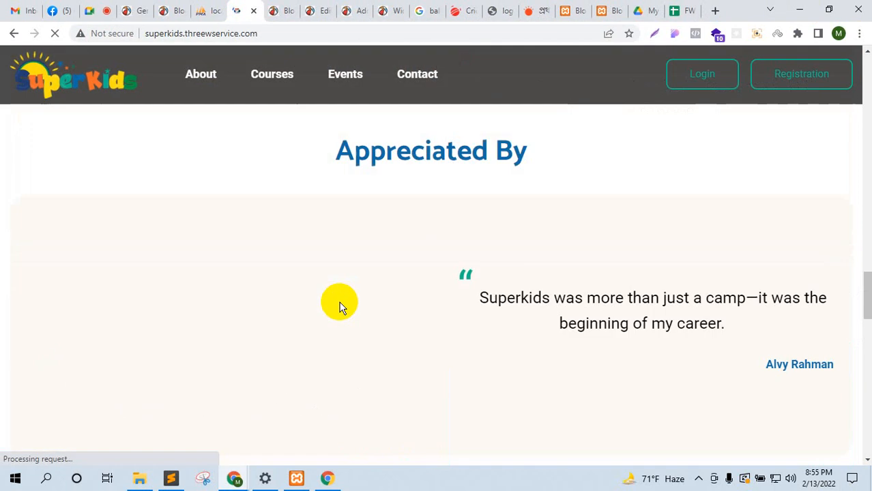
{"action": "scroll", "coordinate": [329, 321], "scroll_direction": "up", "scroll_amount": 8}
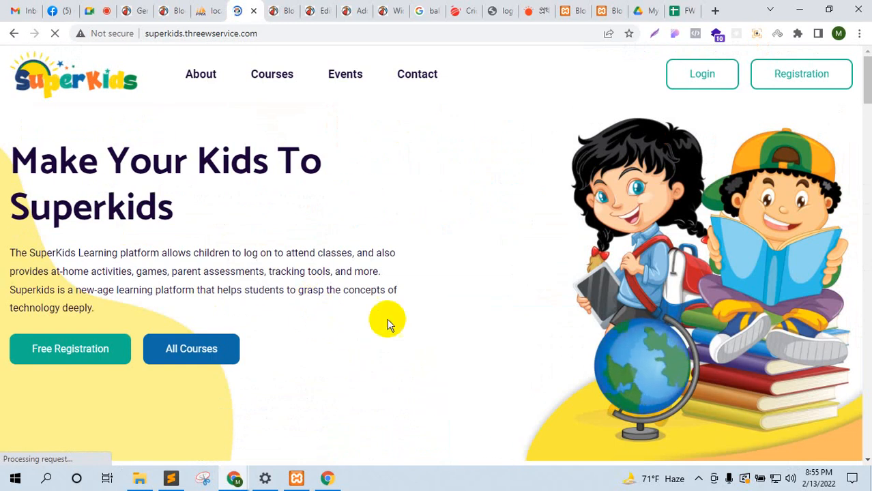
{"action": "left_click", "coordinate": [224, 347]}
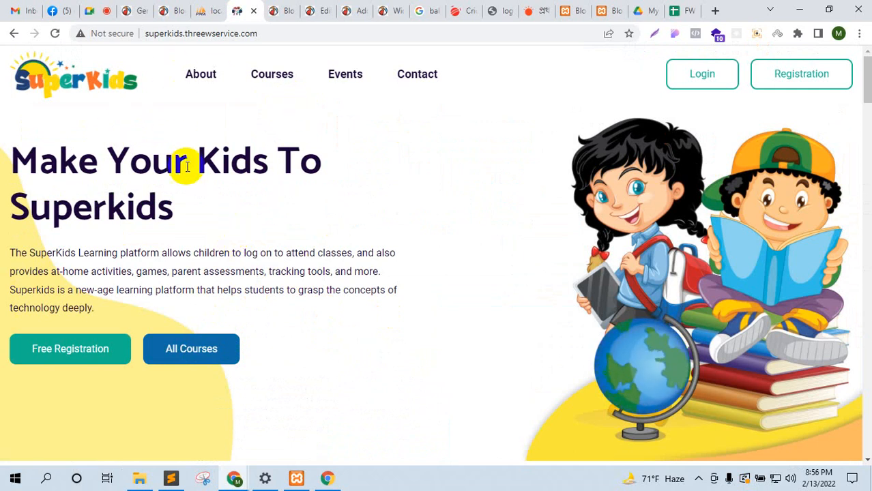
{"action": "left_click", "coordinate": [154, 6]}
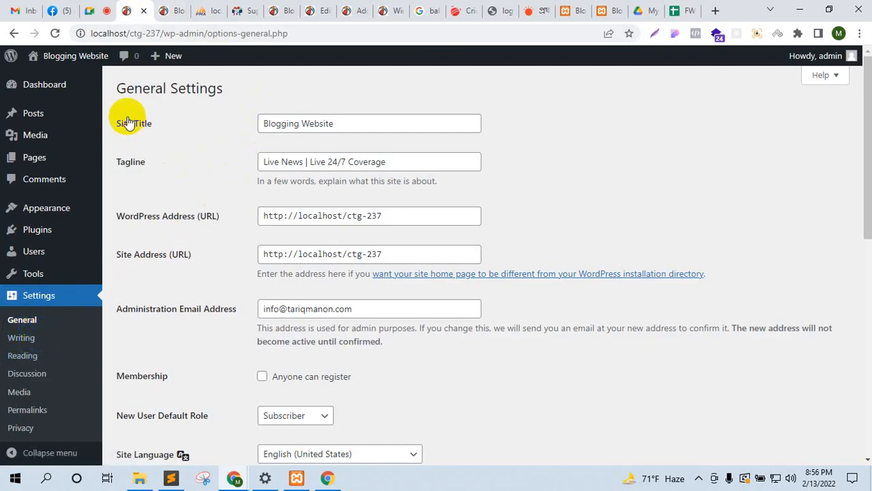
Step: Highlight the General Settings heading, Site Title and Tagline fields
{"action": "left_click_drag", "start_coordinate": [117, 86], "coordinate": [257, 78]}
{"action": "left_click_drag", "start_coordinate": [285, 123], "coordinate": [335, 120]}
{"action": "left_click_drag", "start_coordinate": [386, 164], "coordinate": [449, 254]}
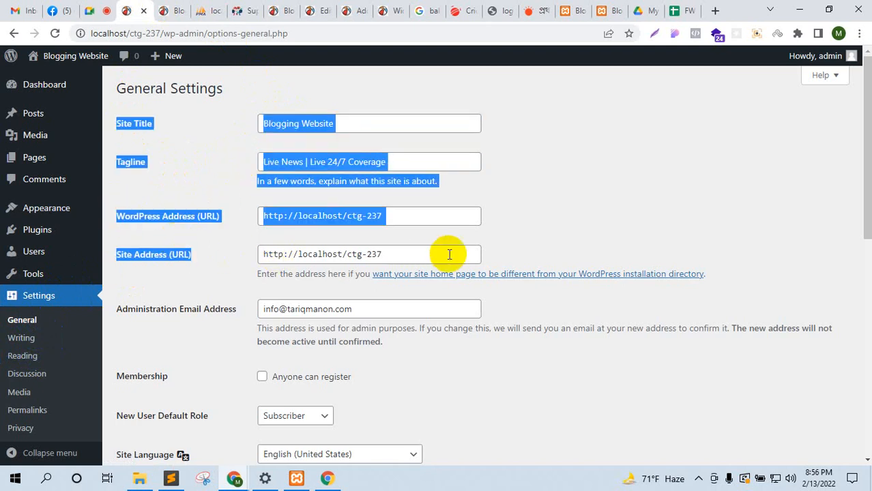
{"action": "left_click", "coordinate": [477, 257]}
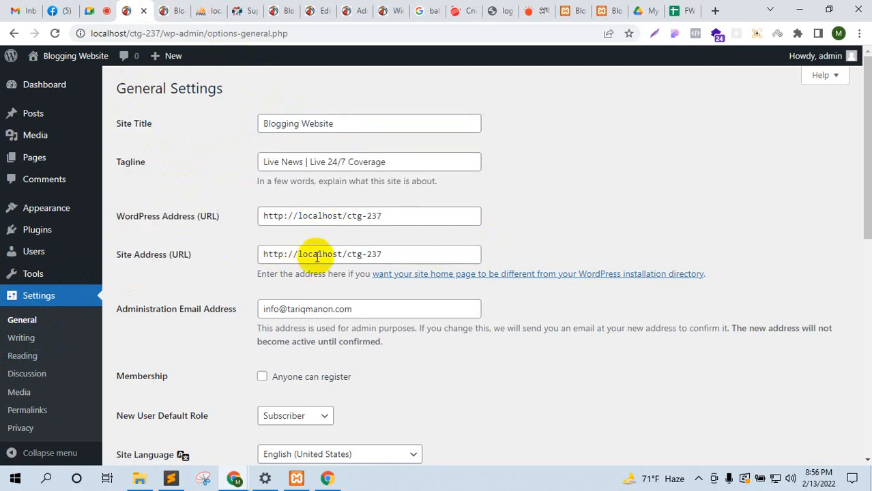
Step: Review the rest of General Settings and go to Settings > Writing
{"action": "scroll", "coordinate": [368, 260], "scroll_direction": "down", "scroll_amount": 2}
{"action": "left_click_drag", "start_coordinate": [267, 245], "coordinate": [394, 279]}
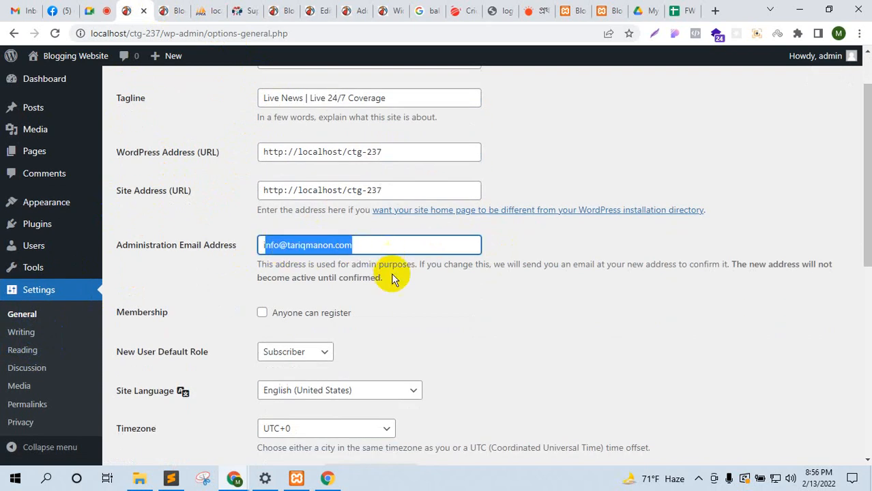
{"action": "scroll", "coordinate": [393, 280], "scroll_direction": "down", "scroll_amount": 2}
{"action": "scroll", "coordinate": [287, 242], "scroll_direction": "down", "scroll_amount": 5}
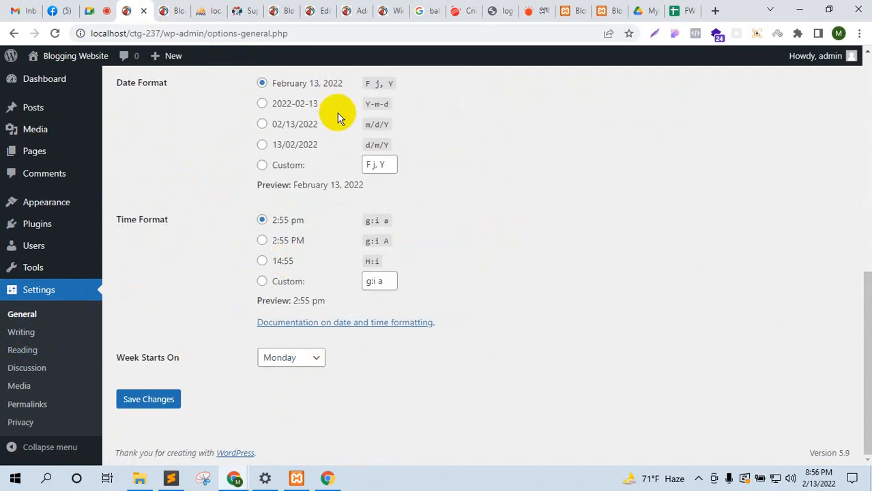
{"action": "left_click", "coordinate": [36, 333]}
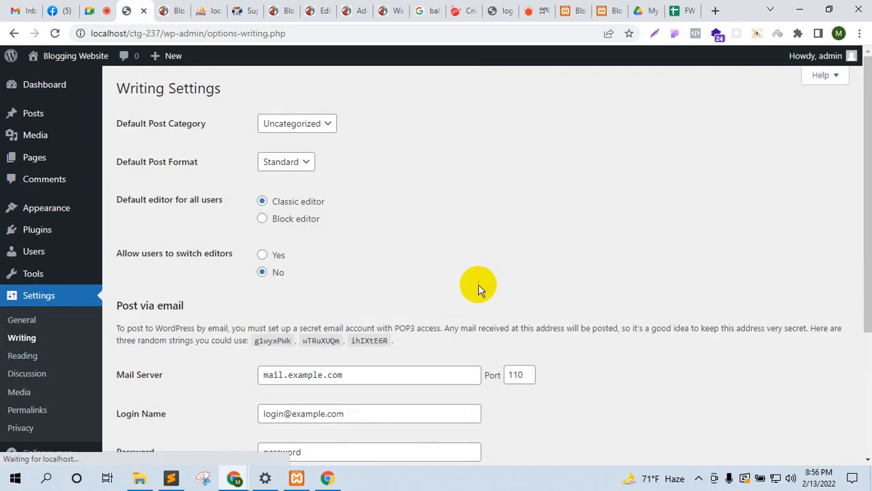
Step: In Reading Settings, make the homepage the static page Home and save
{"action": "left_click", "coordinate": [23, 355]}
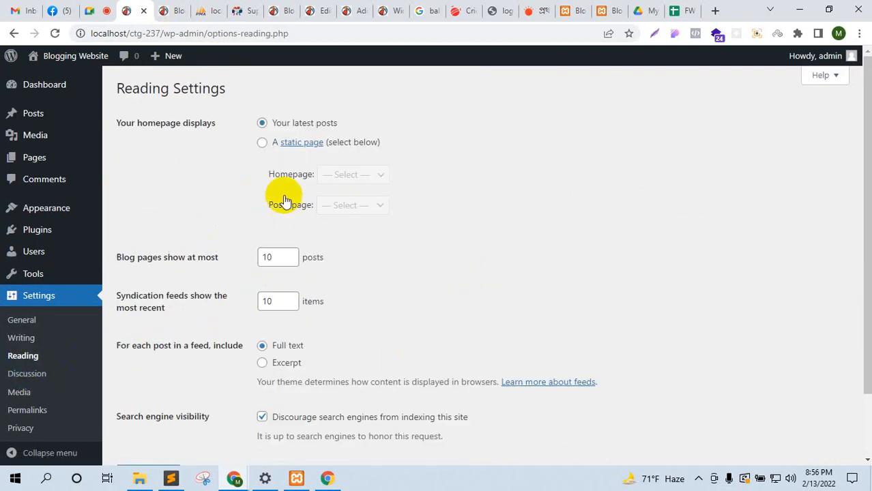
{"action": "left_click", "coordinate": [261, 142]}
{"action": "left_click", "coordinate": [346, 176]}
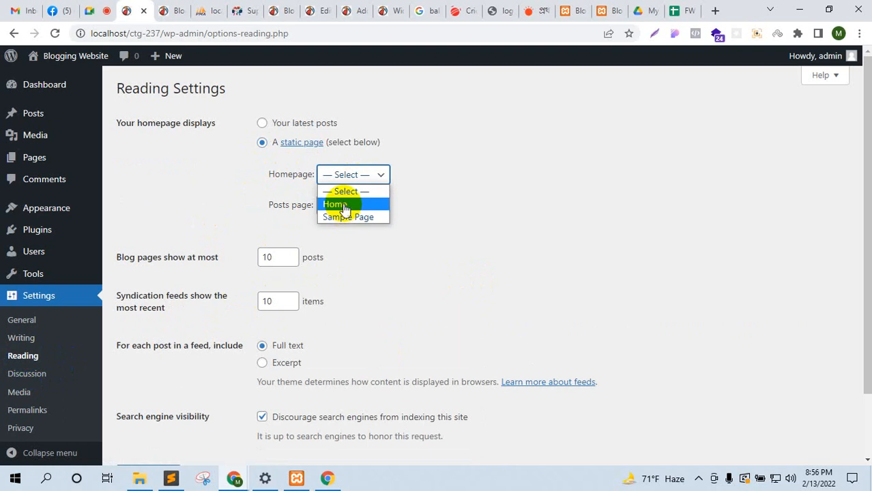
{"action": "left_click", "coordinate": [342, 204]}
{"action": "scroll", "coordinate": [153, 411], "scroll_direction": "down", "scroll_amount": 2}
{"action": "left_click", "coordinate": [151, 403]}
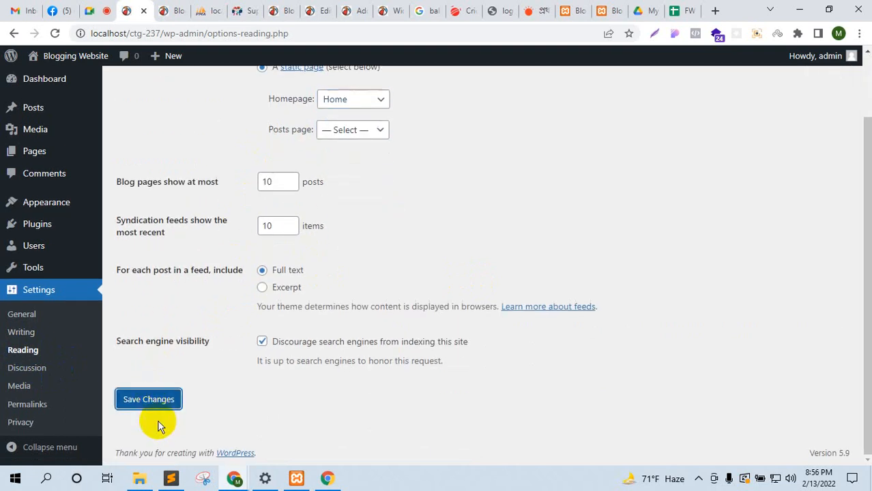
Step: Check the site's front page, then set the homepage back to Your latest posts
{"action": "left_click", "coordinate": [169, 10]}
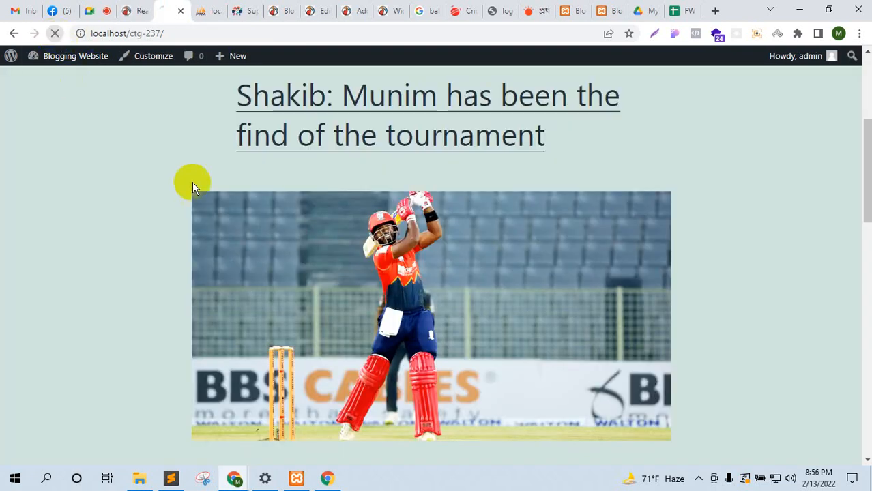
{"action": "scroll", "coordinate": [368, 184], "scroll_direction": "up", "scroll_amount": 4}
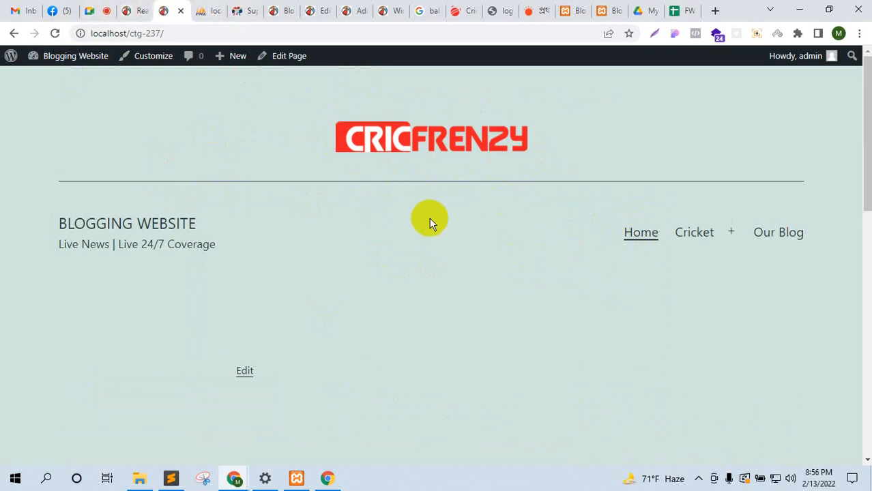
{"action": "left_click", "coordinate": [134, 10]}
{"action": "left_click_drag", "start_coordinate": [275, 152], "coordinate": [271, 155]}
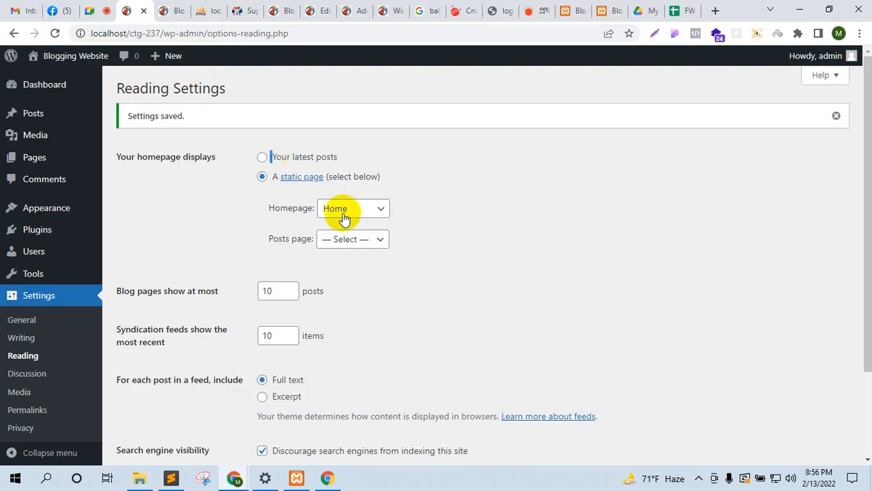
{"action": "left_click", "coordinate": [262, 157]}
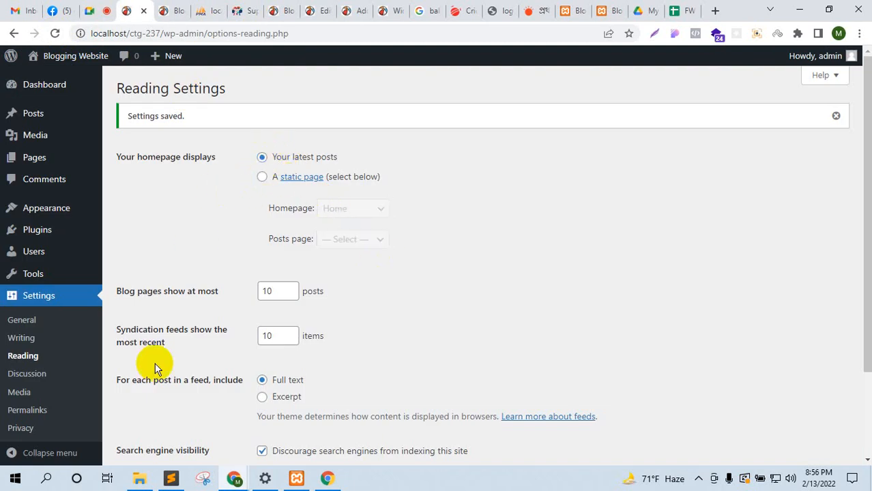
{"action": "scroll", "coordinate": [150, 396], "scroll_direction": "down", "scroll_amount": 2}
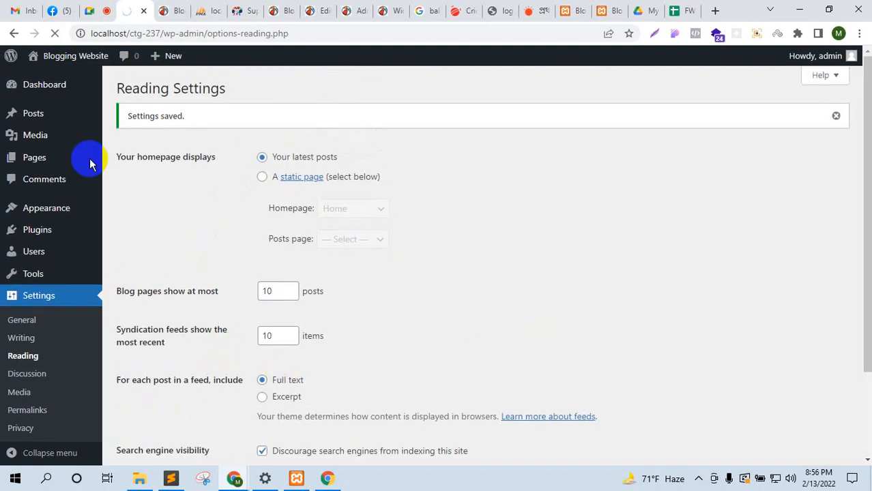
{"action": "left_click", "coordinate": [95, 7]}
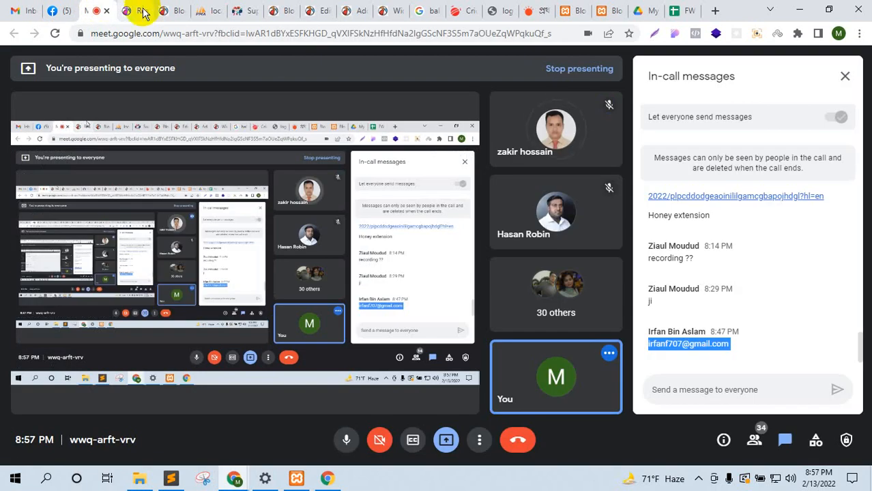
{"action": "left_click", "coordinate": [136, 9]}
{"action": "scroll", "coordinate": [41, 354], "scroll_direction": "down", "scroll_amount": 3}
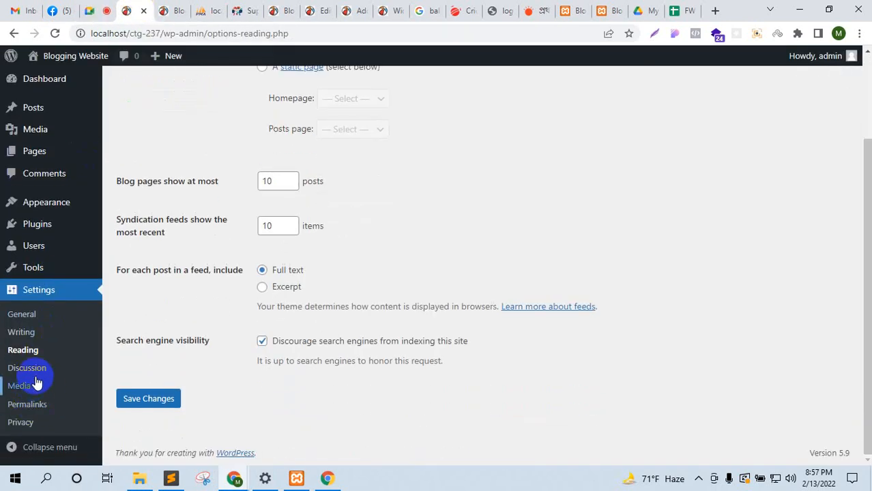
{"action": "left_click", "coordinate": [171, 11]}
{"action": "left_click", "coordinate": [55, 34]}
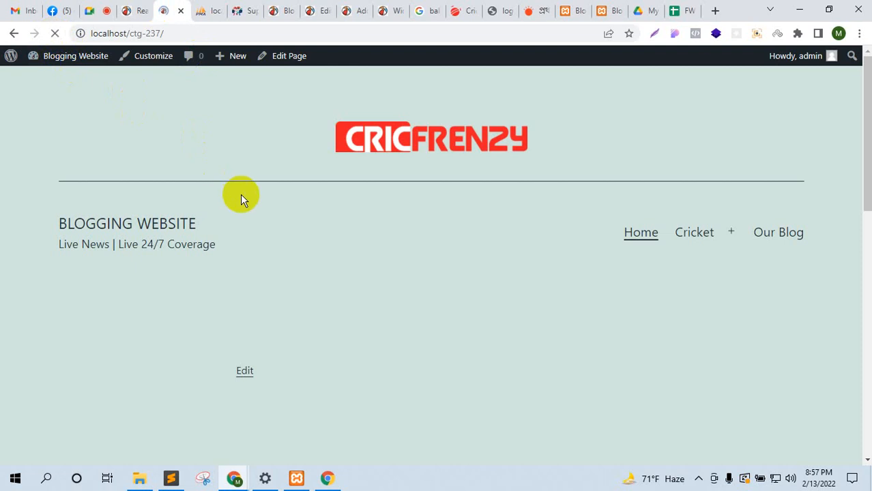
{"action": "left_click", "coordinate": [352, 351]}
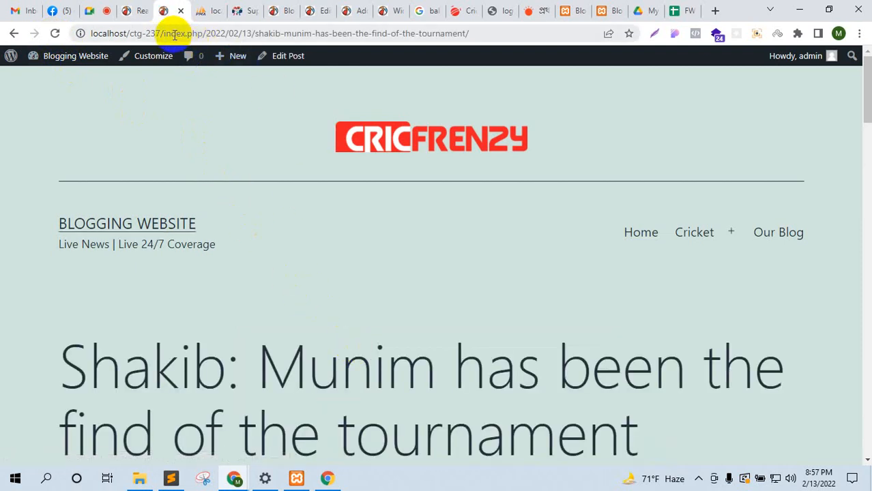
{"action": "left_click", "coordinate": [206, 33]}
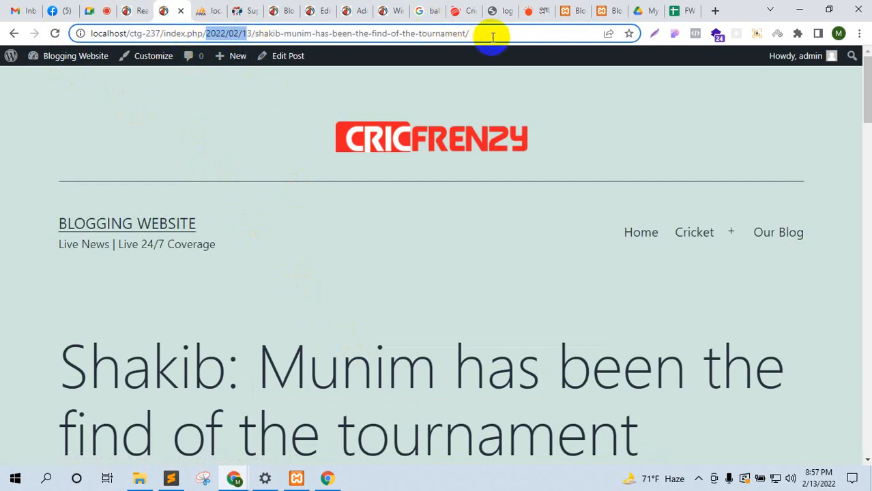
{"action": "left_click", "coordinate": [536, 8]}
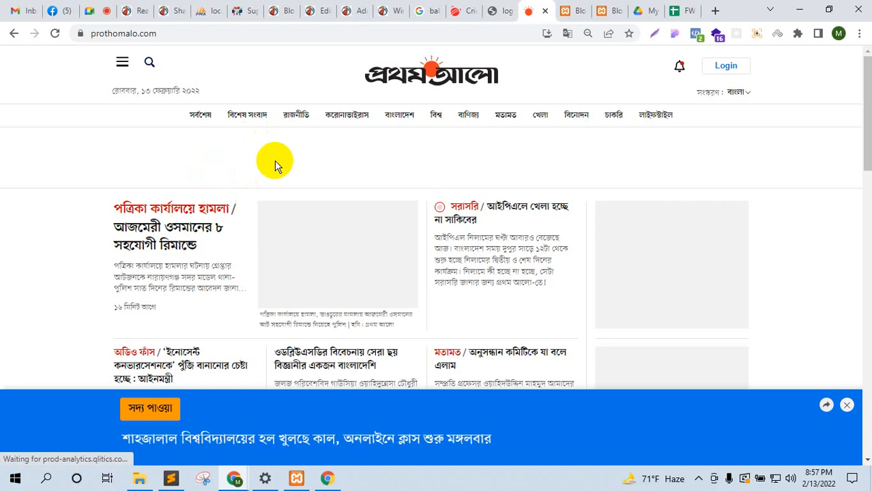
{"action": "left_click", "coordinate": [333, 114]}
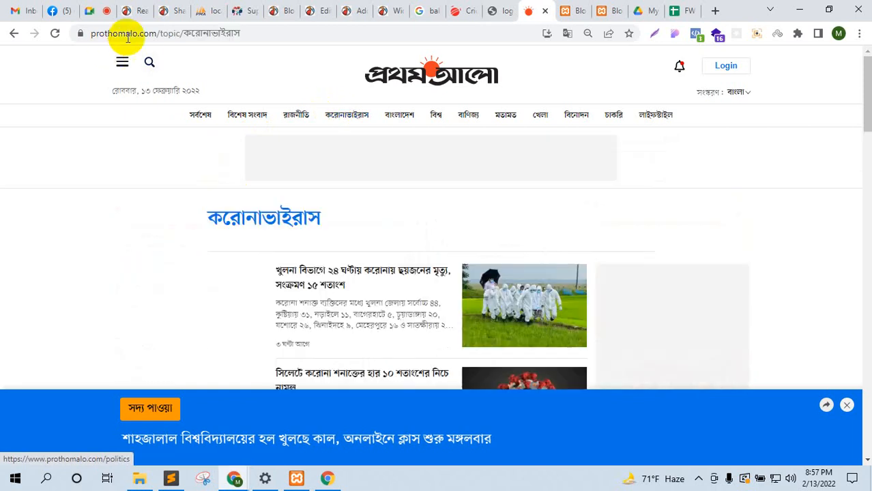
{"action": "left_click_drag", "start_coordinate": [160, 33], "coordinate": [239, 32]}
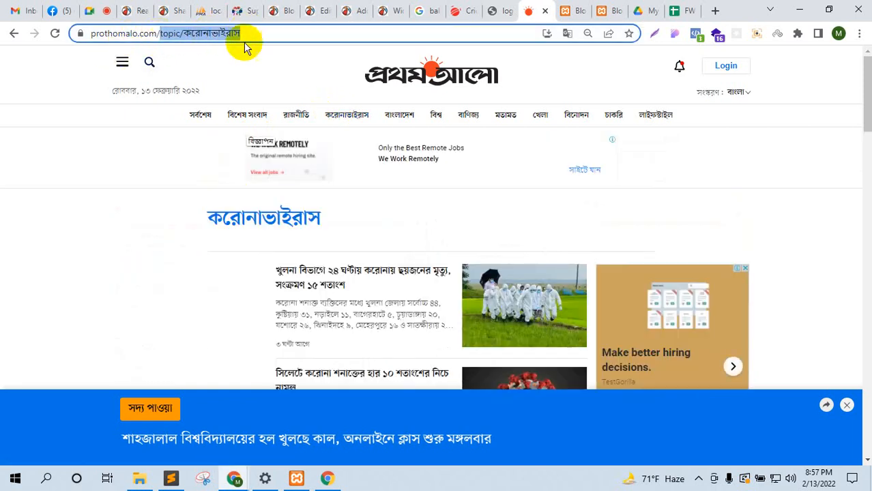
{"action": "left_click", "coordinate": [139, 8]}
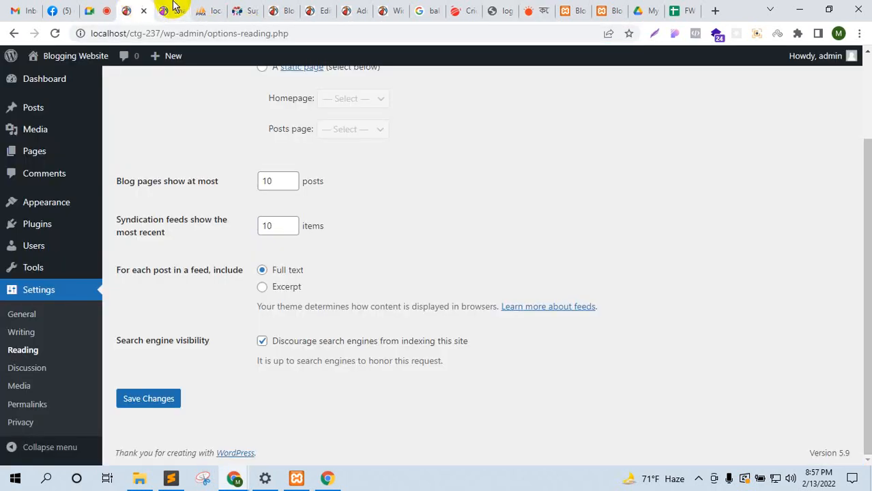
{"action": "left_click", "coordinate": [174, 9]}
{"action": "left_click_drag", "start_coordinate": [469, 33], "coordinate": [183, 42]}
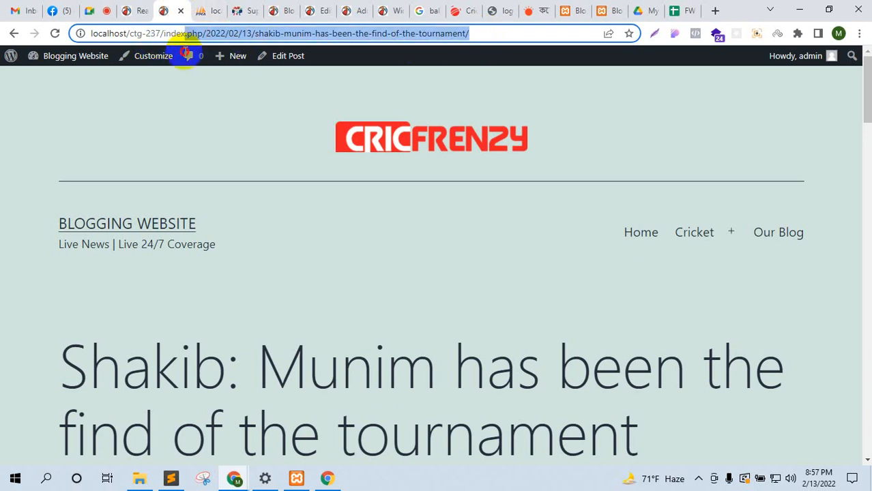
{"action": "left_click", "coordinate": [143, 8]}
{"action": "left_click", "coordinate": [169, 9]}
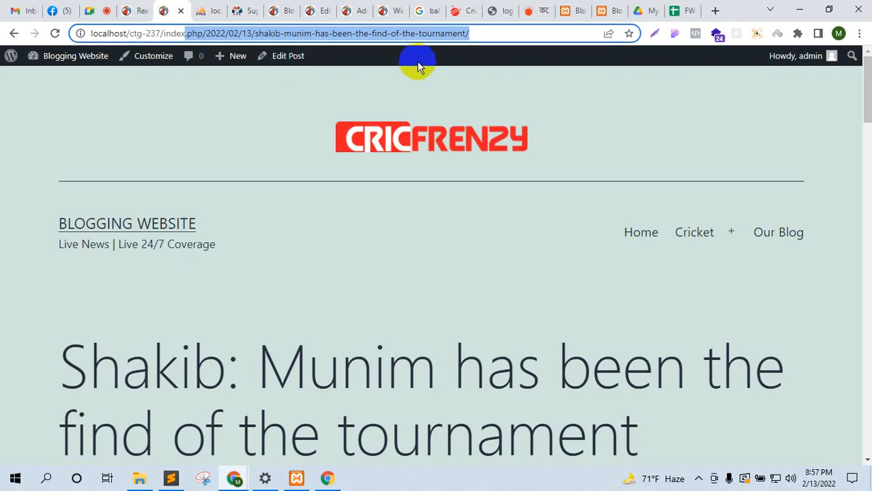
{"action": "left_click", "coordinate": [122, 9]}
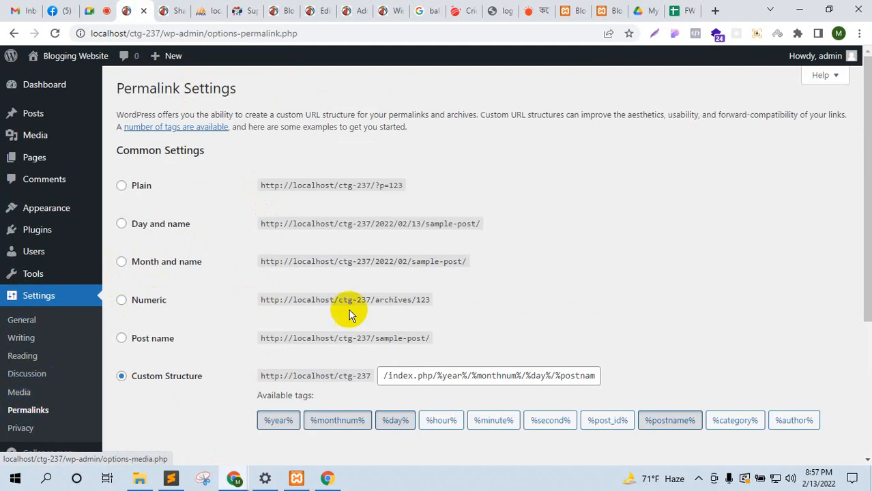
Step: Compare the Day and name and Post name structures, then save Post name permalinks
{"action": "left_click", "coordinate": [123, 339]}
{"action": "left_click_drag", "start_coordinate": [379, 337], "coordinate": [250, 345]}
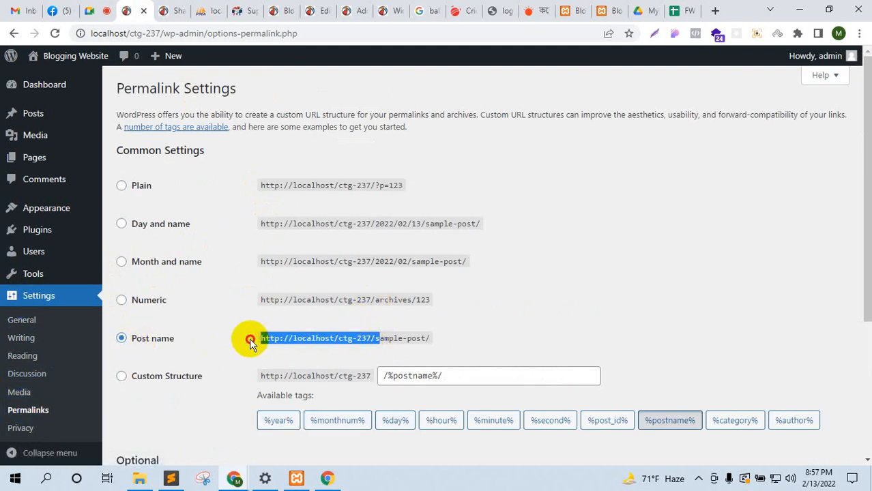
{"action": "left_click_drag", "start_coordinate": [434, 336], "coordinate": [374, 338]}
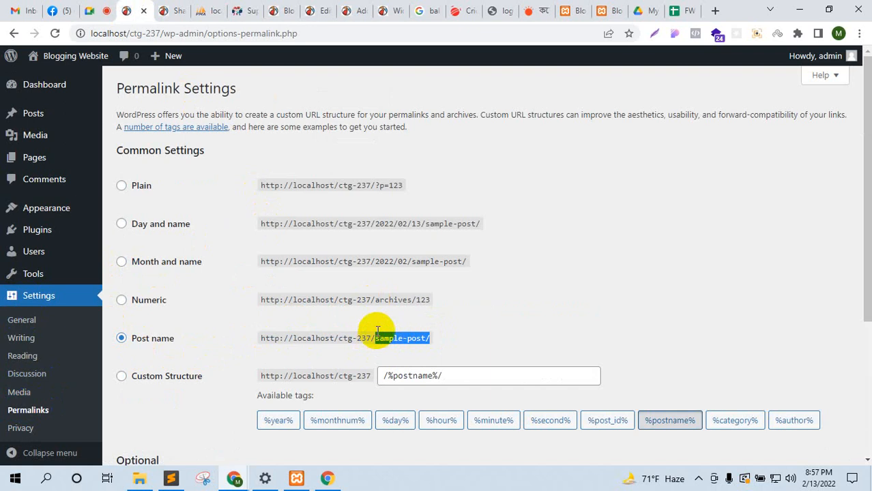
{"action": "left_click", "coordinate": [147, 224]}
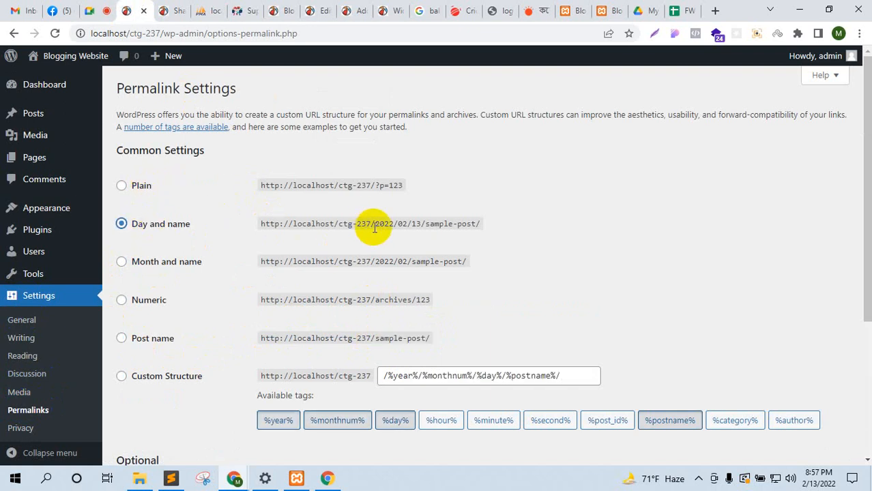
{"action": "left_click_drag", "start_coordinate": [387, 227], "coordinate": [472, 222]}
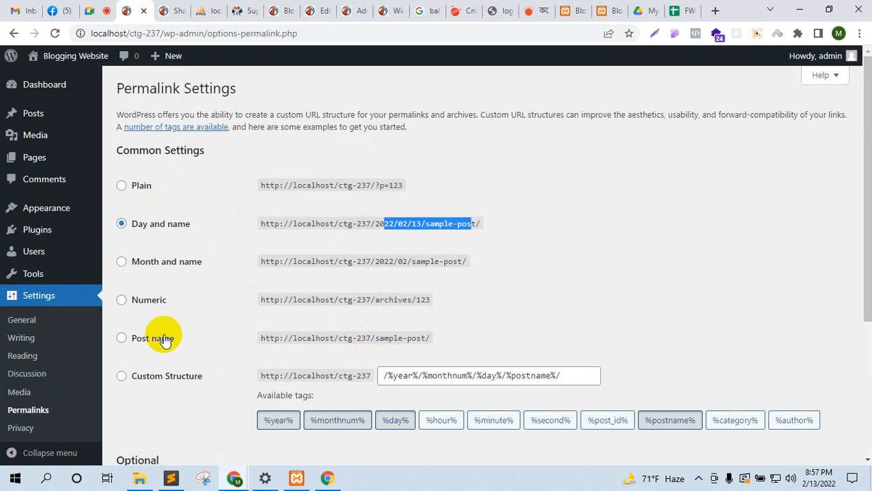
{"action": "left_click", "coordinate": [164, 339]}
{"action": "scroll", "coordinate": [305, 327], "scroll_direction": "down", "scroll_amount": 3}
{"action": "left_click", "coordinate": [147, 399]}
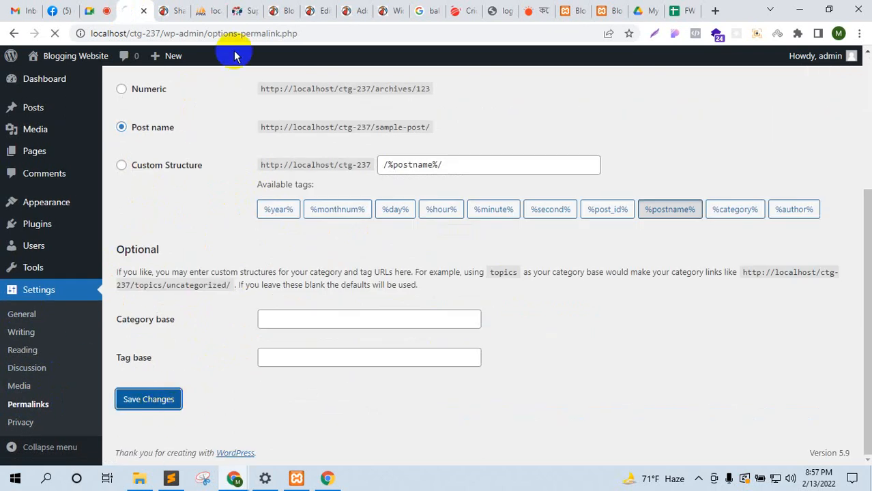
Step: Open the Shakib post on the blog and check that its address ends in the title
{"action": "left_click", "coordinate": [172, 10]}
{"action": "left_click", "coordinate": [434, 150]}
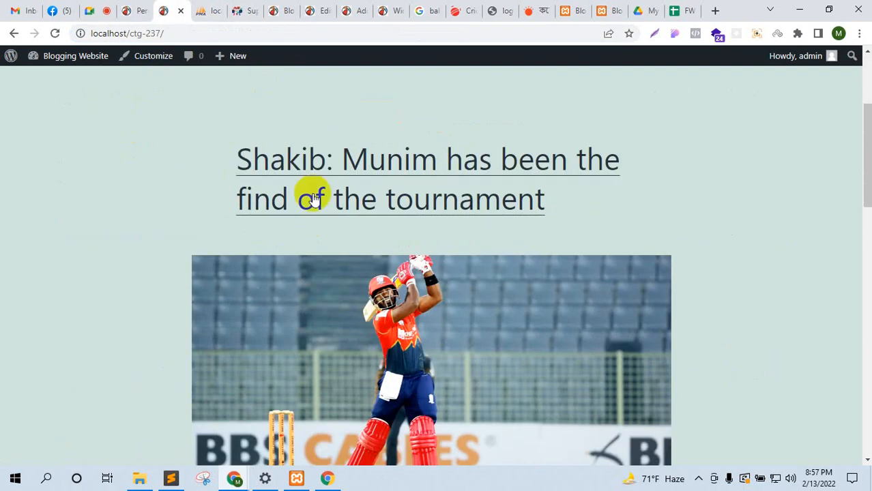
{"action": "left_click", "coordinate": [391, 362]}
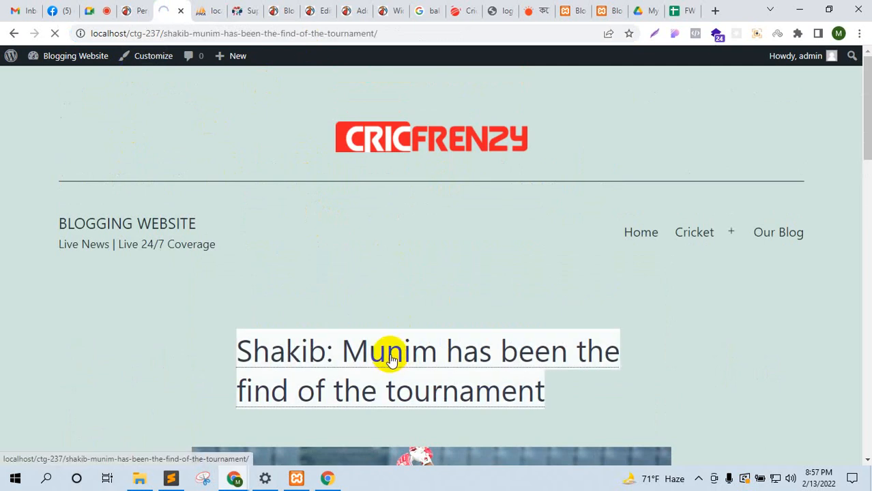
{"action": "scroll", "coordinate": [327, 274], "scroll_direction": "down", "scroll_amount": 2}
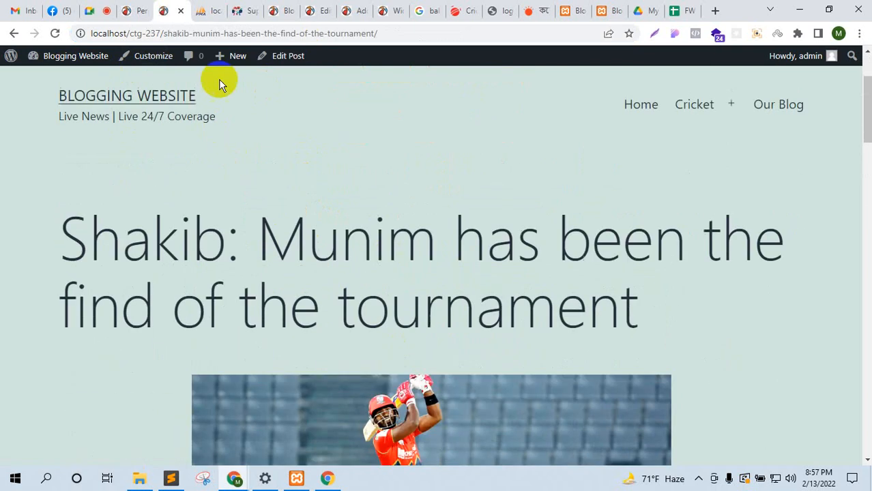
{"action": "left_click", "coordinate": [159, 33]}
{"action": "left_click", "coordinate": [317, 33]}
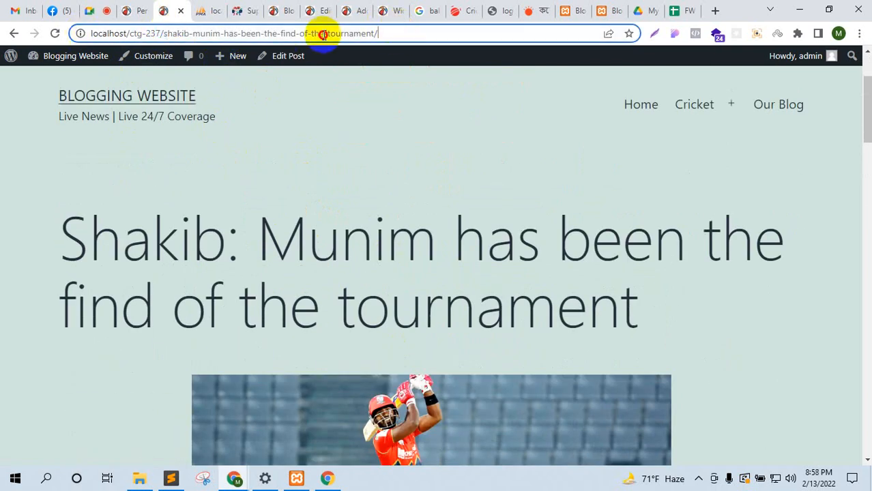
{"action": "left_click_drag", "start_coordinate": [378, 32], "coordinate": [167, 31]}
{"action": "left_click", "coordinate": [335, 154]}
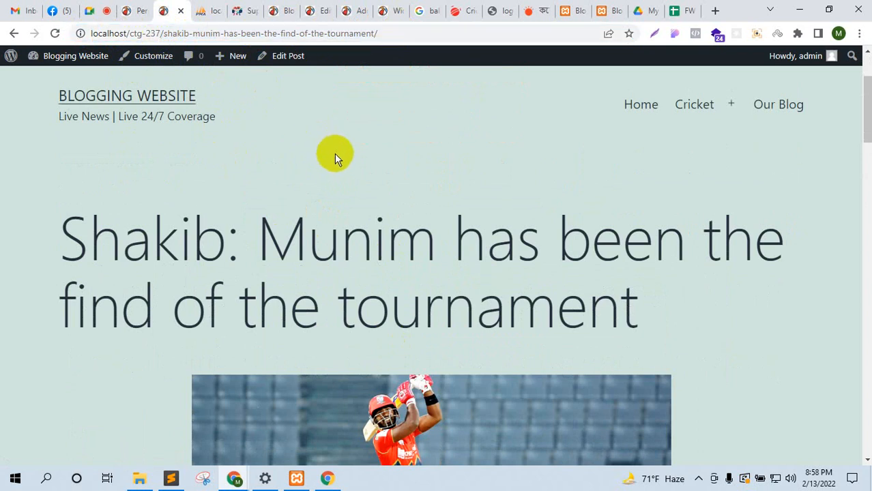
Step: Glance at the video call, then return to the Permalink Settings page
{"action": "left_click", "coordinate": [96, 8]}
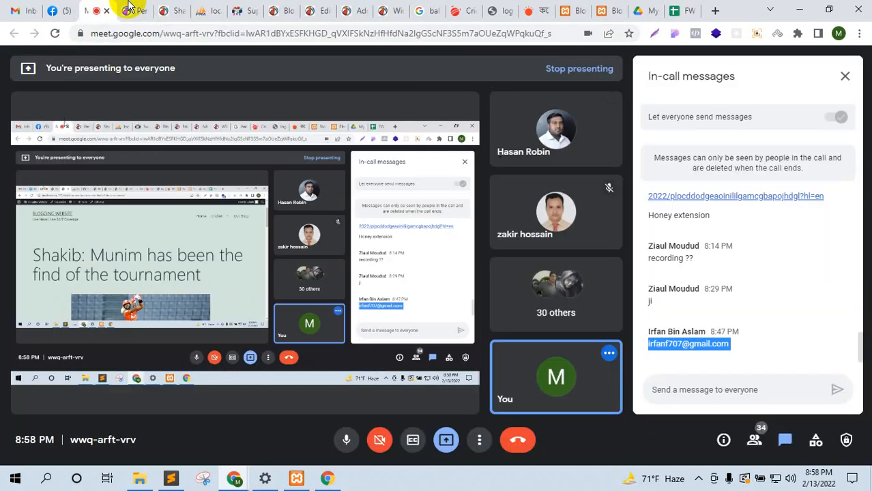
{"action": "left_click", "coordinate": [136, 10]}
{"action": "scroll", "coordinate": [31, 437], "scroll_direction": "down", "scroll_amount": 3}
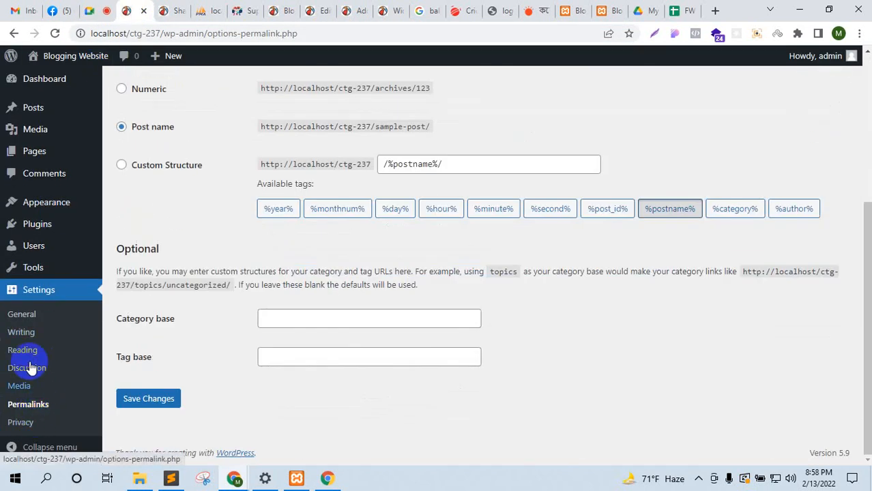
{"action": "scroll", "coordinate": [208, 230], "scroll_direction": "up", "scroll_amount": 5}
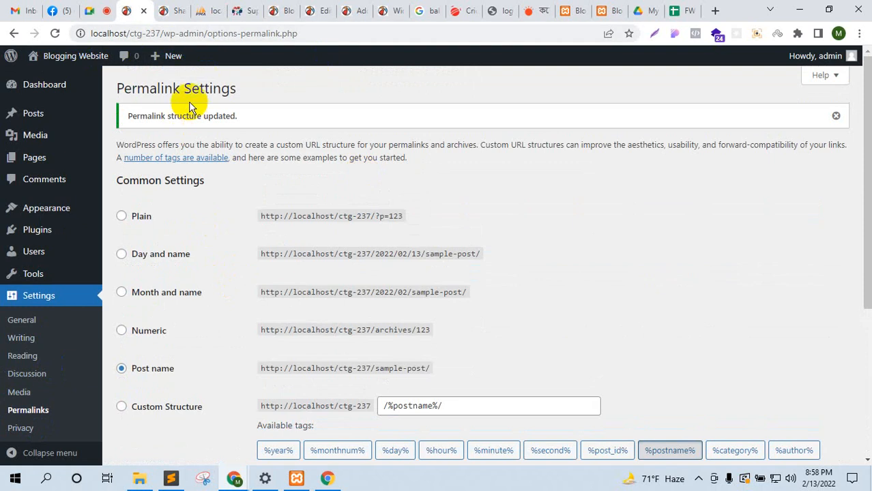
Step: Switch briefly to the video call, then reload the Shakib post page
{"action": "left_click", "coordinate": [115, 8]}
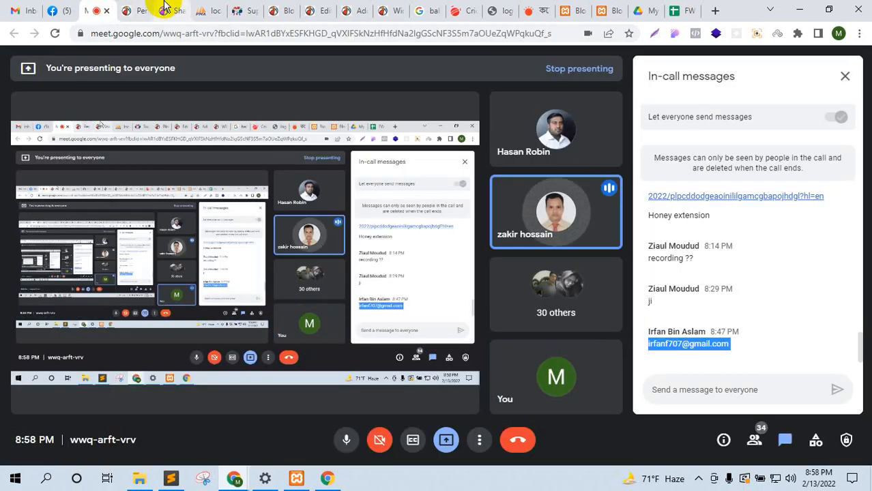
{"action": "left_click", "coordinate": [138, 8]}
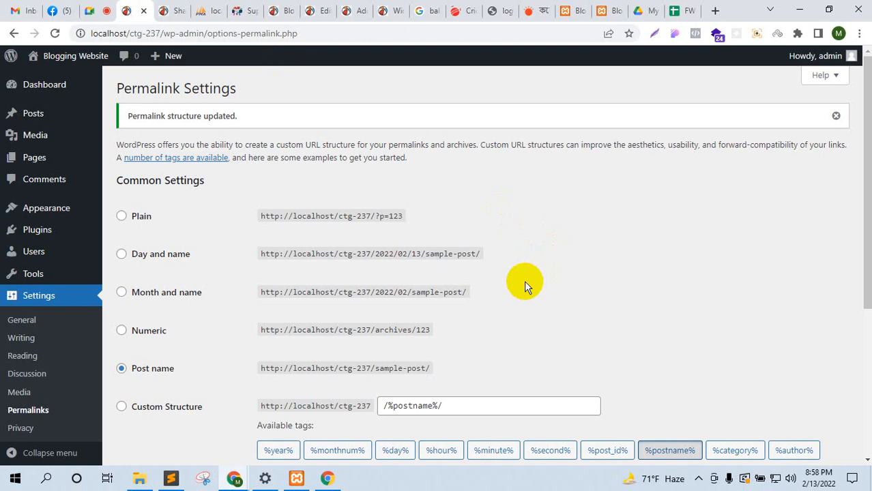
{"action": "left_click", "coordinate": [171, 10]}
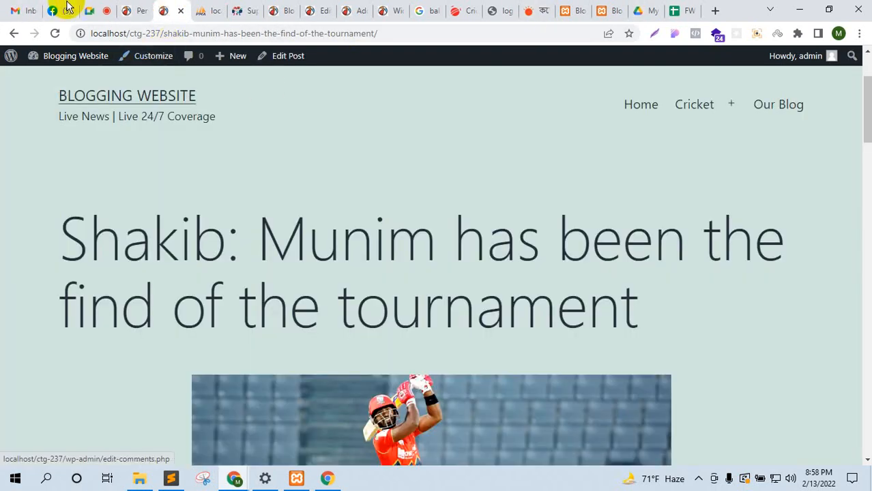
{"action": "left_click", "coordinate": [54, 33]}
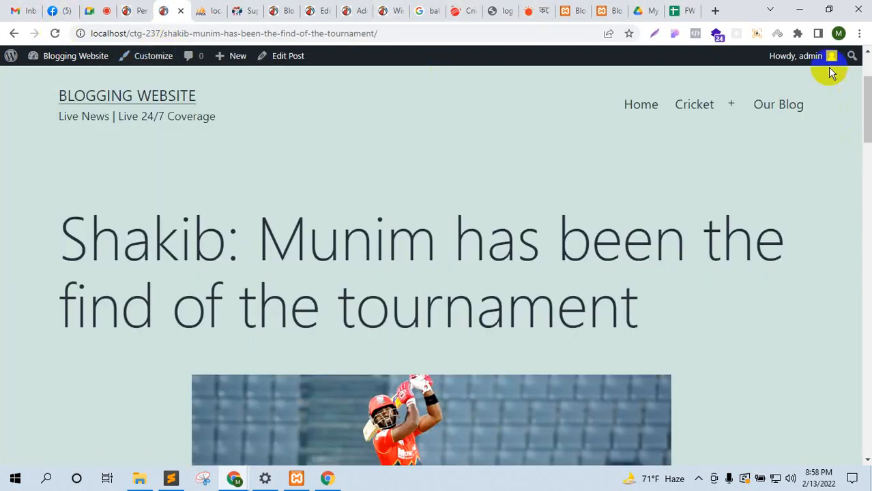
Step: Restore and re-maximize the browser window, then bring the ctg-237 site folder forward
{"action": "left_click", "coordinate": [828, 10]}
{"action": "scroll", "coordinate": [435, 219], "scroll_direction": "down", "scroll_amount": 5}
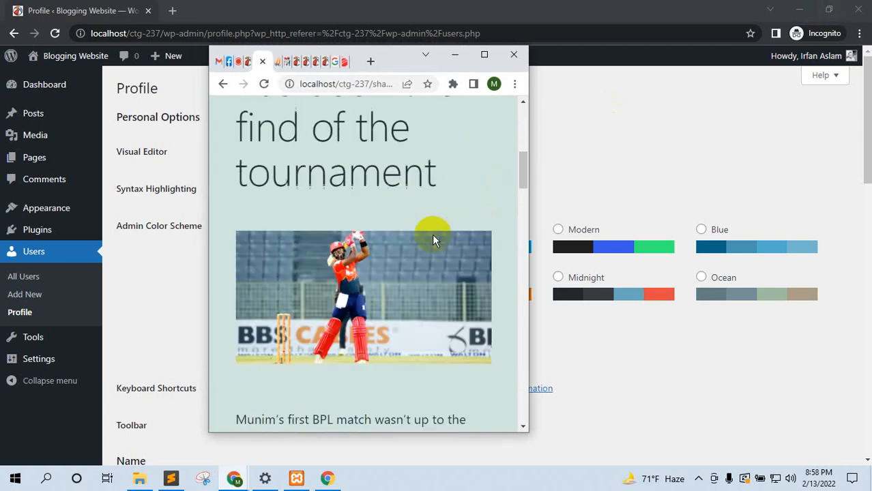
{"action": "left_click", "coordinate": [485, 56]}
{"action": "scroll", "coordinate": [356, 253], "scroll_direction": "up", "scroll_amount": 4}
{"action": "scroll", "coordinate": [382, 260], "scroll_direction": "down", "scroll_amount": 3}
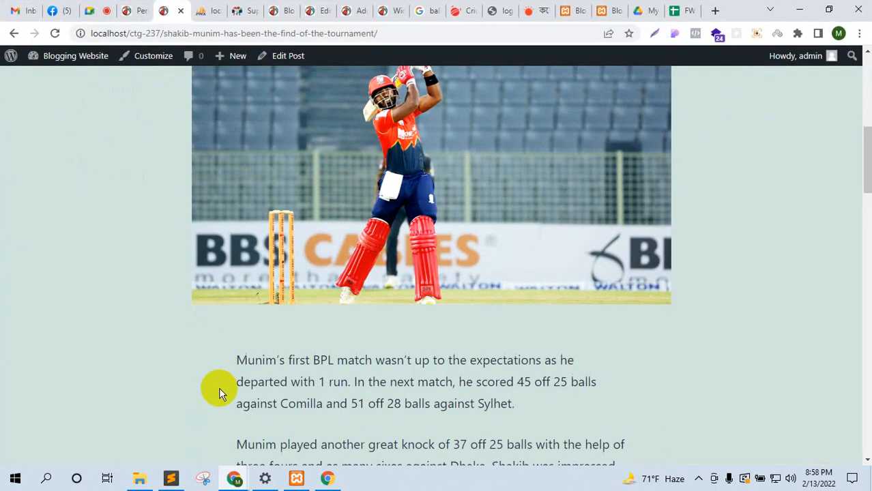
{"action": "left_click", "coordinate": [142, 479]}
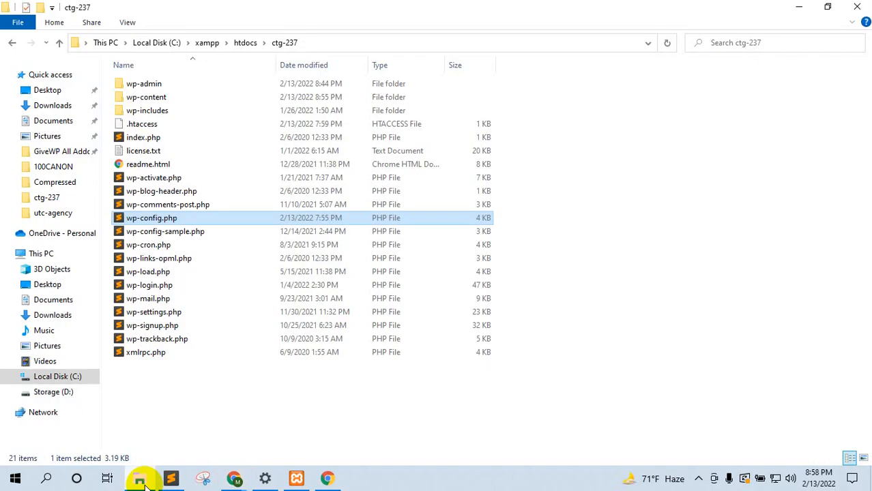
Step: Open wp-content > uploads > 2022 > 02 and select the first three cricket images
{"action": "double_click", "coordinate": [155, 101]}
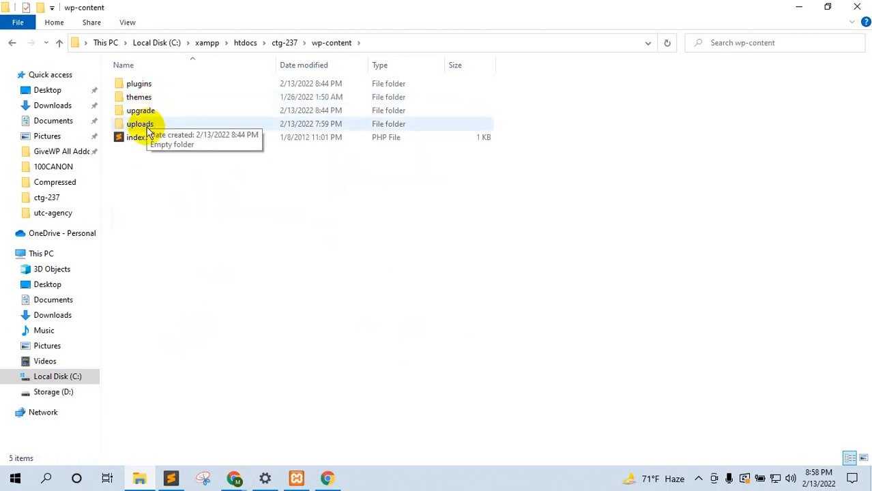
{"action": "left_click", "coordinate": [148, 128]}
{"action": "double_click", "coordinate": [146, 129]}
{"action": "double_click", "coordinate": [134, 85]}
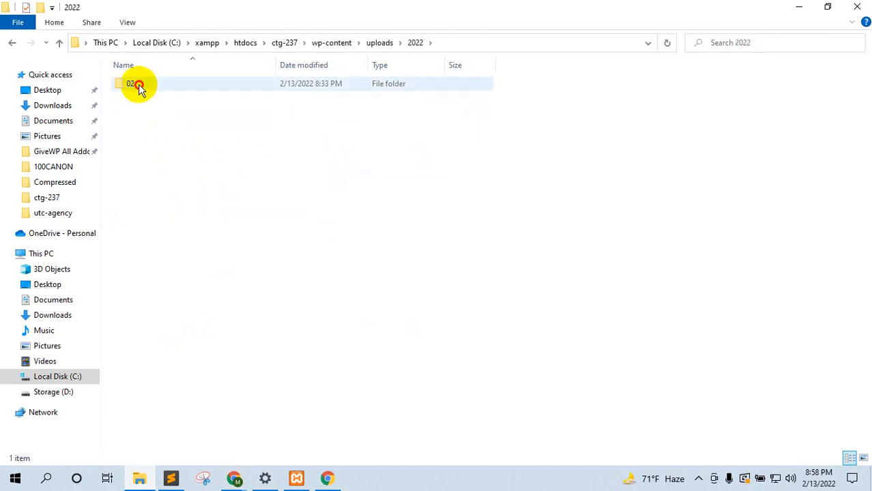
{"action": "double_click", "coordinate": [137, 86]}
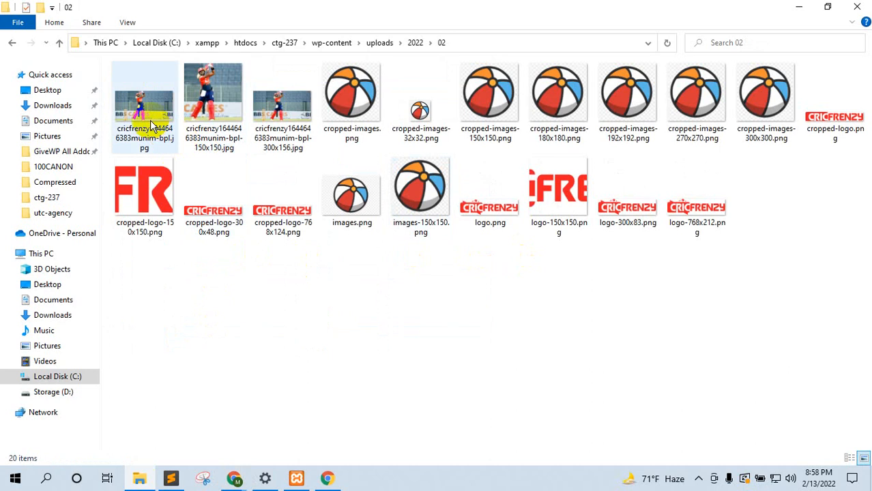
{"action": "left_click", "coordinate": [150, 120]}
{"action": "left_click", "coordinate": [208, 140]}
{"action": "left_click", "coordinate": [268, 142]}
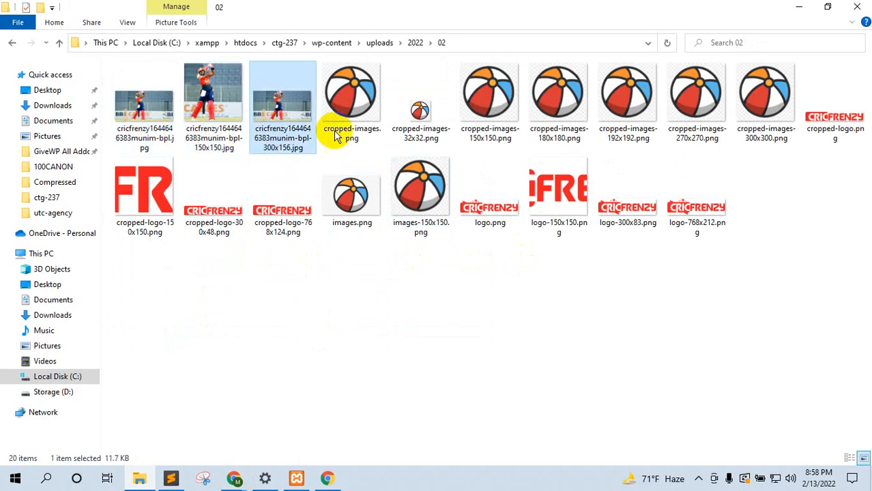
Step: Bring the article browser forward and restore and re-maximize it over the folder
{"action": "mouse_move", "coordinate": [232, 480]}
{"action": "left_click", "coordinate": [194, 438]}
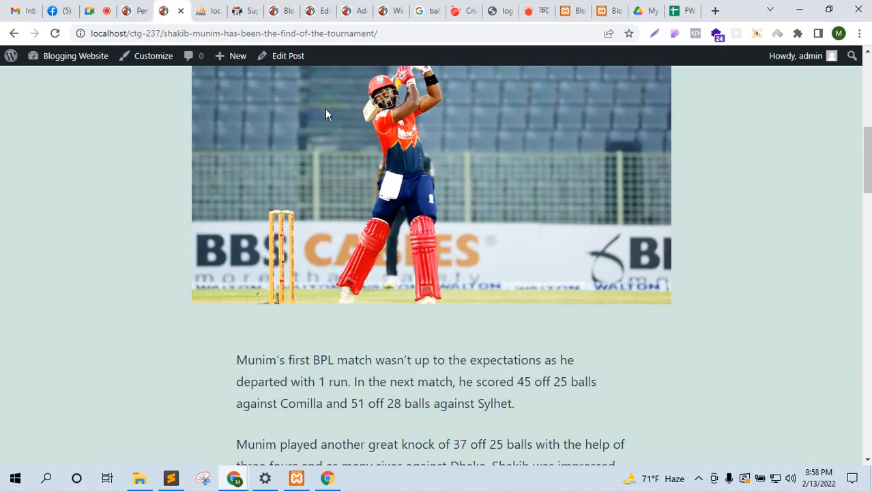
{"action": "left_click", "coordinate": [824, 6]}
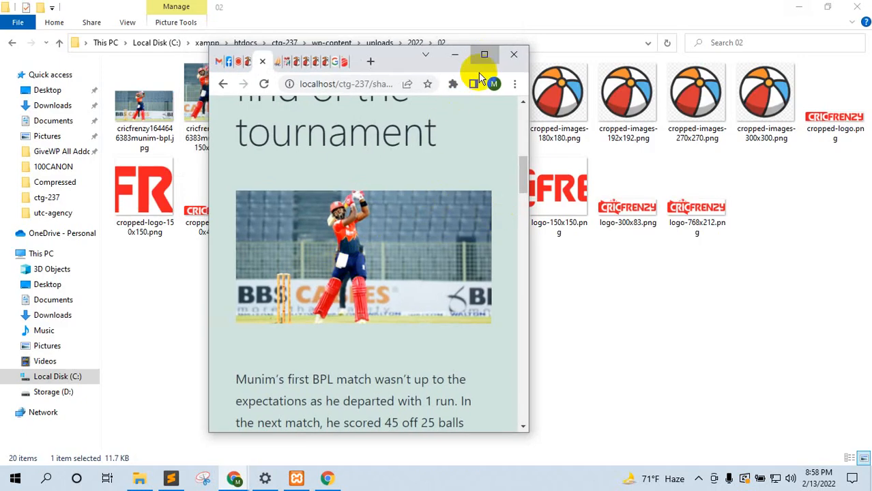
{"action": "left_click", "coordinate": [482, 58]}
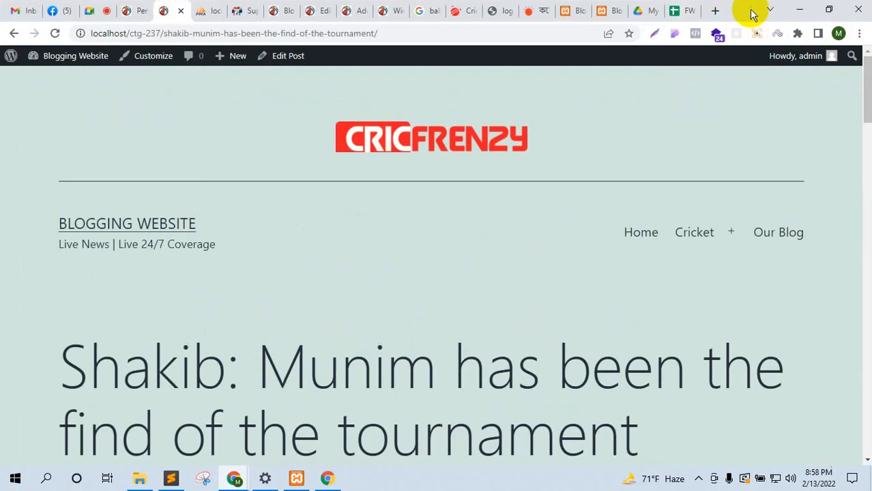
{"action": "left_click", "coordinate": [828, 9]}
{"action": "scroll", "coordinate": [396, 268], "scroll_direction": "down", "scroll_amount": 3}
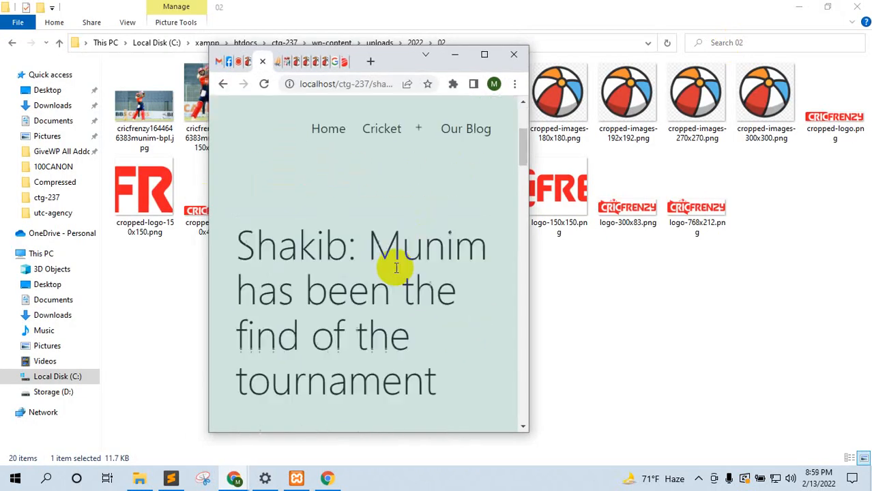
{"action": "scroll", "coordinate": [396, 268], "scroll_direction": "down", "scroll_amount": 5}
{"action": "left_click", "coordinate": [485, 55]}
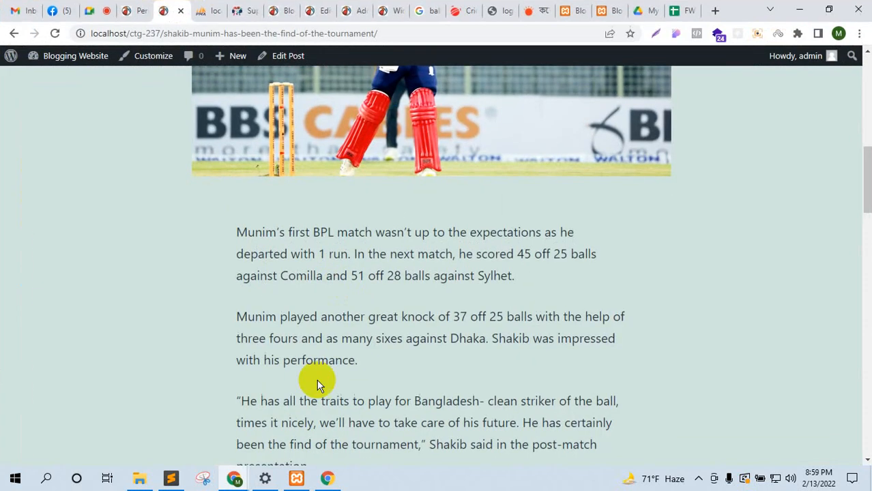
Step: Select the 20 uploaded files in the folder, then return to Chrome's Permalink Settings tab
{"action": "left_click", "coordinate": [140, 480]}
{"action": "left_click_drag", "start_coordinate": [863, 300], "coordinate": [113, 28]}
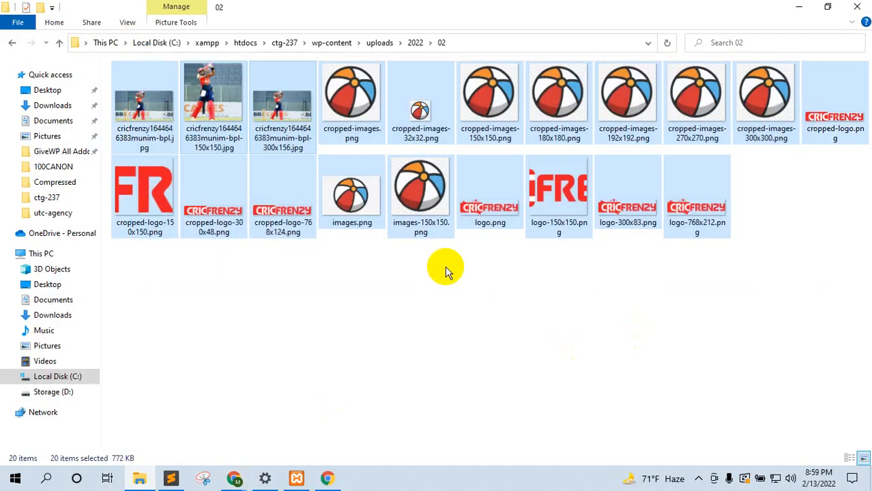
{"action": "left_click", "coordinate": [459, 292]}
{"action": "left_click_drag", "start_coordinate": [201, 315], "coordinate": [786, 21]}
{"action": "left_click", "coordinate": [333, 416]}
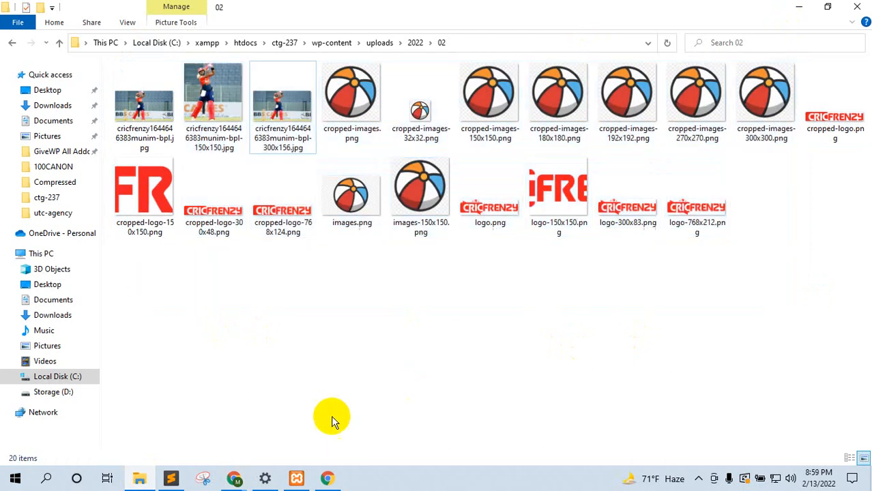
{"action": "mouse_move", "coordinate": [232, 477]}
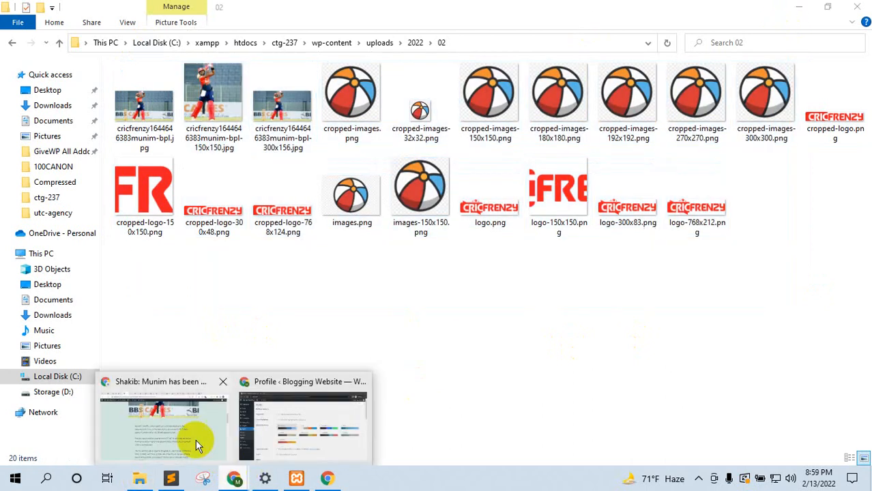
{"action": "left_click", "coordinate": [197, 445]}
{"action": "left_click", "coordinate": [136, 9]}
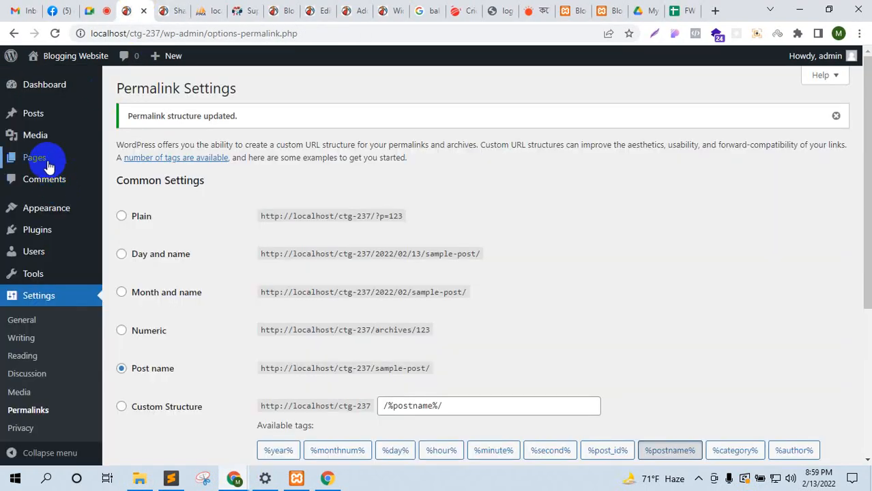
Step: Open the Media Library and view the cricket photo's attachment details
{"action": "mouse_move", "coordinate": [85, 139]}
{"action": "left_click", "coordinate": [133, 140]}
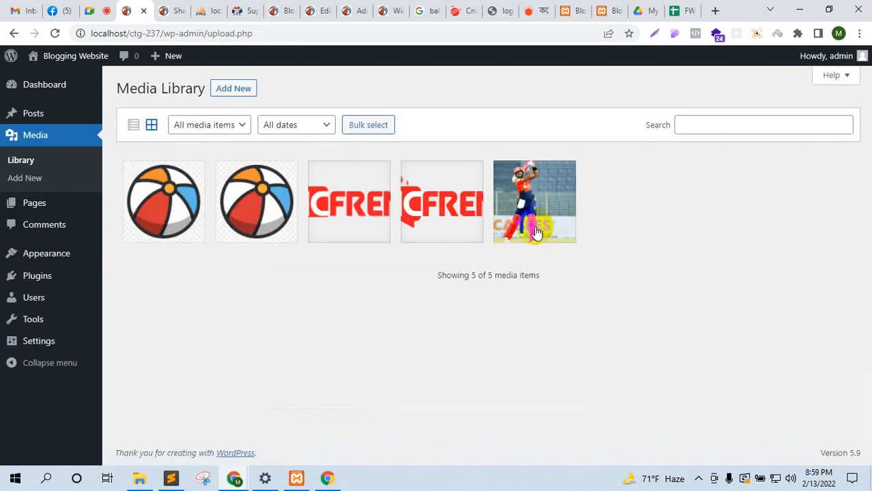
{"action": "left_click", "coordinate": [535, 232]}
{"action": "left_click", "coordinate": [838, 80]}
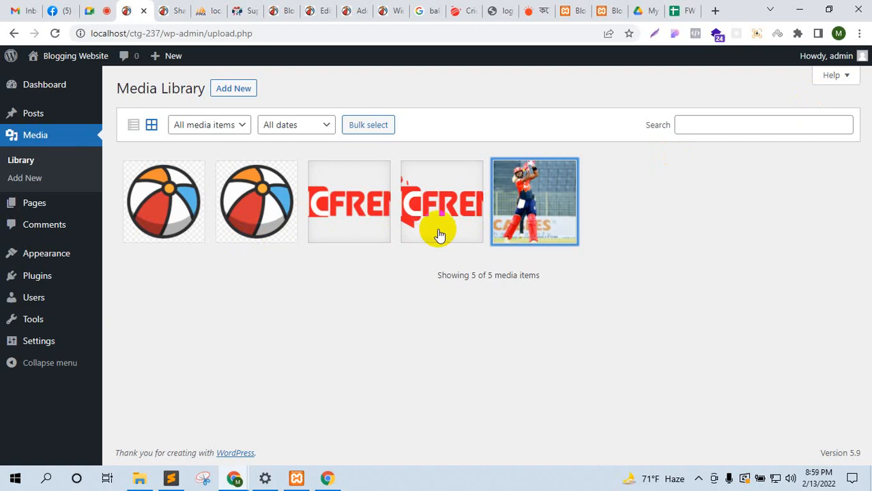
Step: Compare the uploads folder's image files with the Media Library's 5 items
{"action": "left_click", "coordinate": [136, 478]}
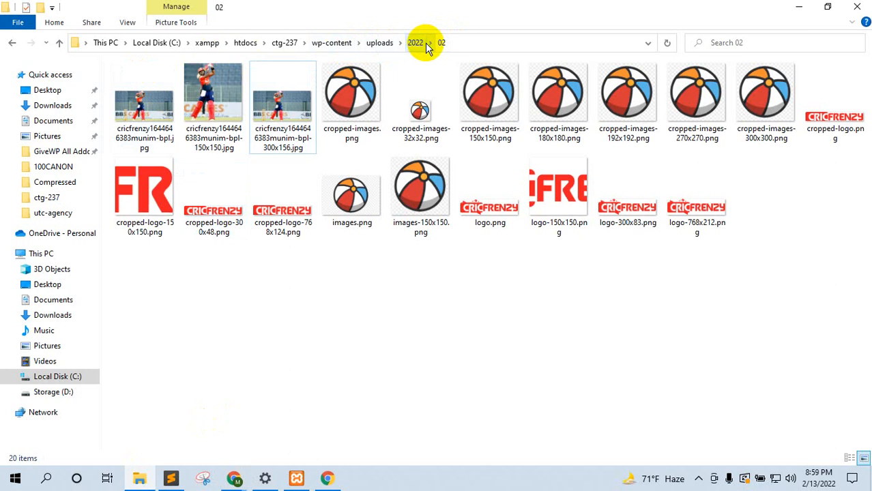
{"action": "left_click", "coordinate": [138, 290]}
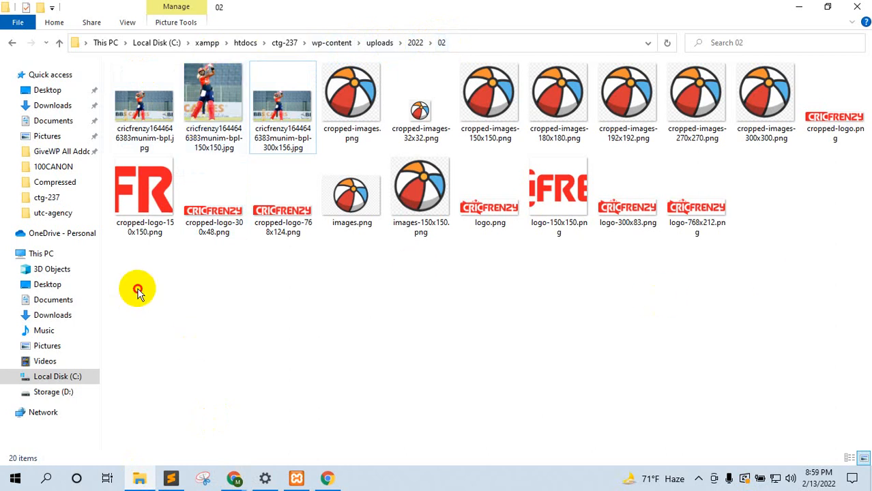
{"action": "left_click_drag", "start_coordinate": [137, 290], "coordinate": [812, 85]}
{"action": "left_click", "coordinate": [249, 376]}
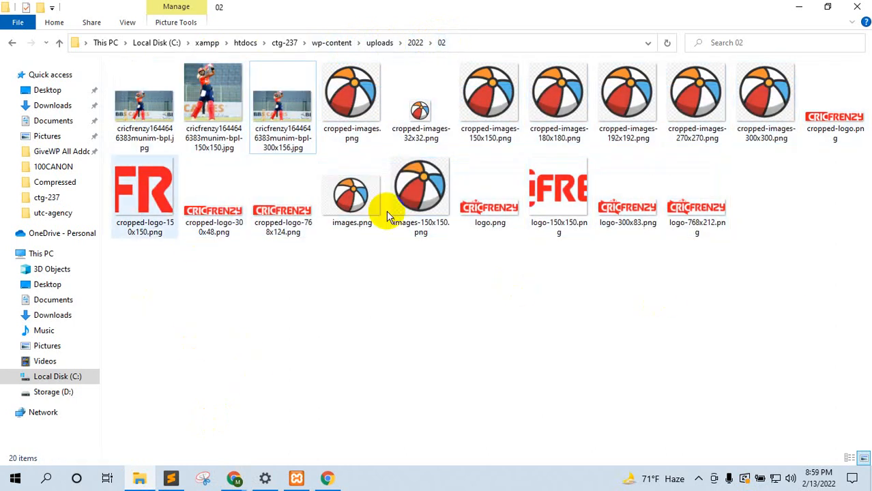
{"action": "left_click", "coordinate": [235, 479]}
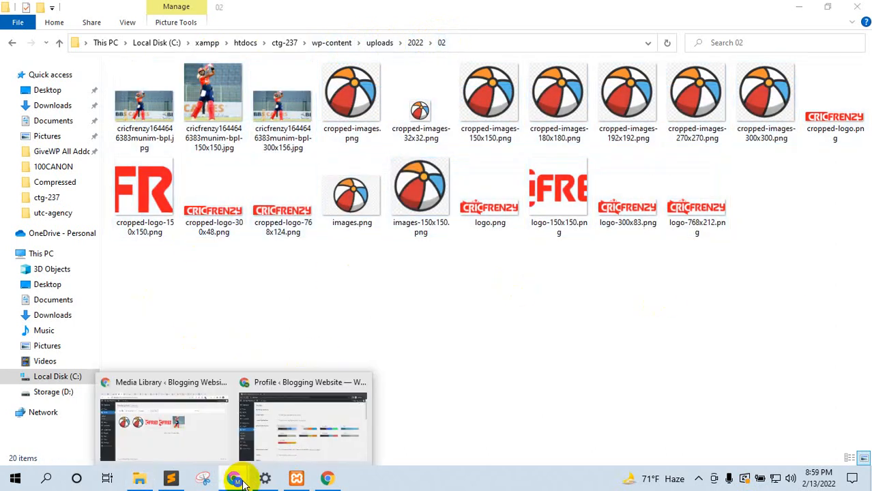
{"action": "left_click", "coordinate": [190, 414]}
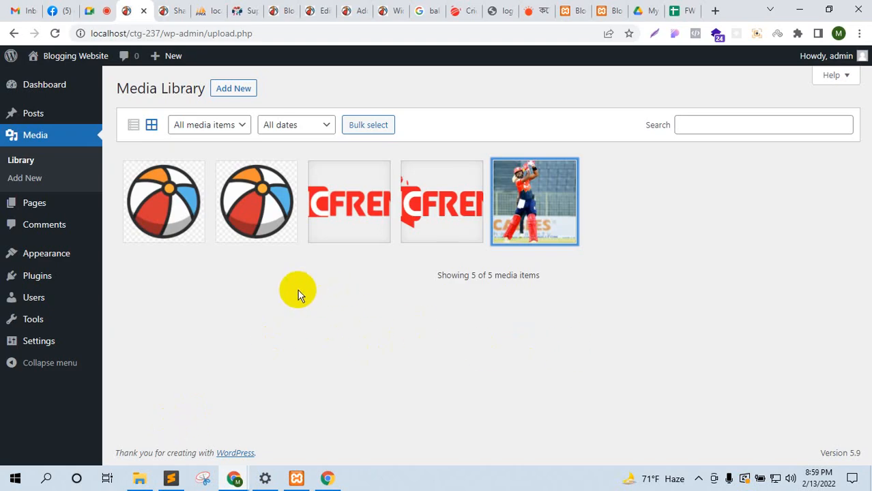
{"action": "left_click", "coordinate": [140, 480]}
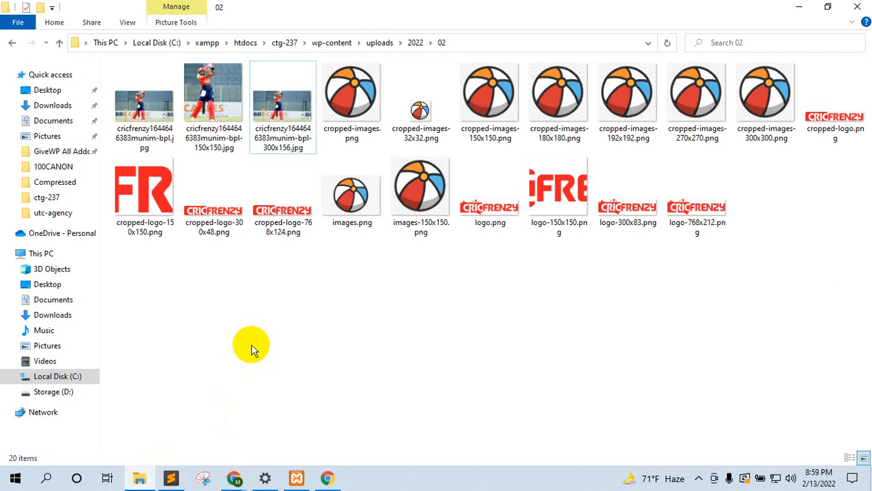
{"action": "left_click", "coordinate": [234, 479]}
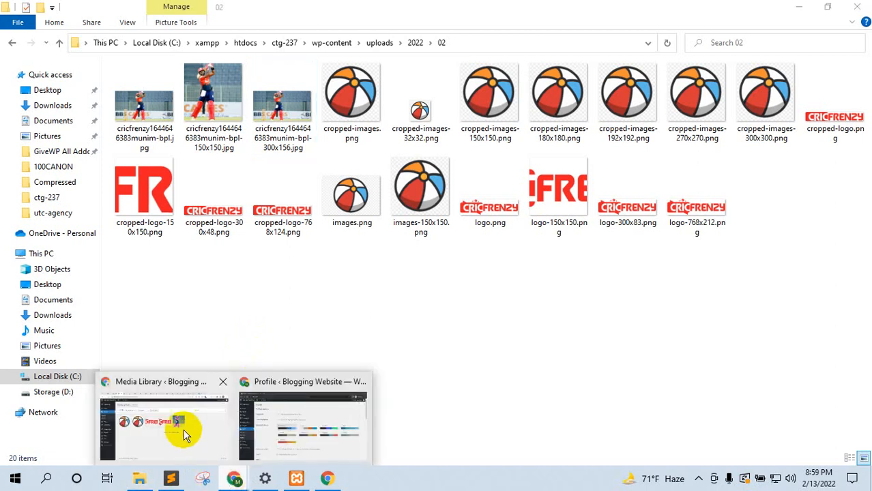
{"action": "left_click", "coordinate": [184, 434]}
{"action": "mouse_move", "coordinate": [43, 326]}
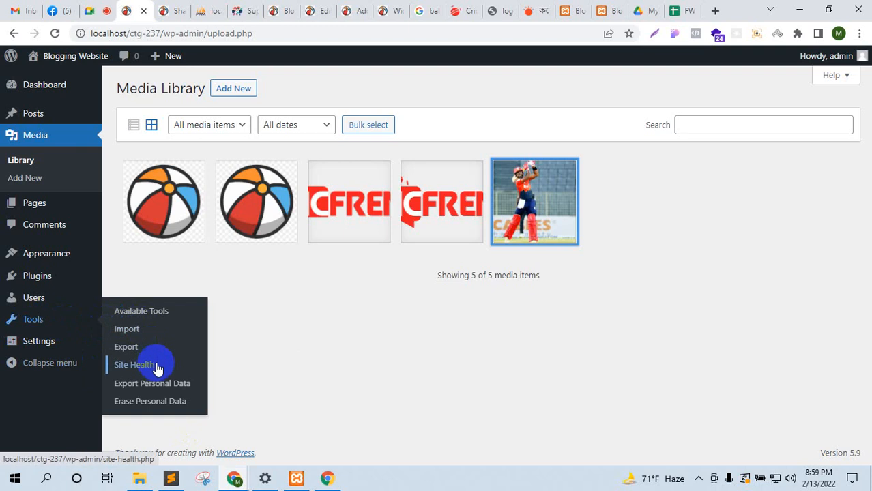
Step: Open Settings > Media and highlight the Thumbnail, Medium and Large image size fields
{"action": "mouse_move", "coordinate": [65, 349]}
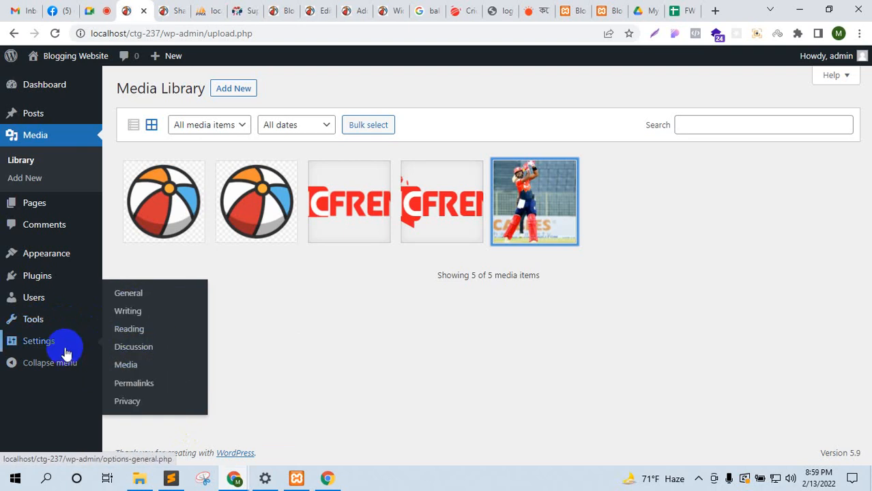
{"action": "left_click", "coordinate": [136, 365]}
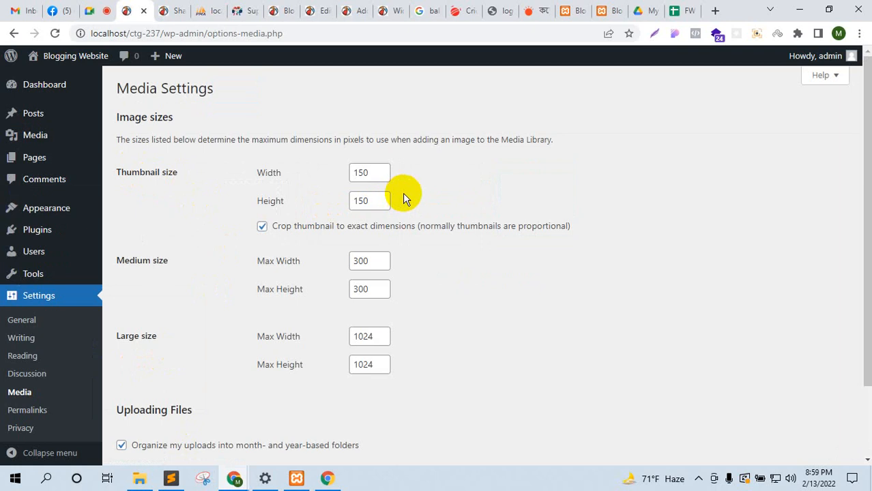
{"action": "left_click_drag", "start_coordinate": [137, 172], "coordinate": [175, 175]}
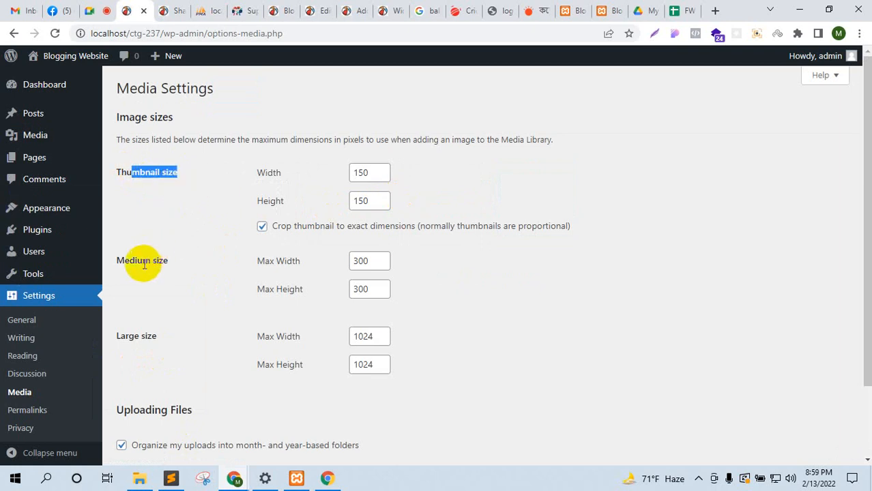
{"action": "left_click_drag", "start_coordinate": [142, 260], "coordinate": [167, 261]}
{"action": "left_click_drag", "start_coordinate": [134, 336], "coordinate": [157, 336]}
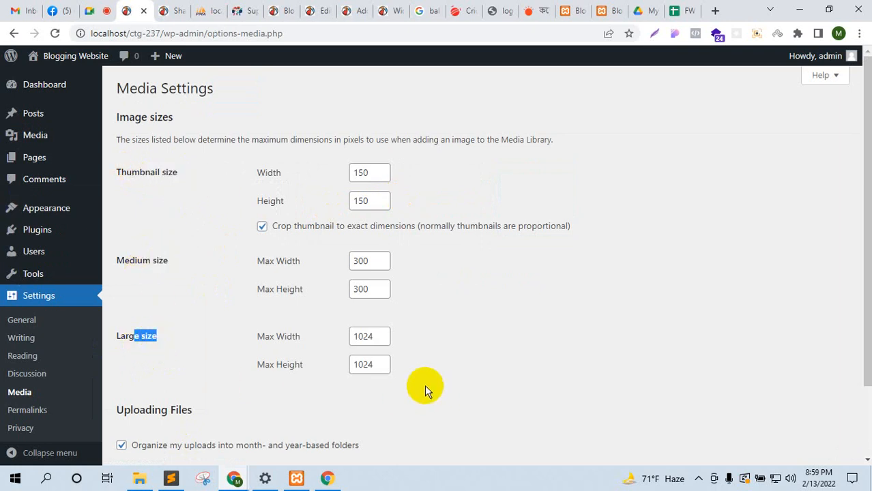
{"action": "left_click_drag", "start_coordinate": [426, 384], "coordinate": [128, 155]}
{"action": "left_click", "coordinate": [559, 298]}
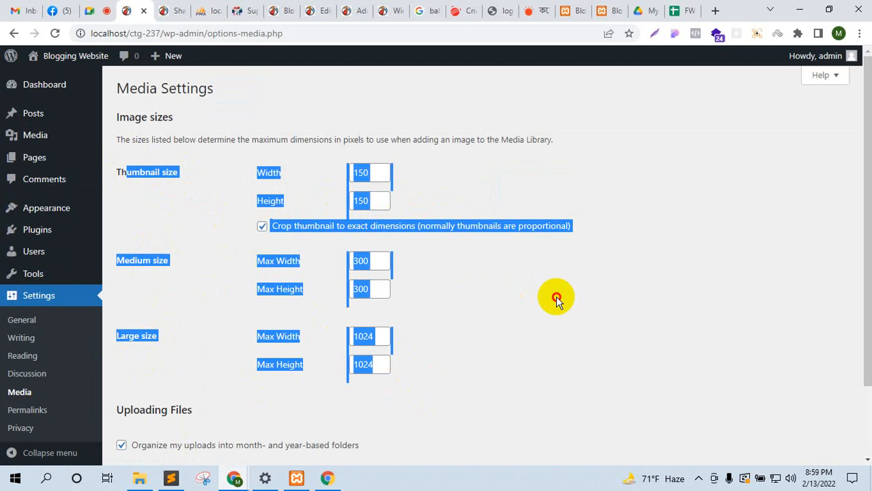
Step: Scroll through the rest of Media Settings, then go to Appearance > Themes
{"action": "scroll", "coordinate": [469, 333], "scroll_direction": "down", "scroll_amount": 3}
{"action": "scroll", "coordinate": [470, 344], "scroll_direction": "up", "scroll_amount": 3}
{"action": "scroll", "coordinate": [475, 348], "scroll_direction": "down", "scroll_amount": 3}
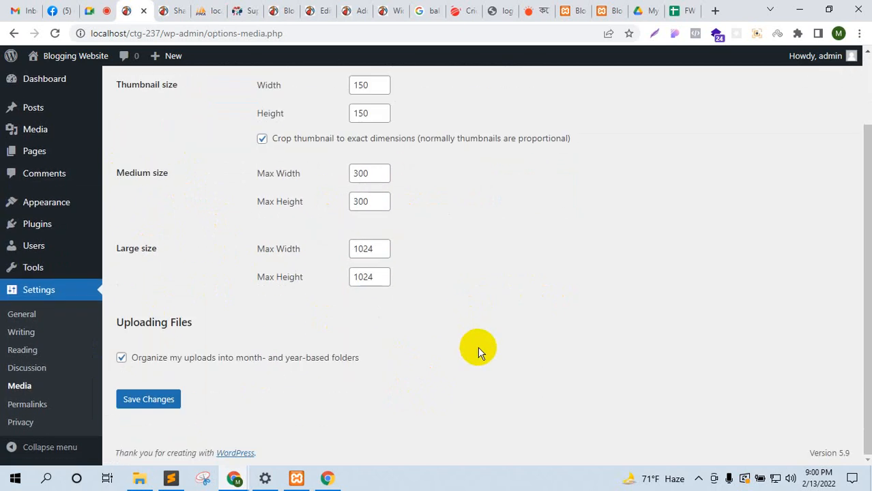
{"action": "left_click_drag", "start_coordinate": [228, 360], "coordinate": [539, 351]}
{"action": "scroll", "coordinate": [168, 216], "scroll_direction": "up", "scroll_amount": 1}
{"action": "scroll", "coordinate": [167, 217], "scroll_direction": "up", "scroll_amount": 3}
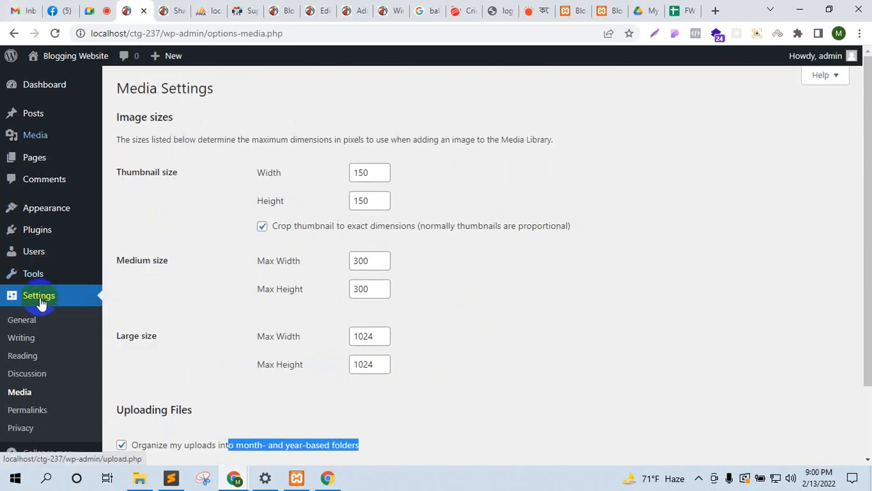
{"action": "scroll", "coordinate": [107, 286], "scroll_direction": "down", "scroll_amount": 3}
{"action": "scroll", "coordinate": [14, 185], "scroll_direction": "up", "scroll_amount": 3}
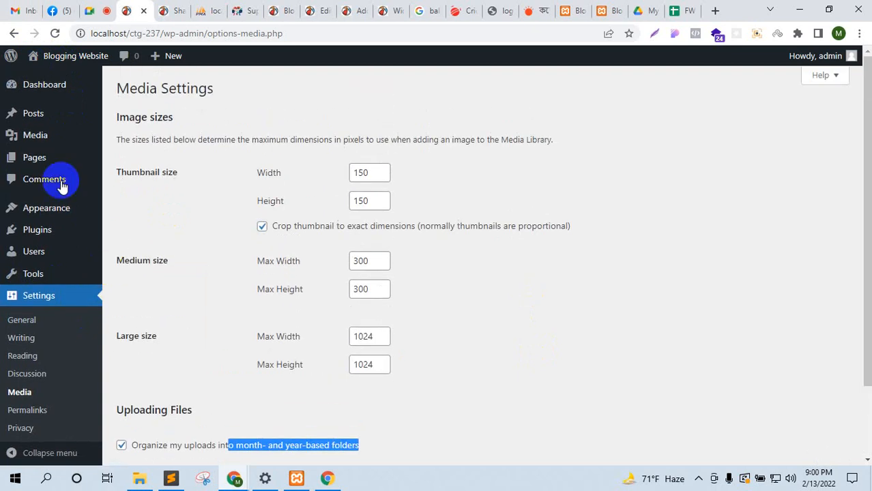
{"action": "scroll", "coordinate": [20, 198], "scroll_direction": "down", "scroll_amount": 3}
{"action": "mouse_move", "coordinate": [26, 203]}
{"action": "scroll", "coordinate": [25, 204], "scroll_direction": "up", "scroll_amount": 3}
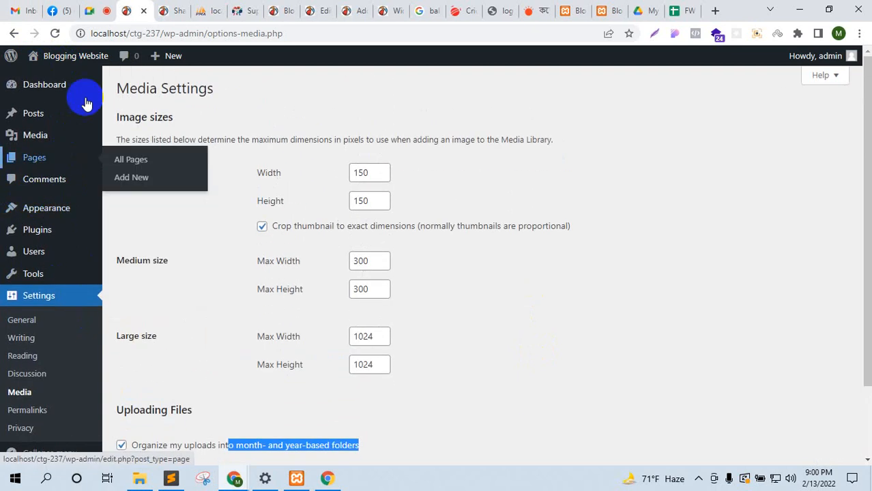
{"action": "left_click", "coordinate": [124, 213]}
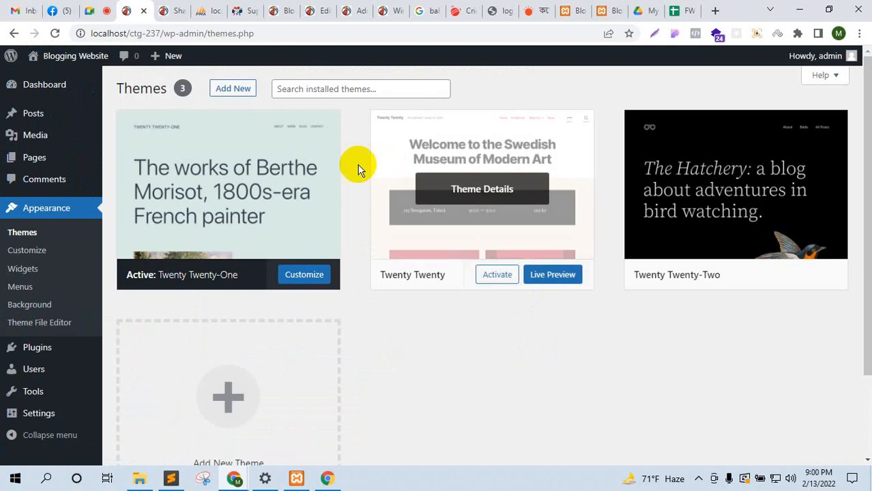
Step: Close the extra localhost and Prothom Alo tabs, then choose Add New on the WordPress Themes page
{"action": "left_click", "coordinate": [616, 13]}
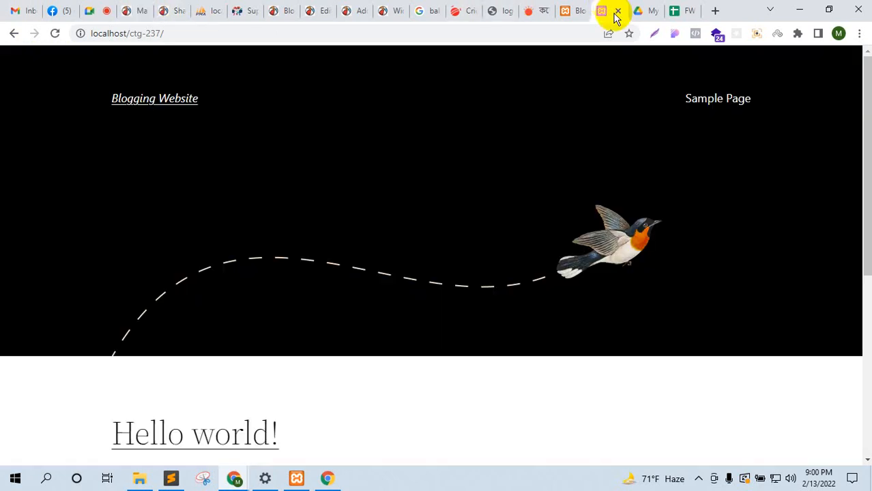
{"action": "left_click", "coordinate": [617, 13]}
{"action": "left_click", "coordinate": [579, 14]}
{"action": "left_click", "coordinate": [581, 13]}
{"action": "left_click", "coordinate": [540, 15]}
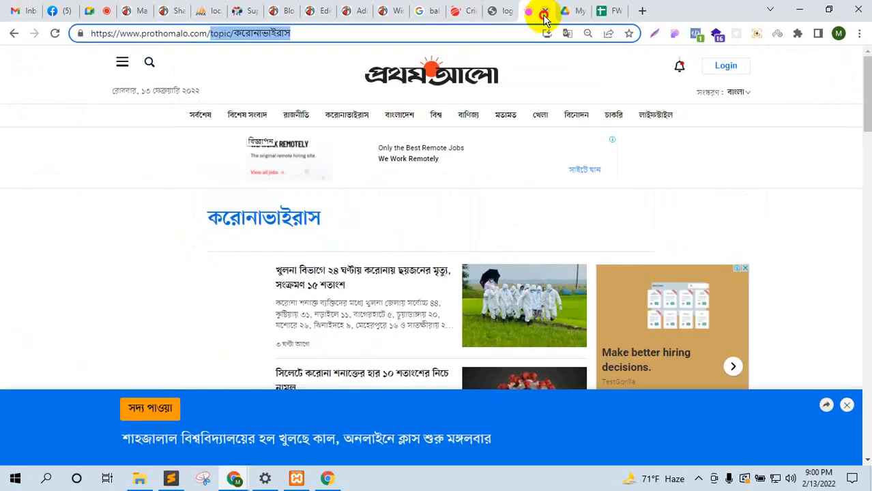
{"action": "left_click", "coordinate": [544, 15]}
{"action": "left_click", "coordinate": [146, 8]}
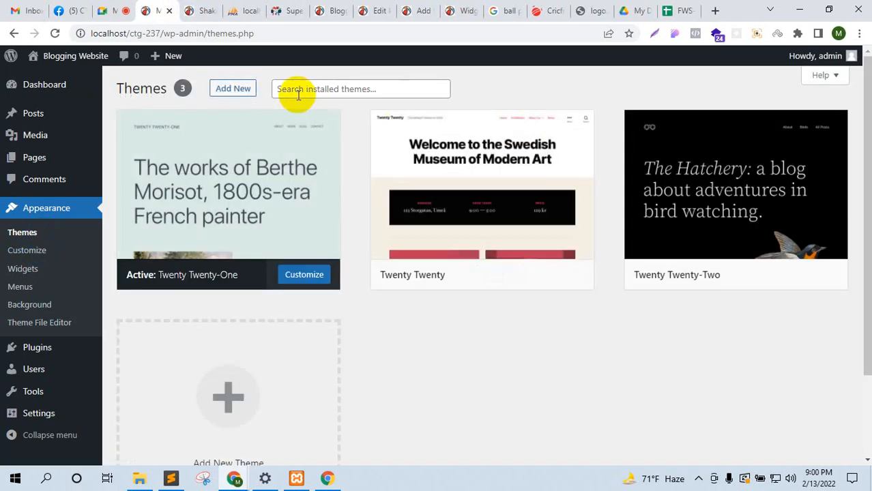
{"action": "left_click", "coordinate": [235, 89]}
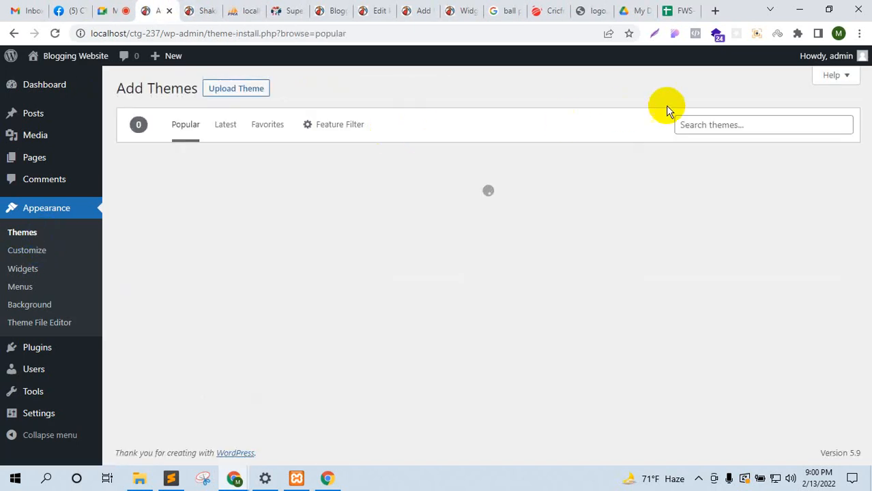
Step: Search the theme directory for 'blog' and install the Alante Blog theme
{"action": "left_click", "coordinate": [720, 122]}
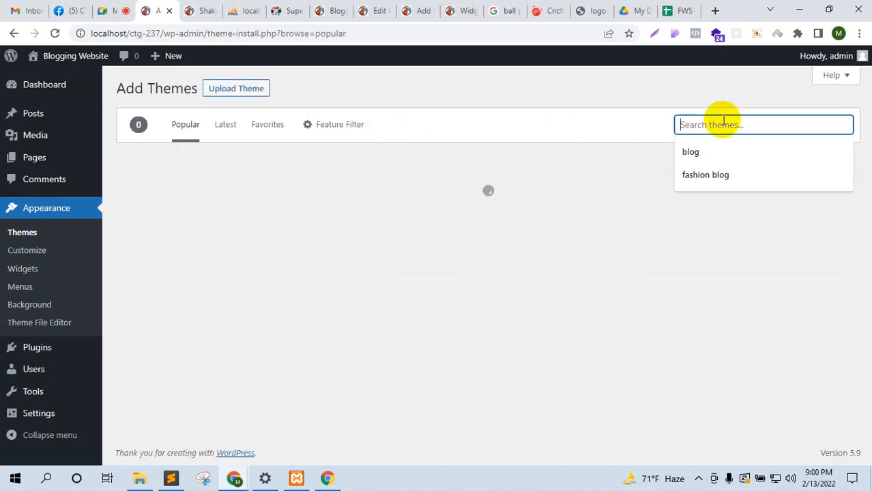
{"action": "left_click", "coordinate": [687, 146]}
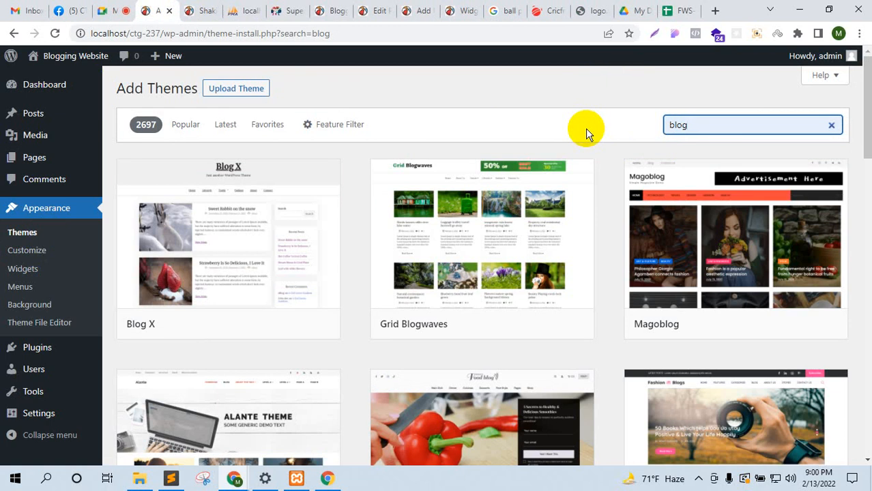
{"action": "mouse_move", "coordinate": [508, 320]}
{"action": "scroll", "coordinate": [512, 313], "scroll_direction": "down", "scroll_amount": 3}
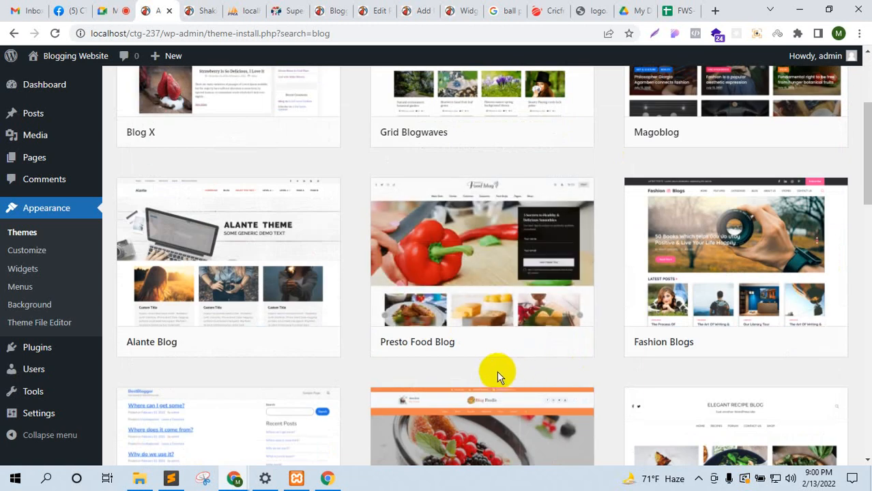
{"action": "scroll", "coordinate": [494, 372], "scroll_direction": "down", "scroll_amount": 2}
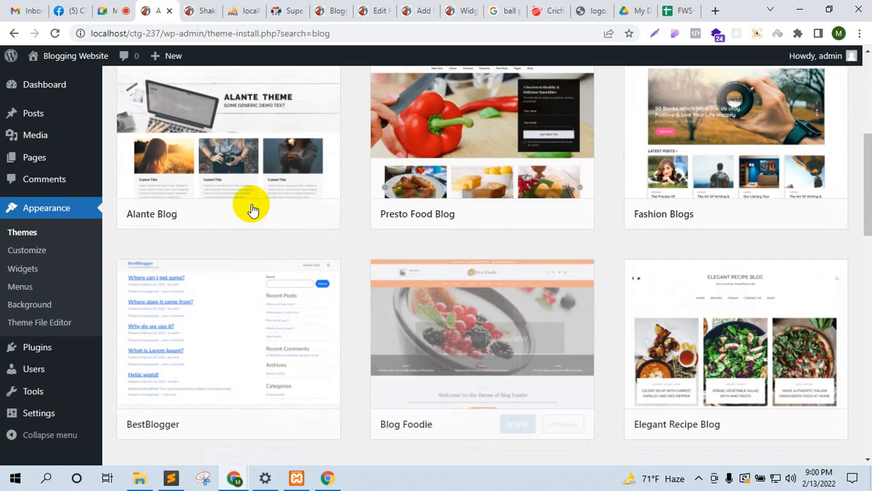
{"action": "left_click", "coordinate": [260, 219]}
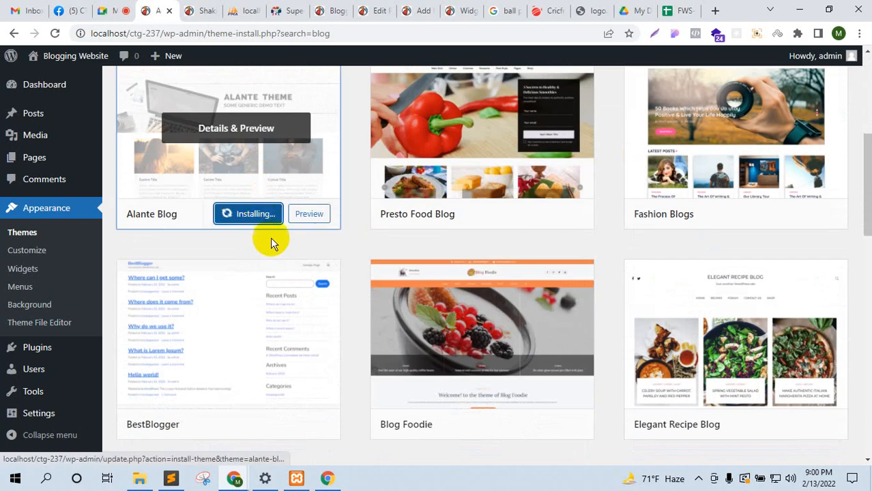
Step: Scroll through the blog theme results while Alante Blog installs
{"action": "scroll", "coordinate": [272, 243], "scroll_direction": "up", "scroll_amount": 1}
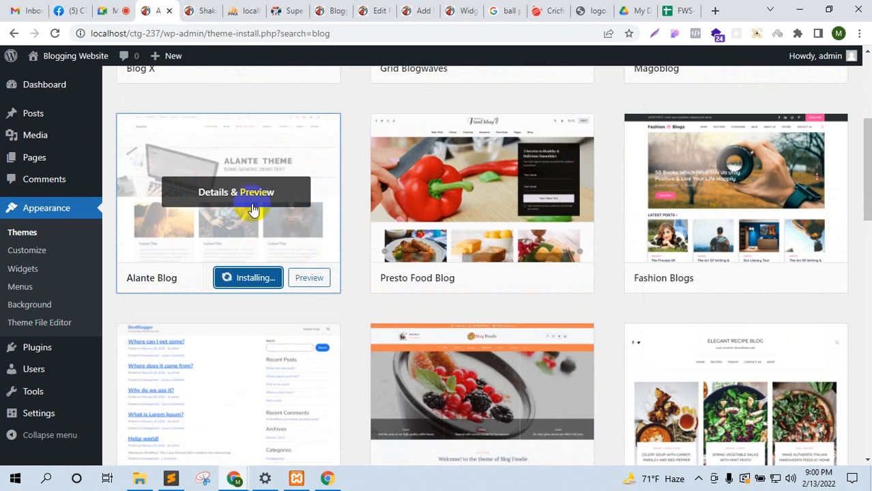
{"action": "scroll", "coordinate": [251, 207], "scroll_direction": "down", "scroll_amount": 3}
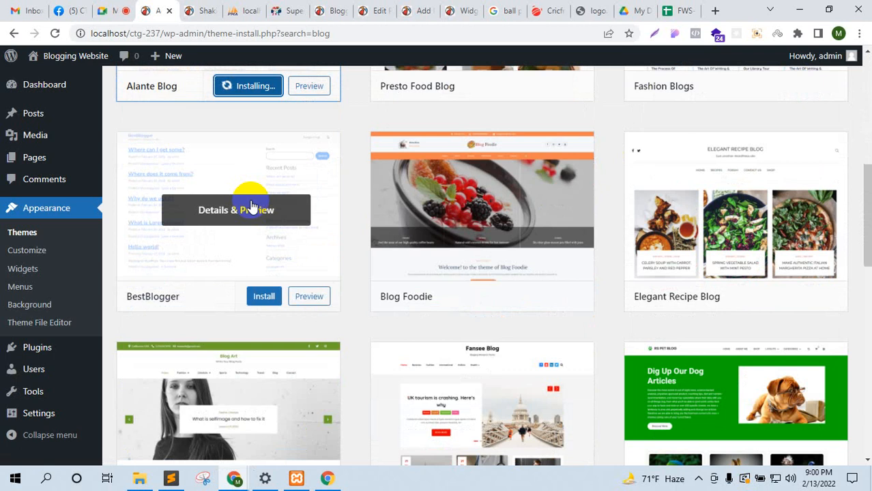
{"action": "scroll", "coordinate": [253, 198], "scroll_direction": "up", "scroll_amount": 3}
{"action": "scroll", "coordinate": [363, 230], "scroll_direction": "down", "scroll_amount": 6}
{"action": "scroll", "coordinate": [481, 320], "scroll_direction": "down", "scroll_amount": 5}
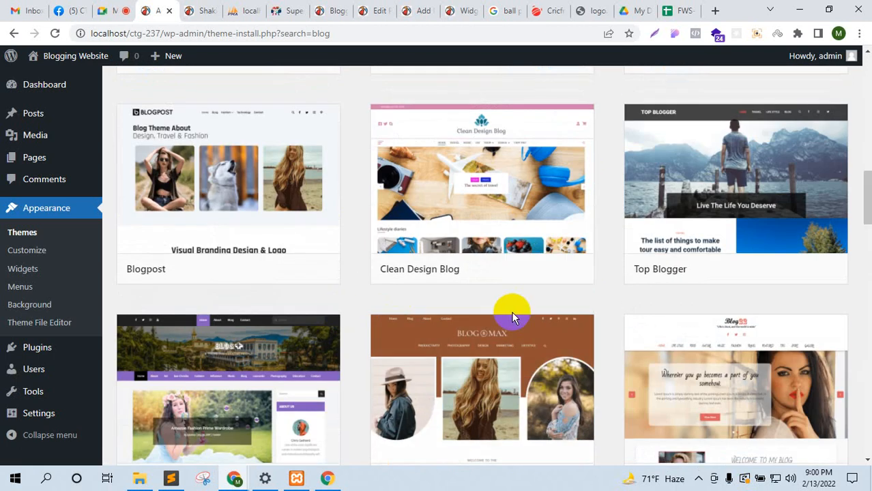
{"action": "scroll", "coordinate": [511, 311], "scroll_direction": "down", "scroll_amount": 3}
{"action": "scroll", "coordinate": [598, 307], "scroll_direction": "up", "scroll_amount": 10}
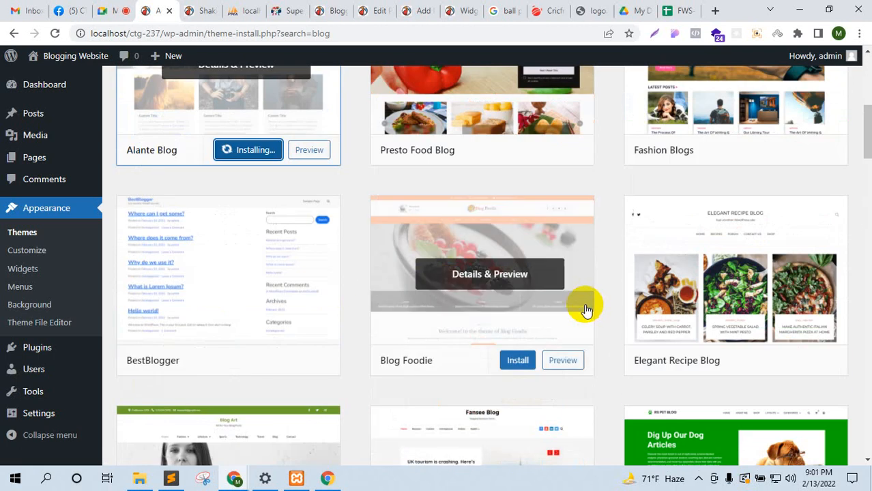
{"action": "scroll", "coordinate": [586, 311], "scroll_direction": "up", "scroll_amount": 3}
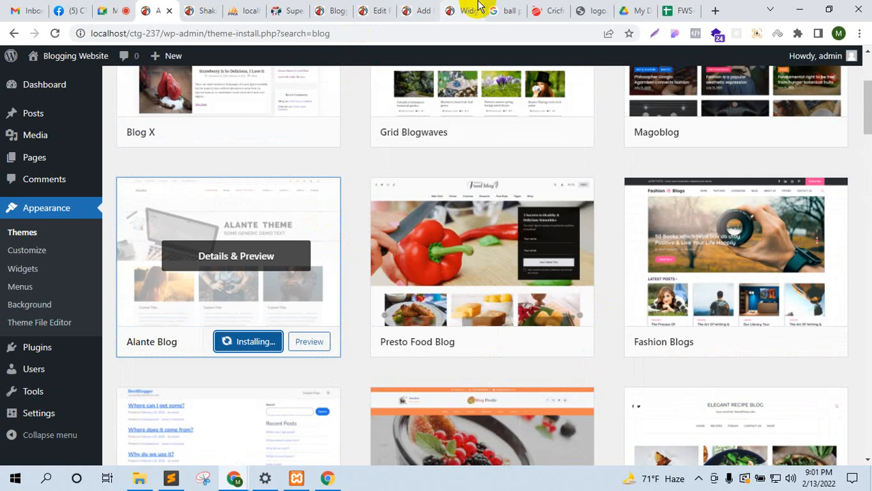
Step: Close the leftover WordPress Widgets, Add New page and Edit Page tabs without saving
{"action": "left_click", "coordinate": [455, 8]}
{"action": "left_click", "coordinate": [473, 11]}
{"action": "left_click", "coordinate": [425, 11]}
{"action": "left_click", "coordinate": [429, 11]}
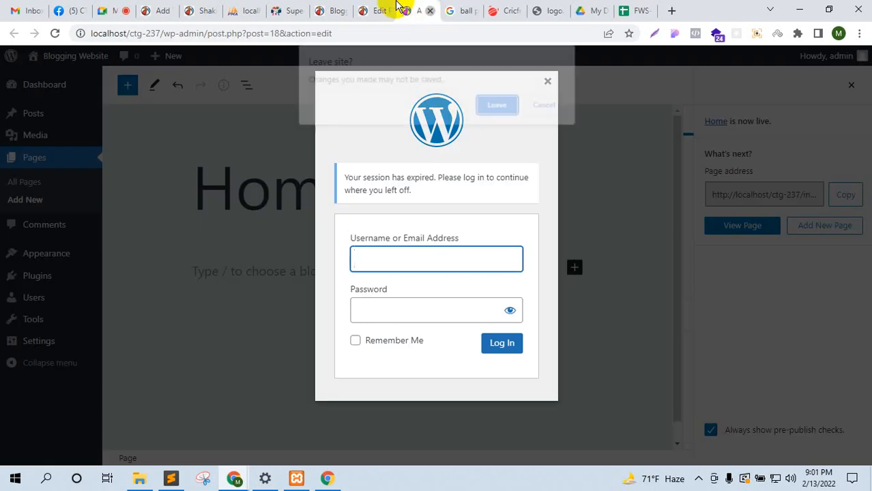
{"action": "left_click", "coordinate": [495, 104]}
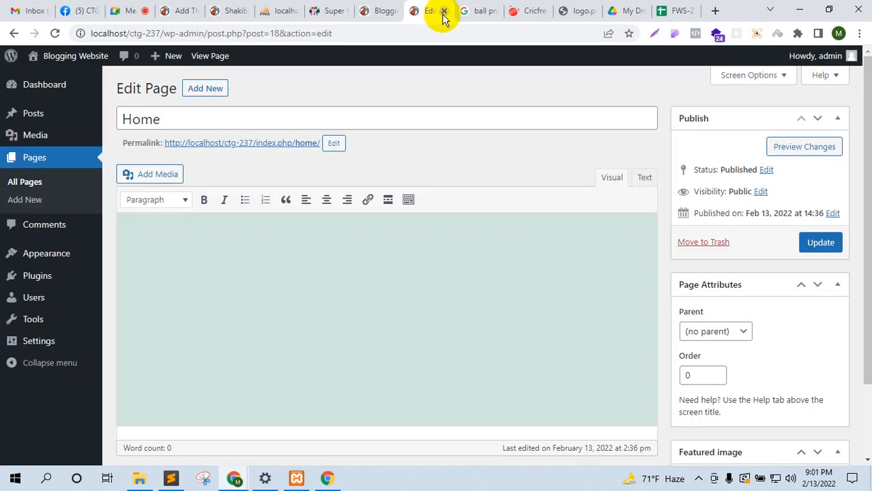
{"action": "left_click", "coordinate": [443, 12]}
Step: Check the Meet call, then bring the WordPress theme installation page back into view
{"action": "left_click", "coordinate": [121, 10]}
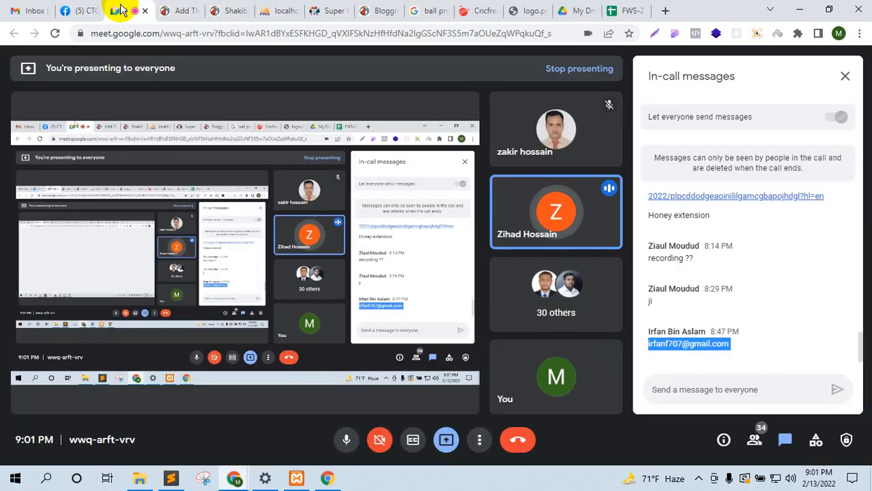
{"action": "left_click", "coordinate": [189, 9]}
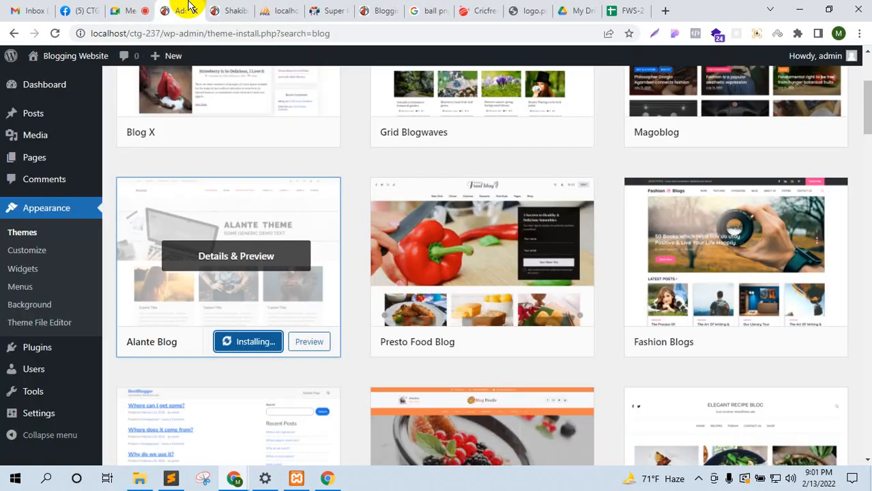
{"action": "left_click", "coordinate": [122, 11]}
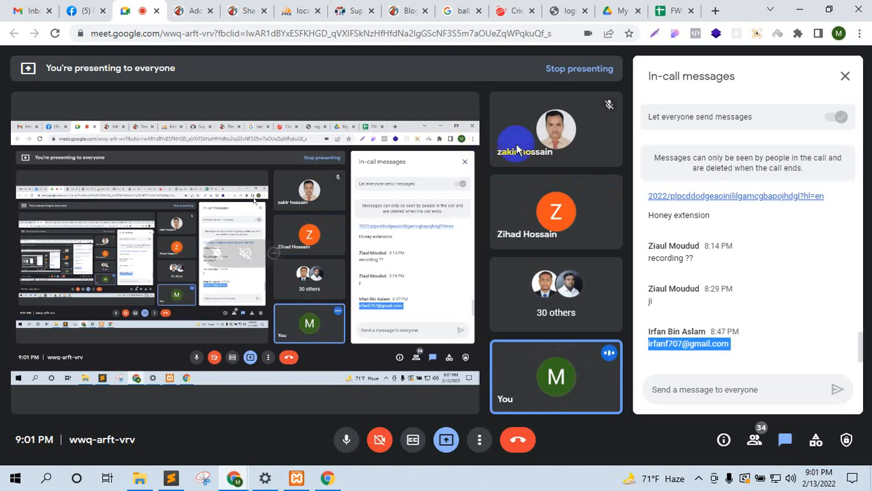
{"action": "left_click", "coordinate": [208, 9]}
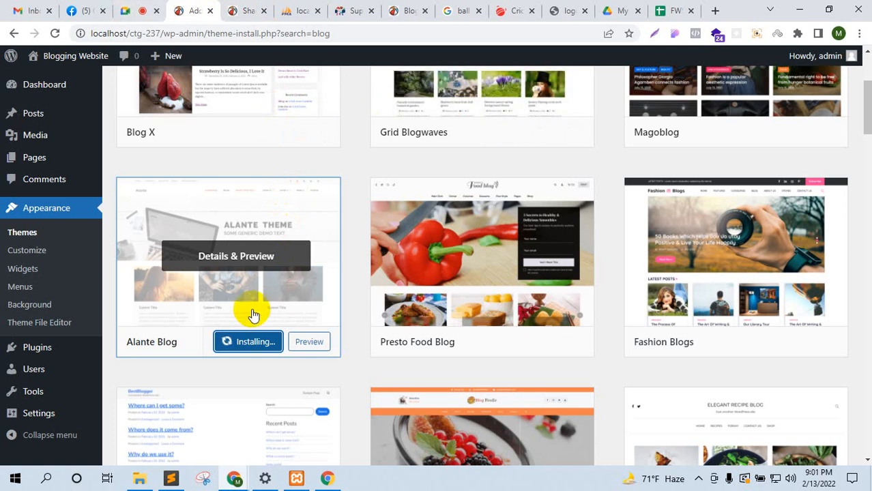
Step: Close the ball image search, cricfrenzy and logo.png tabs
{"action": "left_click", "coordinate": [470, 14]}
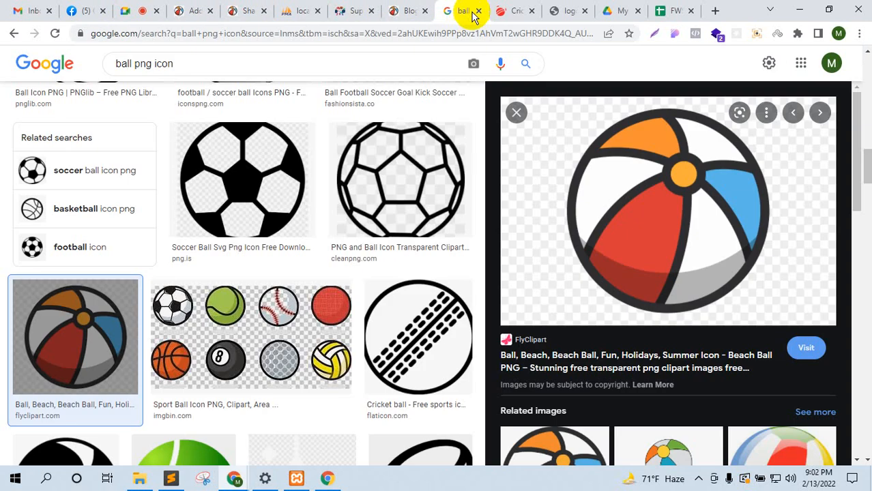
{"action": "left_click", "coordinate": [477, 14]}
{"action": "left_click", "coordinate": [478, 13]}
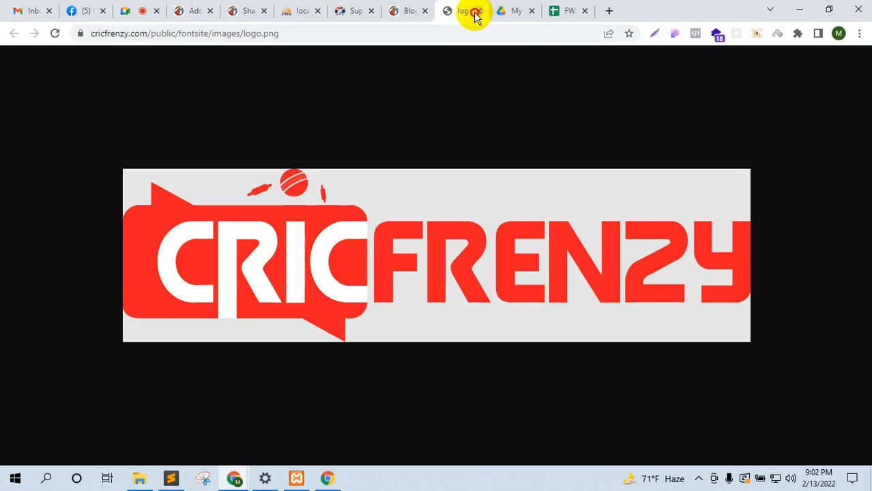
{"action": "left_click", "coordinate": [475, 12]}
Step: Open a new blank tab, place it beside the Meet call, and return to the call
{"action": "left_click", "coordinate": [147, 9]}
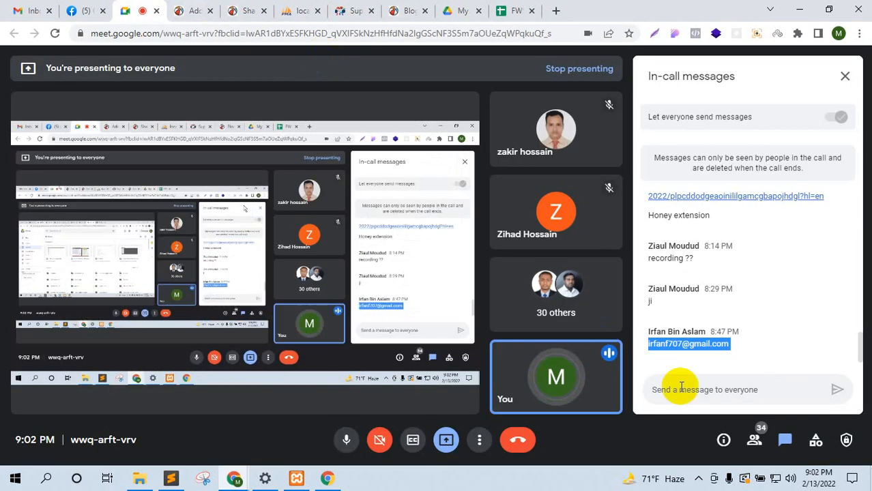
{"action": "left_click", "coordinate": [691, 338]}
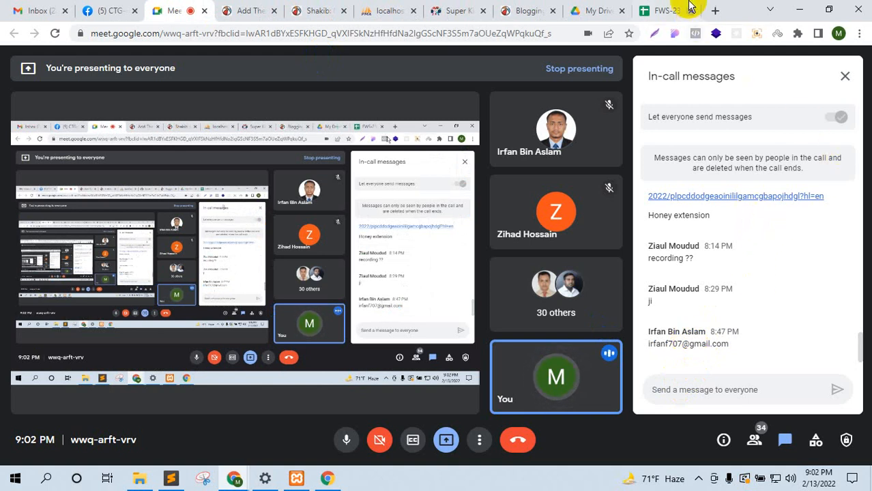
{"action": "left_click", "coordinate": [714, 10]}
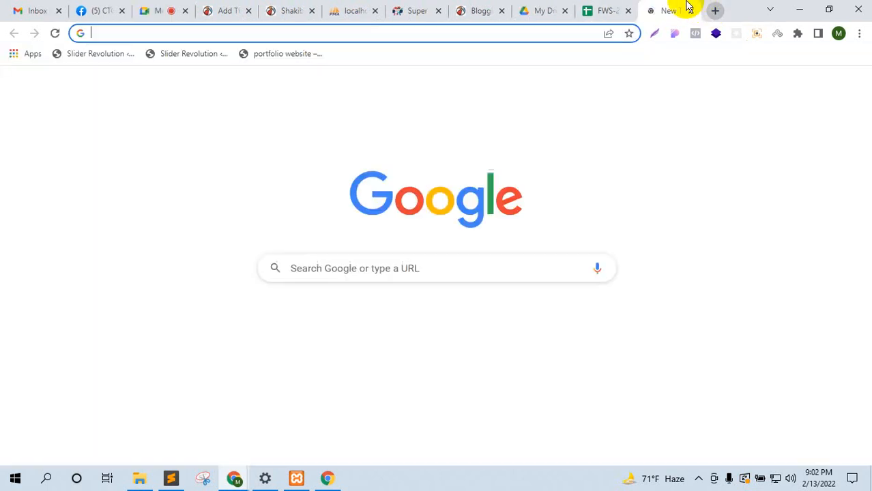
{"action": "left_click_drag", "start_coordinate": [685, 7], "coordinate": [235, 6]}
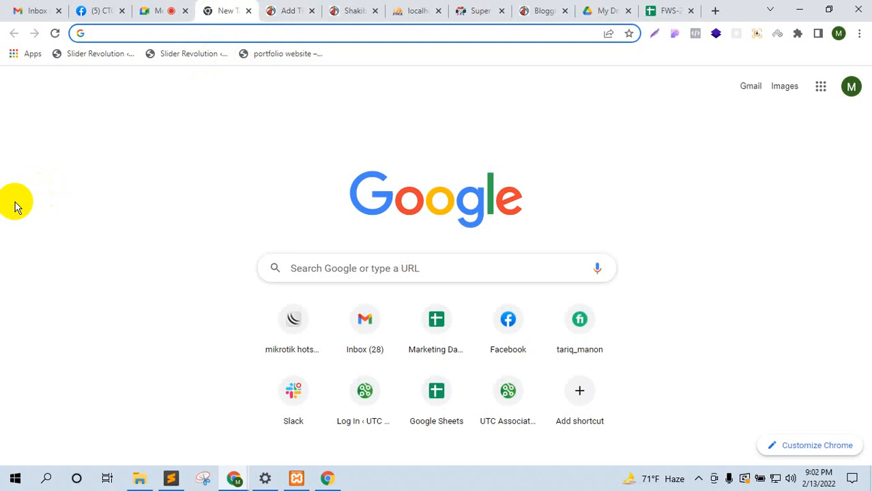
{"action": "left_click", "coordinate": [155, 8]}
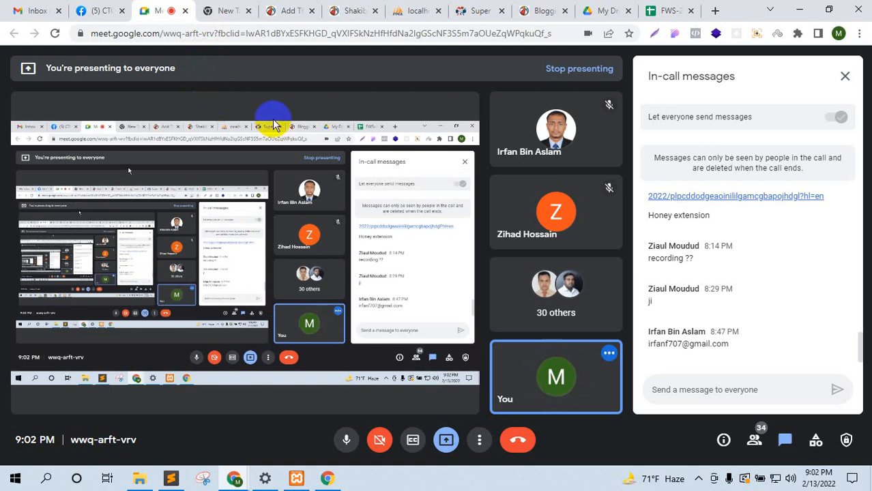
{"action": "left_click", "coordinate": [698, 478]}
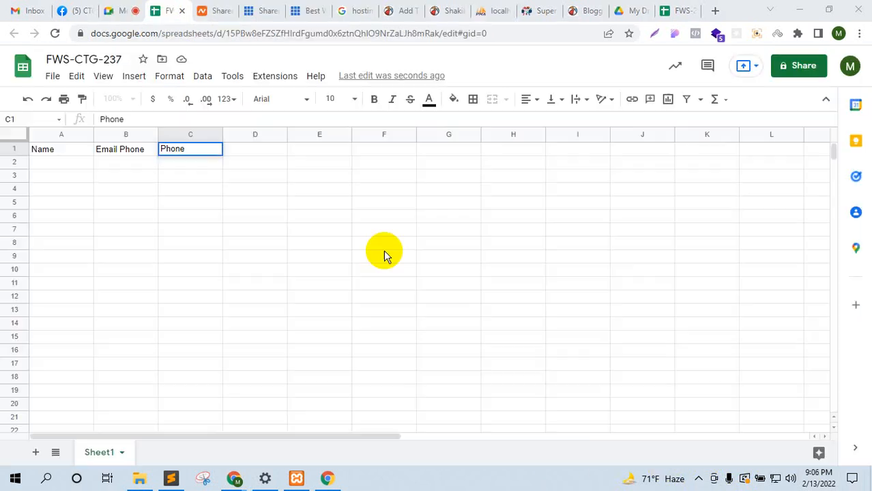
Step: Complete the headers: C1 'Phone Number', D1 'Domain Name' and E1 'Storage'
{"action": "left_click", "coordinate": [173, 119]}
{"action": "type", "text": "Number"}
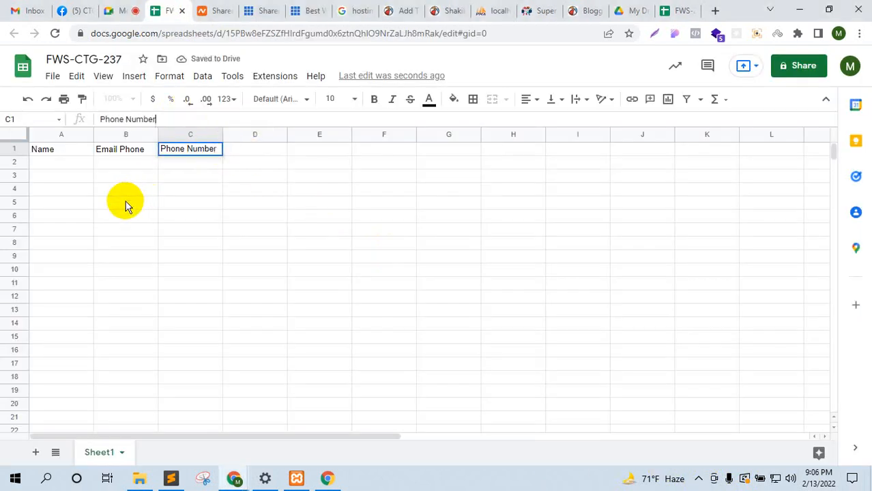
{"action": "key", "text": "Tab"}
{"action": "key", "text": "Tab"}
{"action": "left_click", "coordinate": [250, 157]}
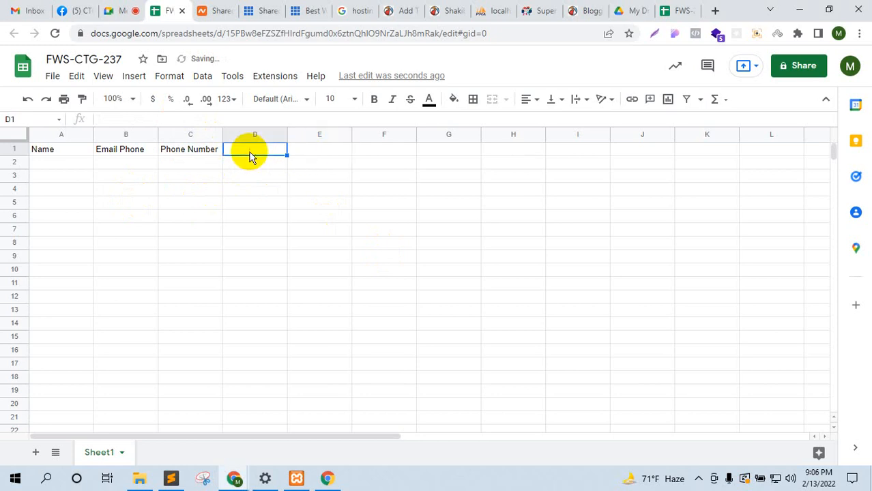
{"action": "type", "text": "Domain Name"}
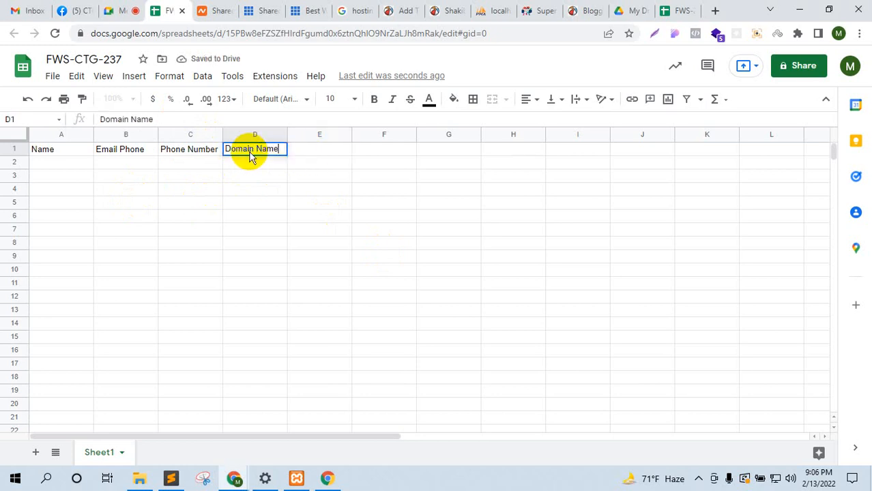
{"action": "key", "text": "Tab"}
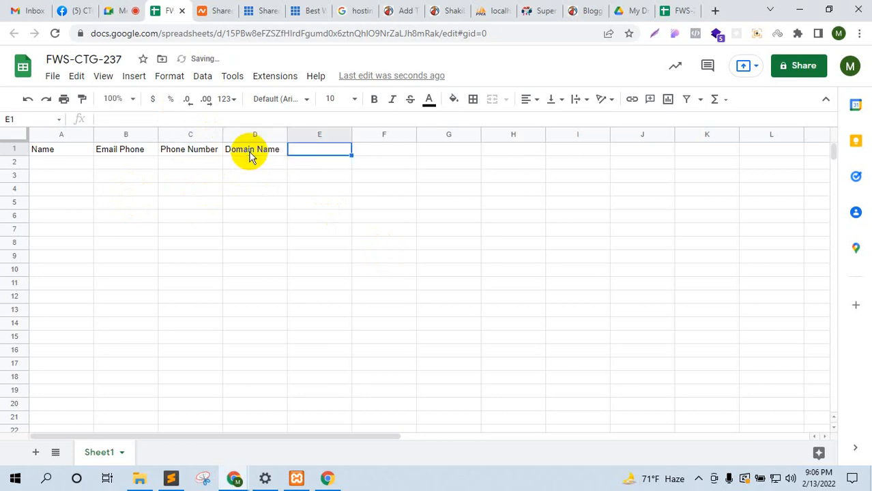
{"action": "type", "text": "So=t"}
{"action": "key", "text": "BackSpace"}
{"action": "key", "text": "BackSpace"}
{"action": "key", "text": "BackSpace"}
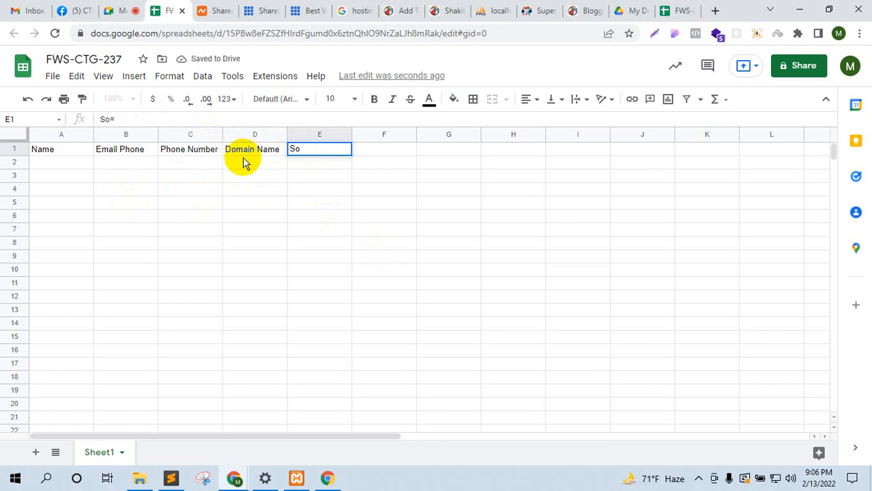
{"action": "type", "text": "torage"}
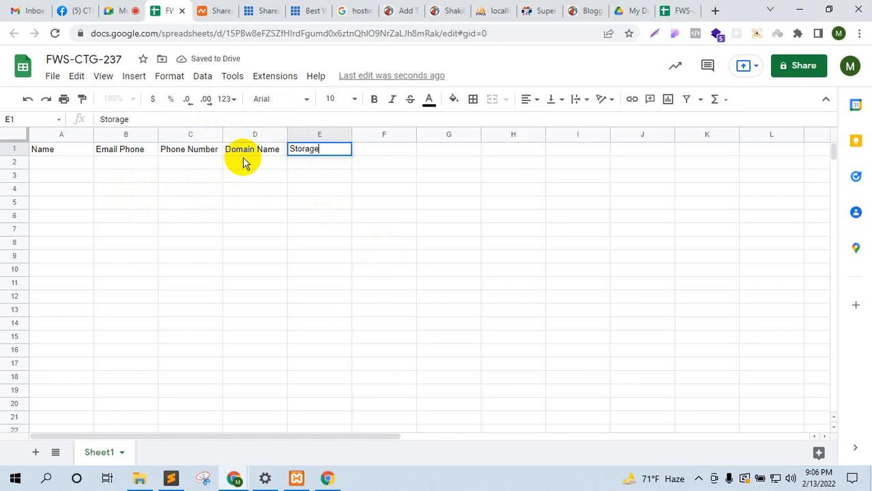
{"action": "key", "text": "Tab"}
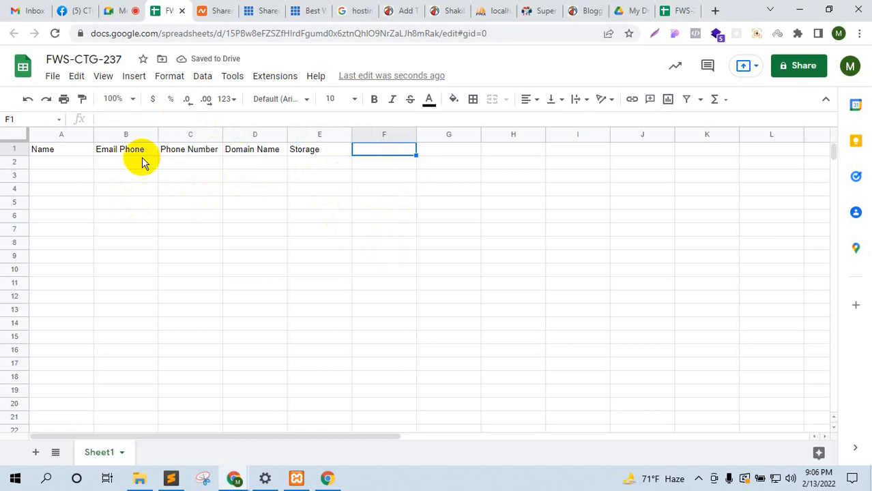
Step: Give header row 1 a blue fill with white text
{"action": "left_click", "coordinate": [13, 149]}
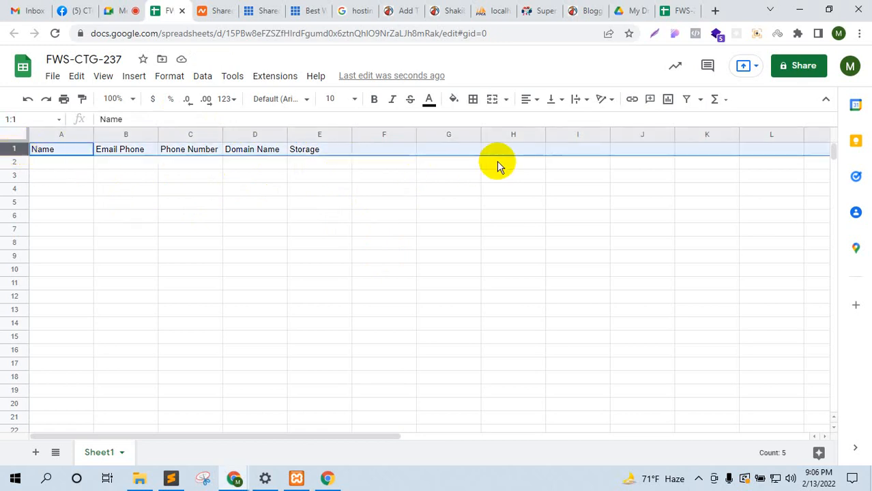
{"action": "left_click", "coordinate": [454, 100]}
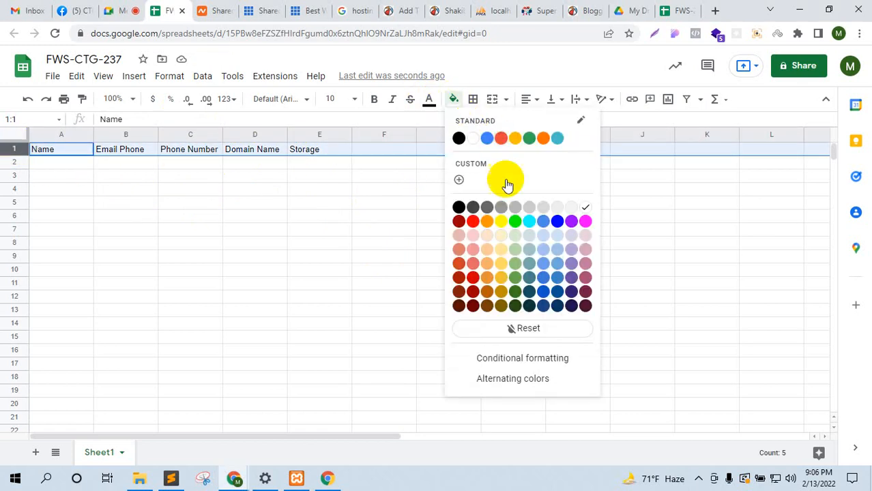
{"action": "left_click", "coordinate": [557, 221]}
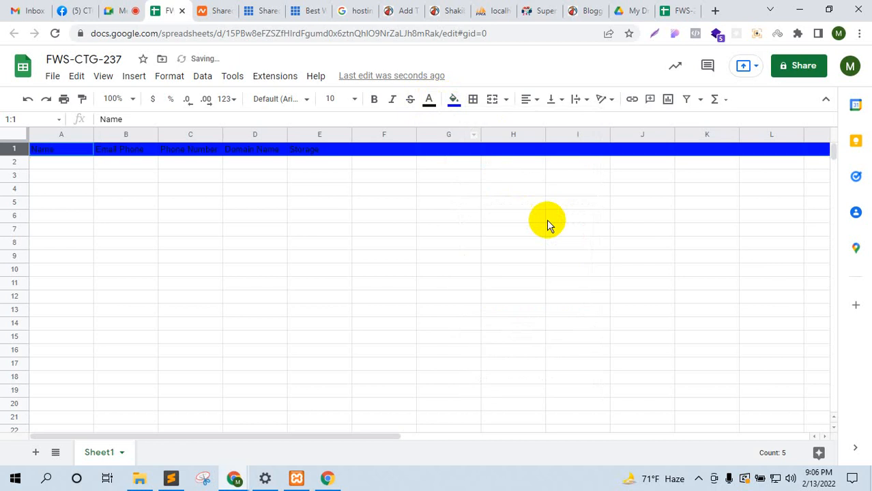
{"action": "left_click", "coordinate": [429, 99]}
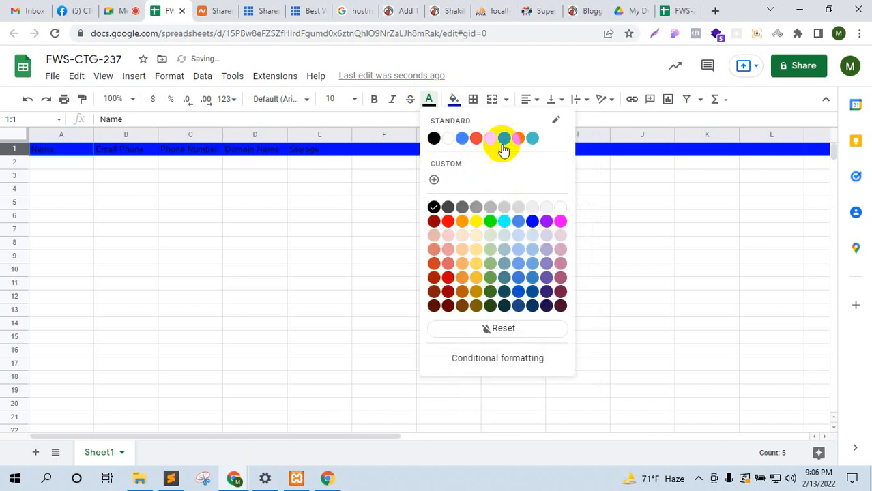
{"action": "left_click", "coordinate": [560, 209]}
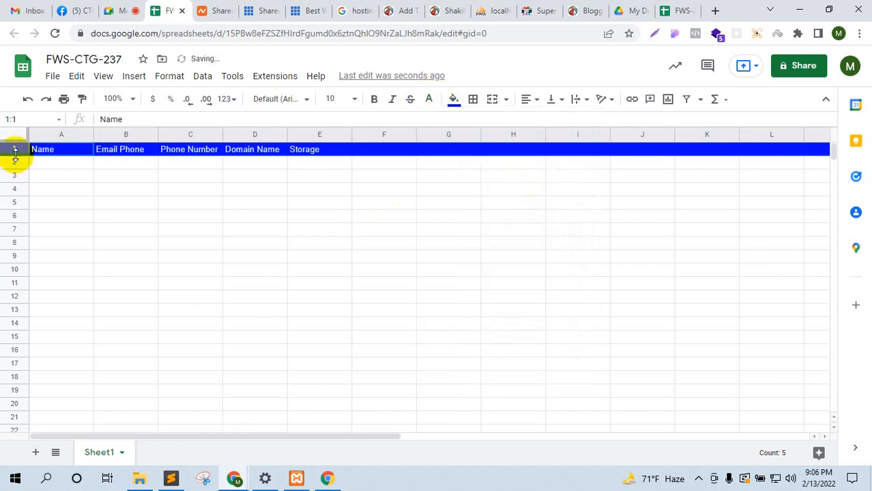
Step: Make row 1 taller and widen columns B and C, keeping the blue fill
{"action": "left_click_drag", "start_coordinate": [13, 155], "coordinate": [37, 162]}
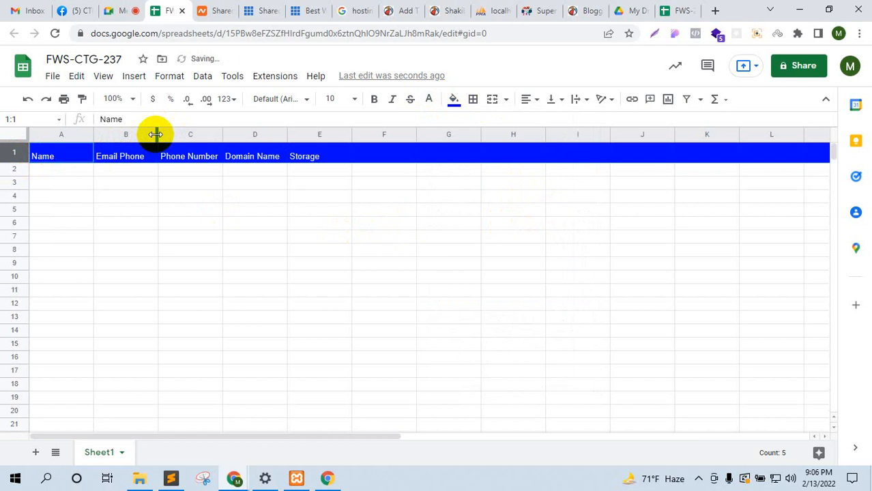
{"action": "left_click_drag", "start_coordinate": [158, 132], "coordinate": [177, 134]}
{"action": "left_click_drag", "start_coordinate": [242, 132], "coordinate": [276, 127]}
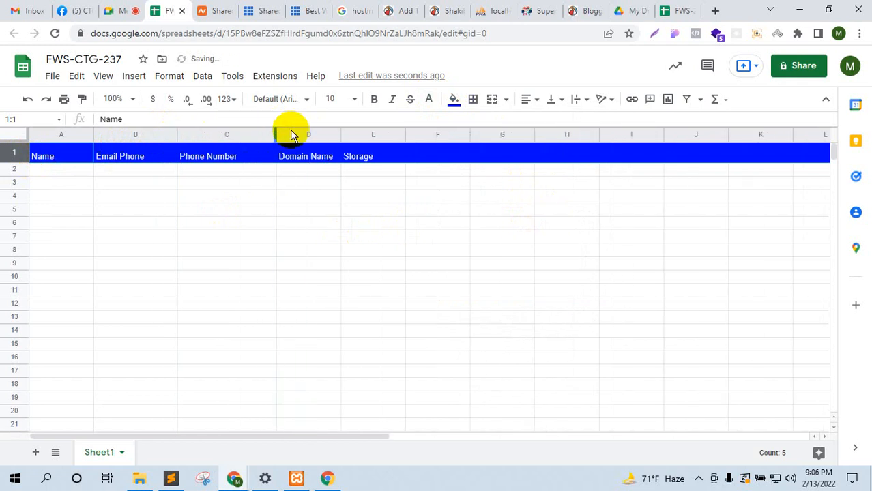
{"action": "left_click", "coordinate": [390, 235]}
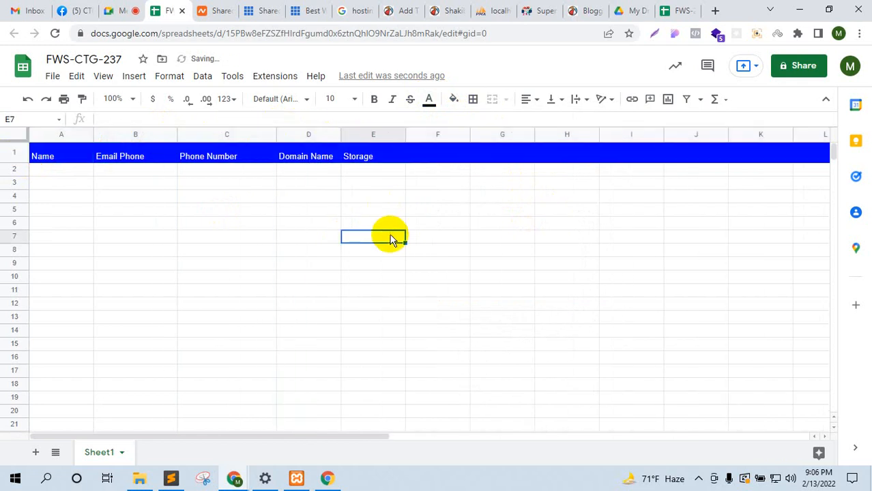
{"action": "left_click", "coordinate": [17, 152]}
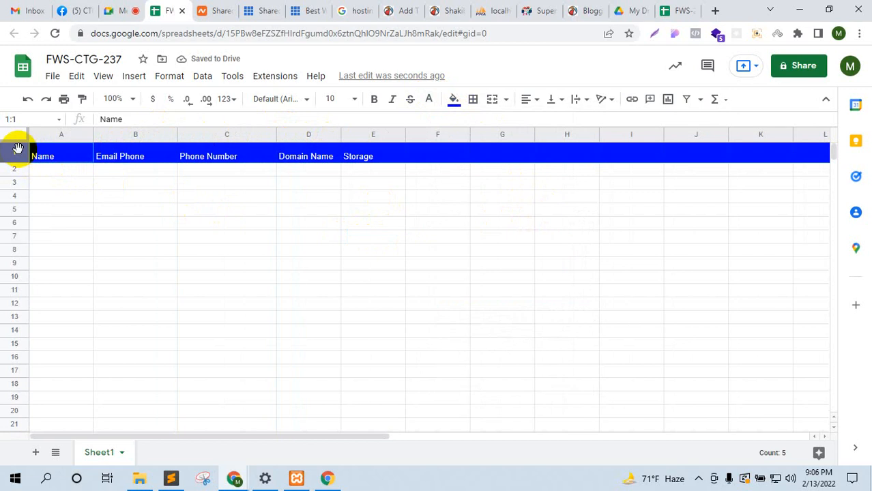
{"action": "left_click", "coordinate": [454, 101]}
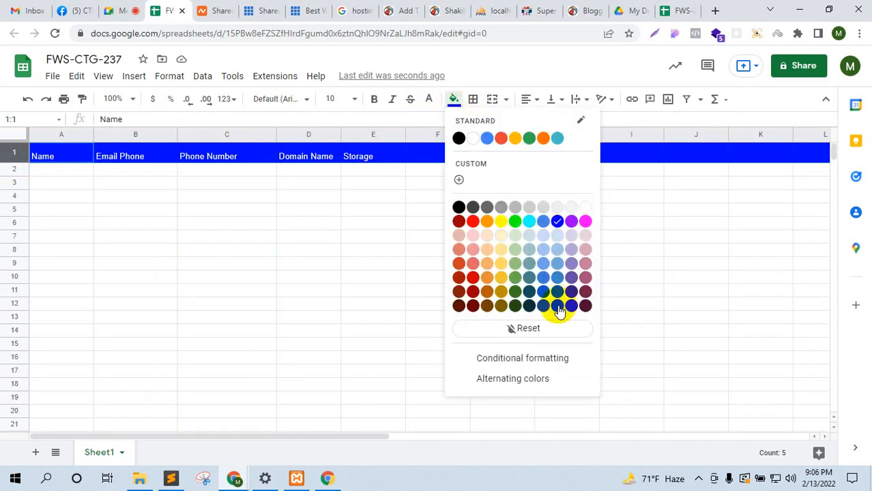
{"action": "left_click", "coordinate": [122, 214]}
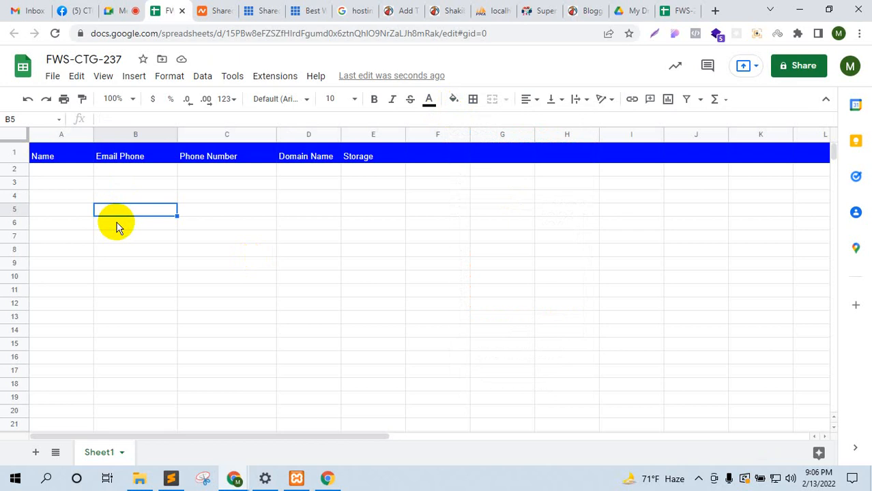
Step: Change the B1 header from 'Email Phone' to 'Email Number'
{"action": "left_click", "coordinate": [135, 159]}
{"action": "left_click_drag", "start_coordinate": [149, 122], "coordinate": [123, 120]}
{"action": "type", "text": "Number"}
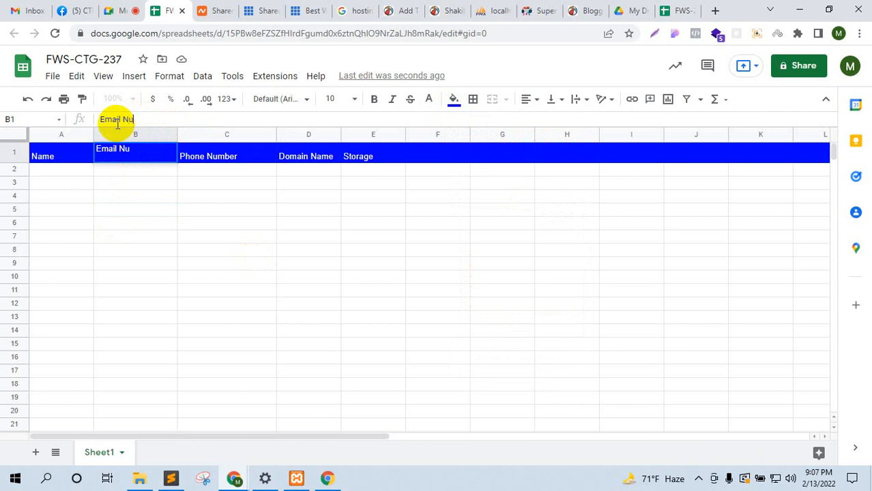
{"action": "left_click", "coordinate": [211, 161]}
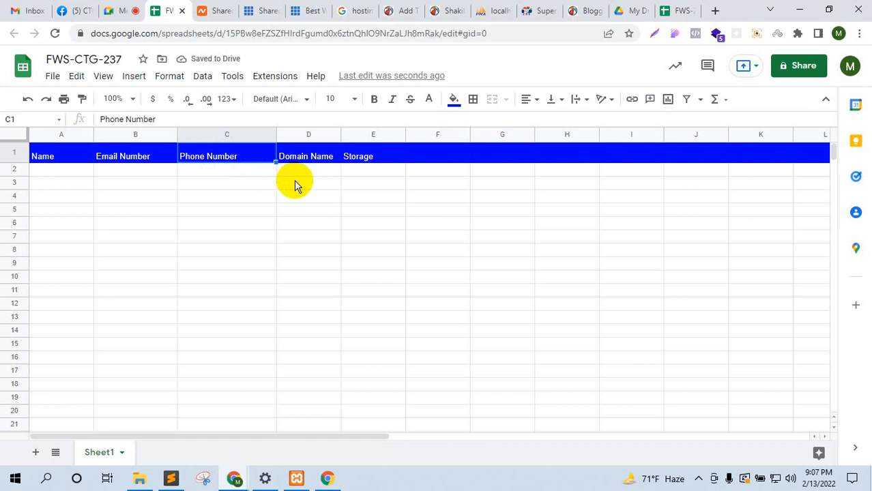
{"action": "left_click", "coordinate": [313, 187]}
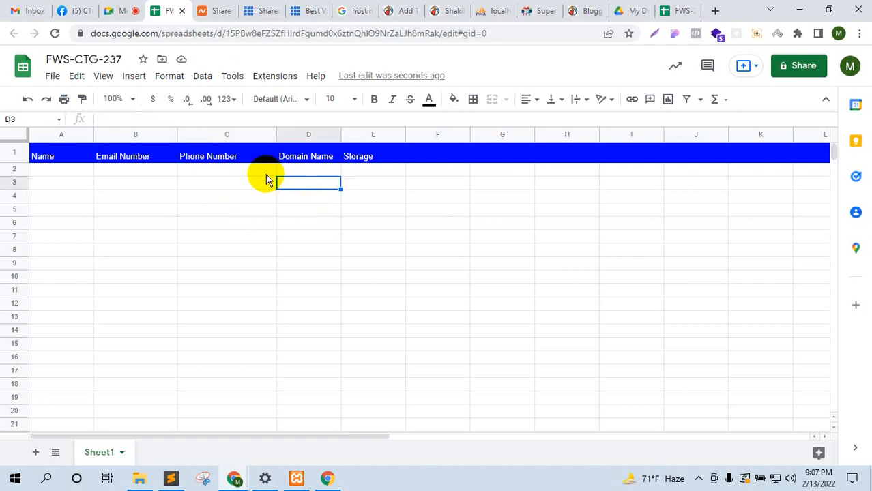
Step: Rename the B1 header again from 'Email Number' to 'Email Address'
{"action": "left_click_drag", "start_coordinate": [344, 8], "coordinate": [211, 6]}
{"action": "left_click", "coordinate": [151, 7]}
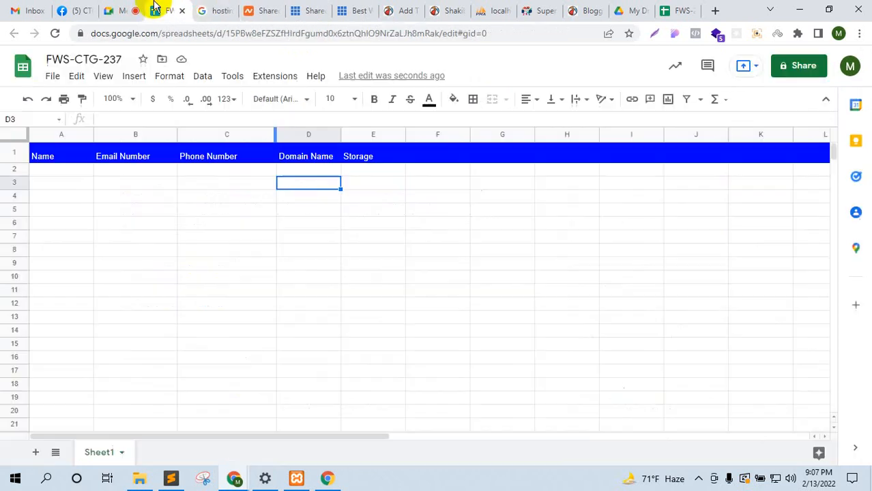
{"action": "left_click", "coordinate": [156, 154]}
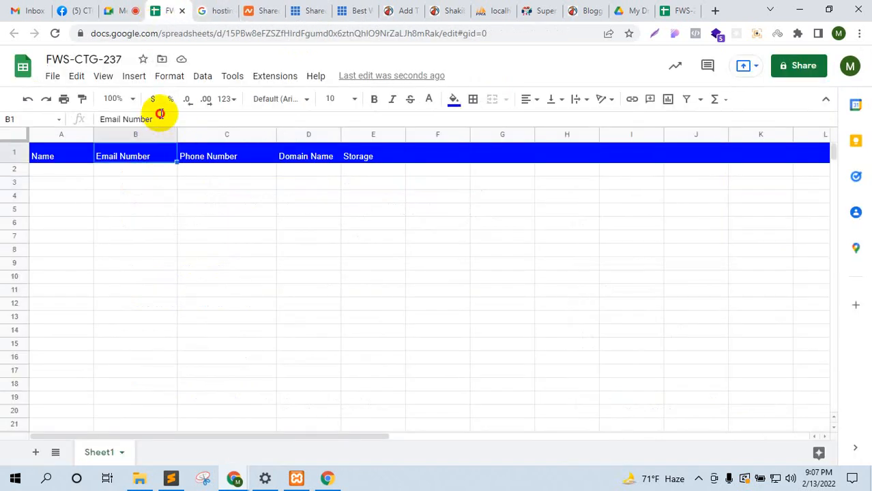
{"action": "left_click_drag", "start_coordinate": [154, 120], "coordinate": [122, 119]}
{"action": "type", "text": "Address"}
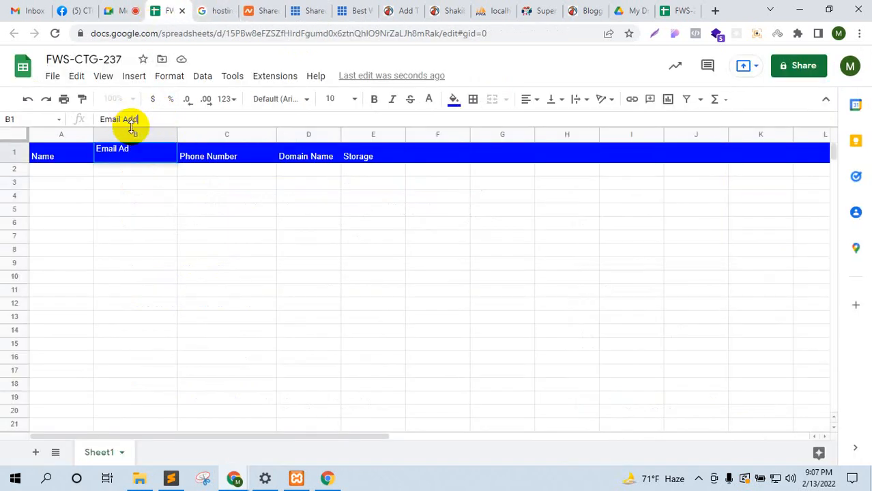
{"action": "left_click", "coordinate": [231, 202]}
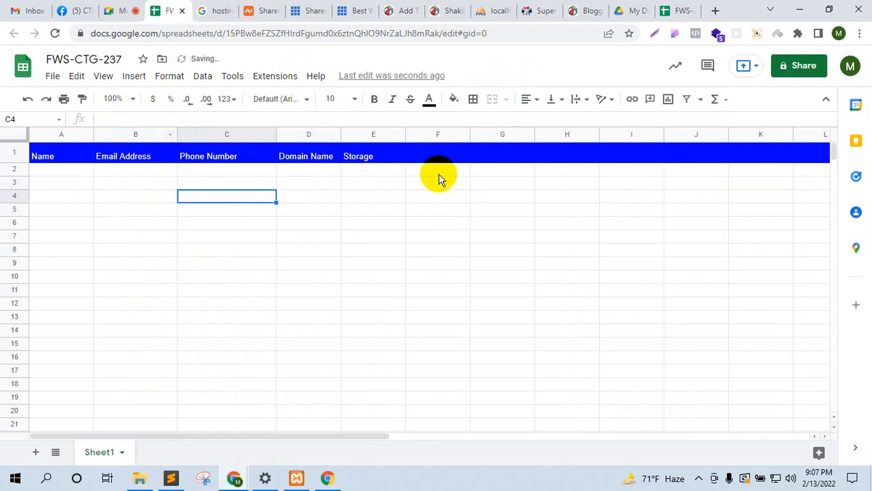
{"action": "left_click", "coordinate": [499, 270]}
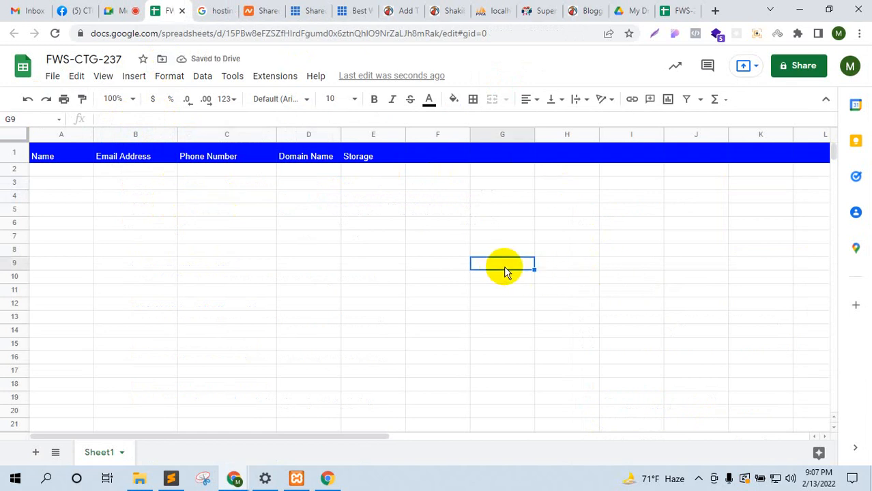
Step: Enter the heading 'Domain WIth Hosting' in G9 and widen column G to fit it
{"action": "type", "text": "Domai"}
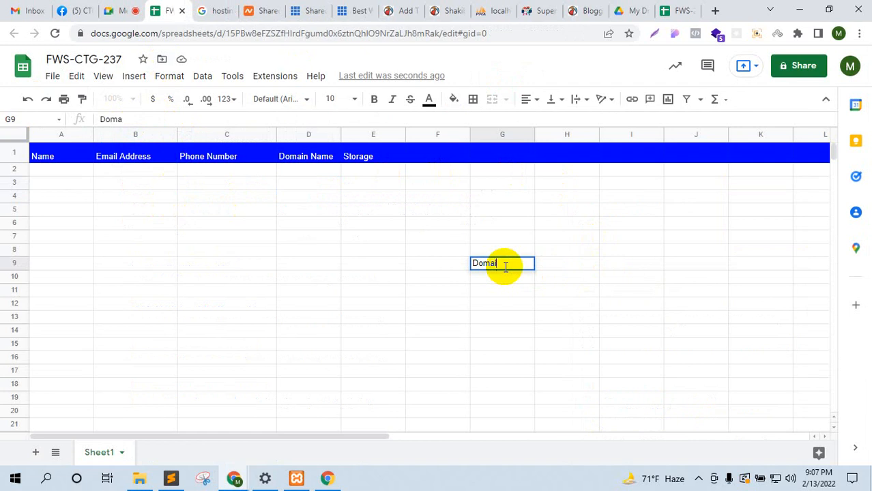
{"action": "type", "text": "n"}
{"action": "key", "text": "BackSpace"}
{"action": "key", "text": "BackSpace"}
{"action": "key", "text": "BackSpace"}
{"action": "key", "text": "BackSpace"}
{"action": "key", "text": "BackSpace"}
{"action": "key", "text": "BackSpace"}
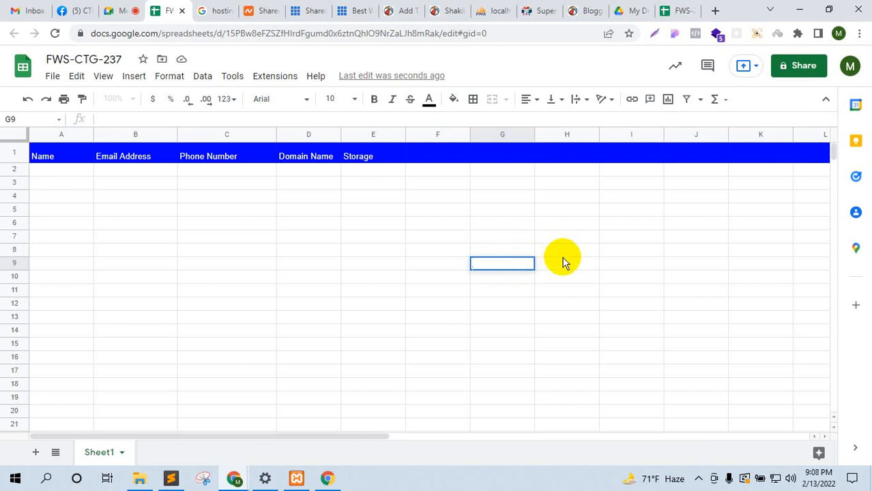
{"action": "type", "text": "Omain"}
{"action": "key", "text": "BackSpace"}
{"action": "key", "text": "BackSpace"}
{"action": "key", "text": "BackSpace"}
{"action": "key", "text": "BackSpace"}
{"action": "key", "text": "BackSpace"}
{"action": "type", "text": "omain WIth"}
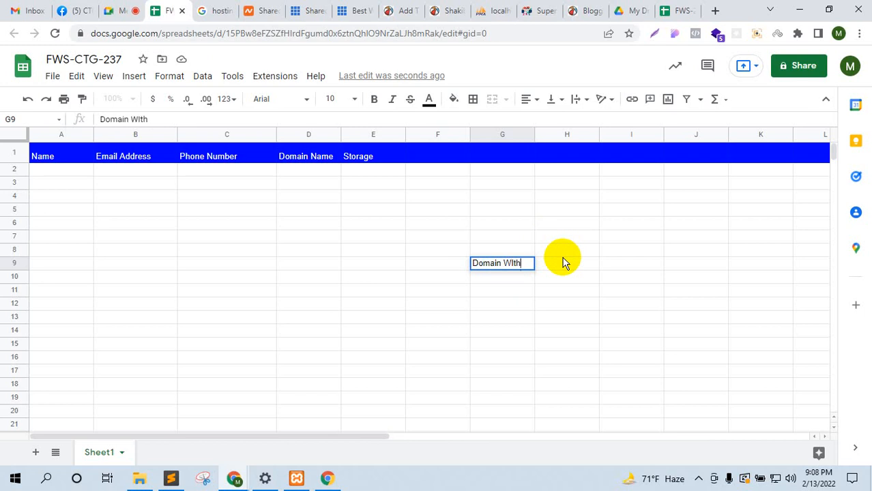
{"action": "type", "text": " Hosting"}
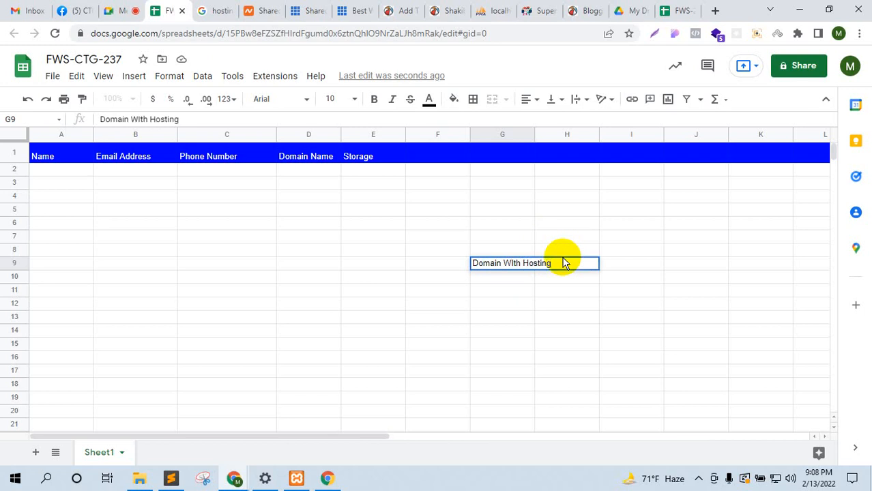
{"action": "left_click", "coordinate": [646, 262]}
{"action": "left_click", "coordinate": [529, 266]}
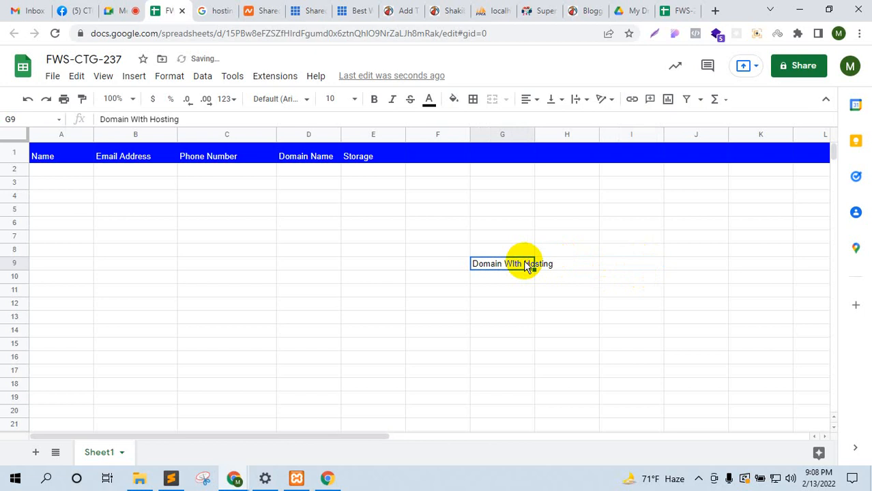
{"action": "left_click_drag", "start_coordinate": [534, 133], "coordinate": [558, 134]}
{"action": "left_click", "coordinate": [652, 261]}
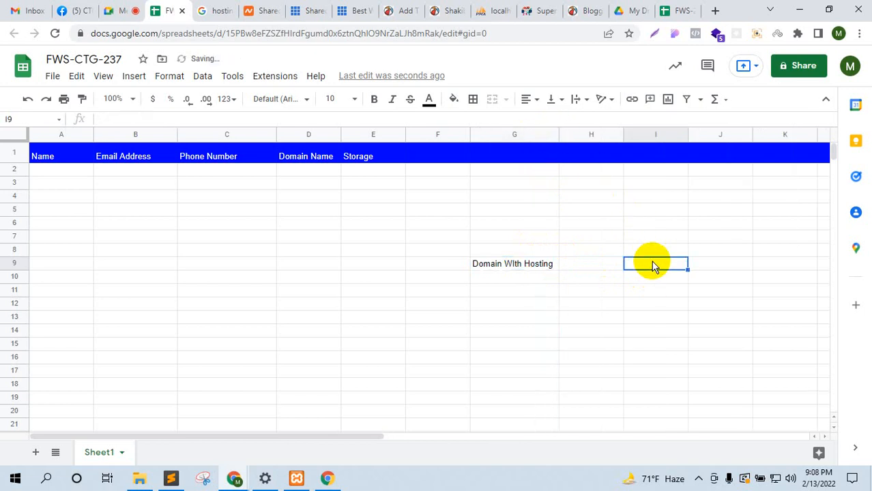
Step: Correct the G9 heading's spelling to 'Domain With Hosting'
{"action": "left_click", "coordinate": [532, 265]}
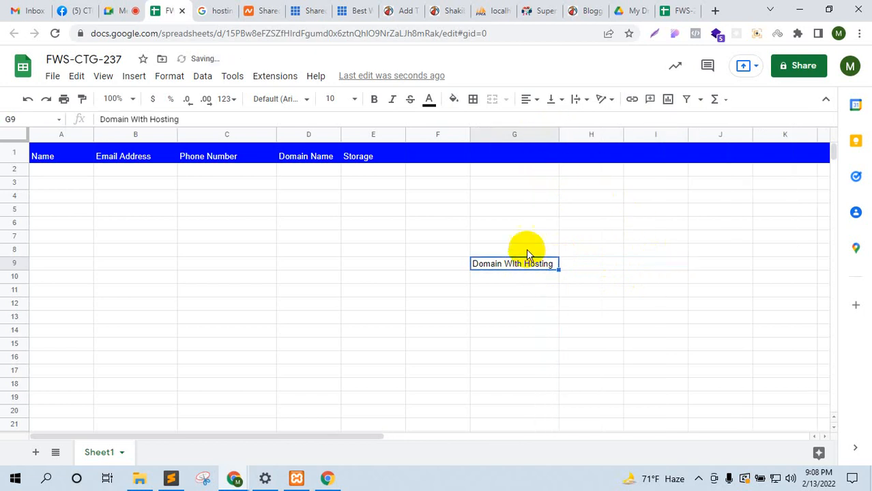
{"action": "left_click", "coordinate": [148, 119]}
{"action": "key", "text": "BackSpace"}
{"action": "key", "text": "BackSpace"}
{"action": "key", "text": "BackSpace"}
{"action": "type", "text": "ith"}
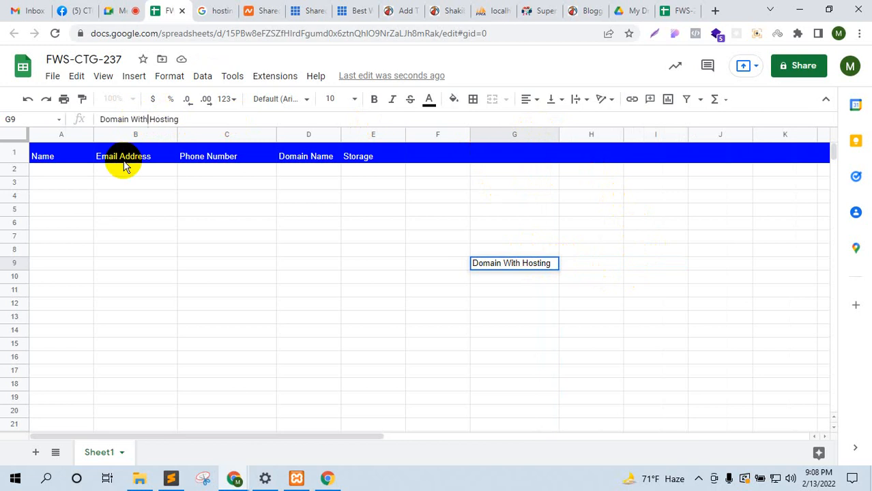
{"action": "left_click", "coordinate": [639, 278]}
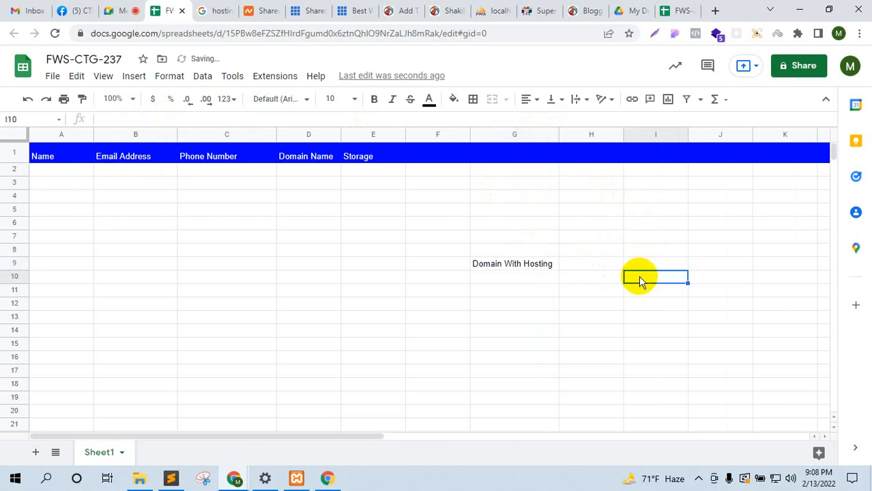
Step: Enter 2GB in G10 below the heading
{"action": "left_click", "coordinate": [509, 294]}
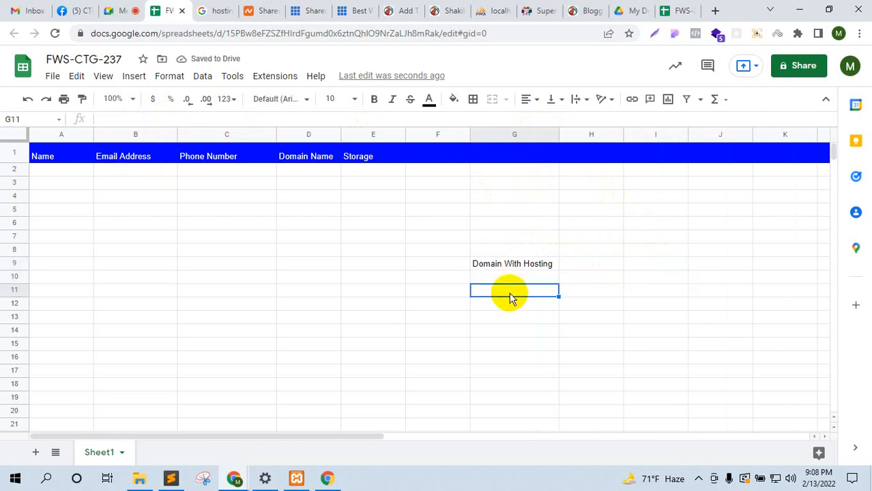
{"action": "left_click", "coordinate": [522, 265]}
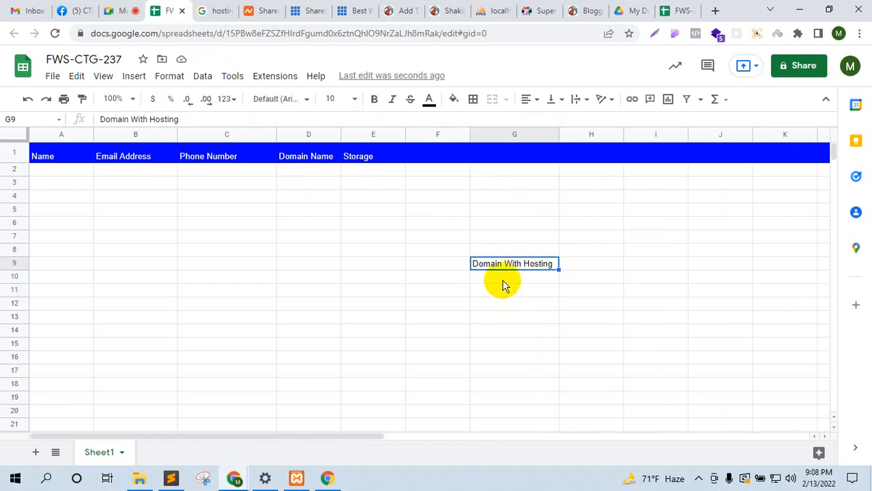
{"action": "left_click", "coordinate": [503, 279]}
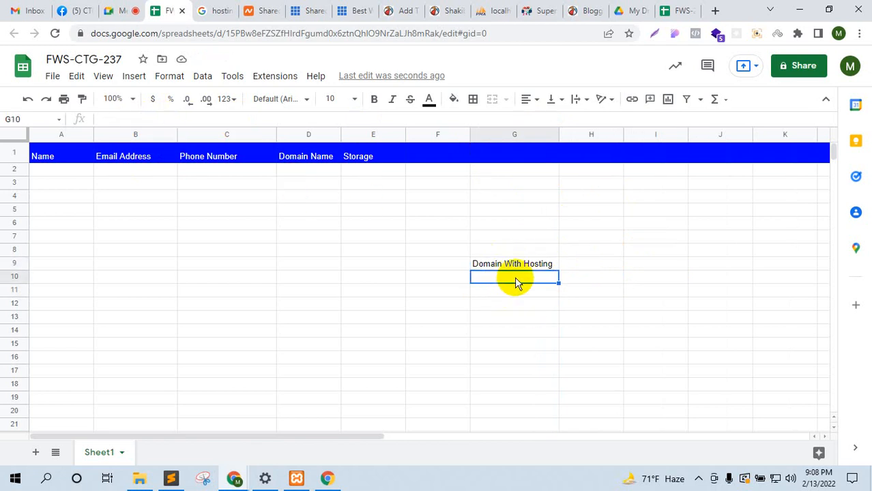
{"action": "type", "text": "2GB"}
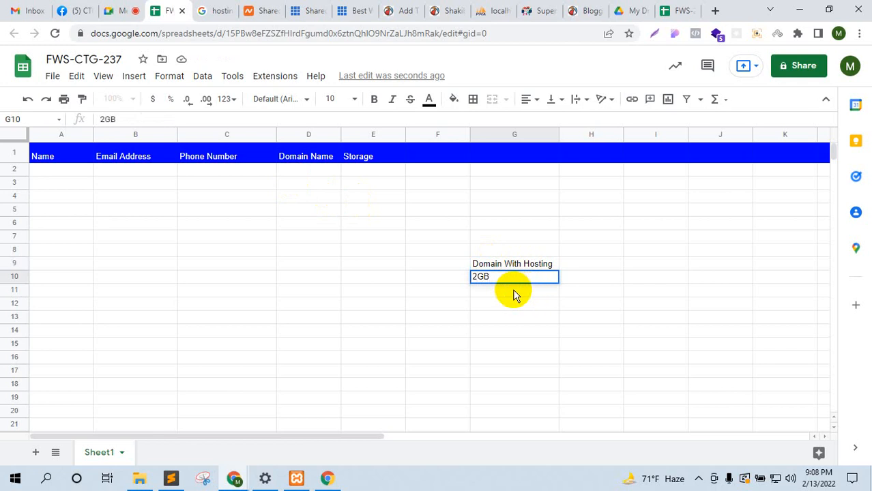
{"action": "key", "text": "Return"}
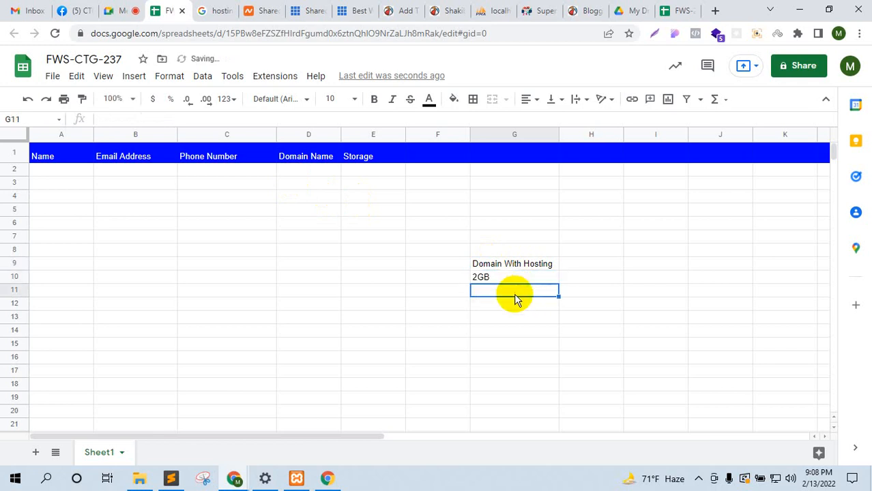
Step: Add 3GB in G11 and a Price column: 'Price' in H9, 2650 in H10, 3260 in H11
{"action": "type", "text": "3GB"}
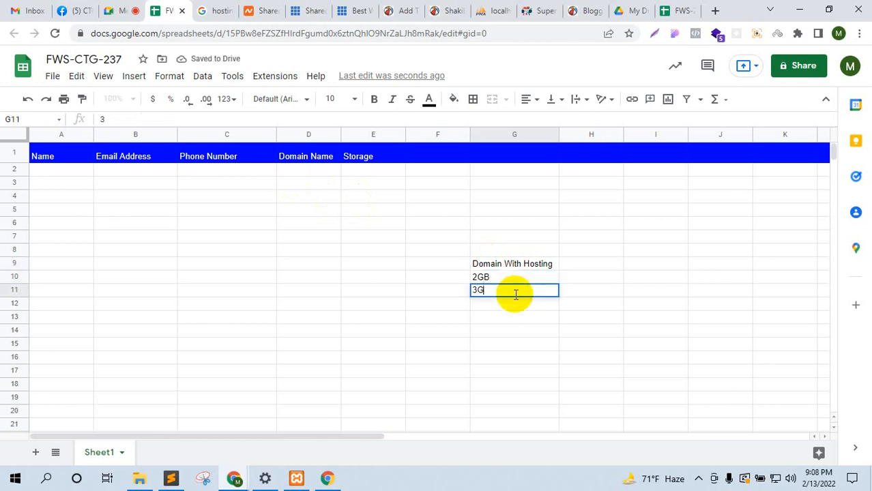
{"action": "left_click", "coordinate": [597, 265]}
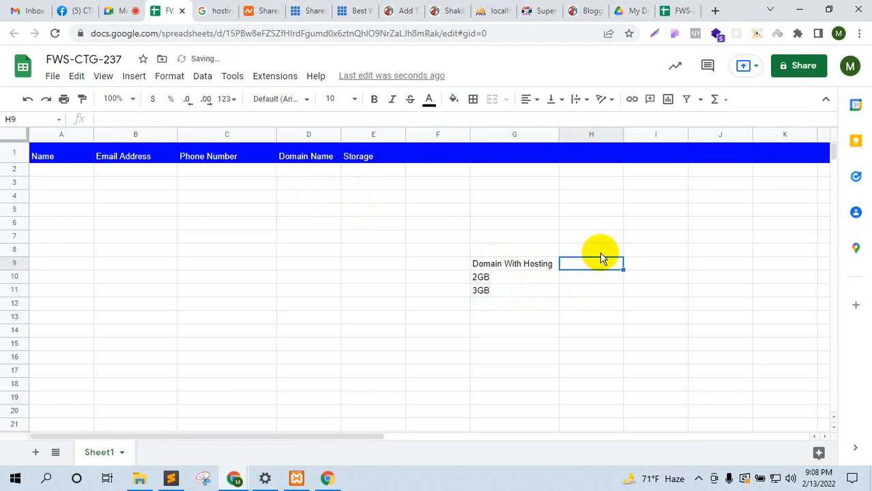
{"action": "type", "text": "Price"}
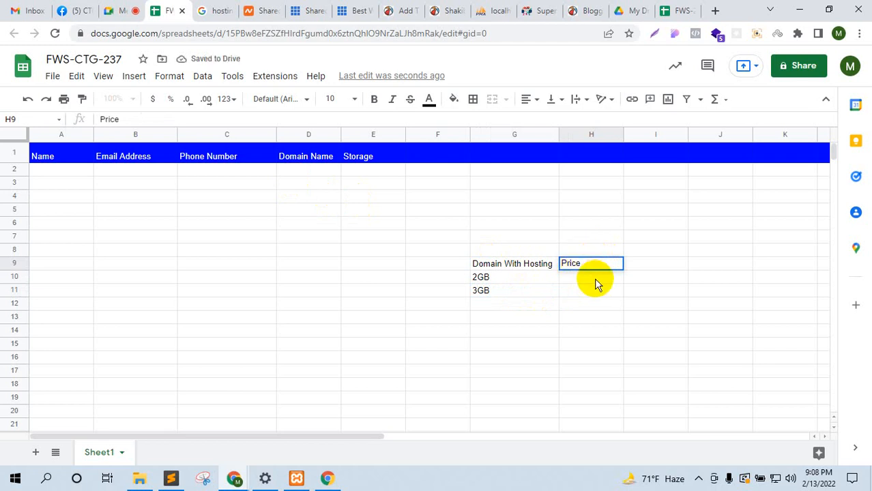
{"action": "left_click", "coordinate": [594, 279]}
{"action": "type", "text": "26"}
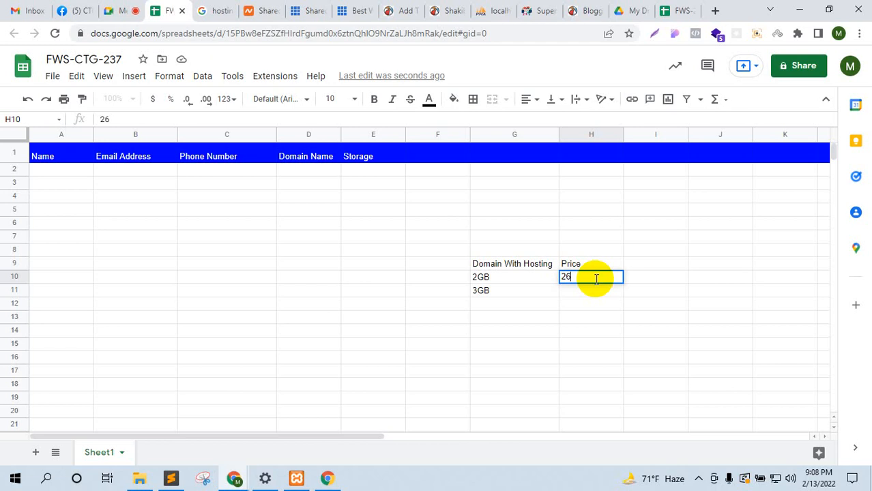
{"action": "type", "text": "50"}
{"action": "left_click", "coordinate": [596, 295]}
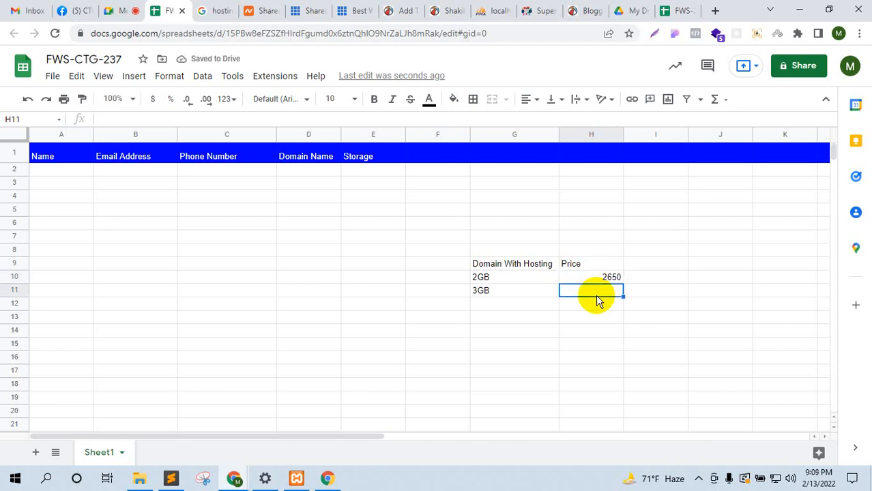
{"action": "type", "text": "3260"}
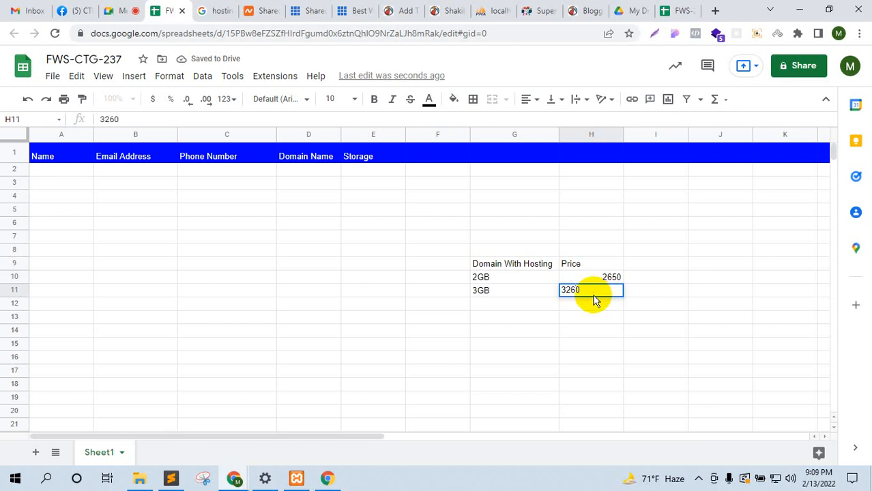
{"action": "left_click", "coordinate": [653, 277]}
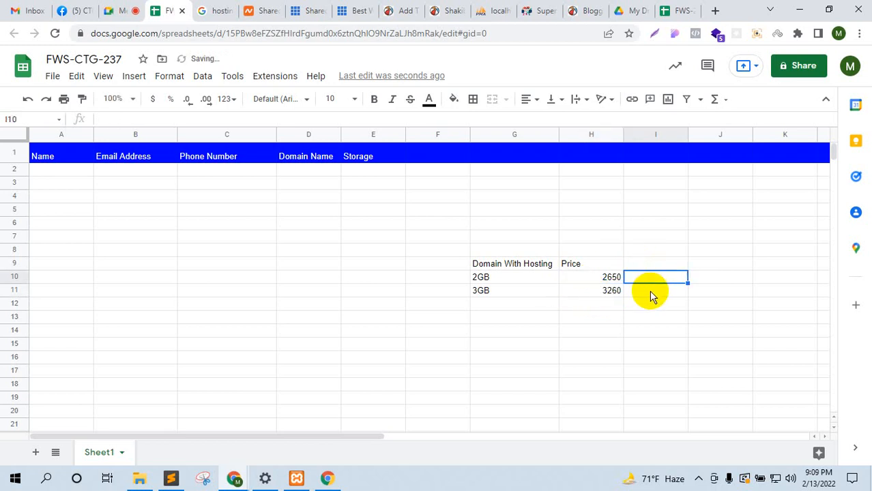
Step: Step away from the price cells and close the hostinger search results tab
{"action": "left_click", "coordinate": [650, 293]}
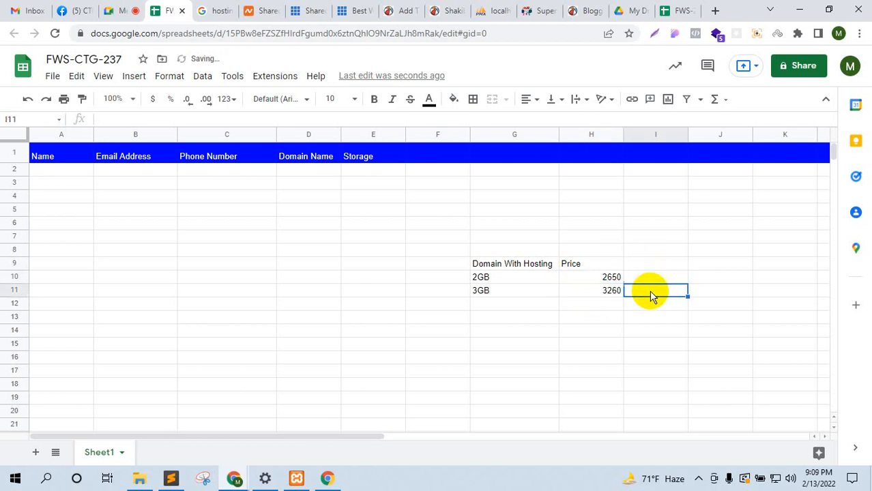
{"action": "left_click", "coordinate": [227, 7]}
{"action": "left_click", "coordinate": [228, 10]}
Step: Bring up Namecheap's Shared Hosting Plans page, scrolled to the Stellar plan prices at the top
{"action": "left_click", "coordinate": [170, 10]}
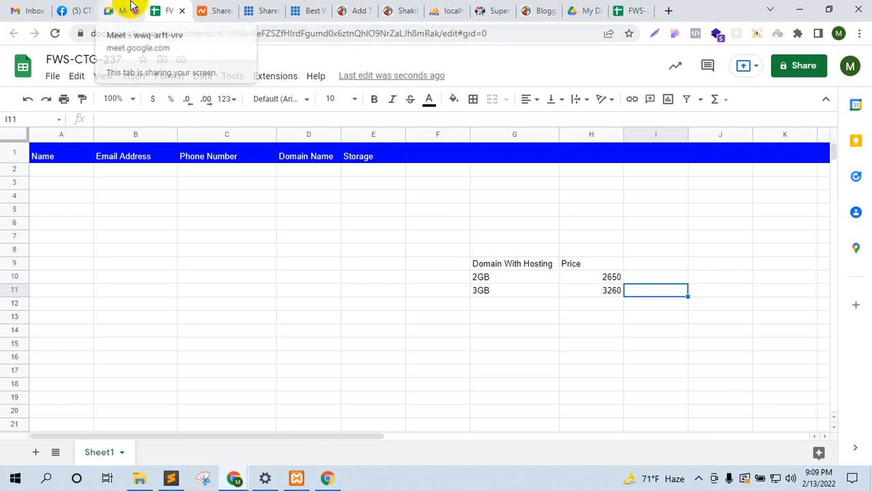
{"action": "left_click", "coordinate": [132, 7]}
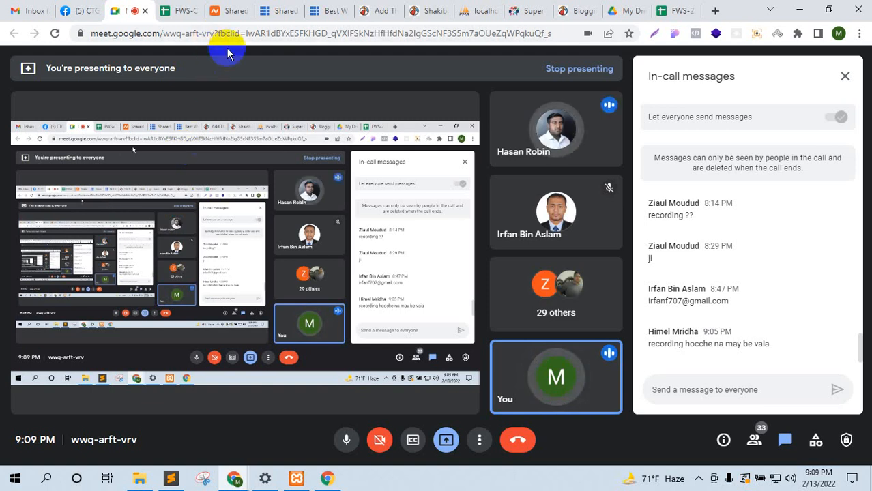
{"action": "left_click", "coordinate": [231, 10]}
{"action": "scroll", "coordinate": [419, 185], "scroll_direction": "up", "scroll_amount": 3}
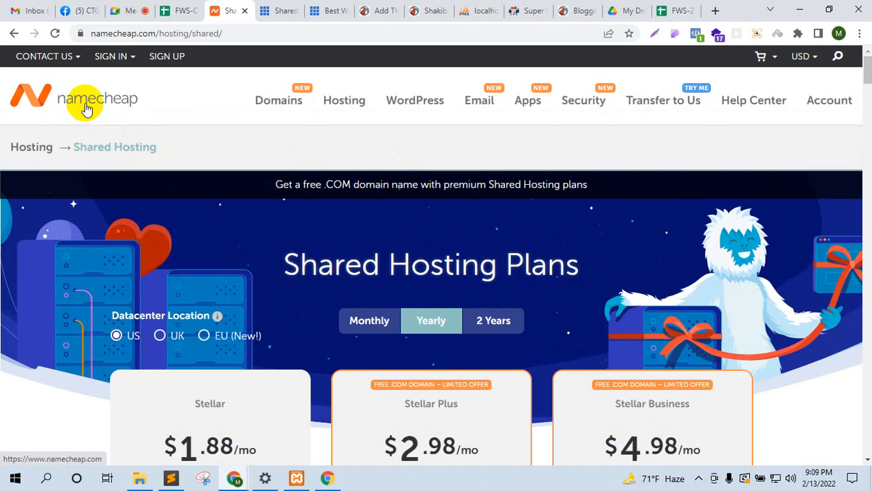
Step: Search Namecheap for a first-name .com domain, revealing a $165,000 premium price
{"action": "left_click", "coordinate": [86, 107]}
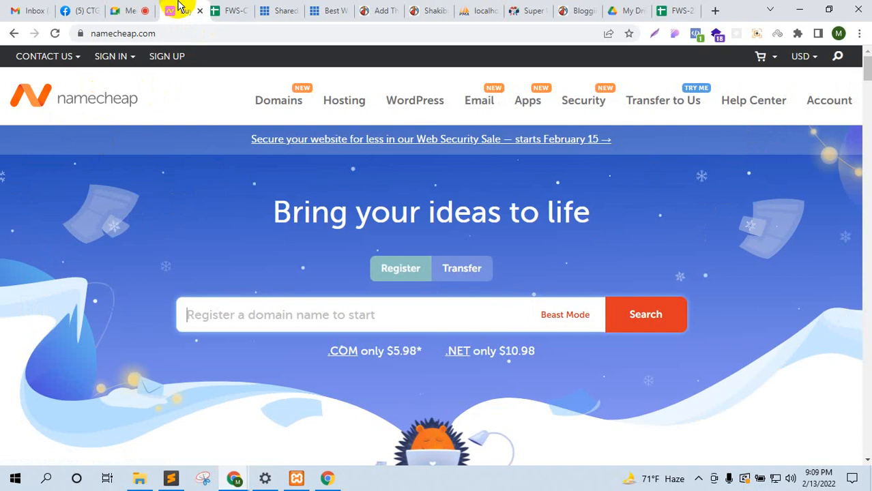
{"action": "left_click", "coordinate": [131, 10]}
{"action": "left_click", "coordinate": [179, 11]}
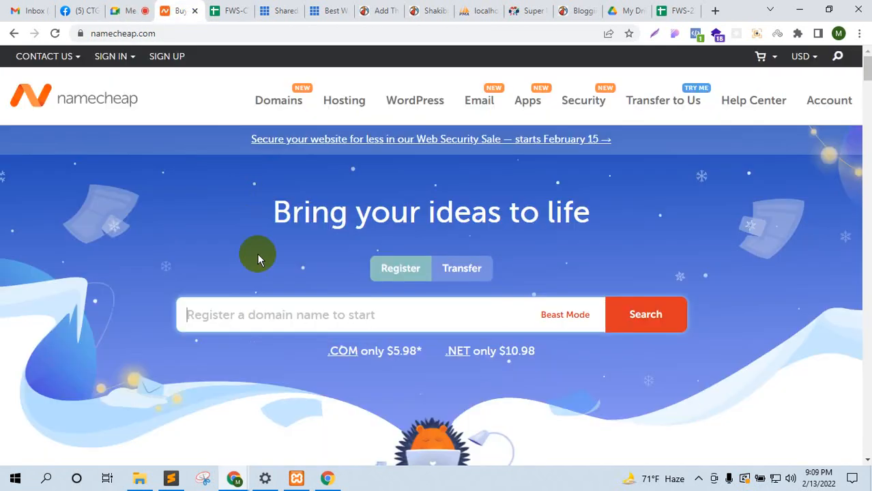
{"action": "left_click", "coordinate": [267, 317]}
{"action": "type", "text": "irfan"}
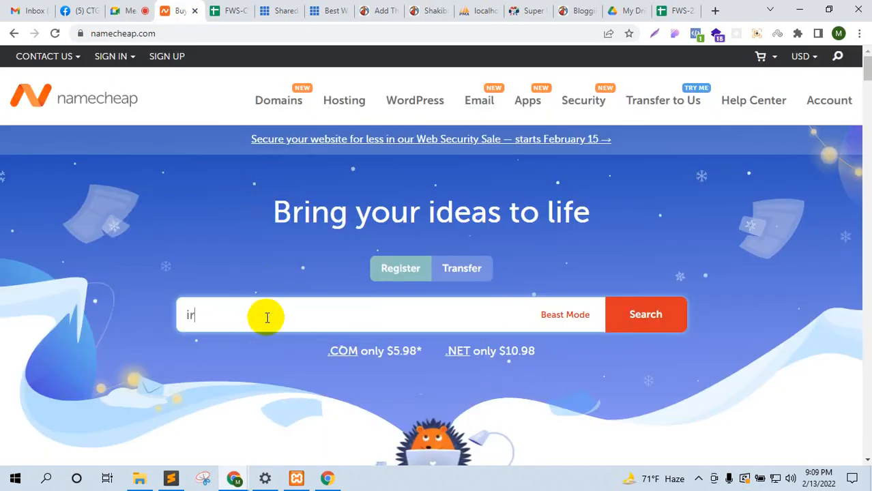
{"action": "left_click", "coordinate": [661, 313]}
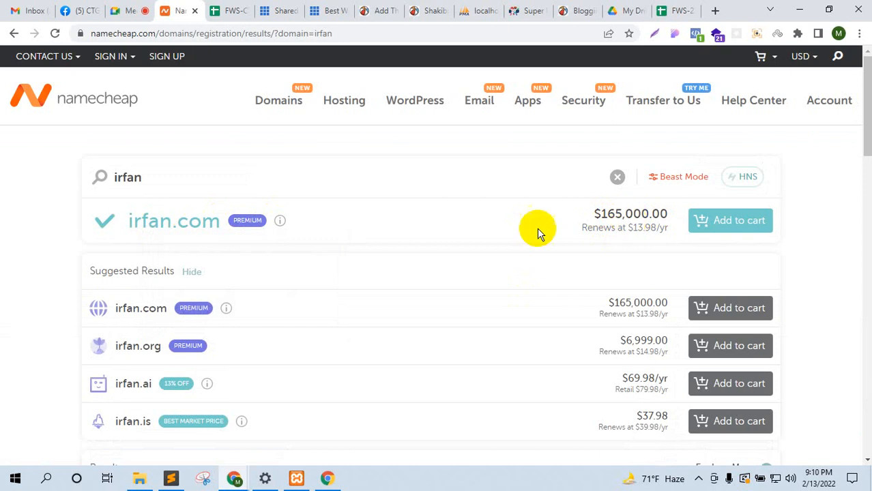
Step: Go back to the Namecheap homepage search and check the call's participant list
{"action": "left_click", "coordinate": [15, 32]}
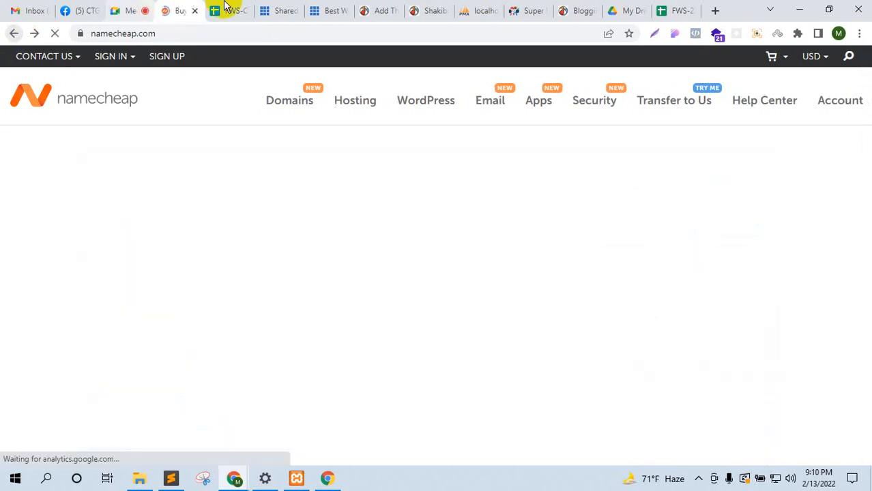
{"action": "left_click", "coordinate": [227, 10]}
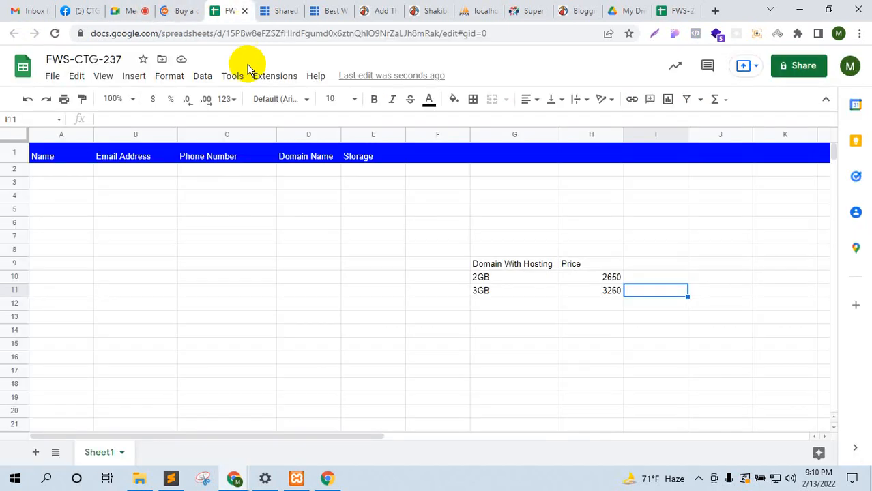
{"action": "left_click", "coordinate": [179, 10]}
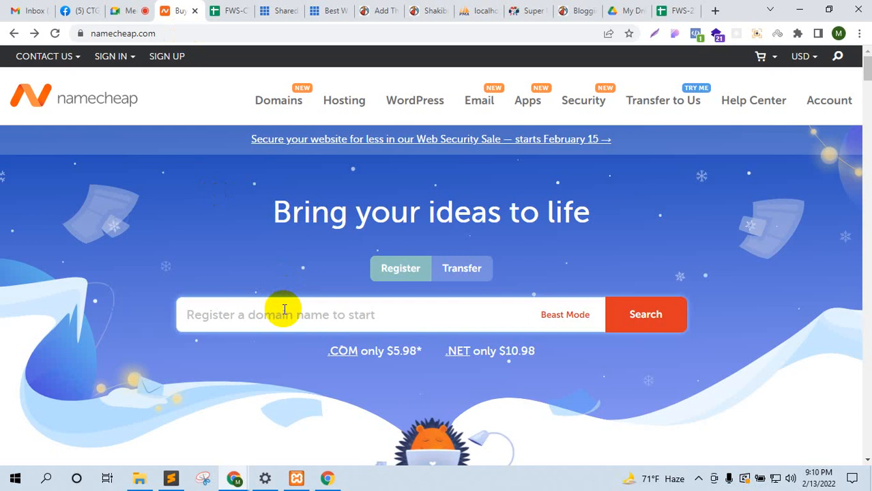
{"action": "left_click", "coordinate": [129, 10]}
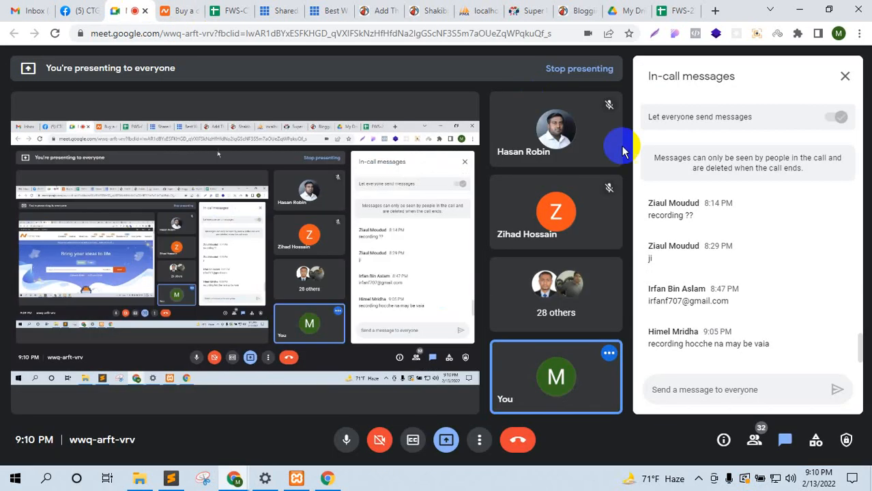
{"action": "left_click", "coordinate": [754, 440]}
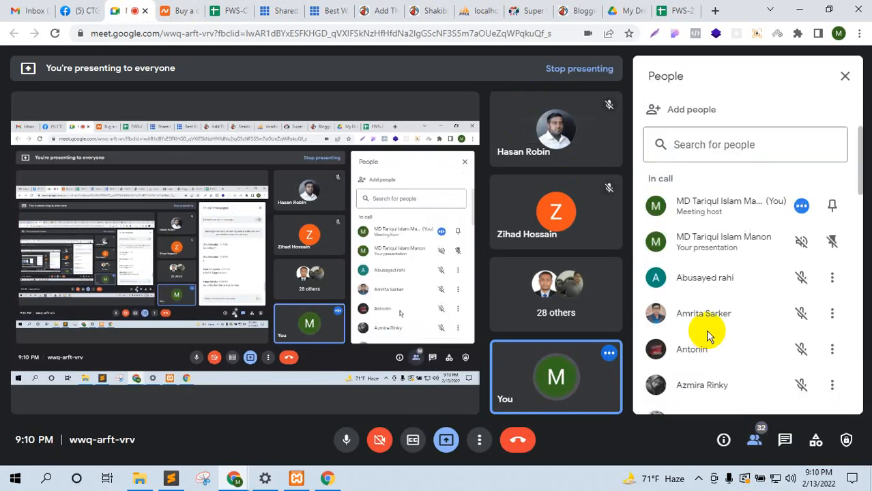
{"action": "scroll", "coordinate": [717, 322], "scroll_direction": "down", "scroll_amount": 4}
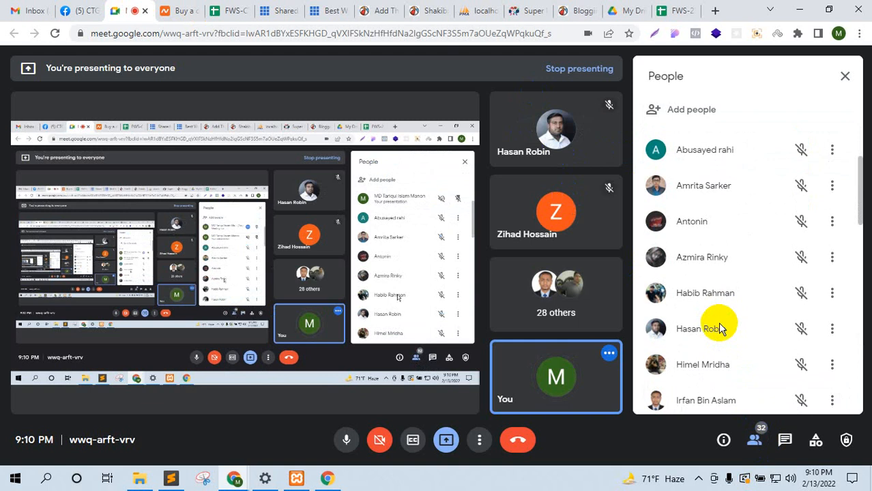
{"action": "left_click", "coordinate": [177, 10]}
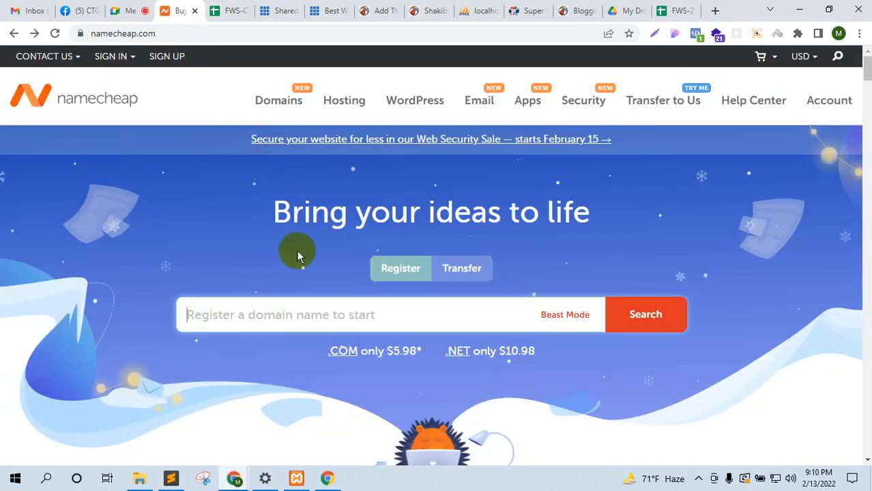
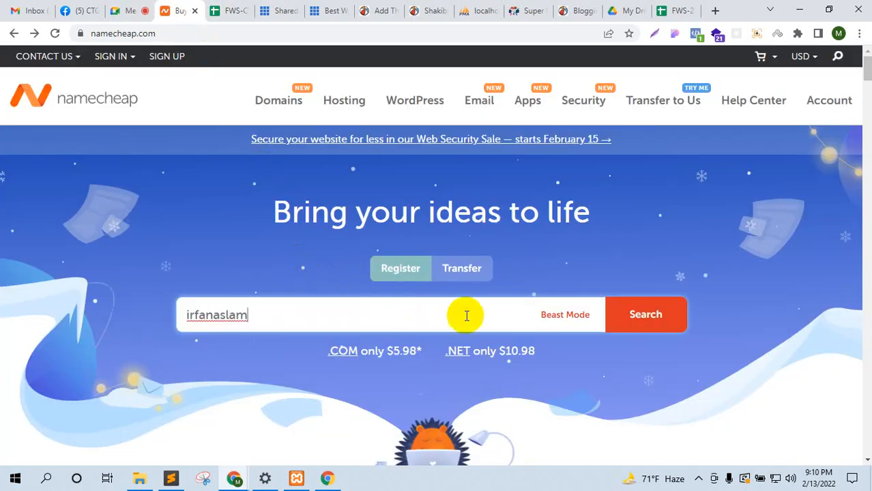
Step: Search Namecheap for the full-name .com domain, finding it taken with .net, .org, .ai alternatives
{"action": "left_click", "coordinate": [653, 319]}
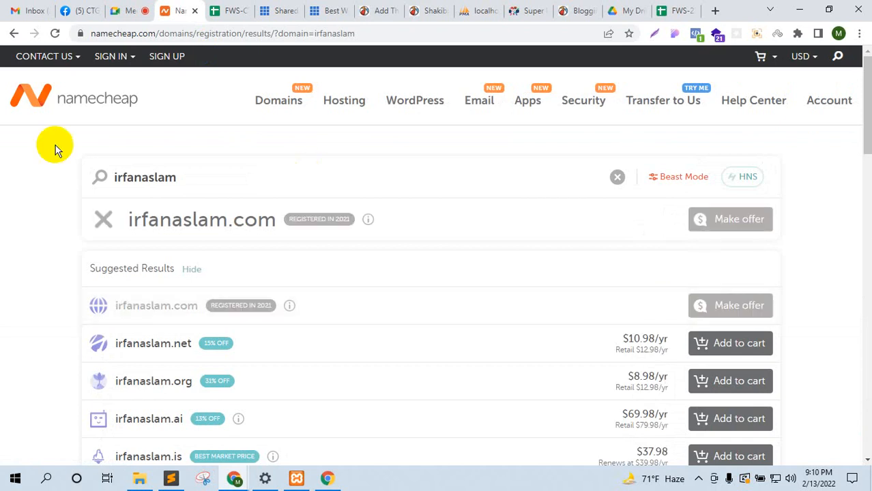
{"action": "mouse_move", "coordinate": [295, 225]}
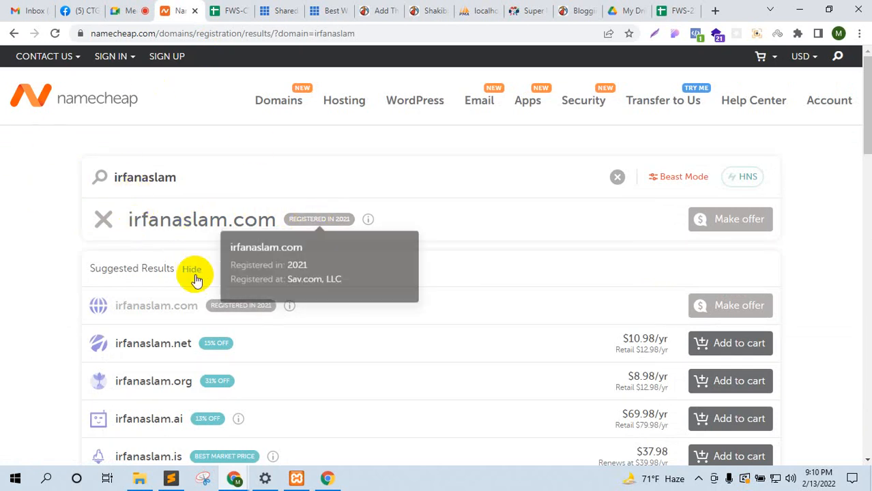
{"action": "left_click", "coordinate": [232, 10]}
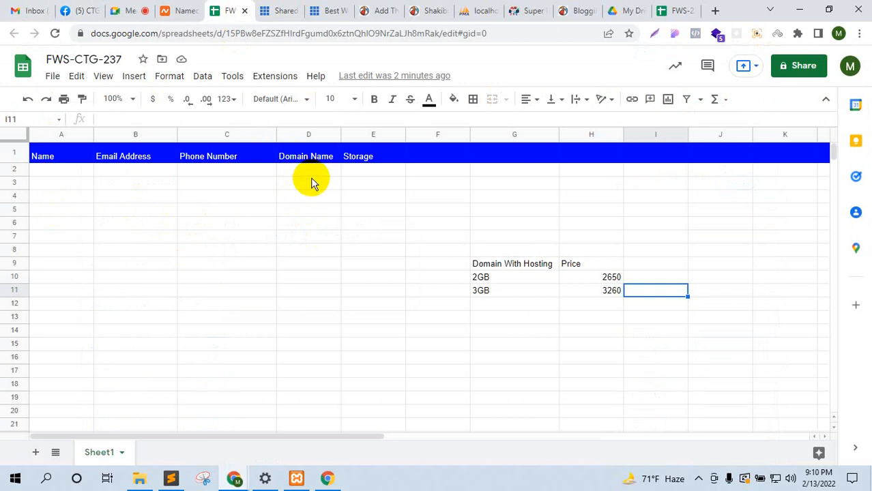
{"action": "left_click", "coordinate": [169, 10]}
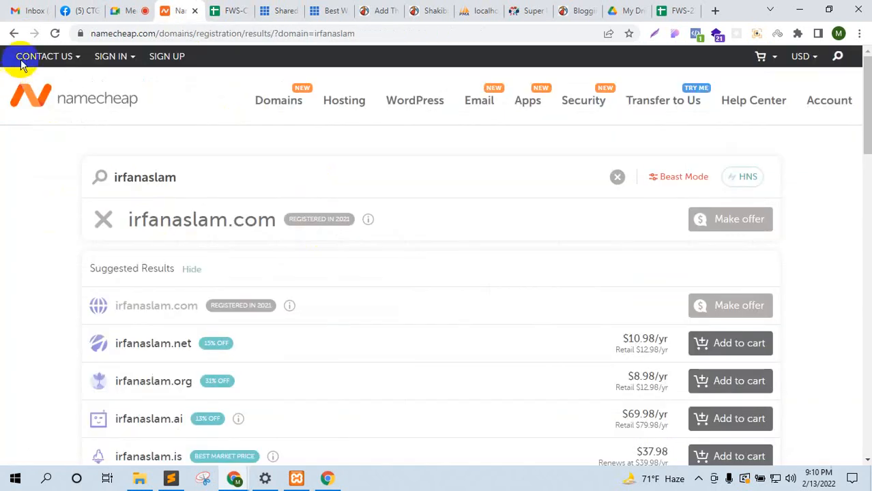
Step: Search Namecheap from its homepage for the reversed-name domain 'aslamir'
{"action": "left_click", "coordinate": [108, 106]}
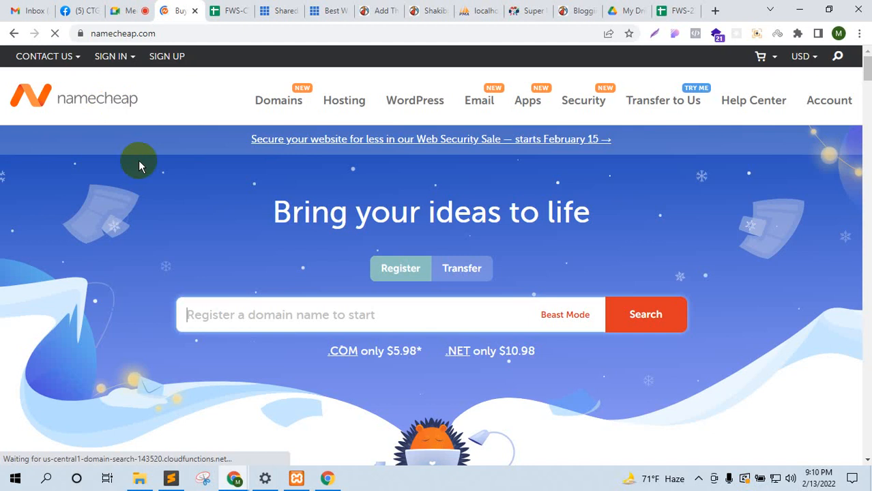
{"action": "left_click", "coordinate": [231, 314]}
{"action": "type", "text": "as"}
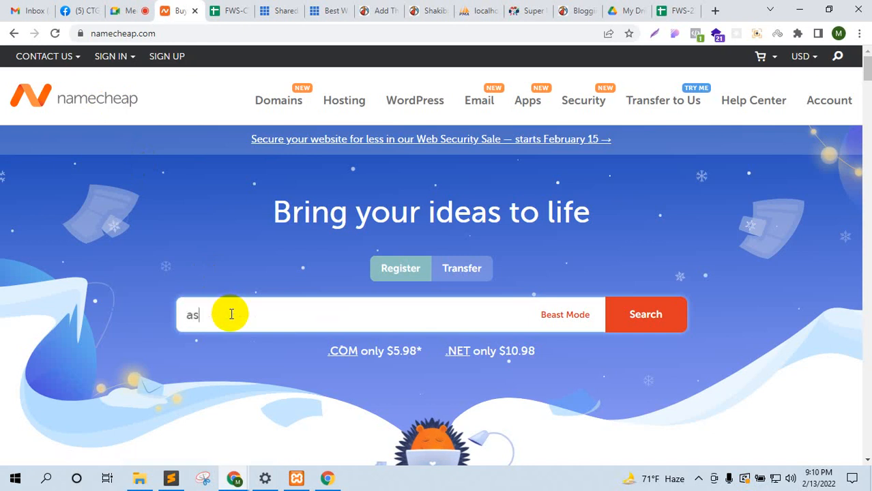
{"action": "key", "text": "BackSpace"}
{"action": "key", "text": "BackSpace"}
{"action": "key", "text": "BackSpace"}
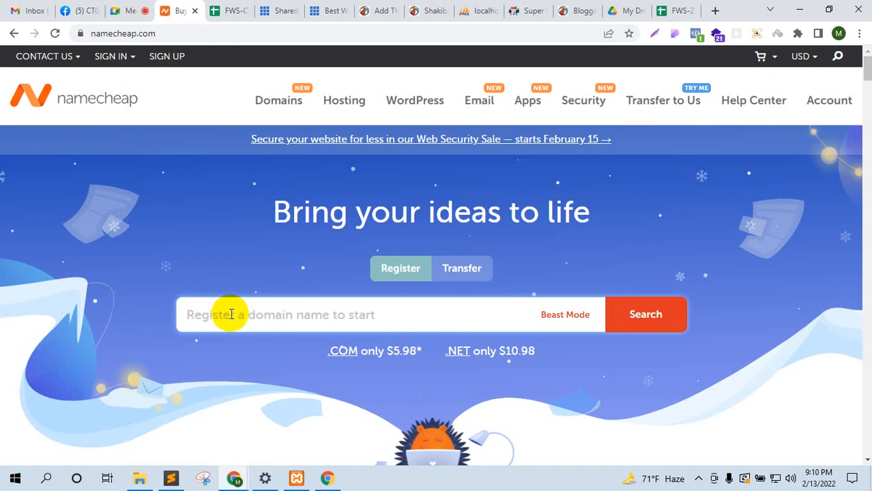
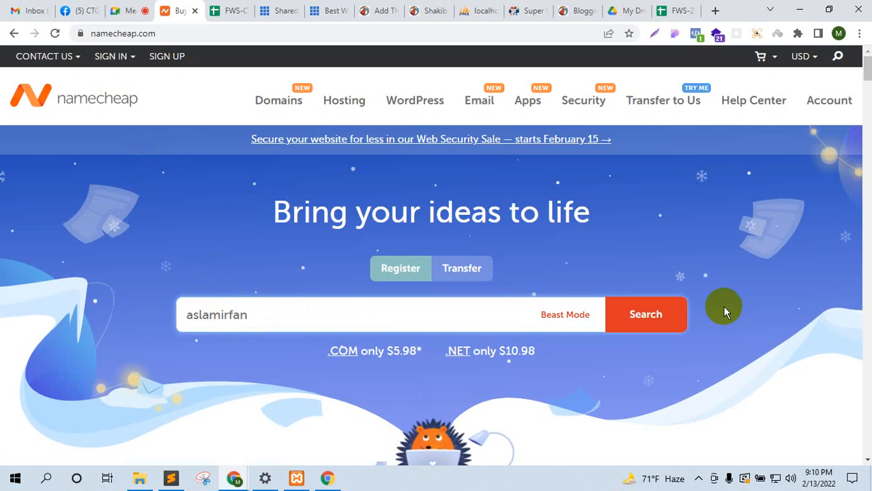
{"action": "left_click", "coordinate": [659, 326]}
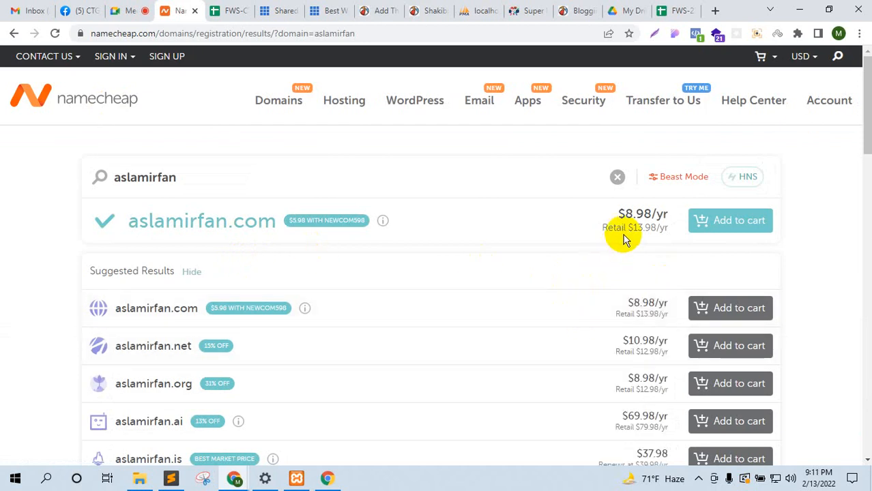
Step: Highlight the $8.98/yr .com price and top suggestion, then return to the Namecheap homepage
{"action": "left_click_drag", "start_coordinate": [624, 217], "coordinate": [669, 234]}
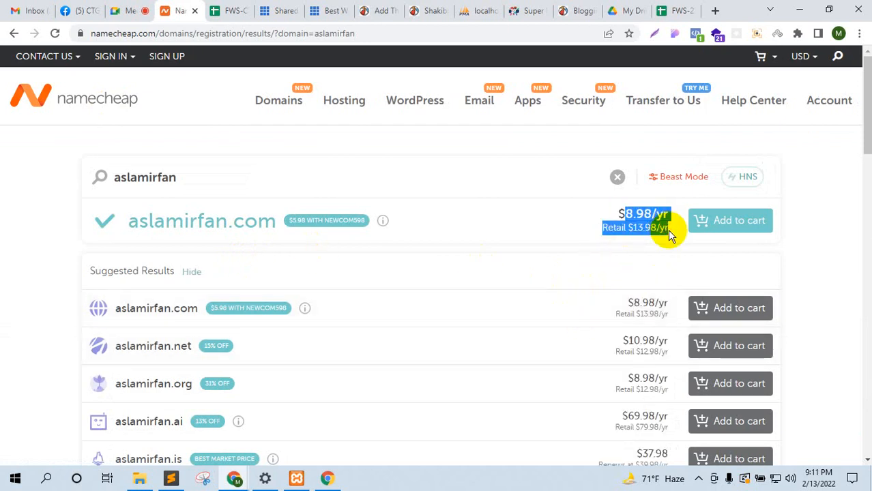
{"action": "left_click", "coordinate": [3, 211]}
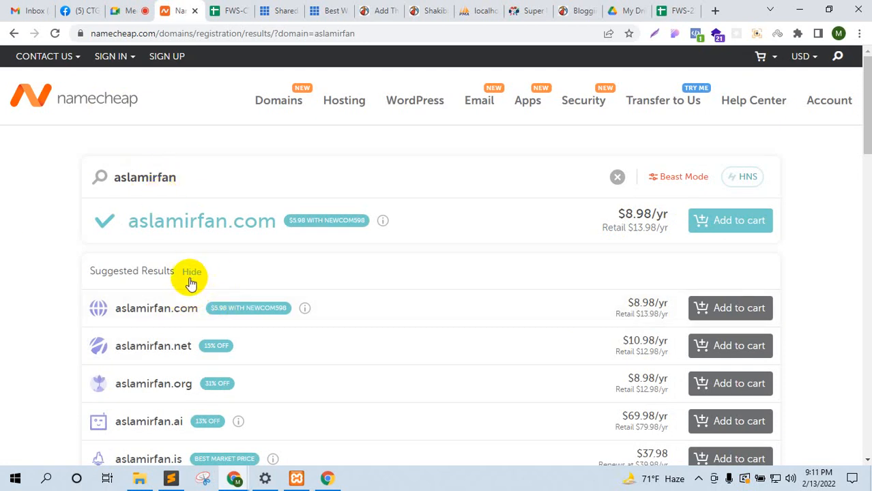
{"action": "double_click", "coordinate": [181, 307]}
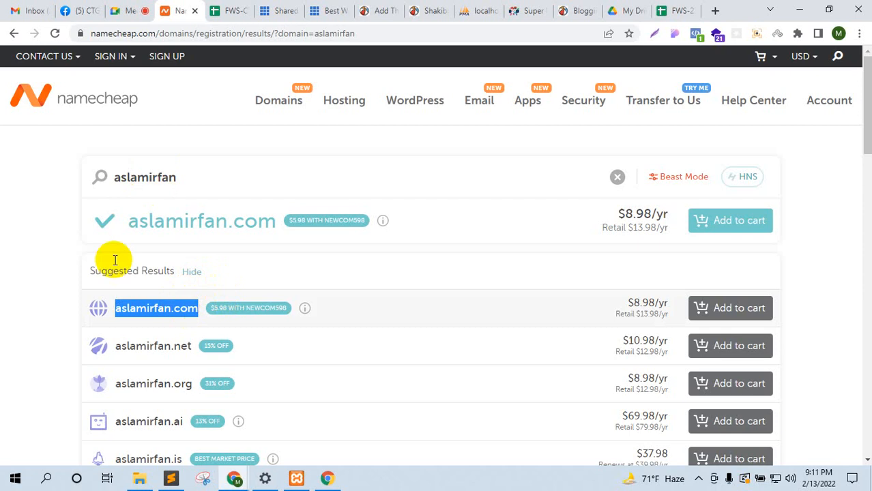
{"action": "left_click", "coordinate": [9, 205]}
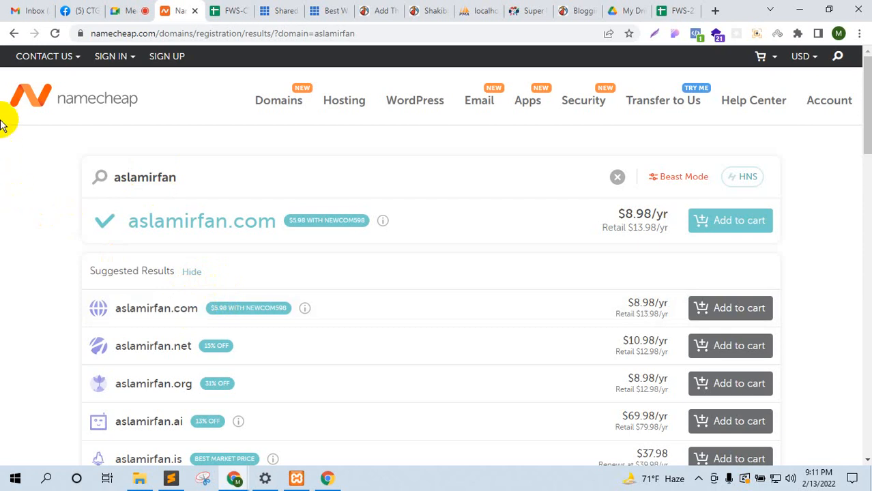
{"action": "left_click", "coordinate": [22, 60]}
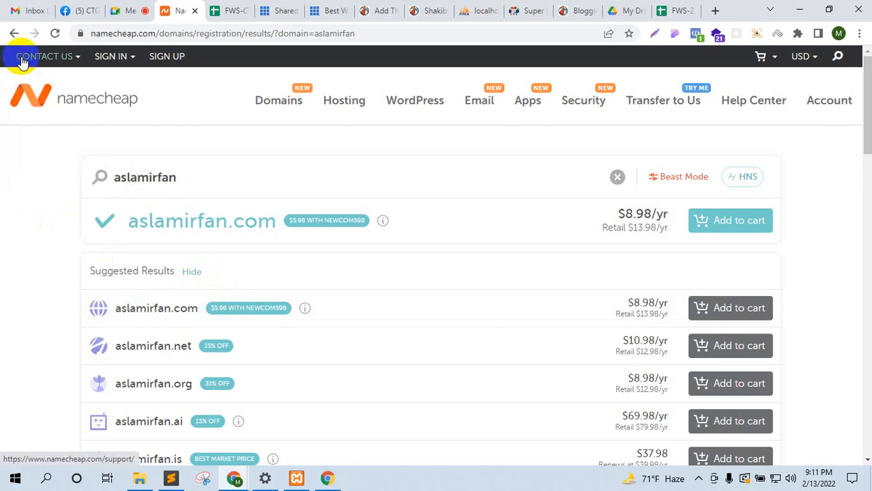
{"action": "left_click", "coordinate": [59, 92]}
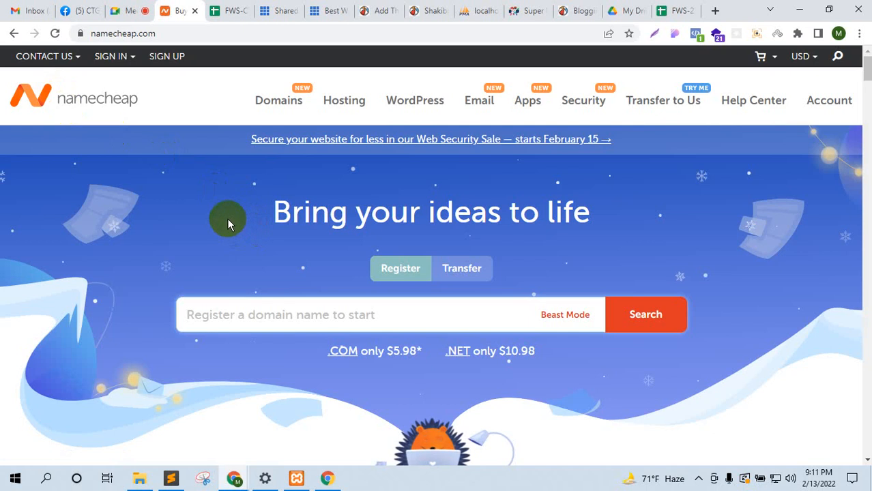
{"action": "left_click", "coordinate": [134, 7]}
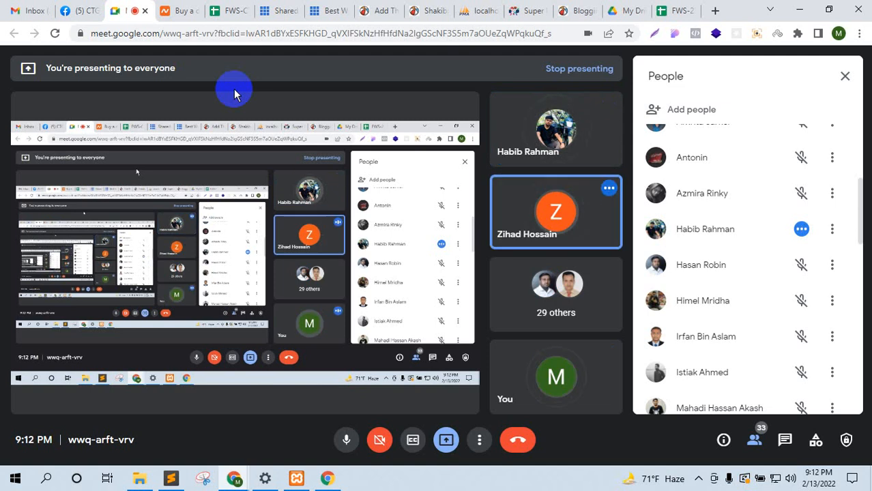
Step: Leave the Meet call for the FWS-CTG-237 spreadsheet's 2GB and 3GB hosting prices
{"action": "left_click", "coordinate": [231, 8]}
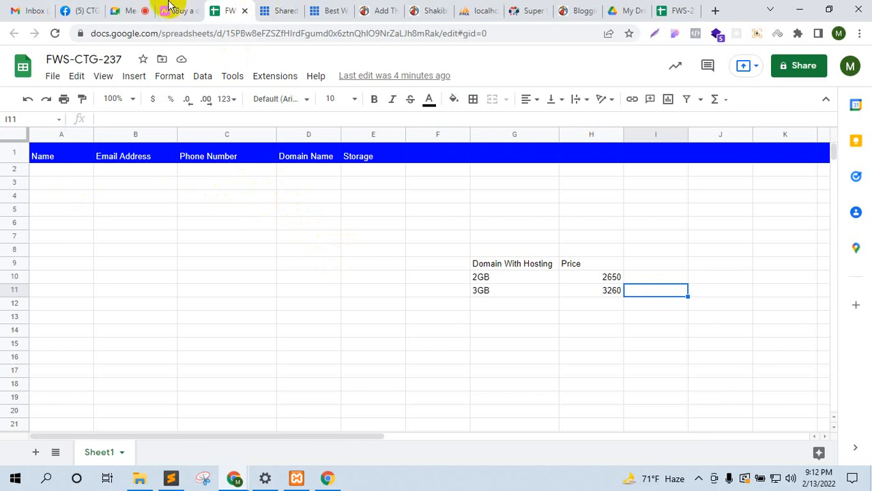
Step: Place the FWS-CTG-237 spreadsheet tab beside the Meet tab, check the date, then go to Add Themes
{"action": "left_click", "coordinate": [126, 10]}
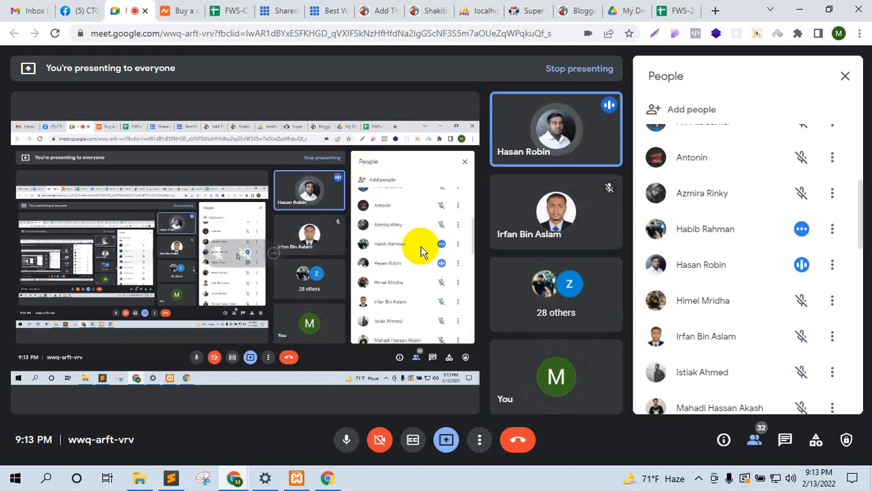
{"action": "mouse_move", "coordinate": [212, 15]}
{"action": "left_mouse_down"}
{"action": "mouse_move", "coordinate": [205, 7]}
{"action": "mouse_move", "coordinate": [229, 8]}
{"action": "mouse_move", "coordinate": [199, 6]}
{"action": "left_mouse_up"}
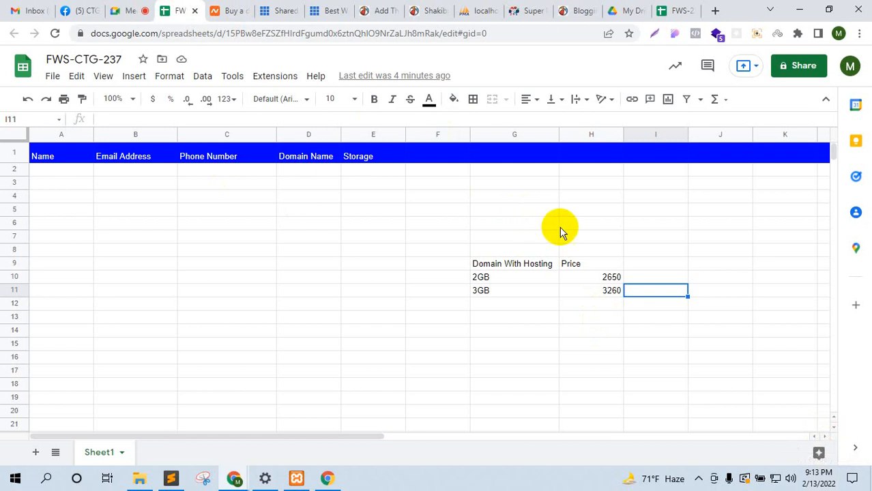
{"action": "left_click", "coordinate": [829, 478]}
{"action": "left_click", "coordinate": [830, 480]}
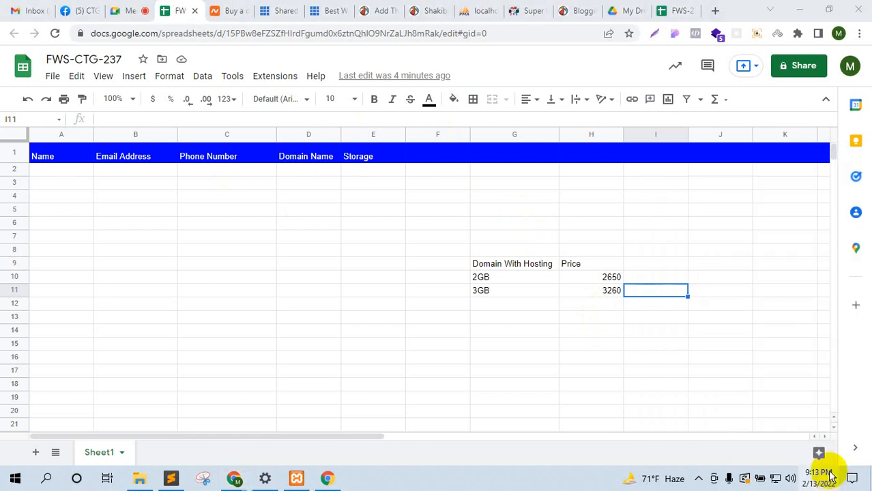
{"action": "left_click", "coordinate": [122, 6]}
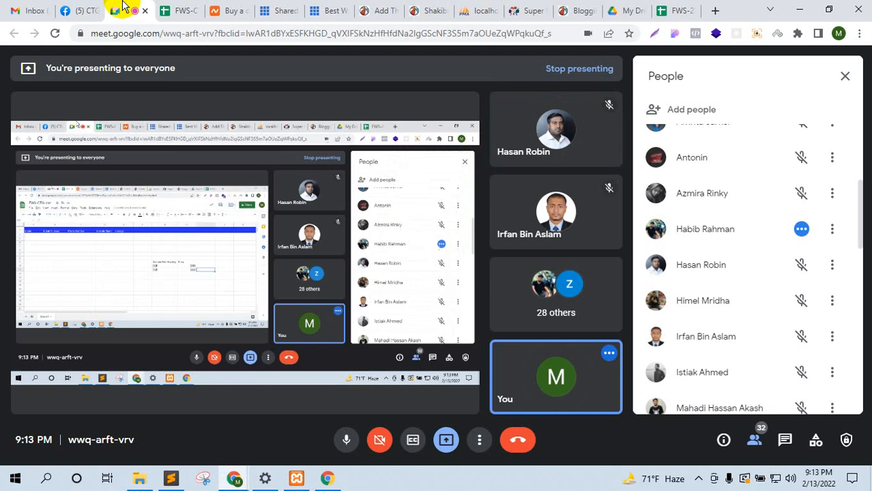
{"action": "left_click", "coordinate": [174, 6]}
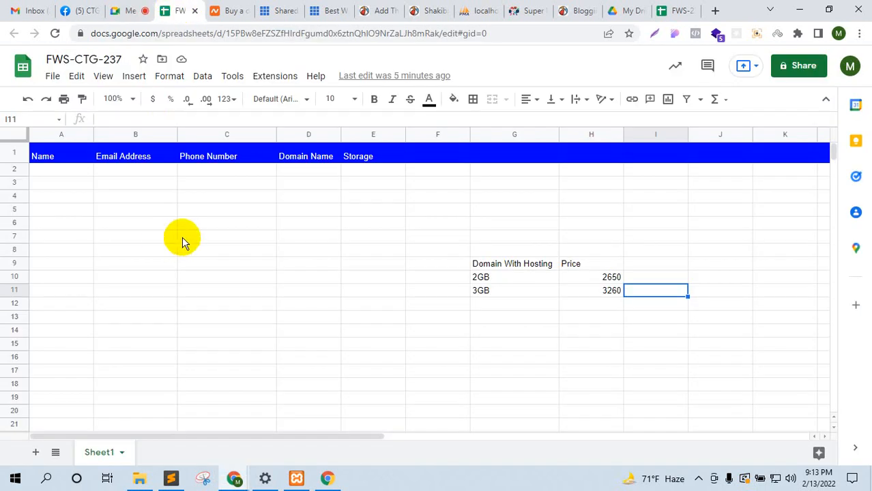
{"action": "left_click", "coordinate": [379, 10]}
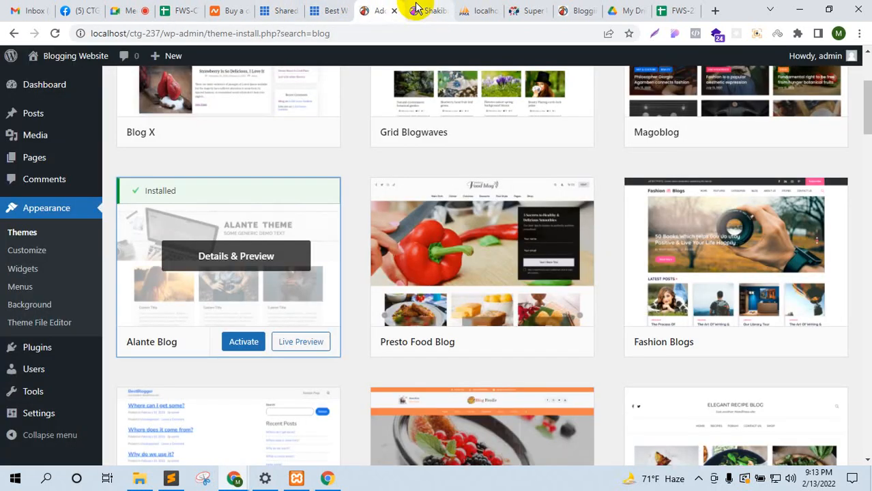
Step: Close the Add Themes, phpMyAdmin, SuperKids and Blogging website tabs
{"action": "left_click", "coordinate": [394, 10]}
{"action": "left_click", "coordinate": [429, 10]}
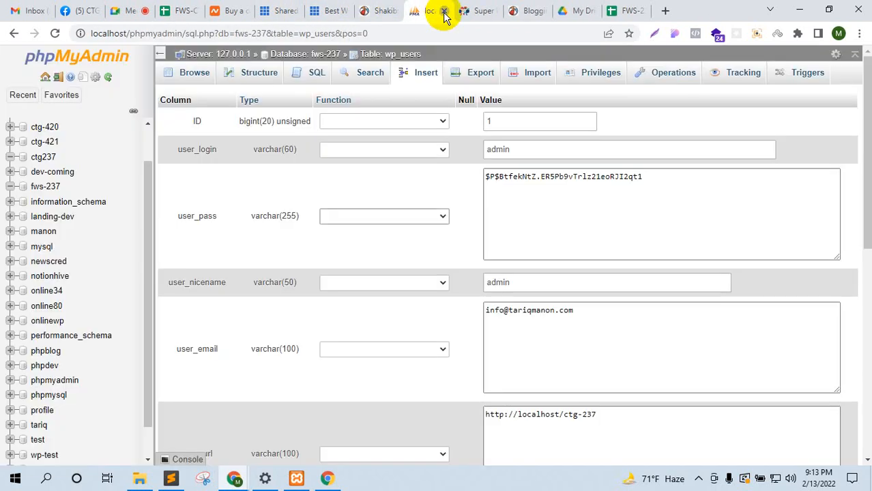
{"action": "left_click", "coordinate": [443, 12]}
{"action": "left_click", "coordinate": [387, 11]}
{"action": "left_click", "coordinate": [417, 10]}
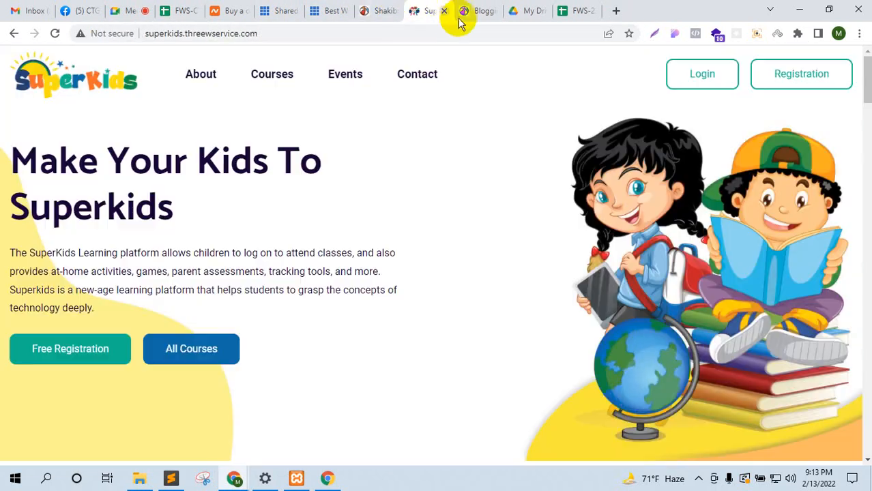
{"action": "left_click", "coordinate": [443, 11]}
{"action": "left_click", "coordinate": [444, 10]}
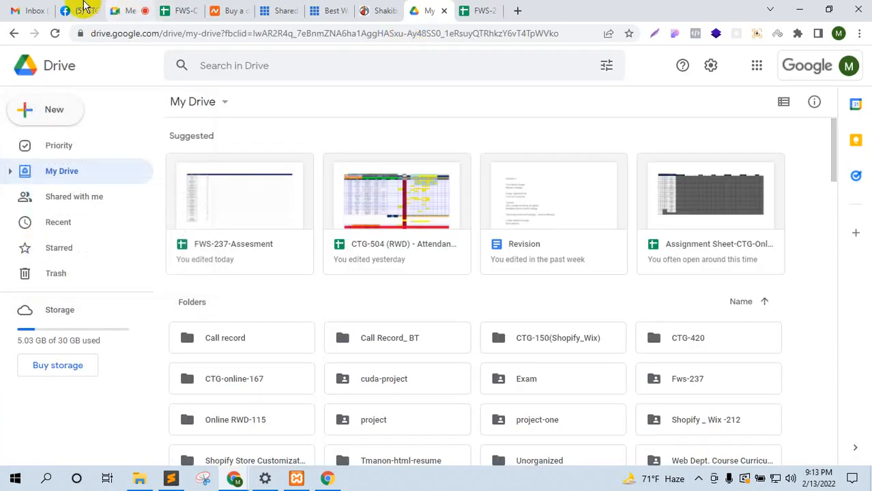
Step: Trim the Facebook address to /groups/ to load Groups, then view the Shakib article
{"action": "left_click", "coordinate": [85, 9]}
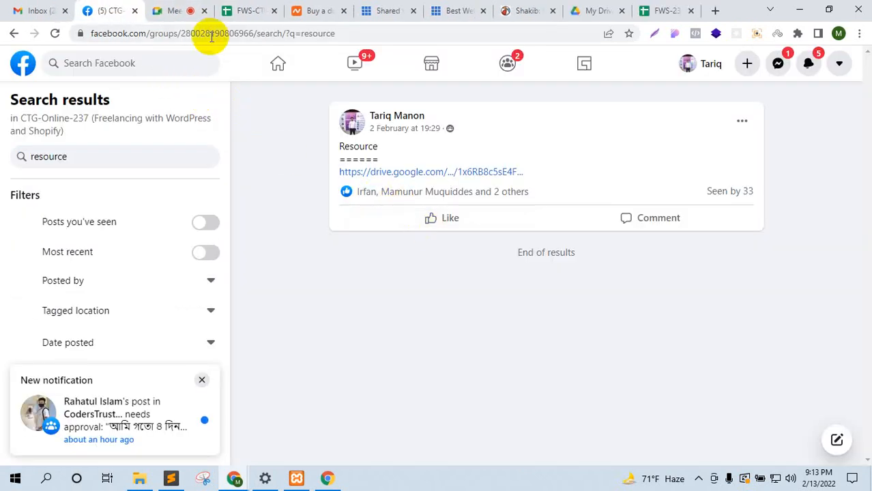
{"action": "left_click_drag", "start_coordinate": [188, 33], "coordinate": [456, 17]}
{"action": "key", "text": "BackSpace"}
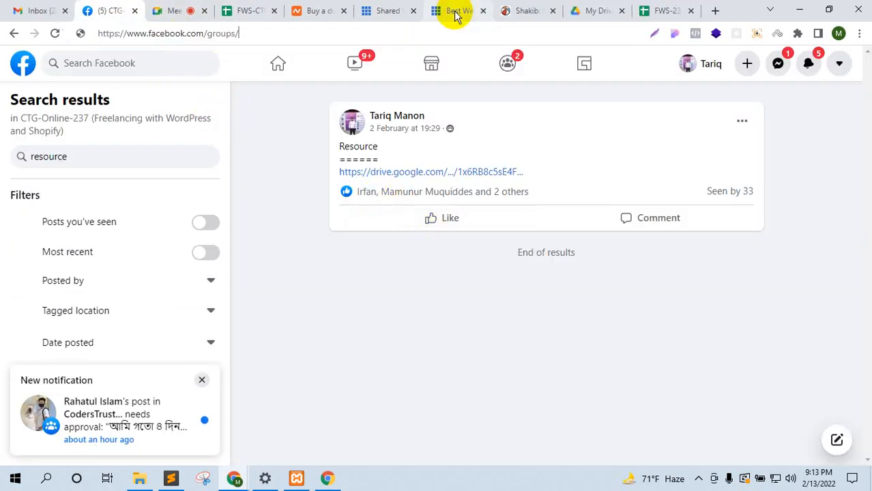
{"action": "key", "text": "Return"}
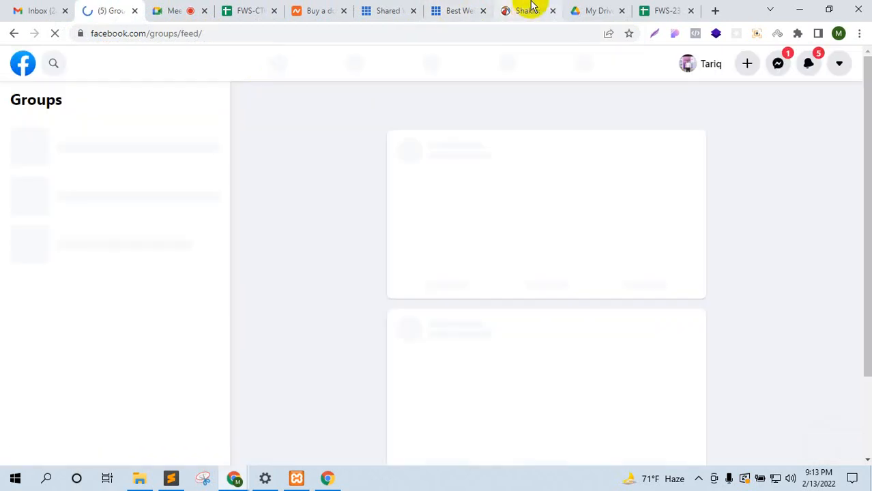
{"action": "left_click", "coordinate": [530, 8]}
{"action": "scroll", "coordinate": [597, 211], "scroll_direction": "up", "scroll_amount": 10}
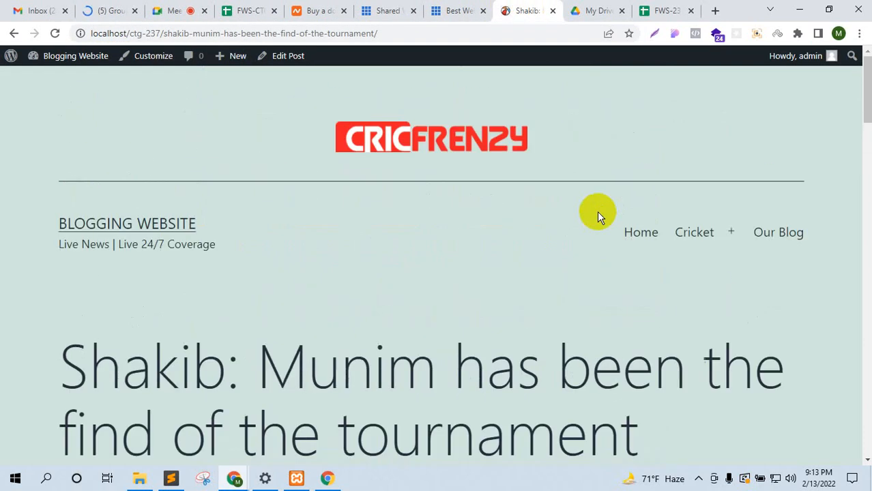
Step: Capture the Shakib article as a full-page screenshot and scroll through the preview
{"action": "left_click", "coordinate": [758, 35]}
{"action": "left_click", "coordinate": [575, 84]}
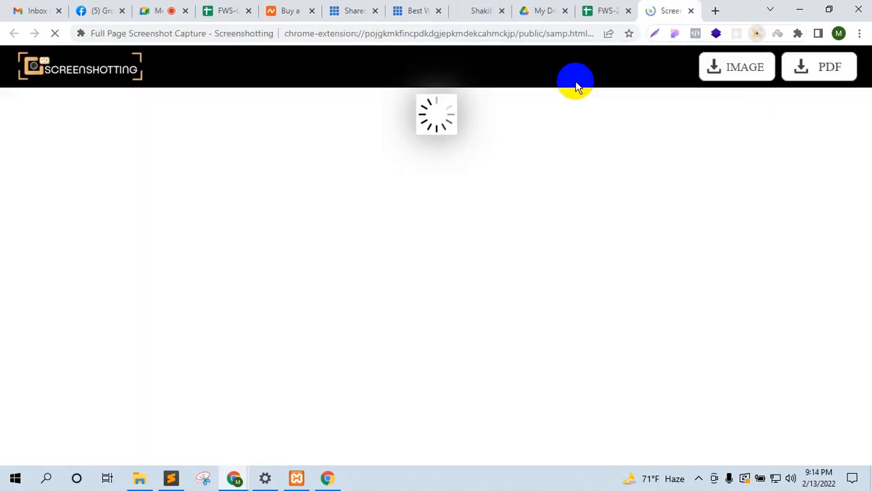
{"action": "scroll", "coordinate": [552, 212], "scroll_direction": "down", "scroll_amount": 20}
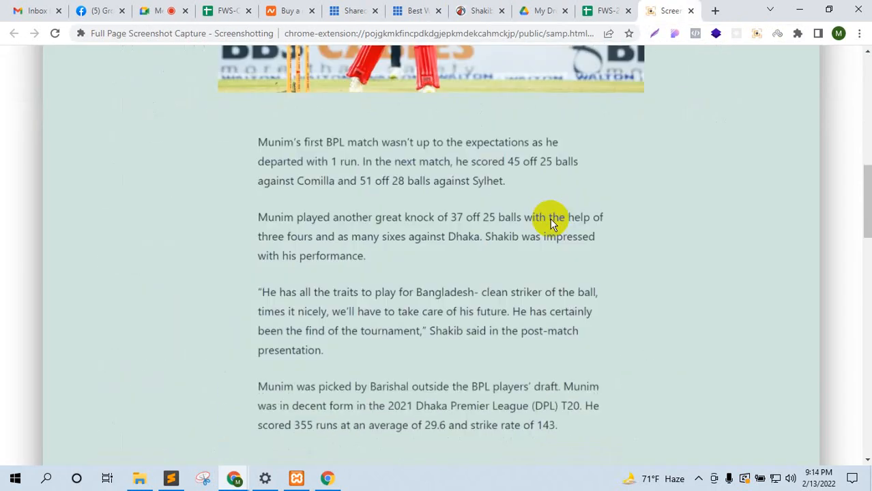
{"action": "left_click", "coordinate": [84, 9]}
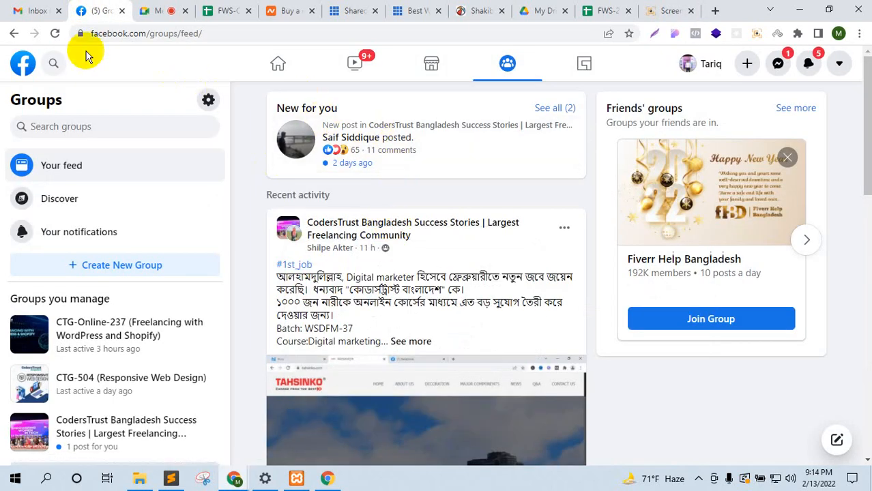
Step: Open the CTG-Online-237 group from recent searches, scroll to its Meet class post, then revisit Shakib
{"action": "left_click", "coordinate": [54, 64]}
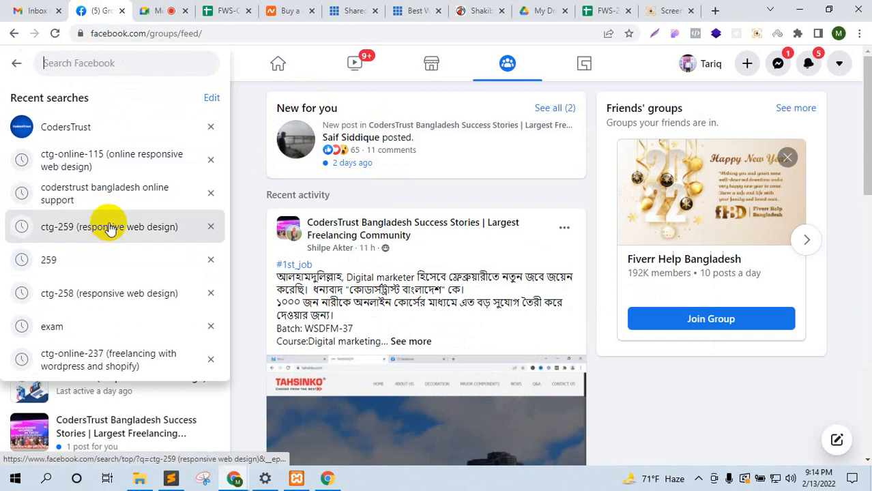
{"action": "left_click", "coordinate": [125, 357]}
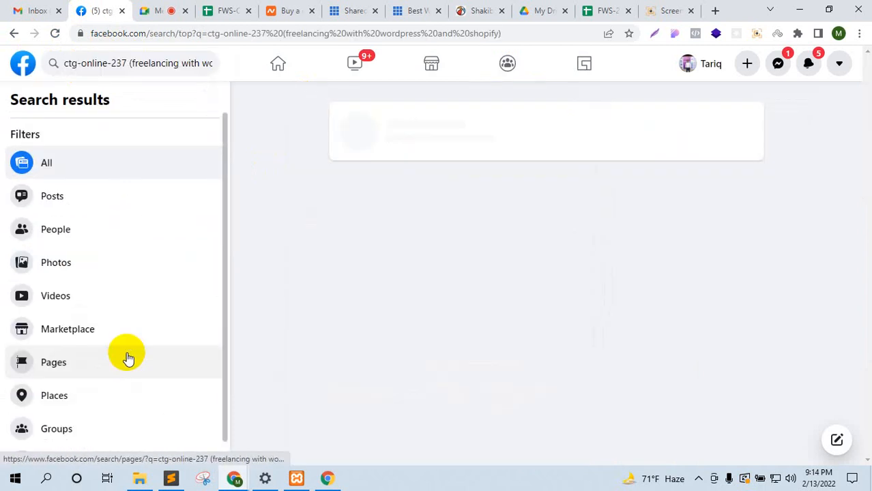
{"action": "left_click", "coordinate": [492, 133]}
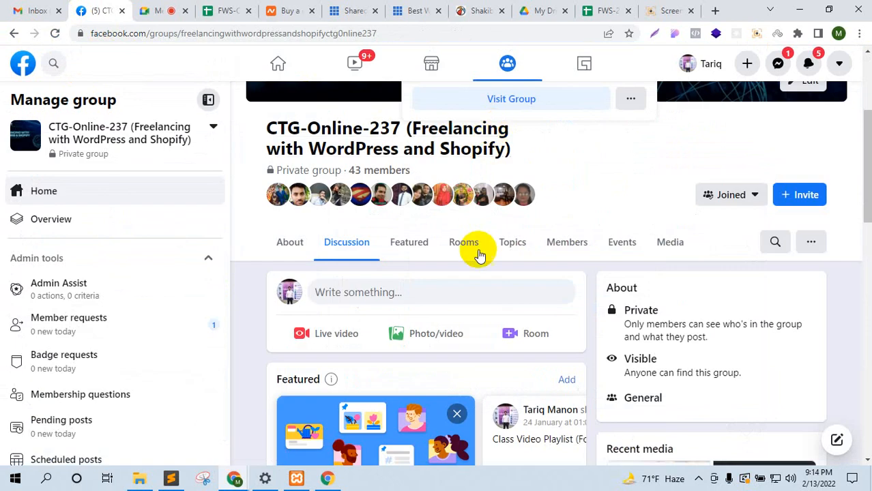
{"action": "scroll", "coordinate": [477, 256], "scroll_direction": "down", "scroll_amount": 9}
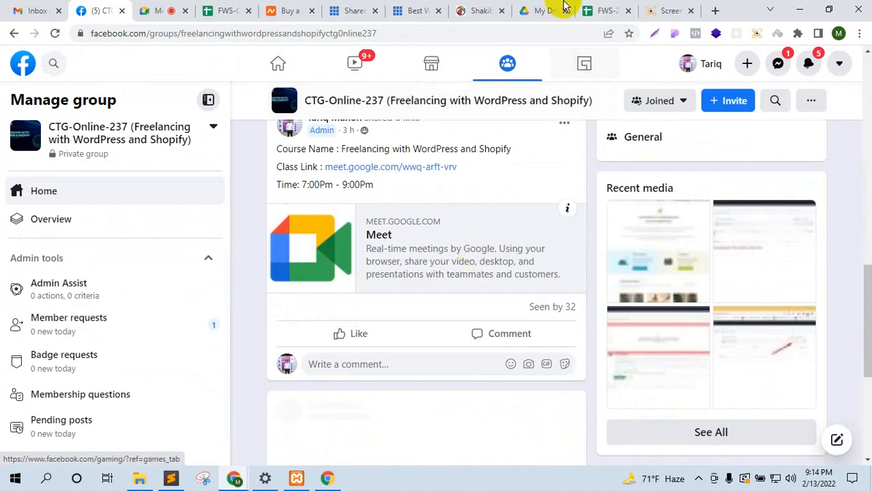
{"action": "left_click", "coordinate": [482, 10]}
{"action": "scroll", "coordinate": [399, 253], "scroll_direction": "up", "scroll_amount": 10}
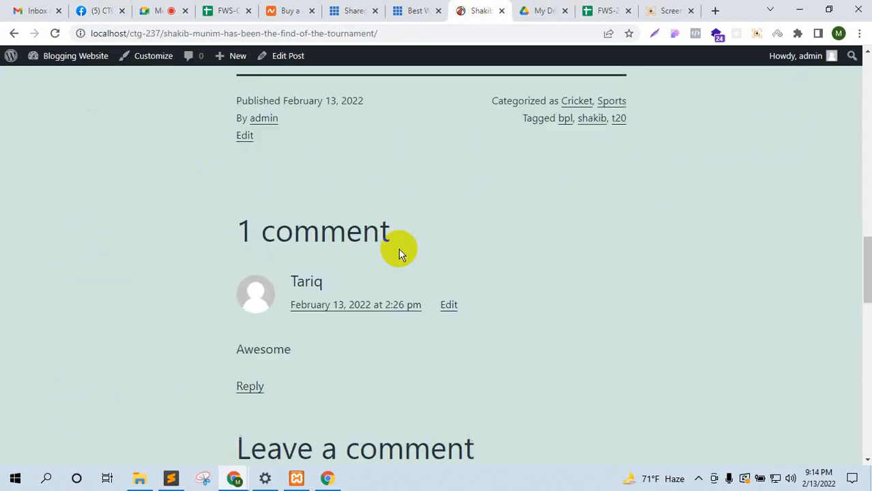
Step: Check the screenshot preview and price sheet, ending on the Meet call with hidden tray icons shown
{"action": "left_click", "coordinate": [159, 8]}
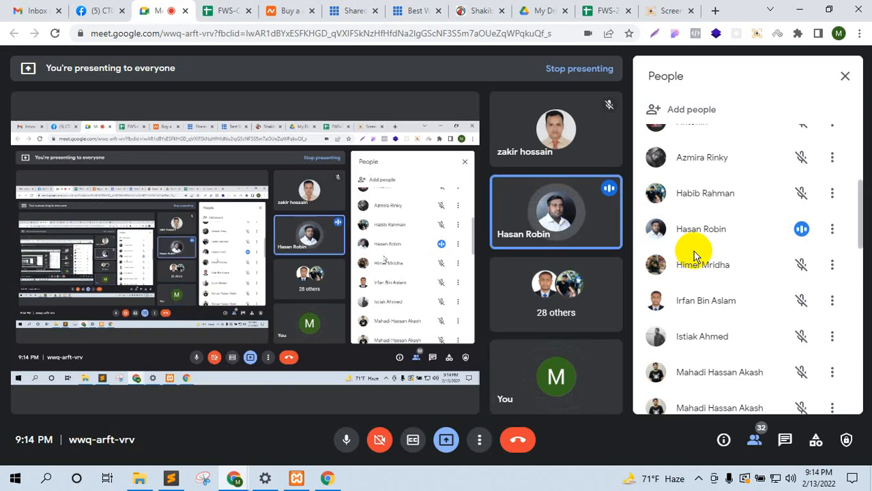
{"action": "left_click", "coordinate": [662, 9]}
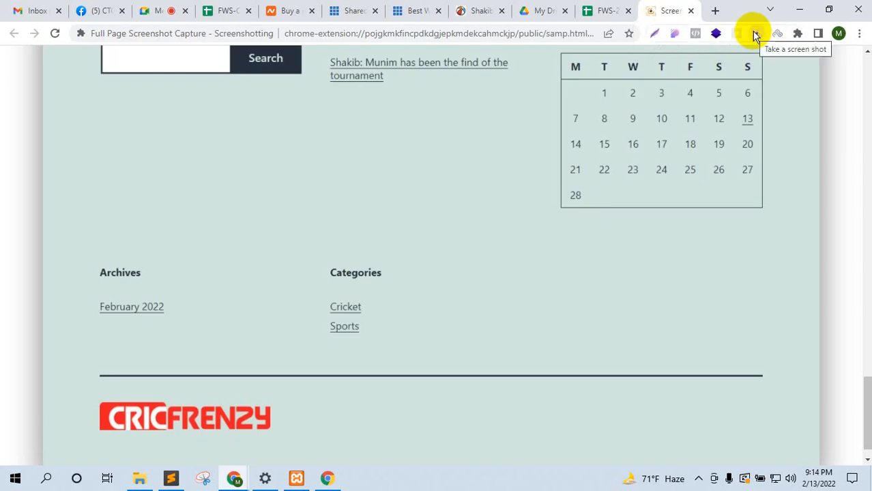
{"action": "left_click", "coordinate": [143, 8]}
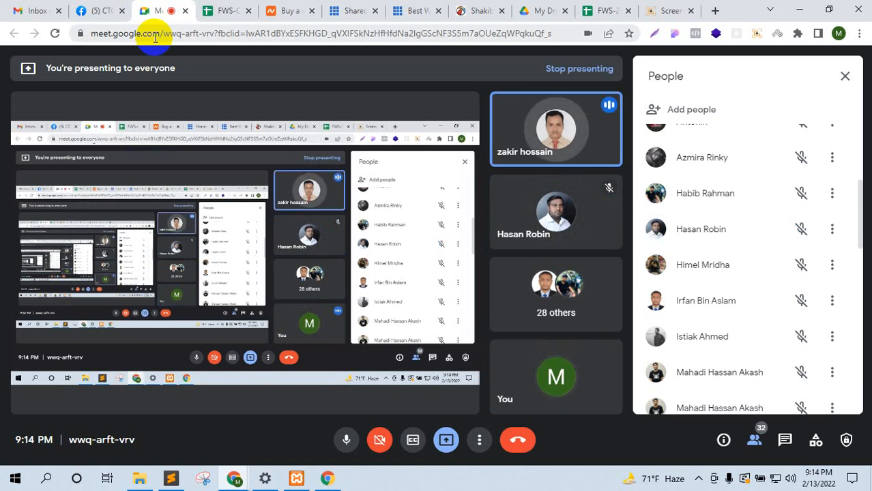
{"action": "left_click", "coordinate": [222, 10]}
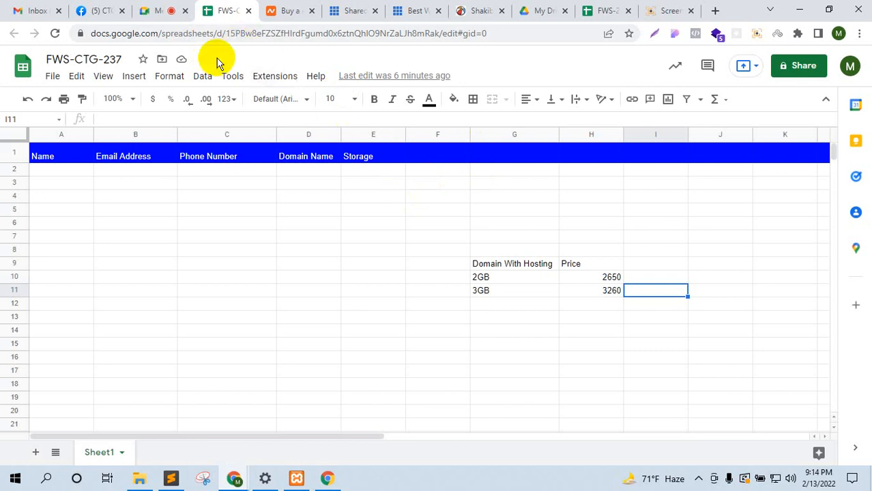
{"action": "left_click", "coordinate": [165, 10]}
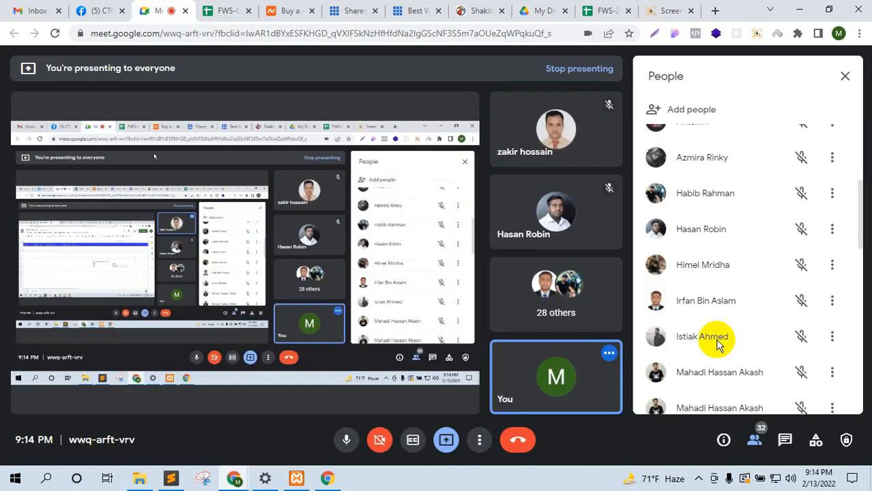
{"action": "left_click", "coordinate": [699, 479]}
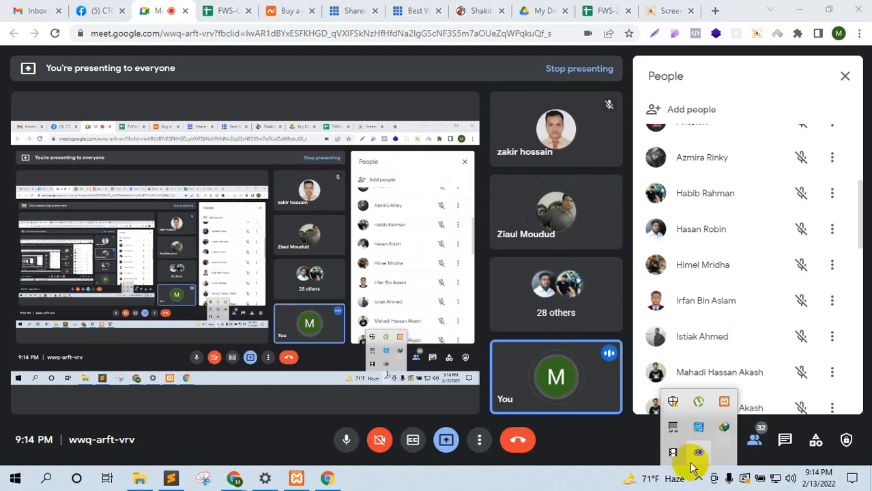